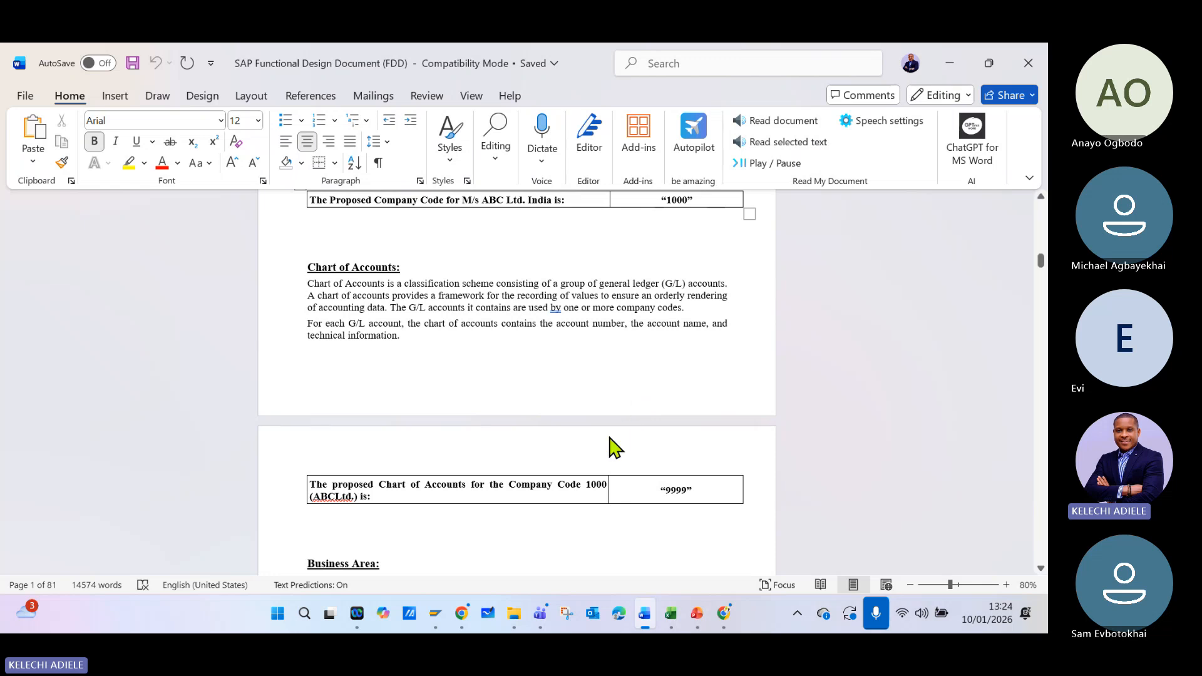
- Review the Chart of Accounts, Business Area and Account Groups sections of the SAP Functional Design Document
{"action": "scroll", "coordinate": [603, 421], "scroll_direction": "up", "scroll_amount": 2}
{"action": "scroll", "coordinate": [604, 425], "scroll_direction": "down", "scroll_amount": 5}
{"action": "scroll", "coordinate": [604, 425], "scroll_direction": "down", "scroll_amount": 9}
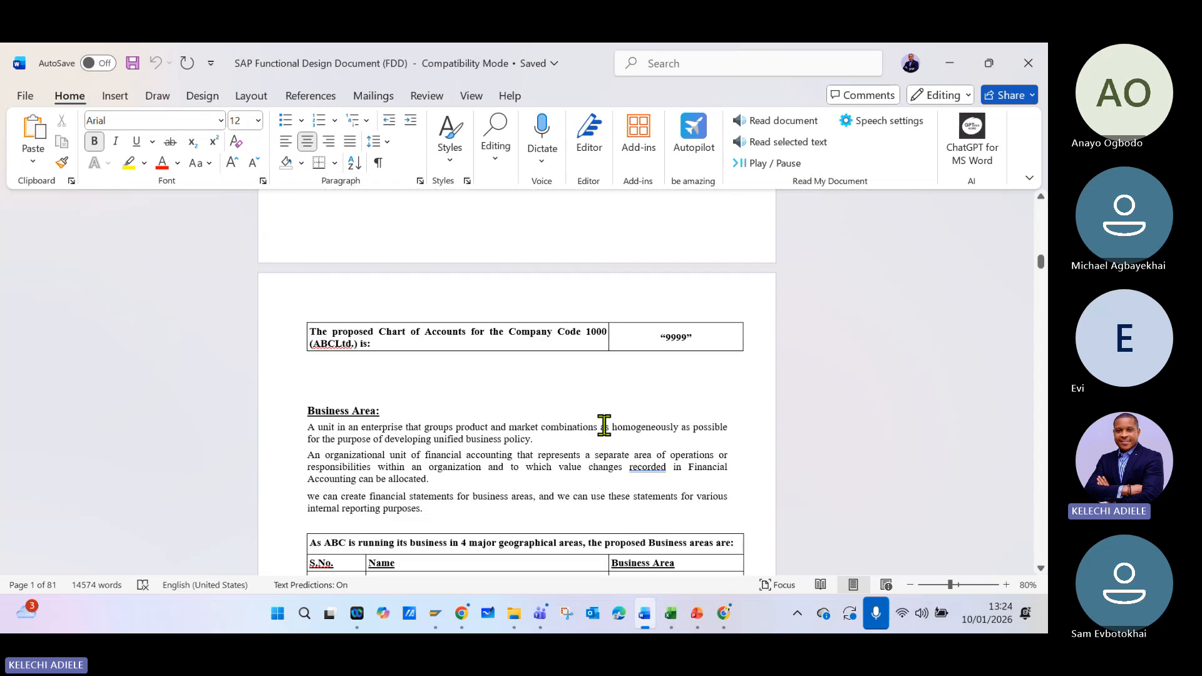
{"action": "scroll", "coordinate": [604, 427], "scroll_direction": "down", "scroll_amount": 6}
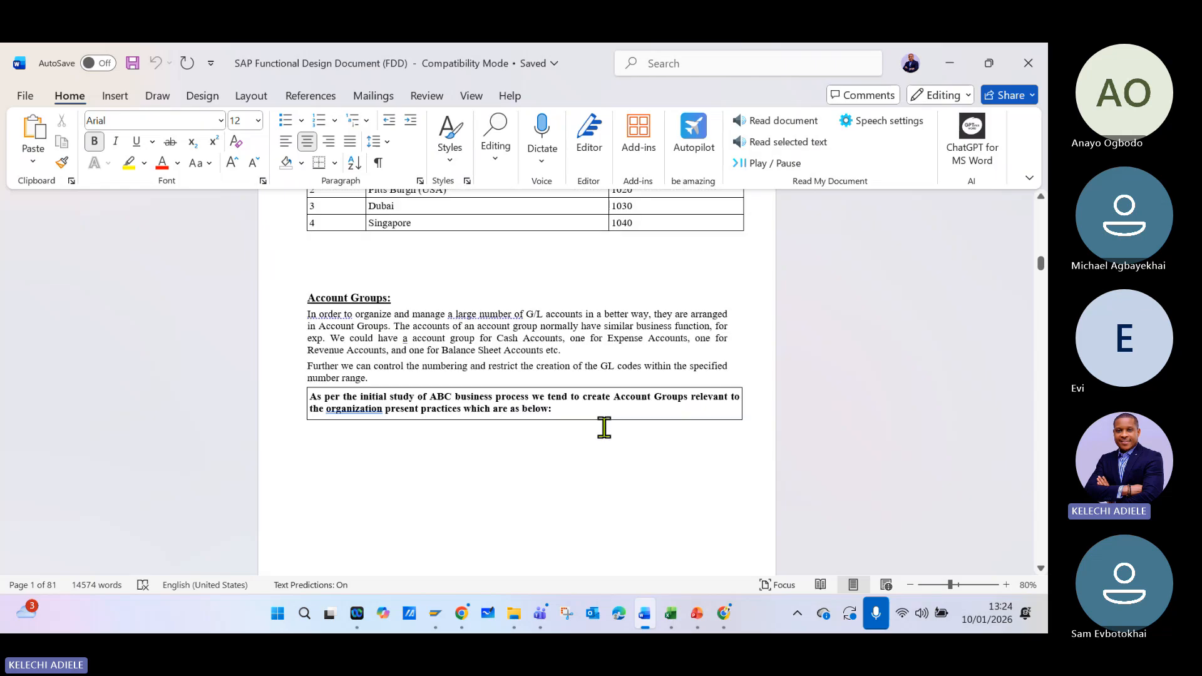
{"action": "scroll", "coordinate": [604, 428], "scroll_direction": "up", "scroll_amount": 10}
{"action": "scroll", "coordinate": [604, 427], "scroll_direction": "up", "scroll_amount": 7}
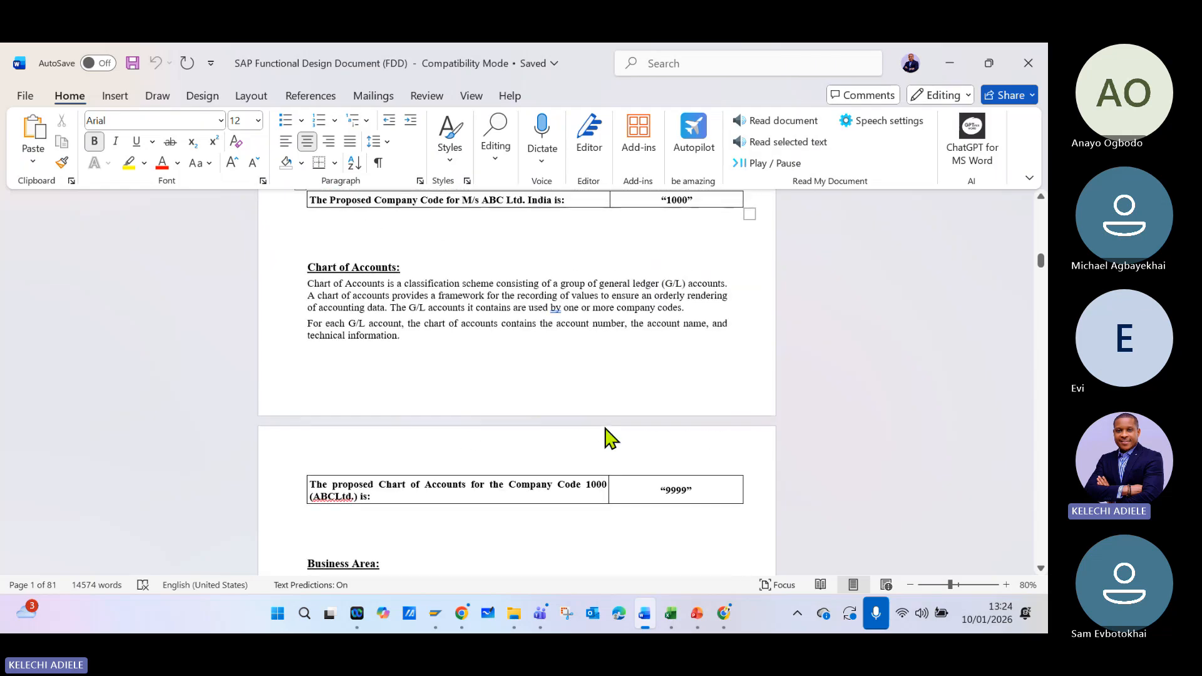
{"action": "scroll", "coordinate": [604, 427], "scroll_direction": "down", "scroll_amount": 5}
{"action": "scroll", "coordinate": [604, 425], "scroll_direction": "down", "scroll_amount": 13}
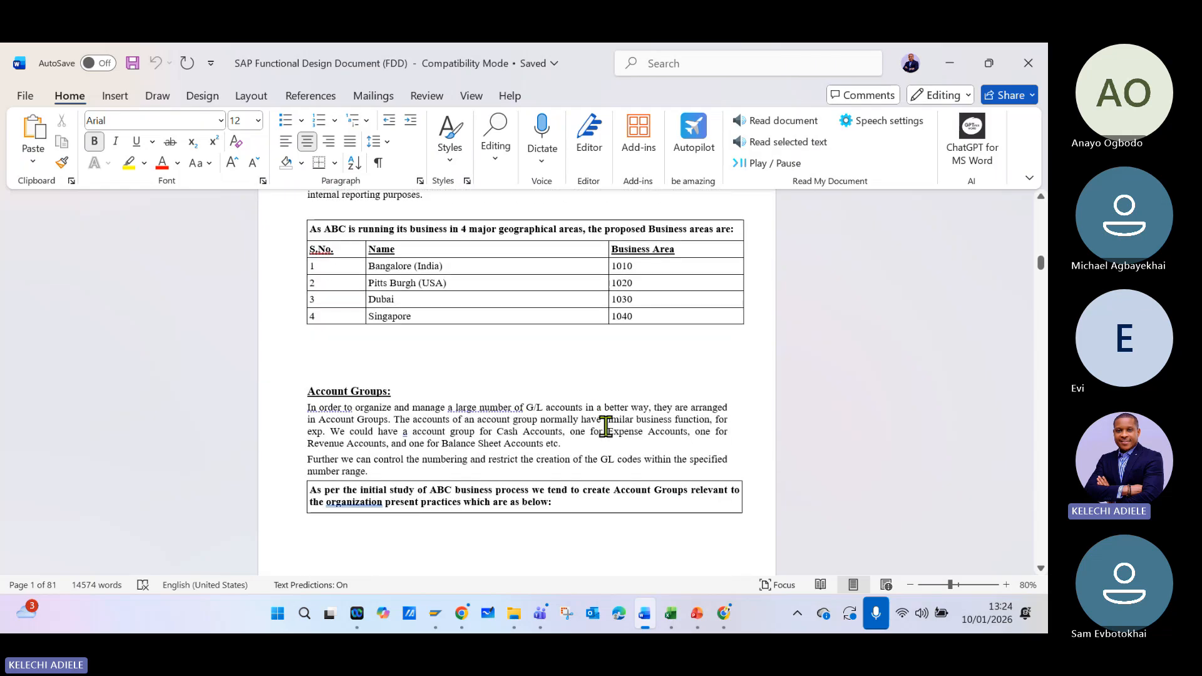
{"action": "scroll", "coordinate": [605, 426], "scroll_direction": "up", "scroll_amount": 16}
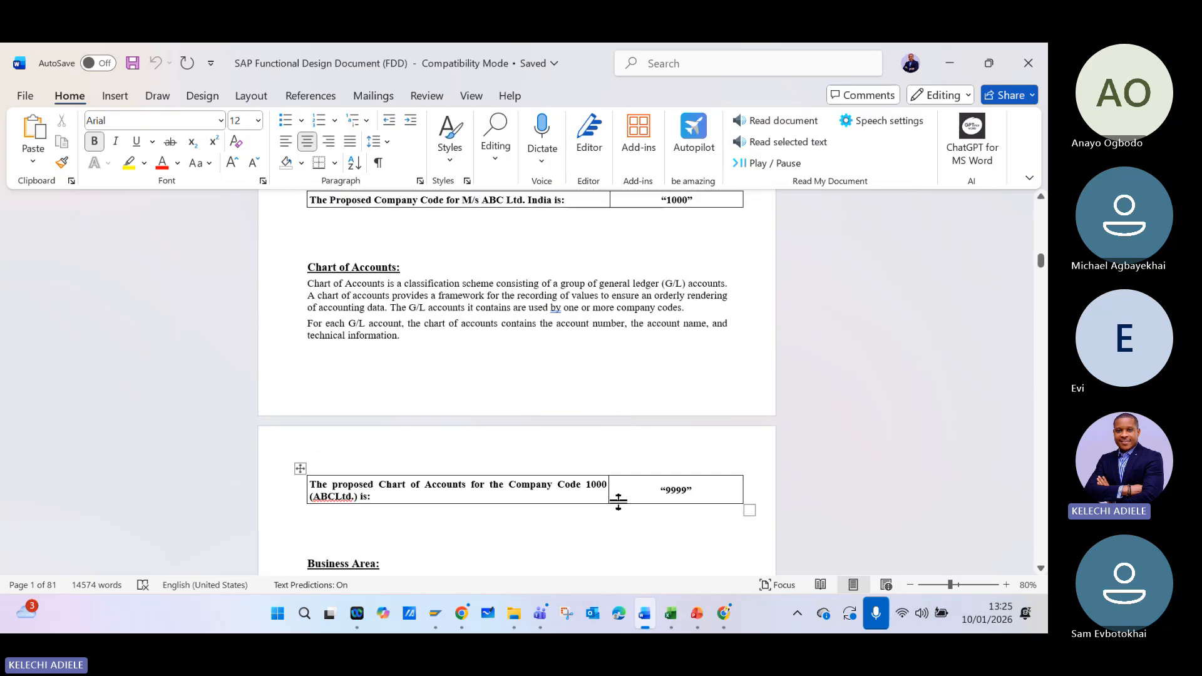
- Switch to the SAP Display IMG window and go back to the SAP Easy Access screen
{"action": "left_click", "coordinate": [430, 626]}
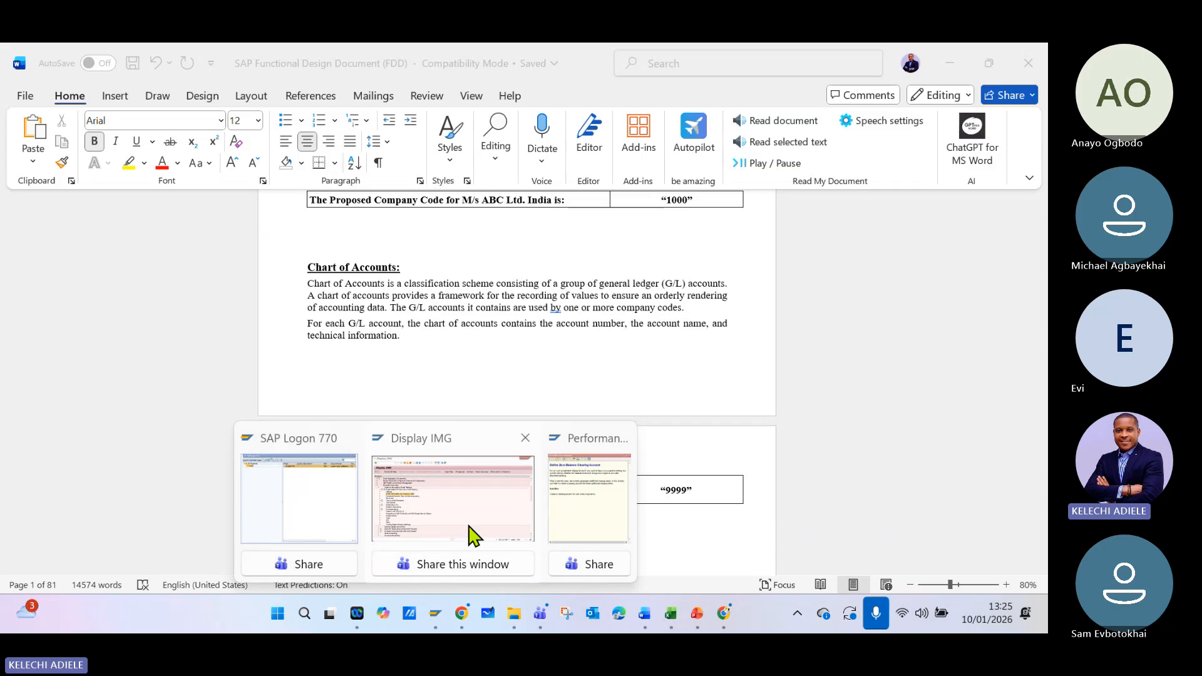
{"action": "left_click", "coordinate": [472, 536]}
{"action": "left_click", "coordinate": [927, 197]}
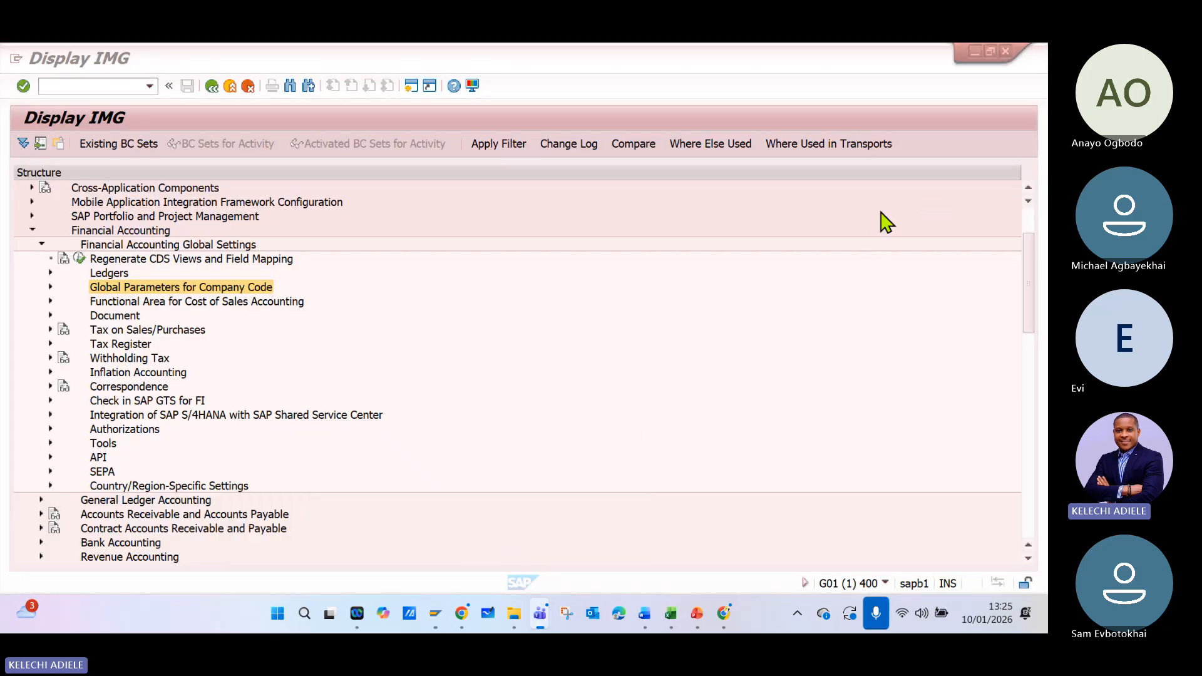
{"action": "scroll", "coordinate": [71, 260], "scroll_direction": "up", "scroll_amount": 1}
{"action": "scroll", "coordinate": [39, 238], "scroll_direction": "up", "scroll_amount": 1}
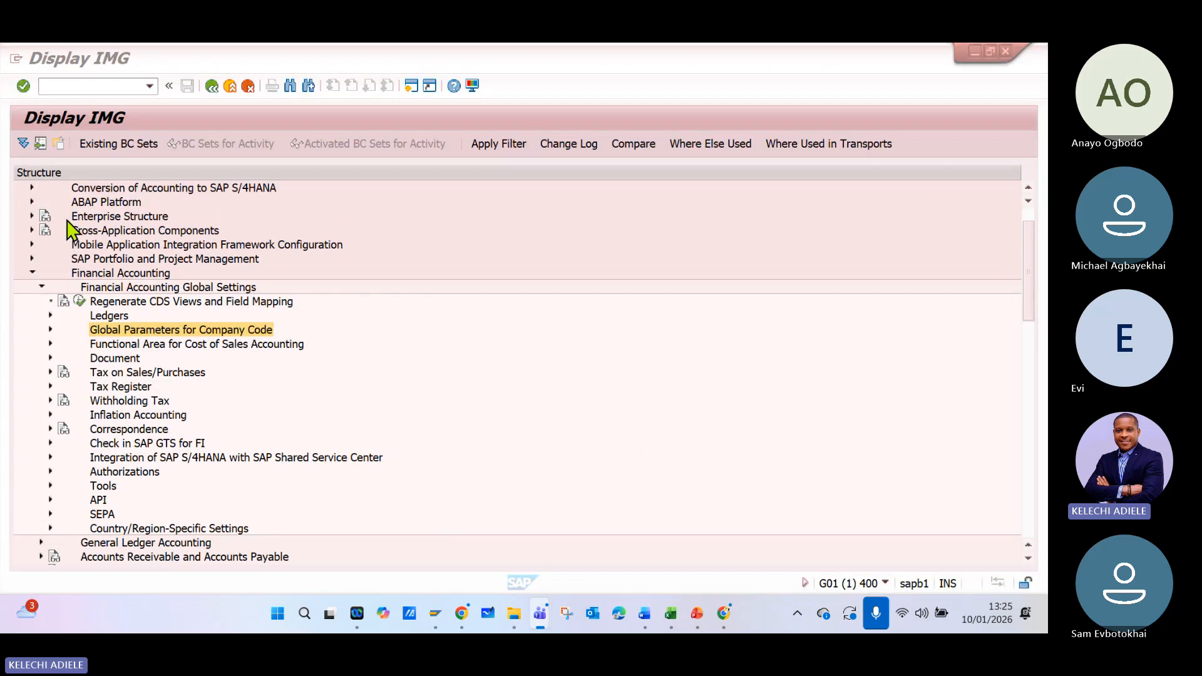
{"action": "left_click", "coordinate": [32, 217]}
{"action": "left_click", "coordinate": [32, 217]}
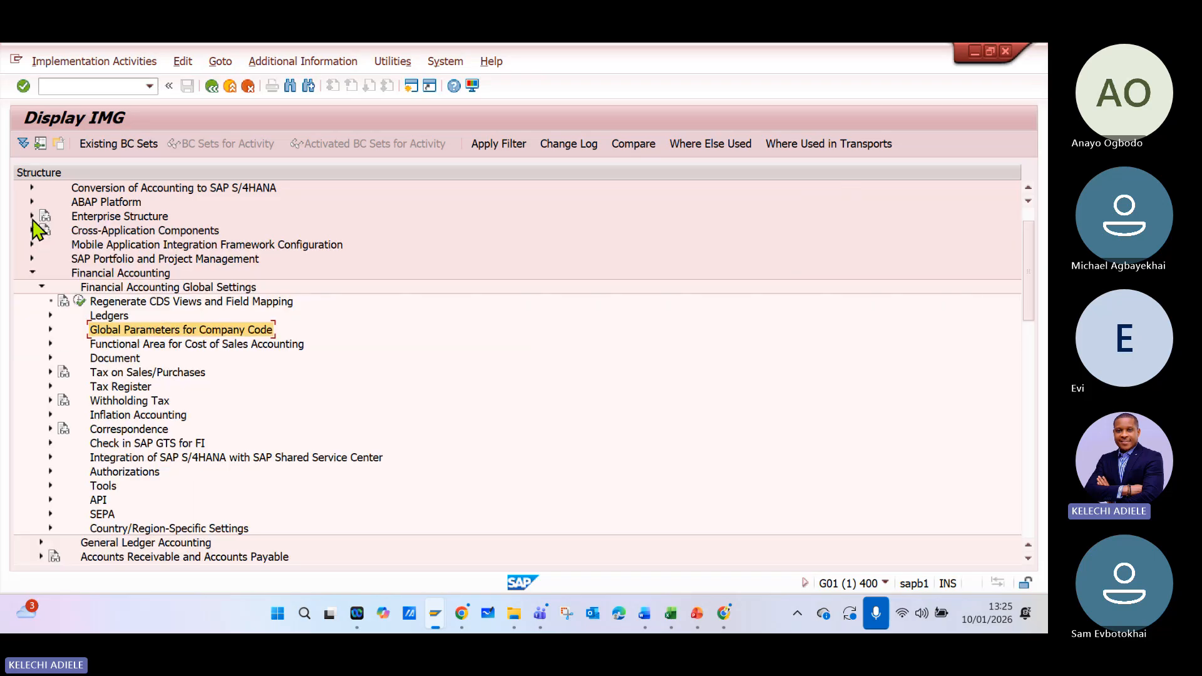
{"action": "left_click", "coordinate": [221, 91]}
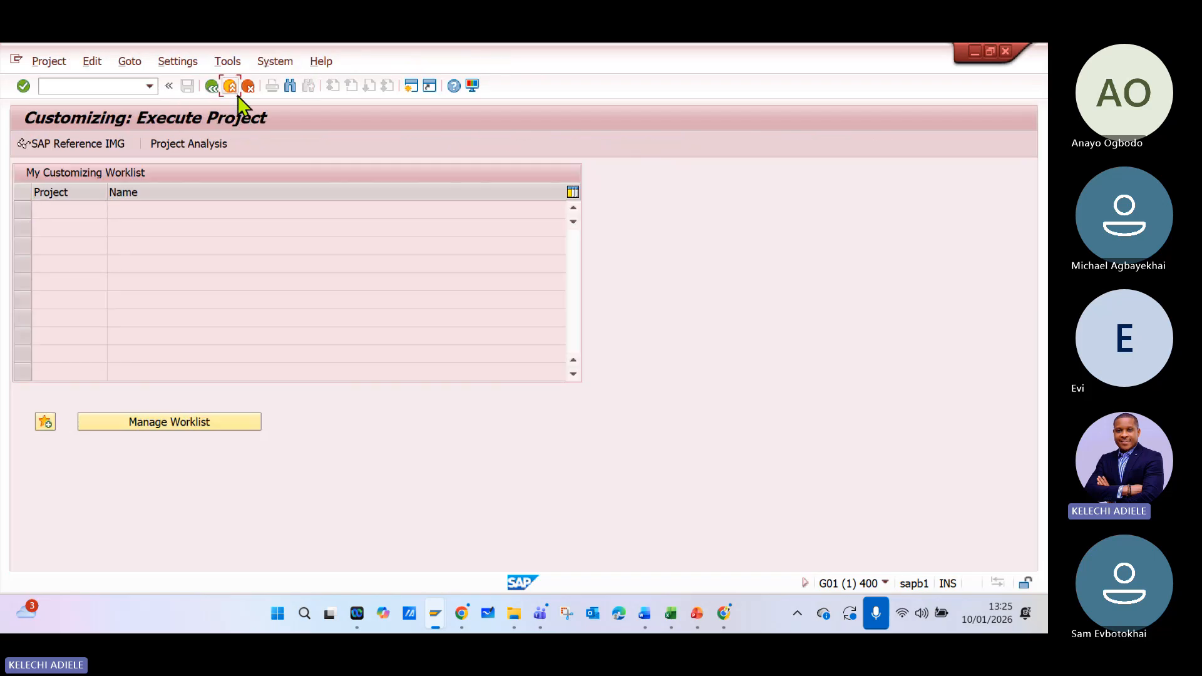
{"action": "left_click", "coordinate": [236, 93]}
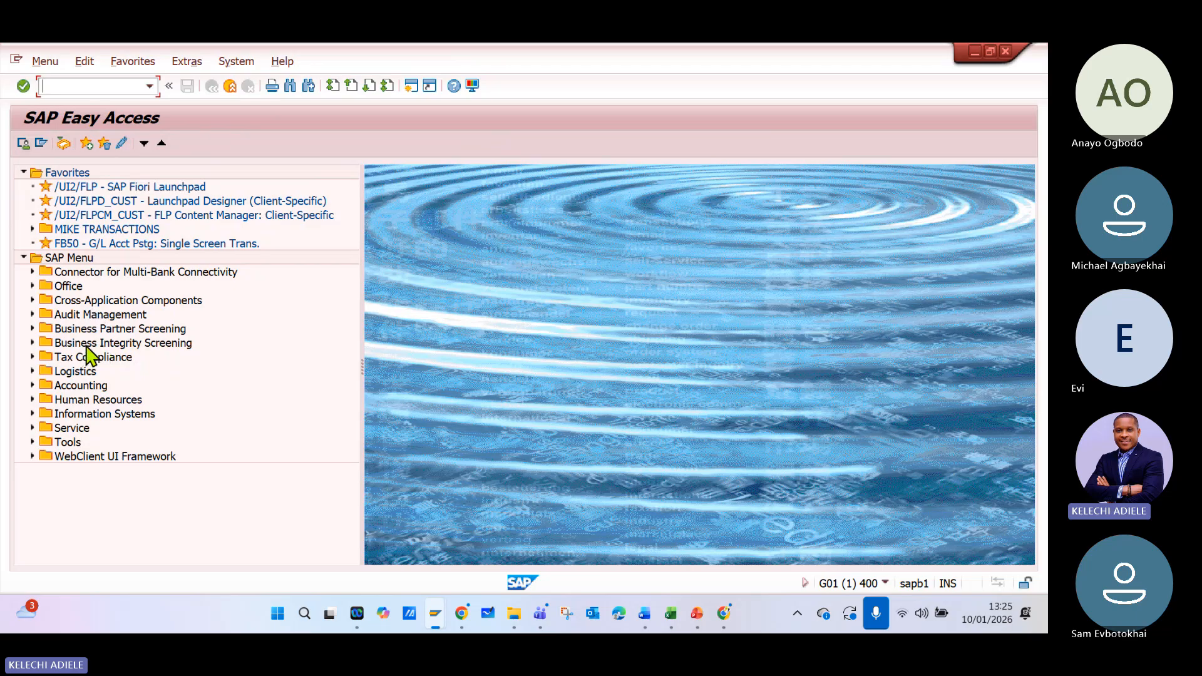
- Open SPRO - Execute Project from the Tools, Customizing, IMG folders and display the SAP Reference IMG
{"action": "left_click", "coordinate": [32, 442]}
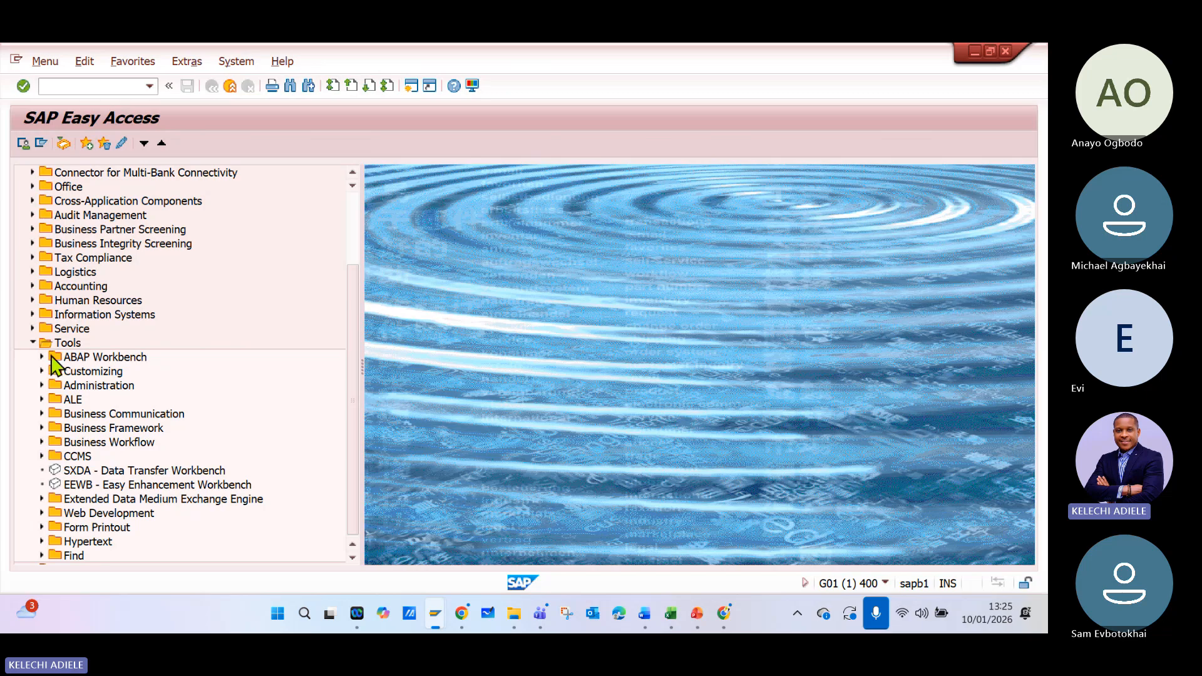
{"action": "left_click", "coordinate": [42, 370]}
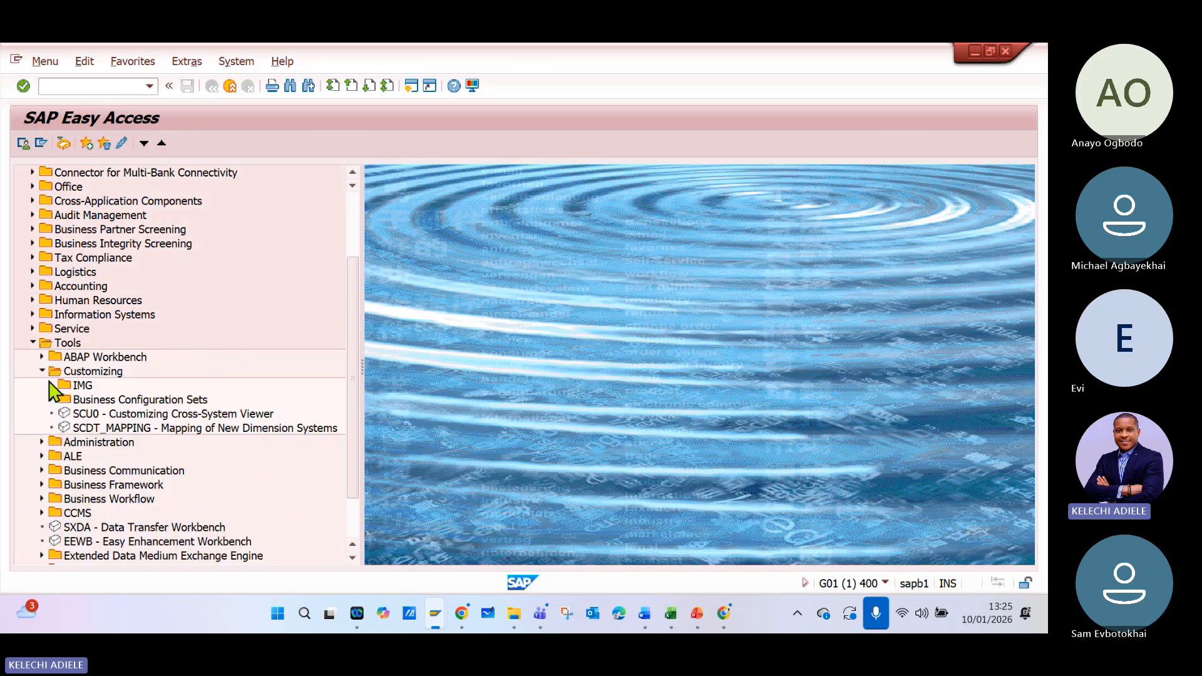
{"action": "left_click", "coordinate": [52, 384]}
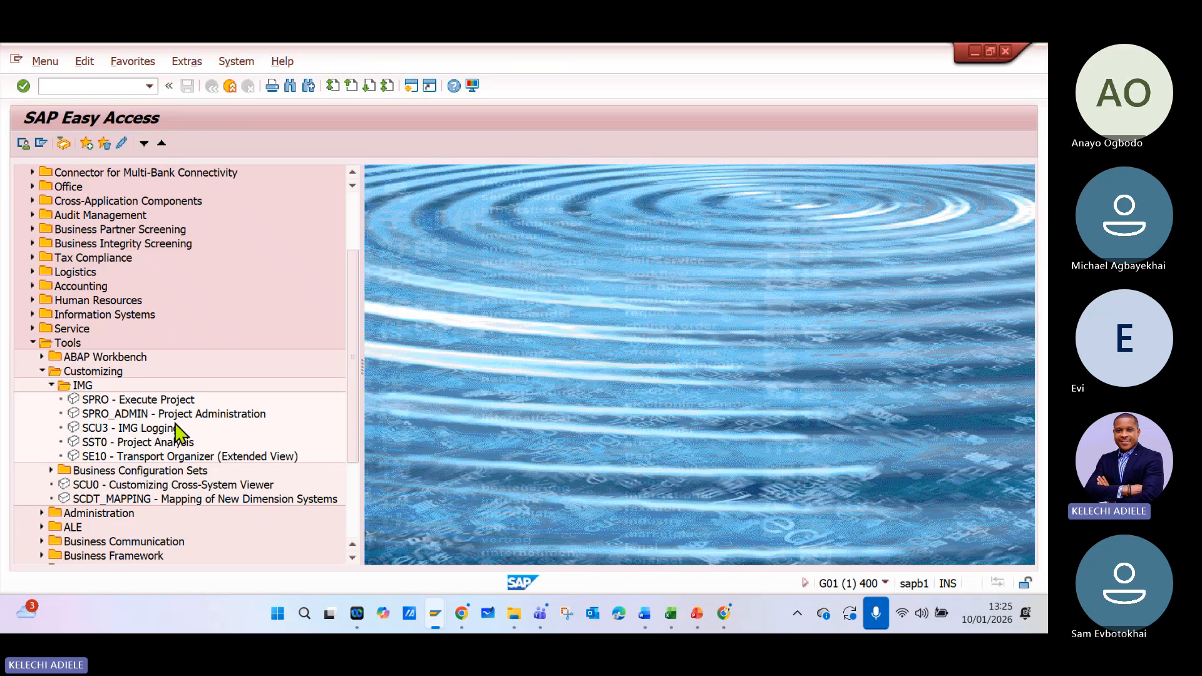
{"action": "left_click", "coordinate": [164, 400]}
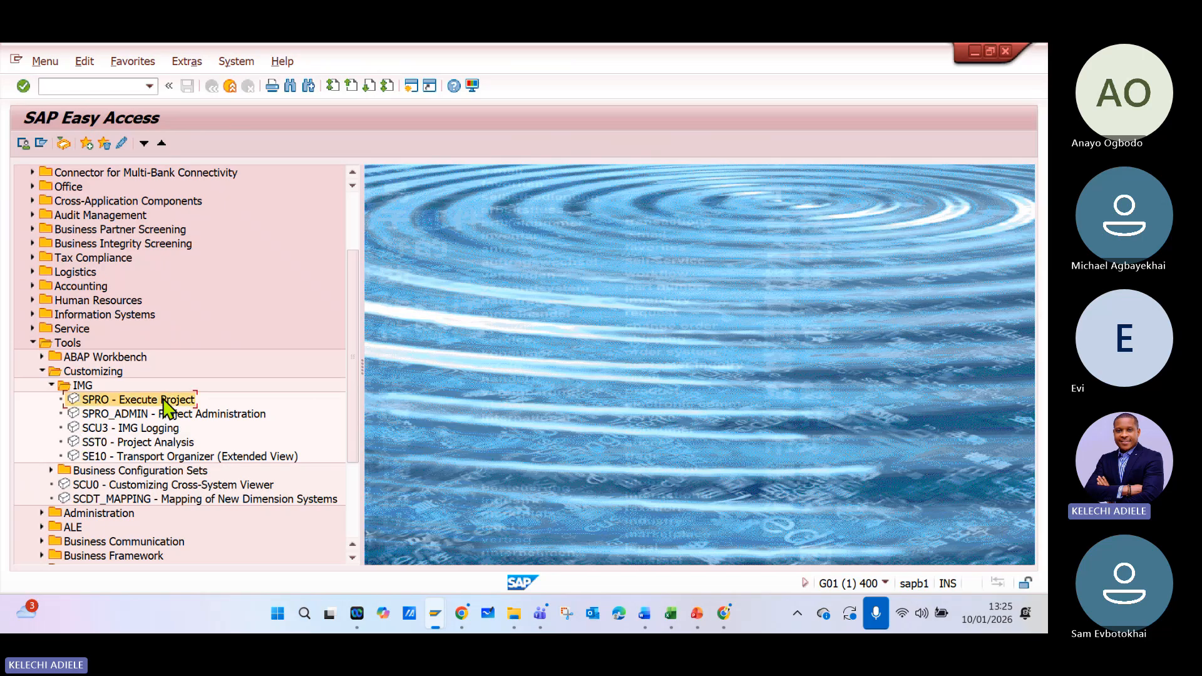
{"action": "double_click", "coordinate": [164, 401]}
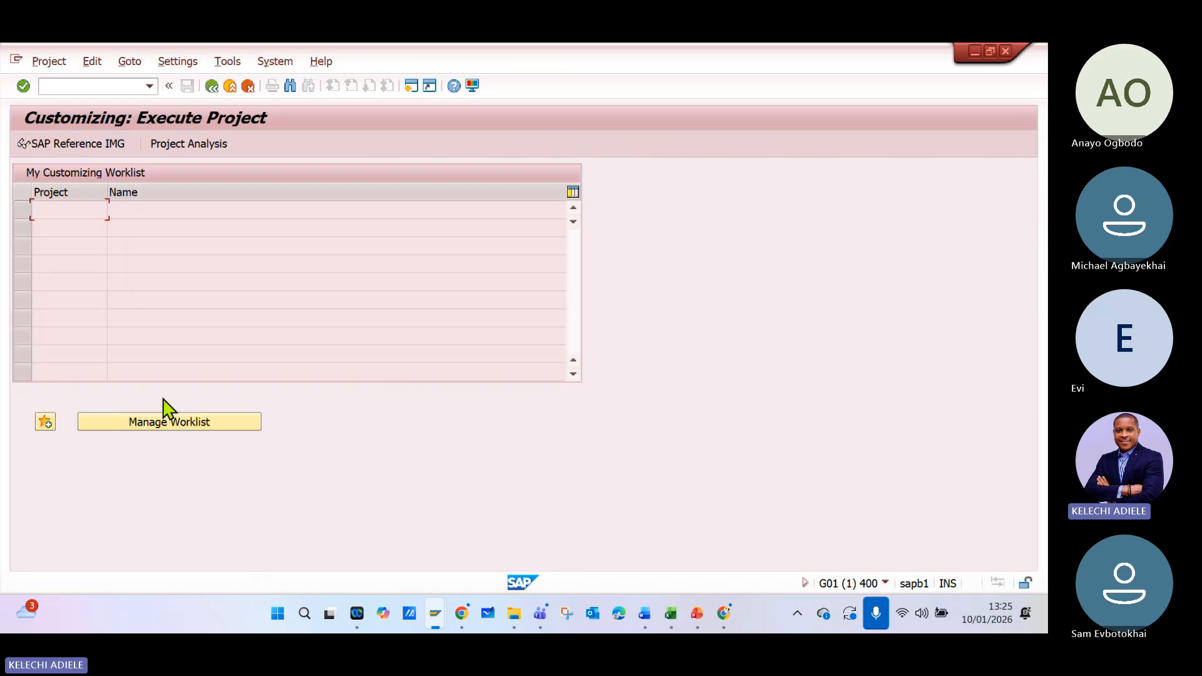
{"action": "left_click", "coordinate": [94, 150]}
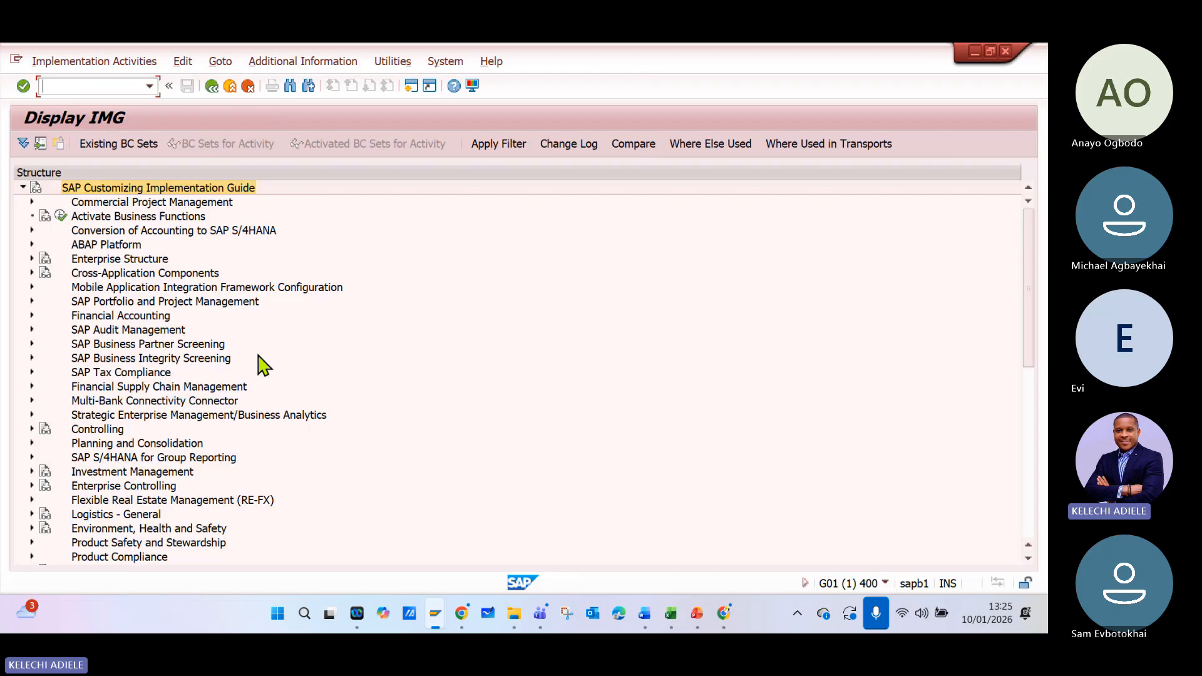
- Look into Enterprise Structure, then expand Financial Accounting, Financial Accounting Global Settings and Ledgers in the implementation guide
{"action": "left_click", "coordinate": [32, 258]}
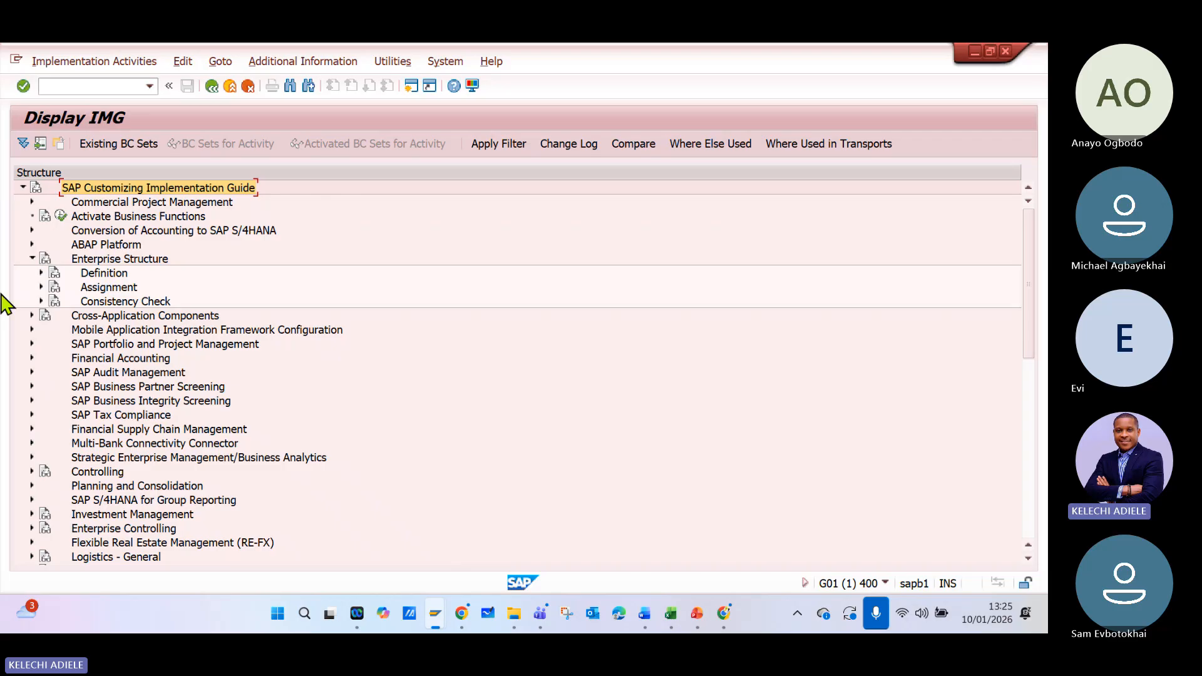
{"action": "left_click", "coordinate": [32, 259]}
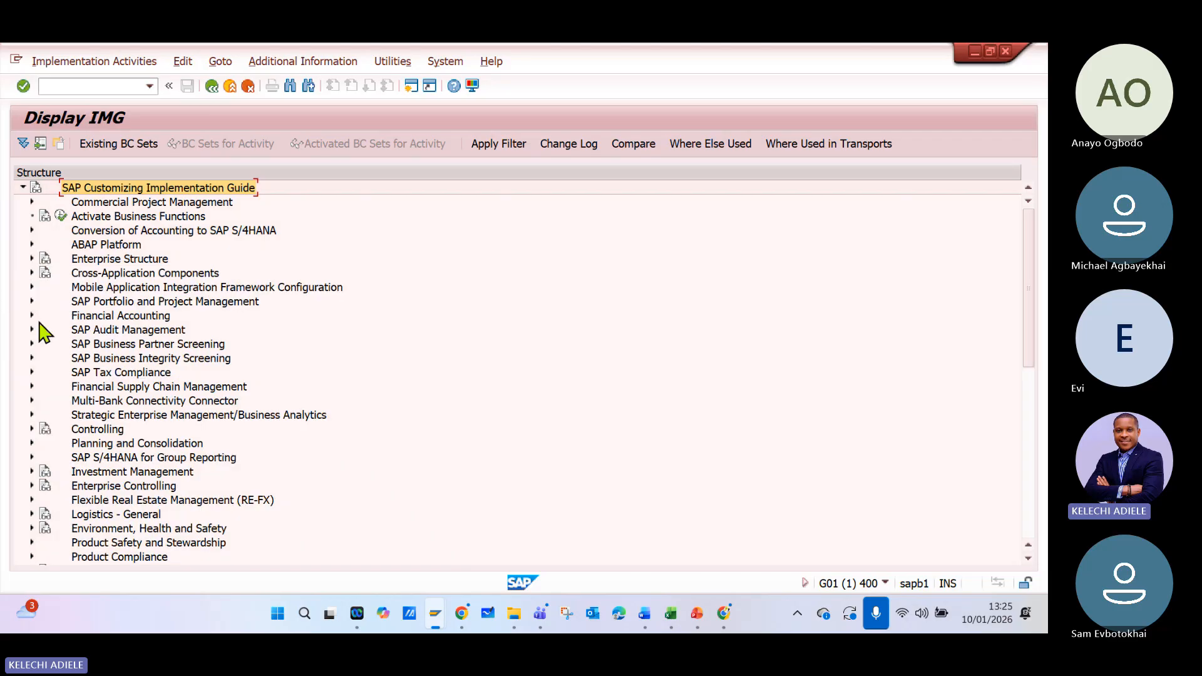
{"action": "left_click", "coordinate": [31, 314]}
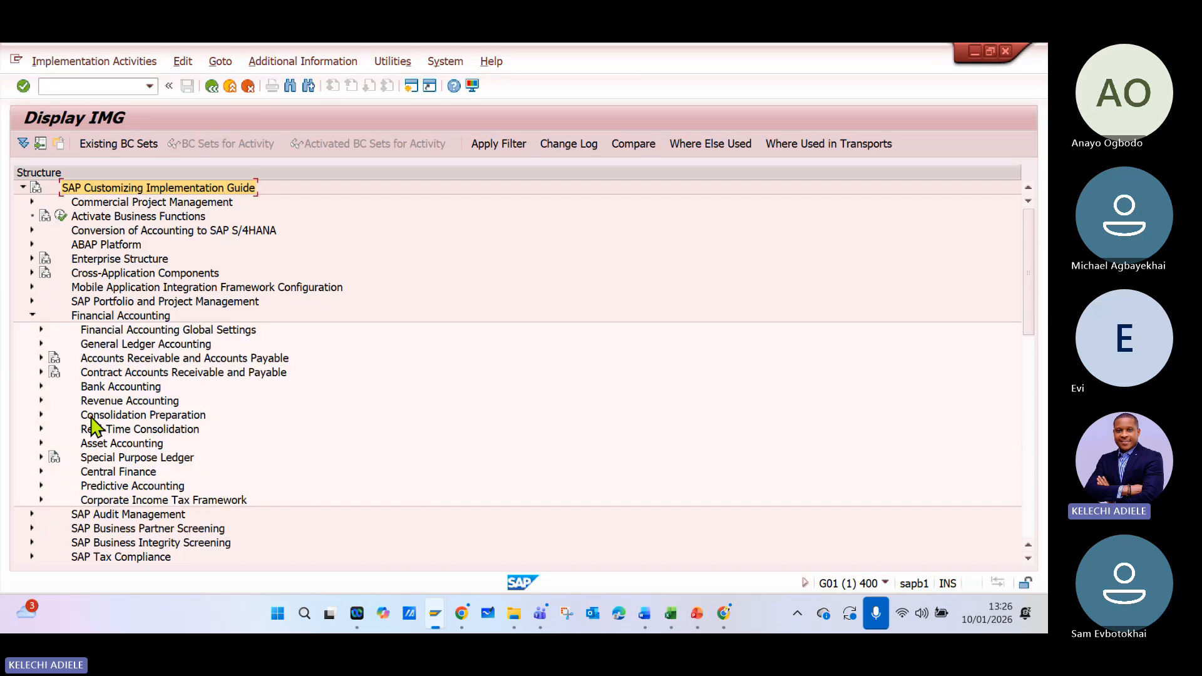
{"action": "left_click", "coordinate": [41, 330]}
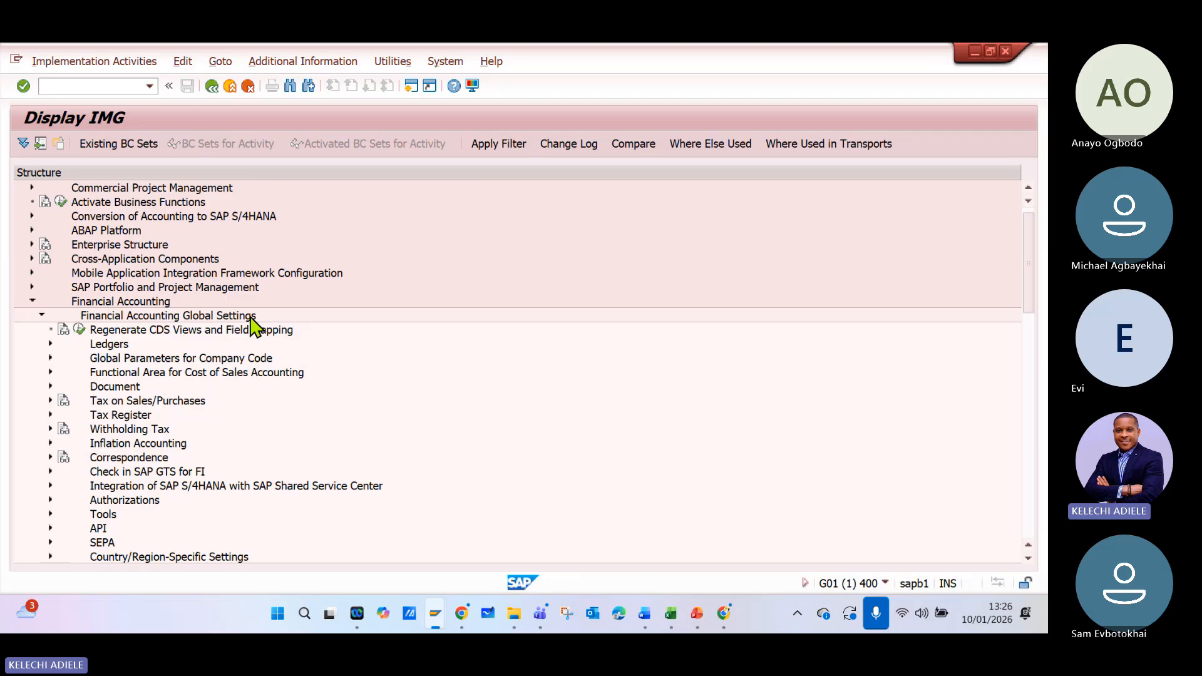
{"action": "left_click", "coordinate": [50, 344]}
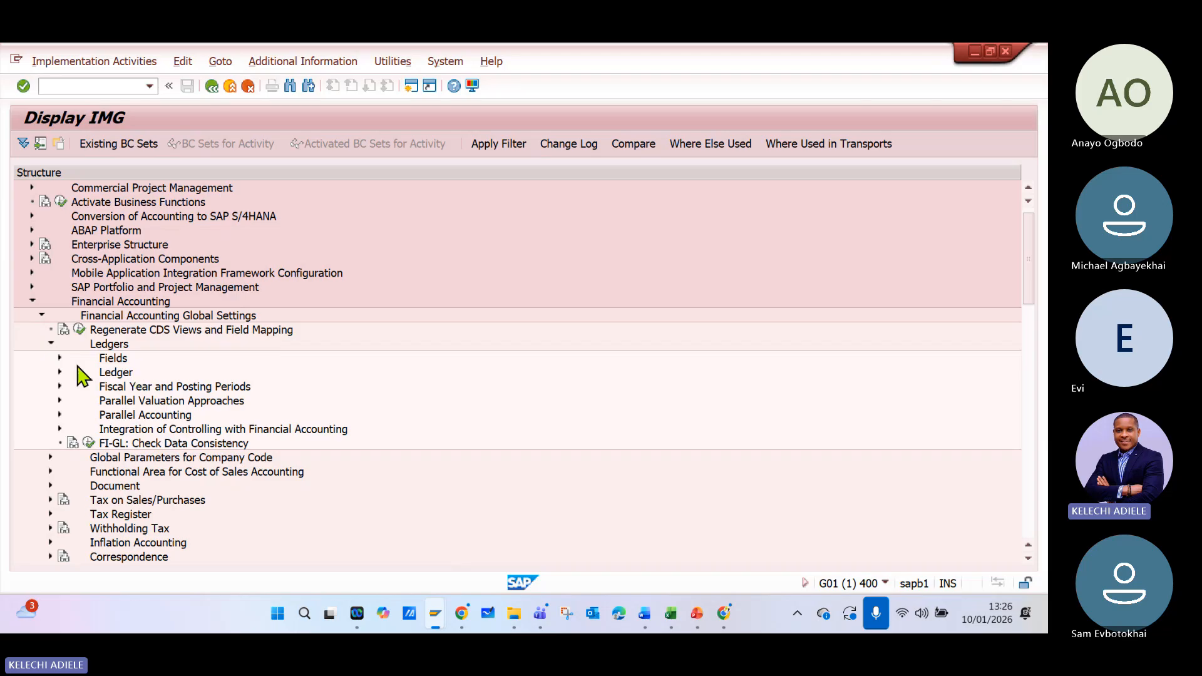
- Check the activities under Fields, then expand Ledger and Fiscal Year and Posting Periods within the Ledgers node
{"action": "left_click", "coordinate": [60, 359]}
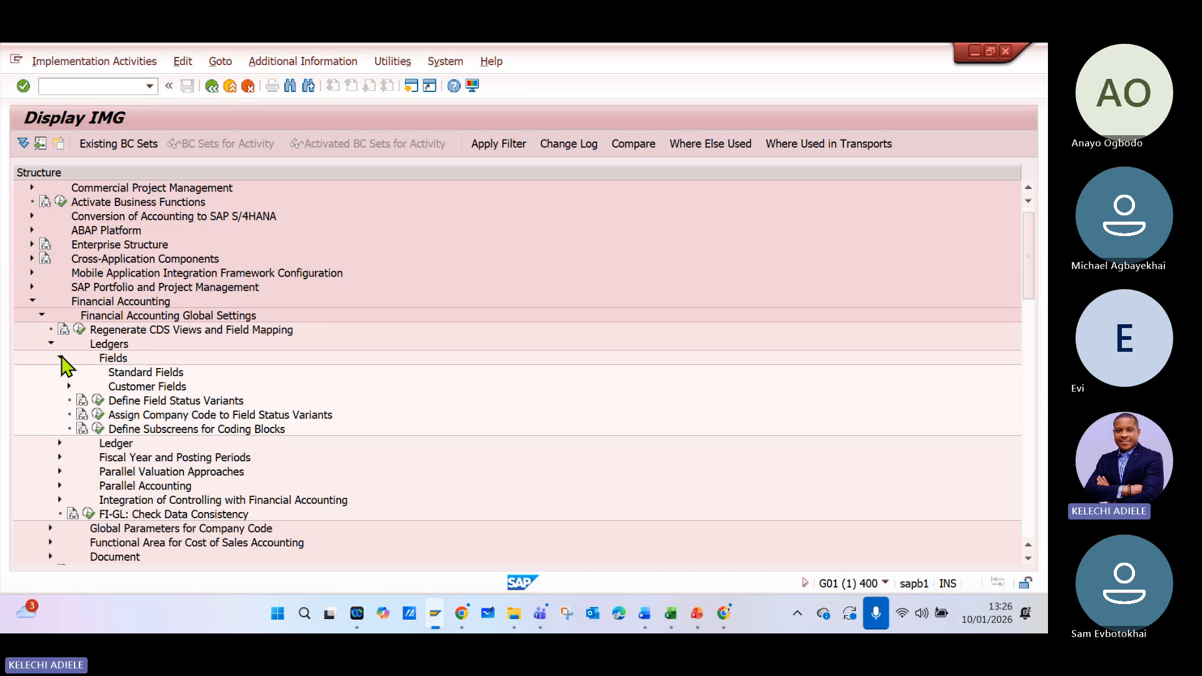
{"action": "left_click", "coordinate": [60, 358]}
{"action": "left_click", "coordinate": [60, 372]}
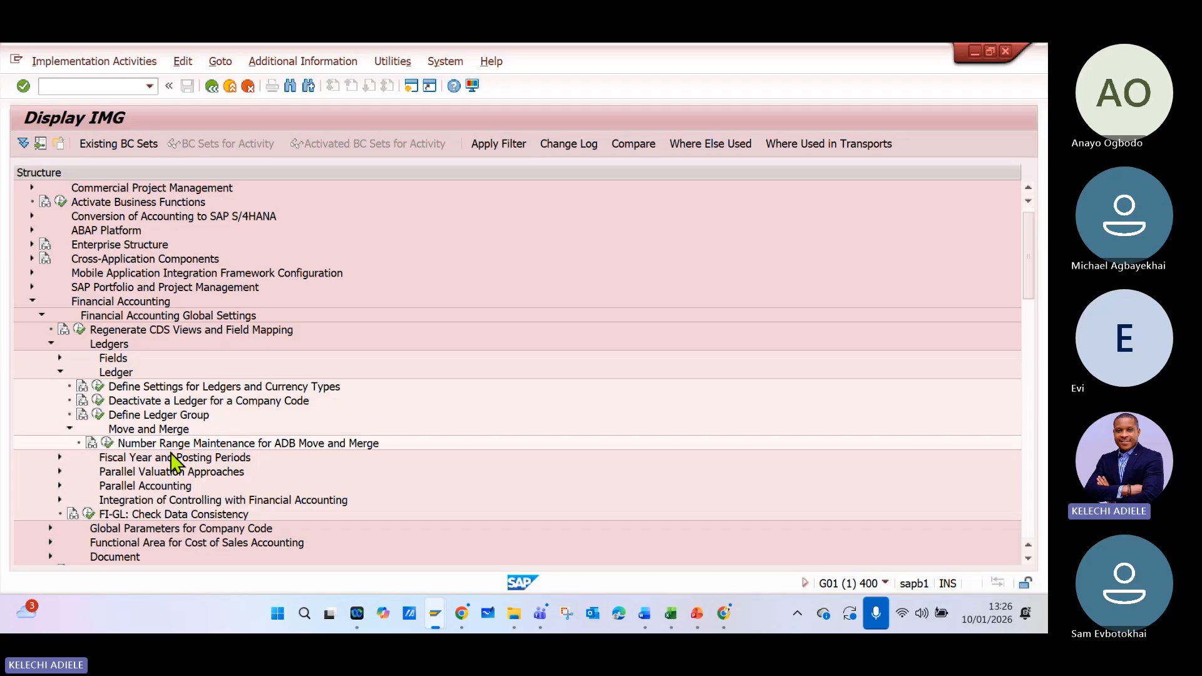
{"action": "left_click", "coordinate": [61, 372]}
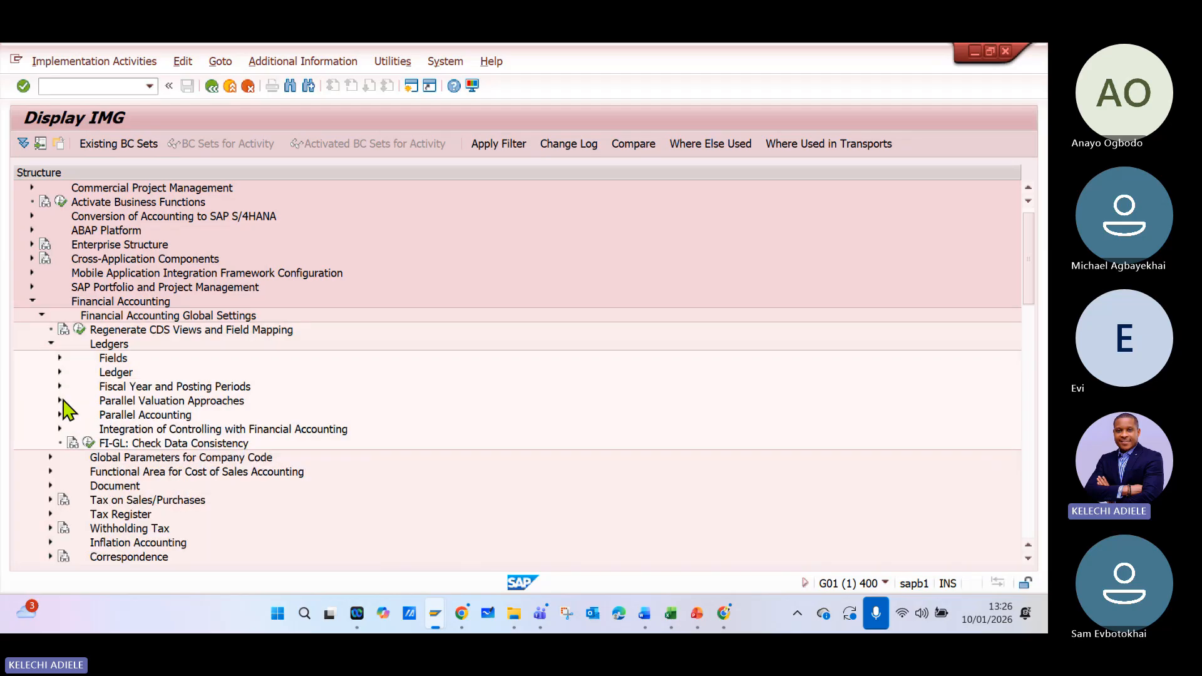
{"action": "left_click", "coordinate": [60, 372]}
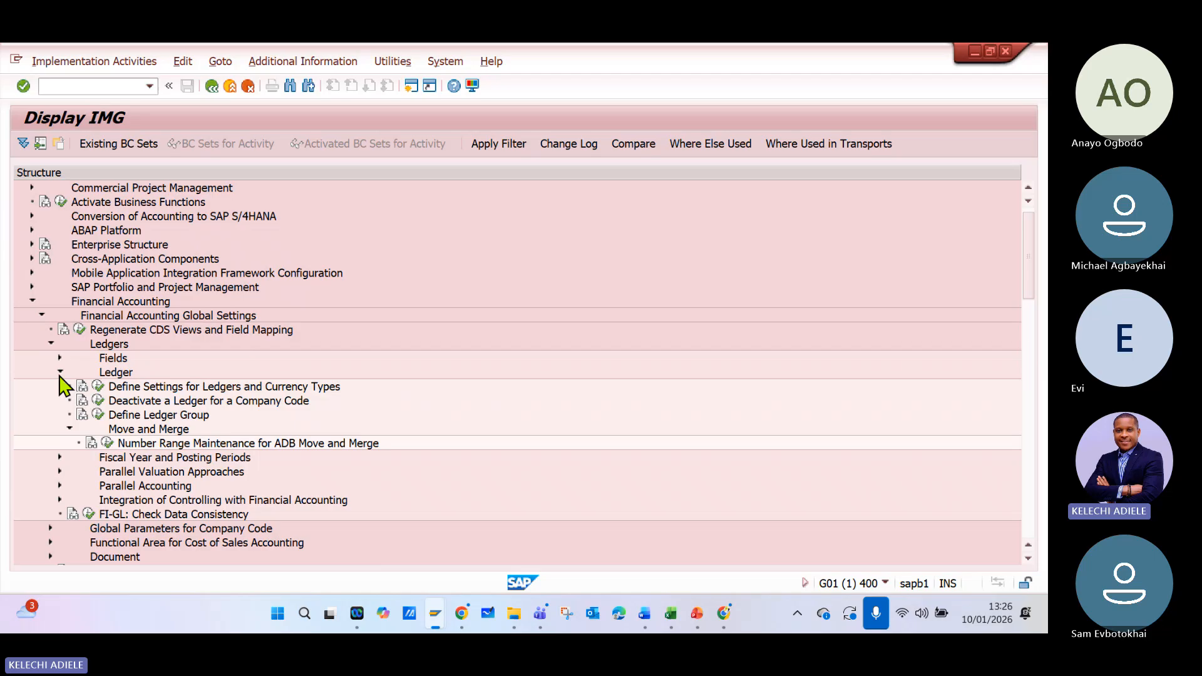
{"action": "left_click", "coordinate": [60, 457]}
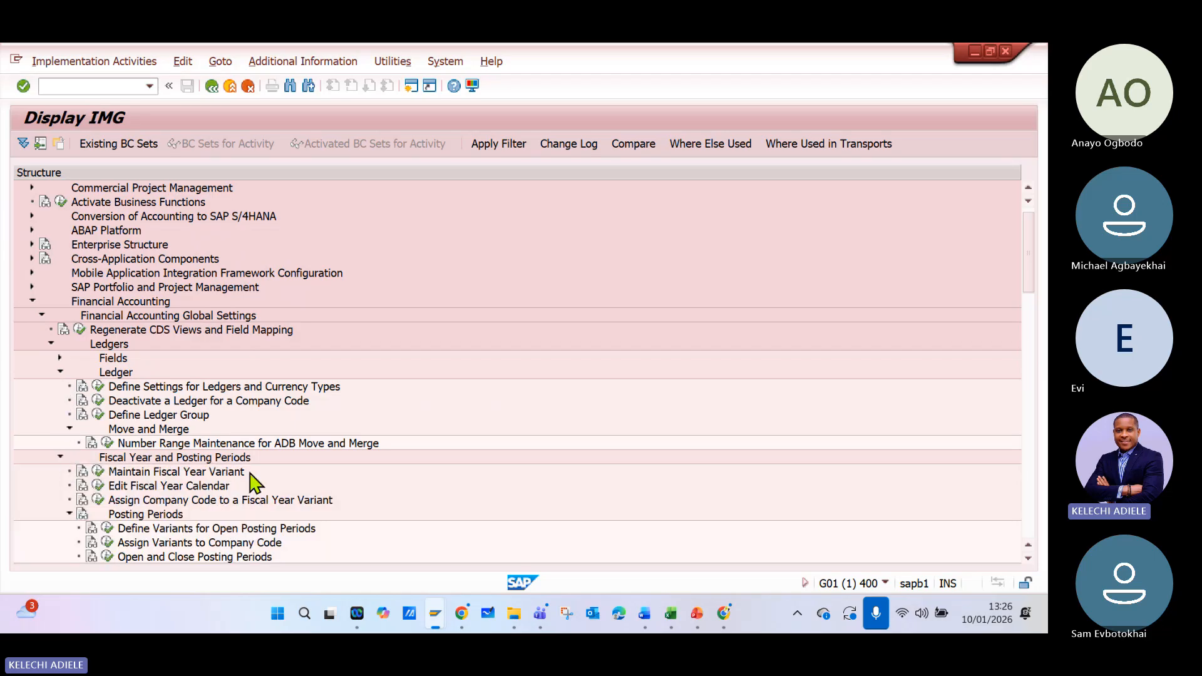
{"action": "scroll", "coordinate": [256, 492], "scroll_direction": "down", "scroll_amount": 1}
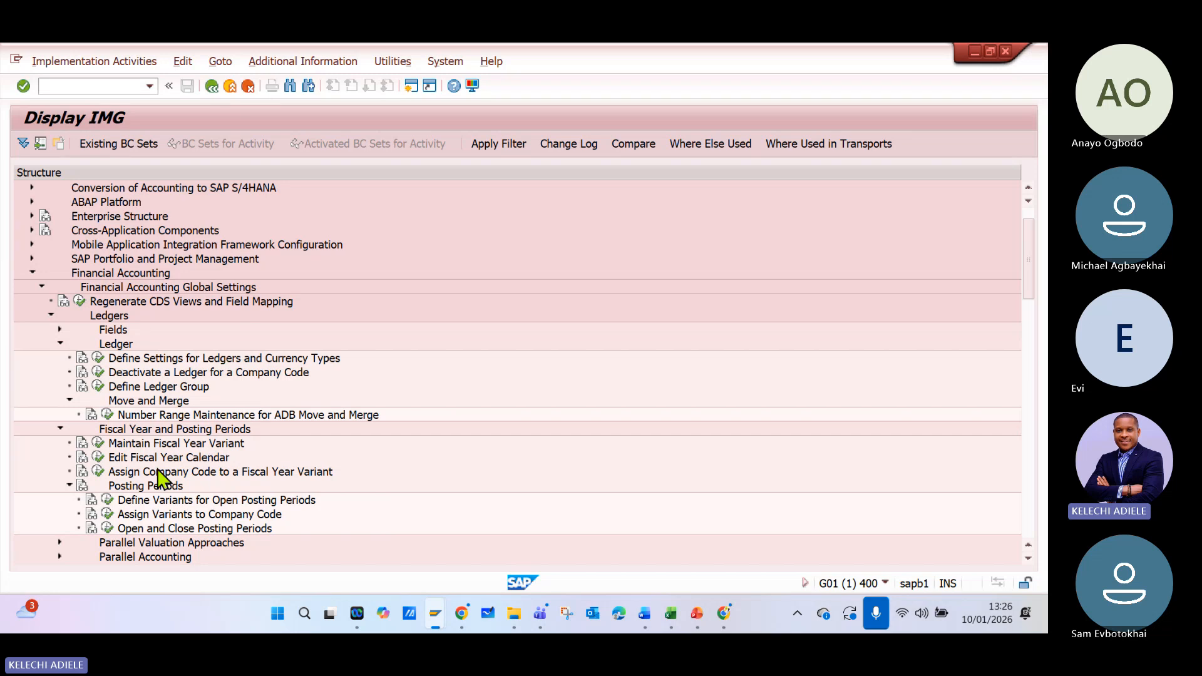
- Switch to Microsoft Whiteboard and open the untitled whiteboard with the handwritten finance notes
{"action": "left_click", "coordinate": [488, 620]}
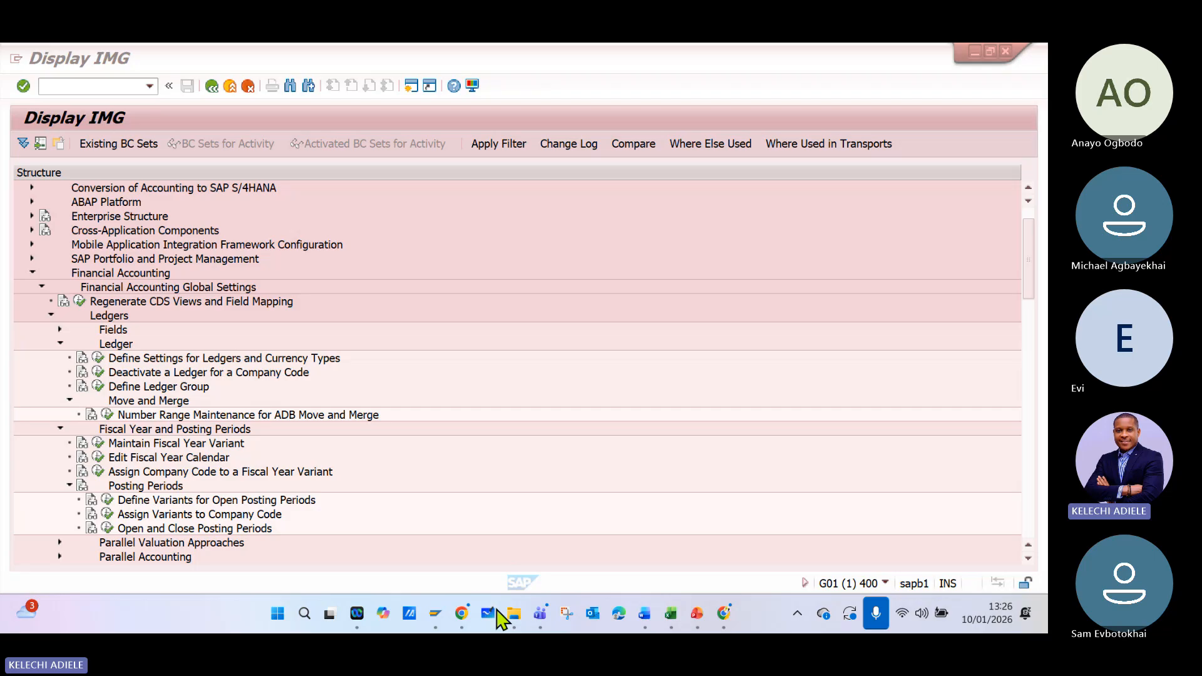
{"action": "left_click", "coordinate": [496, 613]}
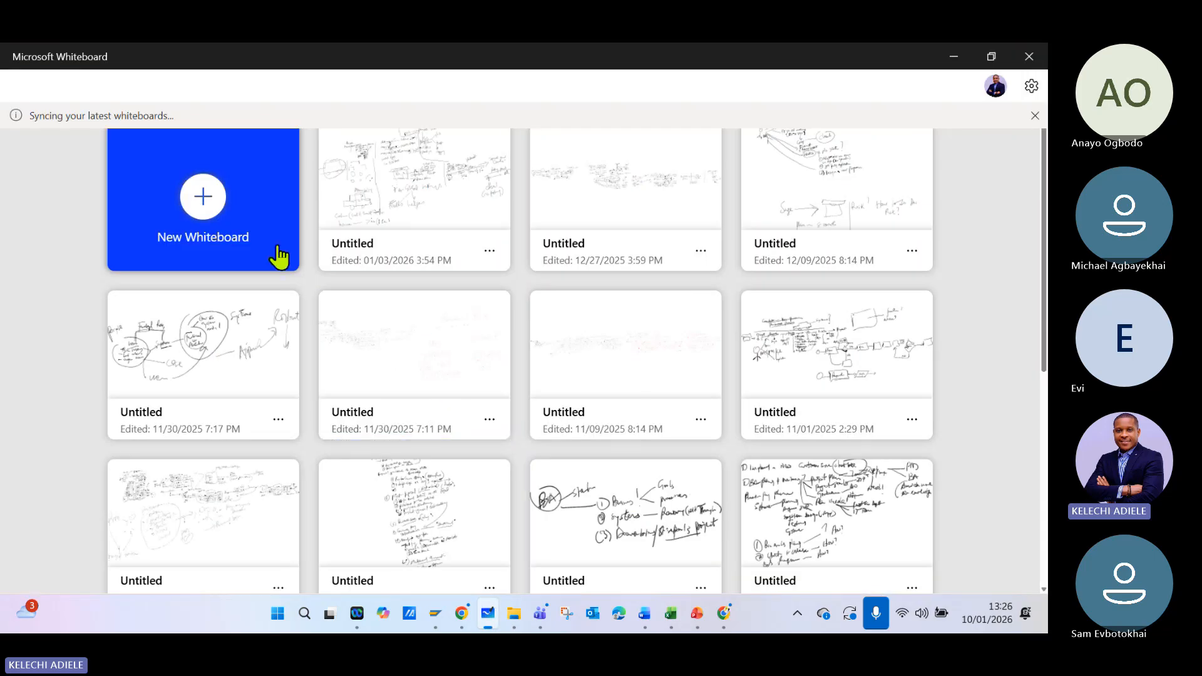
{"action": "left_click", "coordinate": [277, 257]}
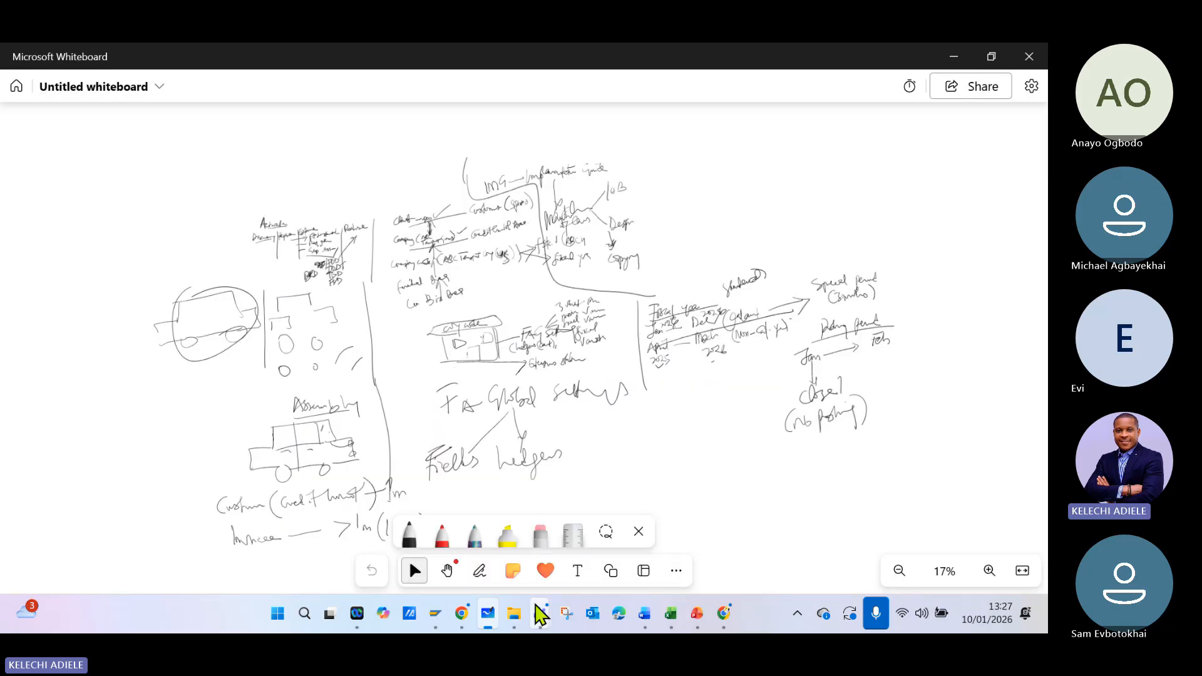
- Draw a long vertical dividing line in the empty area beyond the special period and posting period notes
{"action": "mouse_move", "coordinate": [540, 615]}
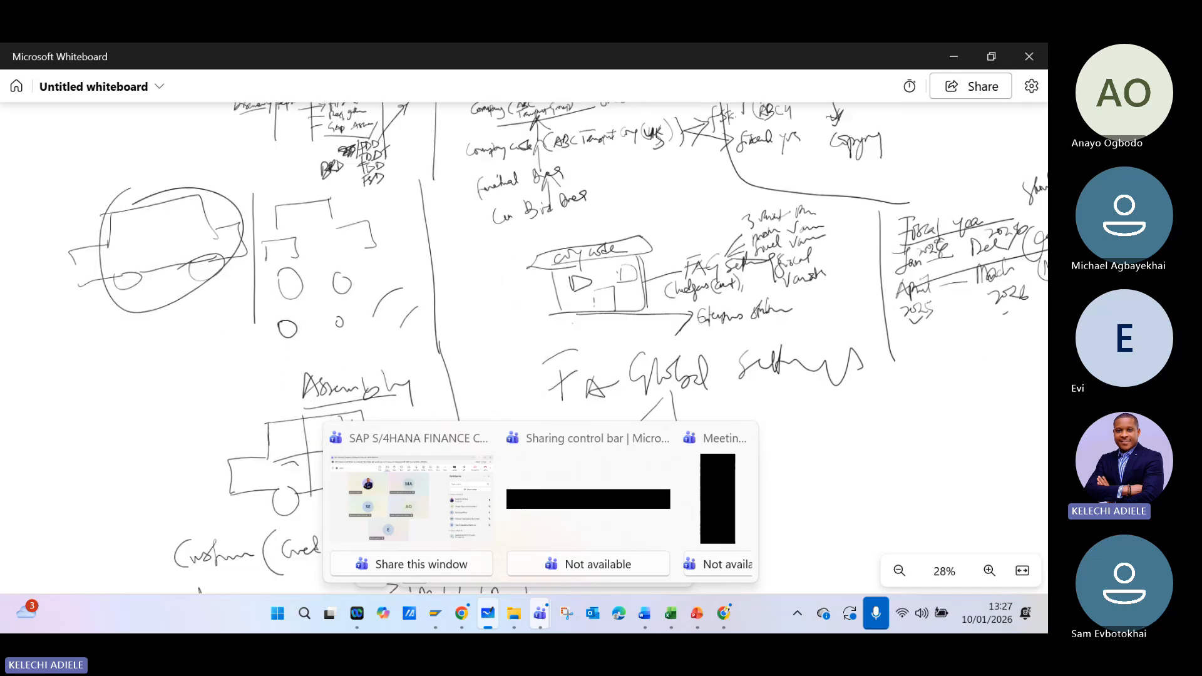
{"action": "left_click_drag", "start_coordinate": [588, 276], "coordinate": [335, 336]}
{"action": "scroll", "coordinate": [351, 313], "scroll_direction": "up", "scroll_amount": 3}
{"action": "right_click", "coordinate": [287, 302]}
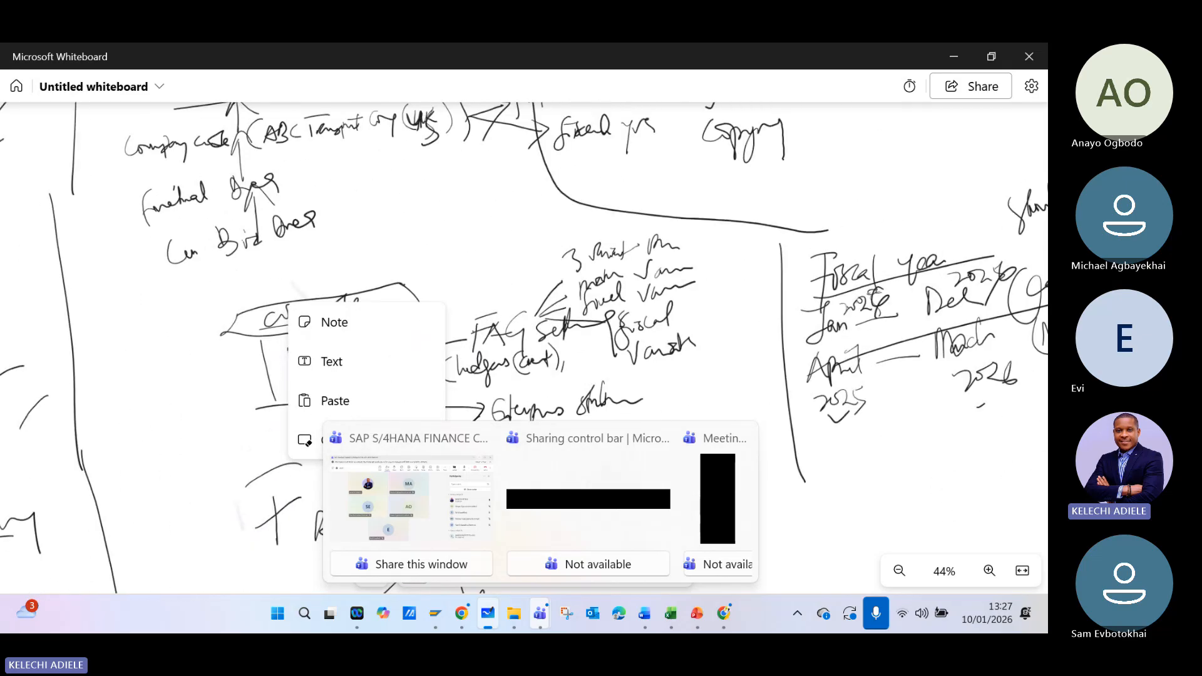
{"action": "scroll", "coordinate": [300, 338], "scroll_direction": "up", "scroll_amount": 1}
{"action": "scroll", "coordinate": [250, 370], "scroll_direction": "down", "scroll_amount": 4}
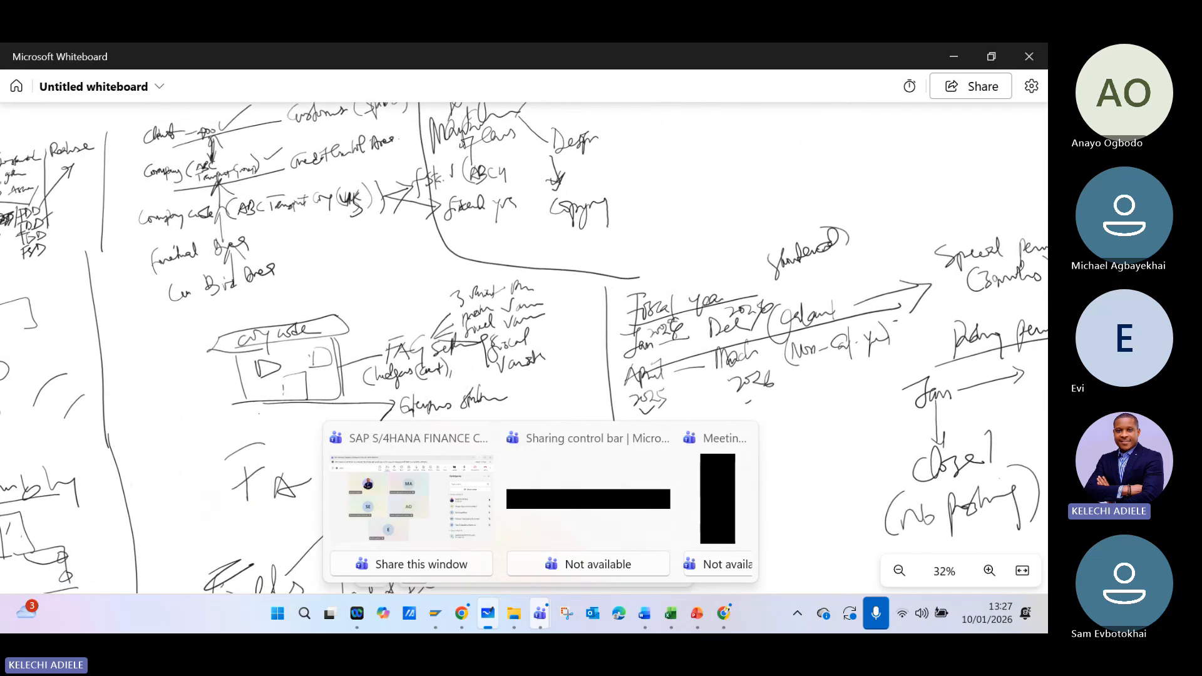
{"action": "mouse_move", "coordinate": [876, 338]}
{"action": "left_mouse_down"}
{"action": "mouse_move", "coordinate": [190, 319]}
{"action": "mouse_move", "coordinate": [30, 335]}
{"action": "left_mouse_up"}
{"action": "mouse_move", "coordinate": [298, 154]}
{"action": "left_mouse_down"}
{"action": "mouse_move", "coordinate": [282, 269]}
{"action": "mouse_move", "coordinate": [294, 551]}
{"action": "left_mouse_up"}
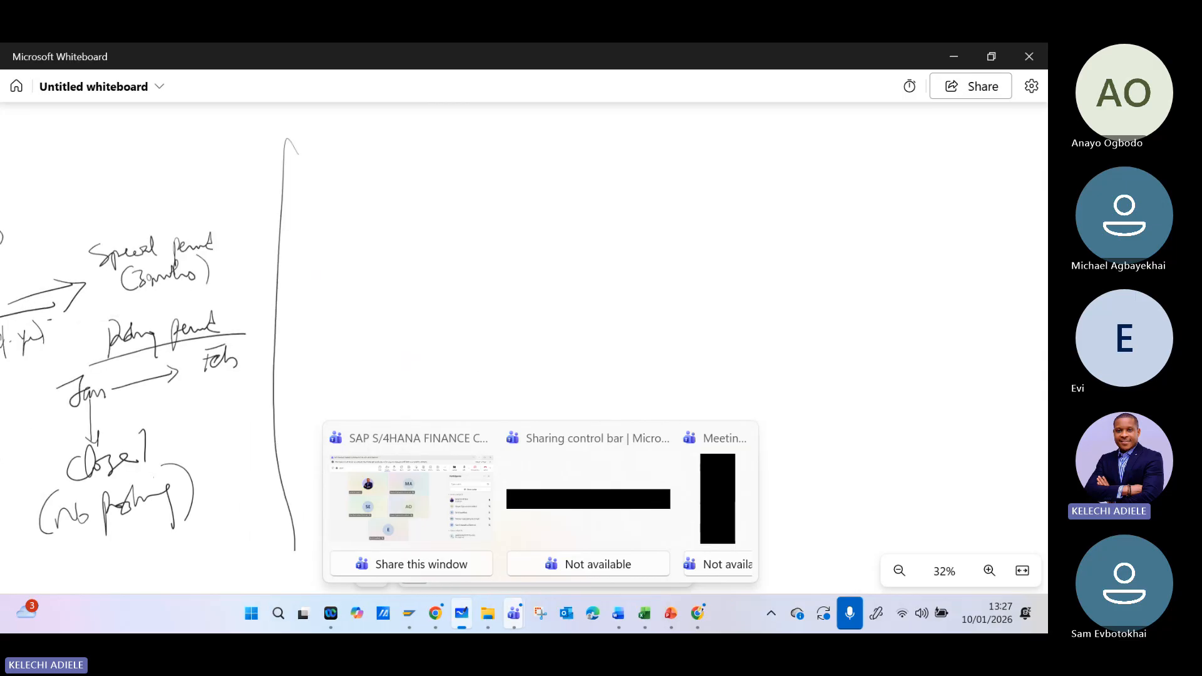
- Write "Company" beside the dividing line, with an arrow down to "Company Code" and another arrow across to an enterprise structure label
{"action": "left_click_drag", "start_coordinate": [410, 135], "coordinate": [521, 195]}
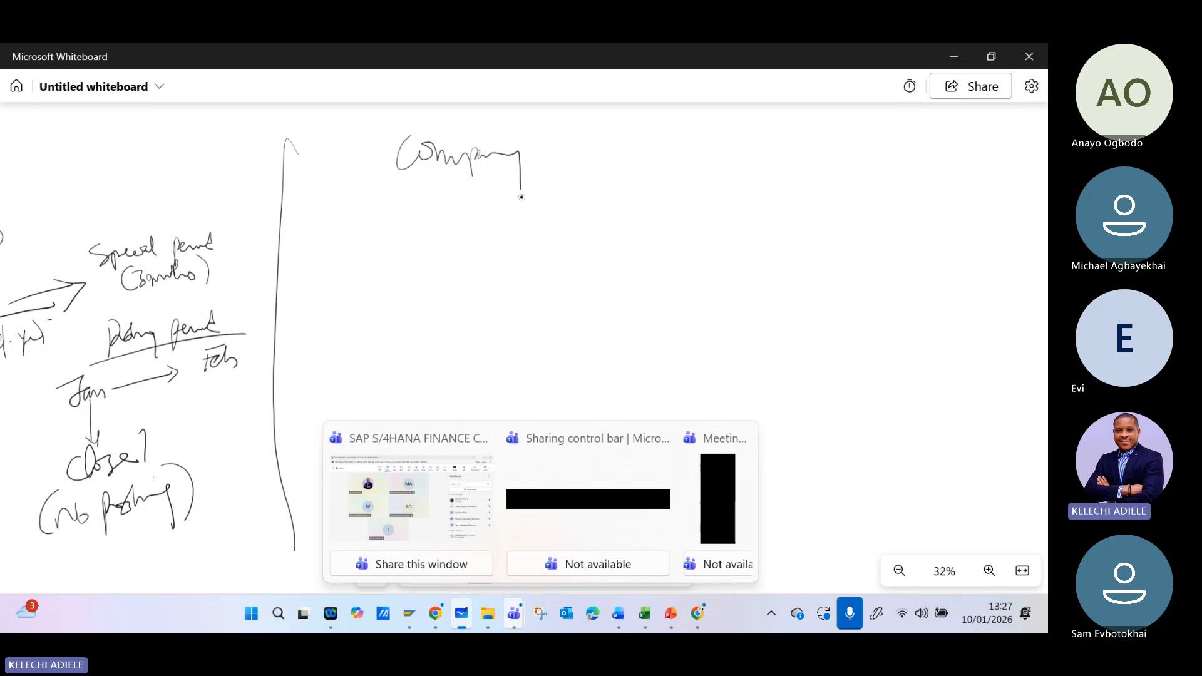
{"action": "mouse_move", "coordinate": [446, 181]}
{"action": "left_mouse_down"}
{"action": "mouse_move", "coordinate": [448, 235]}
{"action": "mouse_move", "coordinate": [463, 257]}
{"action": "mouse_move", "coordinate": [528, 266]}
{"action": "mouse_move", "coordinate": [459, 288]}
{"action": "mouse_move", "coordinate": [483, 306]}
{"action": "mouse_move", "coordinate": [496, 292]}
{"action": "mouse_move", "coordinate": [514, 302]}
{"action": "left_mouse_up"}
{"action": "left_click_drag", "start_coordinate": [467, 205], "coordinate": [573, 181]}
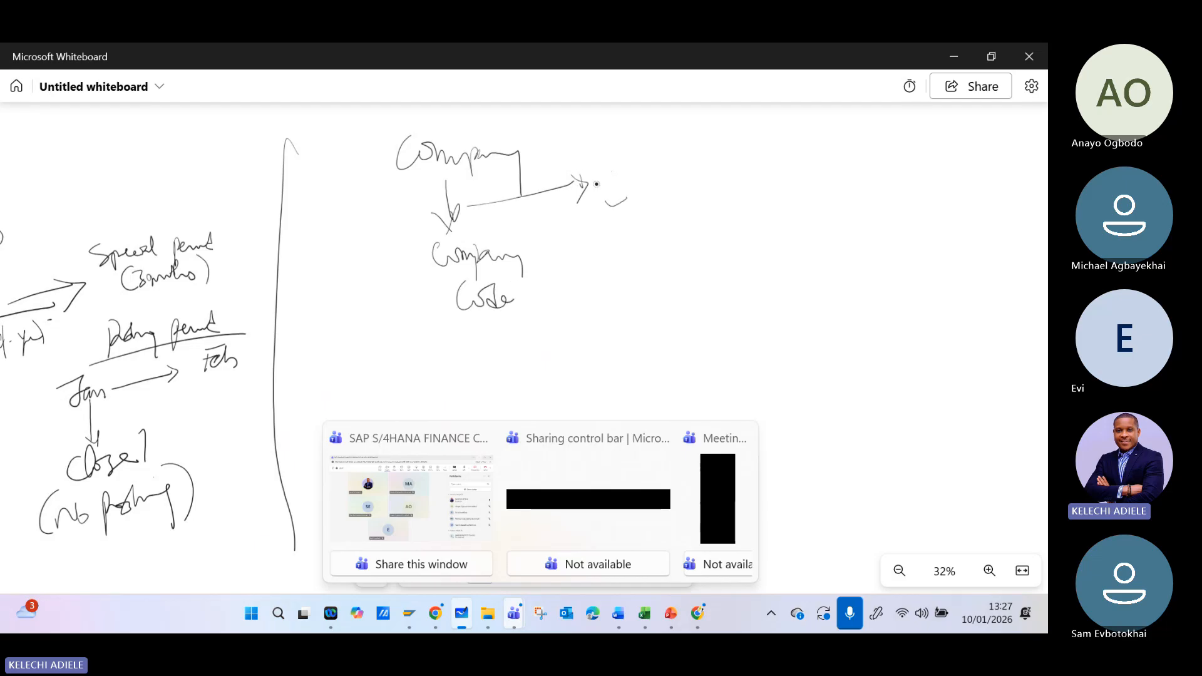
{"action": "mouse_move", "coordinate": [601, 191]}
{"action": "left_mouse_down"}
{"action": "mouse_move", "coordinate": [634, 205]}
{"action": "mouse_move", "coordinate": [651, 188]}
{"action": "mouse_move", "coordinate": [781, 179]}
{"action": "left_mouse_up"}
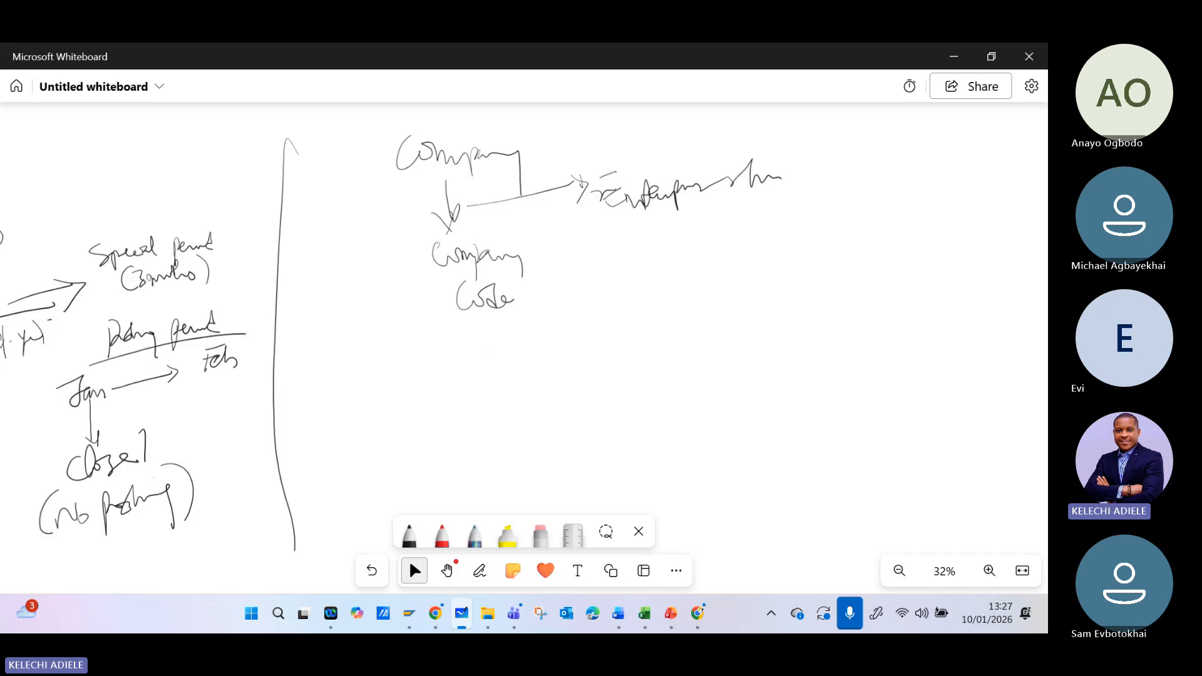
- Draw three branches below Company Code and label them "fiscal year", "posting periods" and "field status"
{"action": "left_click", "coordinate": [480, 570]}
{"action": "mouse_move", "coordinate": [474, 316]}
{"action": "left_mouse_down"}
{"action": "mouse_move", "coordinate": [348, 455]}
{"action": "mouse_move", "coordinate": [360, 413]}
{"action": "mouse_move", "coordinate": [376, 425]}
{"action": "left_mouse_up"}
{"action": "mouse_move", "coordinate": [388, 410]}
{"action": "left_mouse_down"}
{"action": "mouse_move", "coordinate": [385, 425]}
{"action": "mouse_move", "coordinate": [412, 432]}
{"action": "mouse_move", "coordinate": [380, 452]}
{"action": "mouse_move", "coordinate": [380, 472]}
{"action": "left_mouse_up"}
{"action": "left_click_drag", "start_coordinate": [388, 448], "coordinate": [402, 439]}
{"action": "mouse_move", "coordinate": [476, 327]}
{"action": "left_mouse_down"}
{"action": "mouse_move", "coordinate": [483, 407]}
{"action": "mouse_move", "coordinate": [500, 417]}
{"action": "mouse_move", "coordinate": [522, 404]}
{"action": "mouse_move", "coordinate": [546, 443]}
{"action": "mouse_move", "coordinate": [493, 450]}
{"action": "left_mouse_up"}
{"action": "left_click_drag", "start_coordinate": [498, 445], "coordinate": [522, 442]}
{"action": "left_click_drag", "start_coordinate": [542, 440], "coordinate": [572, 430]}
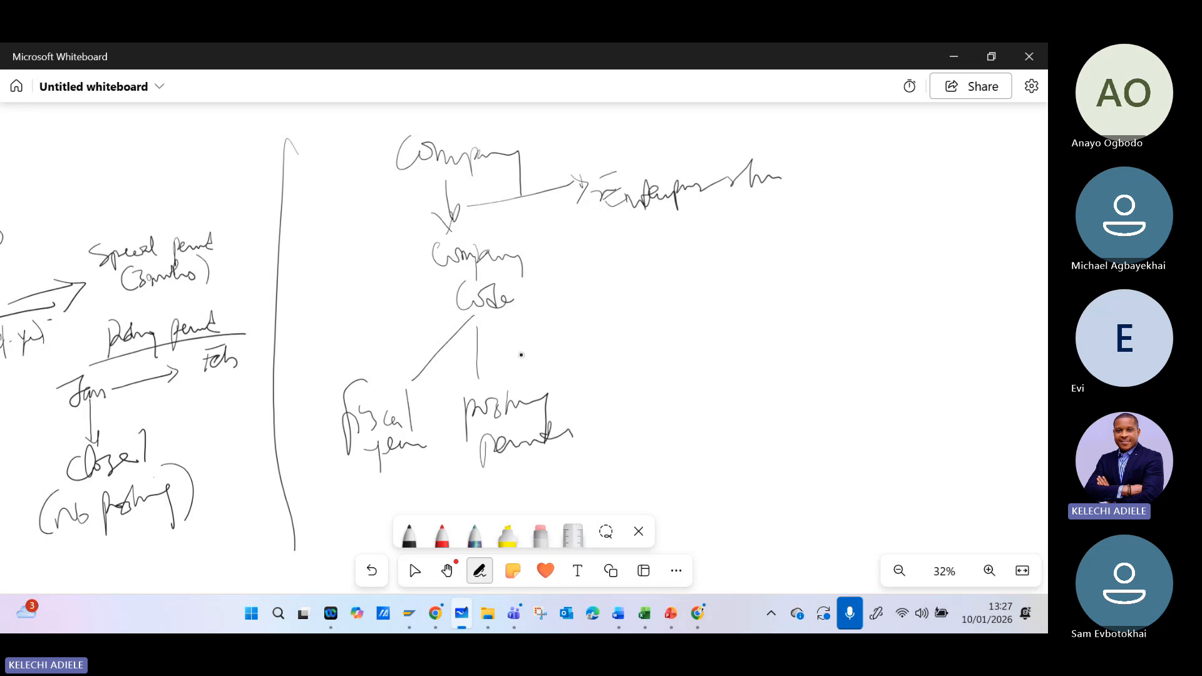
{"action": "mouse_move", "coordinate": [489, 314]}
{"action": "left_mouse_down"}
{"action": "mouse_move", "coordinate": [590, 361]}
{"action": "mouse_move", "coordinate": [594, 401]}
{"action": "mouse_move", "coordinate": [631, 370]}
{"action": "mouse_move", "coordinate": [647, 387]}
{"action": "mouse_move", "coordinate": [614, 432]}
{"action": "mouse_move", "coordinate": [673, 405]}
{"action": "mouse_move", "coordinate": [727, 424]}
{"action": "left_mouse_up"}
{"action": "left_click", "coordinate": [414, 570]}
{"action": "left_click", "coordinate": [479, 571]}
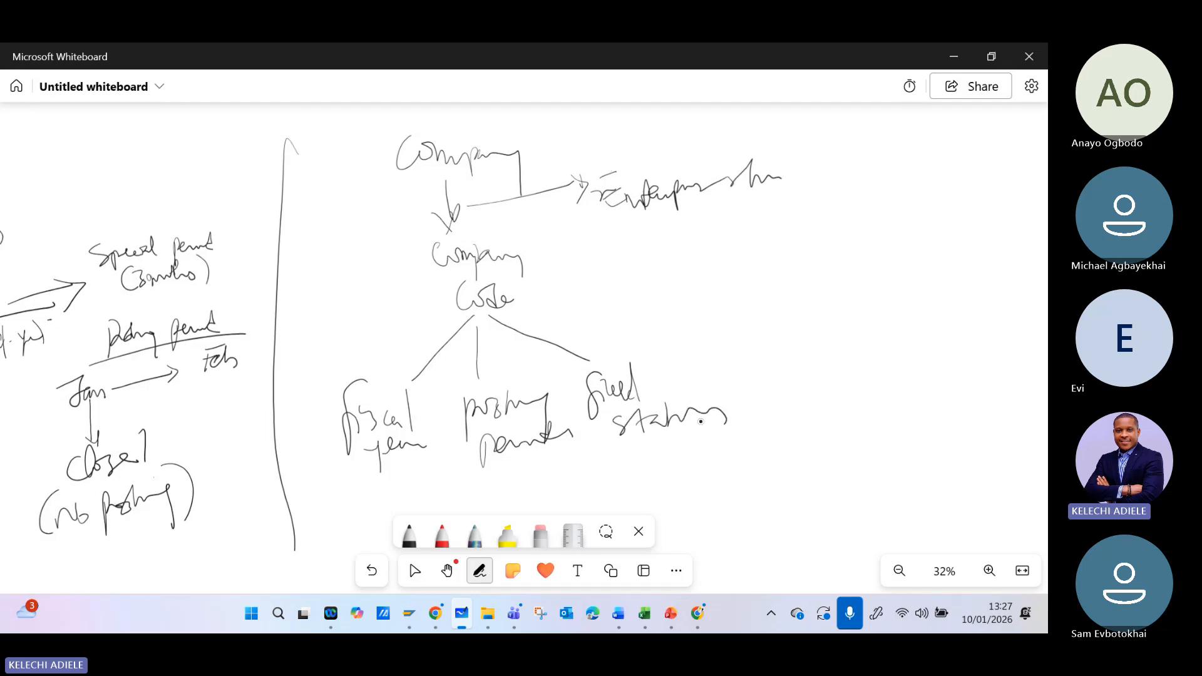
{"action": "left_click", "coordinate": [415, 570]}
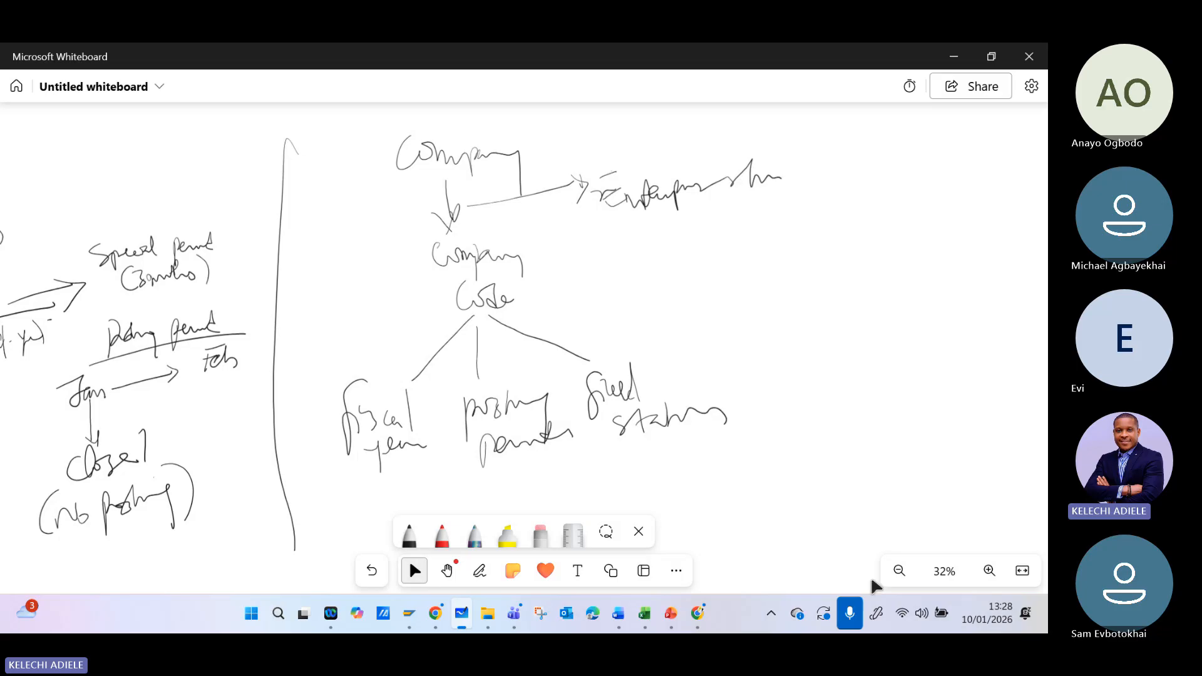
- Draw a line across from Company Code and label it "Ledgers & Currencies"
{"action": "mouse_move", "coordinate": [494, 309]}
{"action": "left_mouse_down"}
{"action": "mouse_move", "coordinate": [690, 288]}
{"action": "mouse_move", "coordinate": [703, 307]}
{"action": "mouse_move", "coordinate": [726, 289]}
{"action": "mouse_move", "coordinate": [776, 296]}
{"action": "left_mouse_up"}
{"action": "mouse_move", "coordinate": [706, 331]}
{"action": "left_mouse_down"}
{"action": "mouse_move", "coordinate": [713, 354]}
{"action": "mouse_move", "coordinate": [852, 319]}
{"action": "left_mouse_up"}
{"action": "left_click", "coordinate": [415, 570]}
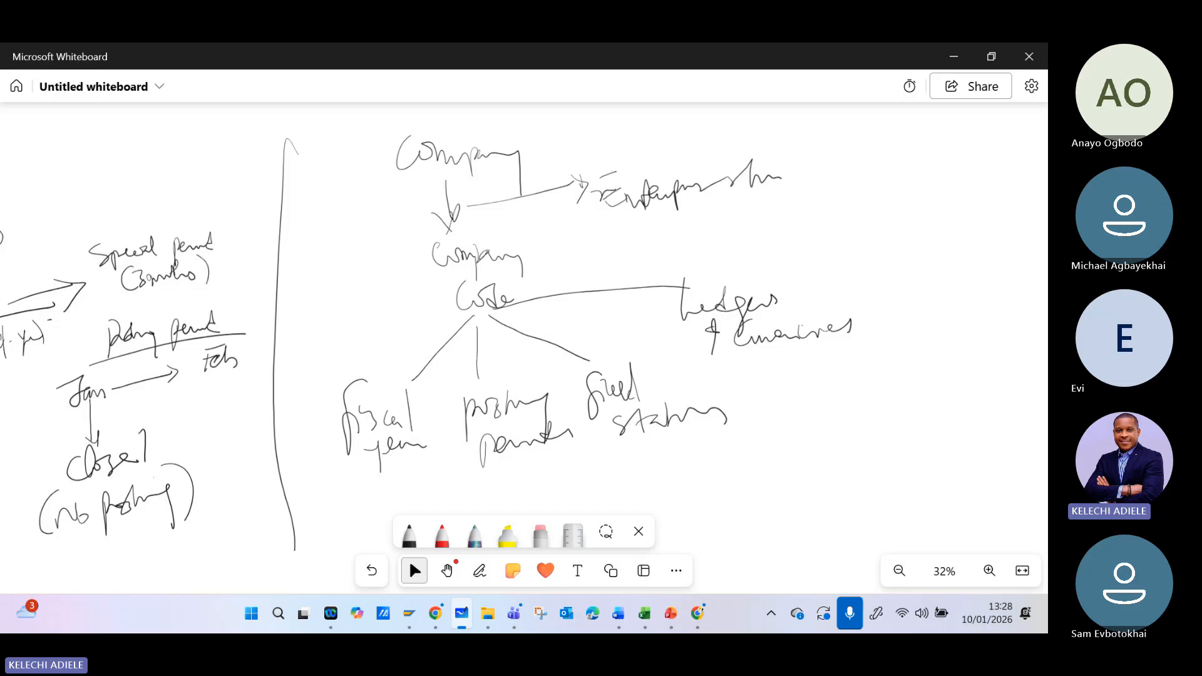
- Add a bracketed note about the financial principle beside the Ledgers label, and put the pens away
{"action": "mouse_move", "coordinate": [805, 259]}
{"action": "left_mouse_down"}
{"action": "mouse_move", "coordinate": [786, 308]}
{"action": "mouse_move", "coordinate": [914, 245]}
{"action": "left_mouse_up"}
{"action": "mouse_move", "coordinate": [909, 275]}
{"action": "left_mouse_down"}
{"action": "mouse_move", "coordinate": [919, 241]}
{"action": "mouse_move", "coordinate": [931, 263]}
{"action": "left_mouse_up"}
{"action": "mouse_move", "coordinate": [946, 241]}
{"action": "left_mouse_down"}
{"action": "mouse_move", "coordinate": [944, 283]}
{"action": "mouse_move", "coordinate": [961, 253]}
{"action": "mouse_move", "coordinate": [991, 251]}
{"action": "mouse_move", "coordinate": [1008, 275]}
{"action": "mouse_move", "coordinate": [1022, 228]}
{"action": "mouse_move", "coordinate": [1035, 246]}
{"action": "left_mouse_up"}
{"action": "left_click_drag", "start_coordinate": [1026, 212], "coordinate": [1034, 221]}
{"action": "left_click", "coordinate": [415, 570]}
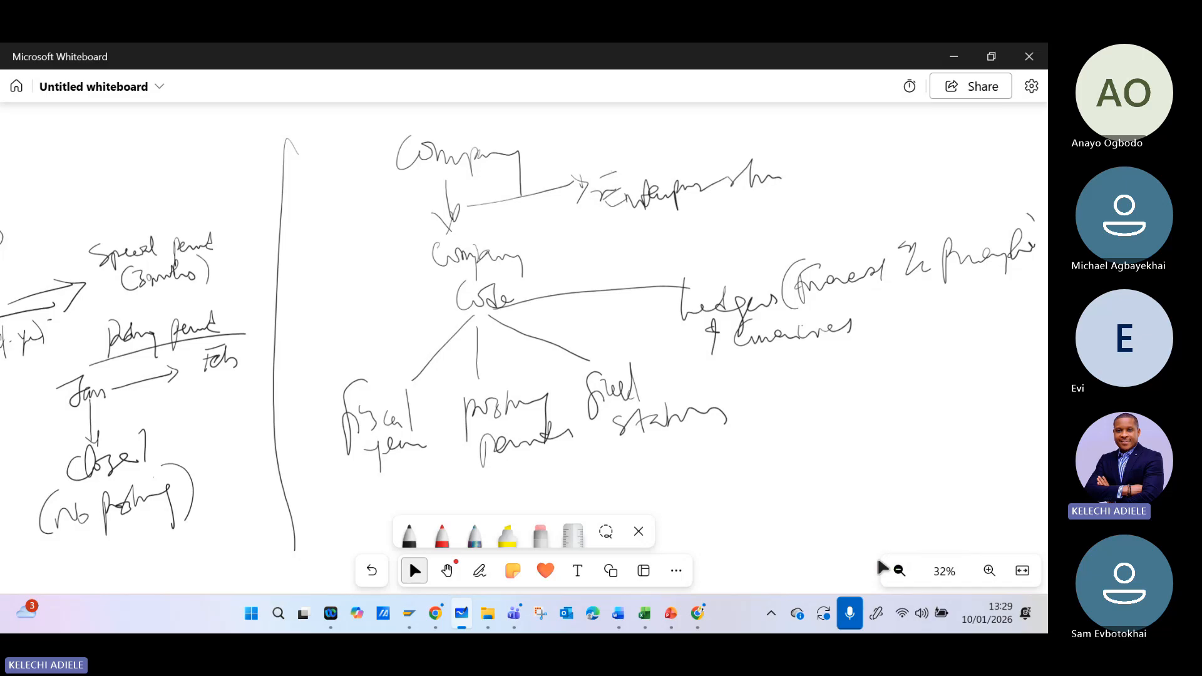
{"action": "scroll", "coordinate": [368, 356], "scroll_direction": "down", "scroll_amount": 5}
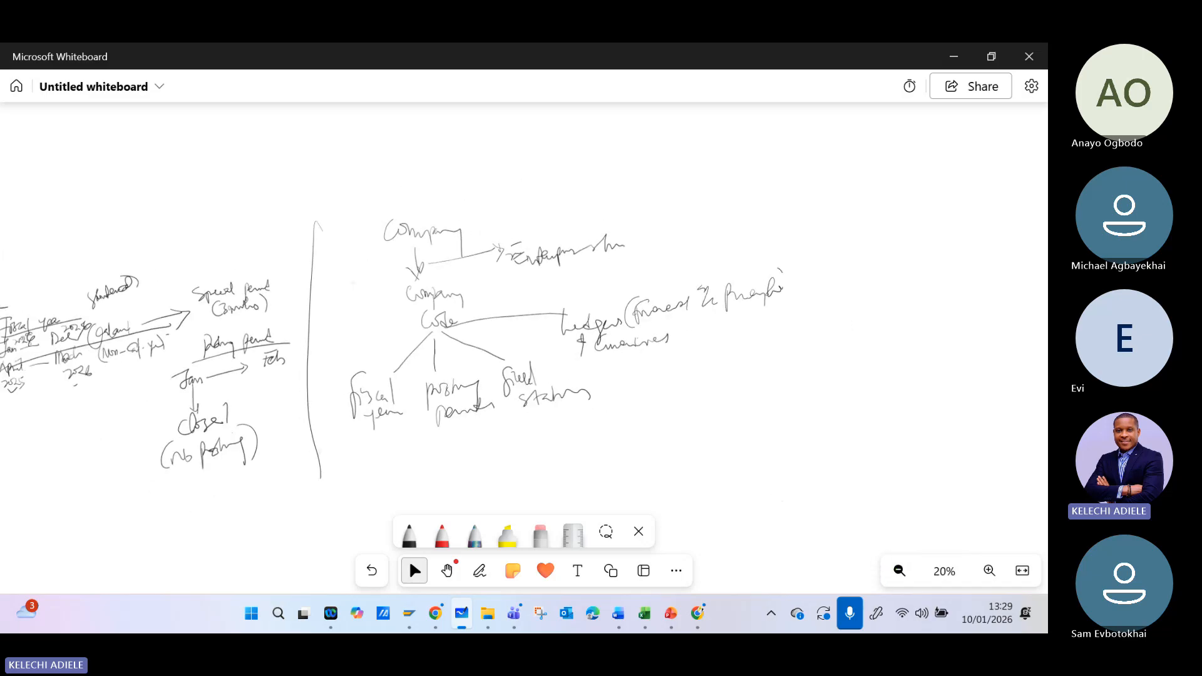
{"action": "scroll", "coordinate": [367, 355], "scroll_direction": "up", "scroll_amount": 2}
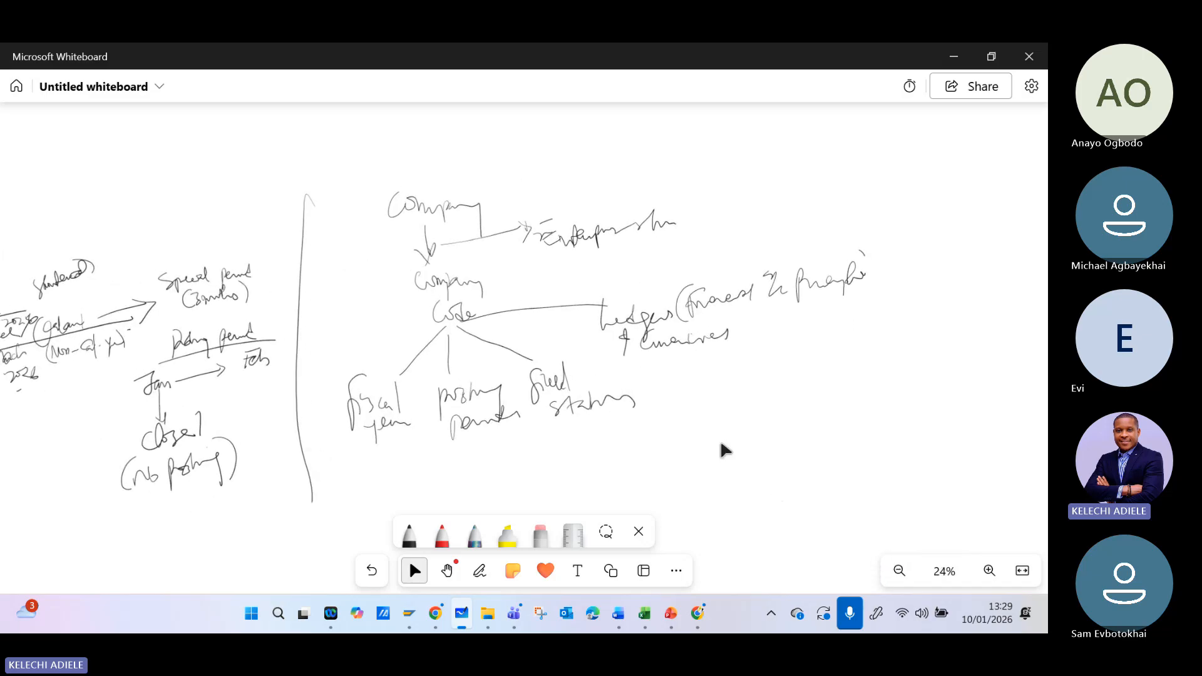
{"action": "left_click", "coordinate": [638, 532]}
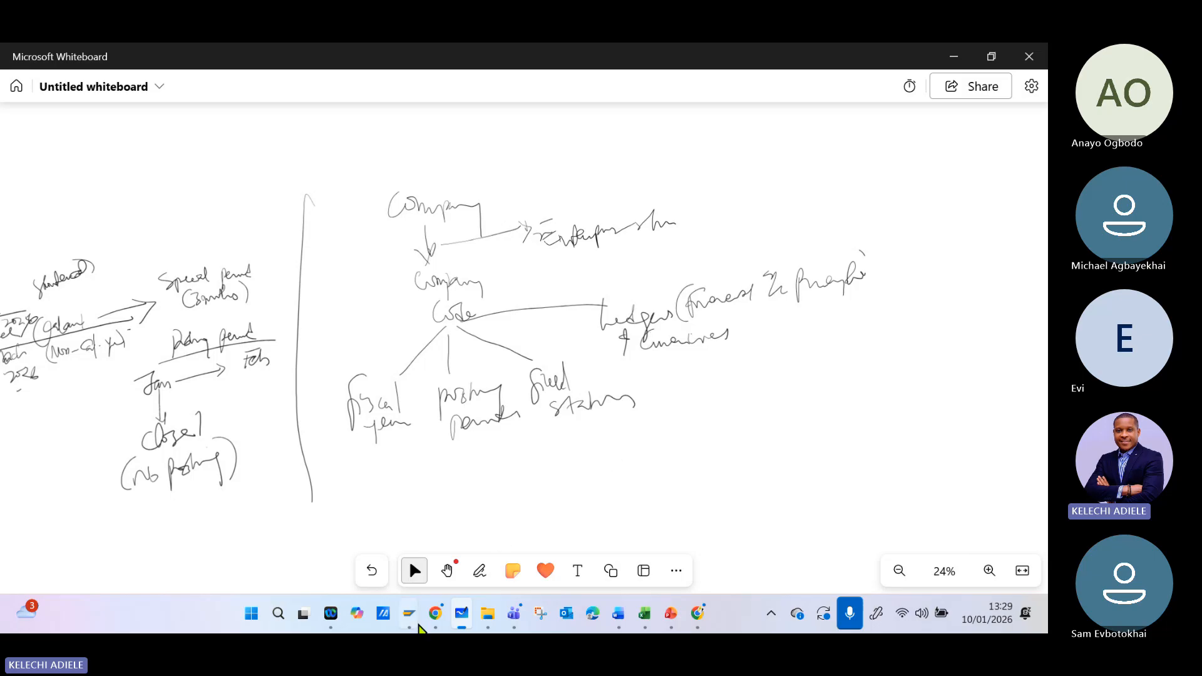
- Switch to the SAP implementation guide, collapse Fiscal Year and Posting Periods, and select Define Settings for Ledgers and Currency Types
{"action": "mouse_move", "coordinate": [410, 614]}
{"action": "left_click", "coordinate": [469, 527]}
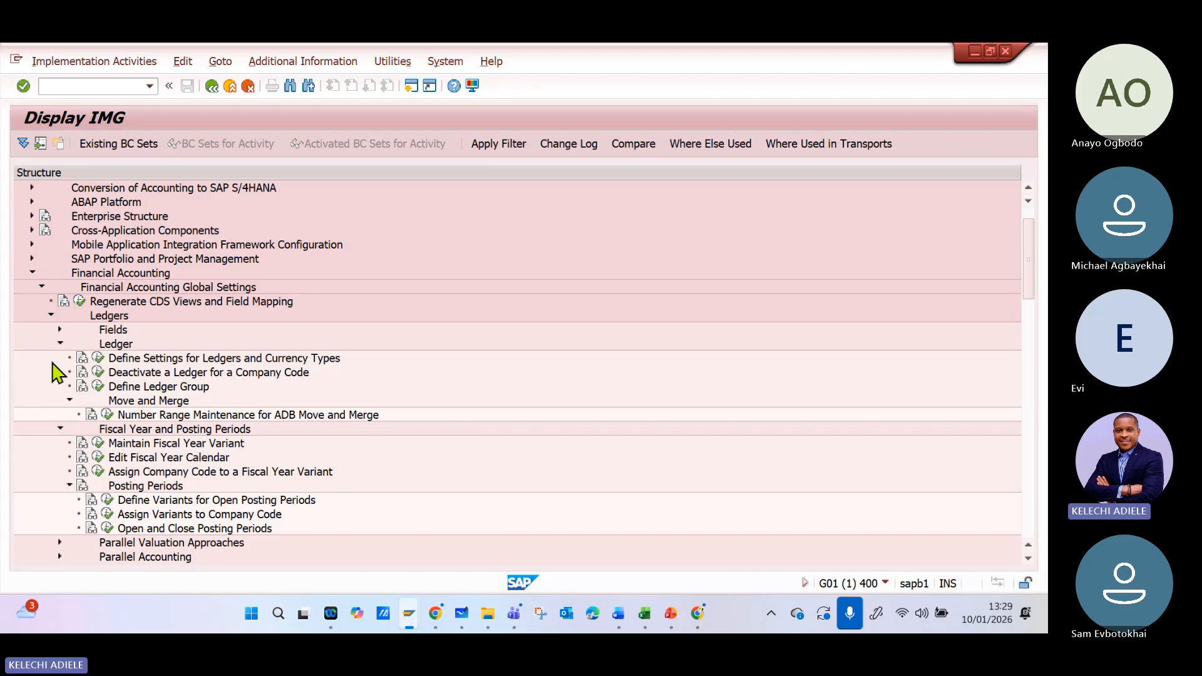
{"action": "left_click", "coordinate": [59, 344]}
{"action": "left_click", "coordinate": [59, 345]}
{"action": "left_click", "coordinate": [58, 429]}
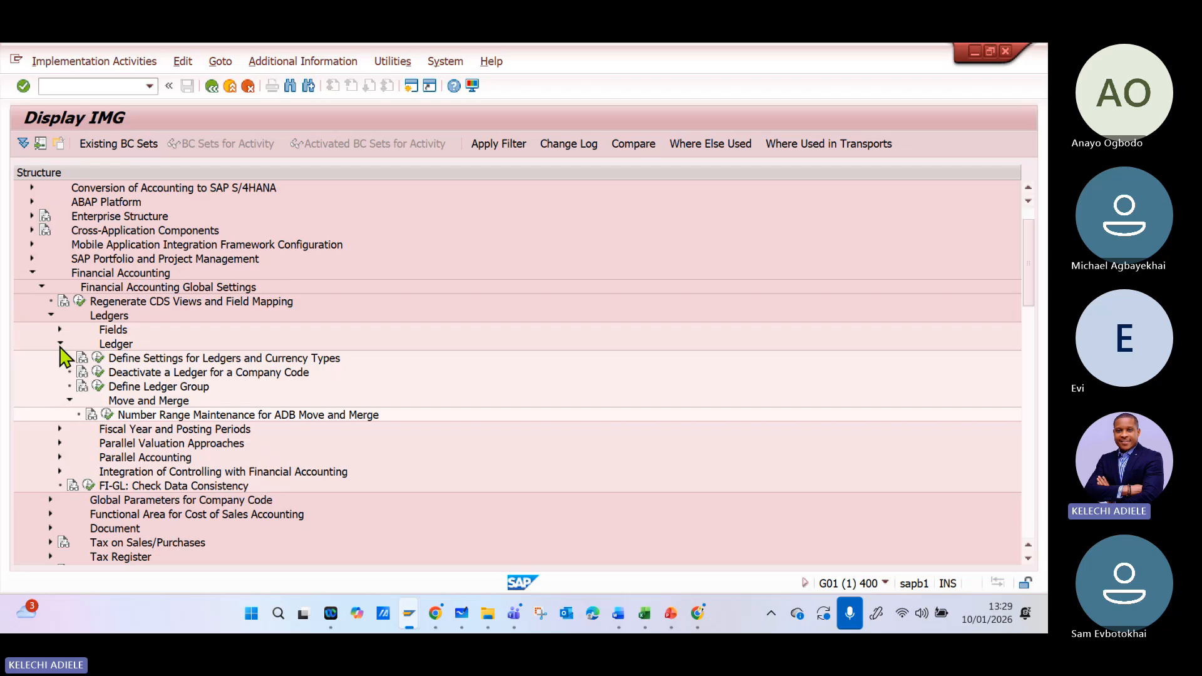
{"action": "left_click", "coordinate": [171, 361]}
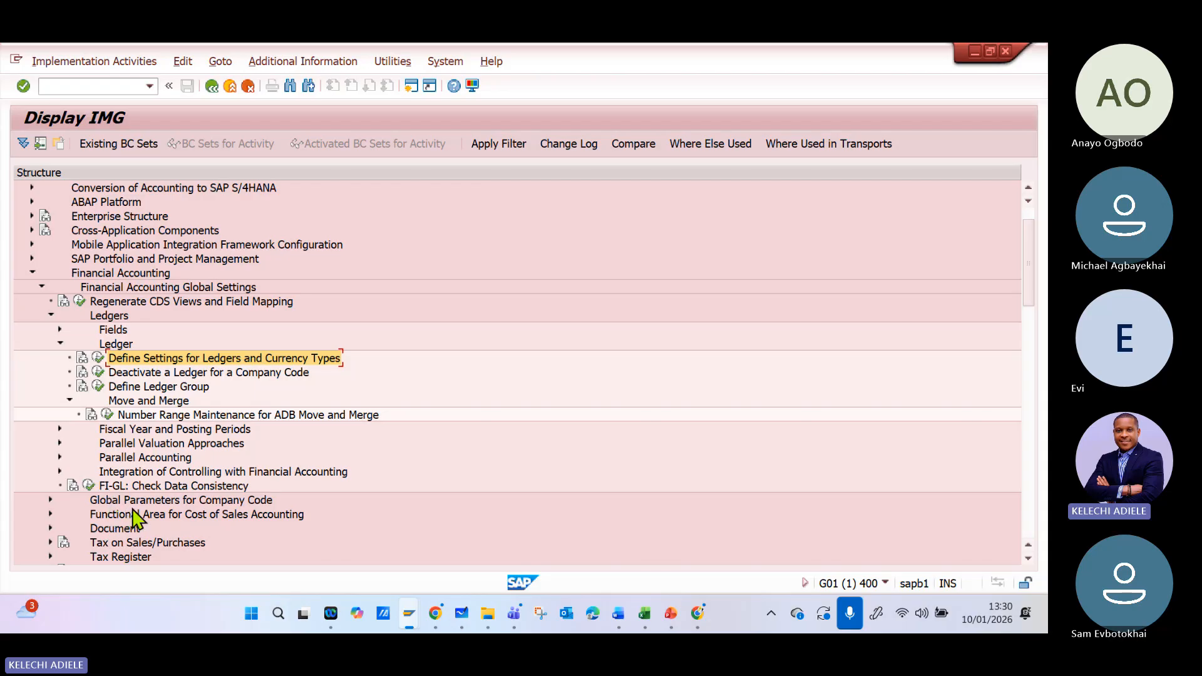
- Collapse the Ledger node and expand Parallel Accounting to examine its accounting principle activities
{"action": "left_click", "coordinate": [60, 344]}
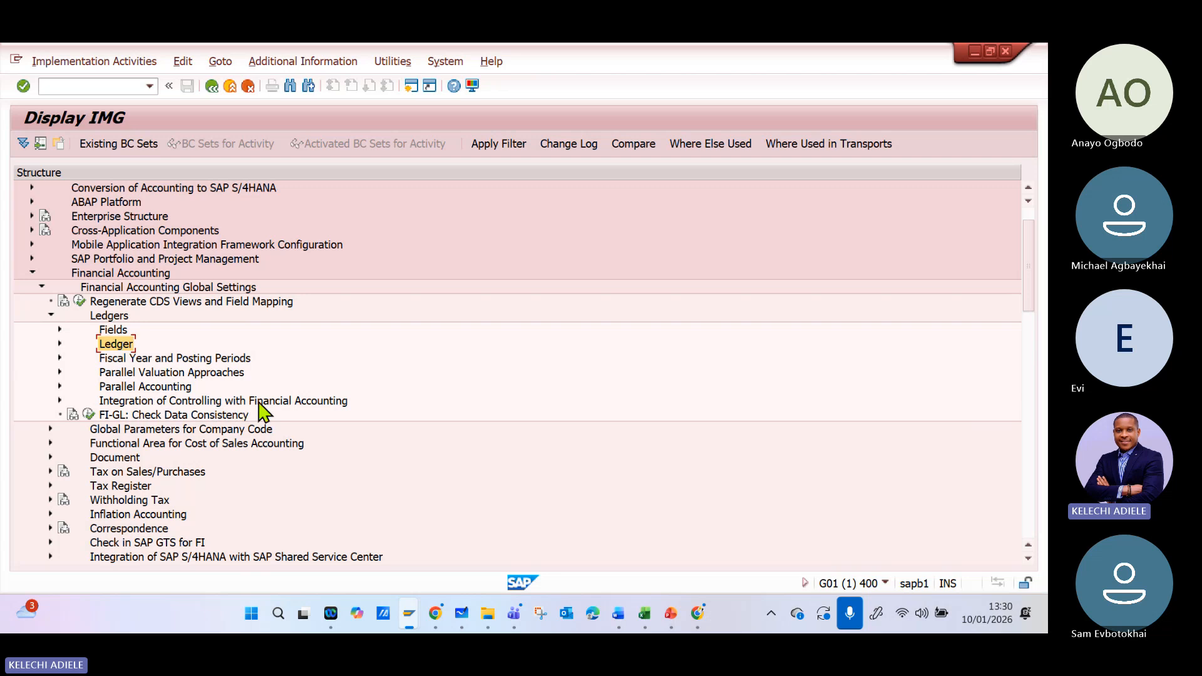
{"action": "left_click", "coordinate": [149, 388]}
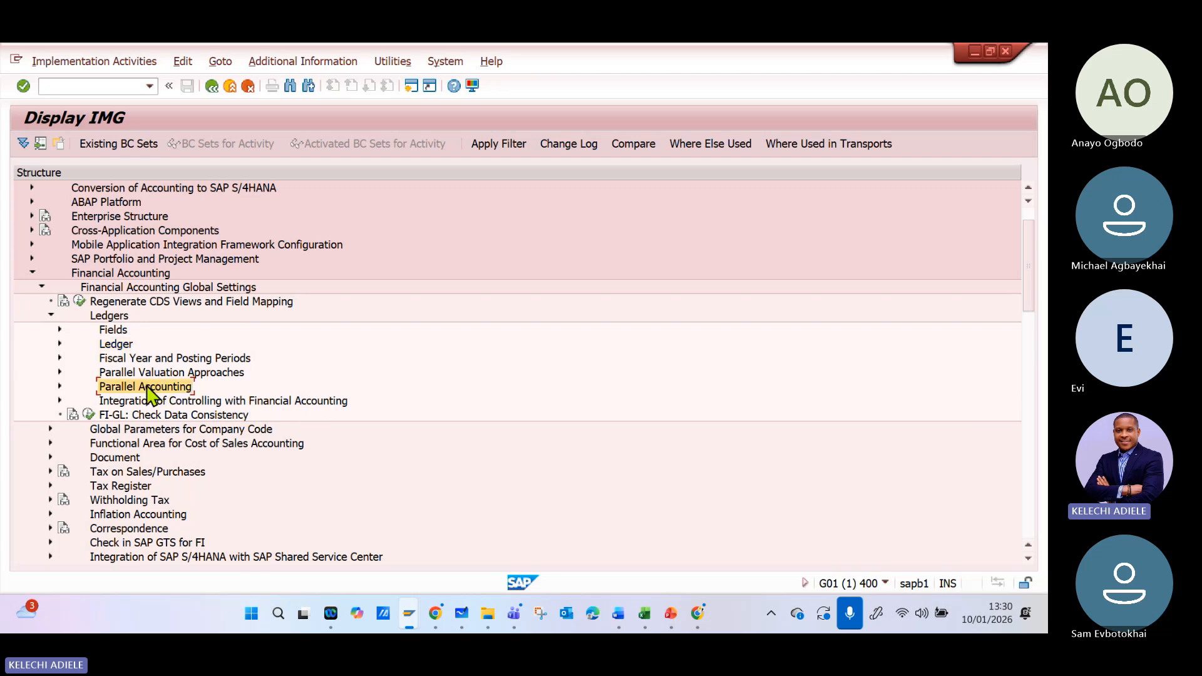
{"action": "left_click", "coordinate": [60, 388]}
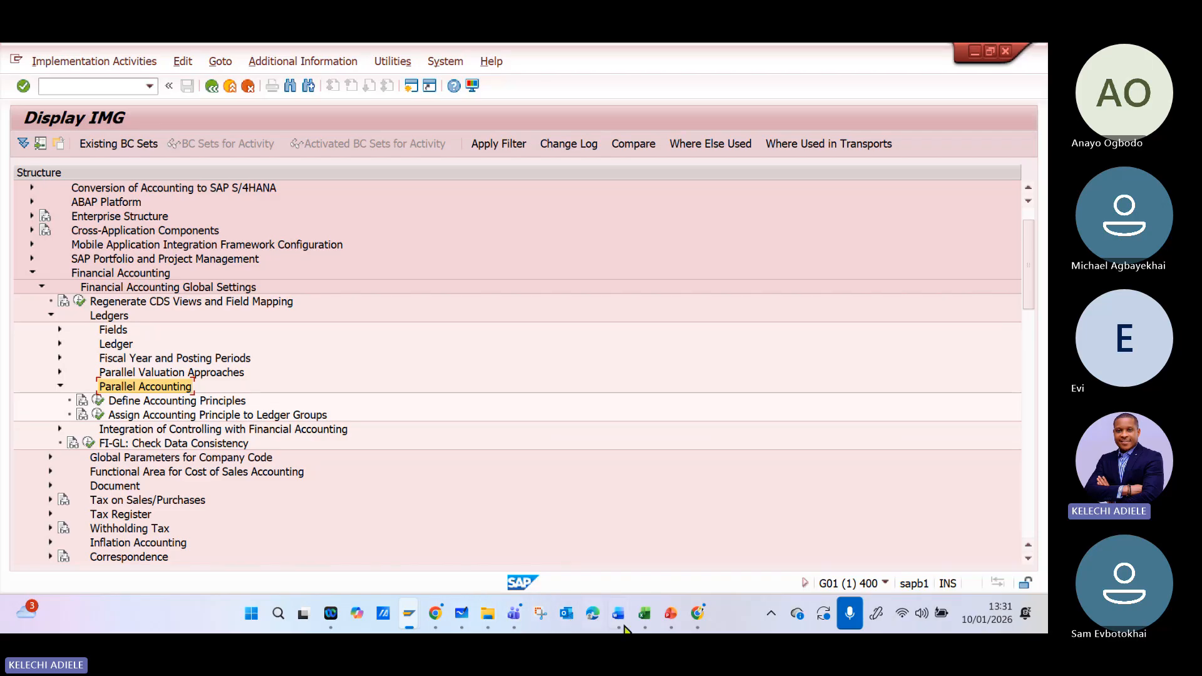
- Switch back to Microsoft Whiteboard, draw a new dividing line beyond the company diagram, and write the underlined heading "Accounting Principles"
{"action": "left_click", "coordinate": [462, 615]}
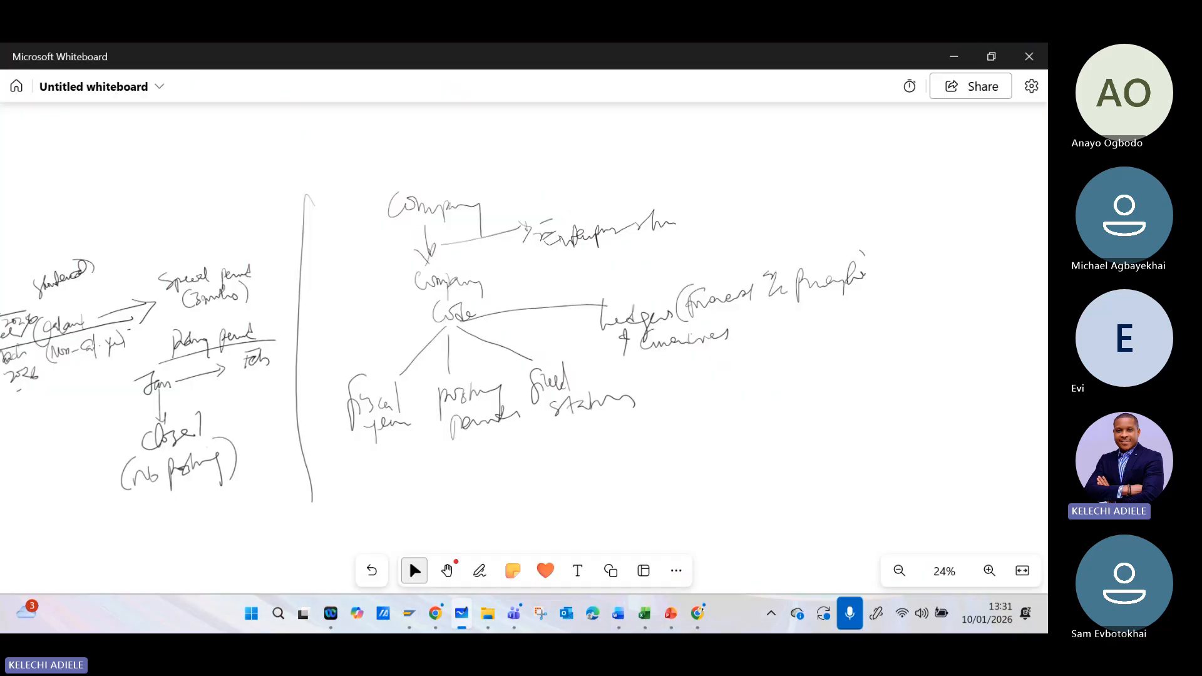
{"action": "mouse_move", "coordinate": [913, 150]}
{"action": "left_mouse_down"}
{"action": "mouse_move", "coordinate": [569, 194]}
{"action": "mouse_move", "coordinate": [540, 508]}
{"action": "left_mouse_up"}
{"action": "mouse_move", "coordinate": [644, 197]}
{"action": "left_mouse_down"}
{"action": "mouse_move", "coordinate": [703, 169]}
{"action": "mouse_move", "coordinate": [767, 167]}
{"action": "mouse_move", "coordinate": [789, 199]}
{"action": "left_mouse_up"}
{"action": "mouse_move", "coordinate": [821, 157]}
{"action": "left_mouse_down"}
{"action": "mouse_move", "coordinate": [818, 179]}
{"action": "mouse_move", "coordinate": [829, 164]}
{"action": "mouse_move", "coordinate": [889, 160]}
{"action": "mouse_move", "coordinate": [905, 143]}
{"action": "mouse_move", "coordinate": [941, 170]}
{"action": "mouse_move", "coordinate": [875, 180]}
{"action": "left_mouse_up"}
{"action": "left_click_drag", "start_coordinate": [714, 207], "coordinate": [913, 189]}
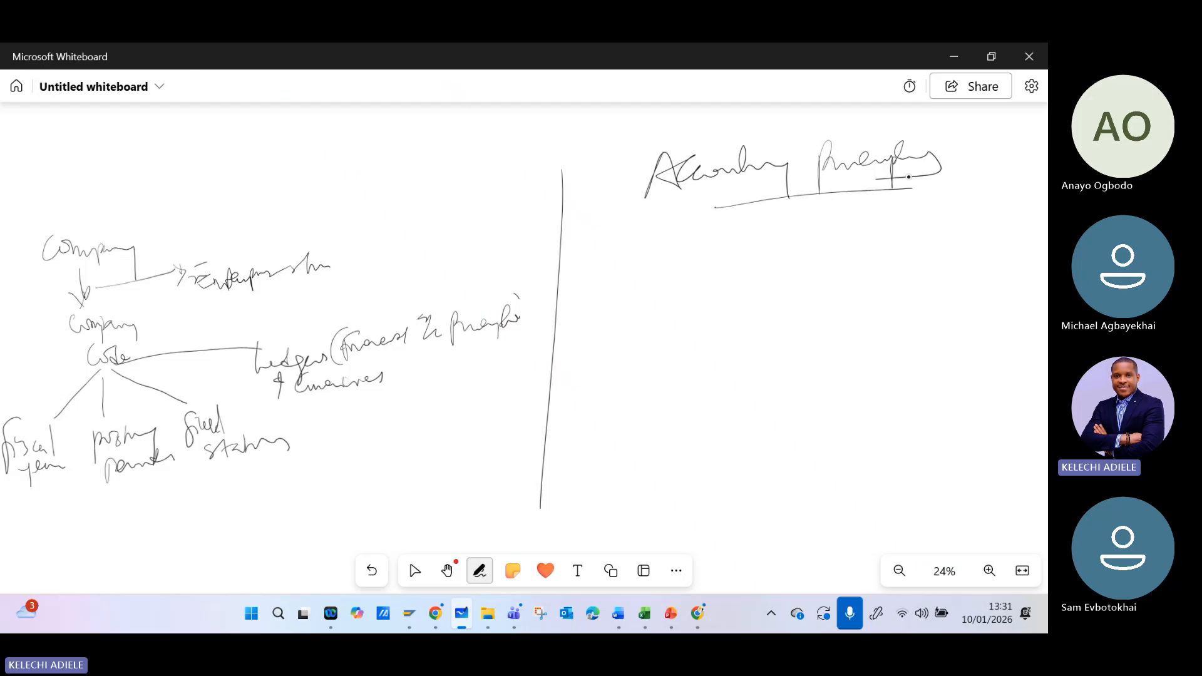
- Write "Company" under the Accounting Principles heading and link it with a line to "Group"
{"action": "mouse_move", "coordinate": [751, 313]}
{"action": "left_mouse_down"}
{"action": "mouse_move", "coordinate": [599, 348]}
{"action": "mouse_move", "coordinate": [516, 352]}
{"action": "left_mouse_up"}
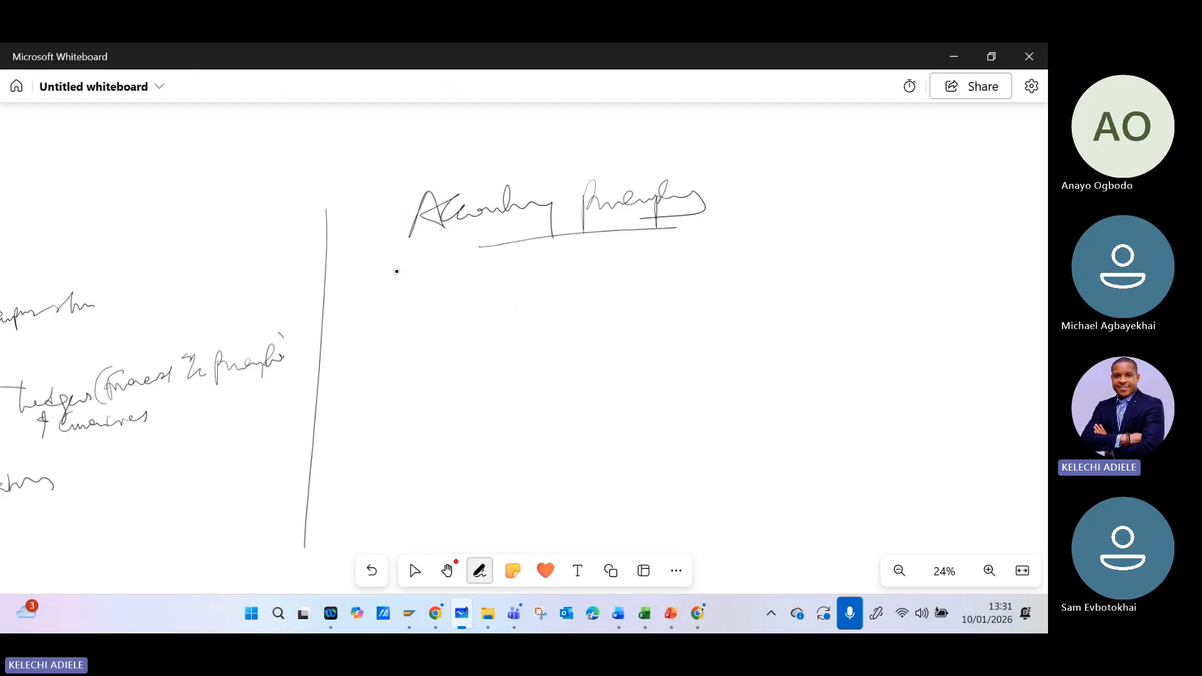
{"action": "mouse_move", "coordinate": [390, 263]}
{"action": "left_mouse_down"}
{"action": "mouse_move", "coordinate": [424, 288]}
{"action": "mouse_move", "coordinate": [522, 289]}
{"action": "mouse_move", "coordinate": [526, 323]}
{"action": "left_mouse_up"}
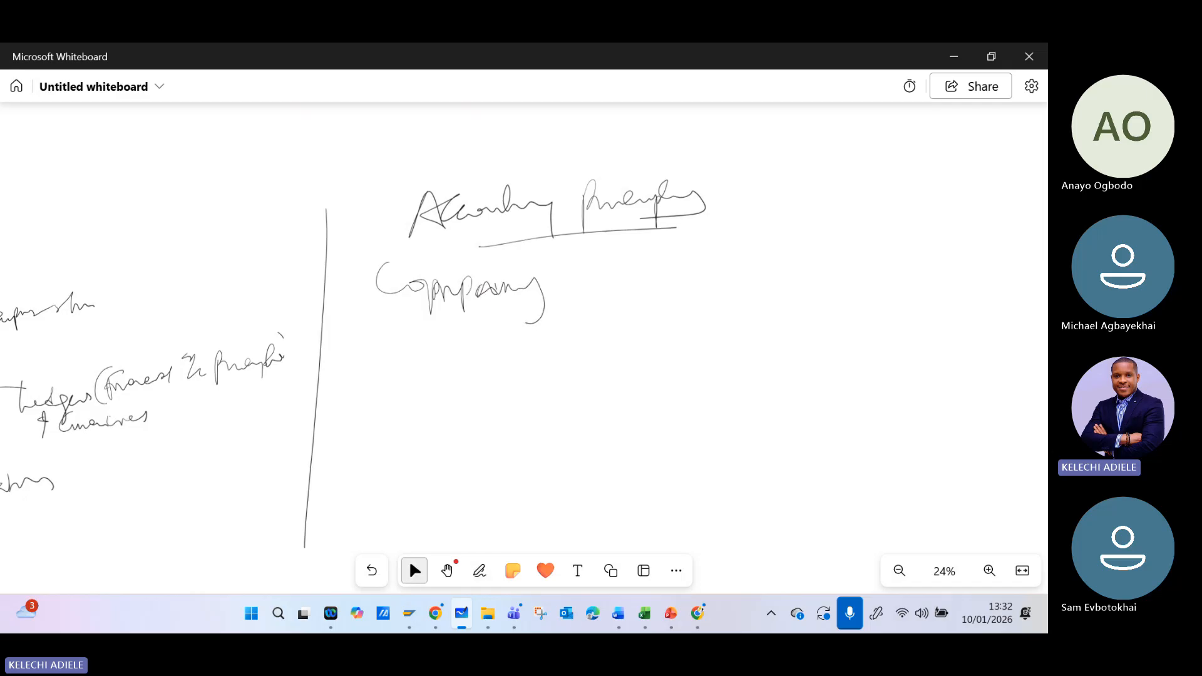
{"action": "left_click_drag", "start_coordinate": [561, 277], "coordinate": [668, 274]}
{"action": "left_click_drag", "start_coordinate": [708, 239], "coordinate": [684, 268]}
{"action": "mouse_move", "coordinate": [684, 269]}
{"action": "left_mouse_down"}
{"action": "mouse_move", "coordinate": [708, 246]}
{"action": "mouse_move", "coordinate": [790, 270]}
{"action": "left_mouse_up"}
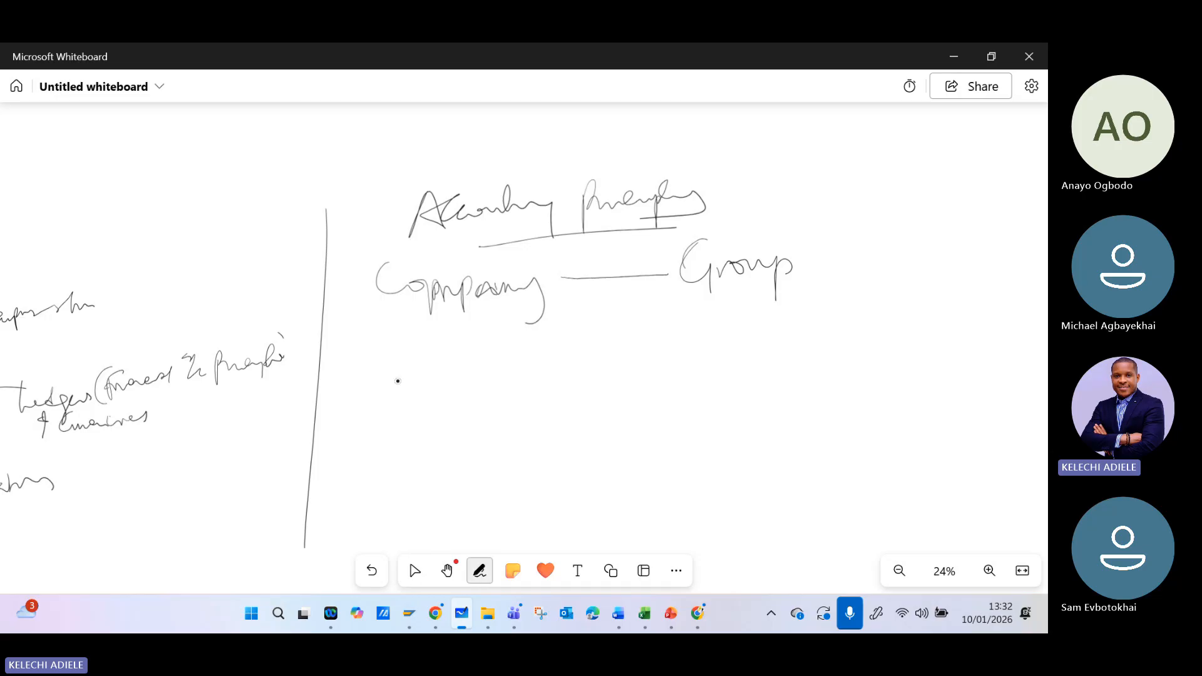
- Write "Company code" below Company and link it with a line to "Country (Branch)"
{"action": "mouse_move", "coordinate": [397, 379]}
{"action": "left_mouse_down"}
{"action": "mouse_move", "coordinate": [416, 401]}
{"action": "mouse_move", "coordinate": [477, 390]}
{"action": "mouse_move", "coordinate": [512, 436]}
{"action": "left_mouse_up"}
{"action": "mouse_move", "coordinate": [554, 390]}
{"action": "left_mouse_down"}
{"action": "mouse_move", "coordinate": [733, 394]}
{"action": "mouse_move", "coordinate": [813, 376]}
{"action": "mouse_move", "coordinate": [812, 426]}
{"action": "left_mouse_up"}
{"action": "mouse_move", "coordinate": [755, 390]}
{"action": "left_mouse_down"}
{"action": "mouse_move", "coordinate": [817, 374]}
{"action": "mouse_move", "coordinate": [844, 396]}
{"action": "mouse_move", "coordinate": [942, 369]}
{"action": "mouse_move", "coordinate": [938, 404]}
{"action": "left_mouse_up"}
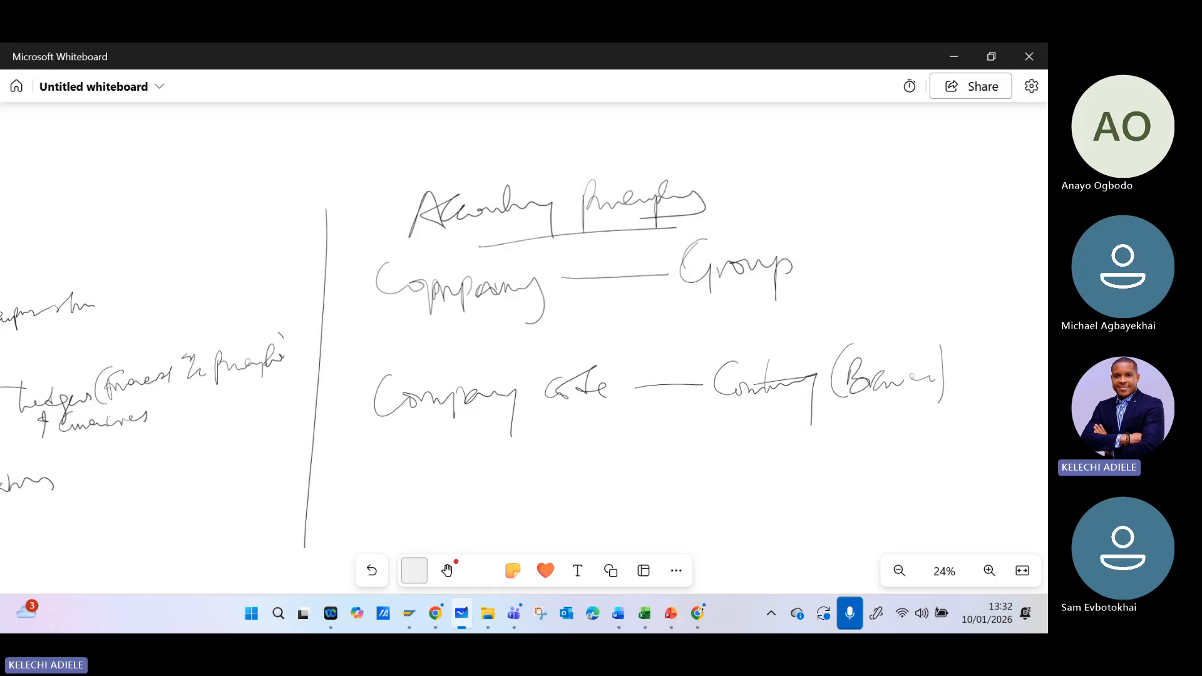
{"action": "left_click", "coordinate": [415, 570]}
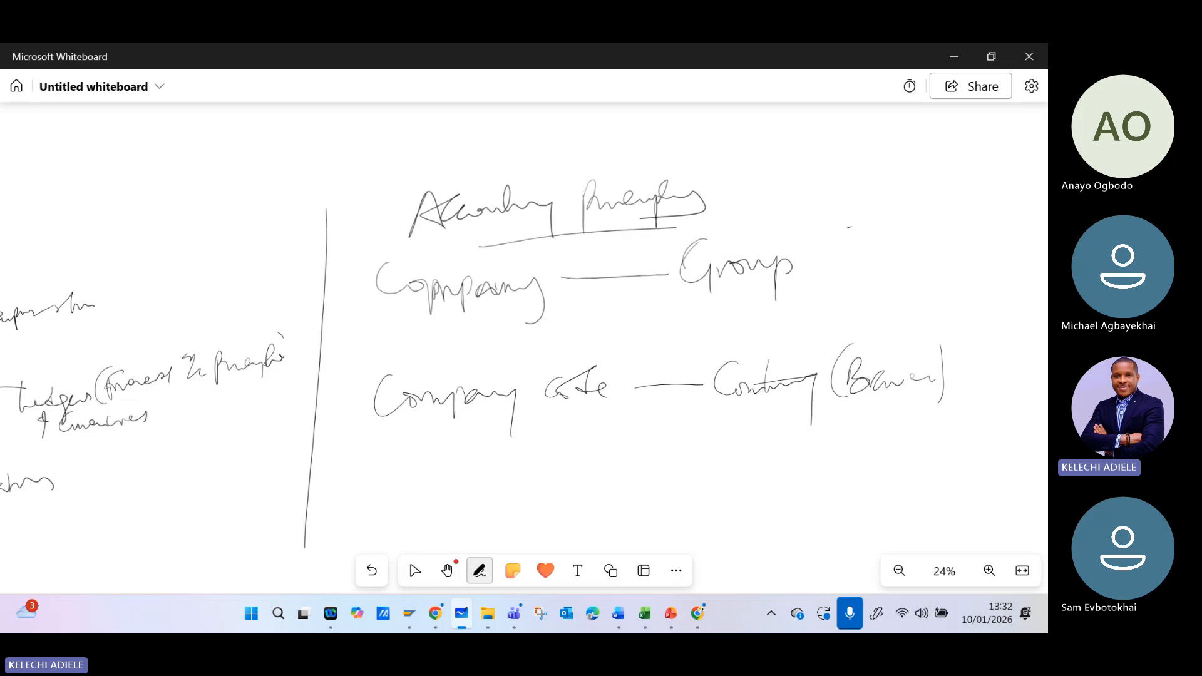
- Add "(US)" in brackets after the word Group
{"action": "left_click_drag", "start_coordinate": [852, 228], "coordinate": [838, 306]}
{"action": "left_click_drag", "start_coordinate": [847, 254], "coordinate": [873, 274]}
{"action": "left_click_drag", "start_coordinate": [886, 245], "coordinate": [901, 272]}
{"action": "left_click_drag", "start_coordinate": [890, 221], "coordinate": [927, 271]}
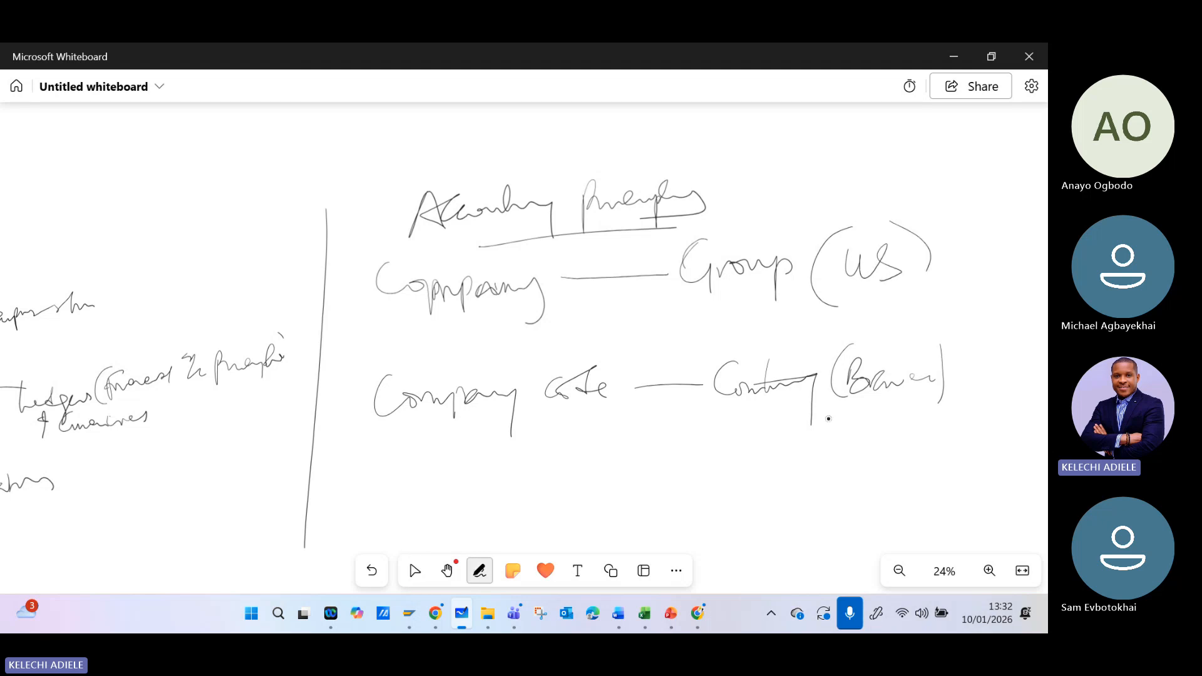
- Check the company entries in the Excel configuration file, then write "ABCTG" linked to "UK" beneath Company code on the whiteboard
{"action": "left_click_drag", "start_coordinate": [443, 431], "coordinate": [427, 460]}
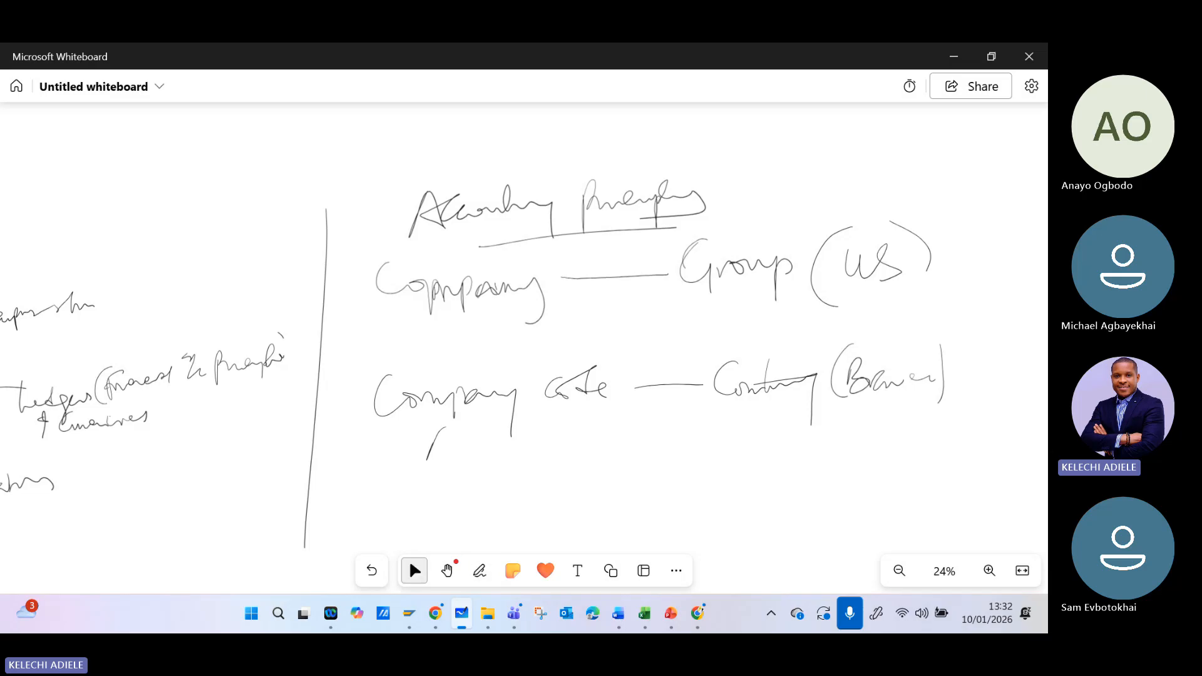
{"action": "left_click", "coordinate": [645, 614]}
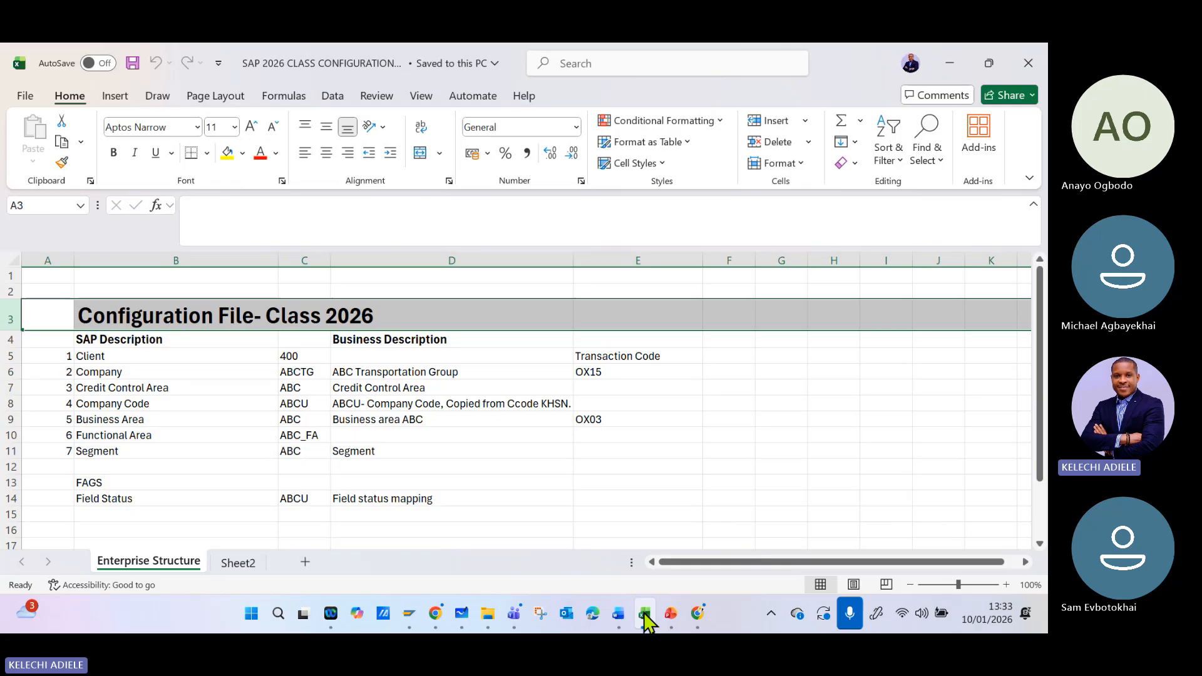
{"action": "left_click", "coordinate": [644, 615]}
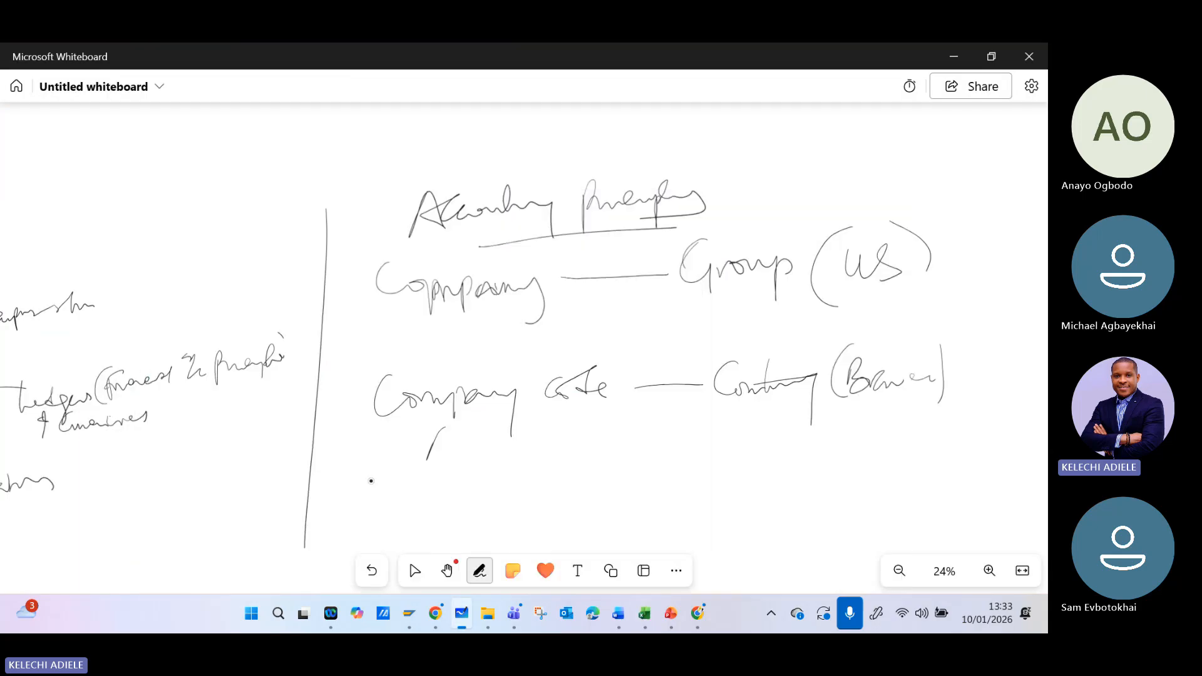
{"action": "left_click_drag", "start_coordinate": [375, 476], "coordinate": [412, 470]}
{"action": "mouse_move", "coordinate": [395, 463]}
{"action": "left_mouse_down"}
{"action": "mouse_move", "coordinate": [376, 503]}
{"action": "mouse_move", "coordinate": [407, 493]}
{"action": "mouse_move", "coordinate": [422, 466]}
{"action": "mouse_move", "coordinate": [425, 494]}
{"action": "mouse_move", "coordinate": [483, 465]}
{"action": "left_mouse_up"}
{"action": "left_click_drag", "start_coordinate": [470, 468], "coordinate": [469, 489]}
{"action": "mouse_move", "coordinate": [482, 463]}
{"action": "left_mouse_down"}
{"action": "mouse_move", "coordinate": [507, 477]}
{"action": "mouse_move", "coordinate": [495, 467]}
{"action": "mouse_move", "coordinate": [501, 504]}
{"action": "mouse_move", "coordinate": [676, 449]}
{"action": "mouse_move", "coordinate": [700, 479]}
{"action": "left_mouse_up"}
{"action": "mouse_move", "coordinate": [711, 442]}
{"action": "left_mouse_down"}
{"action": "mouse_move", "coordinate": [711, 479]}
{"action": "mouse_move", "coordinate": [742, 481]}
{"action": "left_mouse_up"}
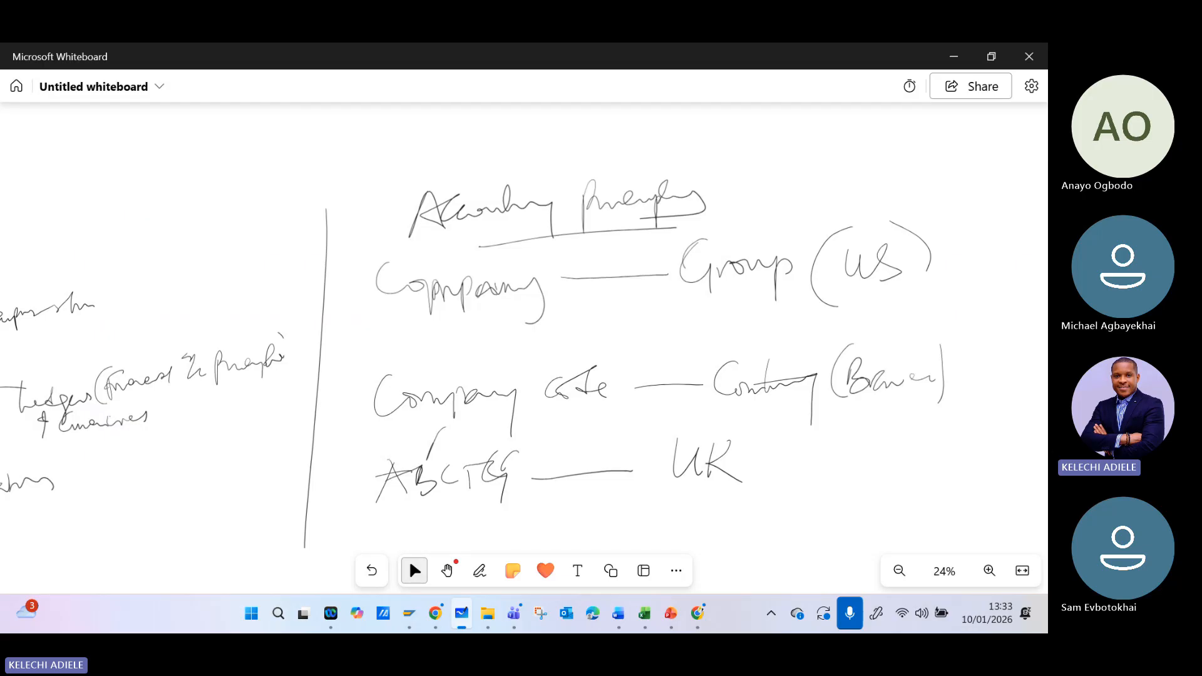
- Note the currencies on the diagram: "USD" on a line from the US group and "(GBP)" beside UK
{"action": "mouse_move", "coordinate": [890, 236]}
{"action": "left_mouse_down"}
{"action": "mouse_move", "coordinate": [986, 191]}
{"action": "mouse_move", "coordinate": [1004, 210]}
{"action": "left_mouse_up"}
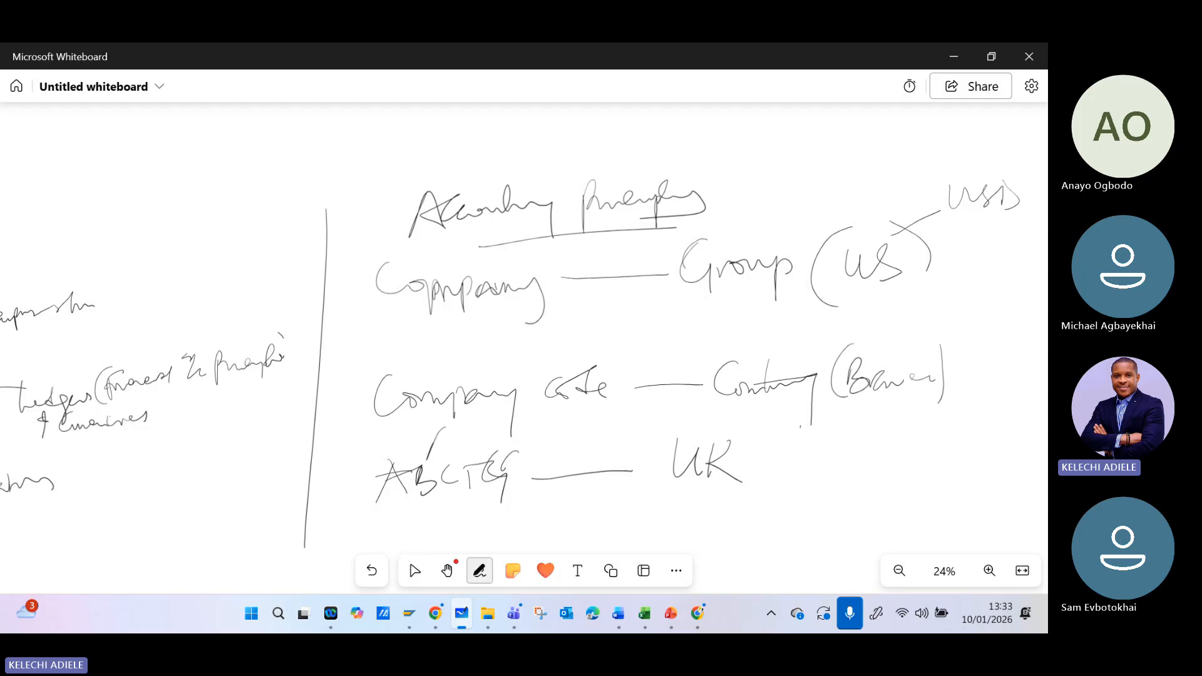
{"action": "left_click_drag", "start_coordinate": [787, 425], "coordinate": [801, 423]}
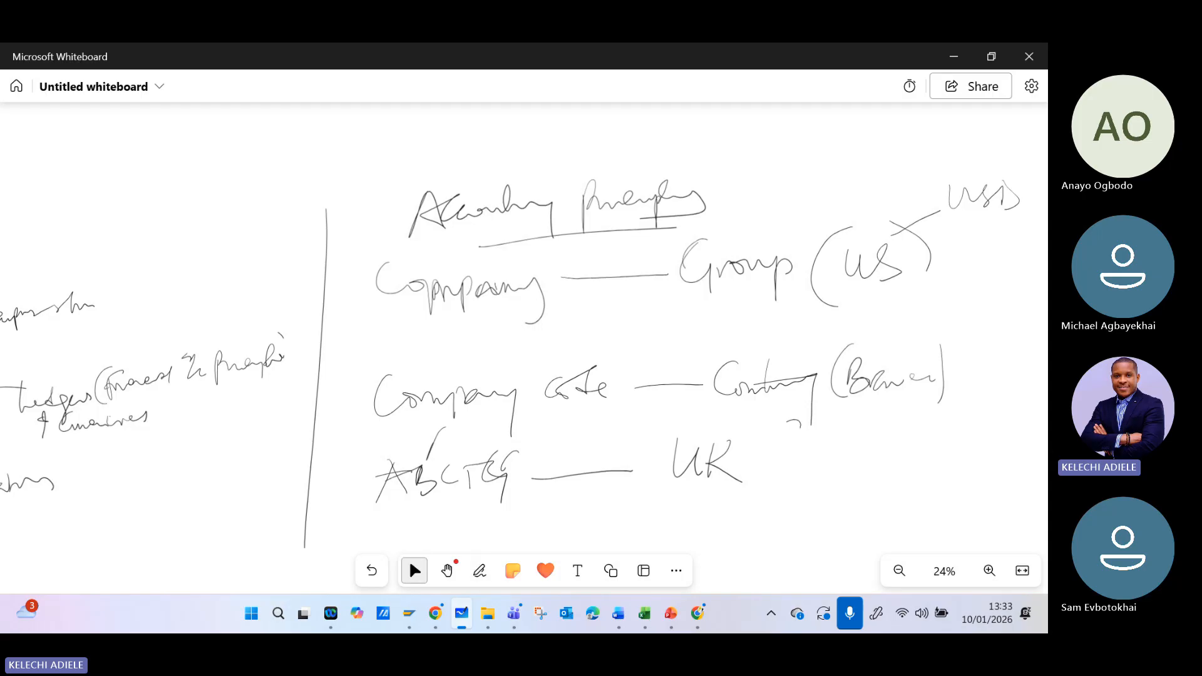
{"action": "mouse_move", "coordinate": [789, 428]}
{"action": "left_mouse_down"}
{"action": "mouse_move", "coordinate": [800, 466]}
{"action": "mouse_move", "coordinate": [819, 471]}
{"action": "left_mouse_up"}
{"action": "mouse_move", "coordinate": [830, 435]}
{"action": "left_mouse_down"}
{"action": "mouse_move", "coordinate": [827, 453]}
{"action": "mouse_move", "coordinate": [841, 455]}
{"action": "left_mouse_up"}
{"action": "left_click_drag", "start_coordinate": [861, 441], "coordinate": [862, 450]}
{"action": "mouse_move", "coordinate": [874, 410]}
{"action": "left_mouse_down"}
{"action": "mouse_move", "coordinate": [908, 438]}
{"action": "mouse_move", "coordinate": [880, 470]}
{"action": "left_mouse_up"}
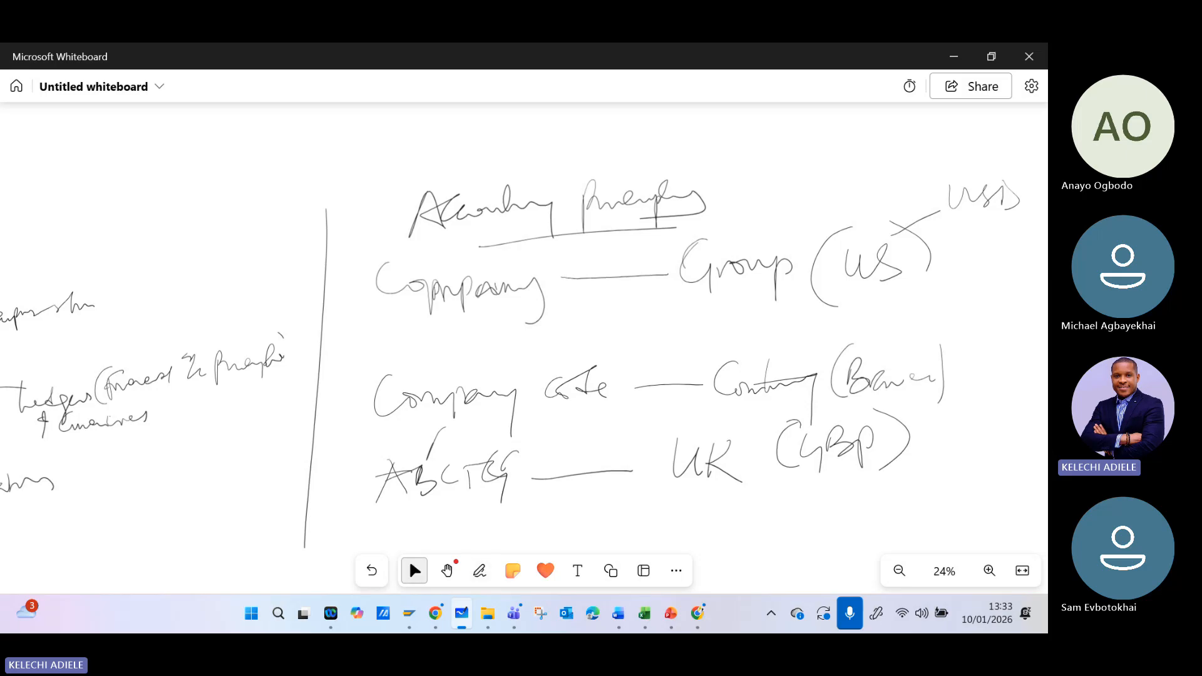
- Draw a curved arrow from the UK branch up to "USD" and link "USD" by a line to "Year (US)"
{"action": "scroll", "coordinate": [388, 394], "scroll_direction": "down", "scroll_amount": 5}
{"action": "scroll", "coordinate": [388, 395], "scroll_direction": "up", "scroll_amount": 2}
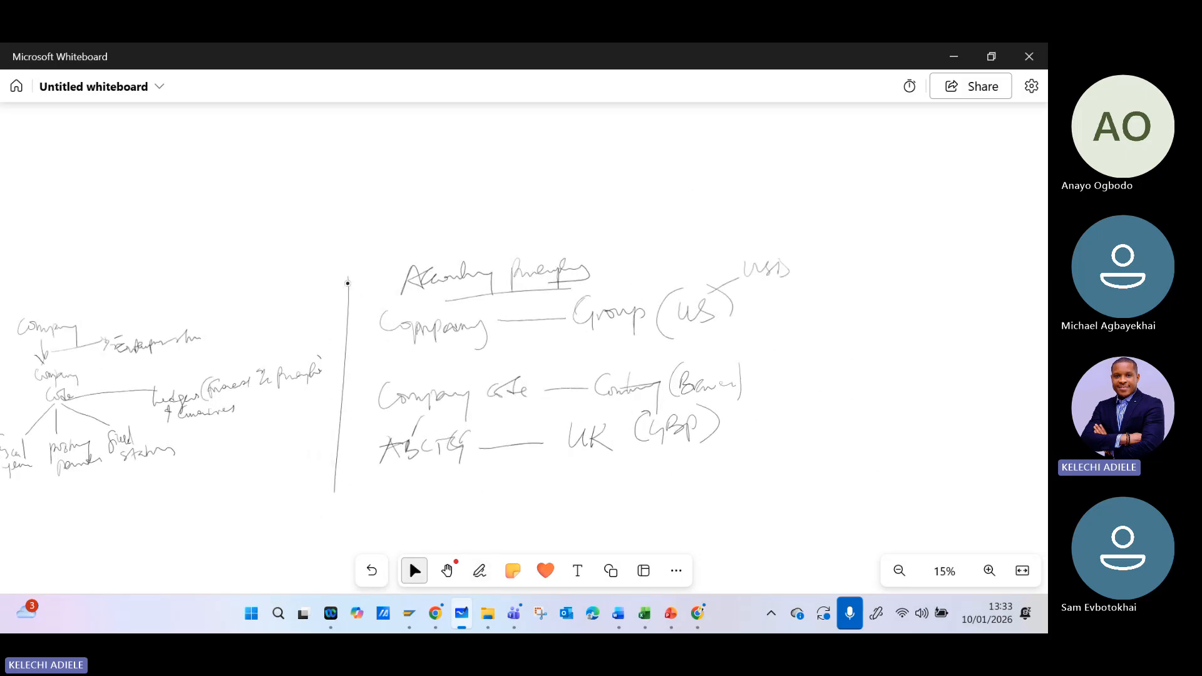
{"action": "left_click_drag", "start_coordinate": [413, 383], "coordinate": [213, 379]}
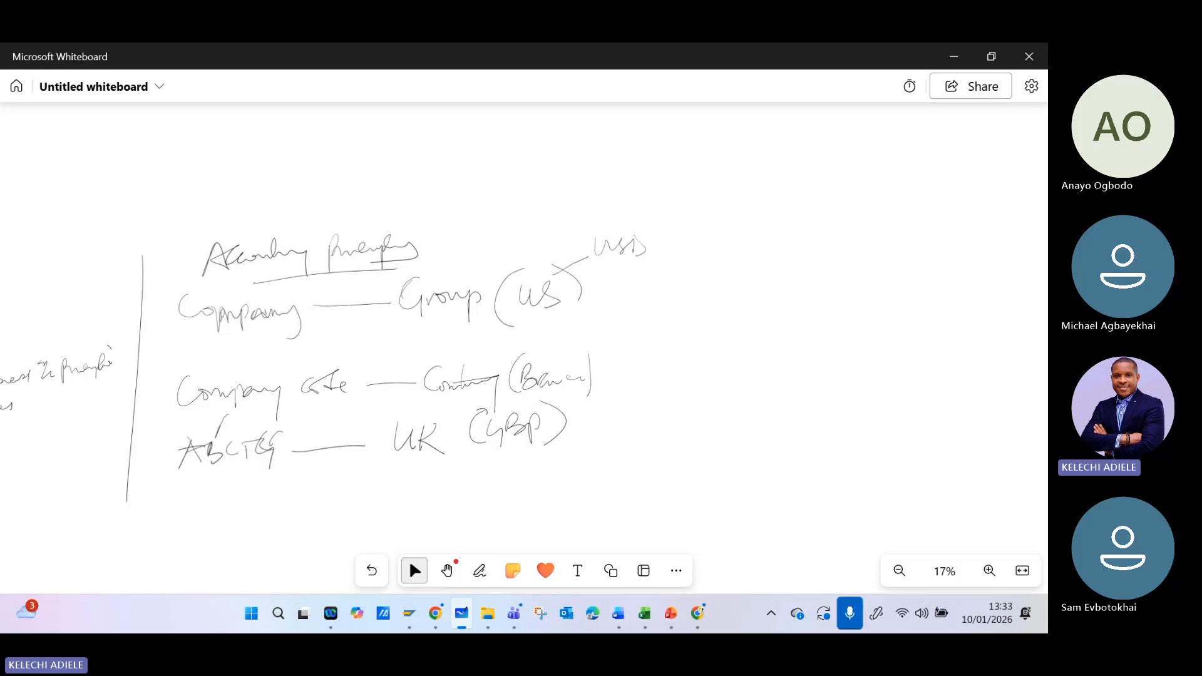
{"action": "mouse_move", "coordinate": [608, 410]}
{"action": "left_mouse_down"}
{"action": "mouse_move", "coordinate": [607, 270]}
{"action": "mouse_move", "coordinate": [629, 288]}
{"action": "left_mouse_up"}
{"action": "left_click_drag", "start_coordinate": [656, 246], "coordinate": [738, 195]}
{"action": "mouse_move", "coordinate": [745, 182]}
{"action": "left_mouse_down"}
{"action": "mouse_move", "coordinate": [745, 206]}
{"action": "mouse_move", "coordinate": [727, 183]}
{"action": "mouse_move", "coordinate": [750, 234]}
{"action": "left_mouse_up"}
{"action": "mouse_move", "coordinate": [764, 184]}
{"action": "left_mouse_down"}
{"action": "mouse_move", "coordinate": [753, 196]}
{"action": "mouse_move", "coordinate": [780, 183]}
{"action": "mouse_move", "coordinate": [775, 196]}
{"action": "mouse_move", "coordinate": [788, 194]}
{"action": "left_mouse_up"}
{"action": "mouse_move", "coordinate": [827, 137]}
{"action": "left_mouse_down"}
{"action": "mouse_move", "coordinate": [831, 212]}
{"action": "mouse_move", "coordinate": [869, 173]}
{"action": "left_mouse_up"}
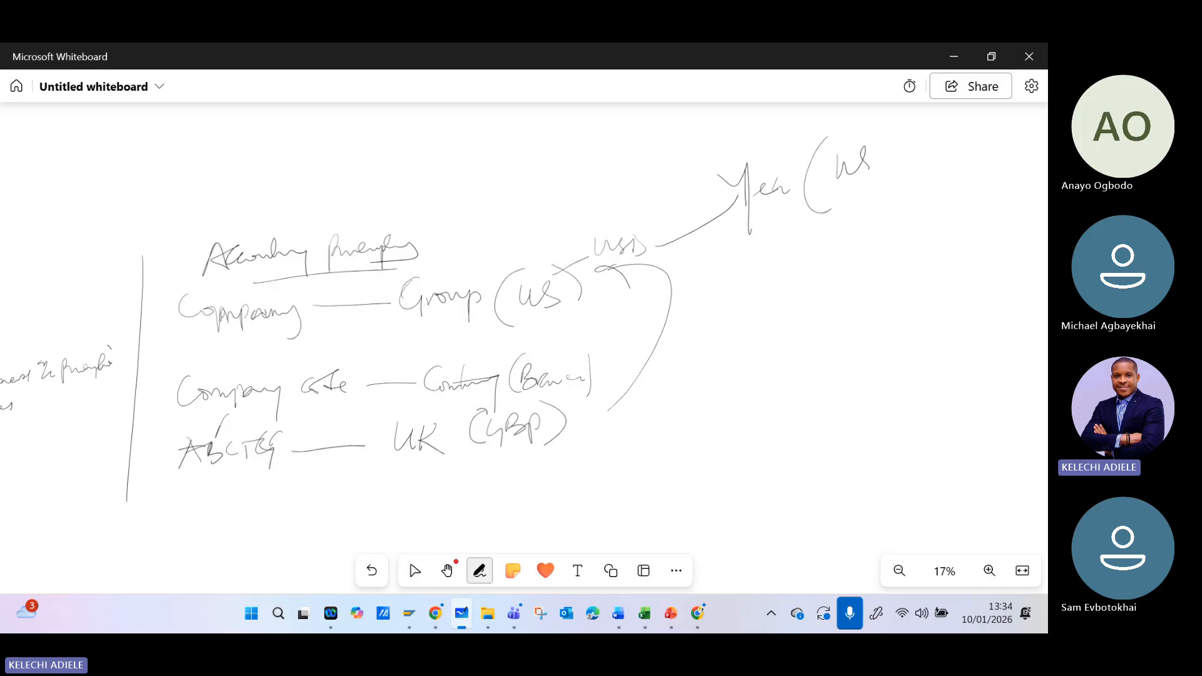
{"action": "left_click_drag", "start_coordinate": [879, 120], "coordinate": [913, 166]}
- Draw a vertical line down from "Year (US)" and write "Accountant" with "US Auditor" underneath beside it
{"action": "left_click_drag", "start_coordinate": [836, 205], "coordinate": [833, 280]}
{"action": "left_click_drag", "start_coordinate": [883, 206], "coordinate": [871, 238]}
{"action": "mouse_move", "coordinate": [871, 232]}
{"action": "left_mouse_down"}
{"action": "mouse_move", "coordinate": [909, 238]}
{"action": "mouse_move", "coordinate": [916, 213]}
{"action": "mouse_move", "coordinate": [957, 204]}
{"action": "left_mouse_up"}
{"action": "mouse_move", "coordinate": [971, 162]}
{"action": "left_mouse_down"}
{"action": "mouse_move", "coordinate": [961, 205]}
{"action": "mouse_move", "coordinate": [1028, 172]}
{"action": "left_mouse_up"}
{"action": "left_click_drag", "start_coordinate": [913, 263], "coordinate": [931, 269]}
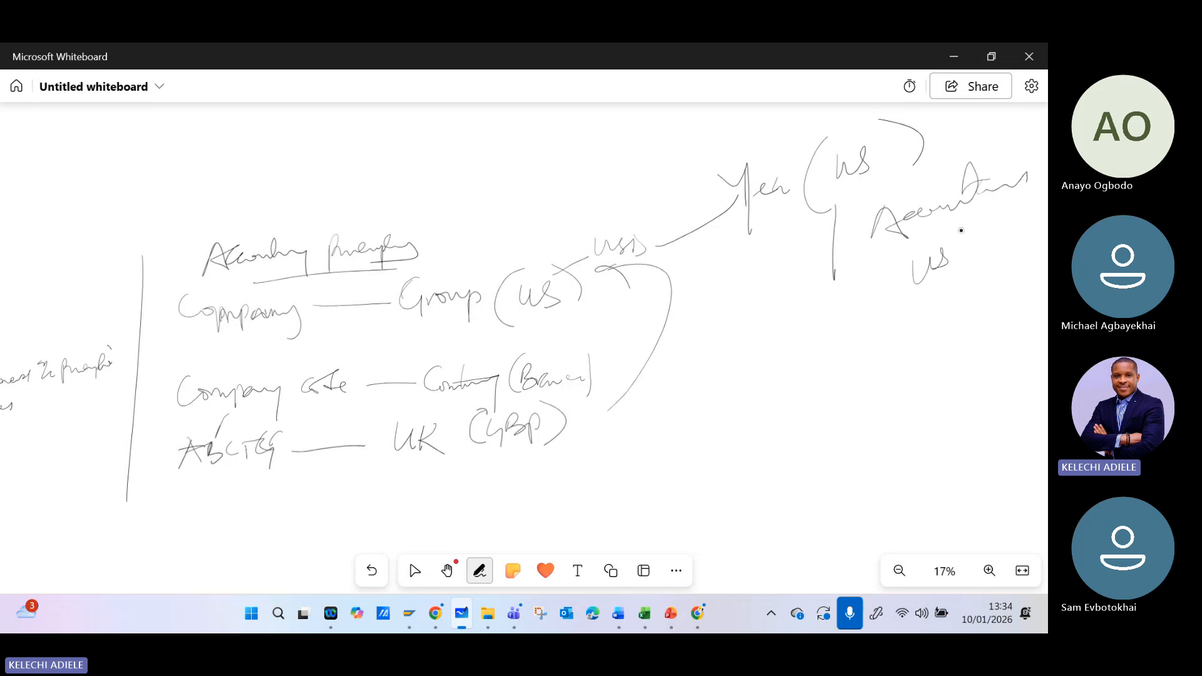
{"action": "left_click_drag", "start_coordinate": [962, 228], "coordinate": [964, 253]}
{"action": "mouse_move", "coordinate": [961, 230]}
{"action": "left_mouse_down"}
{"action": "mouse_move", "coordinate": [978, 241]}
{"action": "mouse_move", "coordinate": [1005, 201]}
{"action": "left_mouse_up"}
{"action": "left_click_drag", "start_coordinate": [1000, 214], "coordinate": [1027, 217]}
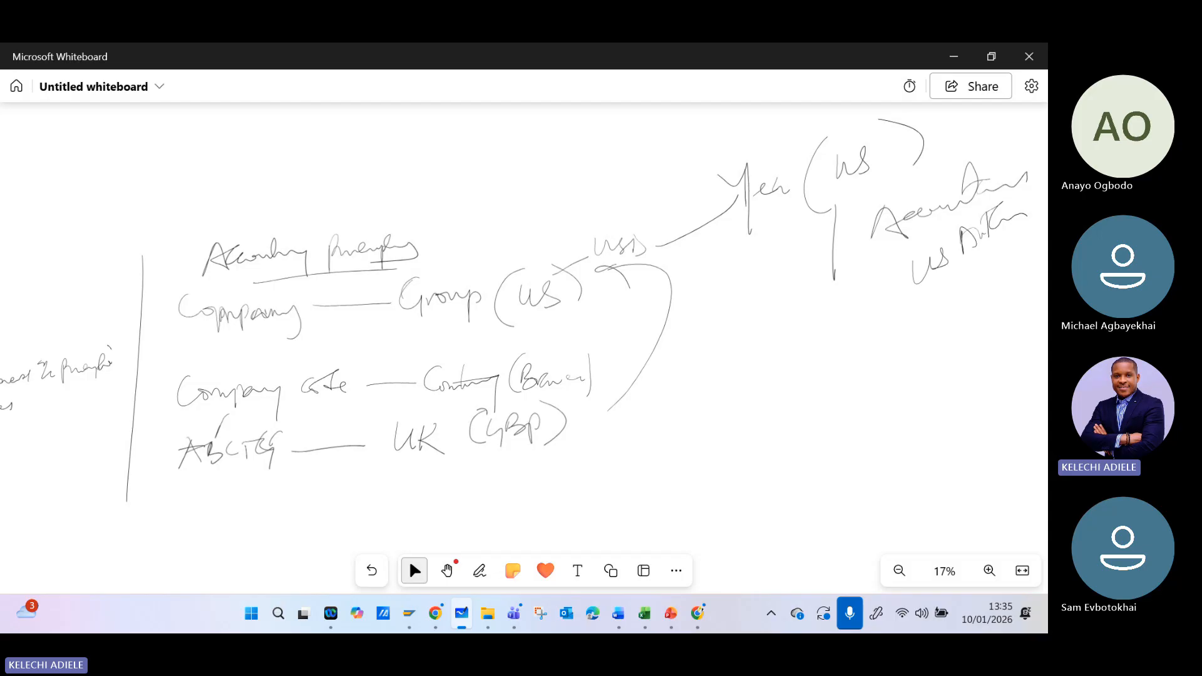
- Write "Currency & Accounting principles" beside the company code diagram and link "GAAP" by a line to the Accounting principles heading
{"action": "mouse_move", "coordinate": [709, 386]}
{"action": "left_mouse_down"}
{"action": "mouse_move", "coordinate": [715, 414]}
{"action": "mouse_move", "coordinate": [770, 418]}
{"action": "mouse_move", "coordinate": [842, 387]}
{"action": "mouse_move", "coordinate": [864, 398]}
{"action": "mouse_move", "coordinate": [901, 376]}
{"action": "mouse_move", "coordinate": [939, 374]}
{"action": "mouse_move", "coordinate": [964, 348]}
{"action": "mouse_move", "coordinate": [1004, 395]}
{"action": "mouse_move", "coordinate": [901, 417]}
{"action": "mouse_move", "coordinate": [964, 413]}
{"action": "mouse_move", "coordinate": [972, 437]}
{"action": "mouse_move", "coordinate": [1002, 401]}
{"action": "mouse_move", "coordinate": [1023, 415]}
{"action": "left_mouse_up"}
{"action": "left_click", "coordinate": [414, 570]}
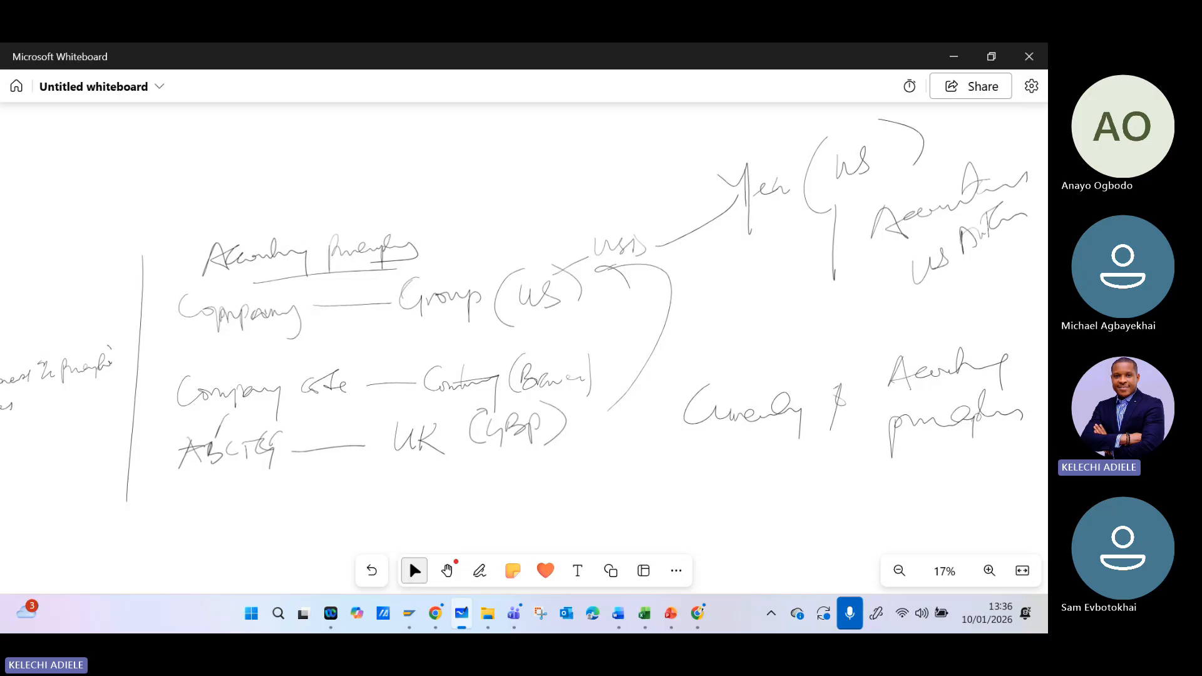
{"action": "left_click_drag", "start_coordinate": [457, 252], "coordinate": [514, 216]}
{"action": "mouse_move", "coordinate": [534, 165]}
{"action": "left_mouse_down"}
{"action": "mouse_move", "coordinate": [529, 228]}
{"action": "mouse_move", "coordinate": [605, 166]}
{"action": "mouse_move", "coordinate": [606, 182]}
{"action": "left_mouse_up"}
{"action": "left_click", "coordinate": [414, 570]}
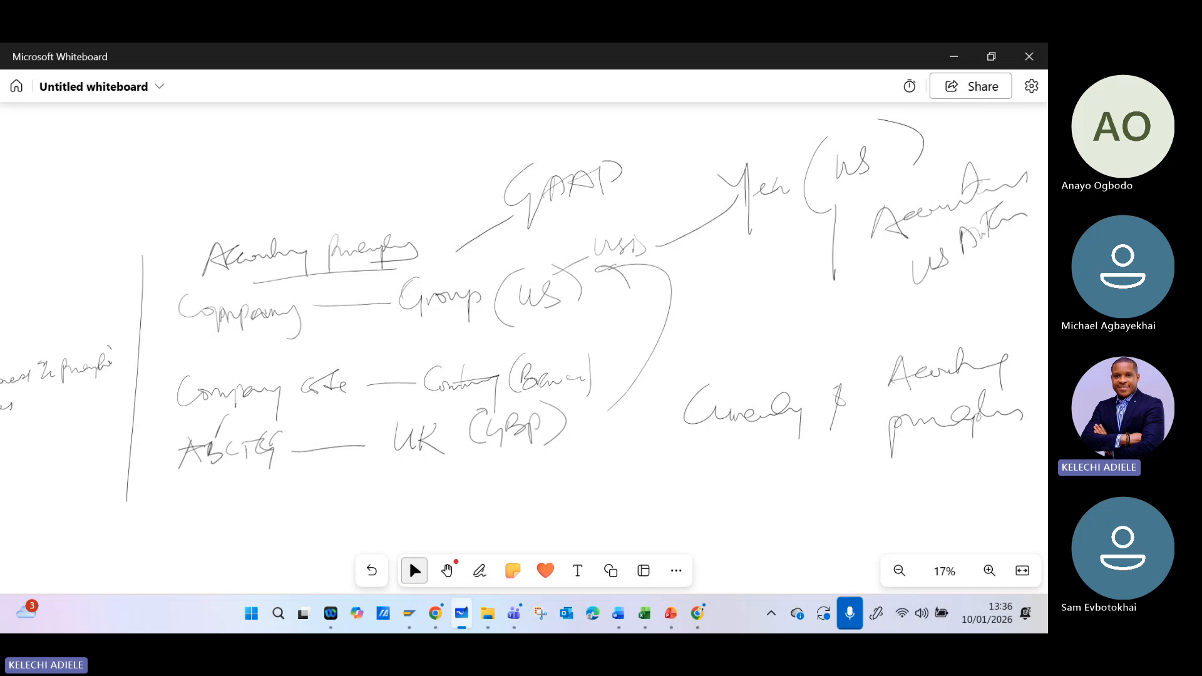
- Write "IFRS" beneath "(GBP)" as the UK accounting principle
{"action": "left_click", "coordinate": [479, 570]}
{"action": "left_click_drag", "start_coordinate": [465, 458], "coordinate": [464, 512]}
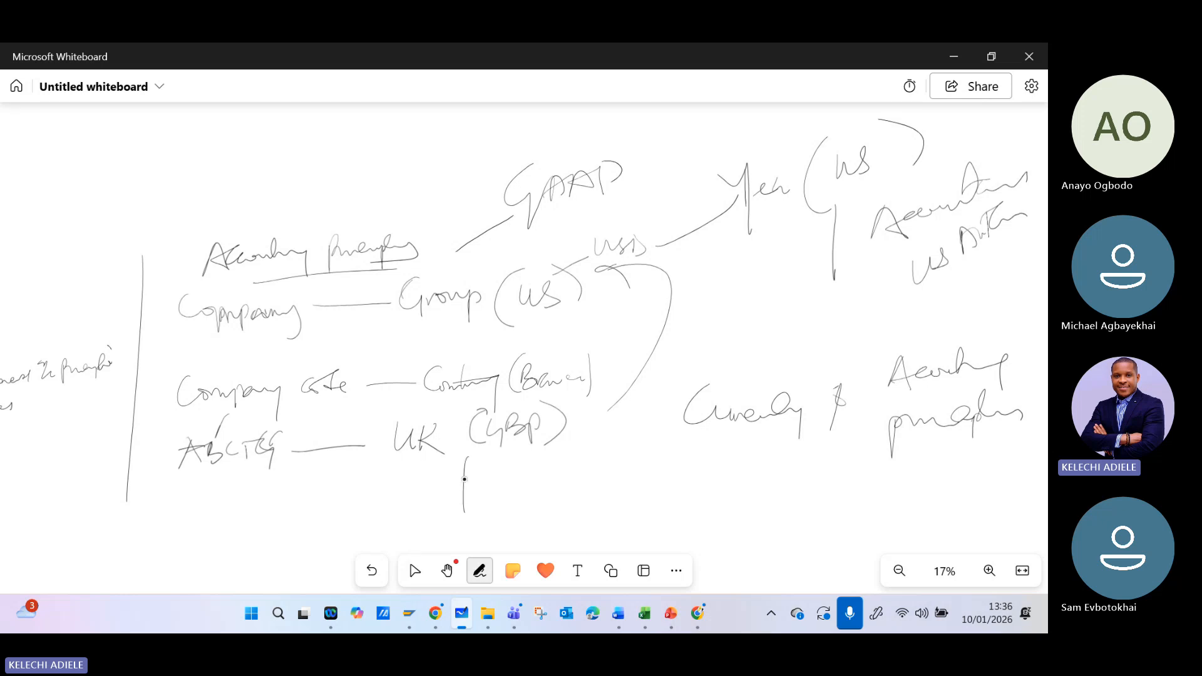
{"action": "mouse_move", "coordinate": [484, 473]}
{"action": "left_mouse_down"}
{"action": "mouse_move", "coordinate": [485, 510]}
{"action": "mouse_move", "coordinate": [521, 455]}
{"action": "left_mouse_up"}
{"action": "left_click_drag", "start_coordinate": [513, 466], "coordinate": [540, 487]}
{"action": "left_click", "coordinate": [414, 571]}
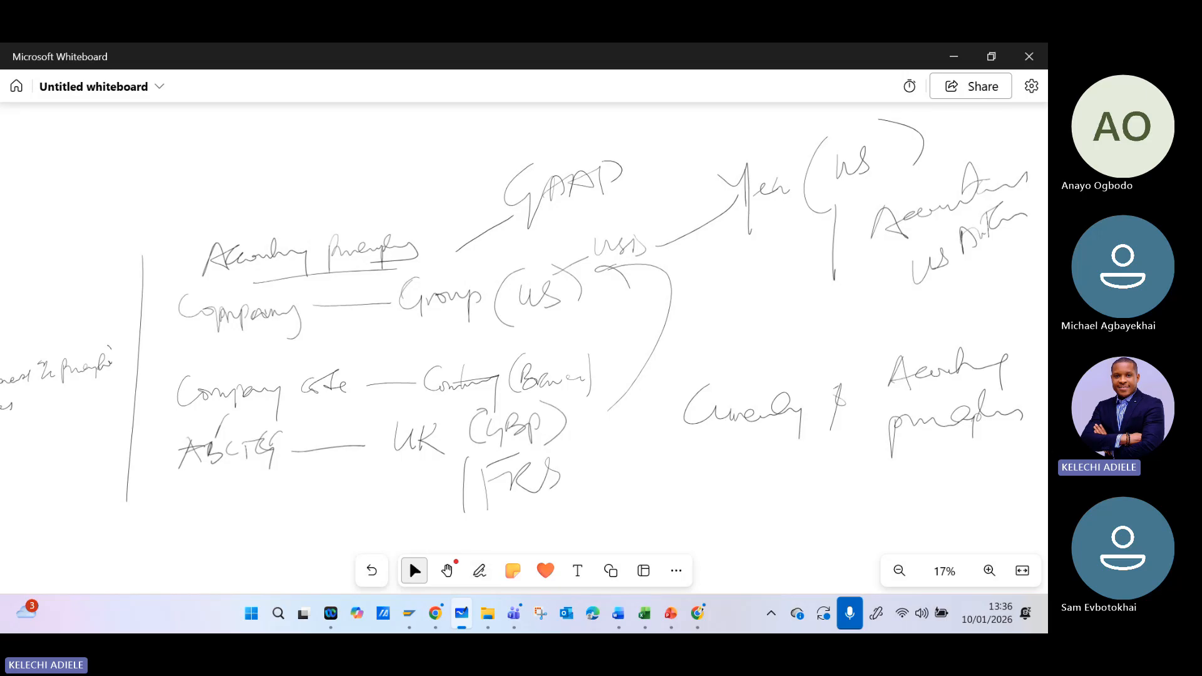
- Write "Germany" below the "Currency & Accounting principles" note and draw a short line after it
{"action": "left_click", "coordinate": [479, 570]}
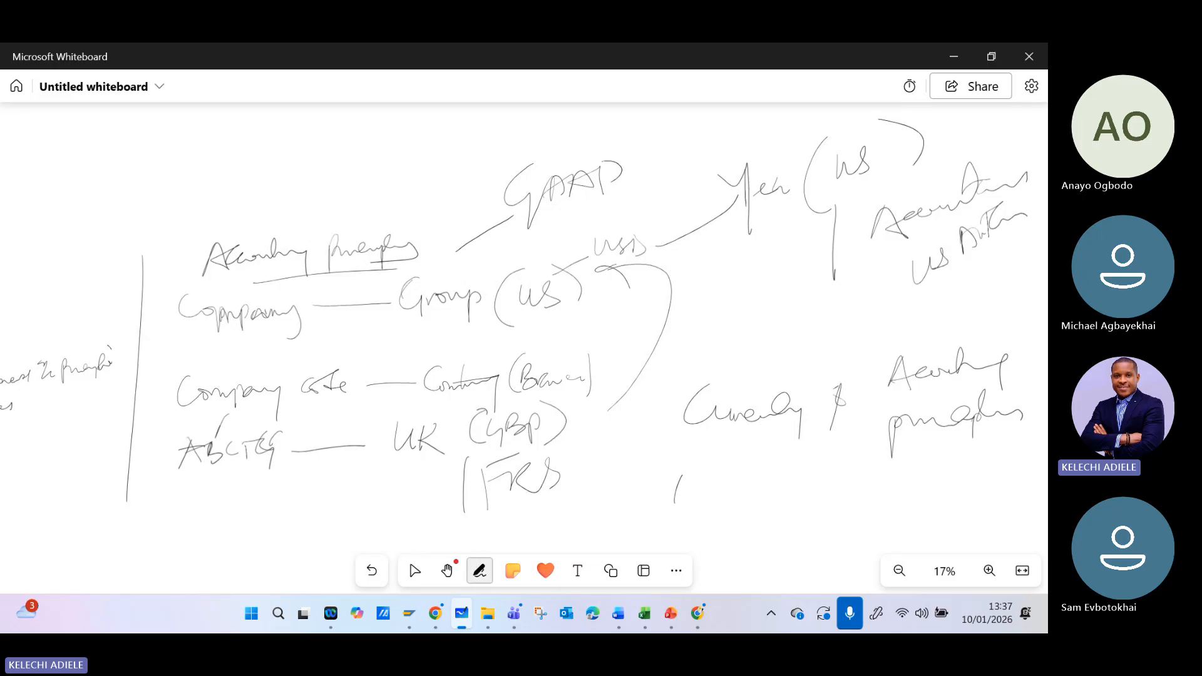
{"action": "left_click_drag", "start_coordinate": [681, 477], "coordinate": [694, 537]}
{"action": "mouse_move", "coordinate": [711, 511]}
{"action": "left_mouse_down"}
{"action": "mouse_move", "coordinate": [739, 502]}
{"action": "mouse_move", "coordinate": [810, 537]}
{"action": "mouse_move", "coordinate": [901, 484]}
{"action": "left_mouse_up"}
{"action": "left_click", "coordinate": [414, 570]}
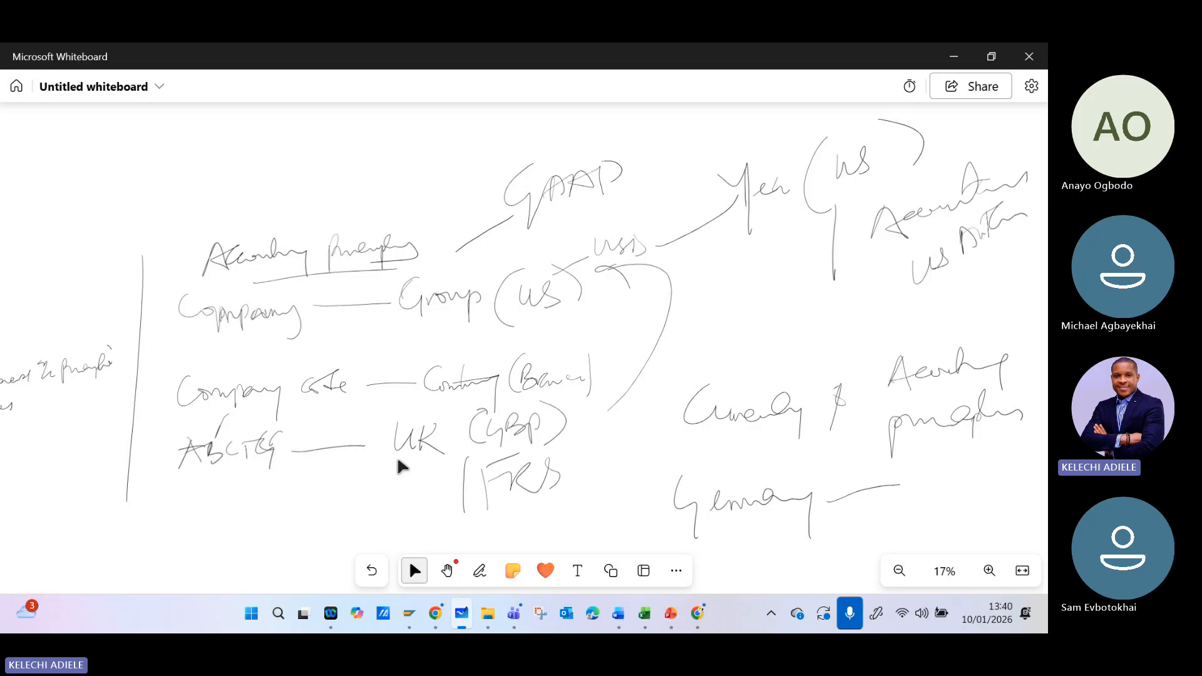
- Draw an arrow from the company diagram to the words "Leading Ledger", written above the currency note
{"action": "mouse_move", "coordinate": [613, 330]}
{"action": "left_mouse_down"}
{"action": "mouse_move", "coordinate": [755, 320]}
{"action": "mouse_move", "coordinate": [735, 354]}
{"action": "left_mouse_up"}
{"action": "mouse_move", "coordinate": [773, 286]}
{"action": "left_mouse_down"}
{"action": "mouse_move", "coordinate": [770, 322]}
{"action": "mouse_move", "coordinate": [813, 315]}
{"action": "mouse_move", "coordinate": [818, 326]}
{"action": "left_mouse_up"}
{"action": "mouse_move", "coordinate": [827, 311]}
{"action": "left_mouse_down"}
{"action": "mouse_move", "coordinate": [830, 300]}
{"action": "mouse_move", "coordinate": [873, 327]}
{"action": "mouse_move", "coordinate": [872, 348]}
{"action": "left_mouse_up"}
{"action": "mouse_move", "coordinate": [774, 338]}
{"action": "left_mouse_down"}
{"action": "mouse_move", "coordinate": [780, 365]}
{"action": "mouse_move", "coordinate": [859, 343]}
{"action": "left_mouse_up"}
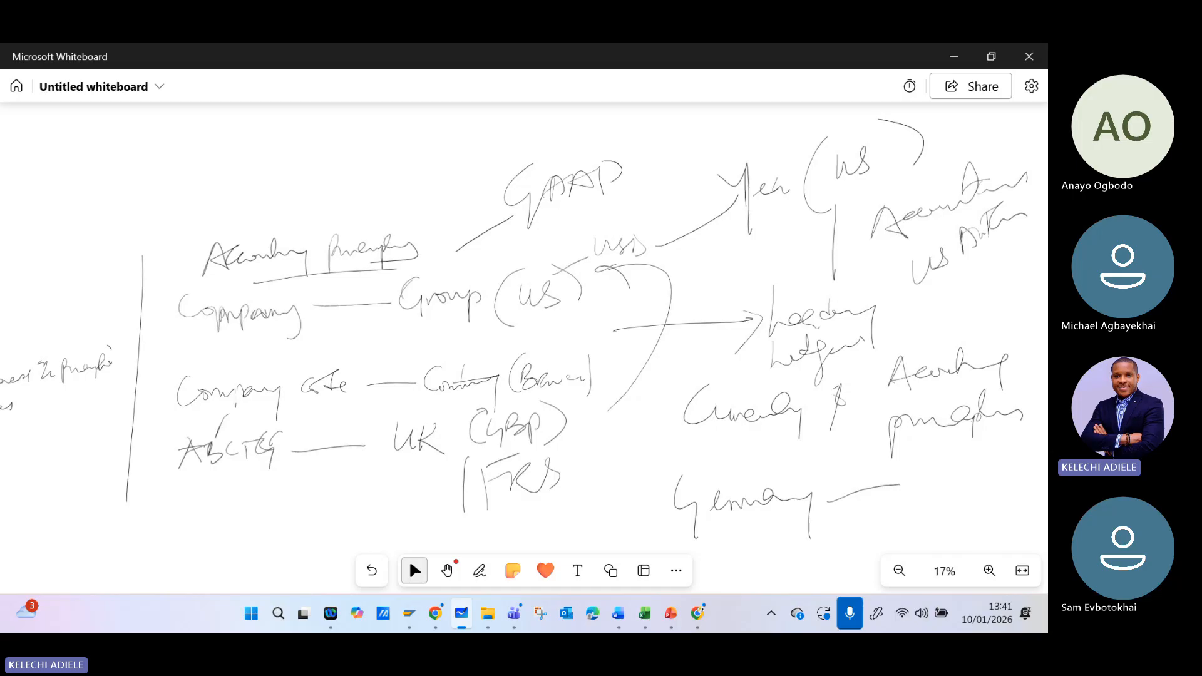
- Check the meeting window and its participants in Microsoft Teams, and return to the whiteboard
{"action": "left_click", "coordinate": [514, 614]}
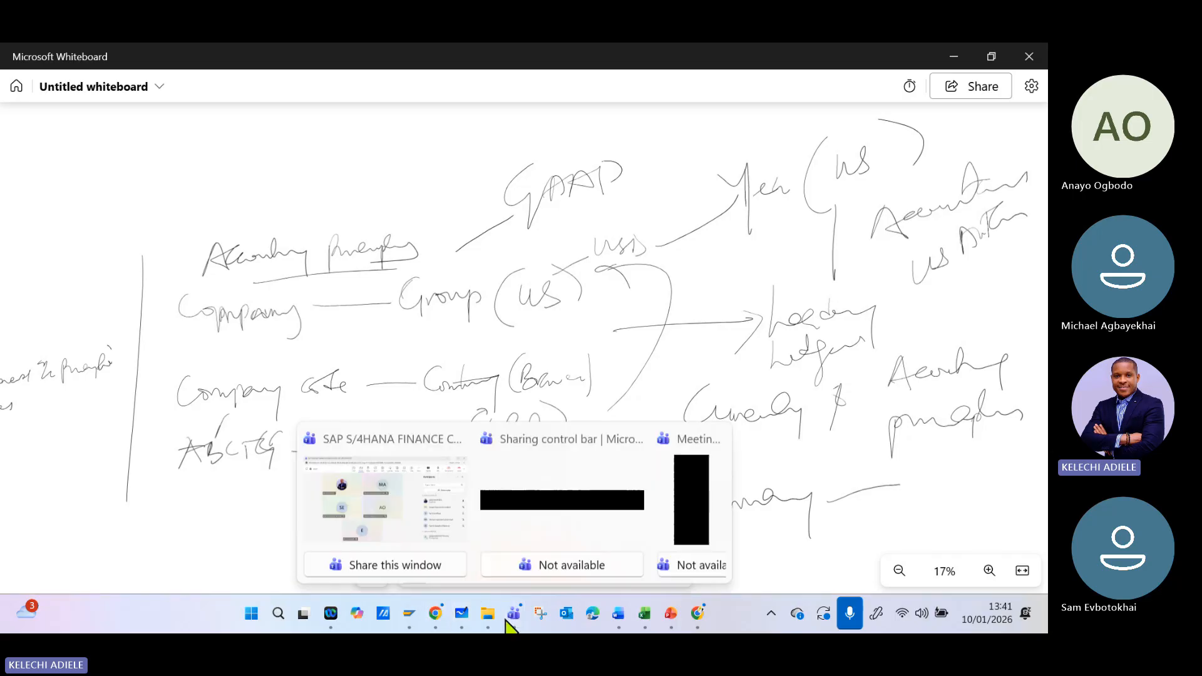
{"action": "left_click", "coordinate": [424, 534]}
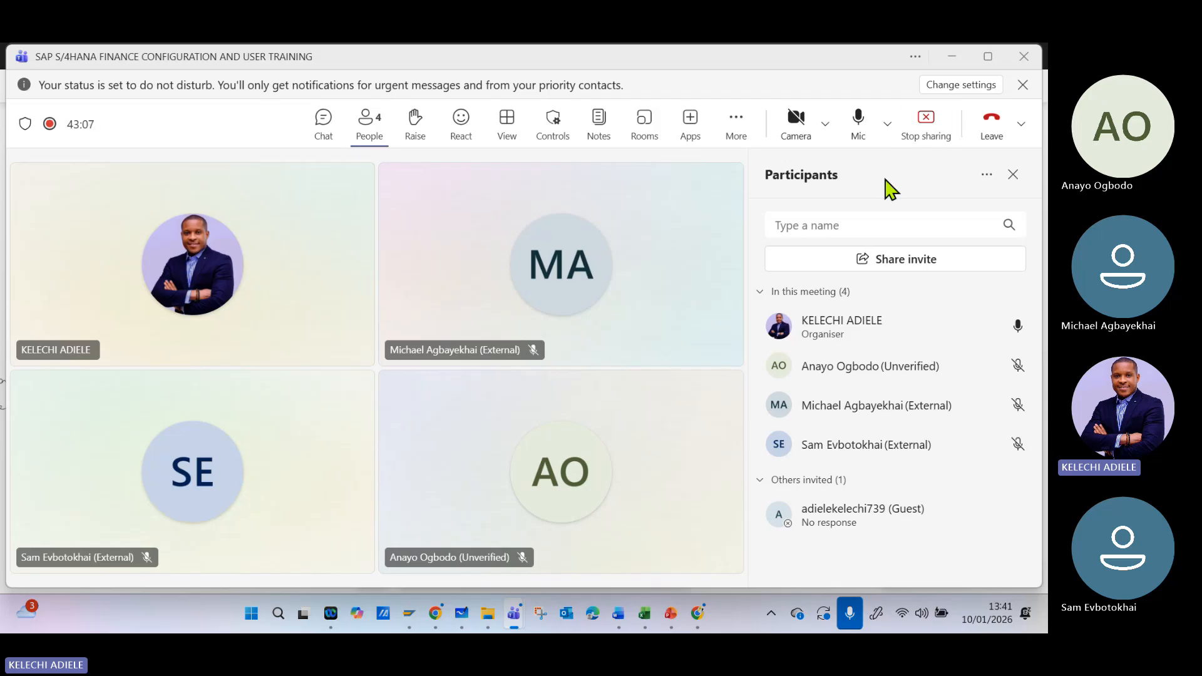
{"action": "left_click", "coordinate": [949, 60]}
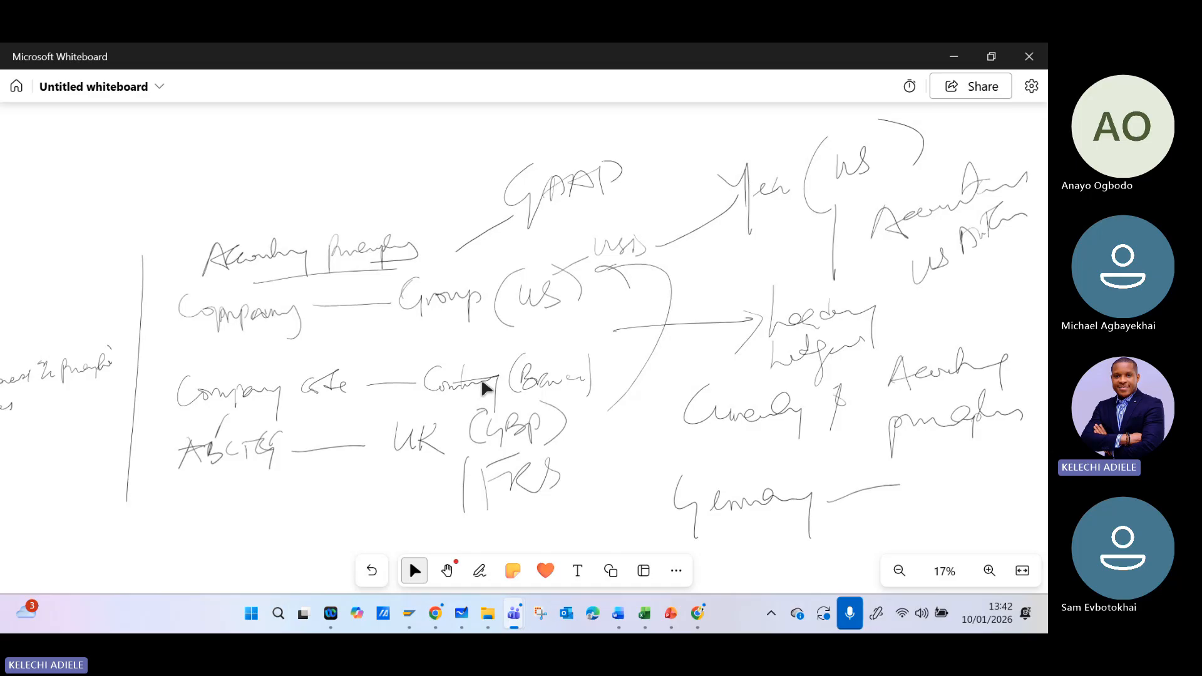
- Extend the vertical divider downwards and write "Reporting with" below the ABCTG line
{"action": "scroll", "coordinate": [486, 388], "scroll_direction": "down", "scroll_amount": 5}
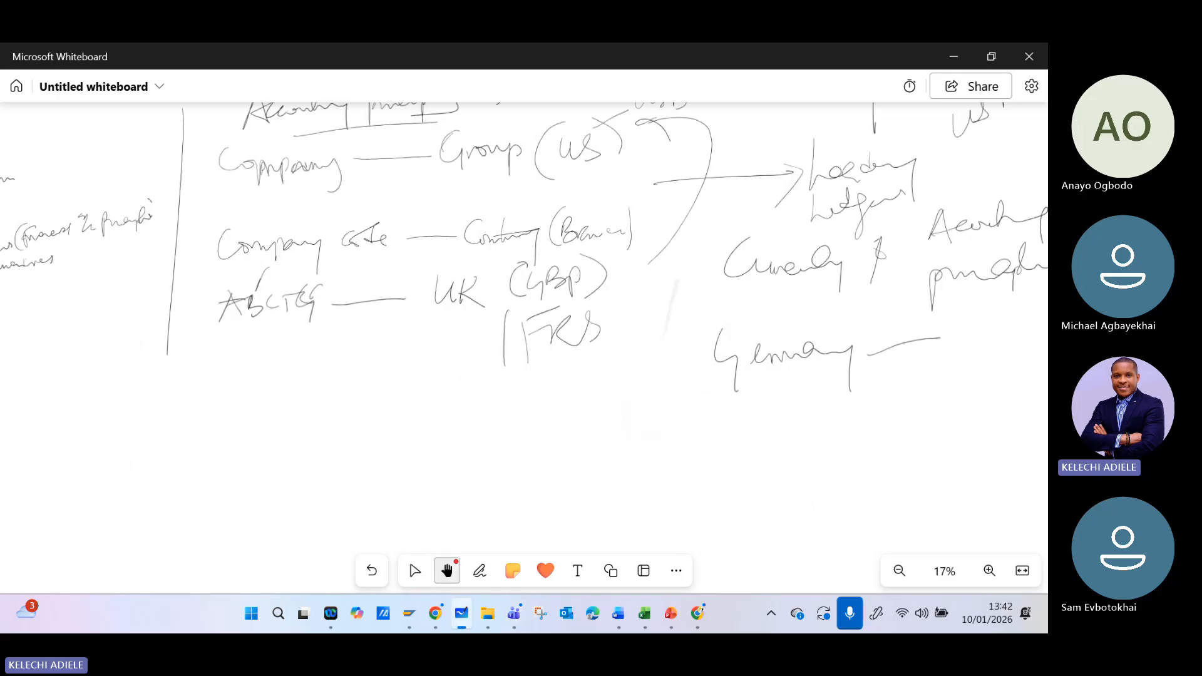
{"action": "left_click", "coordinate": [480, 570]}
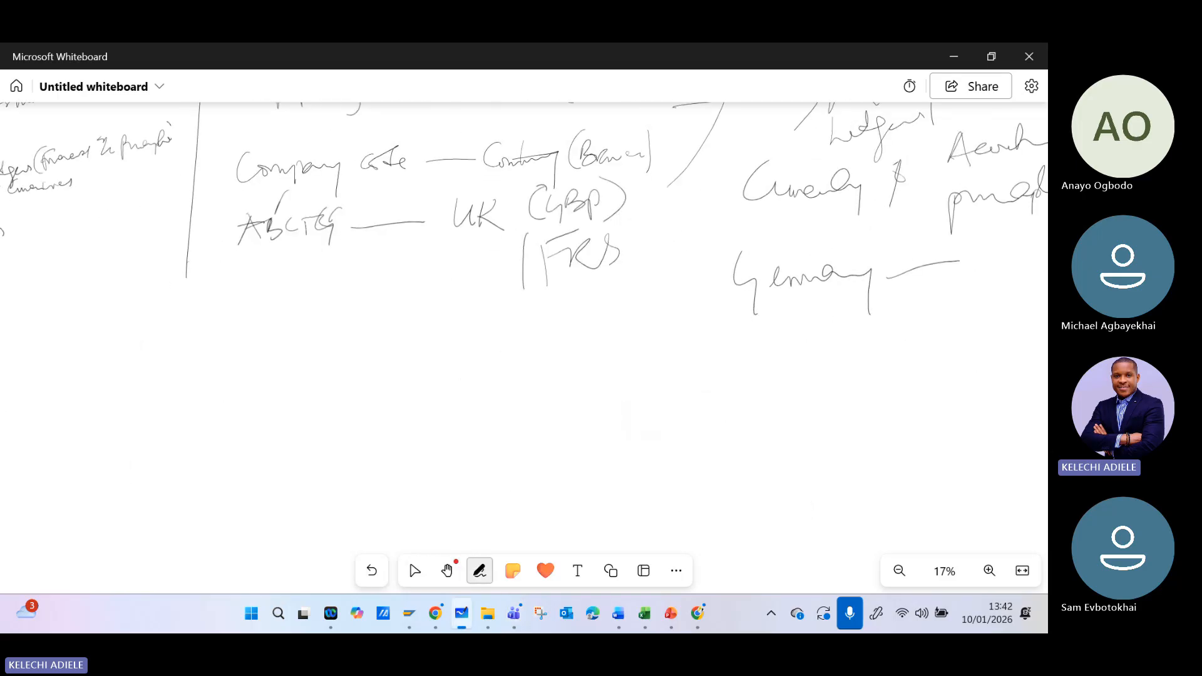
{"action": "left_click_drag", "start_coordinate": [187, 276], "coordinate": [177, 495]}
{"action": "left_click", "coordinate": [415, 570]}
{"action": "left_click", "coordinate": [479, 571]}
{"action": "mouse_move", "coordinate": [242, 302]}
{"action": "left_mouse_down"}
{"action": "mouse_move", "coordinate": [286, 374]}
{"action": "mouse_move", "coordinate": [318, 343]}
{"action": "mouse_move", "coordinate": [338, 353]}
{"action": "mouse_move", "coordinate": [359, 343]}
{"action": "mouse_move", "coordinate": [366, 380]}
{"action": "mouse_move", "coordinate": [424, 350]}
{"action": "left_mouse_up"}
{"action": "left_click_drag", "start_coordinate": [398, 348], "coordinate": [448, 362]}
{"action": "left_click", "coordinate": [414, 570]}
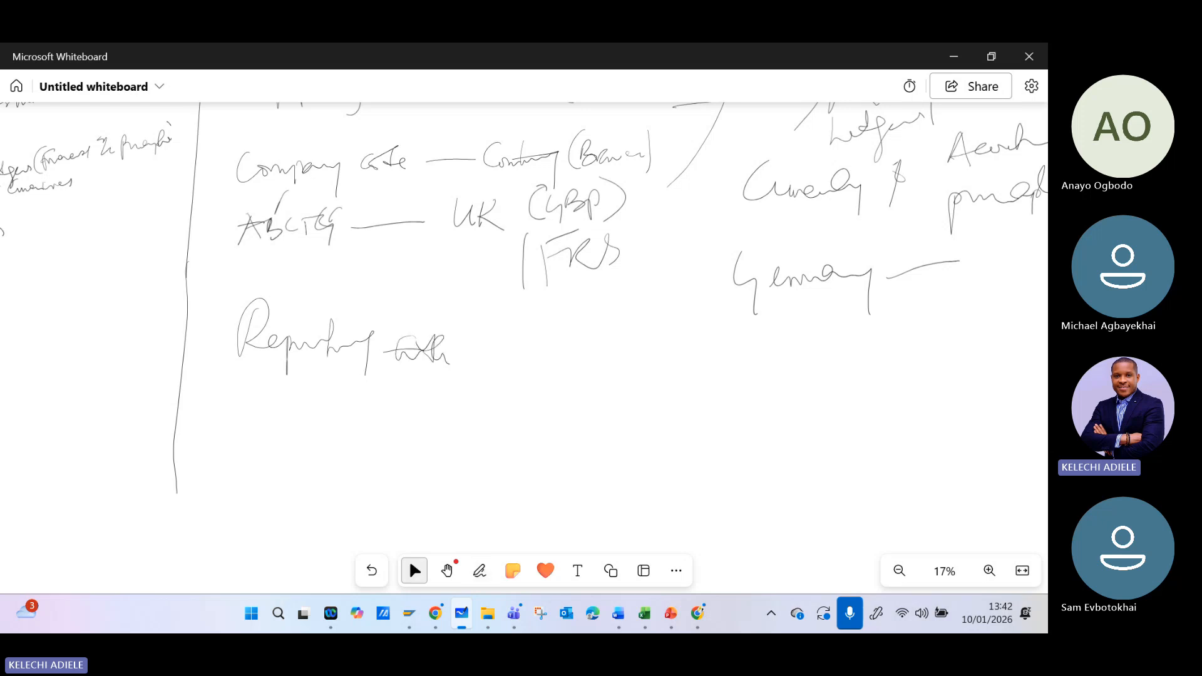
- Complete the reporting line with the words "different curr & Ac principles"
{"action": "mouse_move", "coordinate": [498, 325]}
{"action": "left_mouse_down"}
{"action": "mouse_move", "coordinate": [505, 375]}
{"action": "mouse_move", "coordinate": [513, 364]}
{"action": "left_mouse_up"}
{"action": "mouse_move", "coordinate": [510, 338]}
{"action": "left_mouse_down"}
{"action": "mouse_move", "coordinate": [497, 369]}
{"action": "mouse_move", "coordinate": [540, 372]}
{"action": "mouse_move", "coordinate": [541, 390]}
{"action": "left_mouse_up"}
{"action": "mouse_move", "coordinate": [555, 349]}
{"action": "left_mouse_down"}
{"action": "mouse_move", "coordinate": [553, 402]}
{"action": "mouse_move", "coordinate": [560, 361]}
{"action": "left_mouse_up"}
{"action": "mouse_move", "coordinate": [549, 373]}
{"action": "left_mouse_down"}
{"action": "mouse_move", "coordinate": [593, 363]}
{"action": "mouse_move", "coordinate": [604, 377]}
{"action": "left_mouse_up"}
{"action": "mouse_move", "coordinate": [591, 361]}
{"action": "left_mouse_down"}
{"action": "mouse_move", "coordinate": [651, 354]}
{"action": "mouse_move", "coordinate": [679, 375]}
{"action": "mouse_move", "coordinate": [699, 370]}
{"action": "left_mouse_up"}
{"action": "left_click_drag", "start_coordinate": [740, 361], "coordinate": [739, 378]}
{"action": "mouse_move", "coordinate": [742, 356]}
{"action": "left_mouse_down"}
{"action": "mouse_move", "coordinate": [741, 394]}
{"action": "mouse_move", "coordinate": [799, 363]}
{"action": "left_mouse_up"}
{"action": "left_click_drag", "start_coordinate": [823, 369], "coordinate": [821, 408]}
{"action": "left_click_drag", "start_coordinate": [825, 384], "coordinate": [914, 375]}
- Write "2 options" below the reporting line and branch it to "parallel accounts" and "parallel ledgers"
{"action": "left_click_drag", "start_coordinate": [313, 438], "coordinate": [323, 388]}
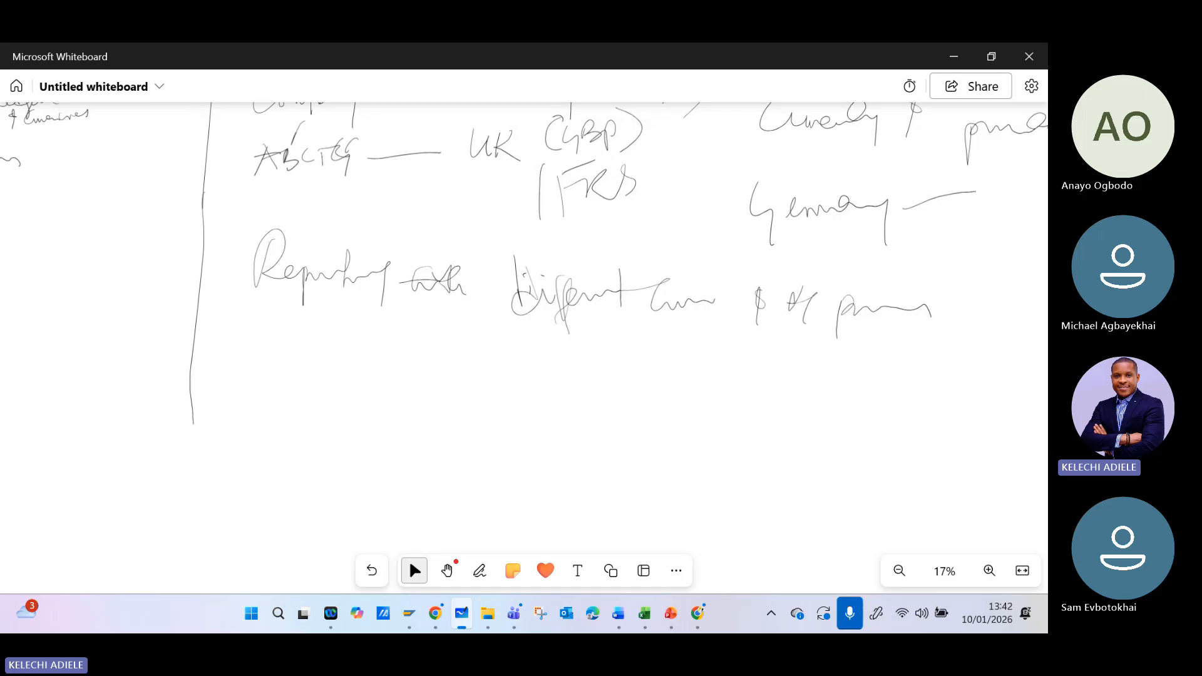
{"action": "mouse_move", "coordinate": [260, 334]}
{"action": "left_mouse_down"}
{"action": "mouse_move", "coordinate": [287, 363]}
{"action": "mouse_move", "coordinate": [348, 348]}
{"action": "left_mouse_up"}
{"action": "left_click_drag", "start_coordinate": [350, 350], "coordinate": [348, 380]}
{"action": "mouse_move", "coordinate": [364, 330]}
{"action": "left_mouse_down"}
{"action": "mouse_move", "coordinate": [361, 358]}
{"action": "mouse_move", "coordinate": [430, 337]}
{"action": "mouse_move", "coordinate": [579, 374]}
{"action": "mouse_move", "coordinate": [706, 361]}
{"action": "mouse_move", "coordinate": [767, 372]}
{"action": "mouse_move", "coordinate": [799, 353]}
{"action": "mouse_move", "coordinate": [838, 374]}
{"action": "left_mouse_up"}
{"action": "mouse_move", "coordinate": [430, 373]}
{"action": "left_mouse_down"}
{"action": "mouse_move", "coordinate": [532, 452]}
{"action": "mouse_move", "coordinate": [569, 463]}
{"action": "mouse_move", "coordinate": [596, 438]}
{"action": "mouse_move", "coordinate": [653, 447]}
{"action": "mouse_move", "coordinate": [693, 432]}
{"action": "mouse_move", "coordinate": [738, 452]}
{"action": "mouse_move", "coordinate": [785, 427]}
{"action": "mouse_move", "coordinate": [863, 447]}
{"action": "left_mouse_up"}
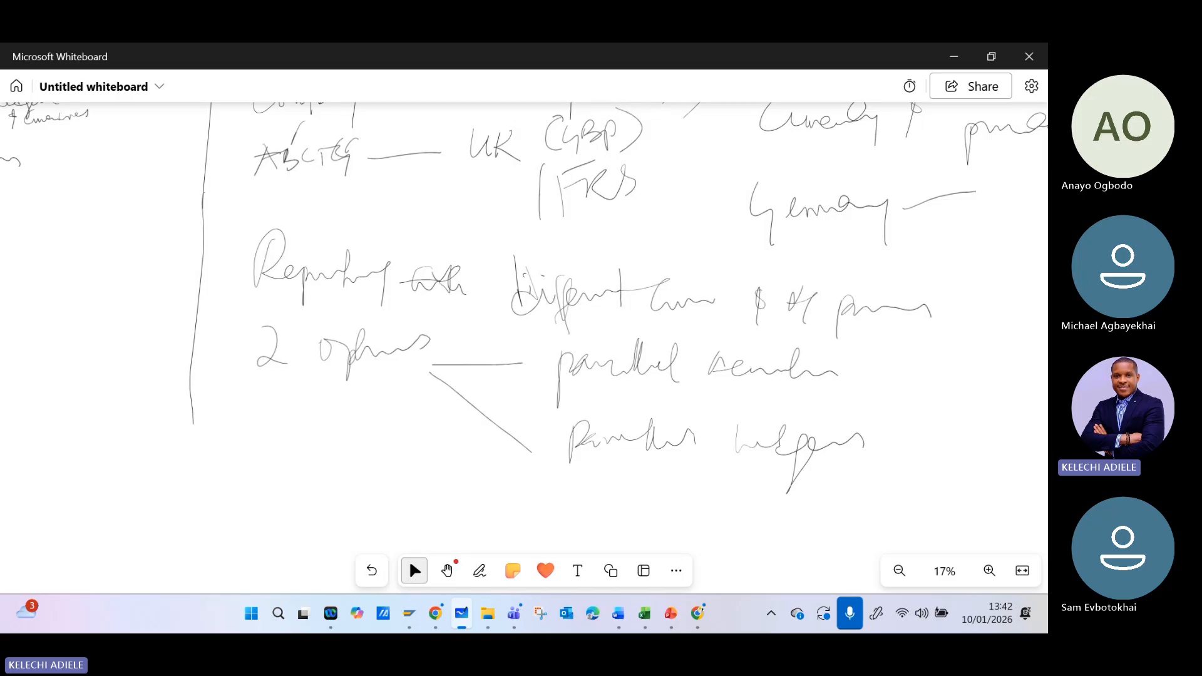
- Draw arrows from "parallel accounts" to "Account Approach" and from "parallel ledgers" to "Ledger Approach"
{"action": "scroll", "coordinate": [312, 338], "scroll_direction": "down", "scroll_amount": 3}
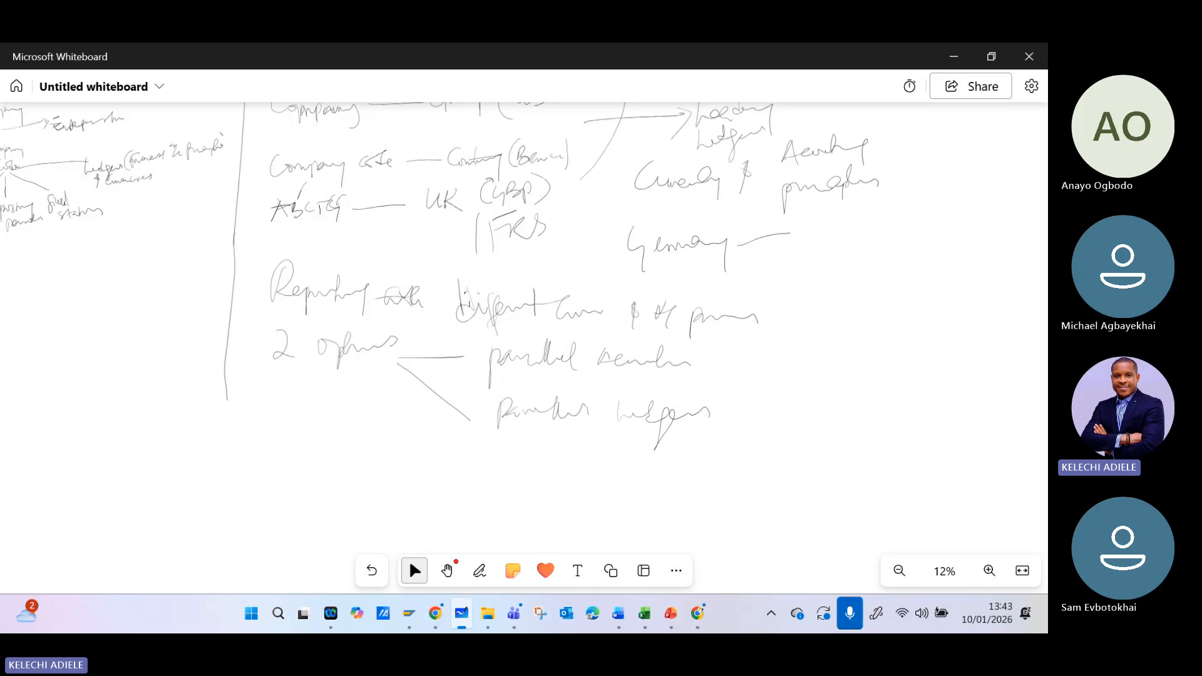
{"action": "left_click_drag", "start_coordinate": [721, 358], "coordinate": [810, 353]}
{"action": "mouse_move", "coordinate": [729, 408]}
{"action": "left_mouse_down"}
{"action": "mouse_move", "coordinate": [805, 405]}
{"action": "mouse_move", "coordinate": [793, 425]}
{"action": "left_mouse_up"}
{"action": "mouse_move", "coordinate": [799, 338]}
{"action": "left_mouse_down"}
{"action": "mouse_move", "coordinate": [814, 376]}
{"action": "mouse_move", "coordinate": [870, 343]}
{"action": "mouse_move", "coordinate": [905, 340]}
{"action": "mouse_move", "coordinate": [933, 310]}
{"action": "mouse_move", "coordinate": [964, 310]}
{"action": "mouse_move", "coordinate": [974, 360]}
{"action": "mouse_move", "coordinate": [992, 328]}
{"action": "mouse_move", "coordinate": [1033, 325]}
{"action": "left_mouse_up"}
{"action": "mouse_move", "coordinate": [844, 379]}
{"action": "left_mouse_down"}
{"action": "mouse_move", "coordinate": [835, 419]}
{"action": "mouse_move", "coordinate": [864, 406]}
{"action": "left_mouse_up"}
{"action": "mouse_move", "coordinate": [879, 381]}
{"action": "left_mouse_down"}
{"action": "mouse_move", "coordinate": [881, 402]}
{"action": "mouse_move", "coordinate": [906, 416]}
{"action": "mouse_move", "coordinate": [919, 404]}
{"action": "left_mouse_up"}
{"action": "left_click_drag", "start_coordinate": [946, 393], "coordinate": [964, 432]}
{"action": "left_click_drag", "start_coordinate": [967, 403], "coordinate": [1035, 389]}
{"action": "left_click", "coordinate": [414, 570]}
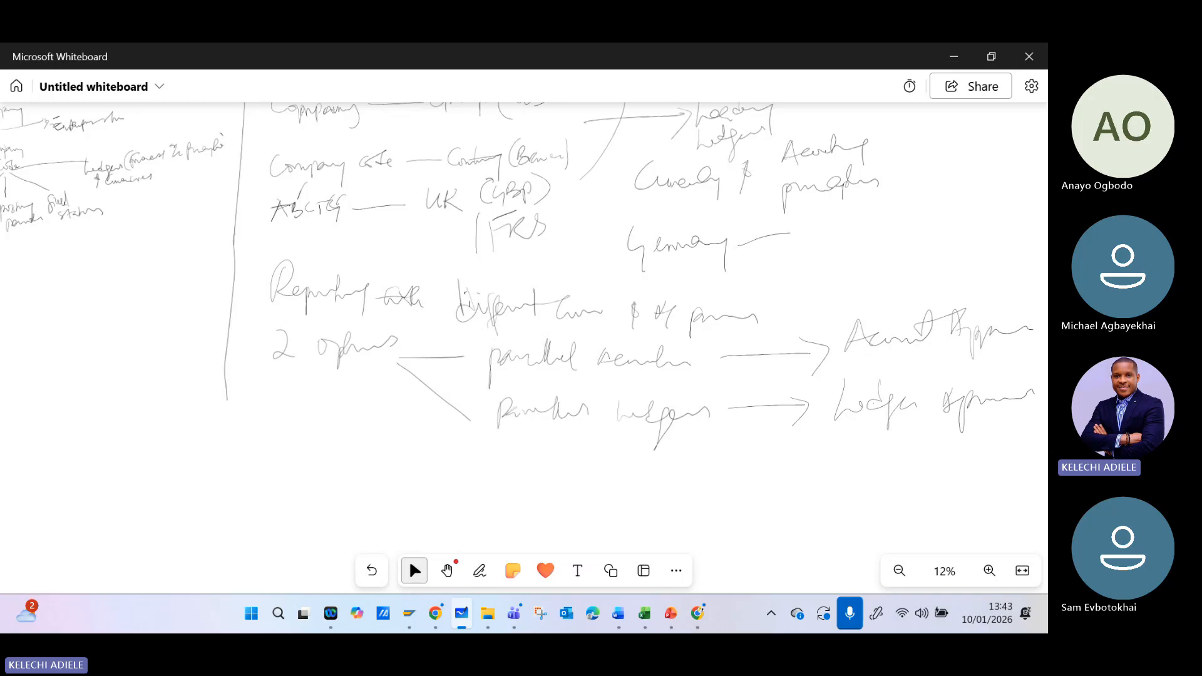
- Extend the vertical divider further down and write "Accounts" below the two reporting options
{"action": "left_click_drag", "start_coordinate": [614, 398], "coordinate": [596, 259]}
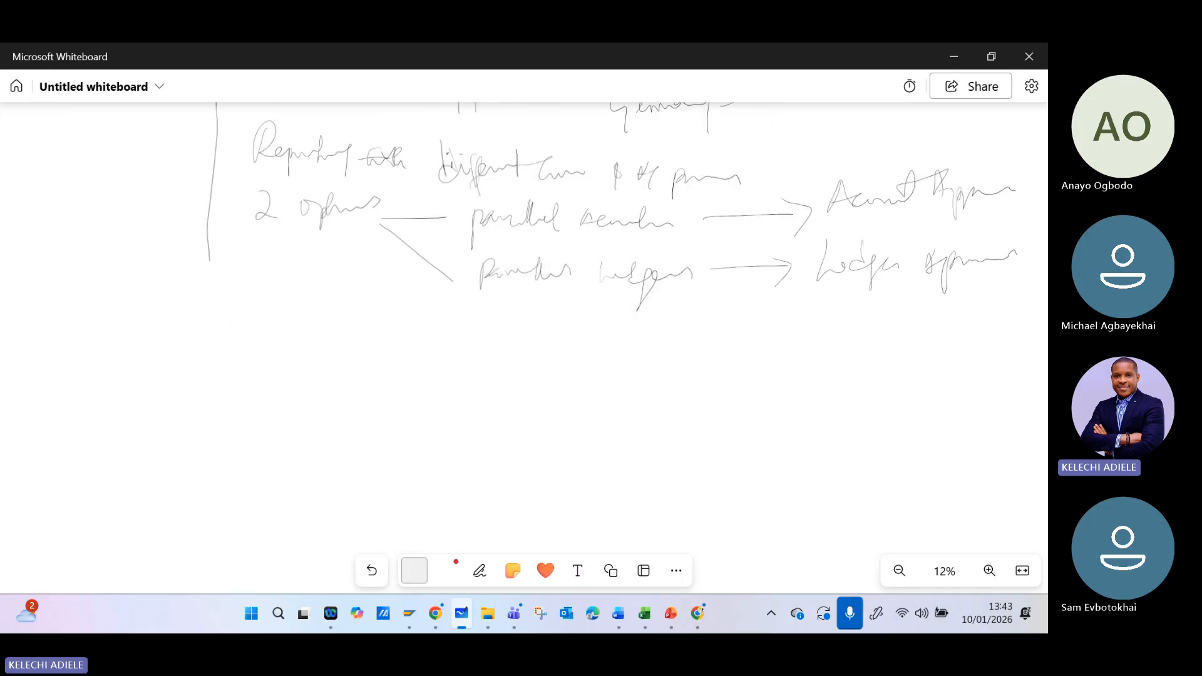
{"action": "left_click_drag", "start_coordinate": [216, 243], "coordinate": [182, 485]}
{"action": "mouse_move", "coordinate": [282, 324]}
{"action": "left_mouse_down"}
{"action": "mouse_move", "coordinate": [266, 374]}
{"action": "mouse_move", "coordinate": [306, 375]}
{"action": "mouse_move", "coordinate": [337, 343]}
{"action": "mouse_move", "coordinate": [371, 366]}
{"action": "left_mouse_up"}
{"action": "key", "text": "Escape"}
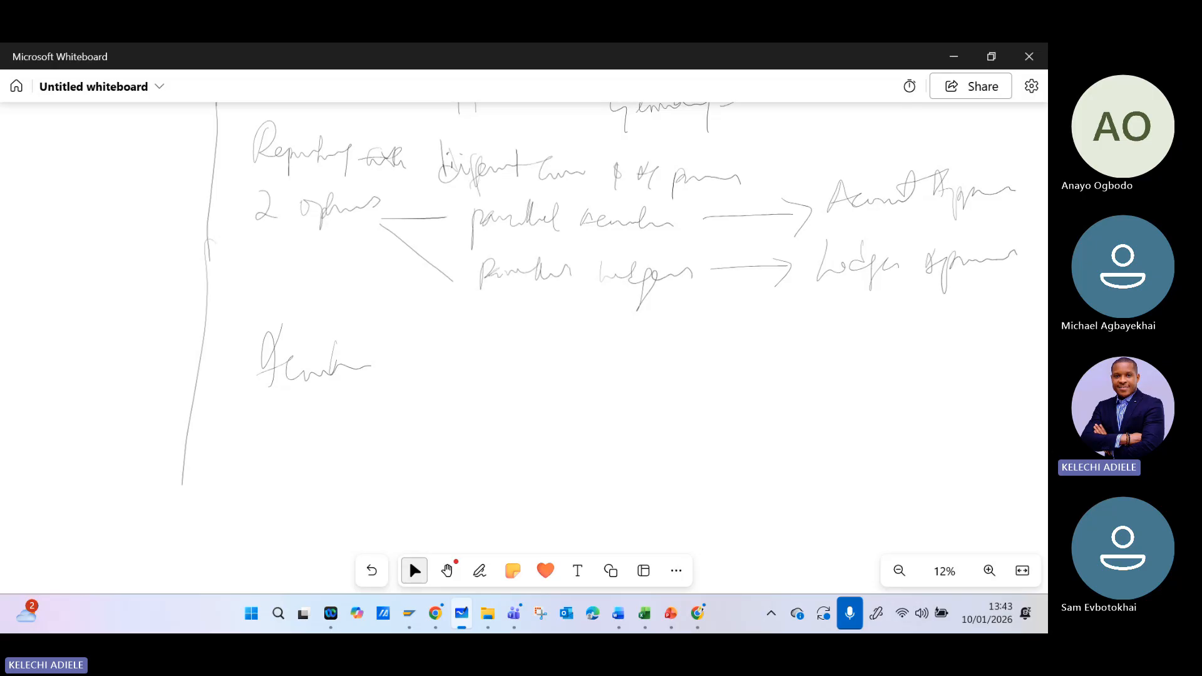
- Draw an arrow from "Accounts" and write "COA" followed by "(Ledgers)" in brackets at its end
{"action": "mouse_move", "coordinate": [355, 361]}
{"action": "left_mouse_down"}
{"action": "mouse_move", "coordinate": [457, 343]}
{"action": "mouse_move", "coordinate": [448, 357]}
{"action": "left_mouse_up"}
{"action": "mouse_move", "coordinate": [432, 340]}
{"action": "left_mouse_down"}
{"action": "mouse_move", "coordinate": [478, 352]}
{"action": "mouse_move", "coordinate": [435, 405]}
{"action": "left_mouse_up"}
{"action": "mouse_move", "coordinate": [423, 349]}
{"action": "left_mouse_down"}
{"action": "mouse_move", "coordinate": [479, 356]}
{"action": "mouse_move", "coordinate": [448, 407]}
{"action": "left_mouse_up"}
{"action": "left_click_drag", "start_coordinate": [537, 341], "coordinate": [540, 378]}
{"action": "mouse_move", "coordinate": [566, 333]}
{"action": "left_mouse_down"}
{"action": "mouse_move", "coordinate": [553, 383]}
{"action": "mouse_move", "coordinate": [563, 361]}
{"action": "mouse_move", "coordinate": [550, 375]}
{"action": "mouse_move", "coordinate": [567, 379]}
{"action": "mouse_move", "coordinate": [607, 357]}
{"action": "mouse_move", "coordinate": [603, 382]}
{"action": "mouse_move", "coordinate": [646, 363]}
{"action": "mouse_move", "coordinate": [658, 379]}
{"action": "left_mouse_up"}
{"action": "left_click_drag", "start_coordinate": [680, 329], "coordinate": [676, 373]}
{"action": "mouse_move", "coordinate": [694, 325]}
{"action": "left_mouse_down"}
{"action": "mouse_move", "coordinate": [689, 368]}
{"action": "mouse_move", "coordinate": [726, 355]}
{"action": "mouse_move", "coordinate": [732, 387]}
{"action": "mouse_move", "coordinate": [764, 349]}
{"action": "mouse_move", "coordinate": [768, 364]}
{"action": "left_mouse_up"}
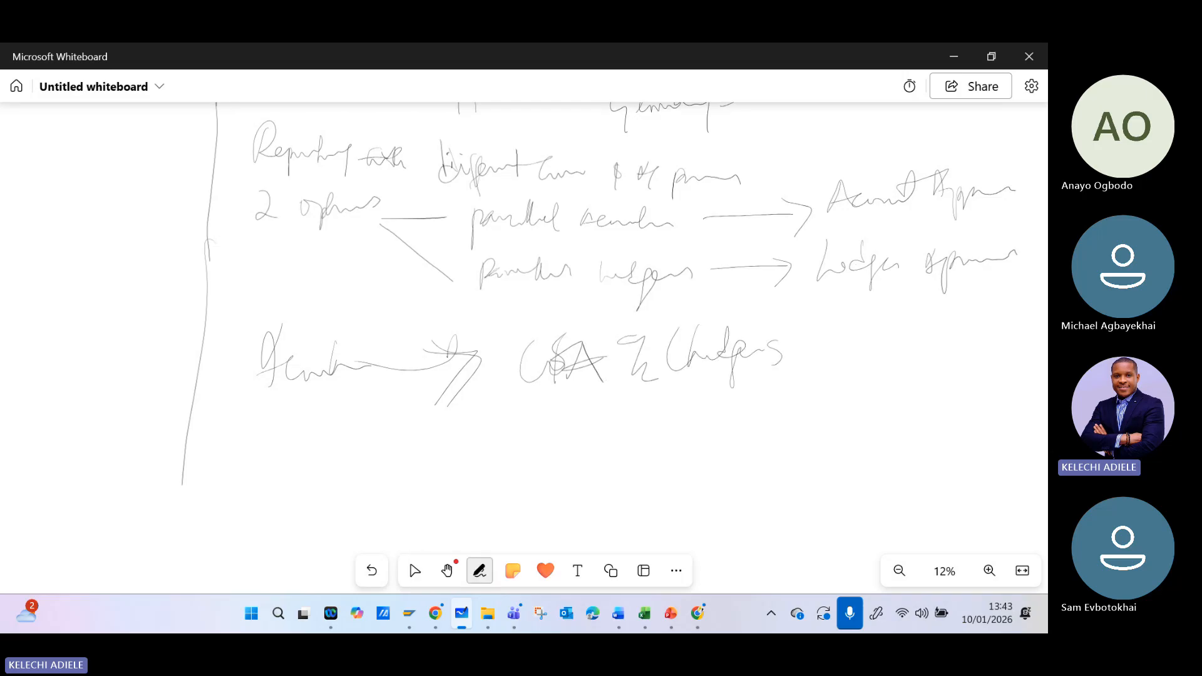
{"action": "left_click_drag", "start_coordinate": [788, 320], "coordinate": [792, 376]}
- Link "(Ledgers)" by a line to "Basis" and add a second branch from the arrow to "Ledger A/c"
{"action": "left_click_drag", "start_coordinate": [689, 438], "coordinate": [522, 447]}
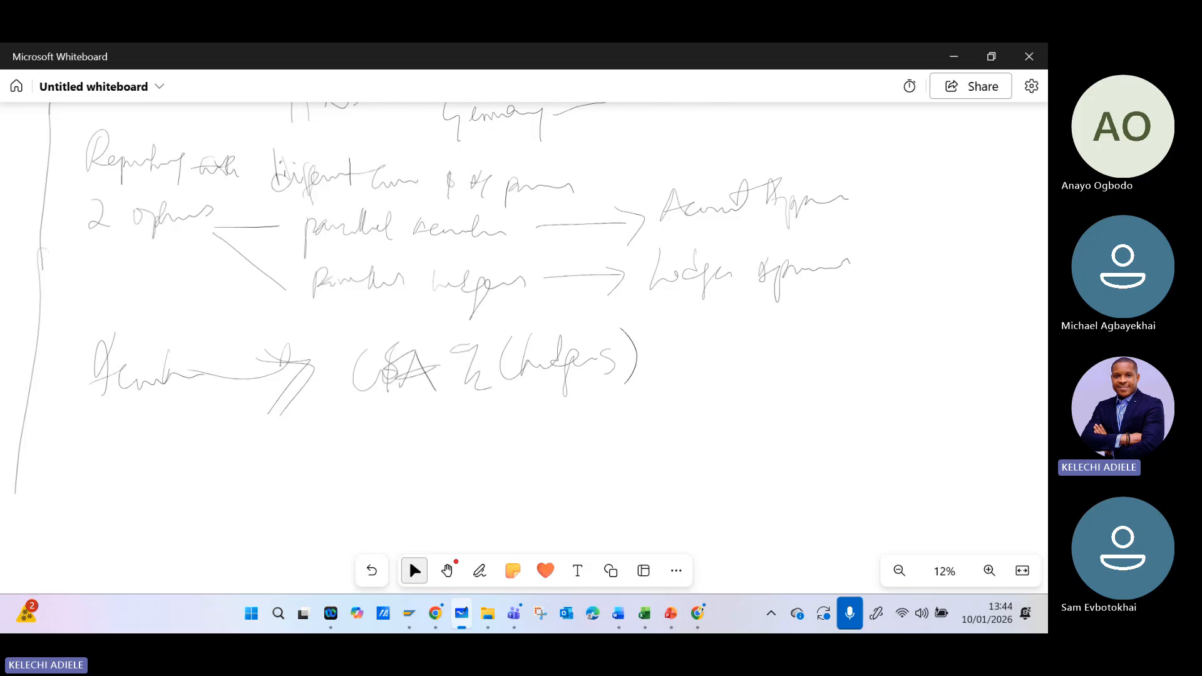
{"action": "mouse_move", "coordinate": [636, 357]}
{"action": "left_mouse_down"}
{"action": "mouse_move", "coordinate": [703, 348]}
{"action": "mouse_move", "coordinate": [722, 365]}
{"action": "left_mouse_up"}
{"action": "mouse_move", "coordinate": [721, 329]}
{"action": "left_mouse_down"}
{"action": "mouse_move", "coordinate": [726, 363]}
{"action": "mouse_move", "coordinate": [770, 341]}
{"action": "mouse_move", "coordinate": [810, 341]}
{"action": "left_mouse_up"}
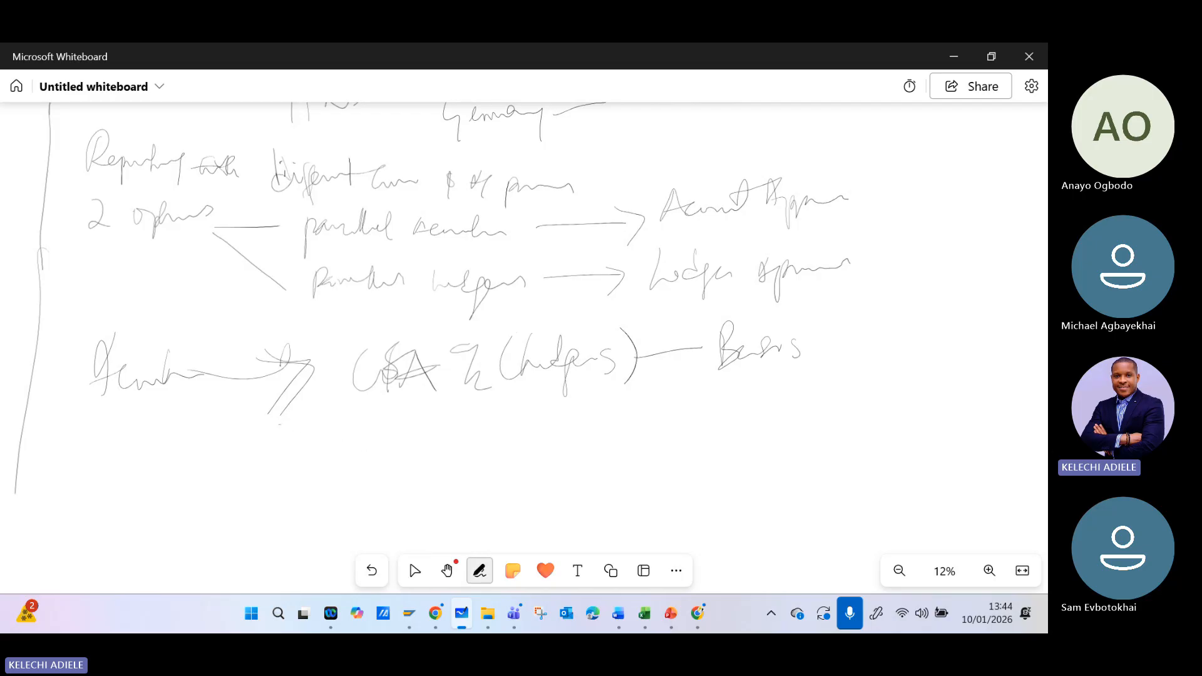
{"action": "left_click_drag", "start_coordinate": [279, 425], "coordinate": [378, 451]}
{"action": "mouse_move", "coordinate": [394, 418]}
{"action": "left_mouse_down"}
{"action": "mouse_move", "coordinate": [391, 463]}
{"action": "mouse_move", "coordinate": [431, 433]}
{"action": "left_mouse_up"}
{"action": "mouse_move", "coordinate": [452, 468]}
{"action": "left_mouse_down"}
{"action": "mouse_move", "coordinate": [530, 441]}
{"action": "mouse_move", "coordinate": [536, 455]}
{"action": "left_mouse_up"}
{"action": "left_click_drag", "start_coordinate": [559, 439], "coordinate": [569, 461]}
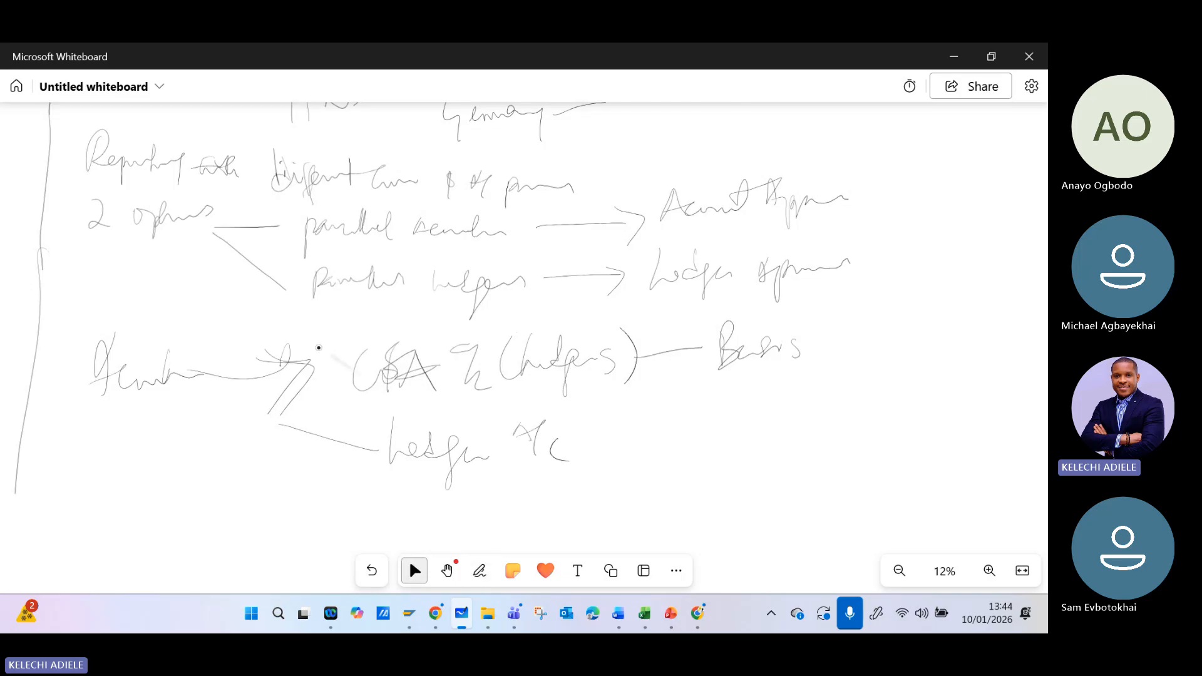
- Draw a line from "Ledger A/c" to a first ledger code "SL" and label it "Ledger"
{"action": "left_click_drag", "start_coordinate": [318, 347], "coordinate": [137, 240]}
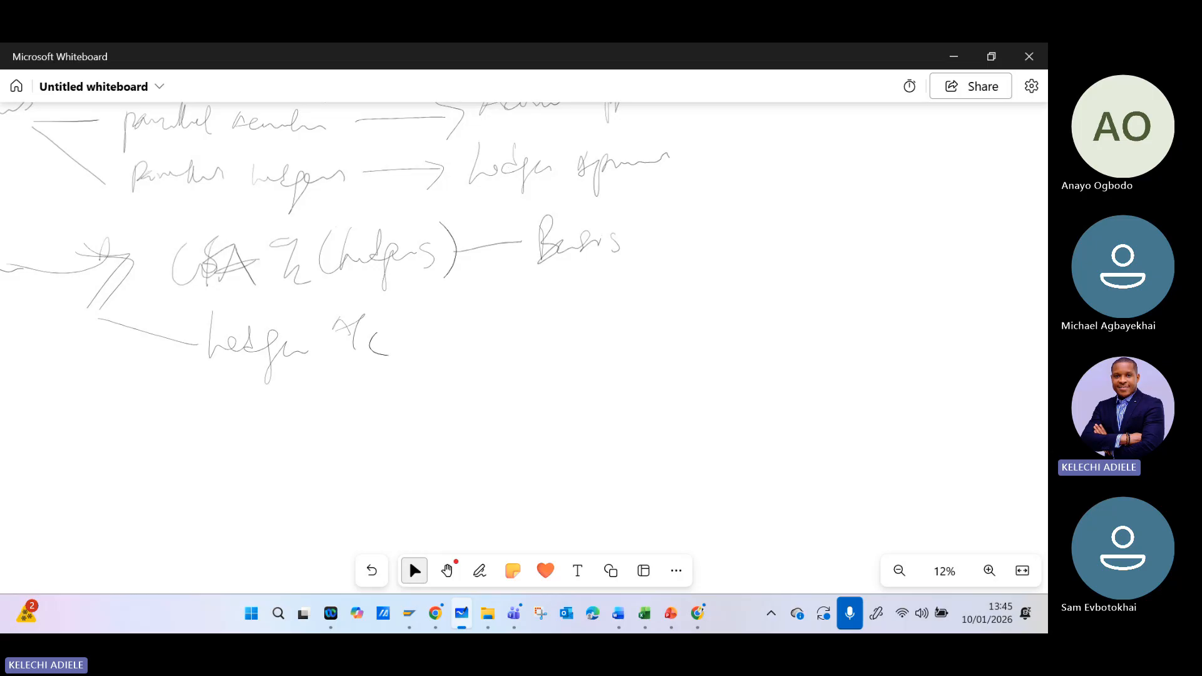
{"action": "left_click_drag", "start_coordinate": [407, 340], "coordinate": [529, 317]}
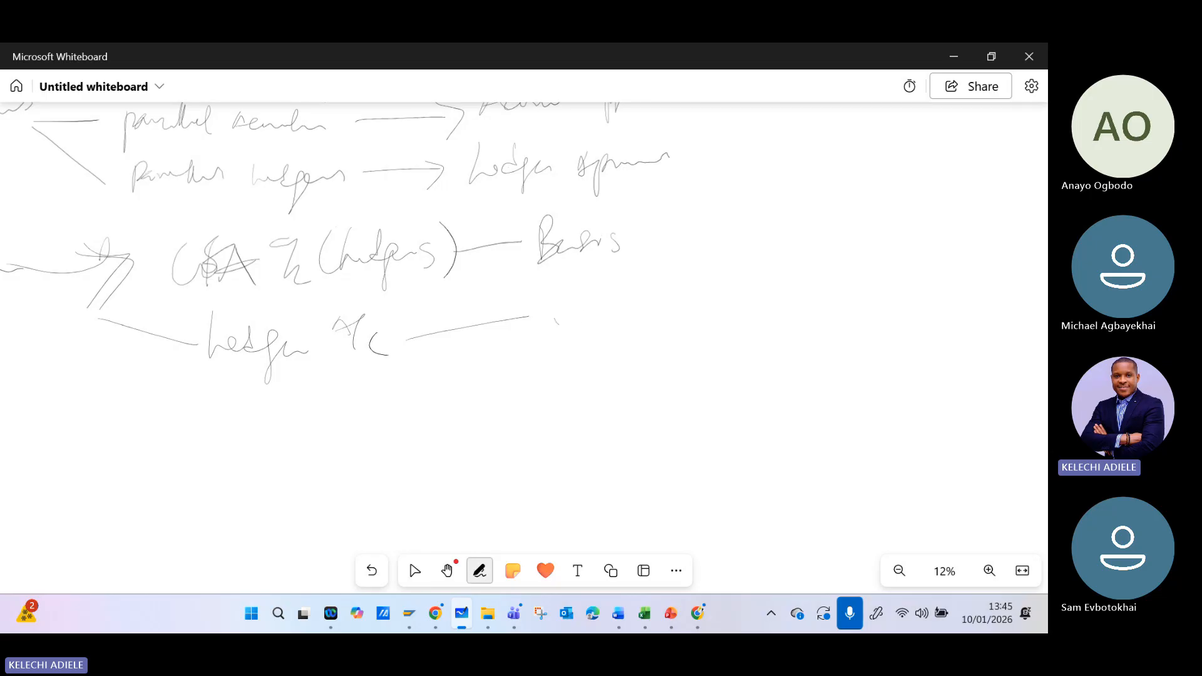
{"action": "mouse_move", "coordinate": [585, 305]}
{"action": "left_mouse_down"}
{"action": "mouse_move", "coordinate": [600, 298]}
{"action": "mouse_move", "coordinate": [598, 337]}
{"action": "mouse_move", "coordinate": [681, 299]}
{"action": "left_mouse_up"}
{"action": "mouse_move", "coordinate": [688, 295]}
{"action": "left_mouse_down"}
{"action": "mouse_move", "coordinate": [710, 313]}
{"action": "mouse_move", "coordinate": [731, 288]}
{"action": "mouse_move", "coordinate": [753, 343]}
{"action": "mouse_move", "coordinate": [786, 302]}
{"action": "left_mouse_up"}
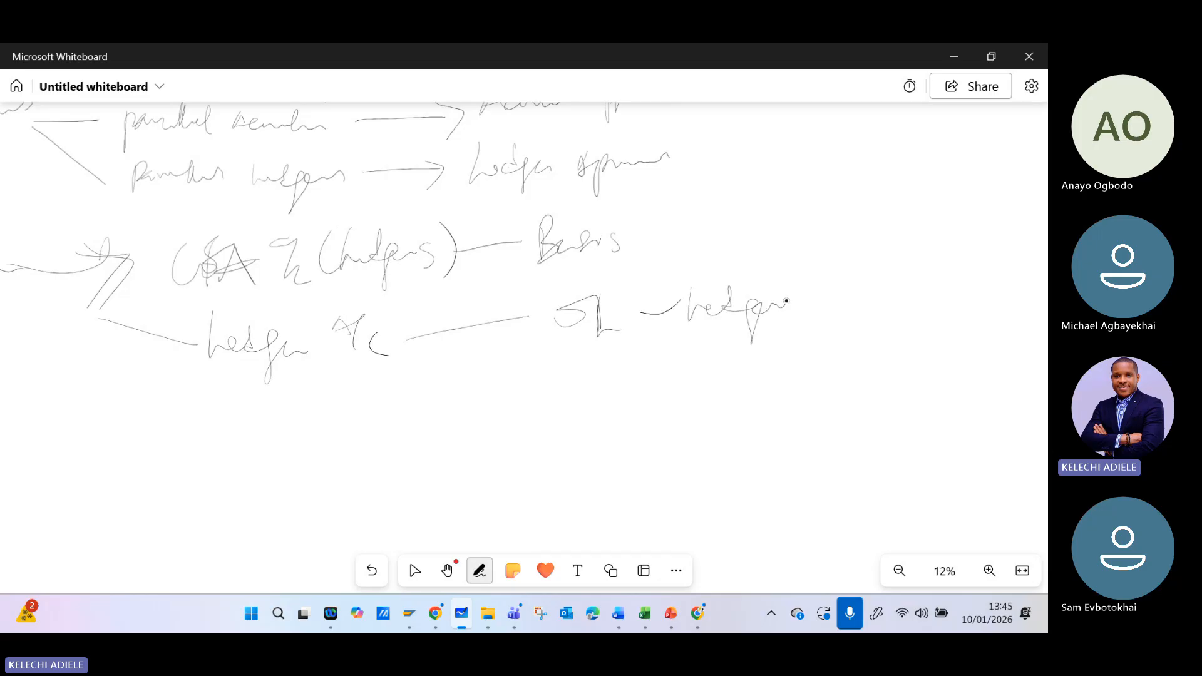
- Add a second branch from "Ledger A/c" to "NL" and label it "Non-Ledger"
{"action": "mouse_move", "coordinate": [414, 348]}
{"action": "left_mouse_down"}
{"action": "mouse_move", "coordinate": [585, 379]}
{"action": "mouse_move", "coordinate": [592, 354]}
{"action": "left_mouse_up"}
{"action": "mouse_move", "coordinate": [607, 351]}
{"action": "left_mouse_down"}
{"action": "mouse_move", "coordinate": [638, 376]}
{"action": "mouse_move", "coordinate": [686, 376]}
{"action": "mouse_move", "coordinate": [726, 343]}
{"action": "mouse_move", "coordinate": [790, 360]}
{"action": "left_mouse_up"}
{"action": "mouse_move", "coordinate": [809, 329]}
{"action": "left_mouse_down"}
{"action": "mouse_move", "coordinate": [808, 360]}
{"action": "mouse_move", "coordinate": [842, 356]}
{"action": "mouse_move", "coordinate": [864, 322]}
{"action": "mouse_move", "coordinate": [859, 385]}
{"action": "mouse_move", "coordinate": [917, 341]}
{"action": "left_mouse_up"}
{"action": "left_click", "coordinate": [414, 570]}
{"action": "left_click", "coordinate": [479, 570]}
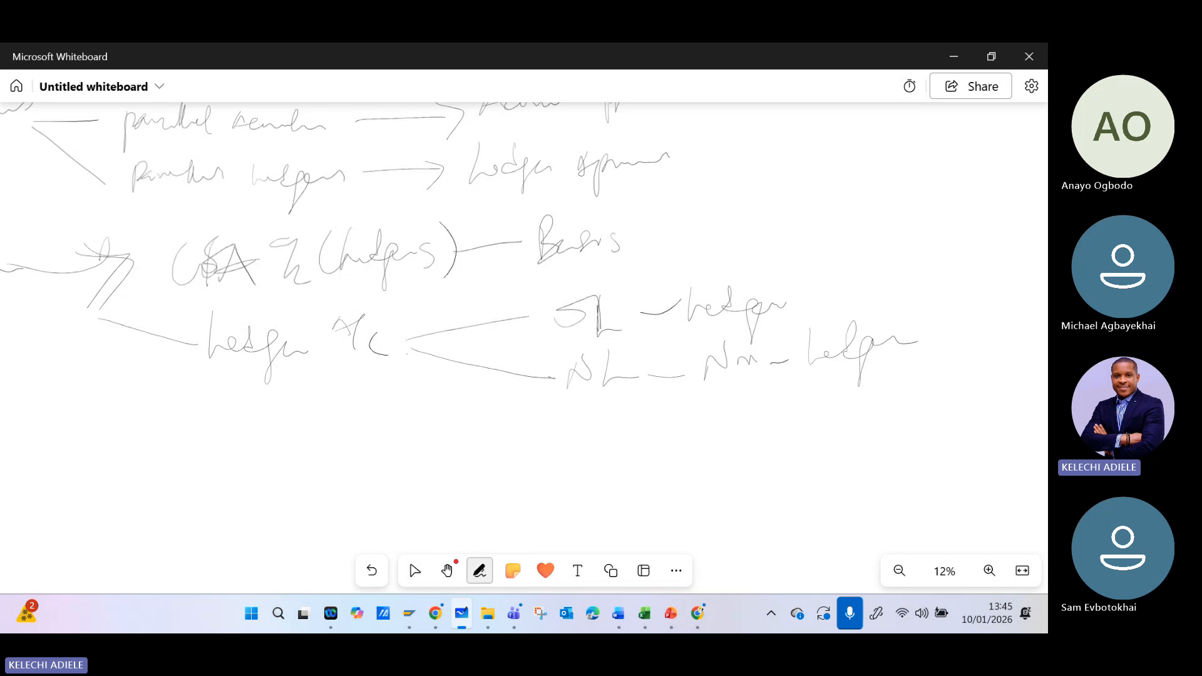
- Add a third branch from "Ledger A/c" to "NG" and rewrite the first ledger code as "0L"
{"action": "mouse_move", "coordinate": [407, 353]}
{"action": "left_mouse_down"}
{"action": "mouse_move", "coordinate": [534, 423]}
{"action": "mouse_move", "coordinate": [581, 410]}
{"action": "mouse_move", "coordinate": [608, 451]}
{"action": "left_mouse_up"}
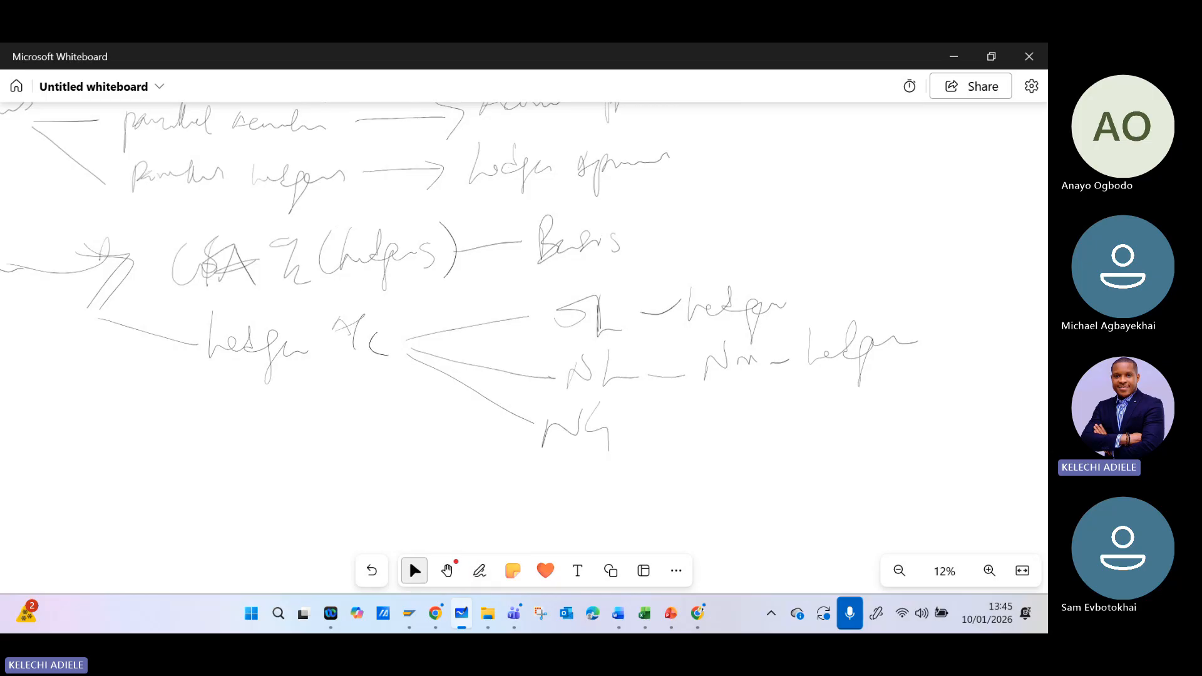
{"action": "left_click", "coordinate": [480, 571]}
{"action": "mouse_move", "coordinate": [599, 297]}
{"action": "left_mouse_down"}
{"action": "mouse_move", "coordinate": [601, 329]}
{"action": "mouse_move", "coordinate": [623, 338]}
{"action": "mouse_move", "coordinate": [566, 328]}
{"action": "left_mouse_up"}
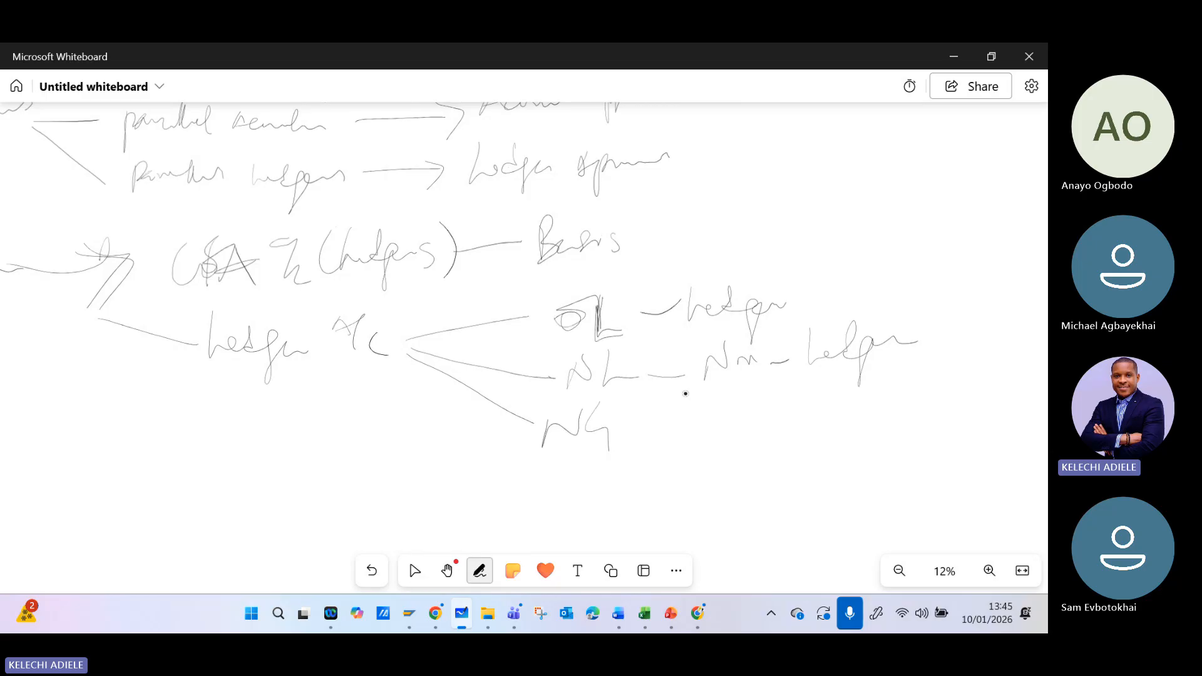
- Rewrite the third ledger code as "EXT" and link it by a line to the label "Extension Ledger"
{"action": "left_click_drag", "start_coordinate": [639, 427], "coordinate": [693, 424]}
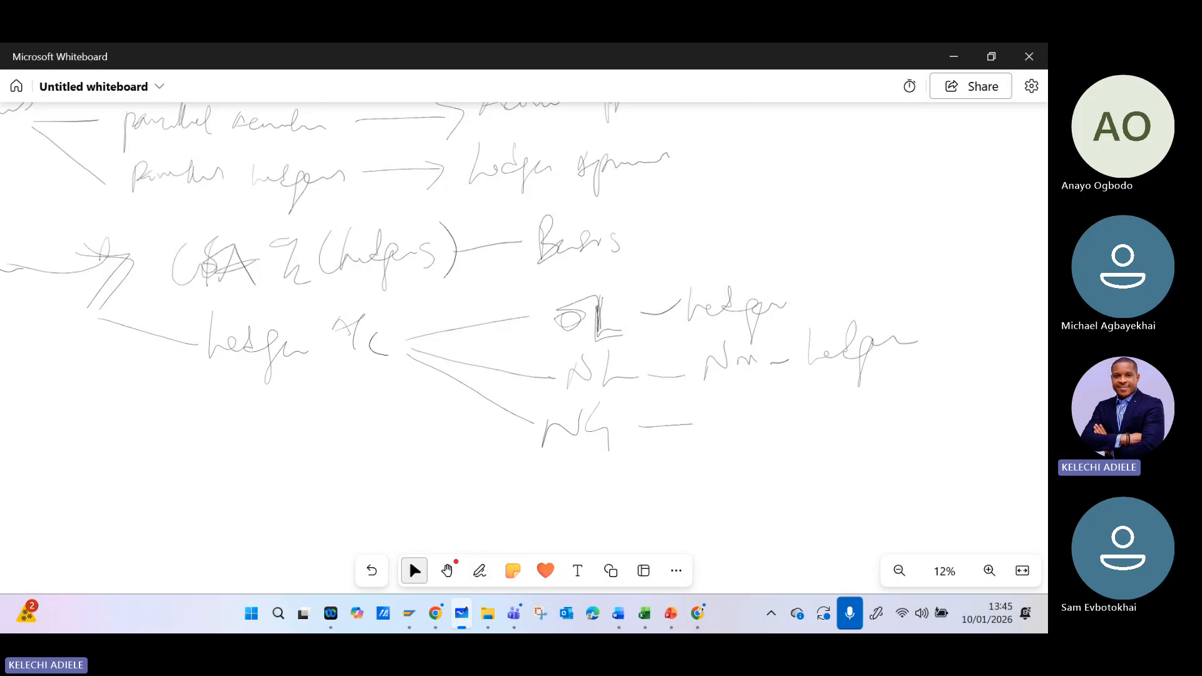
{"action": "mouse_move", "coordinate": [571, 410]}
{"action": "left_mouse_down"}
{"action": "mouse_move", "coordinate": [565, 451]}
{"action": "mouse_move", "coordinate": [587, 445]}
{"action": "left_mouse_up"}
{"action": "mouse_move", "coordinate": [554, 434]}
{"action": "left_mouse_down"}
{"action": "mouse_move", "coordinate": [587, 432]}
{"action": "mouse_move", "coordinate": [583, 446]}
{"action": "mouse_move", "coordinate": [608, 451]}
{"action": "mouse_move", "coordinate": [626, 420]}
{"action": "mouse_move", "coordinate": [579, 448]}
{"action": "mouse_move", "coordinate": [609, 443]}
{"action": "left_mouse_up"}
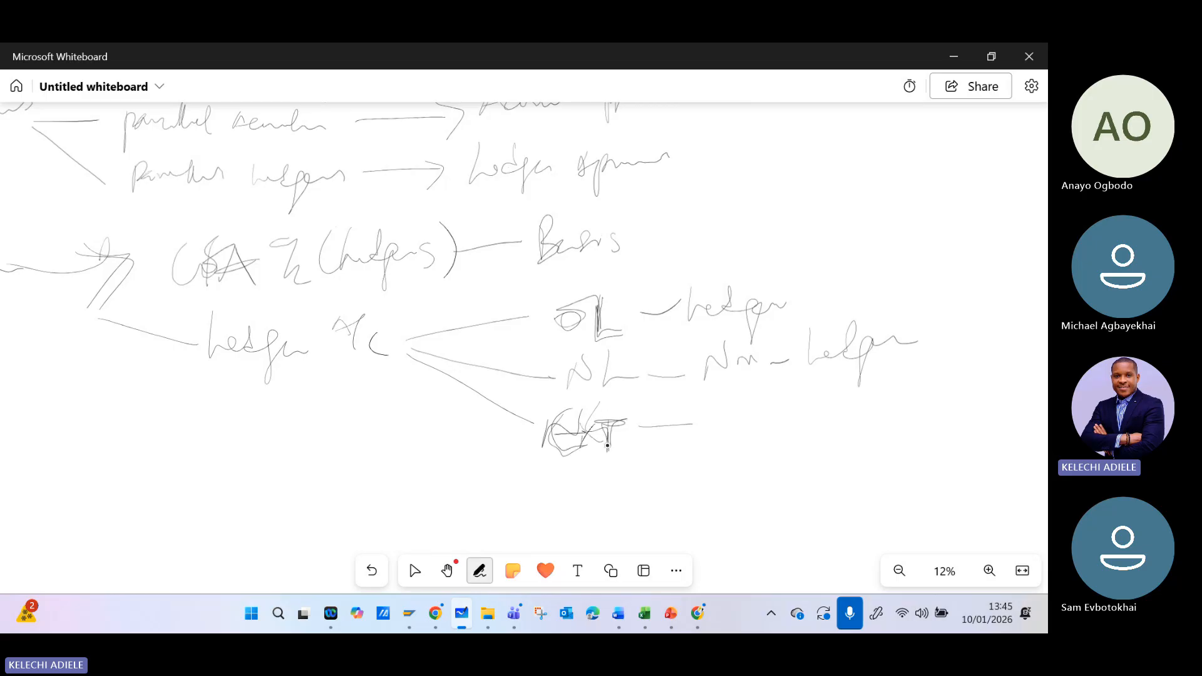
{"action": "mouse_move", "coordinate": [708, 407]}
{"action": "left_mouse_down"}
{"action": "mouse_move", "coordinate": [730, 430]}
{"action": "mouse_move", "coordinate": [745, 407]}
{"action": "mouse_move", "coordinate": [759, 432]}
{"action": "mouse_move", "coordinate": [820, 437]}
{"action": "mouse_move", "coordinate": [880, 401]}
{"action": "mouse_move", "coordinate": [890, 449]}
{"action": "mouse_move", "coordinate": [924, 419]}
{"action": "mouse_move", "coordinate": [950, 418]}
{"action": "left_mouse_up"}
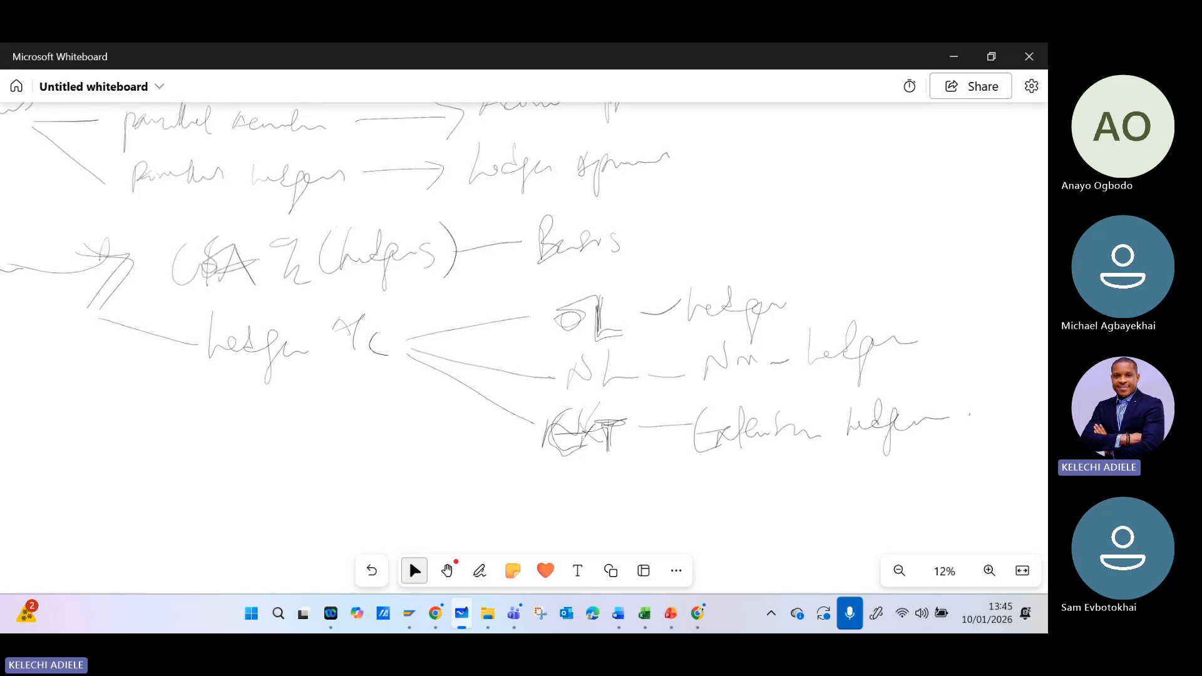
- Draw two diverging branches from "Basis" and label the upper one "Group A" with "IFRS principle" in brackets
{"action": "scroll", "coordinate": [389, 325], "scroll_direction": "down", "scroll_amount": 3}
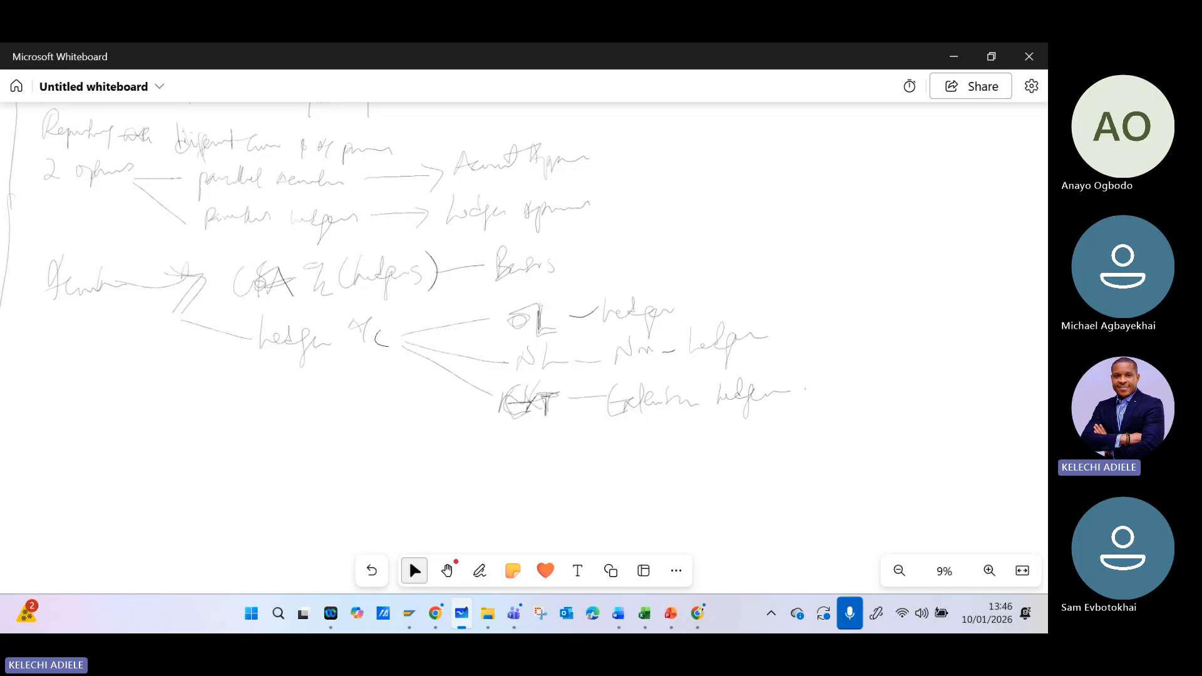
{"action": "left_click_drag", "start_coordinate": [565, 256], "coordinate": [722, 178]}
{"action": "left_click_drag", "start_coordinate": [560, 257], "coordinate": [739, 267]}
{"action": "mouse_move", "coordinate": [747, 142]}
{"action": "left_mouse_down"}
{"action": "mouse_move", "coordinate": [748, 191]}
{"action": "mouse_move", "coordinate": [781, 166]}
{"action": "mouse_move", "coordinate": [876, 155]}
{"action": "left_mouse_up"}
{"action": "mouse_move", "coordinate": [850, 145]}
{"action": "left_mouse_down"}
{"action": "mouse_move", "coordinate": [835, 177]}
{"action": "mouse_move", "coordinate": [867, 175]}
{"action": "left_mouse_up"}
{"action": "left_click_drag", "start_coordinate": [915, 129], "coordinate": [916, 175]}
{"action": "mouse_move", "coordinate": [939, 144]}
{"action": "left_mouse_down"}
{"action": "mouse_move", "coordinate": [935, 170]}
{"action": "mouse_move", "coordinate": [990, 135]}
{"action": "mouse_move", "coordinate": [994, 155]}
{"action": "left_mouse_up"}
{"action": "mouse_move", "coordinate": [930, 177]}
{"action": "left_mouse_down"}
{"action": "mouse_move", "coordinate": [923, 213]}
{"action": "mouse_move", "coordinate": [981, 183]}
{"action": "mouse_move", "coordinate": [1014, 187]}
{"action": "left_mouse_up"}
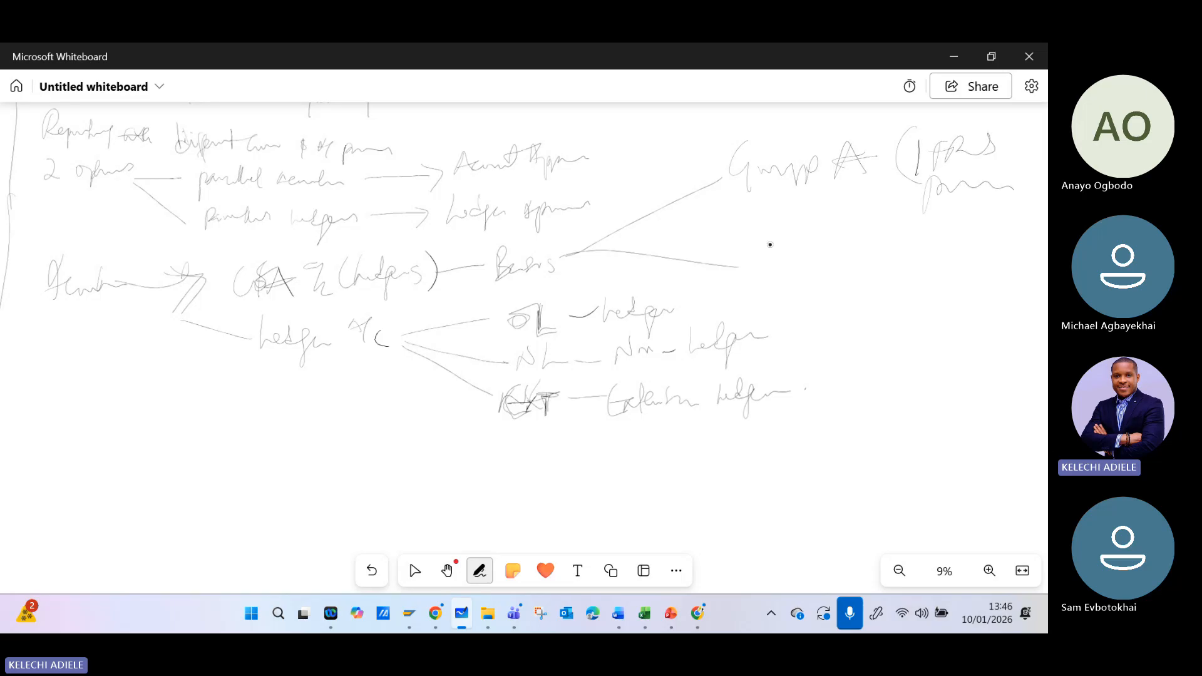
- Label the lower branch from "Basis" as "Group B (GAAP)"
{"action": "mouse_move", "coordinate": [760, 226]}
{"action": "left_mouse_down"}
{"action": "mouse_move", "coordinate": [755, 266]}
{"action": "mouse_move", "coordinate": [839, 244]}
{"action": "mouse_move", "coordinate": [864, 269]}
{"action": "left_mouse_up"}
{"action": "left_click_drag", "start_coordinate": [920, 222], "coordinate": [918, 283]}
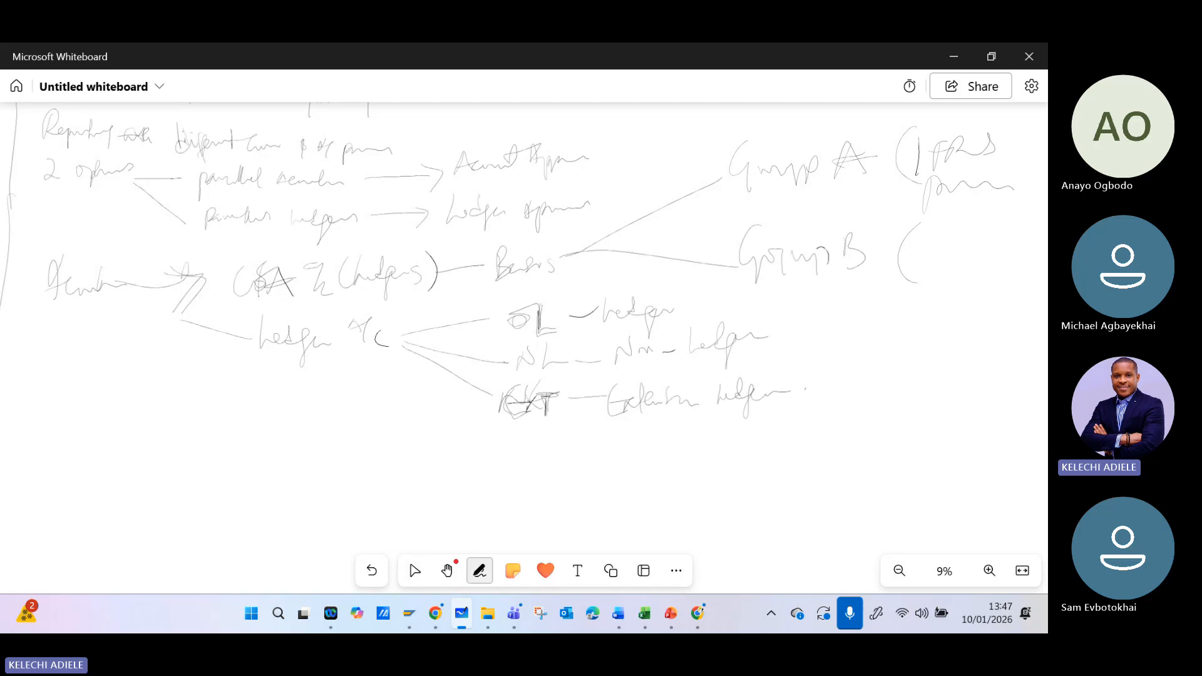
{"action": "mouse_move", "coordinate": [938, 226]}
{"action": "left_mouse_down"}
{"action": "mouse_move", "coordinate": [933, 257]}
{"action": "mouse_move", "coordinate": [951, 244]}
{"action": "left_mouse_up"}
{"action": "left_click_drag", "start_coordinate": [939, 257], "coordinate": [994, 236]}
{"action": "mouse_move", "coordinate": [991, 212]}
{"action": "left_mouse_down"}
{"action": "mouse_move", "coordinate": [1024, 230]}
{"action": "mouse_move", "coordinate": [1005, 274]}
{"action": "left_mouse_up"}
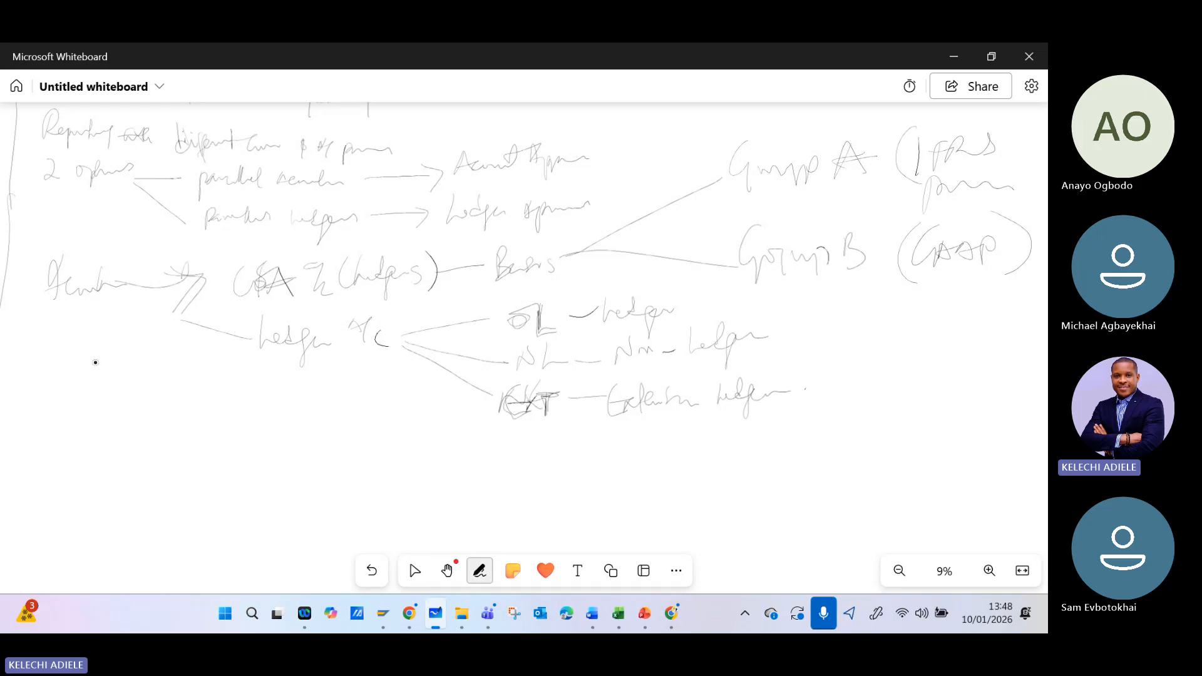
- Write "Ledger Based Approach" on three lines beneath "Accounts"
{"action": "mouse_move", "coordinate": [69, 330]}
{"action": "left_mouse_down"}
{"action": "mouse_move", "coordinate": [100, 362]}
{"action": "mouse_move", "coordinate": [119, 342]}
{"action": "mouse_move", "coordinate": [182, 343]}
{"action": "left_mouse_up"}
{"action": "mouse_move", "coordinate": [88, 376]}
{"action": "left_mouse_down"}
{"action": "mouse_move", "coordinate": [94, 403]}
{"action": "mouse_move", "coordinate": [182, 350]}
{"action": "mouse_move", "coordinate": [193, 369]}
{"action": "left_mouse_up"}
{"action": "mouse_move", "coordinate": [117, 435]}
{"action": "left_mouse_down"}
{"action": "mouse_move", "coordinate": [227, 371]}
{"action": "mouse_move", "coordinate": [254, 379]}
{"action": "left_mouse_up"}
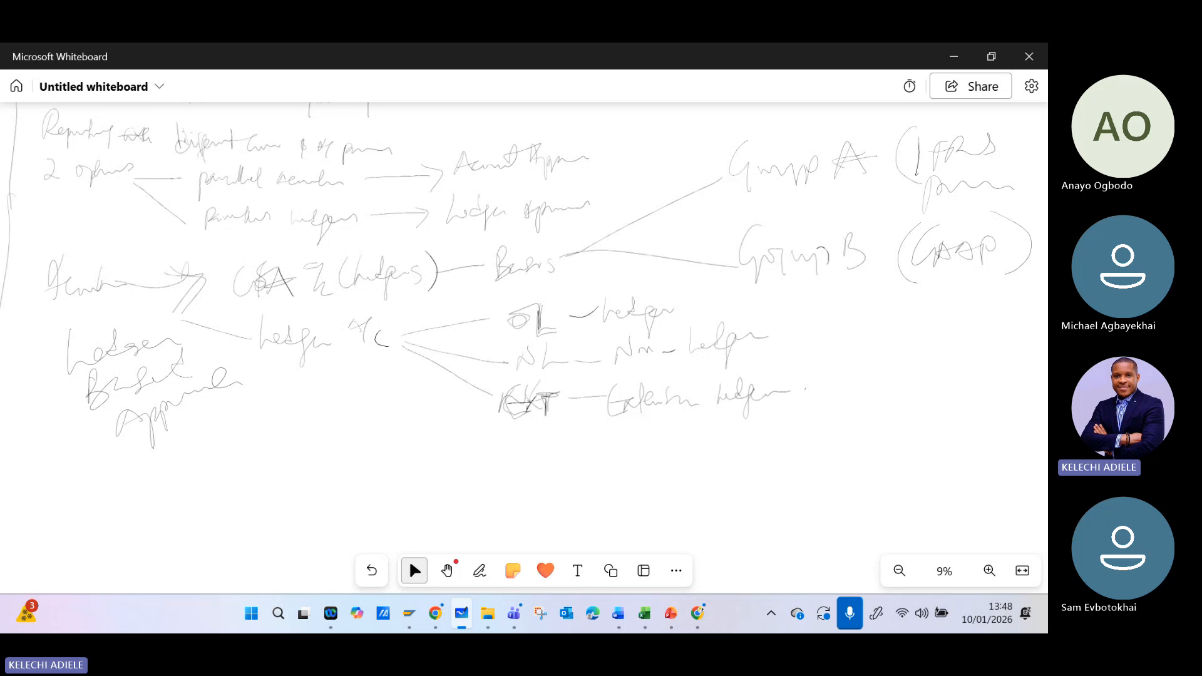
- Add "(Leading)" after the 0L "Ledger" label and draw a long horizontal line separating the Basis groups from the ledger types
{"action": "mouse_move", "coordinate": [696, 280]}
{"action": "left_mouse_down"}
{"action": "mouse_move", "coordinate": [686, 326]}
{"action": "mouse_move", "coordinate": [735, 305]}
{"action": "mouse_move", "coordinate": [749, 279]}
{"action": "mouse_move", "coordinate": [790, 326]}
{"action": "left_mouse_up"}
{"action": "left_click_drag", "start_coordinate": [795, 283], "coordinate": [790, 322]}
{"action": "left_click_drag", "start_coordinate": [433, 293], "coordinate": [1030, 281]}
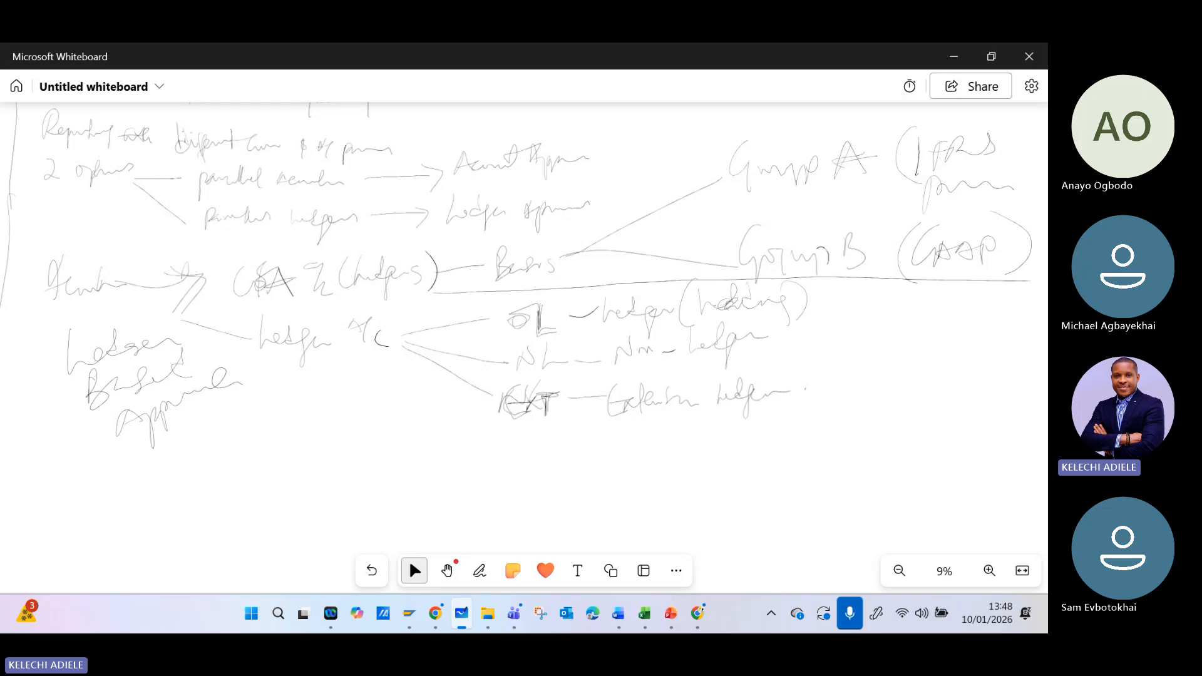
- Draw a line from the "Ledger (Leading)" label and write "IFRS" at its end
{"action": "mouse_move", "coordinate": [811, 309]}
{"action": "left_mouse_down"}
{"action": "mouse_move", "coordinate": [890, 308]}
{"action": "mouse_move", "coordinate": [935, 325]}
{"action": "mouse_move", "coordinate": [958, 288]}
{"action": "left_mouse_up"}
{"action": "left_click_drag", "start_coordinate": [931, 306], "coordinate": [952, 313]}
{"action": "left_click_drag", "start_coordinate": [957, 296], "coordinate": [979, 315]}
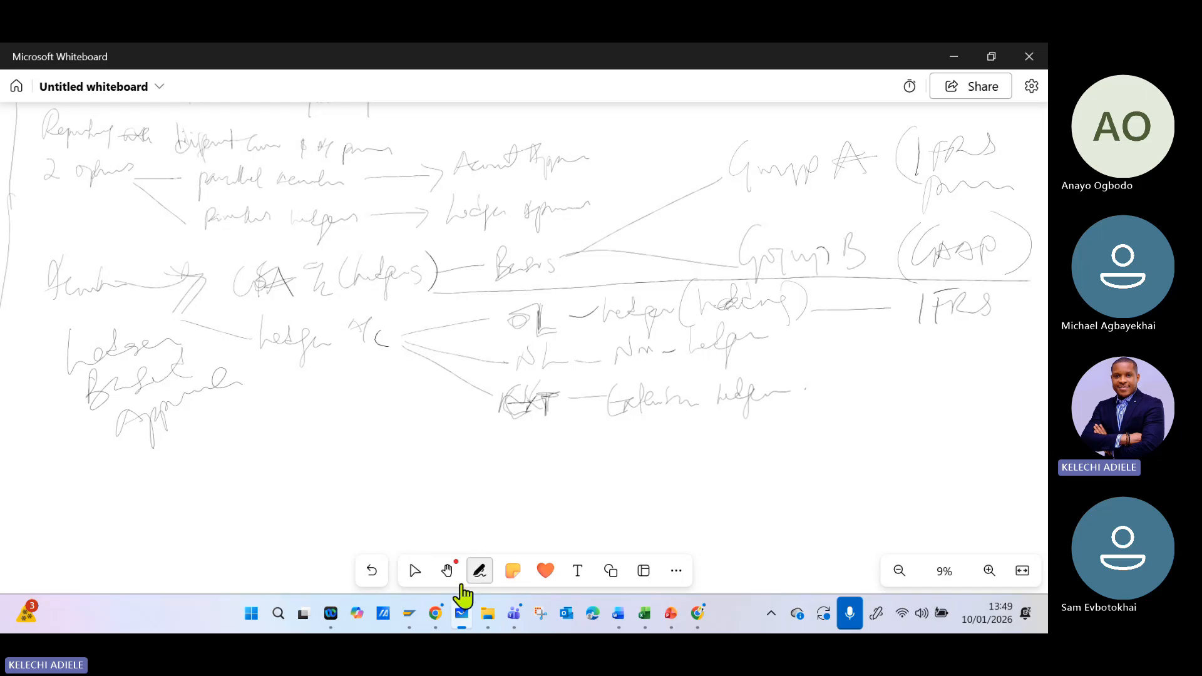
- Remove the "IFRS" text at the end of the leading ledger's line, undoing strokes and erasing the rest
{"action": "left_click", "coordinate": [373, 572]}
{"action": "left_click", "coordinate": [479, 571]}
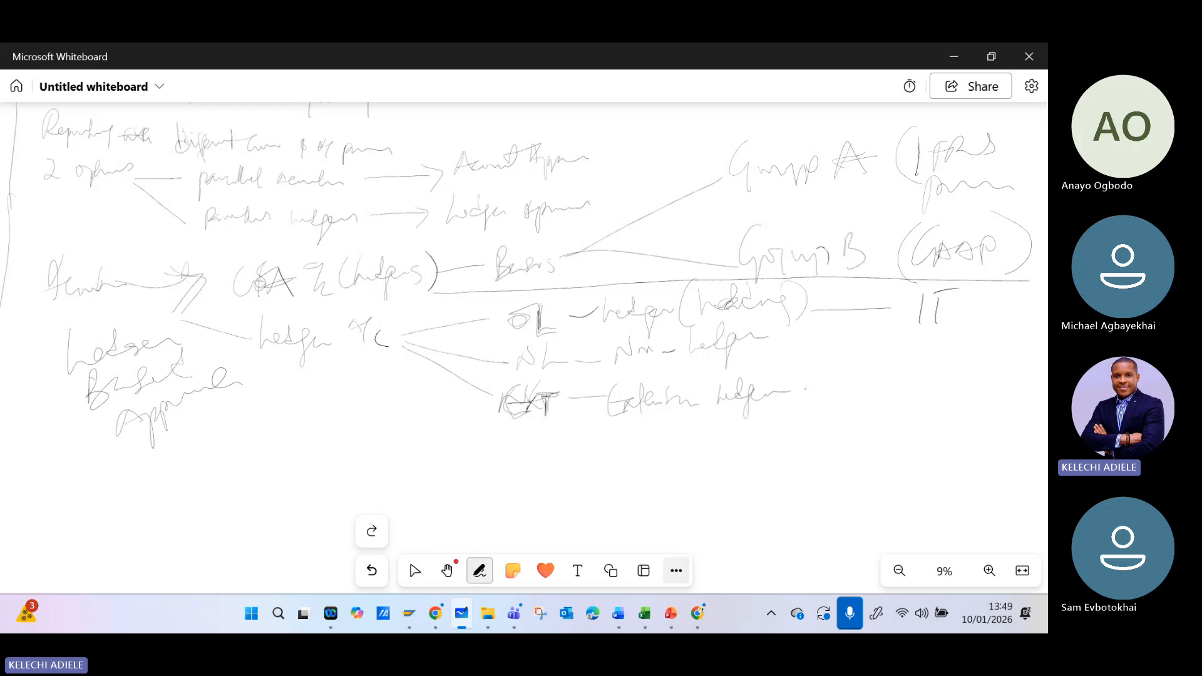
{"action": "left_click", "coordinate": [676, 571]}
{"action": "left_click", "coordinate": [414, 570]}
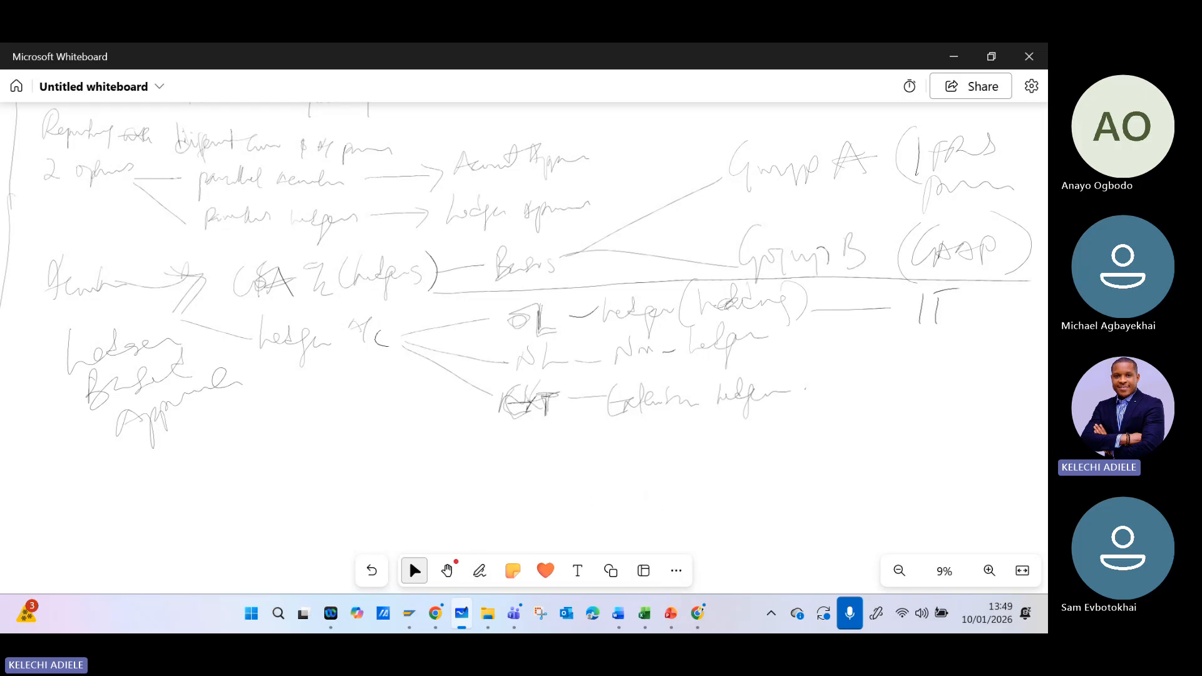
{"action": "left_click", "coordinate": [477, 573]}
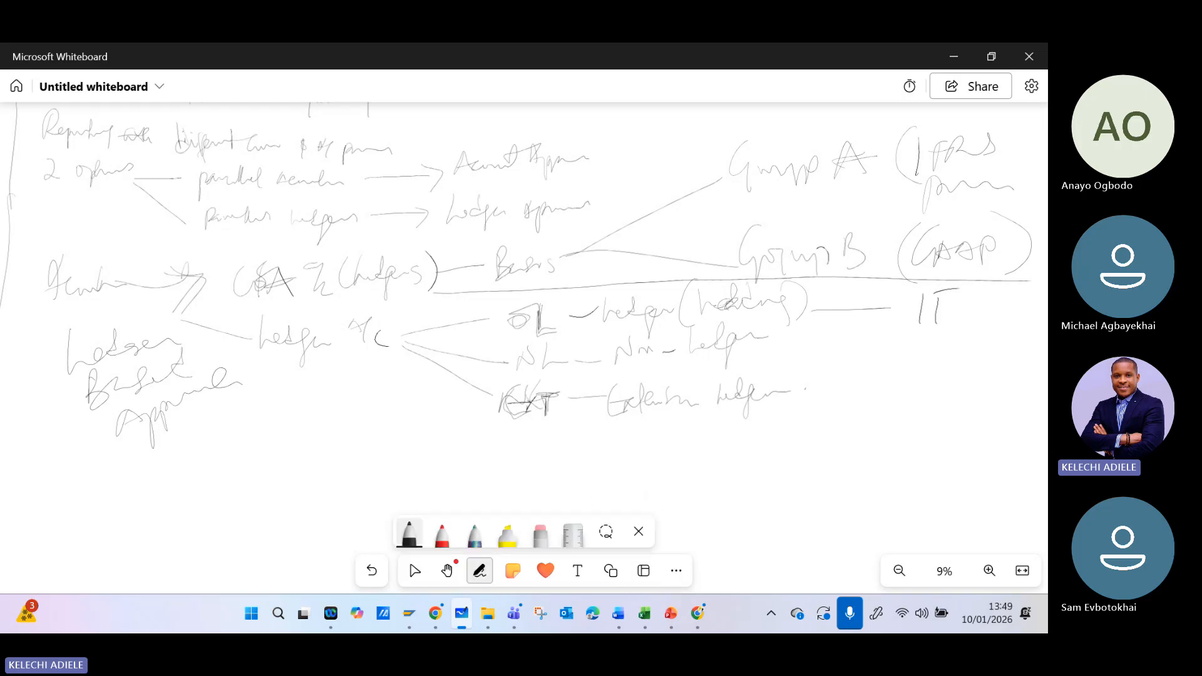
{"action": "left_click", "coordinate": [507, 532]}
{"action": "left_click", "coordinate": [539, 532]}
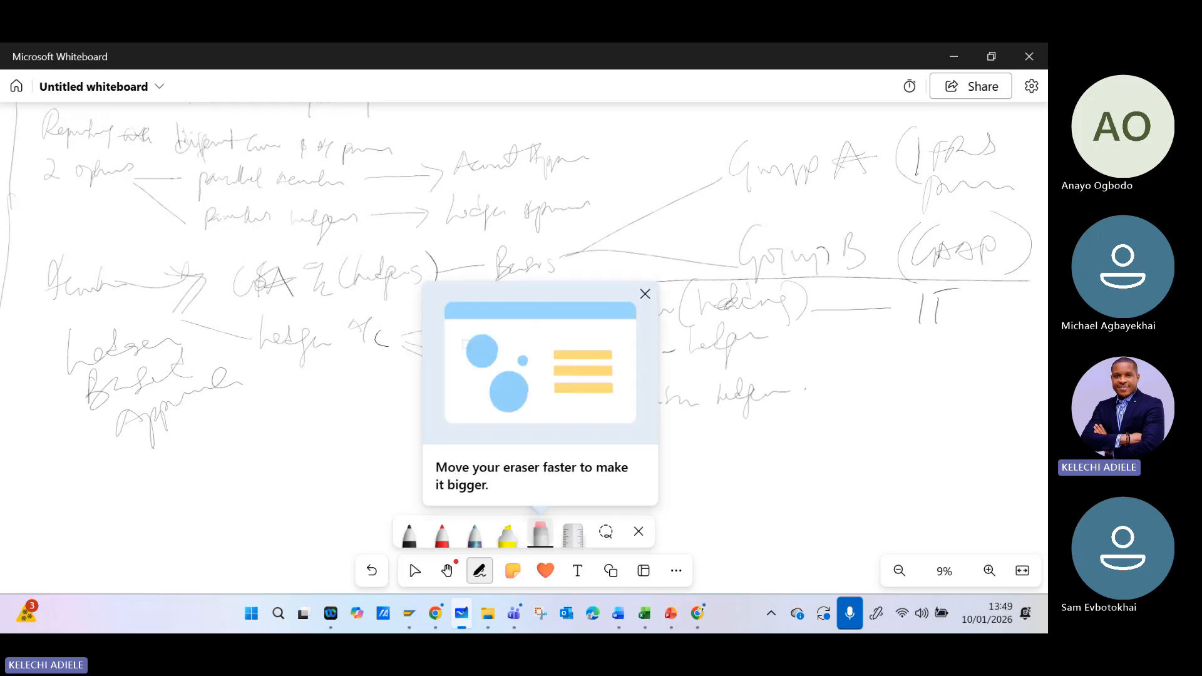
{"action": "left_click_drag", "start_coordinate": [833, 342], "coordinate": [929, 313]}
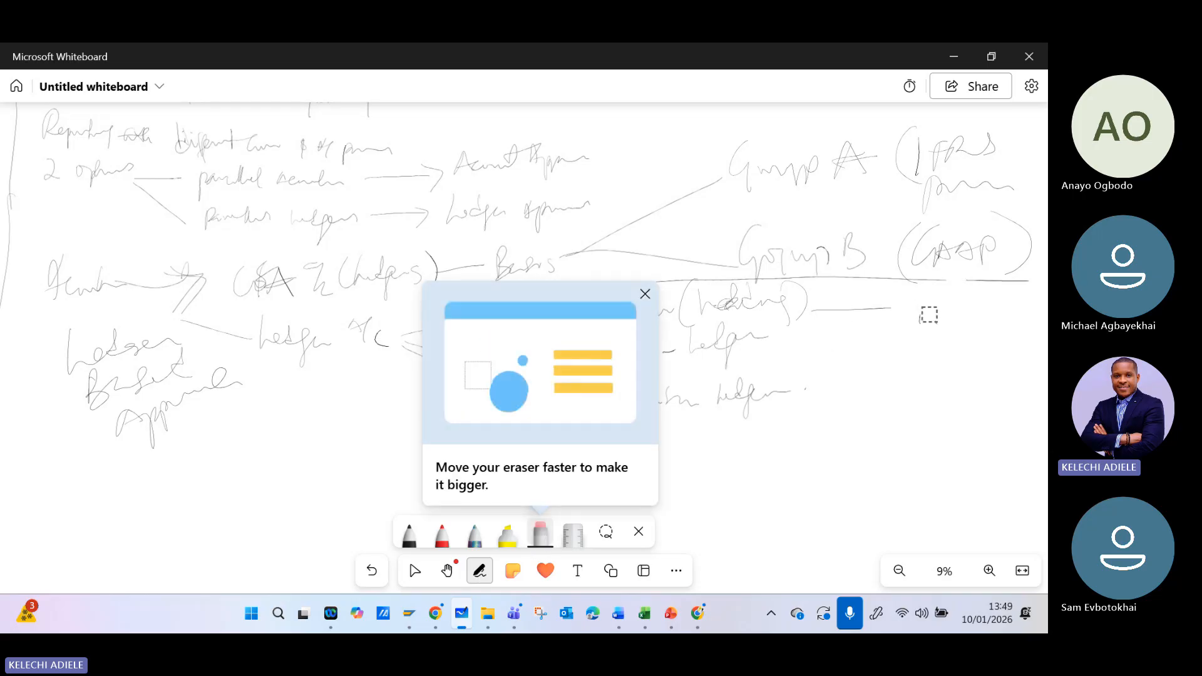
- Write "GAAP (US)" with the black pen at the end of the leading ledger's line
{"action": "left_click", "coordinate": [410, 534]}
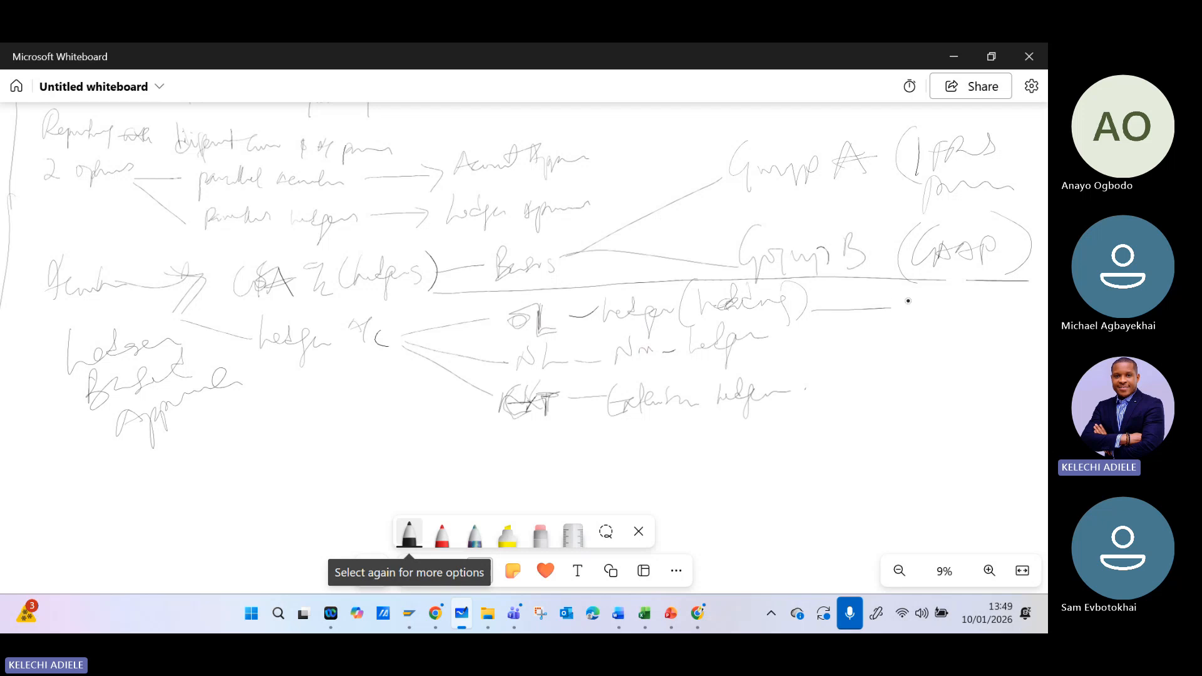
{"action": "mouse_move", "coordinate": [909, 296]}
{"action": "left_mouse_down"}
{"action": "mouse_move", "coordinate": [924, 285]}
{"action": "mouse_move", "coordinate": [978, 313]}
{"action": "mouse_move", "coordinate": [991, 295]}
{"action": "left_mouse_up"}
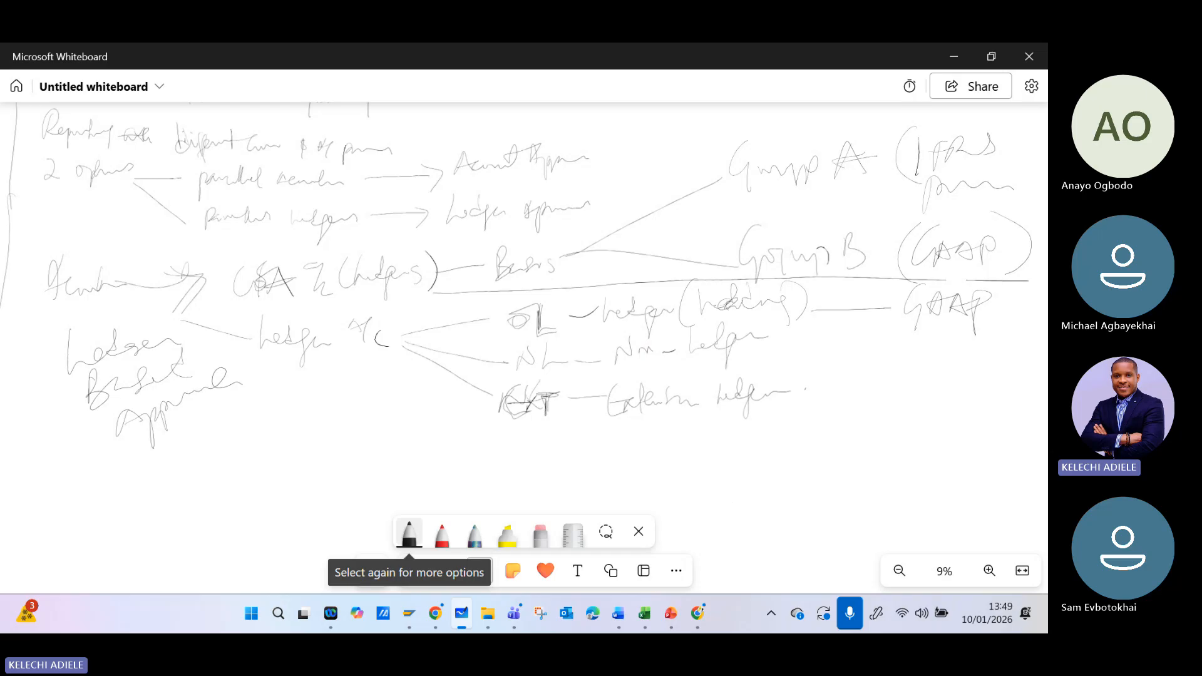
{"action": "left_click_drag", "start_coordinate": [995, 299], "coordinate": [1026, 343]}
- Draw a curly bracket around the non-leading and extension ledger labels with an arrow pointing outward
{"action": "mouse_move", "coordinate": [782, 323]}
{"action": "left_mouse_down"}
{"action": "mouse_move", "coordinate": [830, 338]}
{"action": "mouse_move", "coordinate": [842, 394]}
{"action": "mouse_move", "coordinate": [790, 431]}
{"action": "left_mouse_up"}
{"action": "left_click_drag", "start_coordinate": [837, 381], "coordinate": [881, 374]}
{"action": "mouse_move", "coordinate": [869, 362]}
{"action": "left_mouse_down"}
{"action": "mouse_move", "coordinate": [888, 370]}
{"action": "mouse_move", "coordinate": [873, 401]}
{"action": "left_mouse_up"}
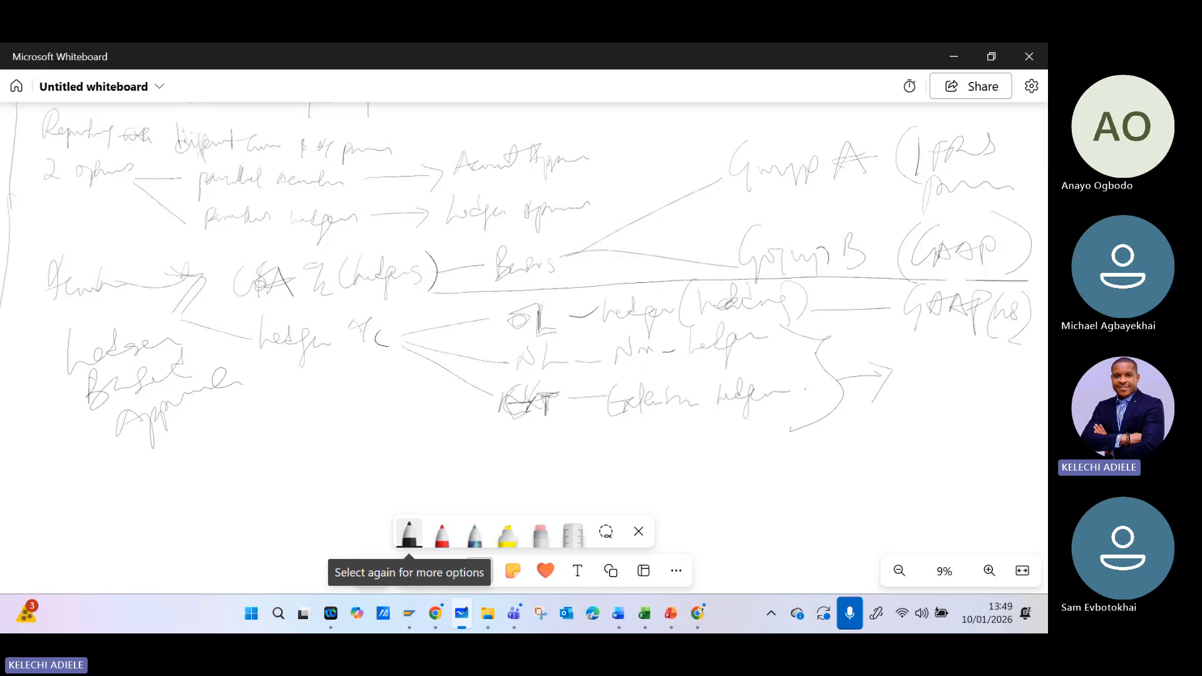
- Write "IFRS" below "GAAP (US)" and add a country note in brackets beneath it
{"action": "mouse_move", "coordinate": [917, 359]}
{"action": "left_mouse_down"}
{"action": "mouse_move", "coordinate": [924, 398]}
{"action": "mouse_move", "coordinate": [957, 353]}
{"action": "left_mouse_up"}
{"action": "mouse_move", "coordinate": [925, 368]}
{"action": "left_mouse_down"}
{"action": "mouse_move", "coordinate": [982, 368]}
{"action": "mouse_move", "coordinate": [927, 442]}
{"action": "left_mouse_up"}
{"action": "mouse_move", "coordinate": [933, 402]}
{"action": "left_mouse_down"}
{"action": "mouse_move", "coordinate": [937, 424]}
{"action": "mouse_move", "coordinate": [967, 399]}
{"action": "mouse_move", "coordinate": [1003, 404]}
{"action": "mouse_move", "coordinate": [1005, 435]}
{"action": "mouse_move", "coordinate": [939, 441]}
{"action": "mouse_move", "coordinate": [960, 436]}
{"action": "mouse_move", "coordinate": [966, 449]}
{"action": "left_mouse_up"}
{"action": "mouse_move", "coordinate": [973, 429]}
{"action": "left_mouse_down"}
{"action": "mouse_move", "coordinate": [974, 451]}
{"action": "mouse_move", "coordinate": [1025, 405]}
{"action": "left_mouse_up"}
{"action": "left_click_drag", "start_coordinate": [1008, 409], "coordinate": [998, 461]}
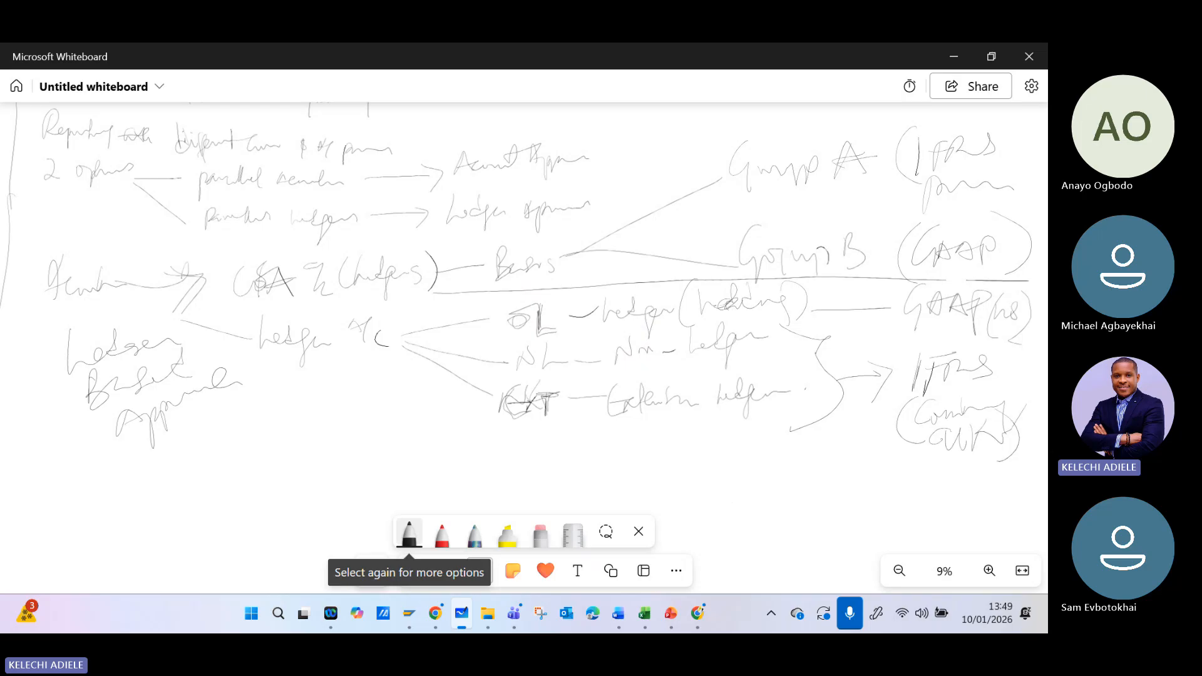
- Erase the curly bracket and arrow beside the non-leading and extension ledger labels
{"action": "left_click", "coordinate": [540, 534]}
{"action": "mouse_move", "coordinate": [859, 380]}
{"action": "left_mouse_down"}
{"action": "mouse_move", "coordinate": [810, 386]}
{"action": "mouse_move", "coordinate": [870, 373]}
{"action": "mouse_move", "coordinate": [879, 383]}
{"action": "left_mouse_up"}
{"action": "mouse_move", "coordinate": [814, 424]}
{"action": "left_mouse_down"}
{"action": "mouse_move", "coordinate": [805, 367]}
{"action": "mouse_move", "coordinate": [837, 351]}
{"action": "mouse_move", "coordinate": [839, 422]}
{"action": "left_mouse_up"}
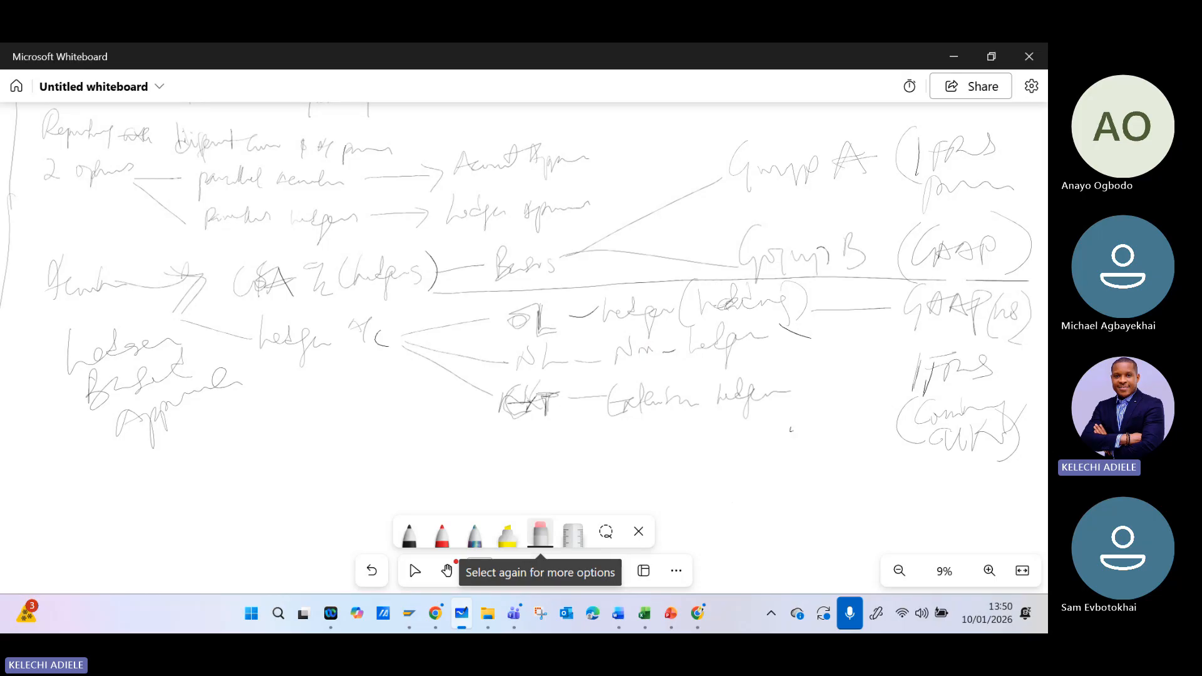
{"action": "left_click", "coordinate": [792, 333]}
- Draw a black arrow from "Non-Ledger" to "IFRS" and add an arrowhead to the leading ledger's line at "GAAP (US)"
{"action": "left_click", "coordinate": [408, 534]}
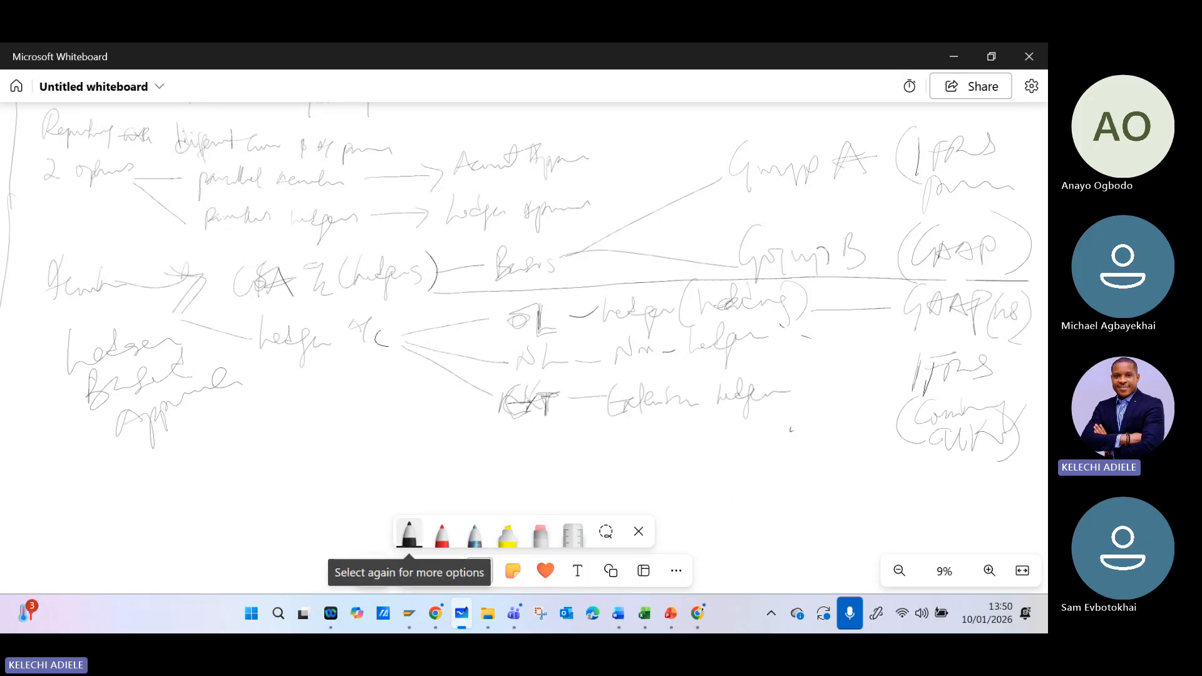
{"action": "mouse_move", "coordinate": [791, 333]}
{"action": "left_mouse_down"}
{"action": "mouse_move", "coordinate": [905, 364]}
{"action": "mouse_move", "coordinate": [880, 372]}
{"action": "left_mouse_up"}
{"action": "left_click_drag", "start_coordinate": [882, 300], "coordinate": [882, 316]}
- Write "(IFRS)" beneath the "Extension Ledger" label
{"action": "mouse_move", "coordinate": [705, 418]}
{"action": "left_mouse_down"}
{"action": "mouse_move", "coordinate": [710, 466]}
{"action": "mouse_move", "coordinate": [727, 468]}
{"action": "left_mouse_up"}
{"action": "mouse_move", "coordinate": [747, 427]}
{"action": "left_mouse_down"}
{"action": "mouse_move", "coordinate": [745, 457]}
{"action": "mouse_move", "coordinate": [760, 452]}
{"action": "left_mouse_up"}
{"action": "mouse_move", "coordinate": [777, 416]}
{"action": "left_mouse_down"}
{"action": "mouse_move", "coordinate": [758, 424]}
{"action": "mouse_move", "coordinate": [746, 461]}
{"action": "left_mouse_up"}
{"action": "mouse_move", "coordinate": [742, 421]}
{"action": "left_mouse_down"}
{"action": "mouse_move", "coordinate": [775, 414]}
{"action": "mouse_move", "coordinate": [788, 441]}
{"action": "mouse_move", "coordinate": [815, 446]}
{"action": "left_mouse_up"}
{"action": "left_click_drag", "start_coordinate": [814, 404], "coordinate": [825, 460]}
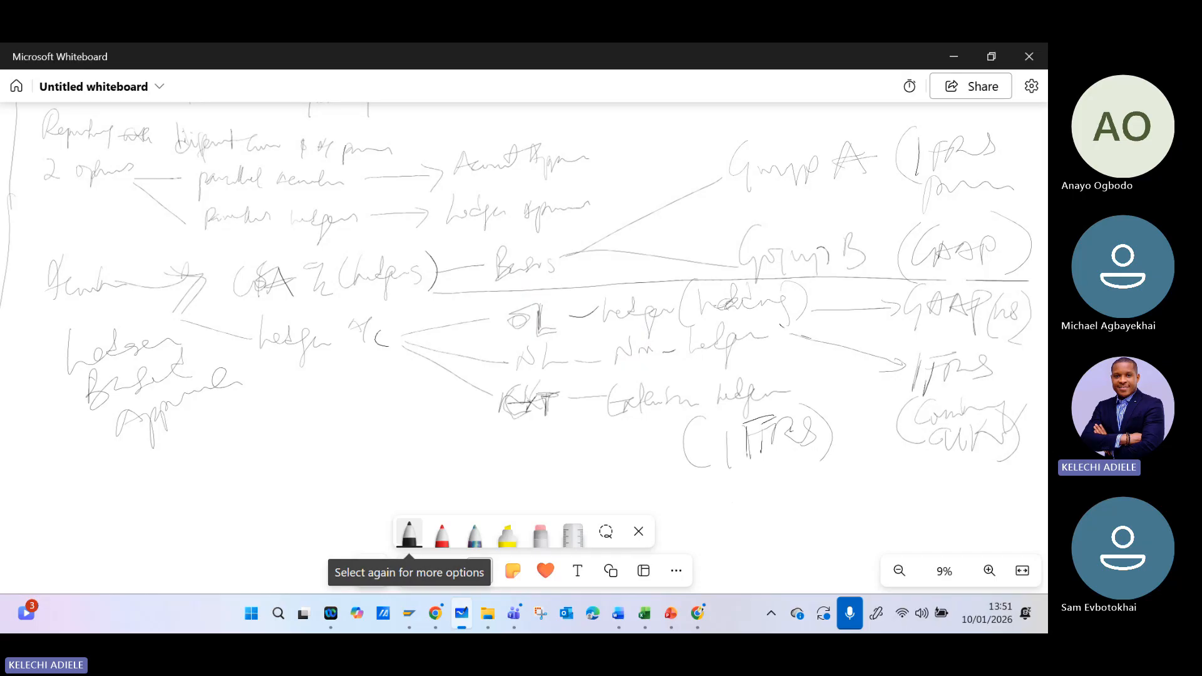
- Check the parallel accounting settings in SAP, then draw a dividing line on the whiteboard above the ledger-based approach section
{"action": "left_click", "coordinate": [410, 614]}
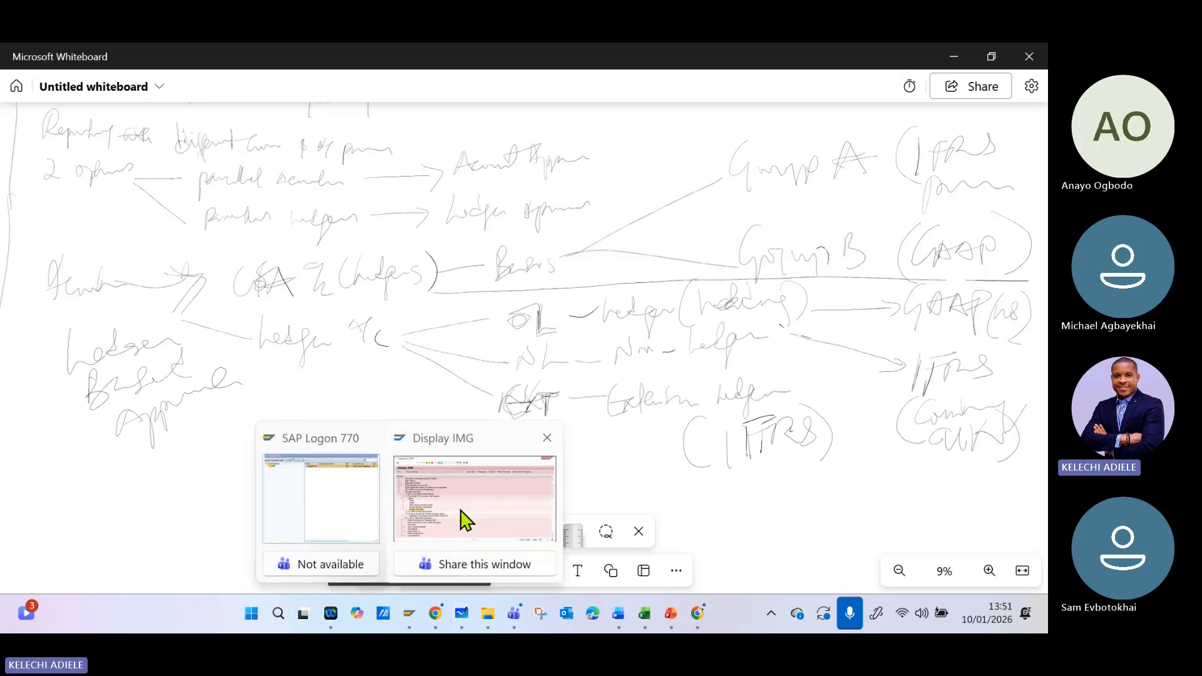
{"action": "left_click", "coordinate": [464, 520]}
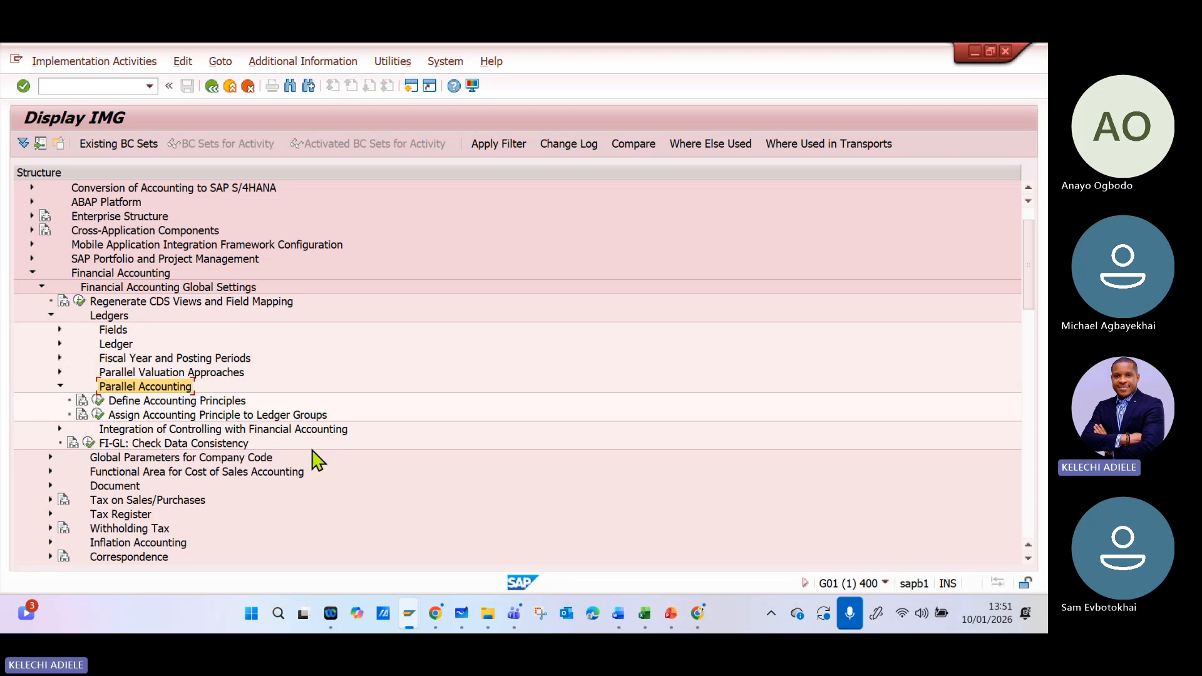
{"action": "left_click", "coordinate": [461, 613]}
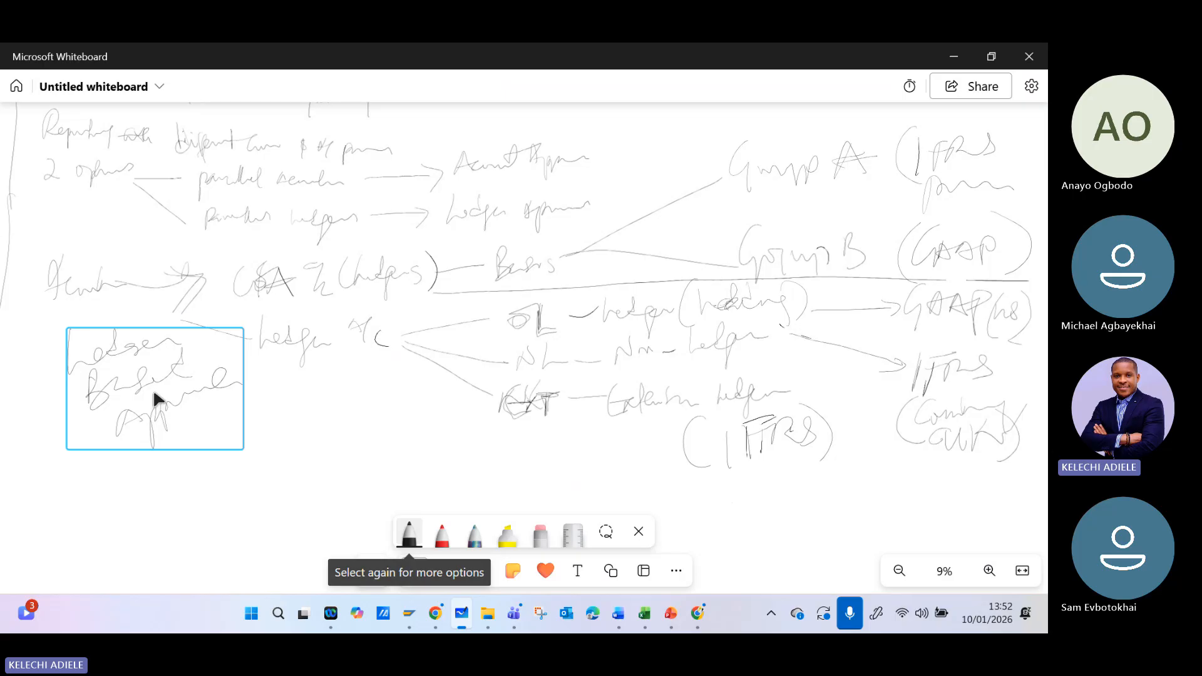
{"action": "left_click_drag", "start_coordinate": [57, 319], "coordinate": [563, 286]}
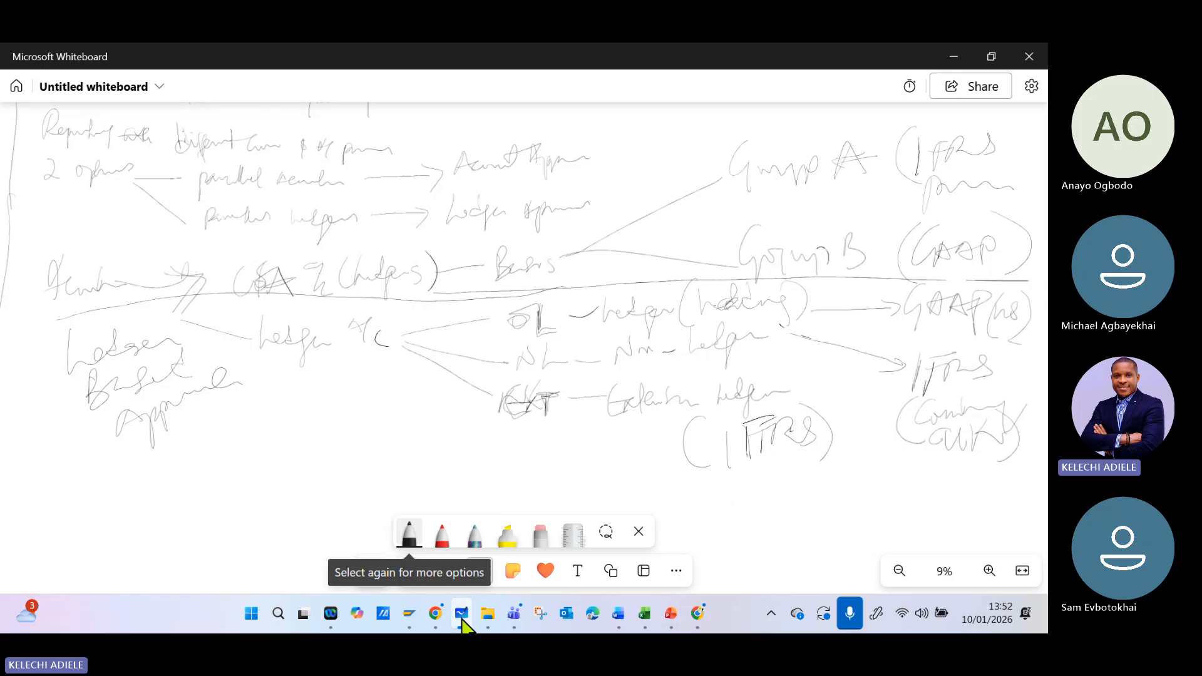
- Switch to SAP, open the Define Accounting Principles activity and browse the existing principles
{"action": "mouse_move", "coordinate": [409, 613]}
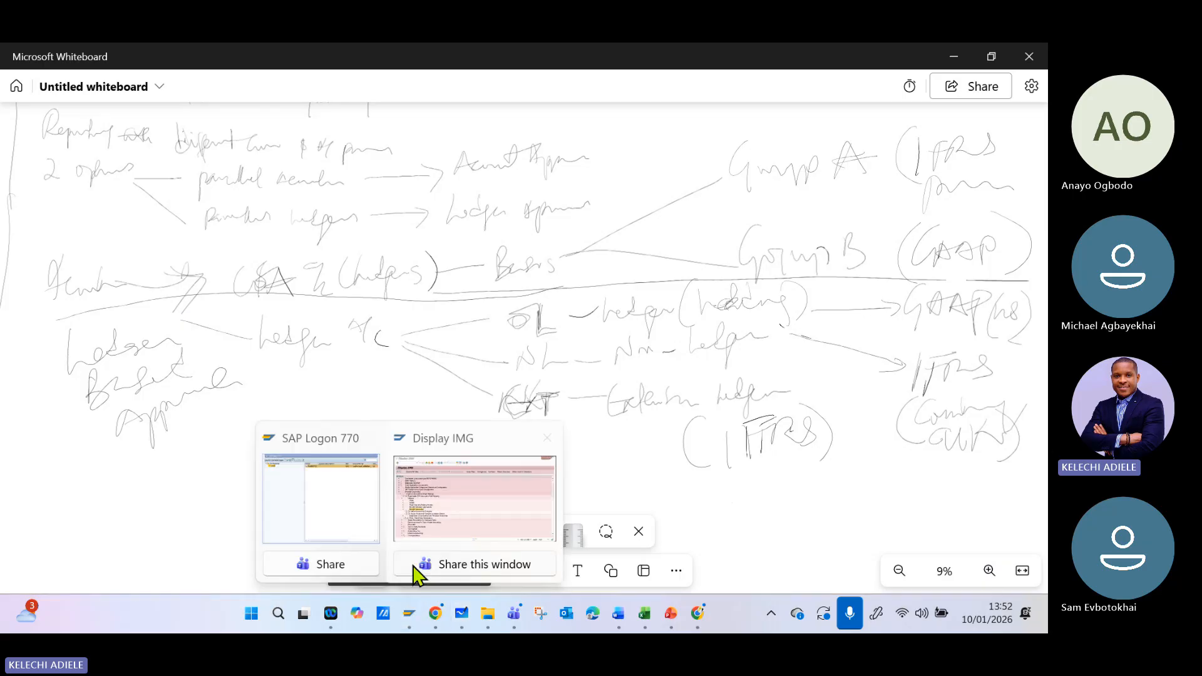
{"action": "left_click", "coordinate": [416, 522]}
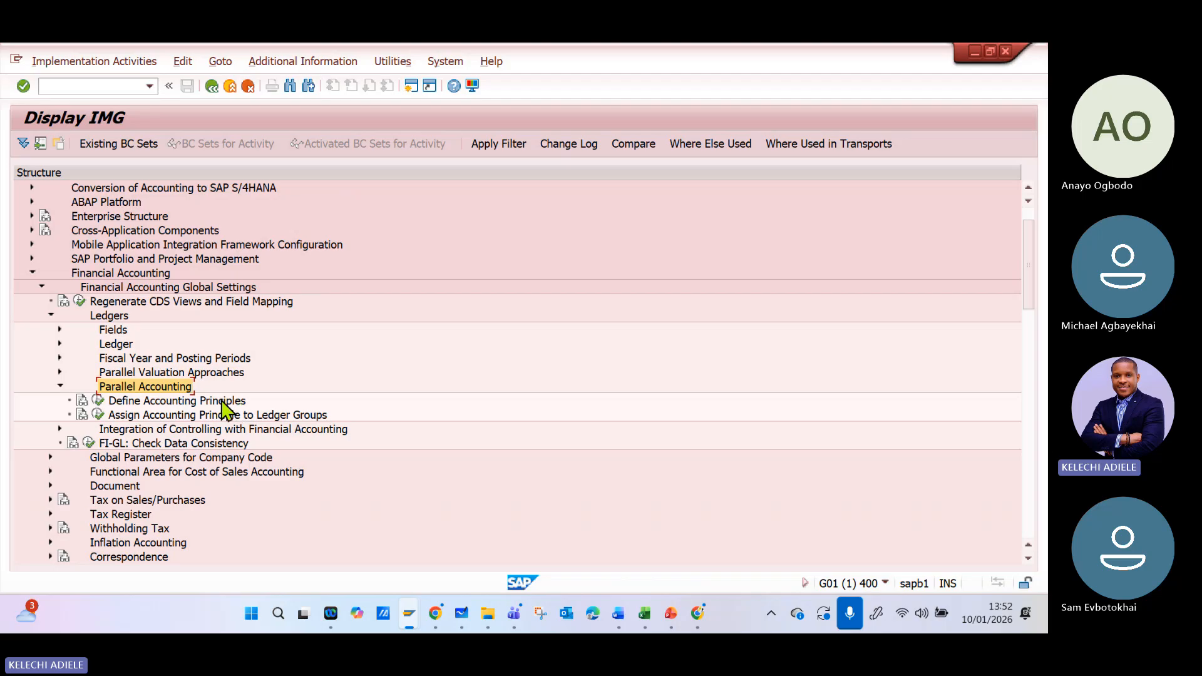
{"action": "left_click", "coordinate": [97, 401]}
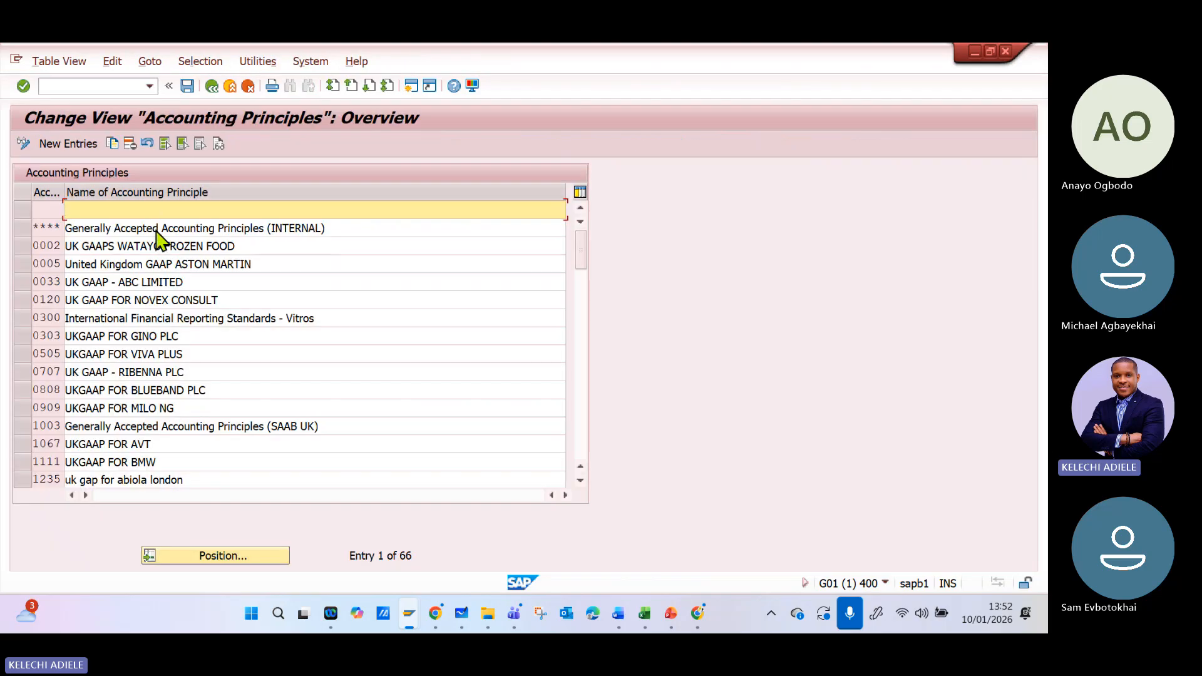
{"action": "scroll", "coordinate": [161, 238], "scroll_direction": "down", "scroll_amount": 7}
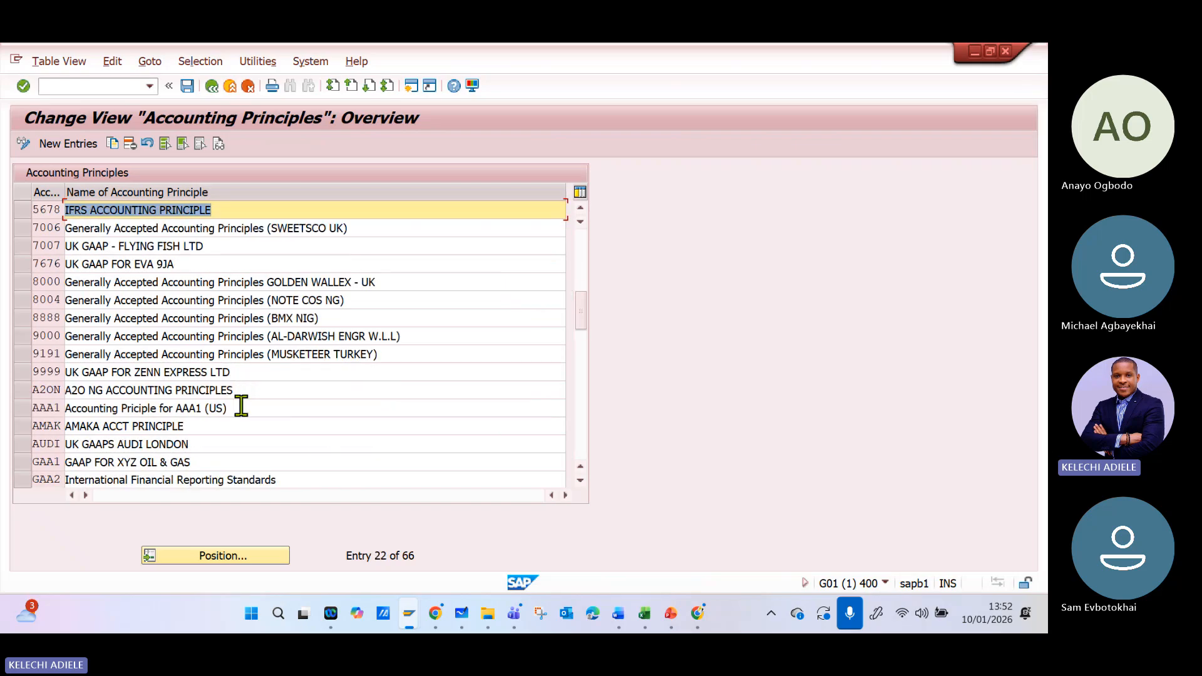
{"action": "scroll", "coordinate": [250, 419], "scroll_direction": "down", "scroll_amount": 1}
{"action": "scroll", "coordinate": [252, 419], "scroll_direction": "down", "scroll_amount": 5}
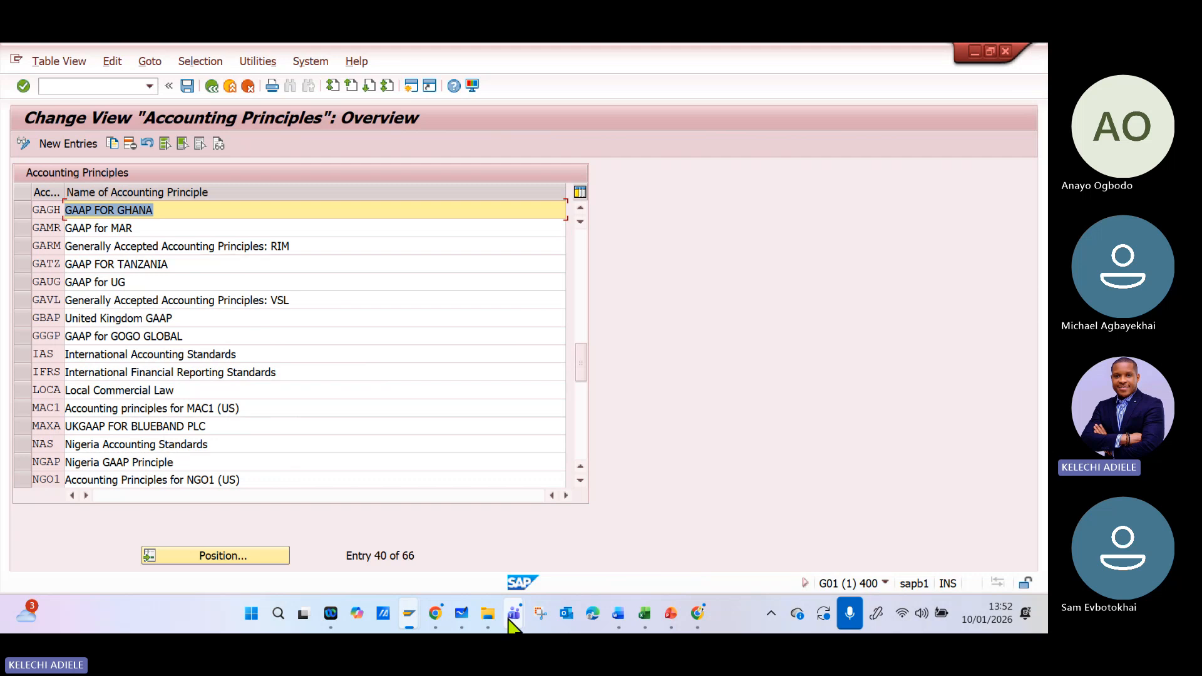
- Revisit the ledger diagram in Microsoft Whiteboard and return to the start of SAP's accounting principles list
{"action": "left_click", "coordinate": [464, 617]}
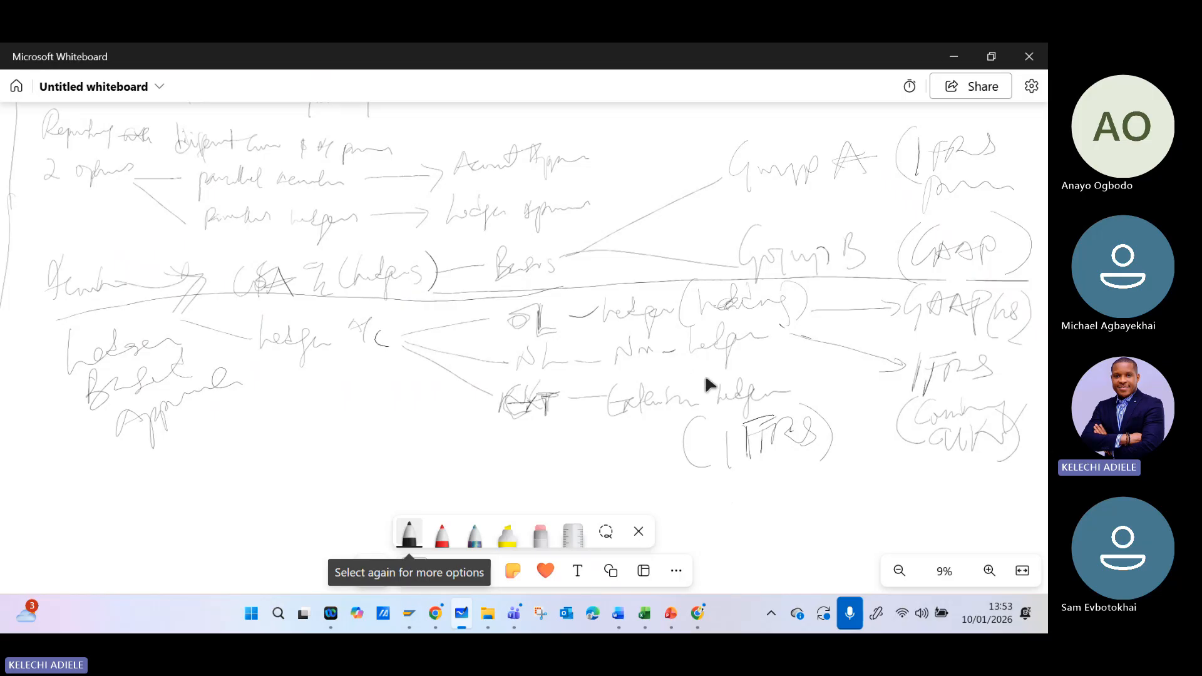
{"action": "left_click", "coordinate": [952, 58]}
{"action": "scroll", "coordinate": [201, 304], "scroll_direction": "up", "scroll_amount": 3}
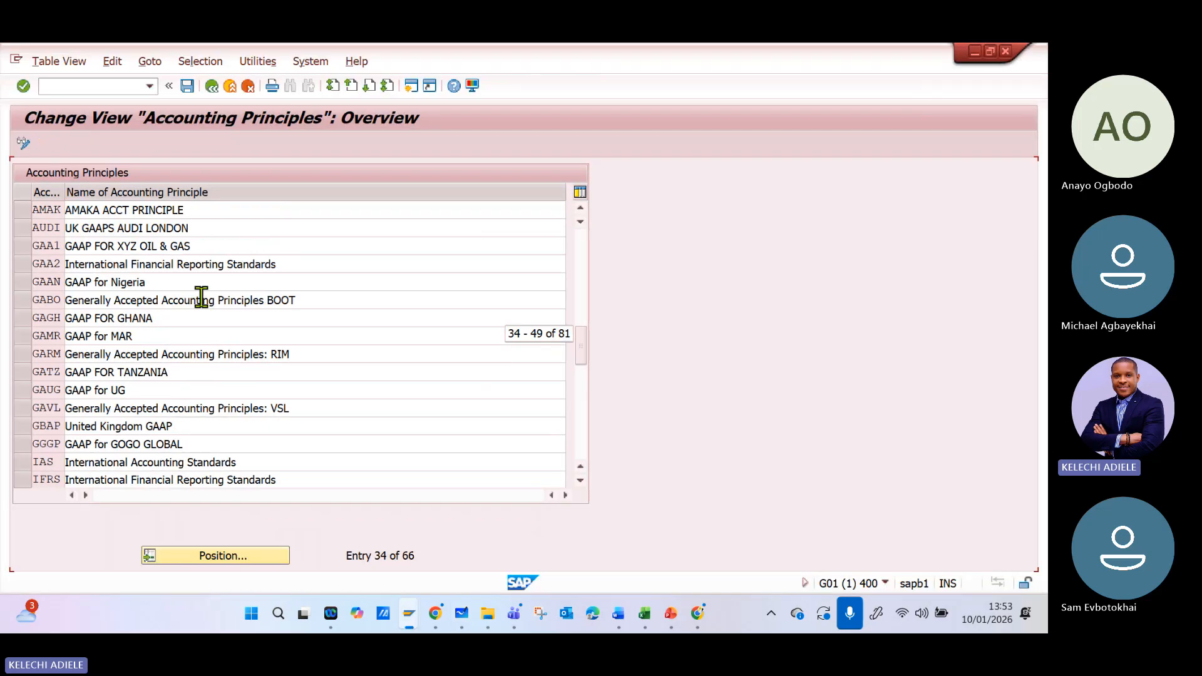
{"action": "scroll", "coordinate": [291, 318], "scroll_direction": "up", "scroll_amount": 4}
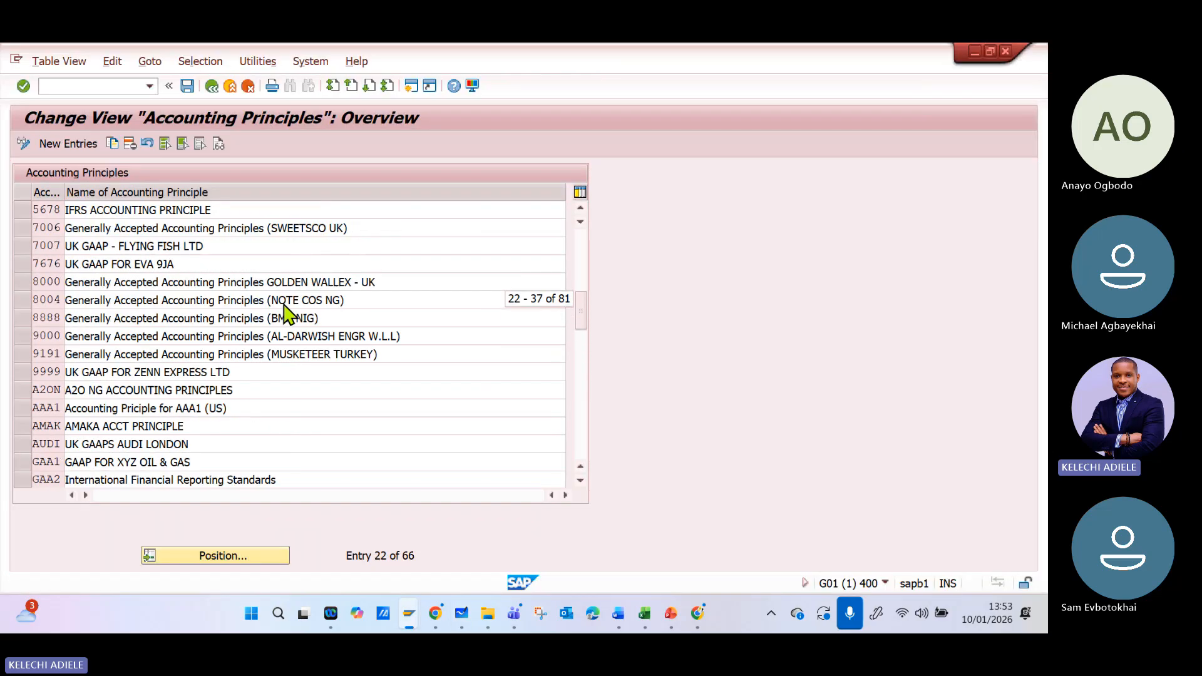
{"action": "scroll", "coordinate": [119, 288], "scroll_direction": "up", "scroll_amount": 5}
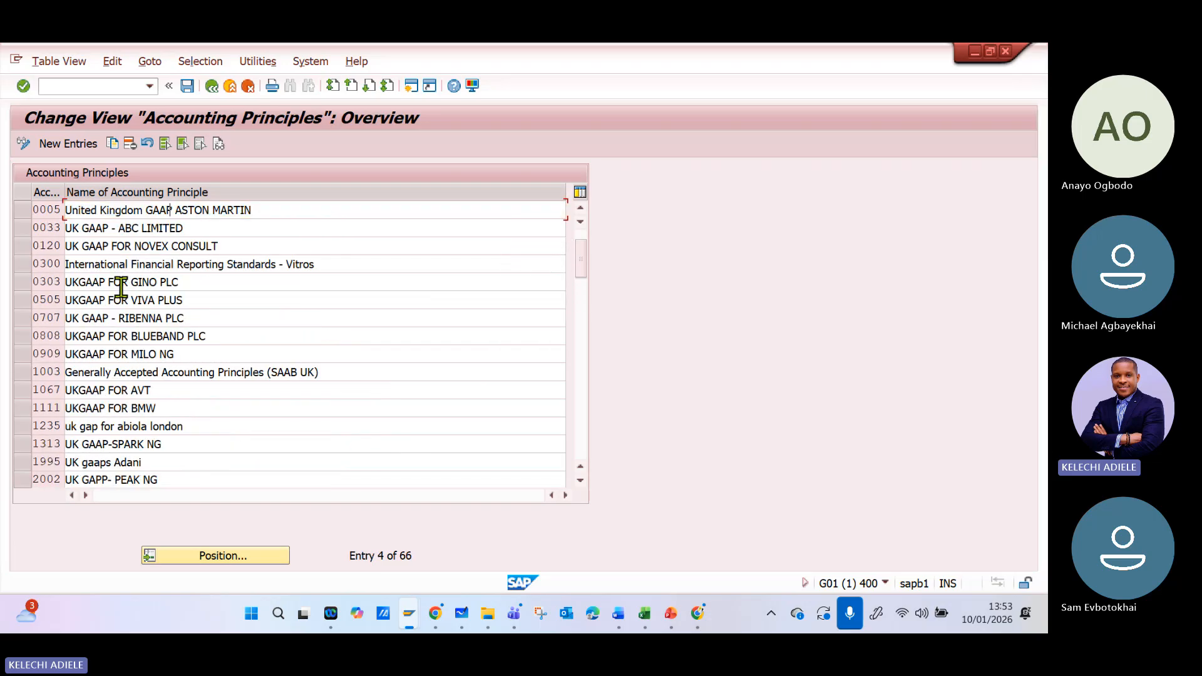
{"action": "scroll", "coordinate": [133, 283], "scroll_direction": "up", "scroll_amount": 1}
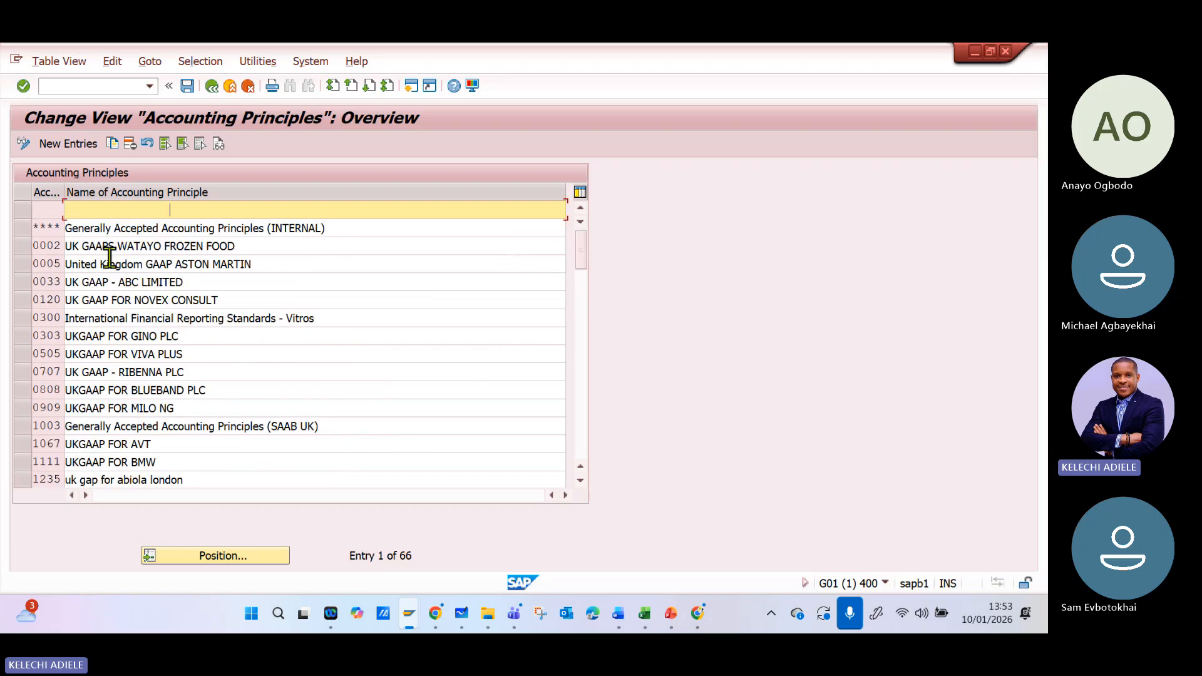
- Copy the "****" Generally Accepted Accounting Principles (INTERNAL) entry and set the copy's key to G**P
{"action": "left_click", "coordinate": [80, 232]}
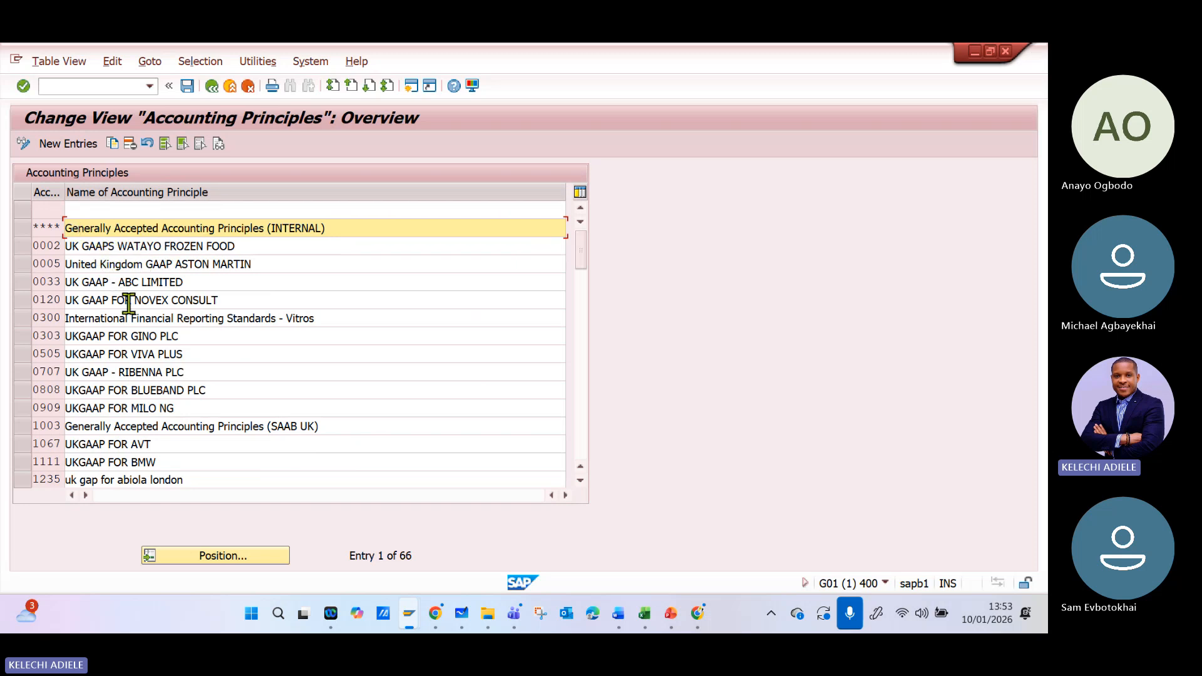
{"action": "left_click", "coordinate": [20, 229]}
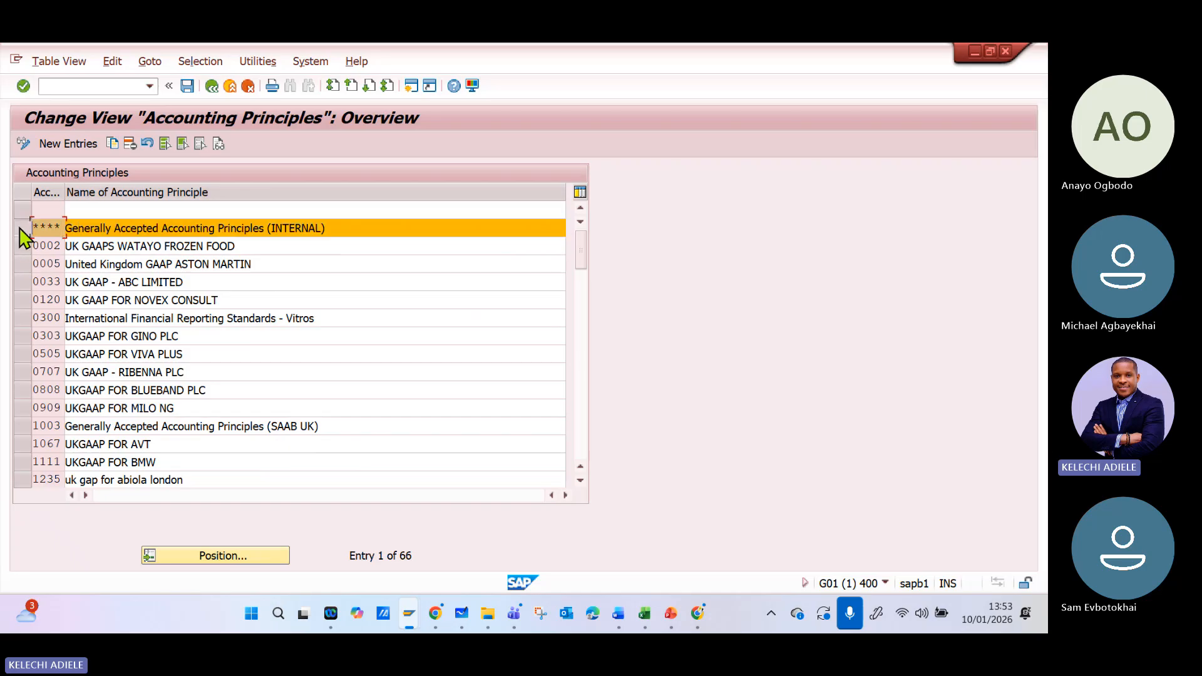
{"action": "left_click", "coordinate": [113, 143]}
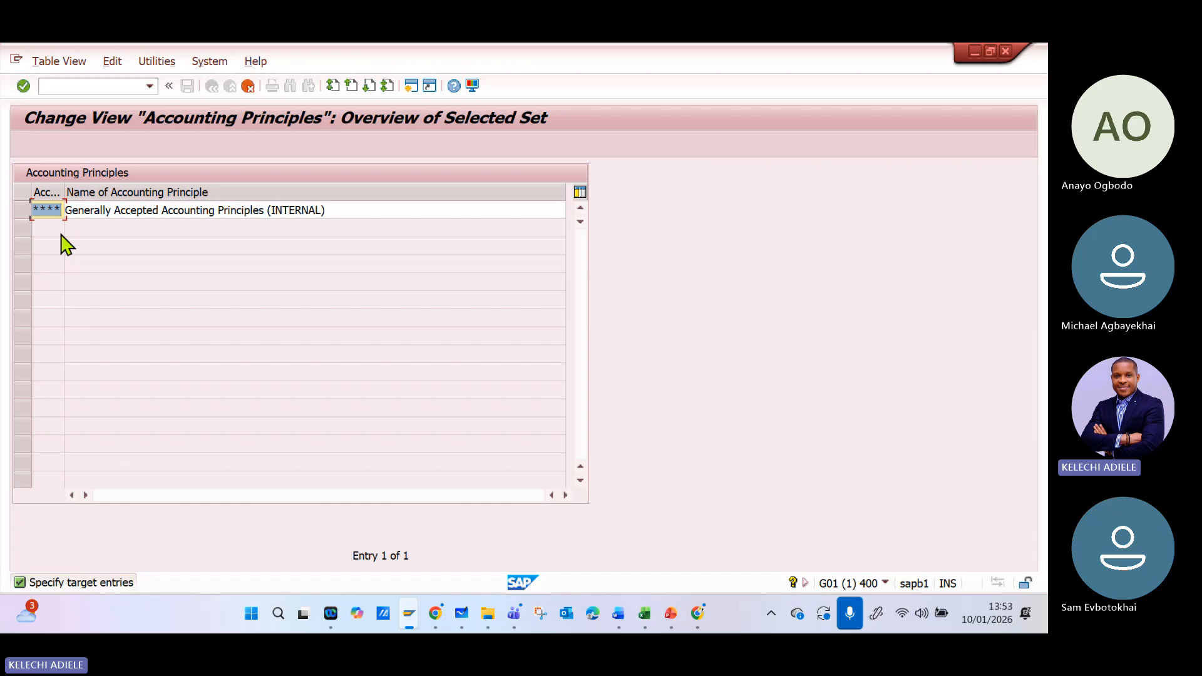
{"action": "key", "text": "Delete"}
{"action": "type", "text": "GA"}
{"action": "key", "text": "BackSpace"}
{"action": "type", "text": "**P"}
- Name the copied principle "Generally Accepted Accounting Principles- ABCTG", checking the company code in the Excel configuration file, and accept the entry
{"action": "left_click", "coordinate": [362, 210]}
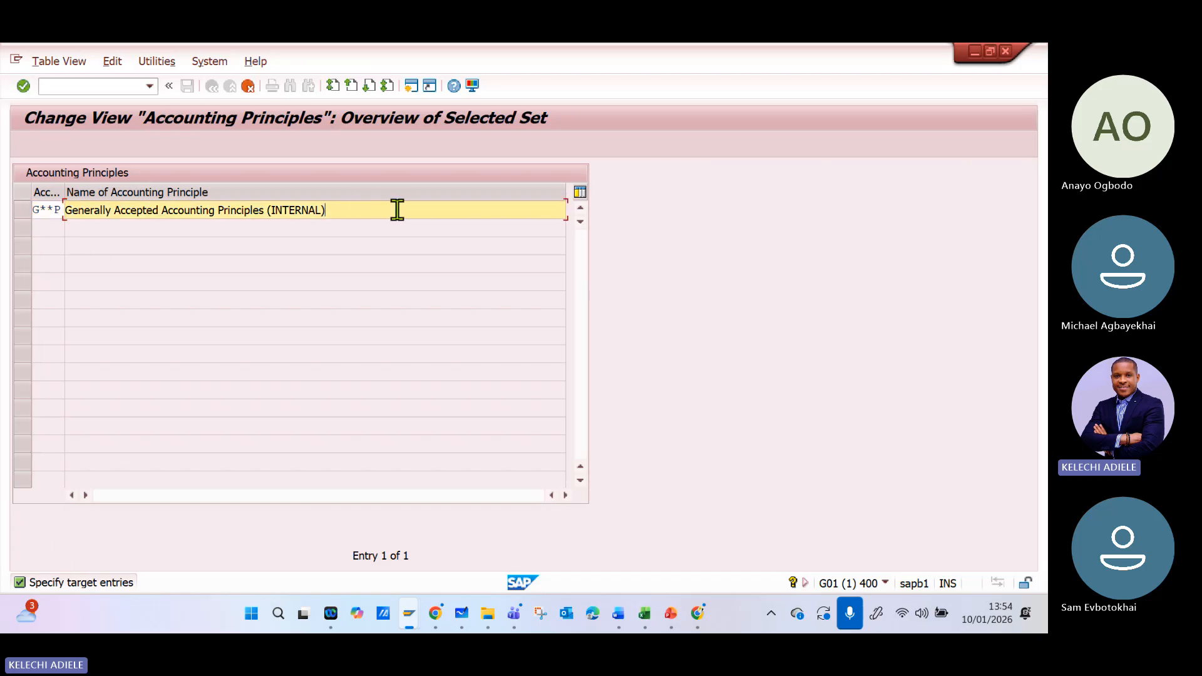
{"action": "key", "text": "BackSpace"}
{"action": "key", "text": "BackSpace"}
{"action": "key", "text": "BackSpace"}
{"action": "key", "text": "BackSpace"}
{"action": "key", "text": "BackSpace"}
{"action": "key", "text": "BackSpace"}
{"action": "key", "text": "BackSpace"}
{"action": "key", "text": "BackSpace"}
{"action": "key", "text": "BackSpace"}
{"action": "key", "text": "BackSpace"}
{"action": "key", "text": "BackSpace"}
{"action": "type", "text": "- AB"}
{"action": "left_click", "coordinate": [645, 613]}
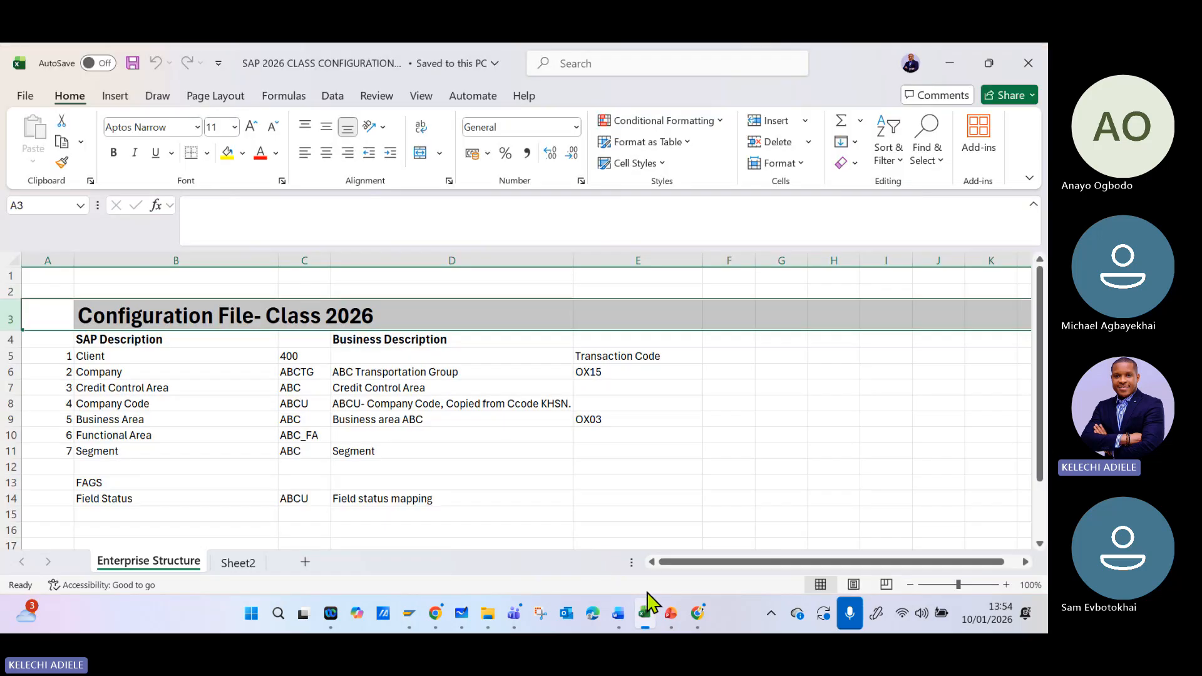
{"action": "left_click", "coordinate": [950, 65]}
{"action": "type", "text": "CT"}
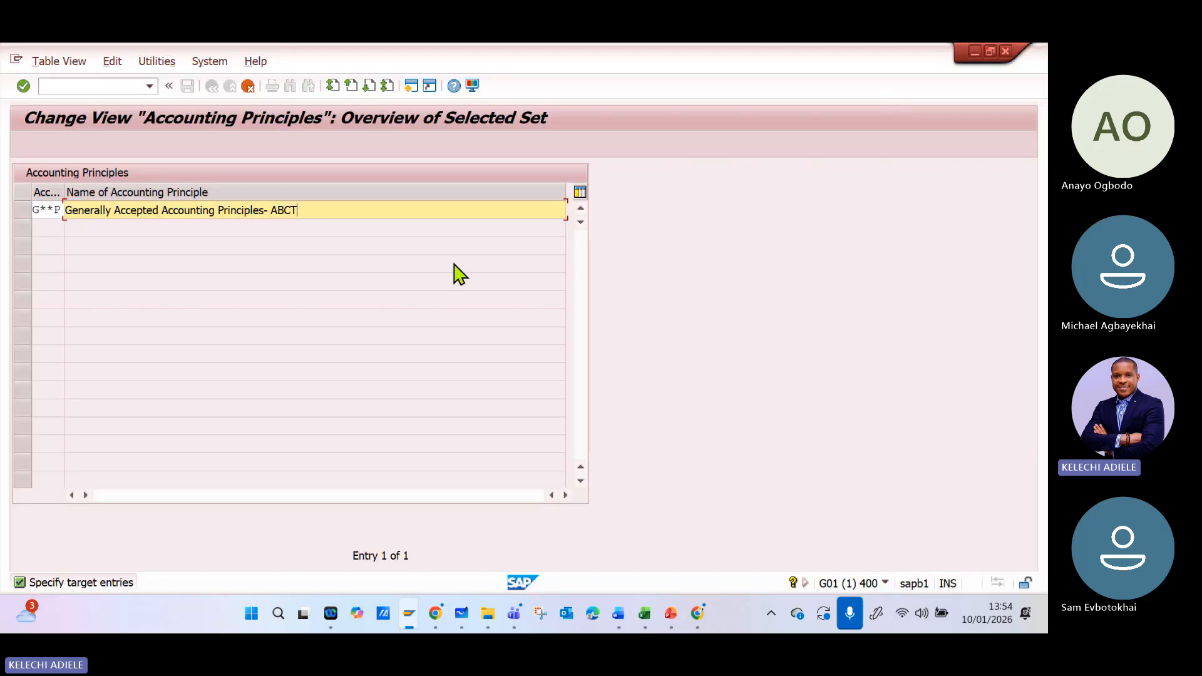
{"action": "type", "text": "G"}
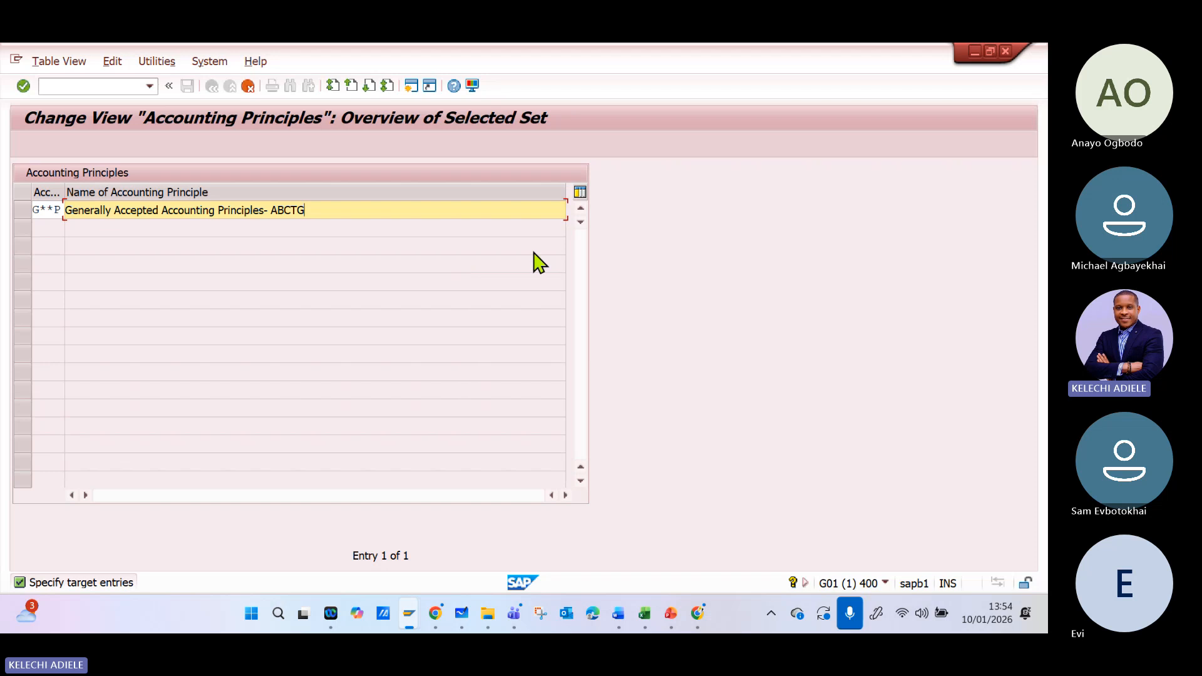
{"action": "key", "text": "Return"}
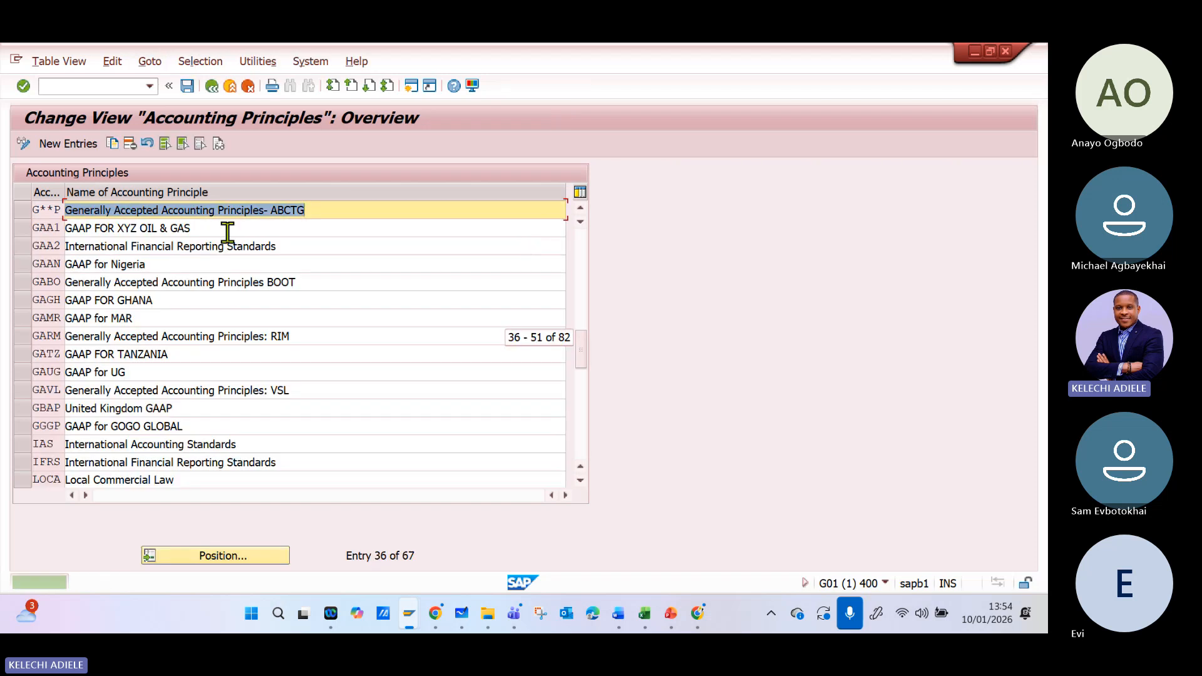
- Try to save the new accounting principle with a customizing request, checking the new-request form and the list of own requests
{"action": "left_click", "coordinate": [186, 87]}
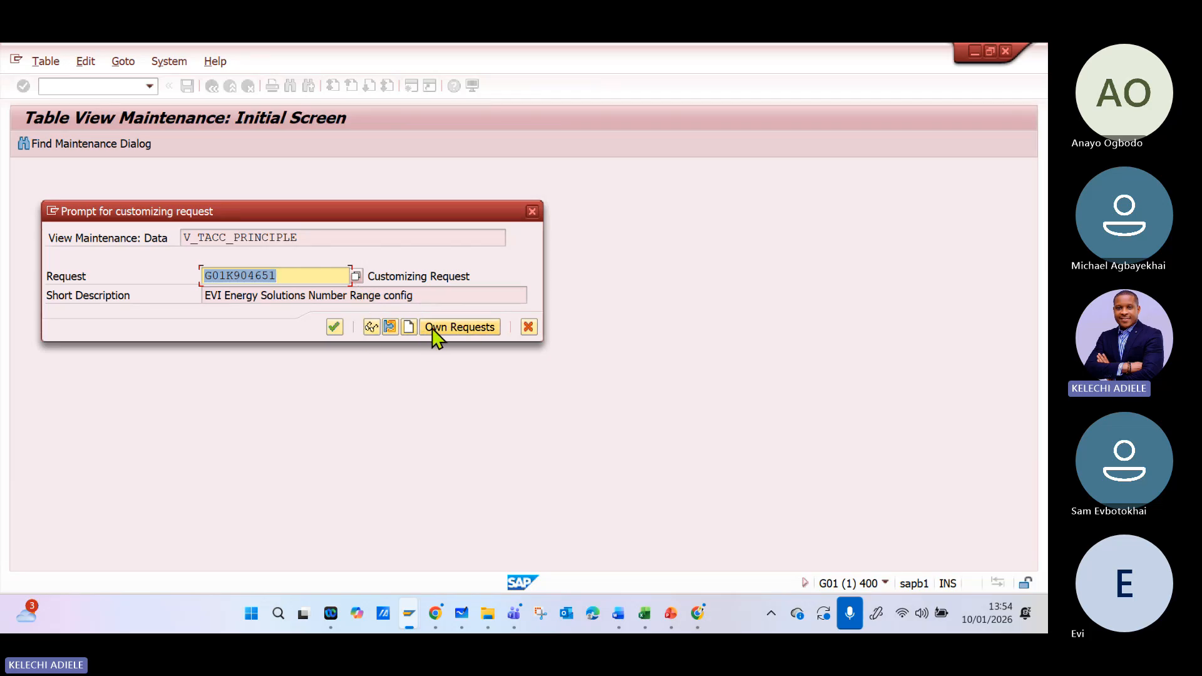
{"action": "left_click", "coordinate": [410, 328]}
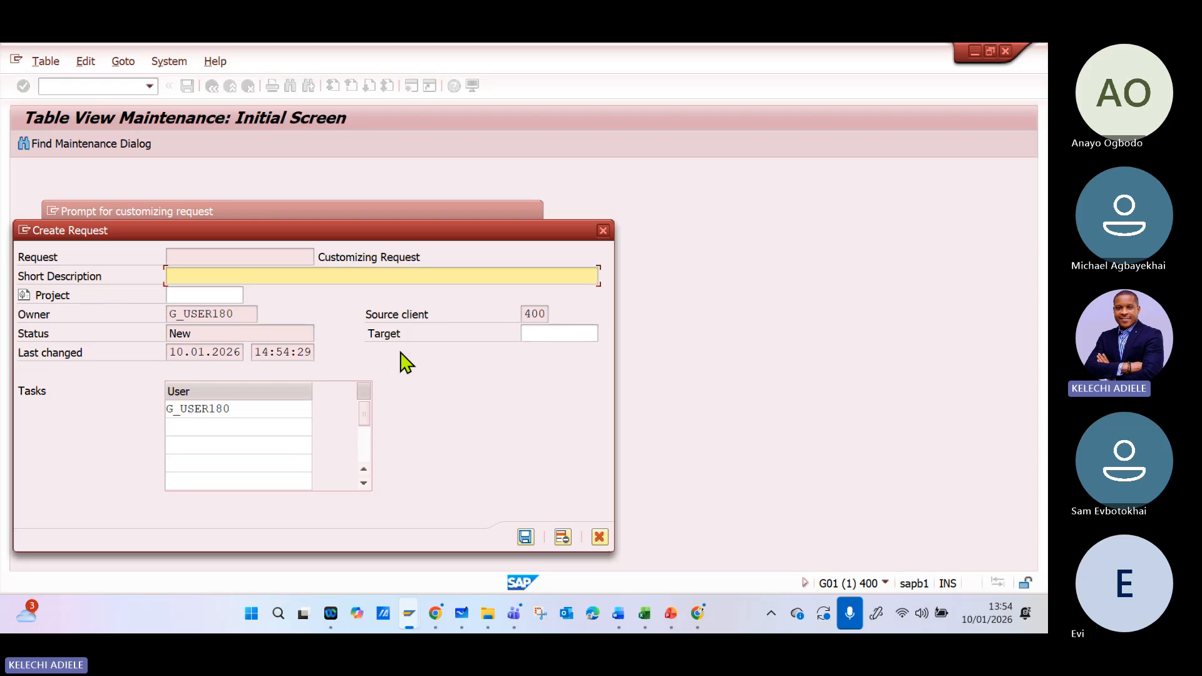
{"action": "left_click", "coordinate": [603, 230]}
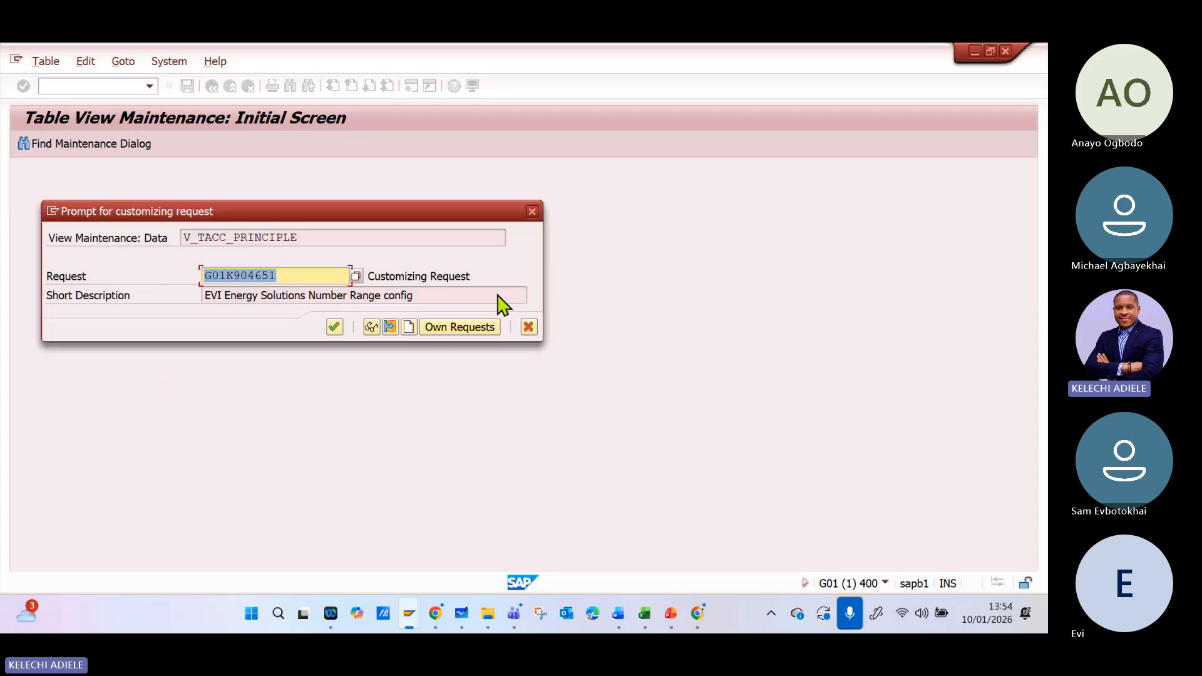
{"action": "left_click", "coordinate": [453, 329]}
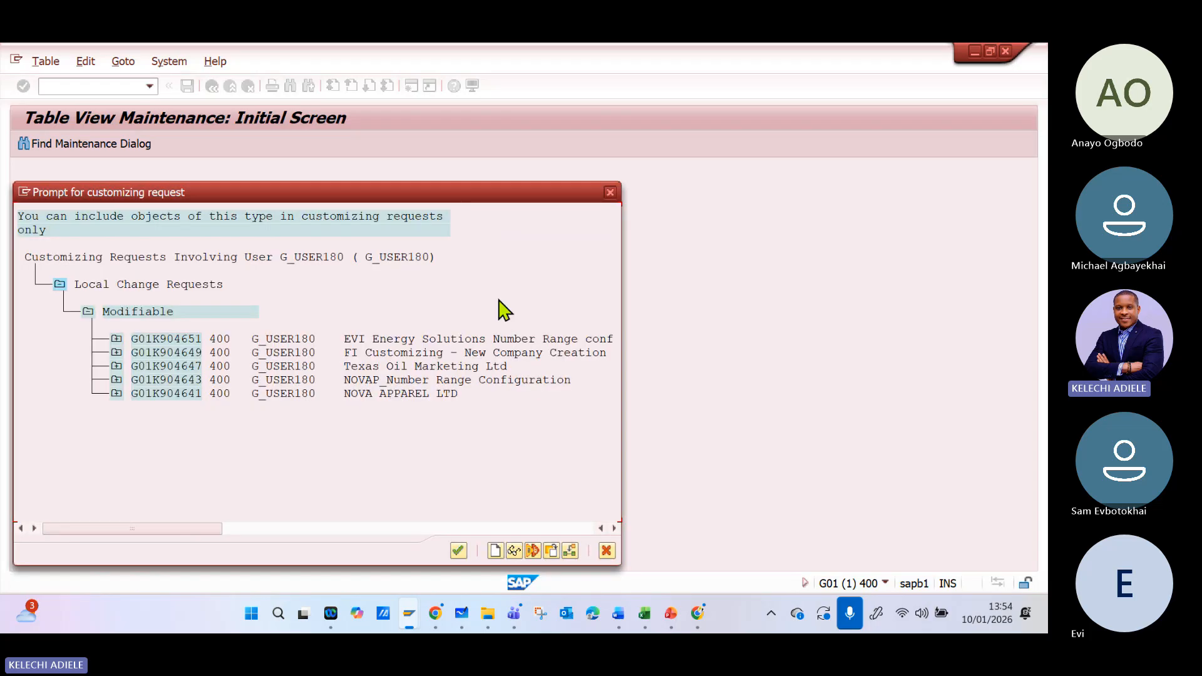
{"action": "left_click", "coordinate": [609, 193]}
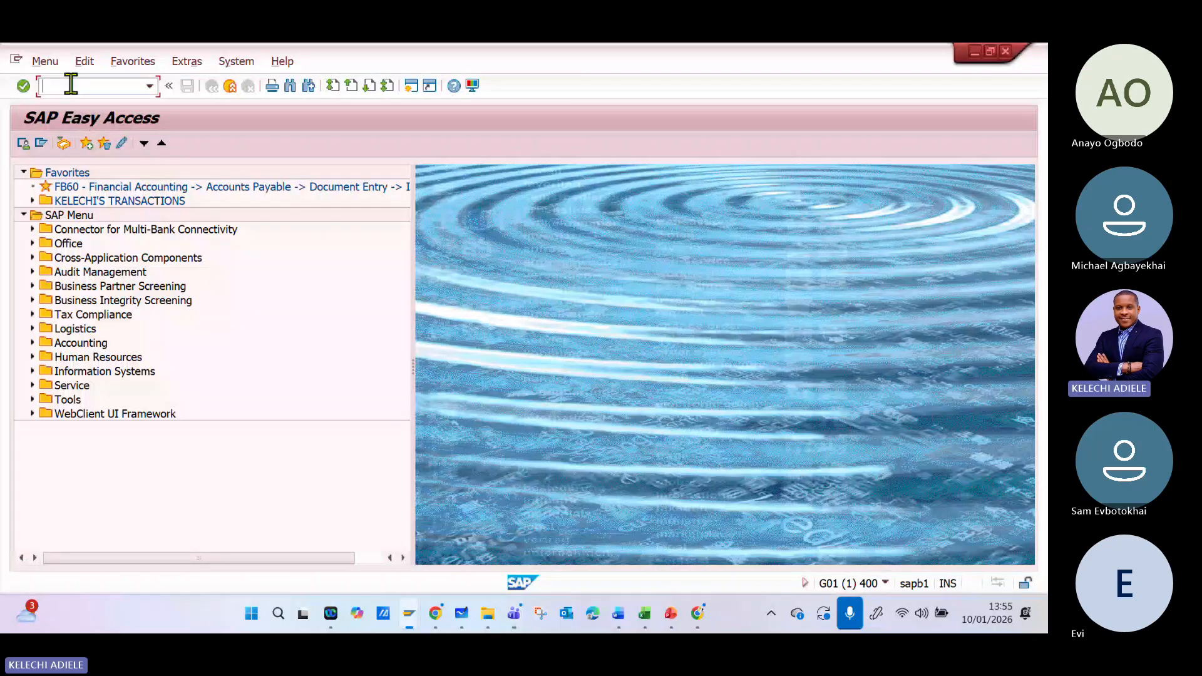
- Run transaction spro, open the SAP Reference IMG and expand Financial Accounting, Financial Accounting Global Settings, Ledgers and Parallel Accounting
{"action": "type", "text": "spro"}
{"action": "key", "text": "Return"}
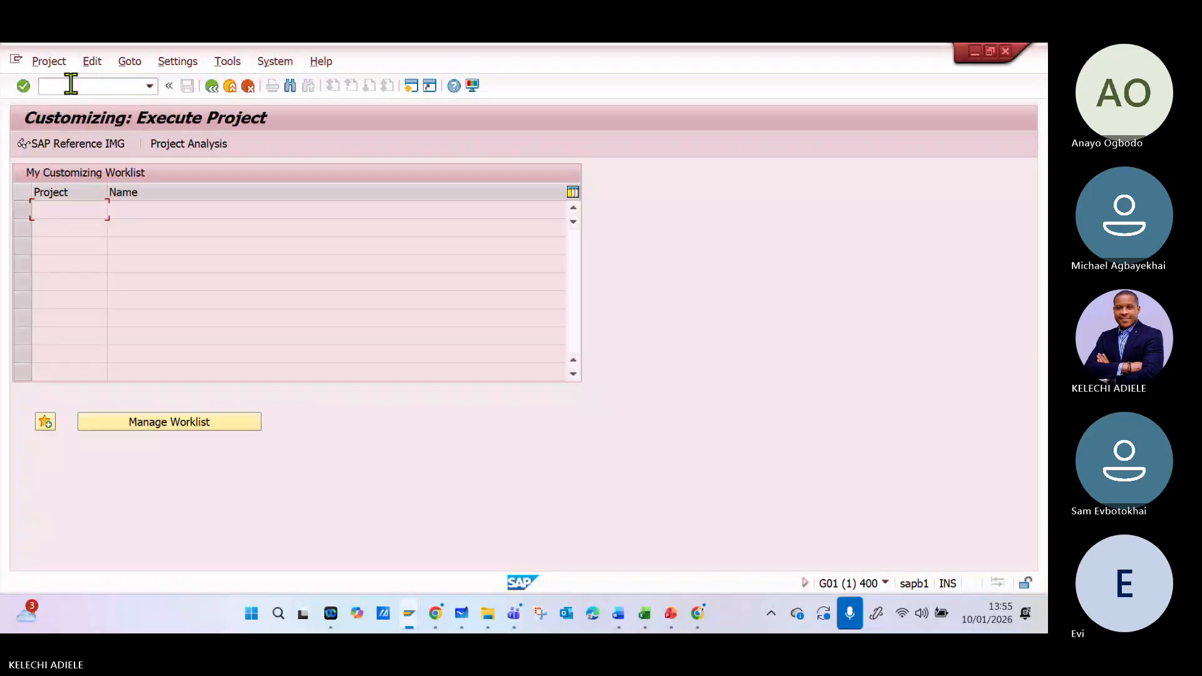
{"action": "left_click", "coordinate": [129, 144]}
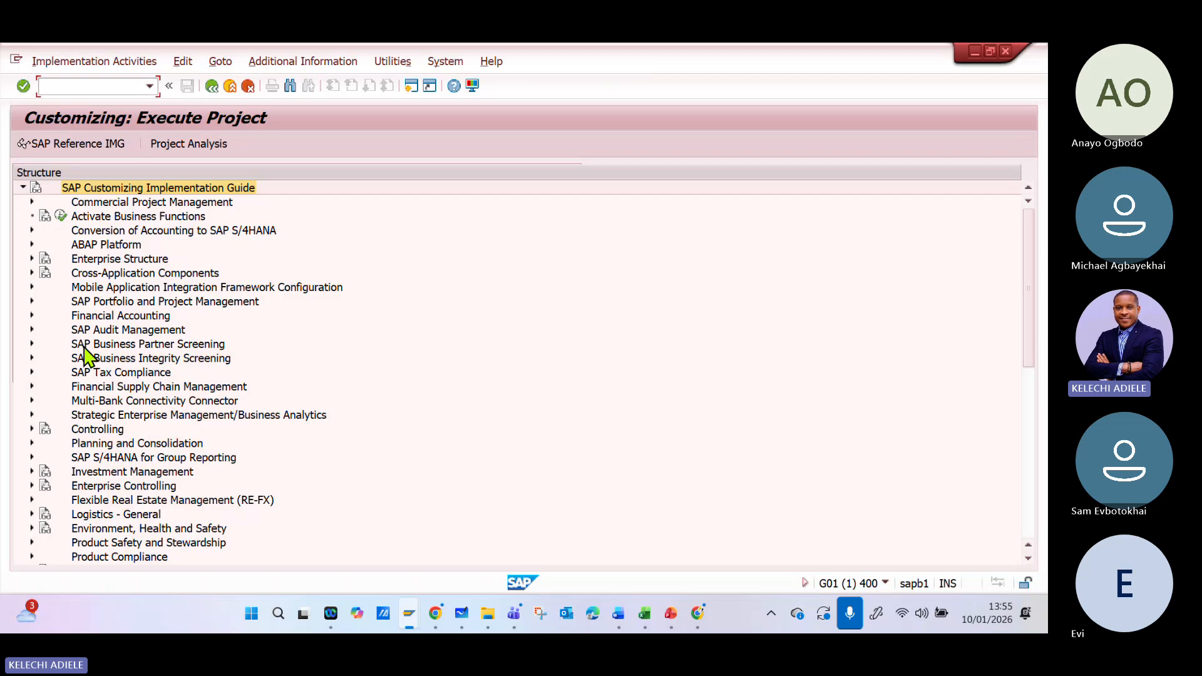
{"action": "left_click", "coordinate": [32, 315]}
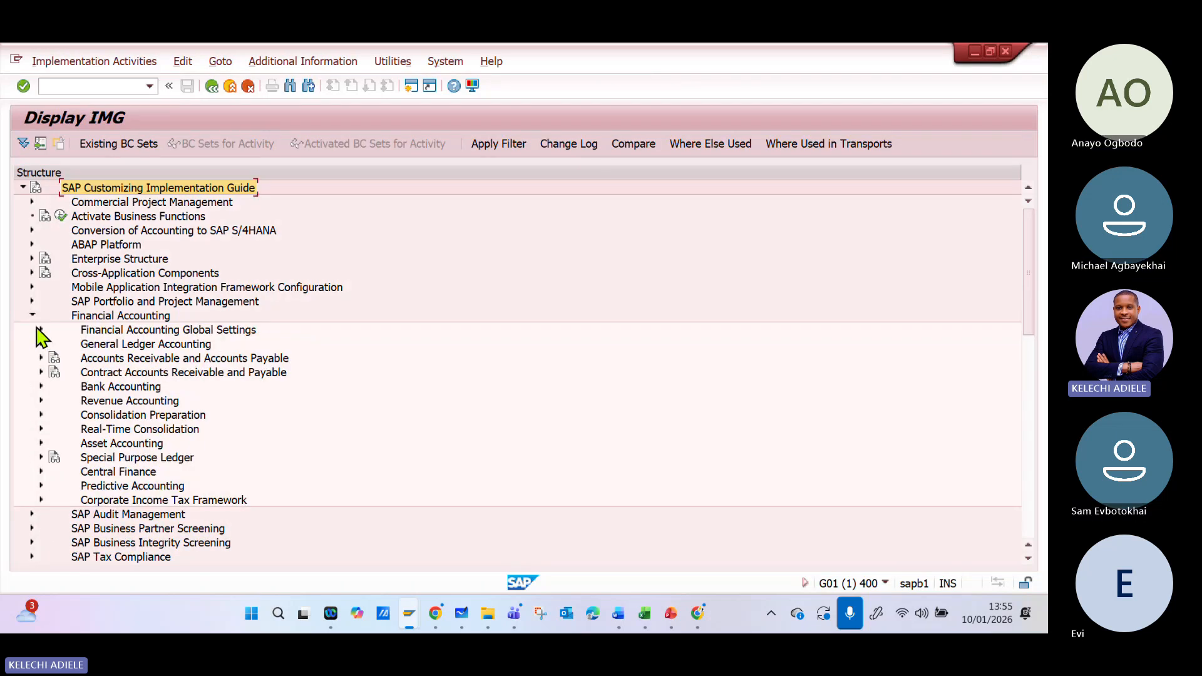
{"action": "left_click", "coordinate": [40, 328]}
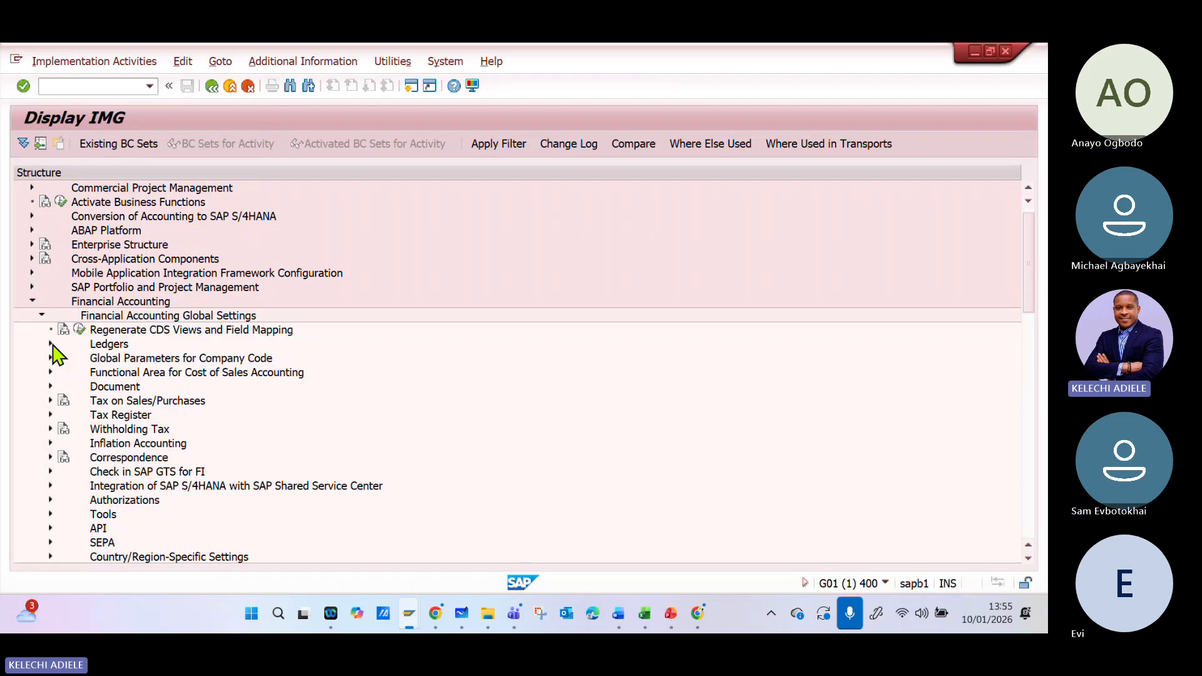
{"action": "left_click", "coordinate": [51, 344]}
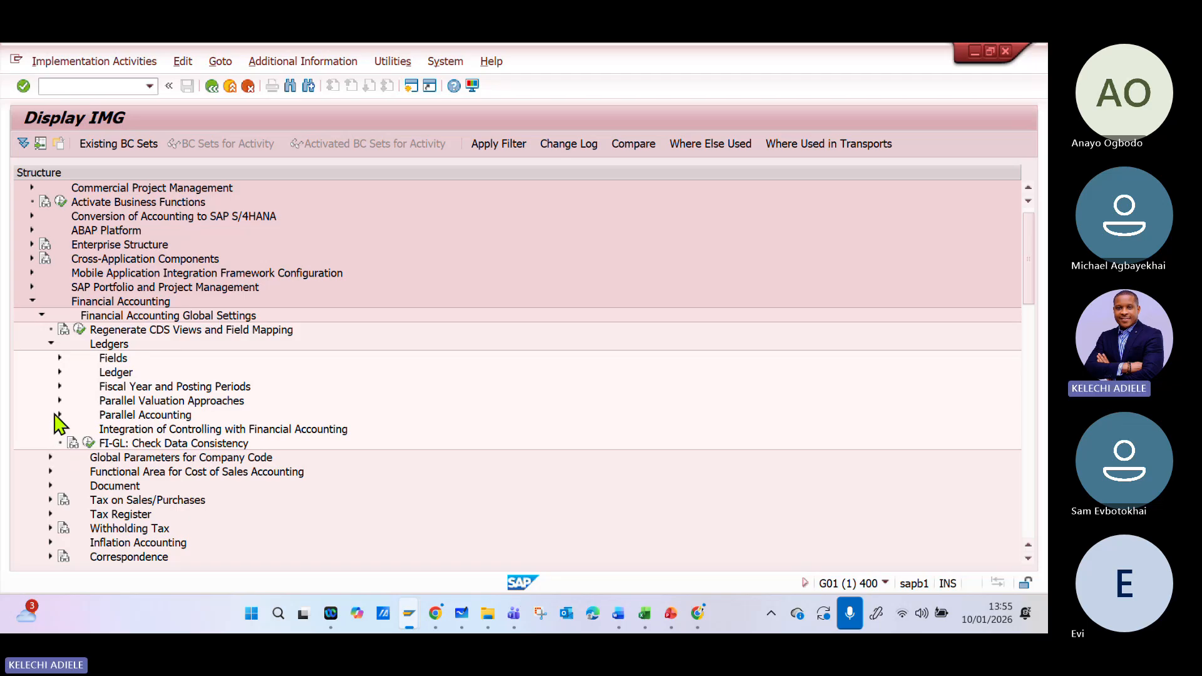
{"action": "left_click", "coordinate": [59, 414]}
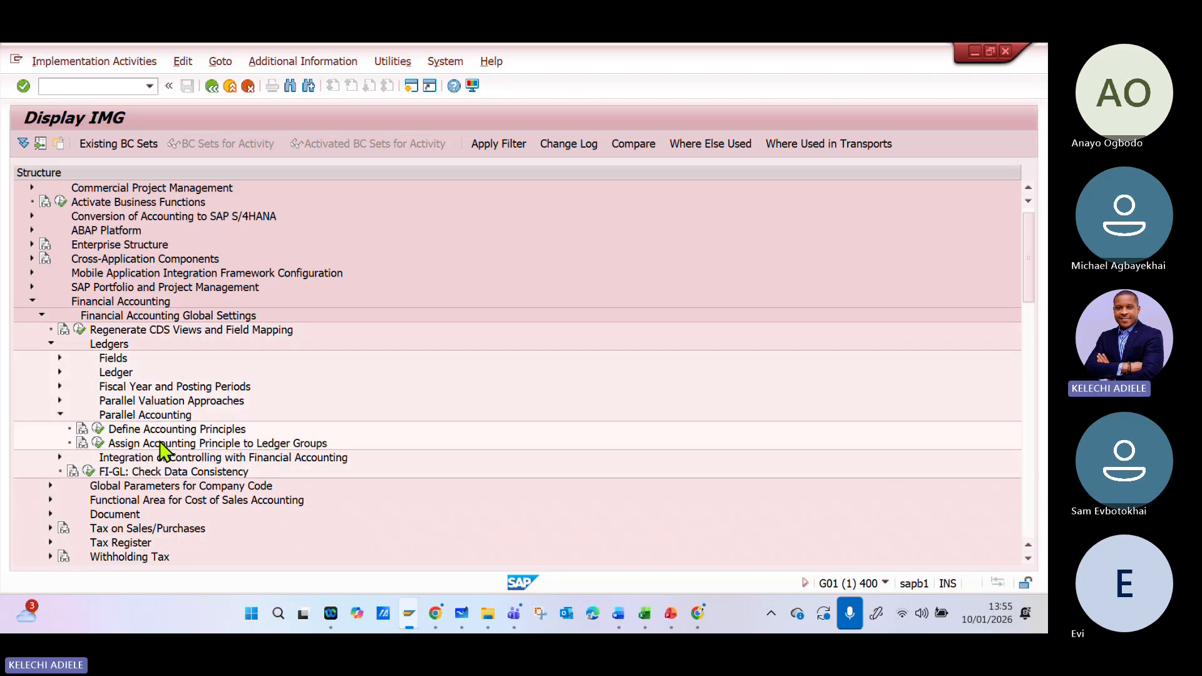
- Switch to Microsoft Whiteboard and review the leading, non-leading and extension ledgers with their accounting principles
{"action": "left_click", "coordinate": [483, 618]}
{"action": "left_click", "coordinate": [462, 616]}
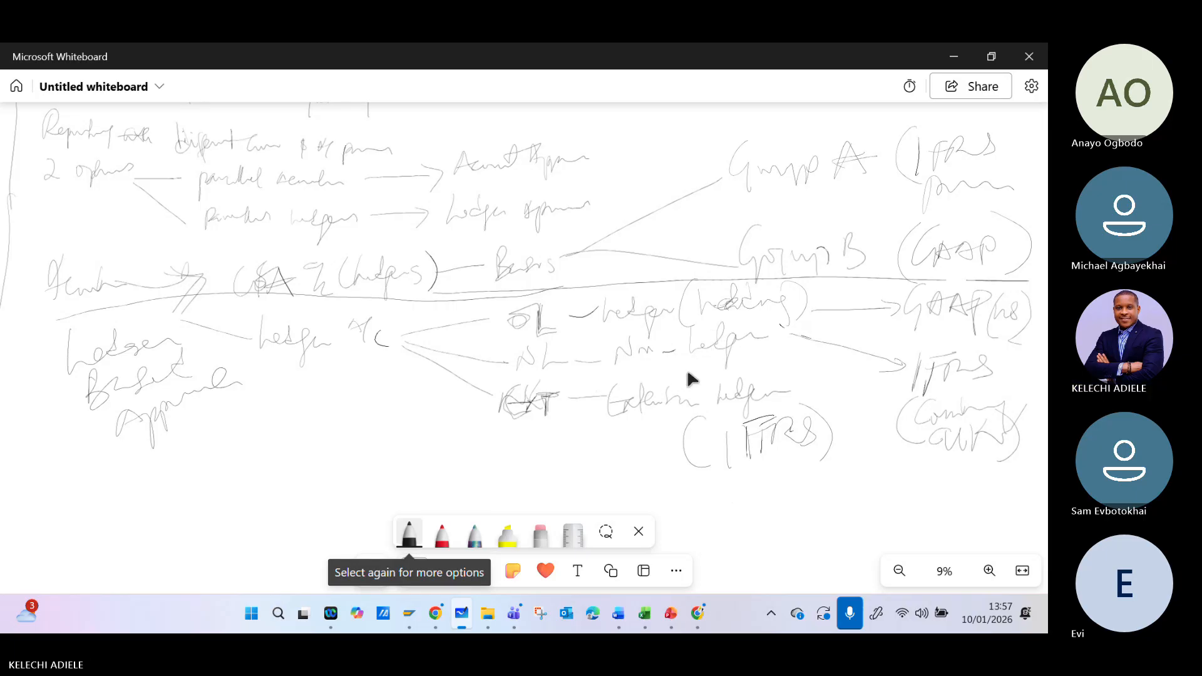
{"action": "left_click", "coordinate": [669, 317]}
{"action": "left_click", "coordinate": [619, 364]}
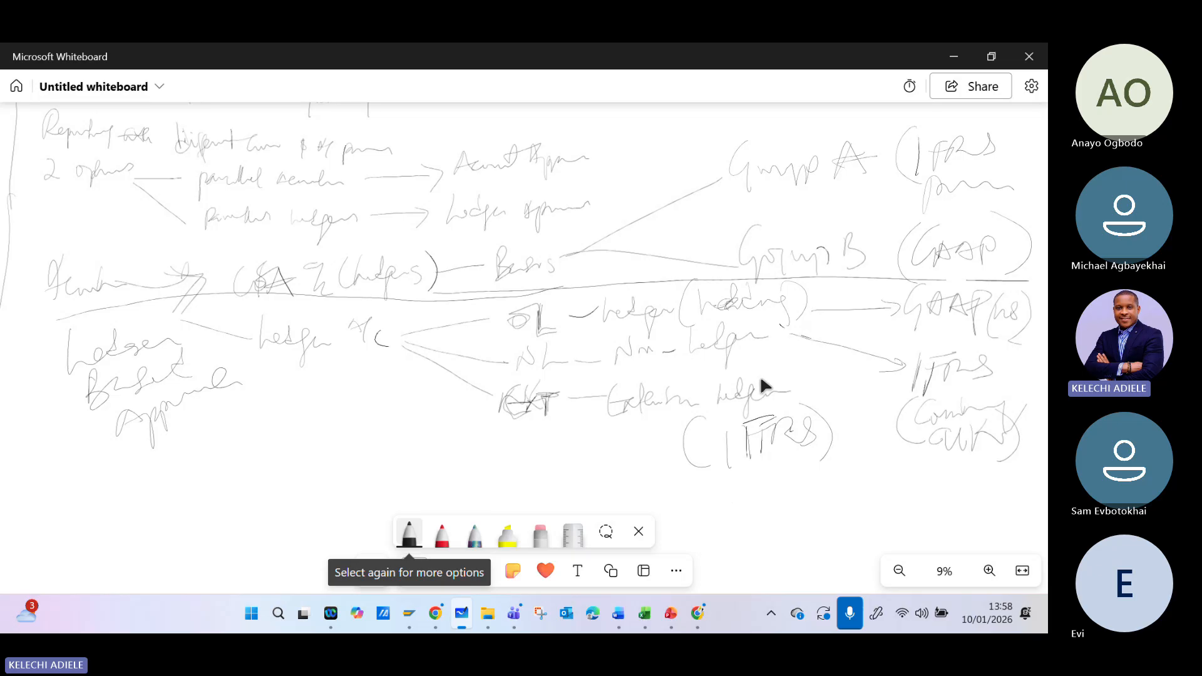
{"action": "left_click", "coordinate": [740, 391]}
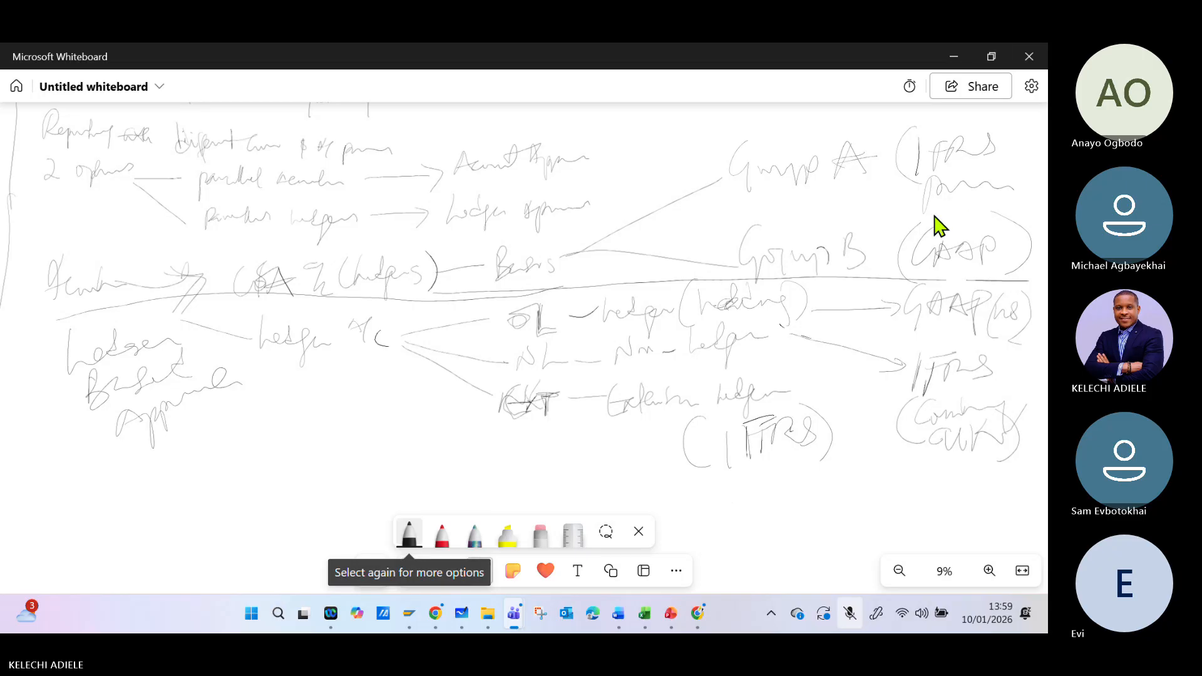
{"action": "left_click", "coordinate": [919, 210]}
{"action": "left_click", "coordinate": [562, 292]}
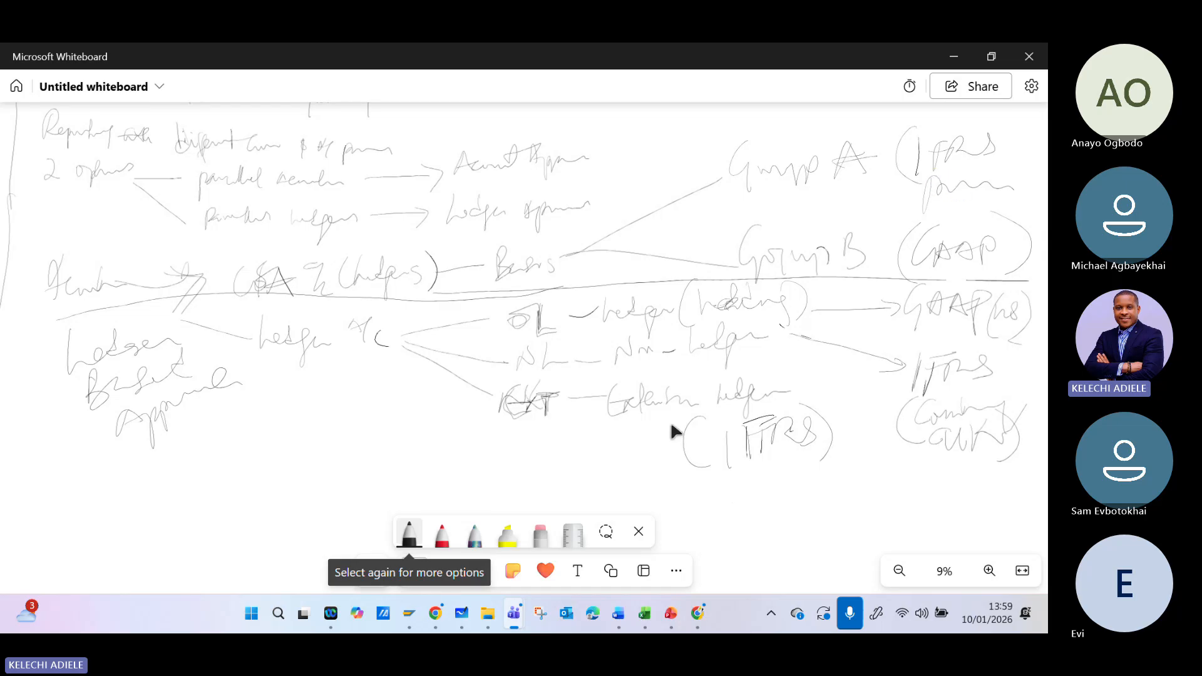
- Switch to SAP, open Define Accounting Principles and copy the **** Generally Accepted Accounting Principles (INTERNAL) entry under the key G**P
{"action": "mouse_move", "coordinate": [411, 623]}
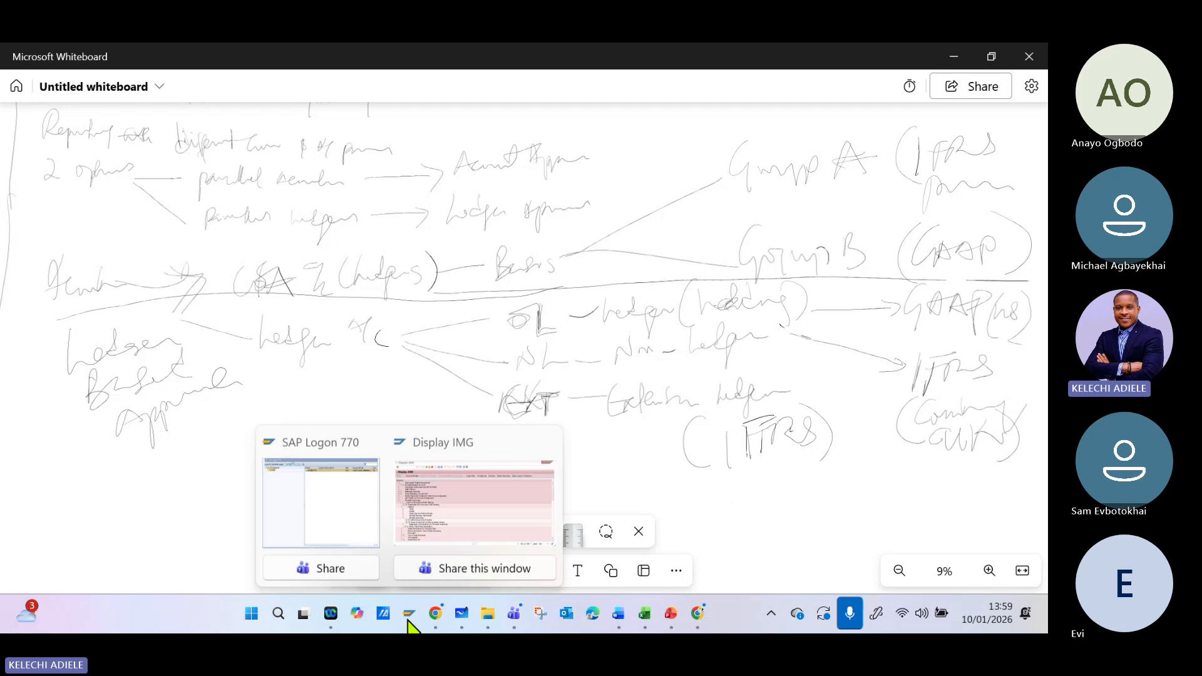
{"action": "left_click", "coordinate": [421, 544]}
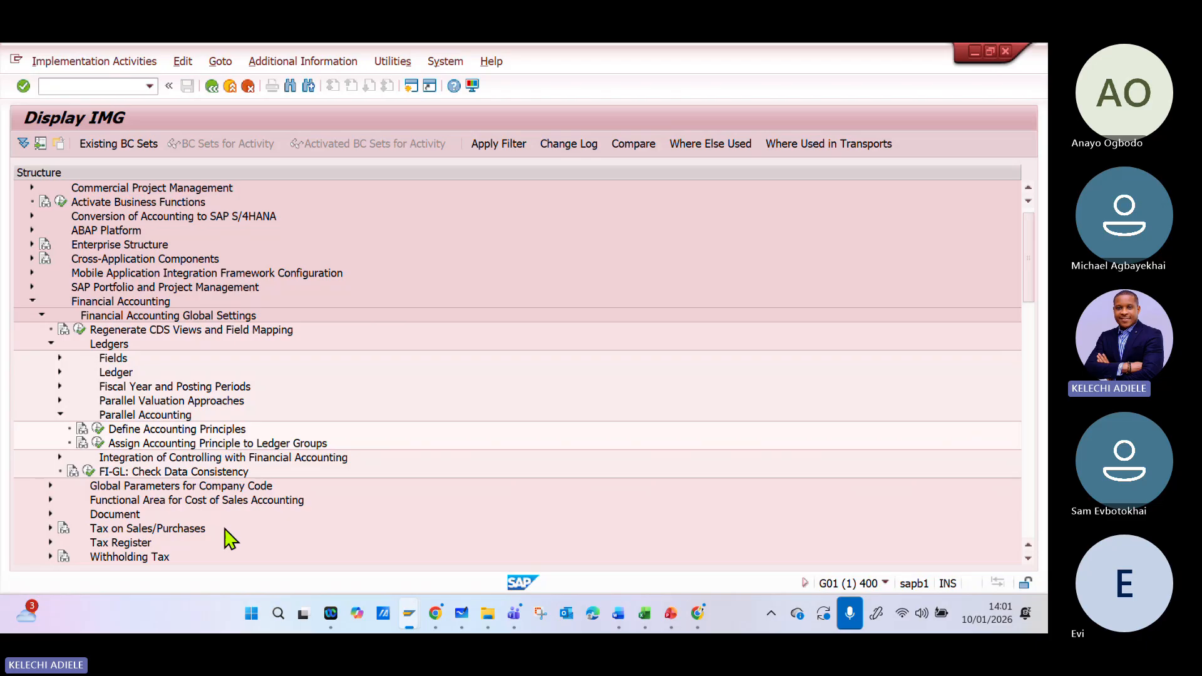
{"action": "left_click", "coordinate": [99, 429]}
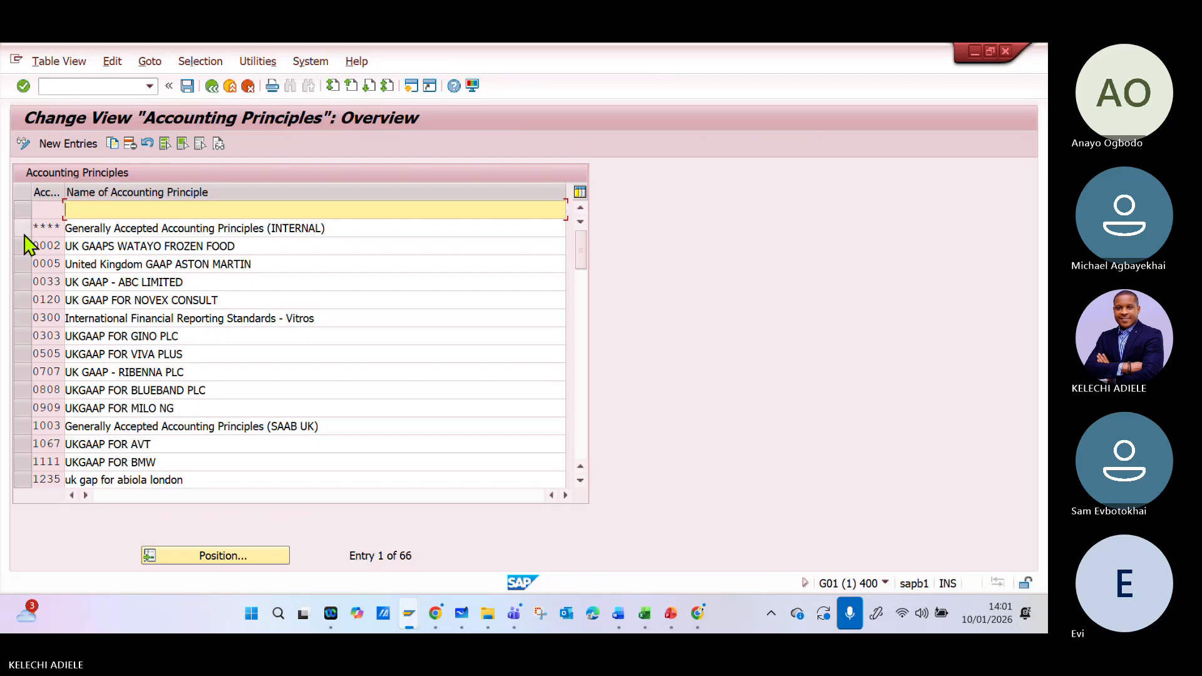
{"action": "left_click", "coordinate": [24, 232]}
{"action": "left_click", "coordinate": [113, 145]}
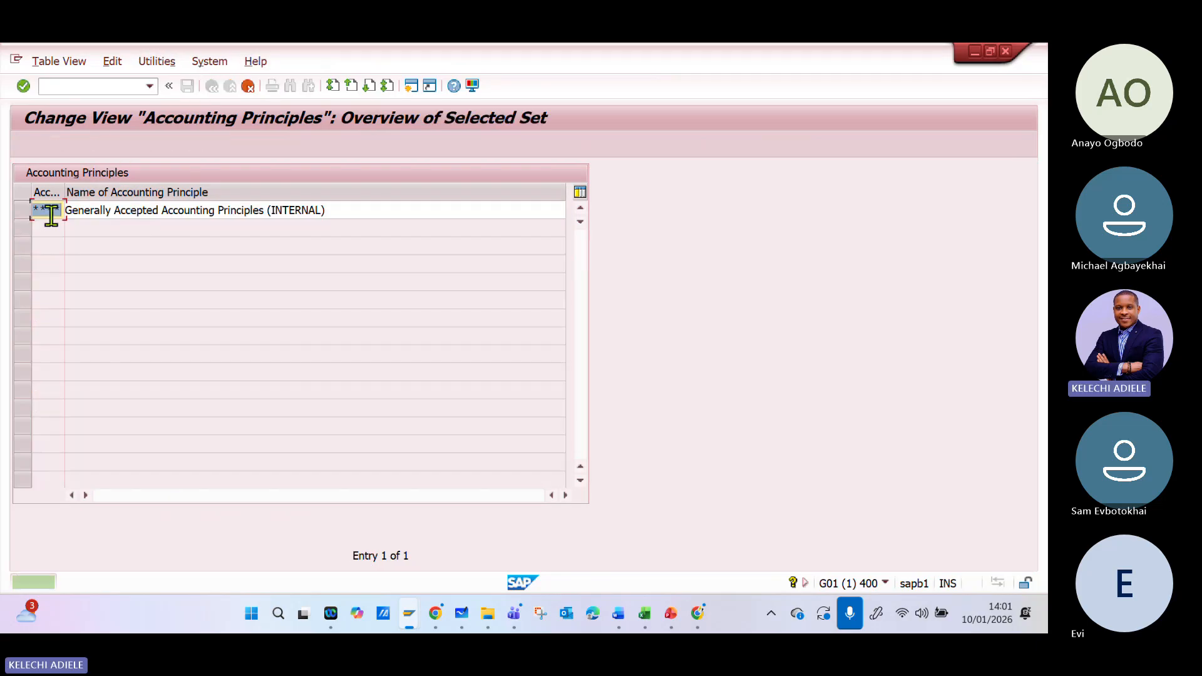
{"action": "type", "text": "G"}
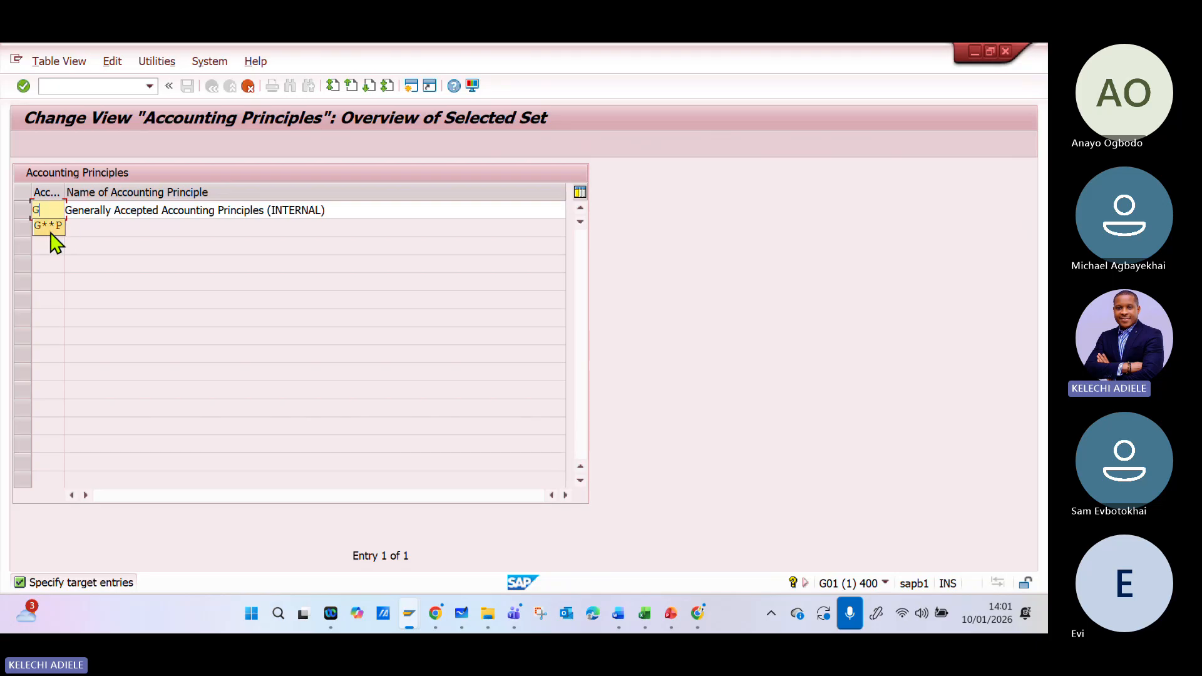
{"action": "left_click", "coordinate": [48, 226]}
{"action": "key", "text": "Return"}
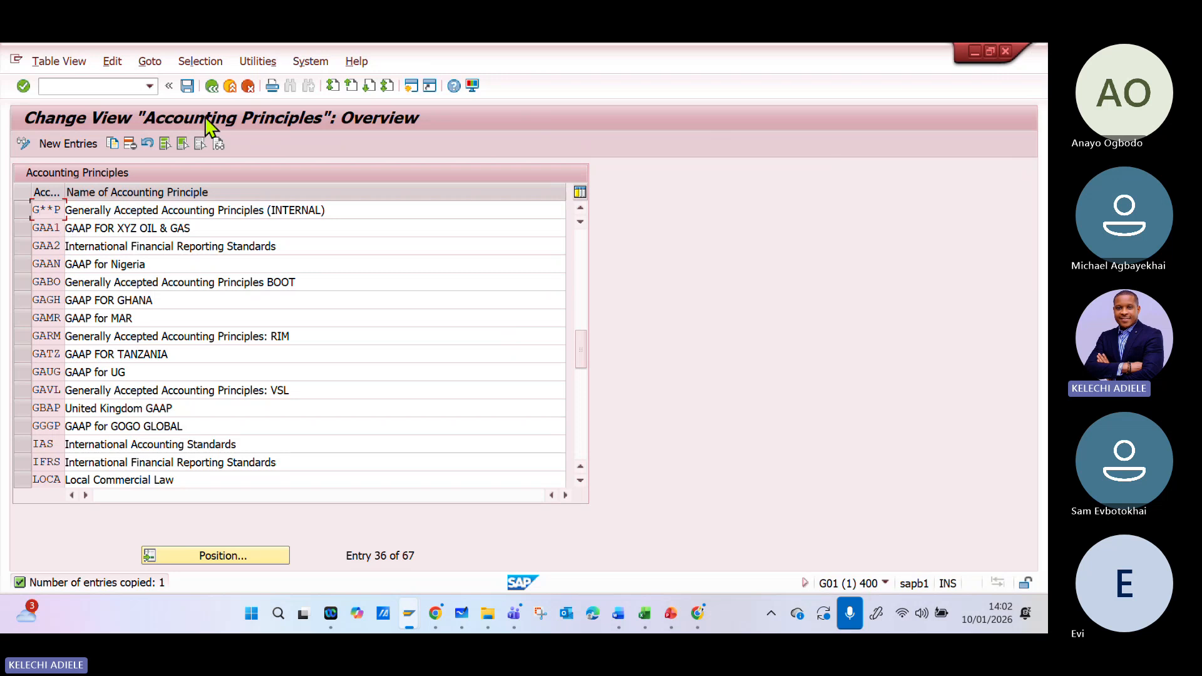
- Save the G**P accounting principle, choosing the ABC Transportation Group customizing request from the own requests, and return to the IMG
{"action": "left_click", "coordinate": [187, 85]}
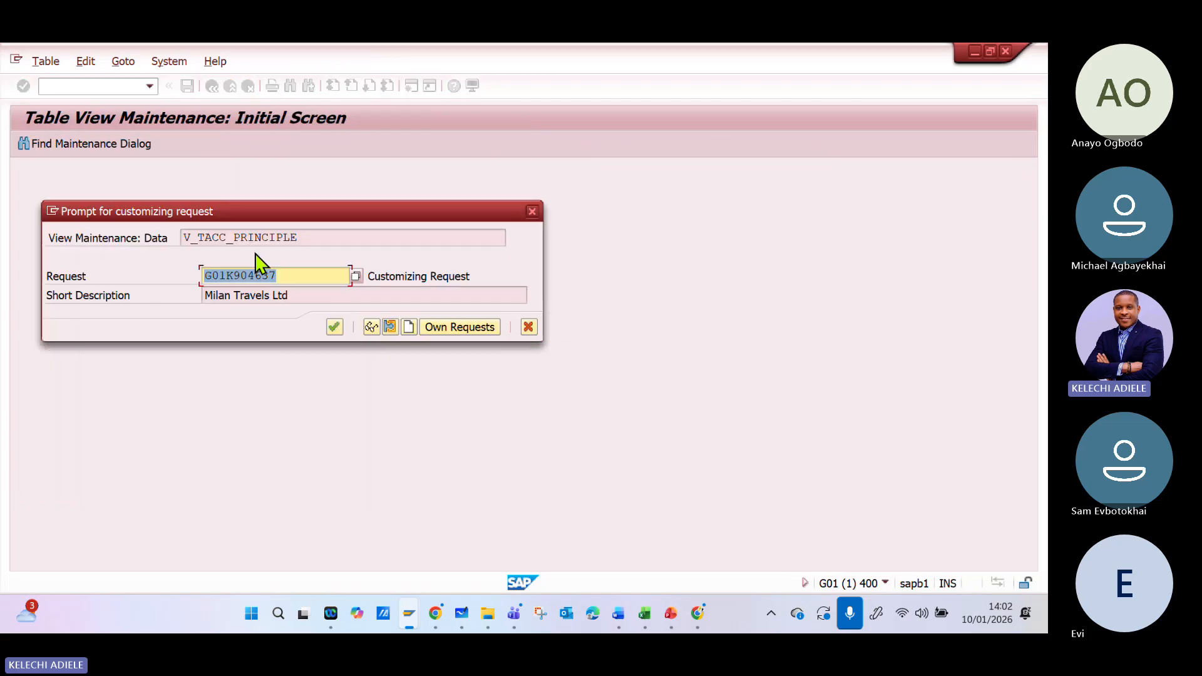
{"action": "left_click", "coordinate": [439, 326]}
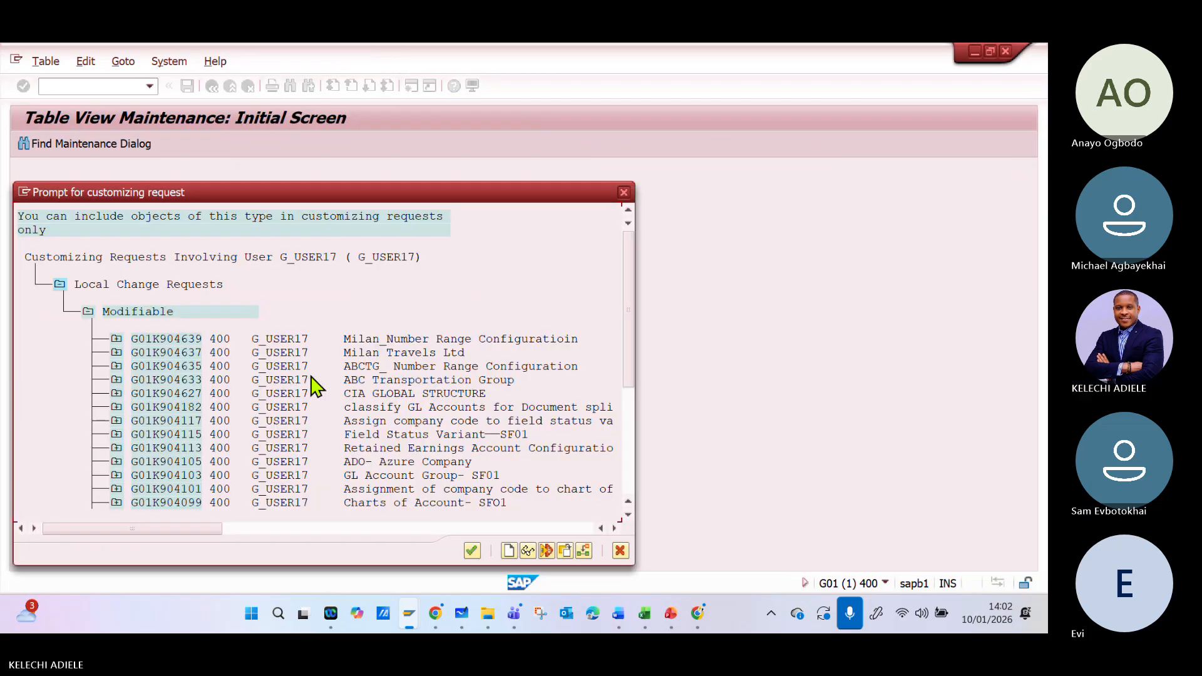
{"action": "double_click", "coordinate": [428, 380]}
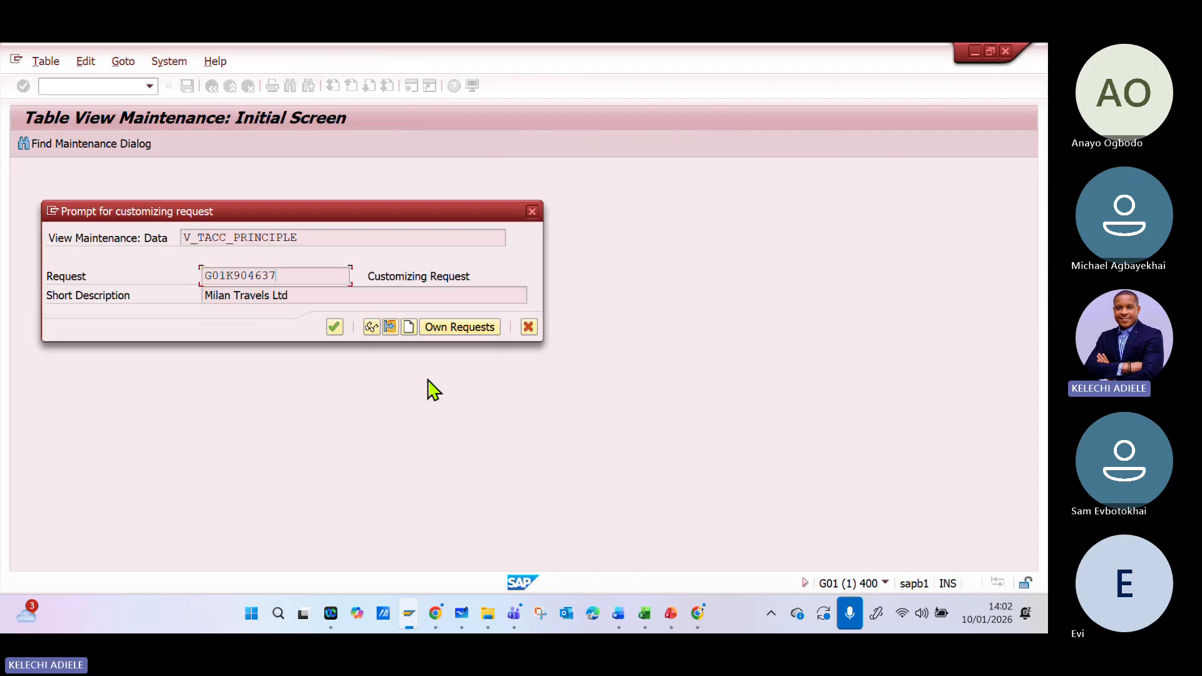
{"action": "left_click", "coordinate": [336, 329]}
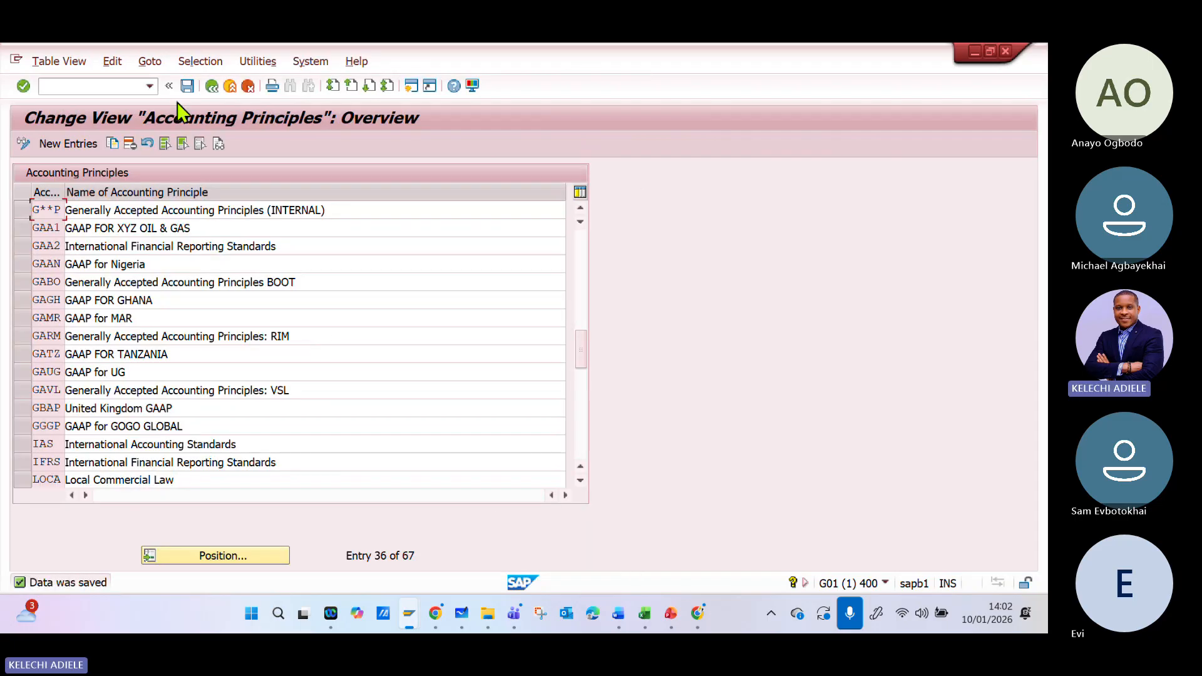
{"action": "left_click", "coordinate": [187, 85]}
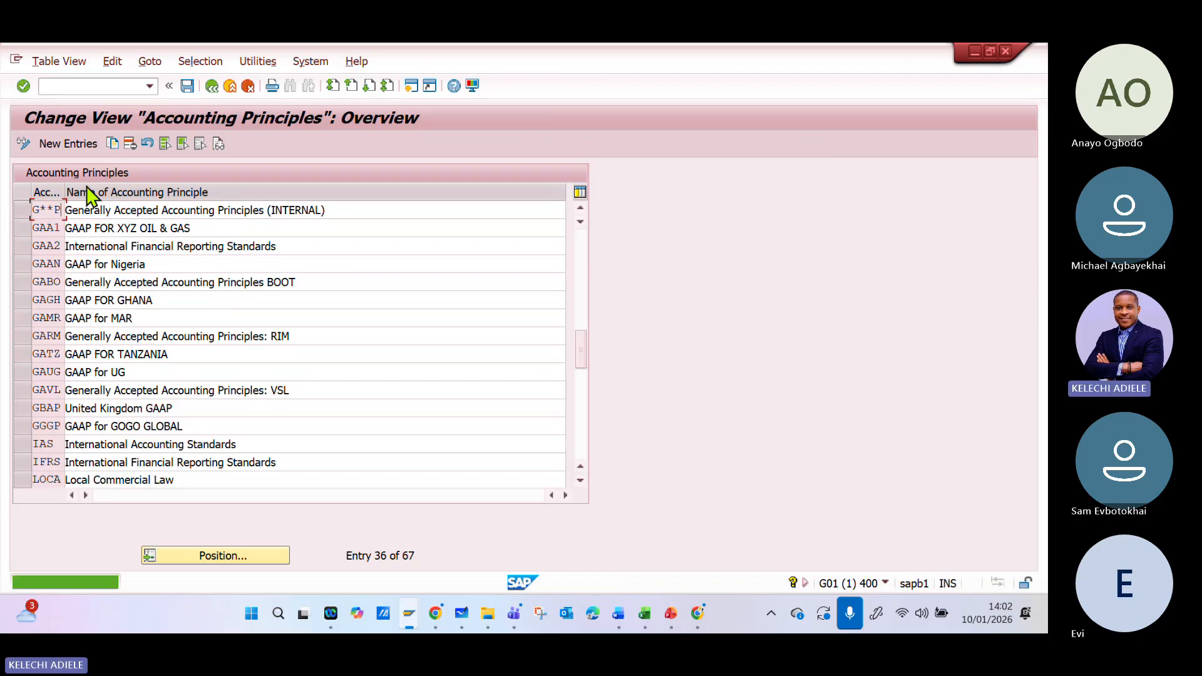
{"action": "left_click", "coordinate": [212, 87]}
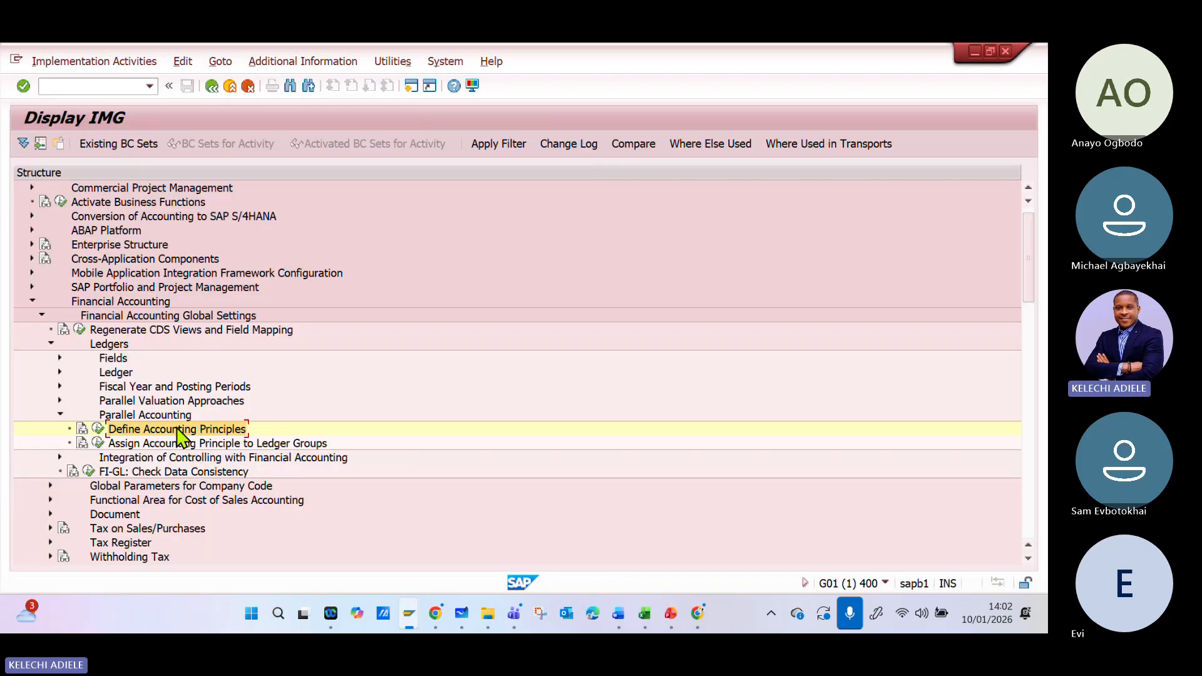
- Review the assignment of accounting principles to target ledger groups and return to the IMG structure
{"action": "left_click", "coordinate": [98, 443]}
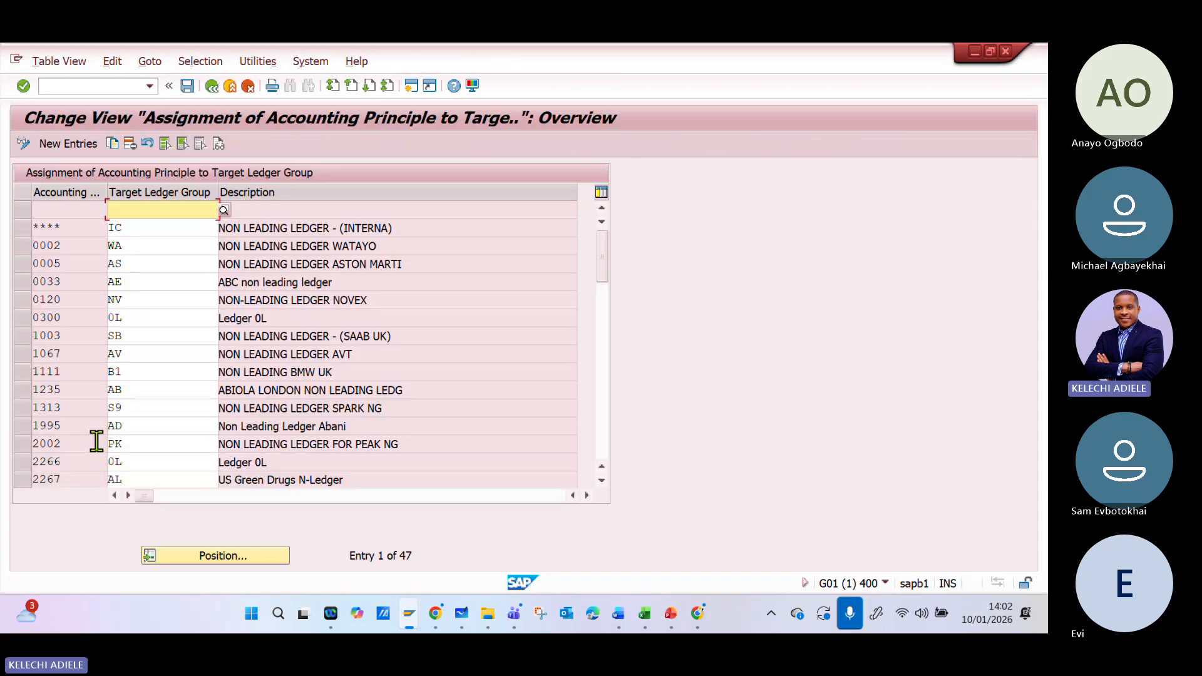
{"action": "left_click", "coordinate": [210, 88]}
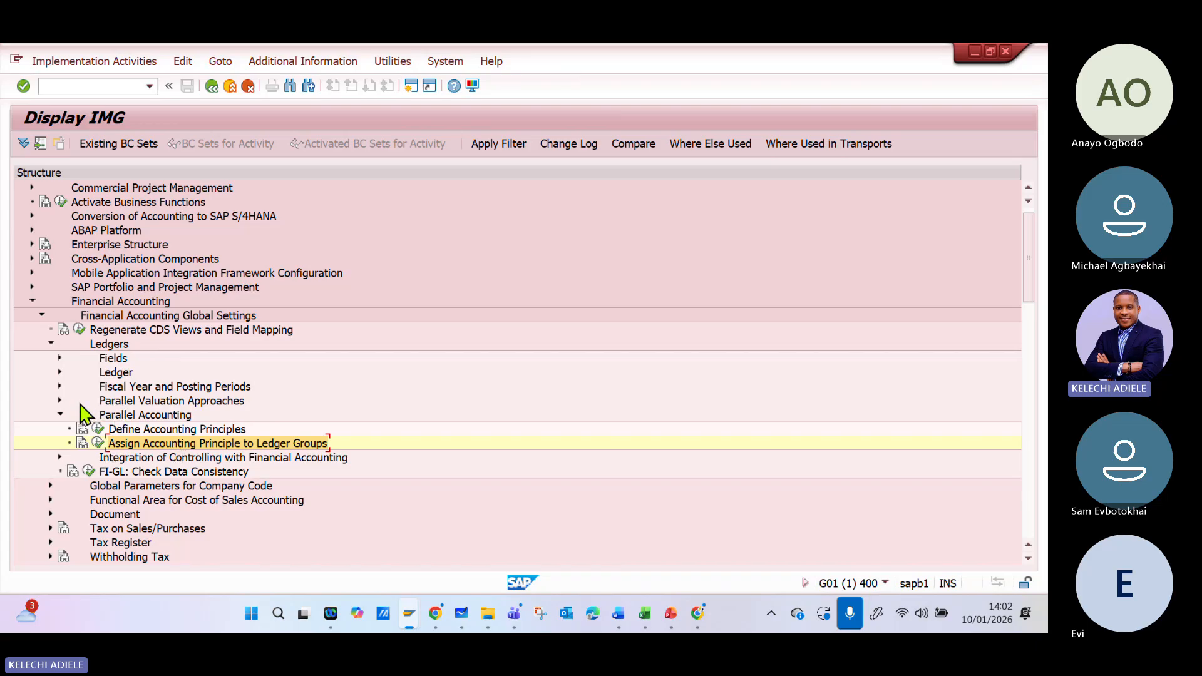
{"action": "left_click", "coordinate": [100, 446]}
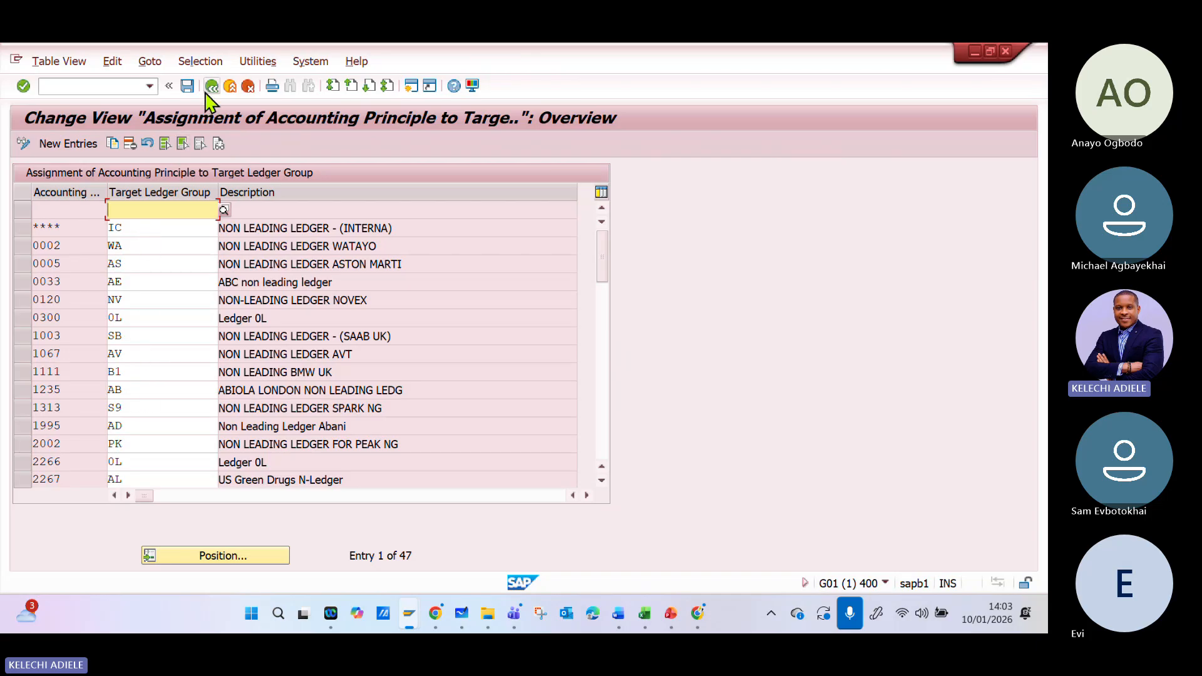
{"action": "left_click", "coordinate": [207, 91]}
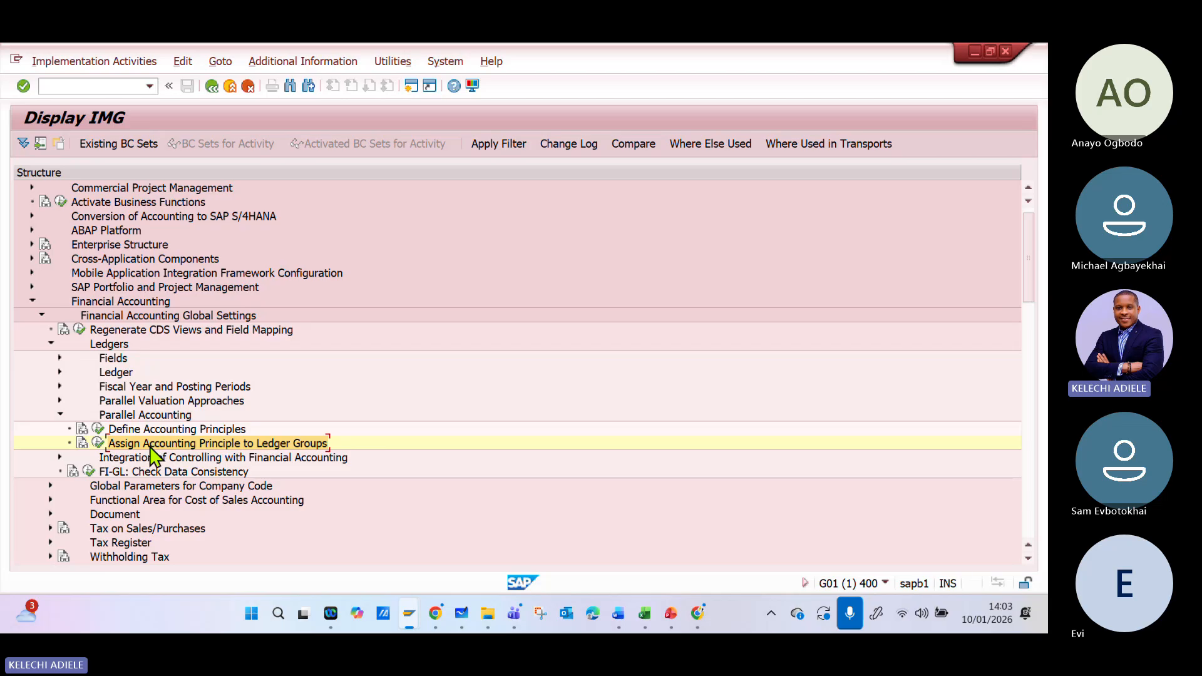
- Collapse Parallel Accounting, expand the Ledger node and open the Define Ledger Group activity
{"action": "left_click", "coordinate": [60, 372]}
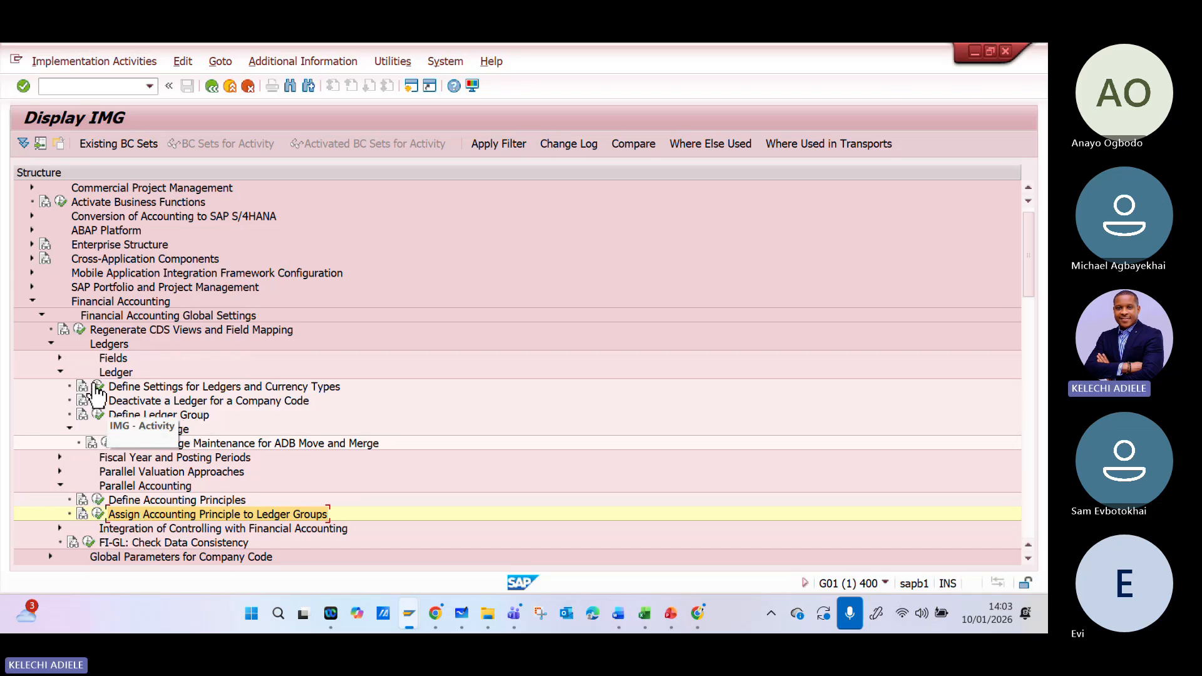
{"action": "left_click", "coordinate": [59, 372]}
{"action": "left_click", "coordinate": [60, 414]}
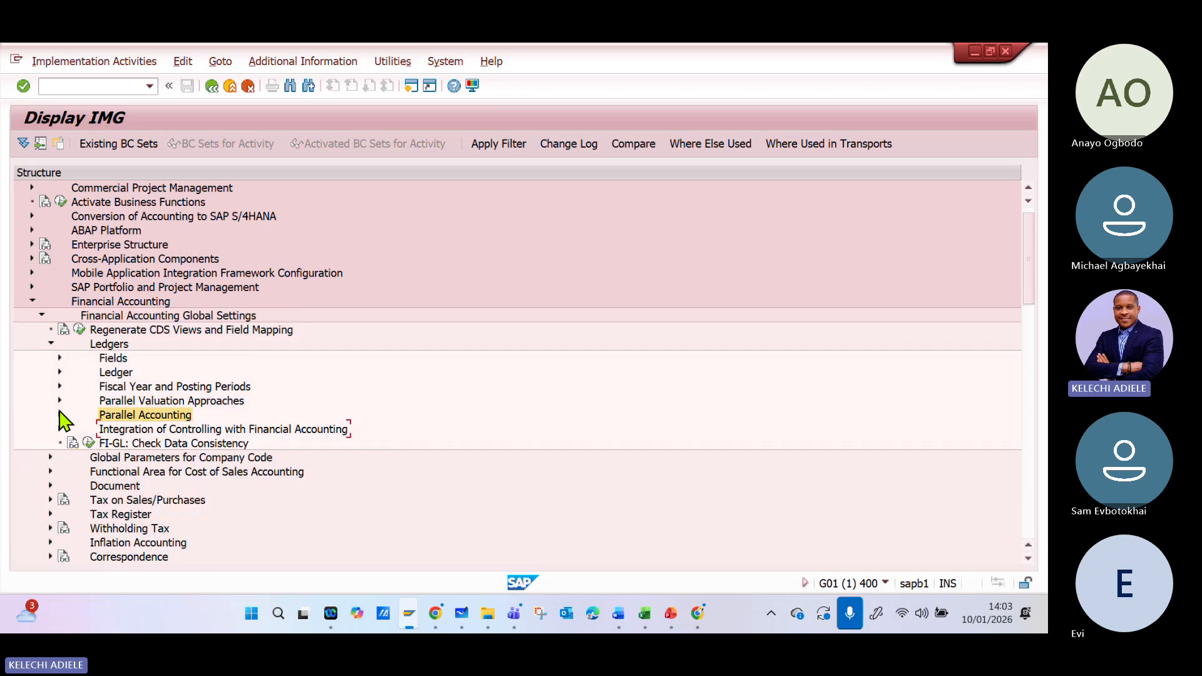
{"action": "left_click", "coordinate": [60, 372]}
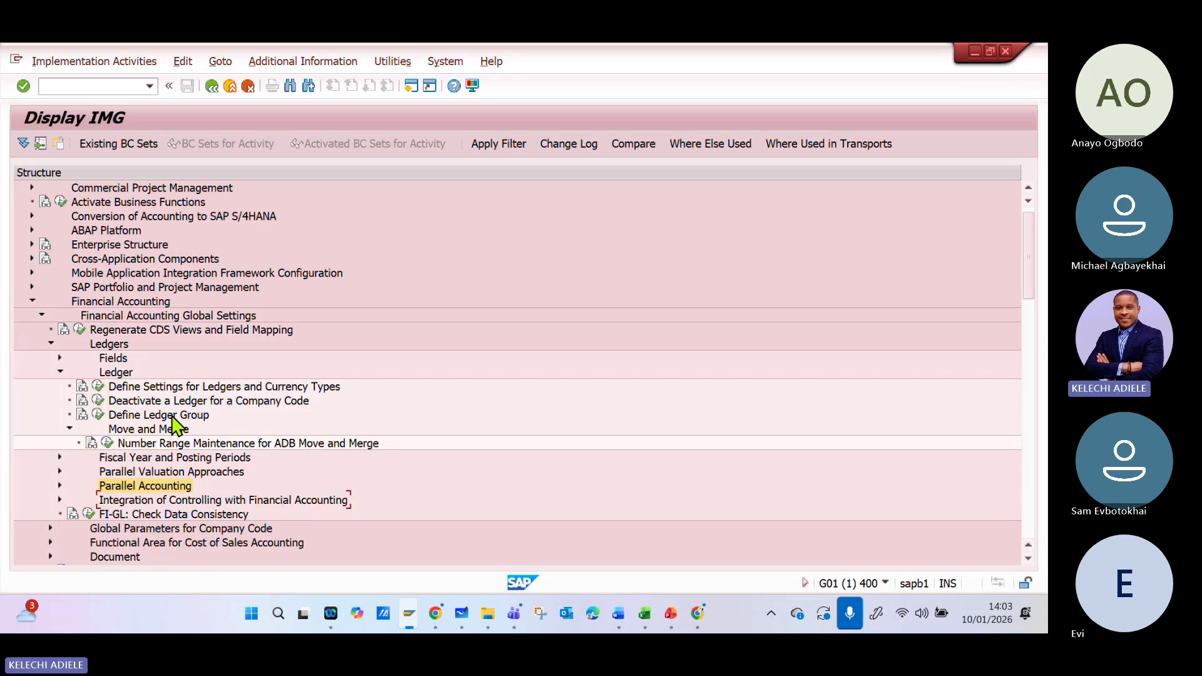
{"action": "left_click", "coordinate": [99, 414]}
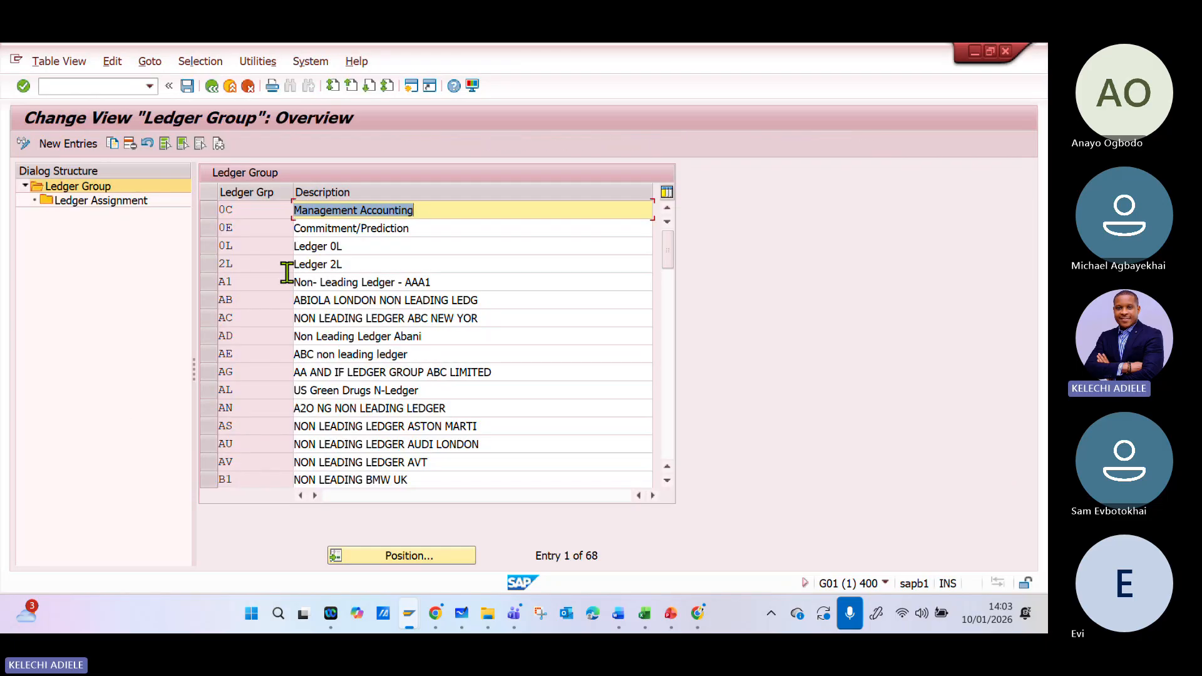
- Examine the ledger assignment of ledger group 0L, including its representative ledger, and return to the ledger group overview
{"action": "left_click", "coordinate": [346, 246]}
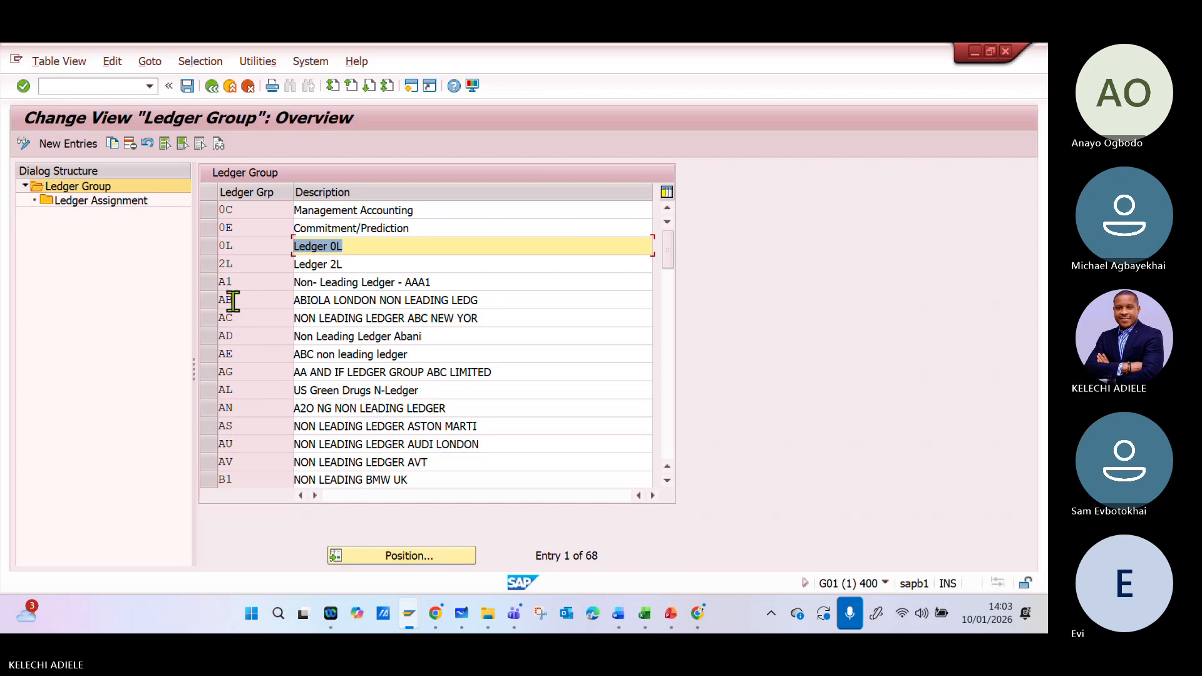
{"action": "left_click", "coordinate": [231, 248]}
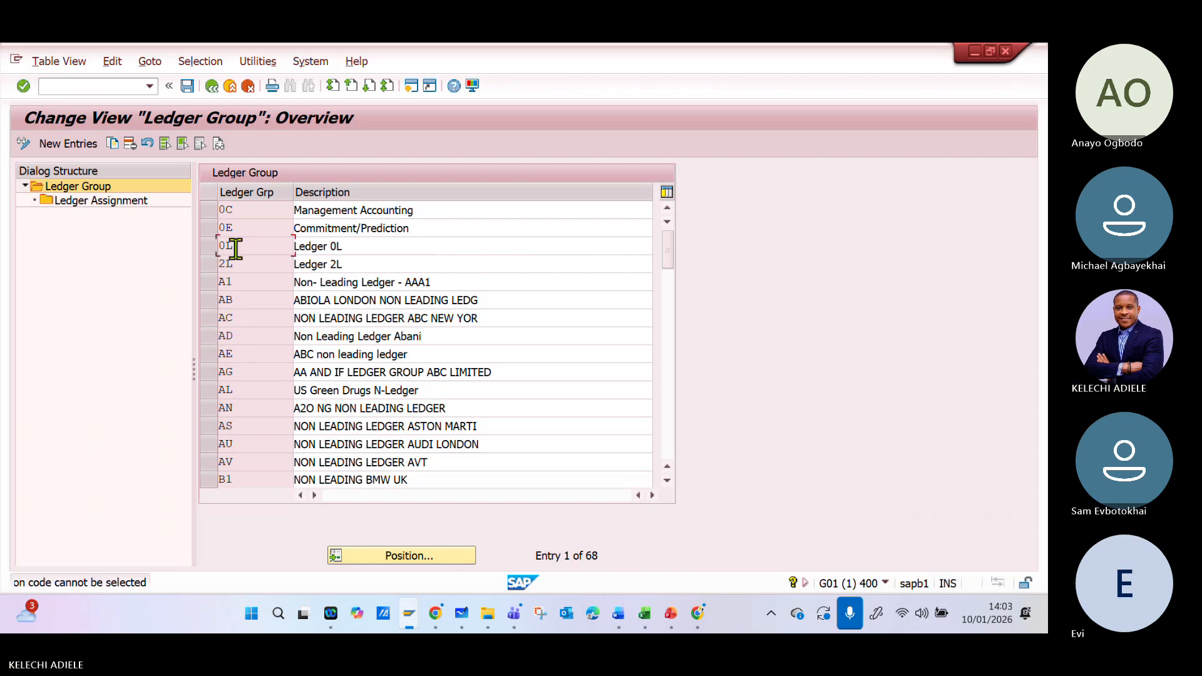
{"action": "left_click", "coordinate": [208, 246]}
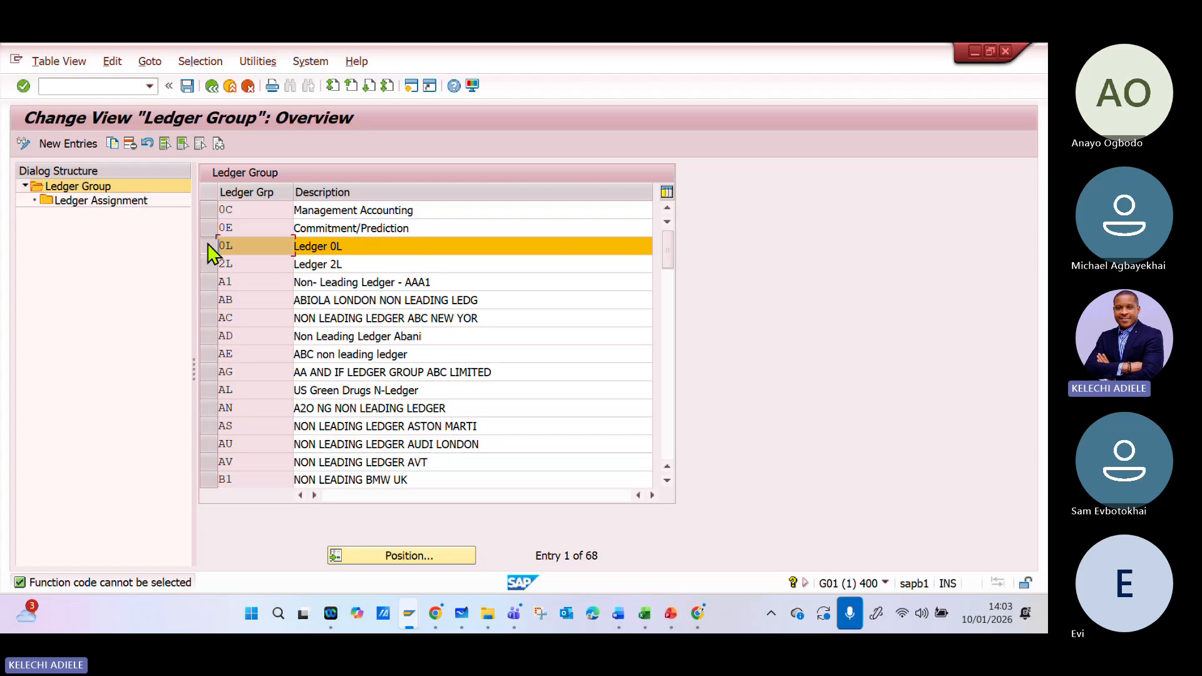
{"action": "left_click", "coordinate": [126, 203]}
{"action": "left_click", "coordinate": [331, 248]}
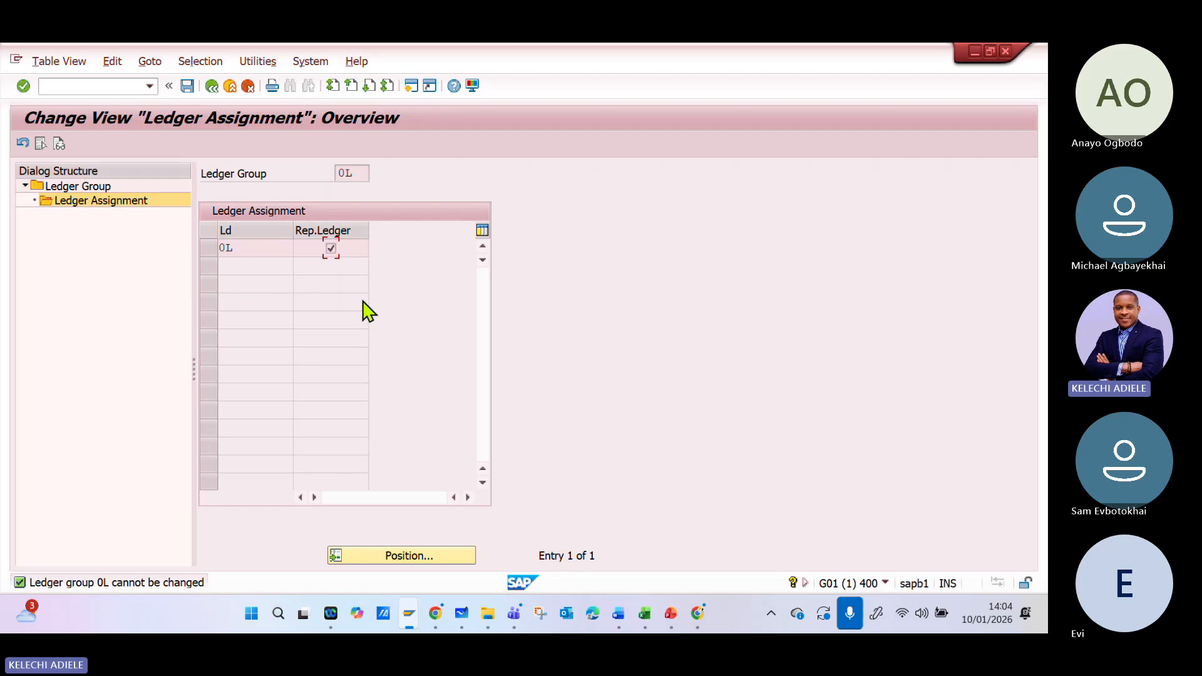
{"action": "left_click", "coordinate": [212, 86]}
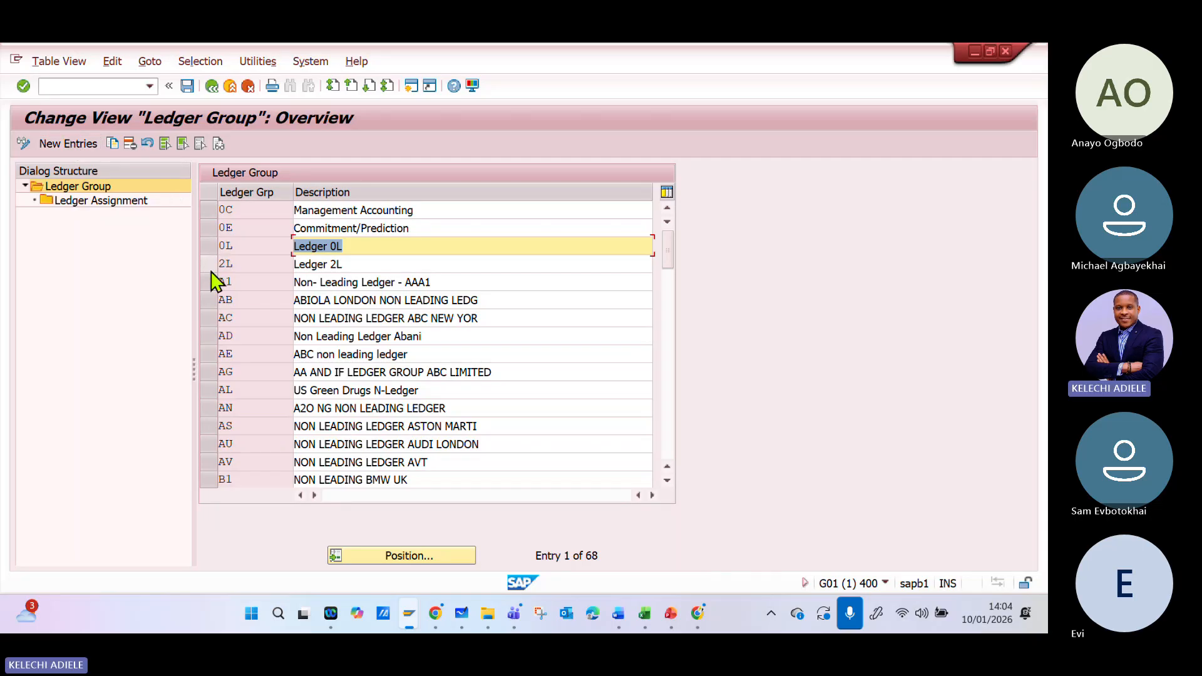
- Start a copy of ledger group 0L and replace its key with AL
{"action": "left_click", "coordinate": [211, 246]}
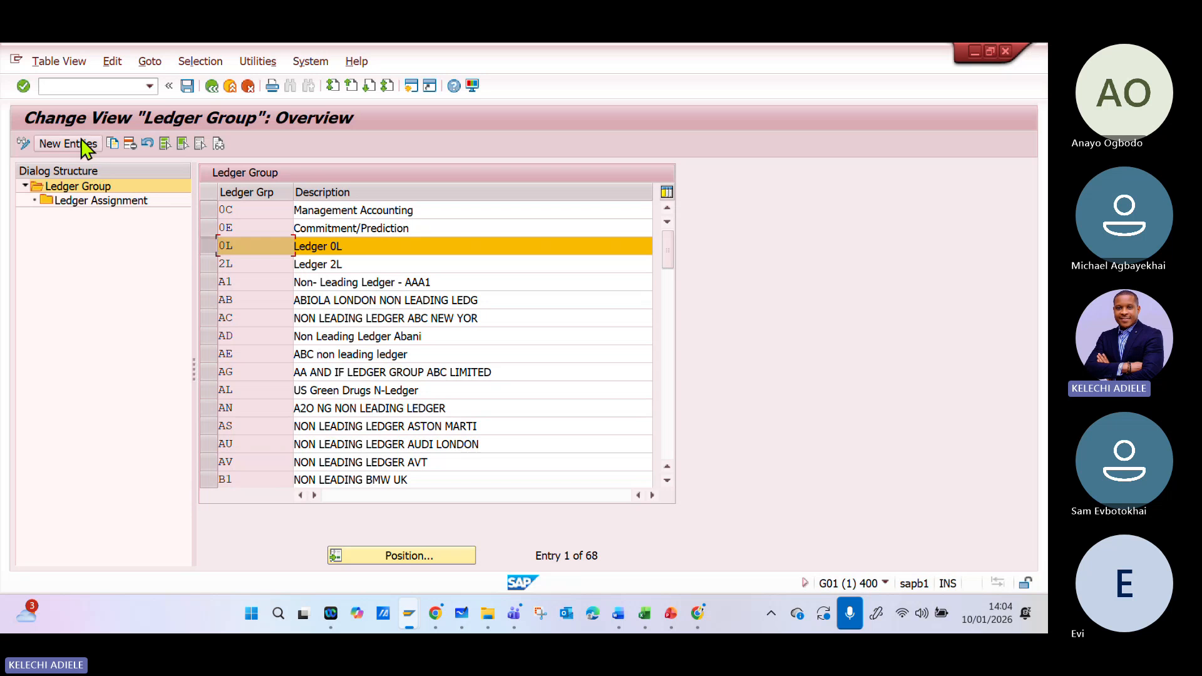
{"action": "left_click", "coordinate": [114, 143]}
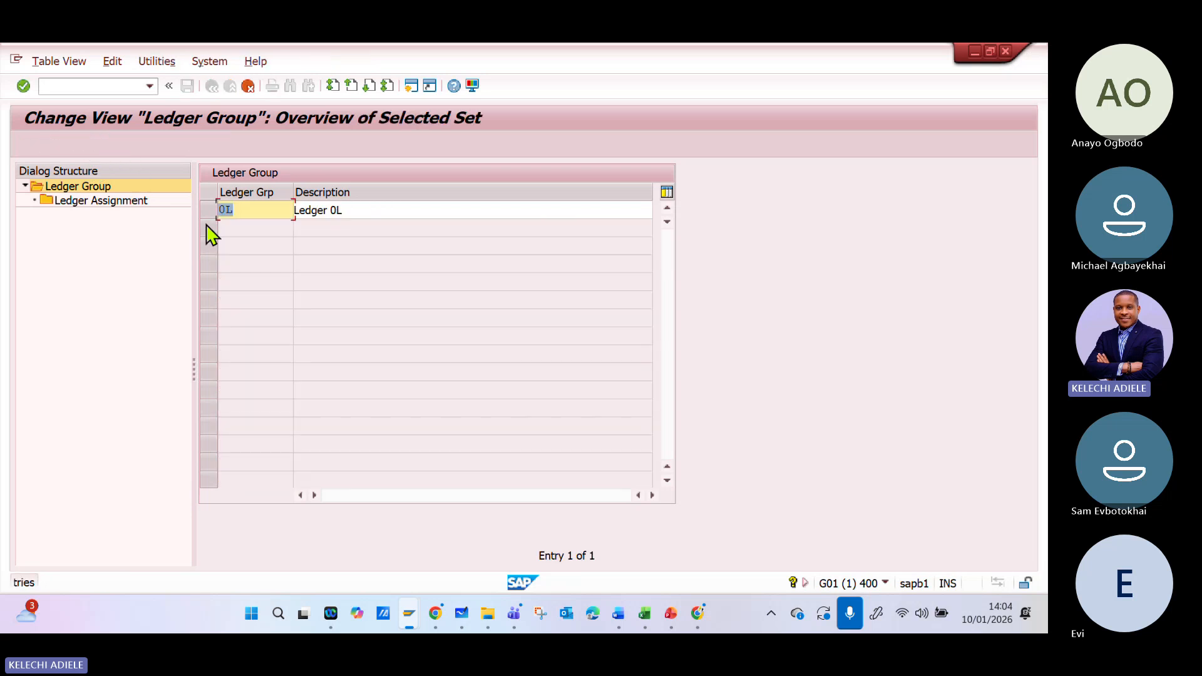
{"action": "key", "text": "Delete"}
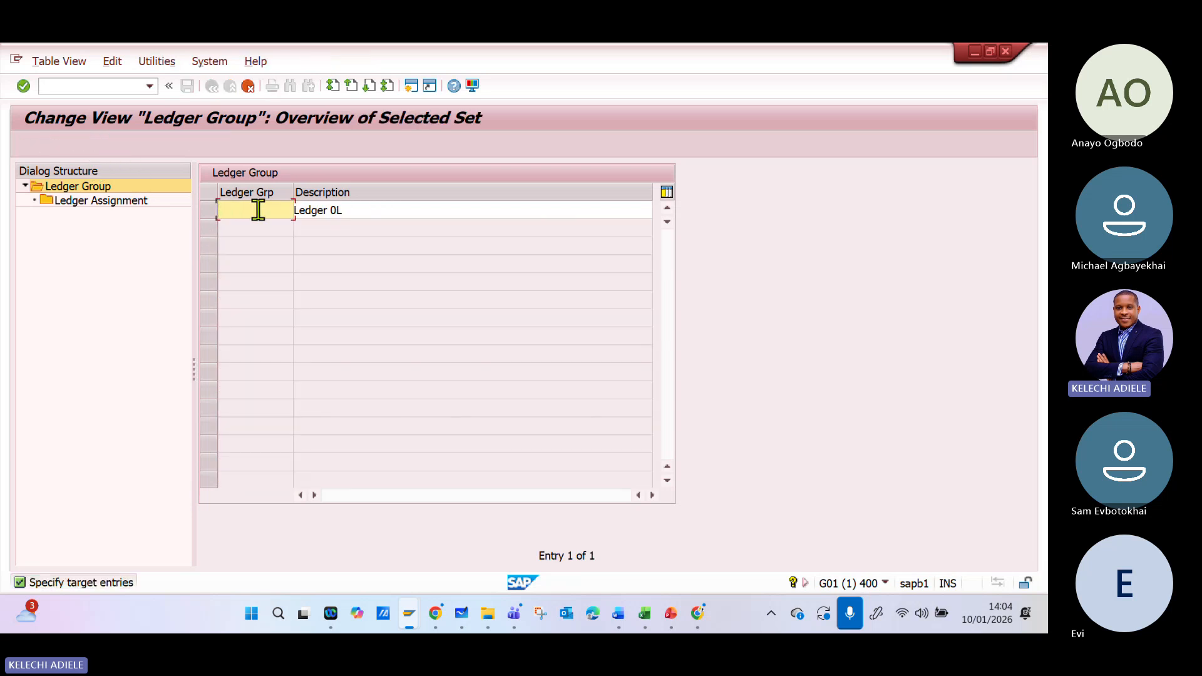
{"action": "type", "text": "AL"}
- Switch to the Excel configuration file and enter "Accounting principles" in cell B16, below the Field Status entry
{"action": "left_click", "coordinate": [657, 623]}
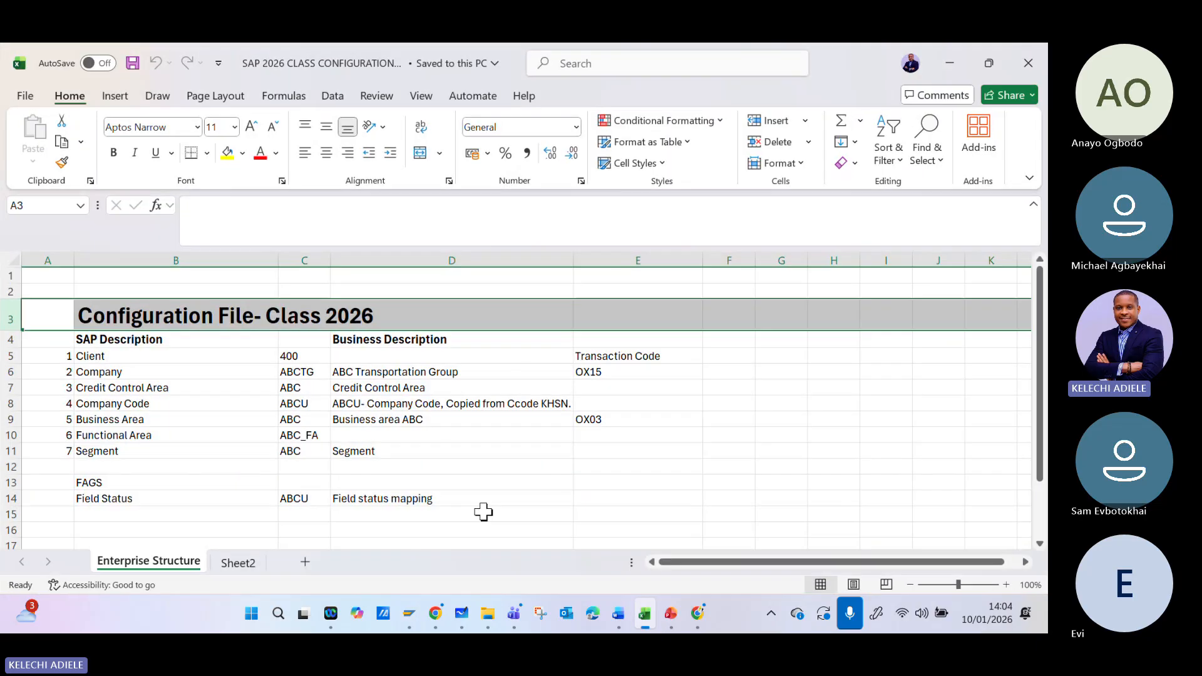
{"action": "left_click", "coordinate": [127, 526]}
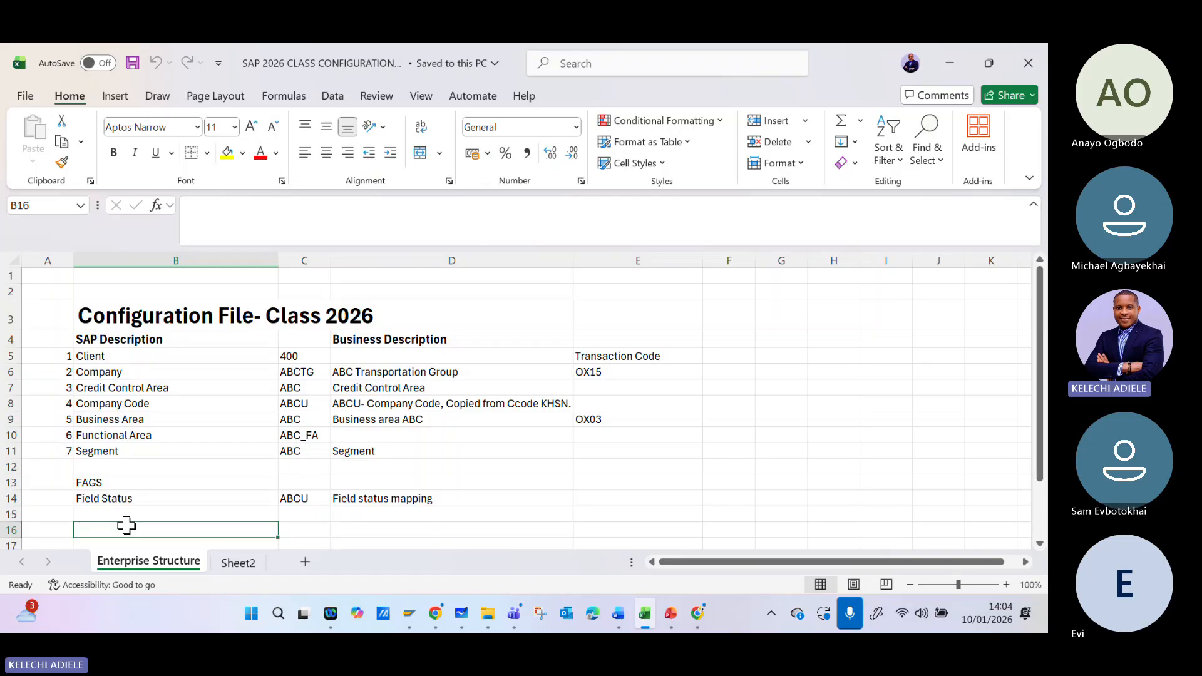
{"action": "type", "text": "aCCOUNT"}
{"action": "key", "text": "BackSpace"}
{"action": "key", "text": "BackSpace"}
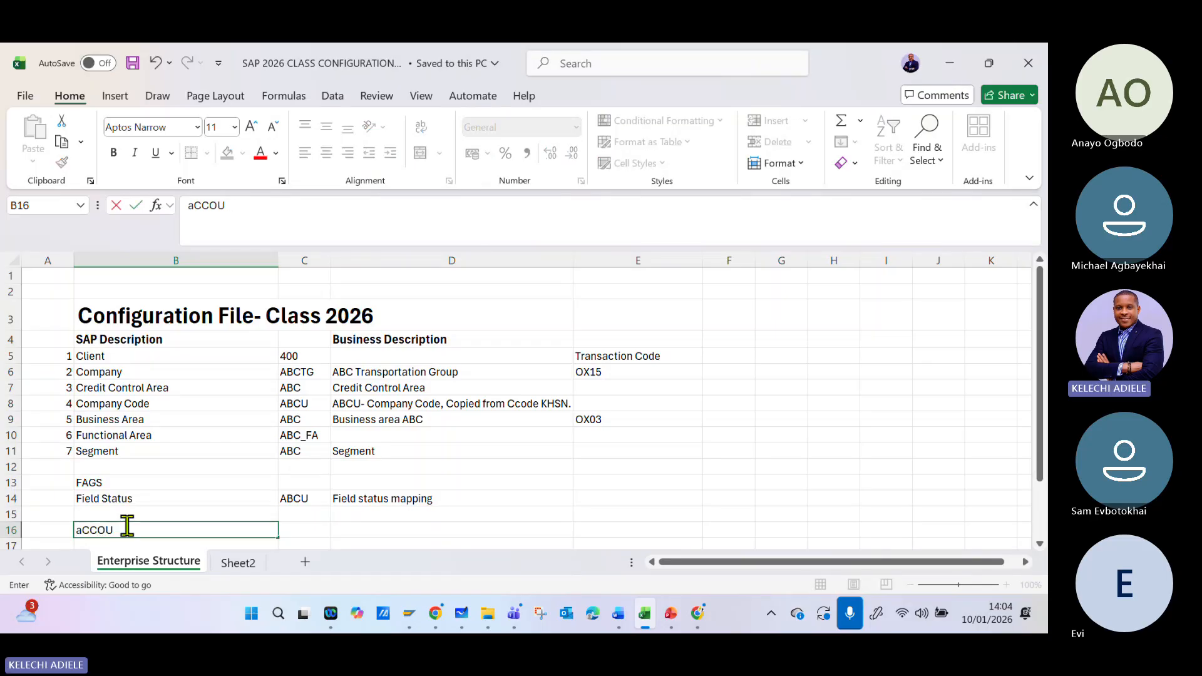
{"action": "key", "text": "BackSpace"}
{"action": "key", "text": "BackSpace"}
{"action": "key", "text": "BackSpace"}
{"action": "key", "text": "BackSpace"}
{"action": "key", "text": "BackSpace"}
{"action": "type", "text": "Acco"}
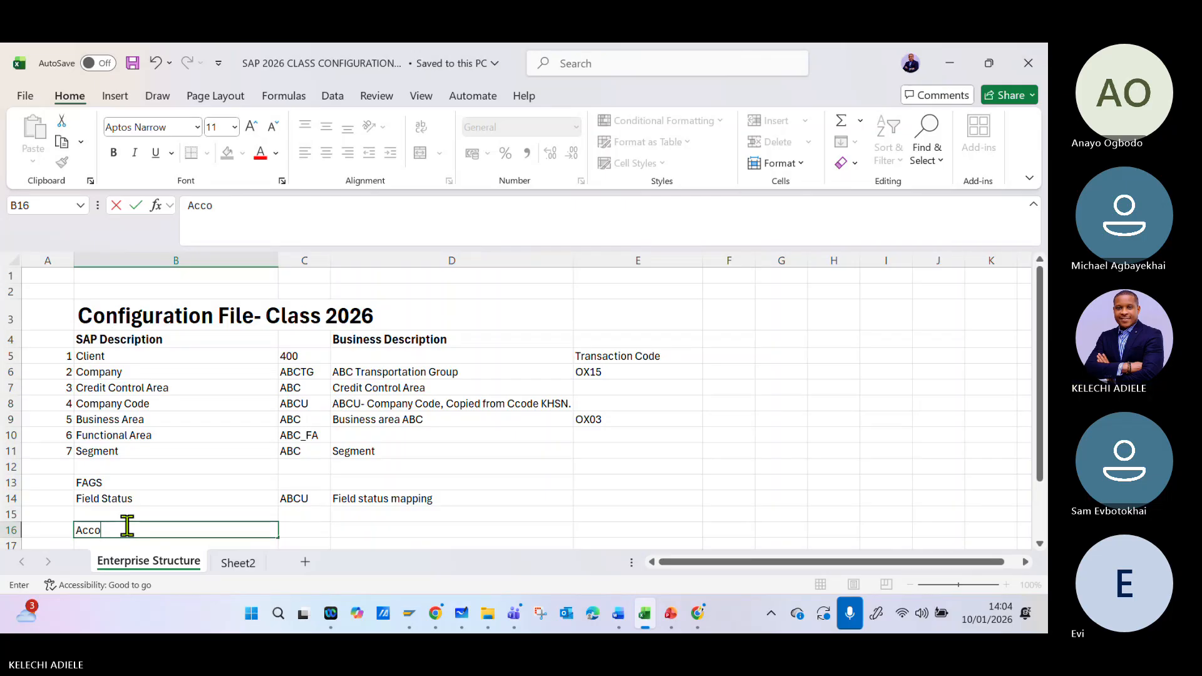
{"action": "type", "text": "unting principle"}
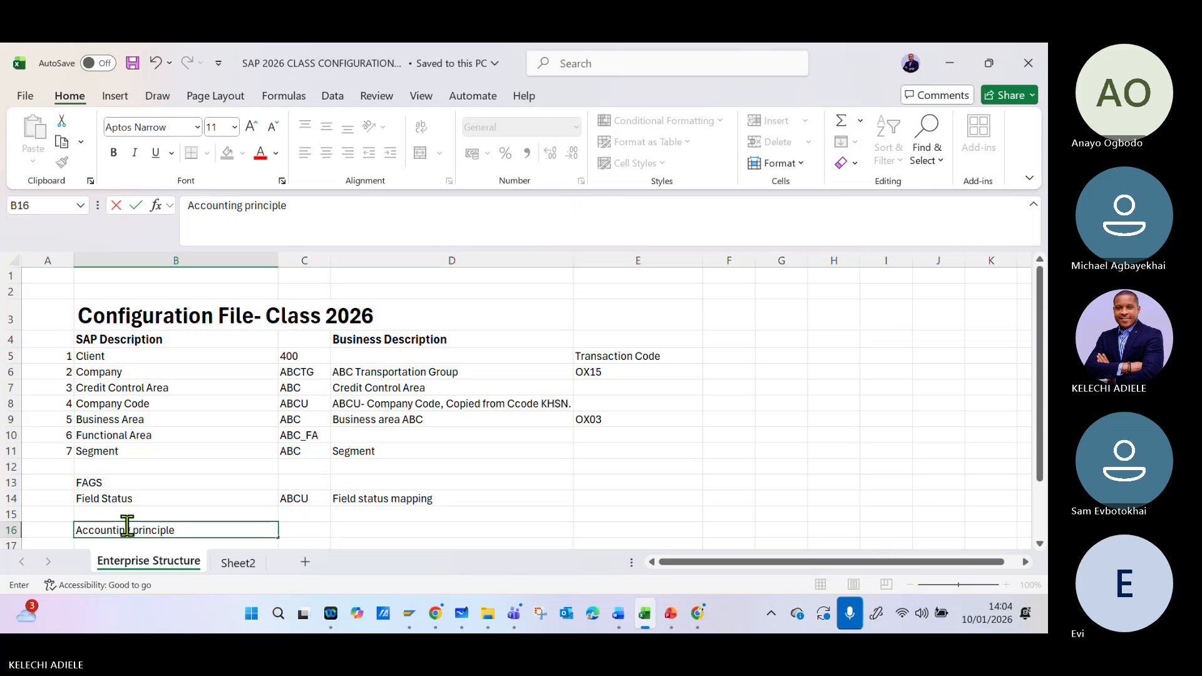
{"action": "type", "text": "s"}
{"action": "key", "text": "Tab"}
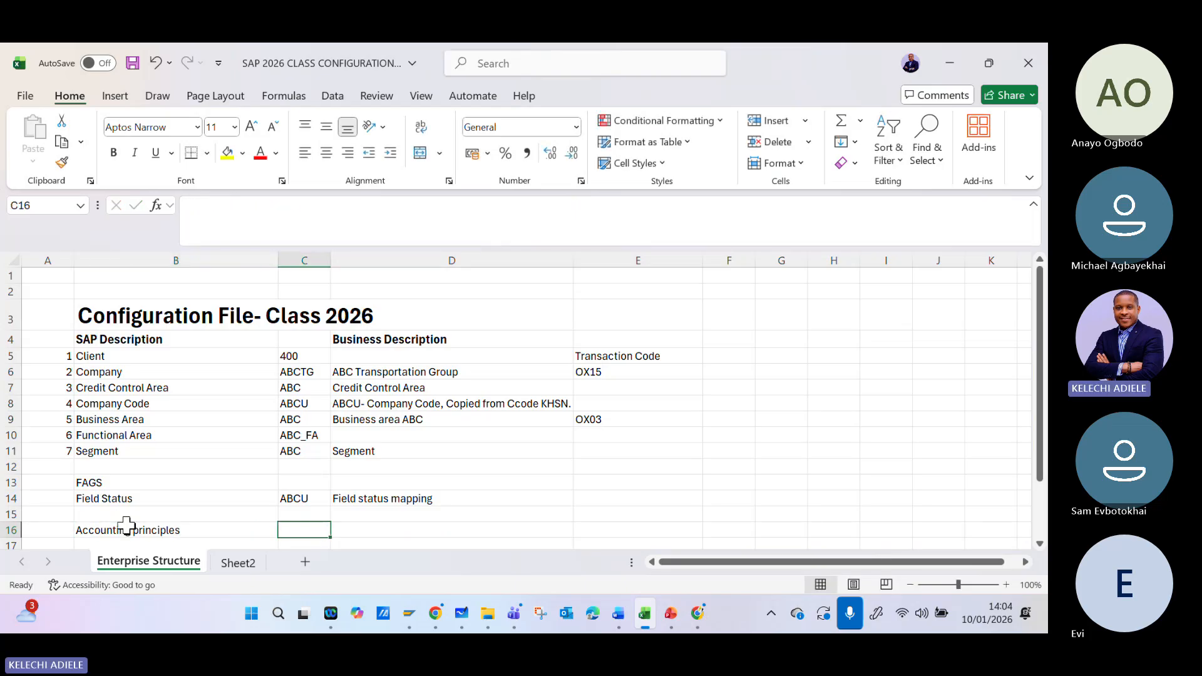
- Document the accounting principle in row 16 with key "G**p" in C16 and description "GAAP US" in D16
{"action": "type", "text": "G**"}
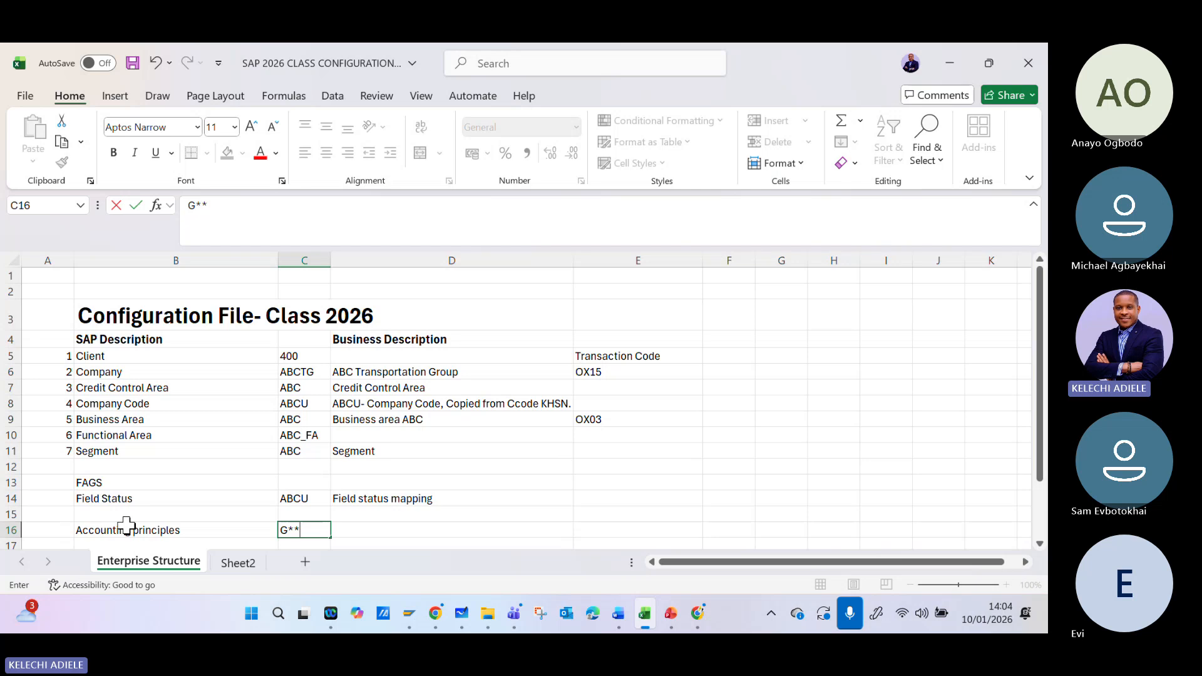
{"action": "key", "text": "Tab"}
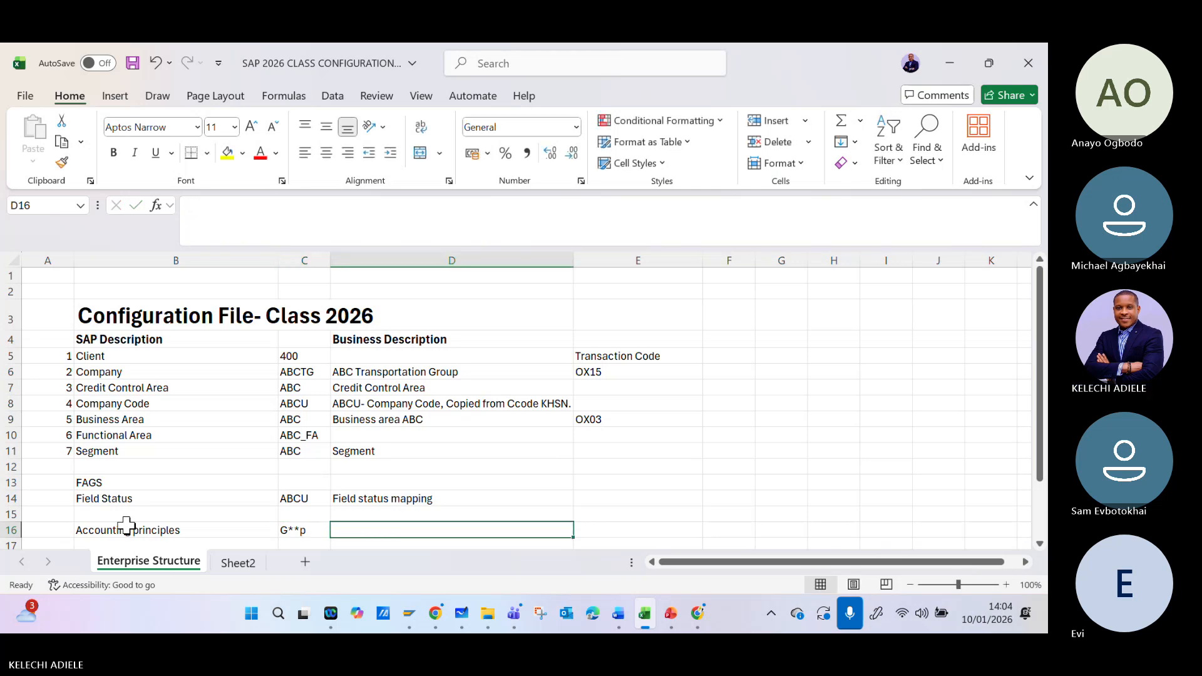
{"action": "type", "text": "g"}
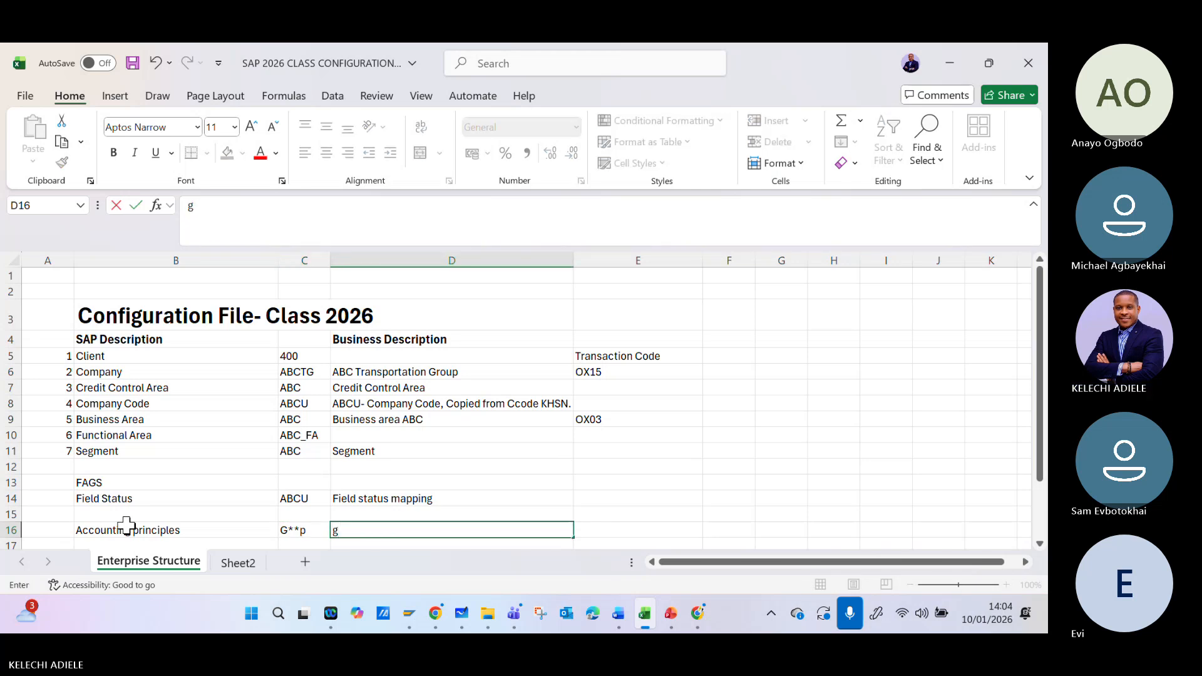
{"action": "type", "text": "gaa"}
{"action": "key", "text": "BackSpace"}
{"action": "key", "text": "BackSpace"}
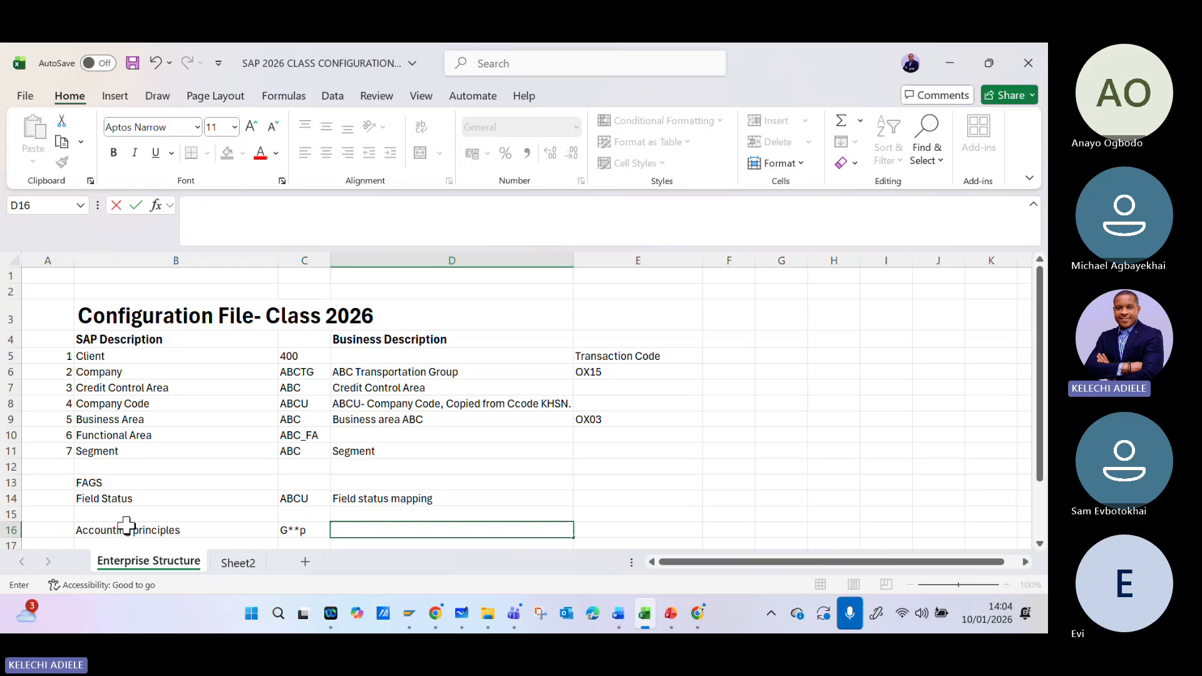
{"action": "type", "text": "GAAP US"}
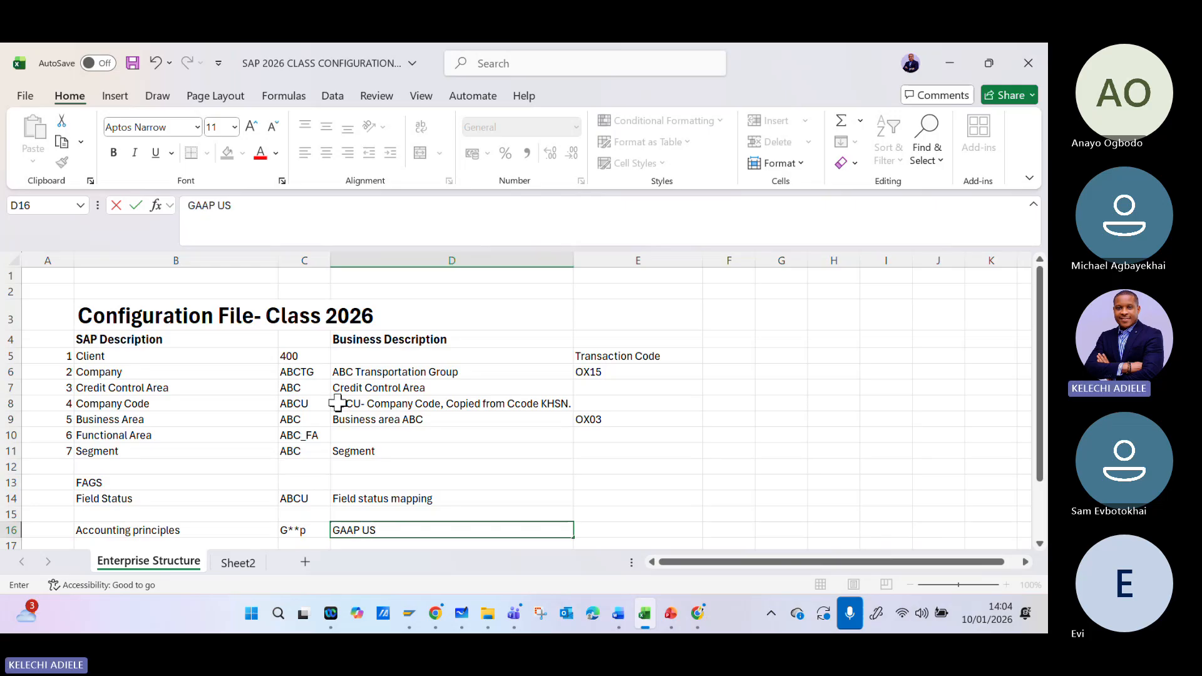
{"action": "left_click_drag", "start_coordinate": [175, 451], "coordinate": [179, 467]}
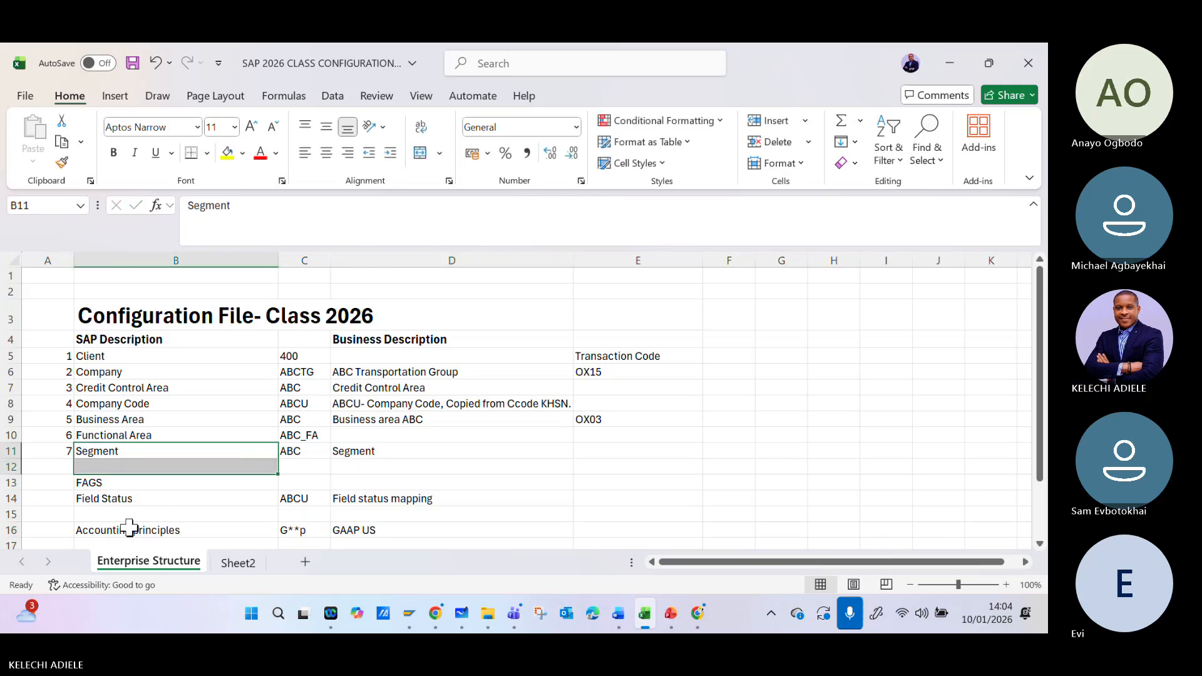
- Add a "Non-Leading Ledger" entry in cell B17 with the key "A*" in C17
{"action": "scroll", "coordinate": [325, 461], "scroll_direction": "down", "scroll_amount": 2}
{"action": "left_click", "coordinate": [226, 455]}
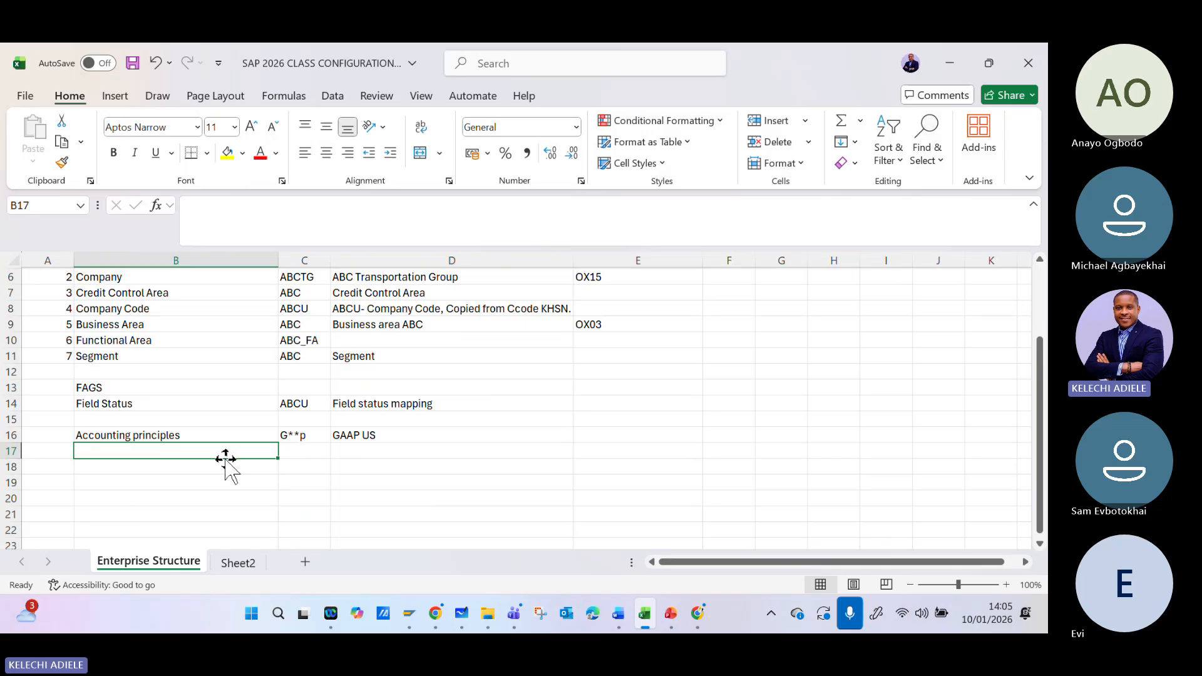
{"action": "type", "text": "Non"}
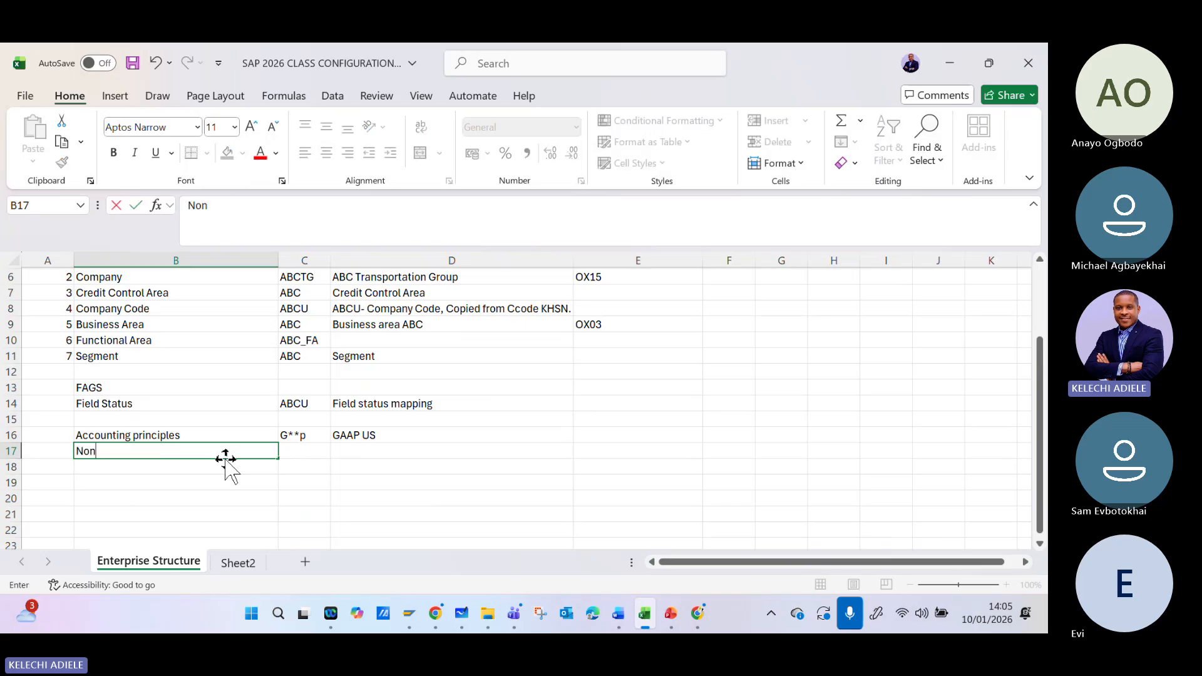
{"action": "type", "text": "-Leading L"}
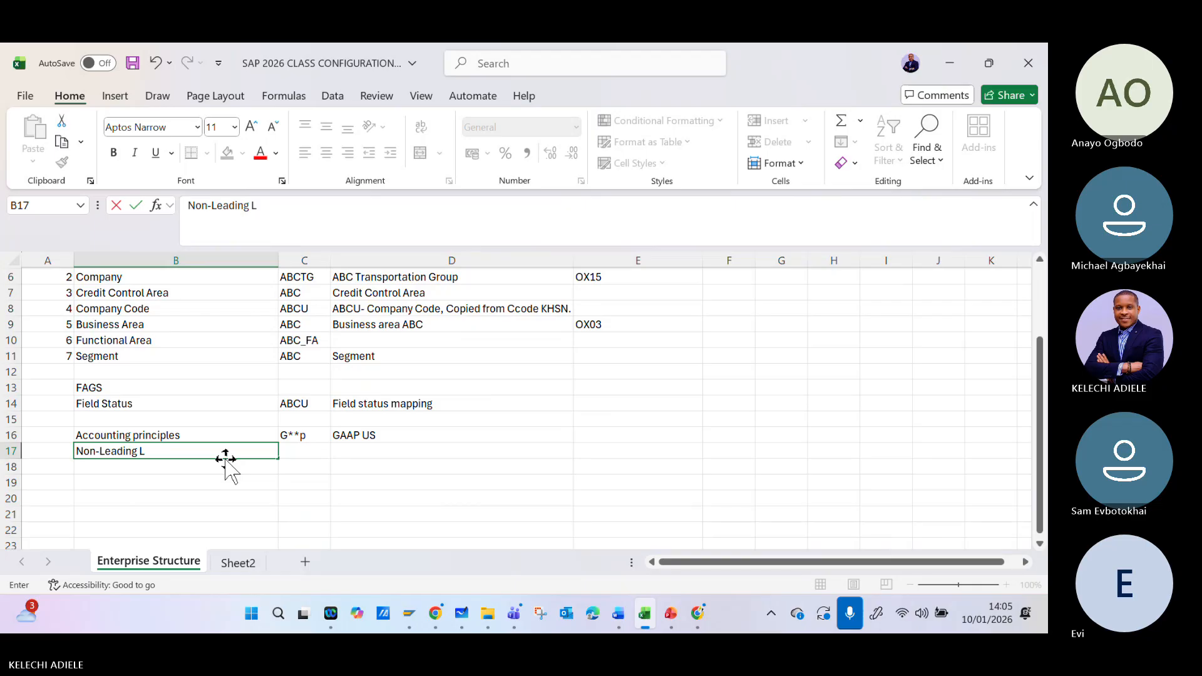
{"action": "type", "text": "edger"}
{"action": "key", "text": "Tab"}
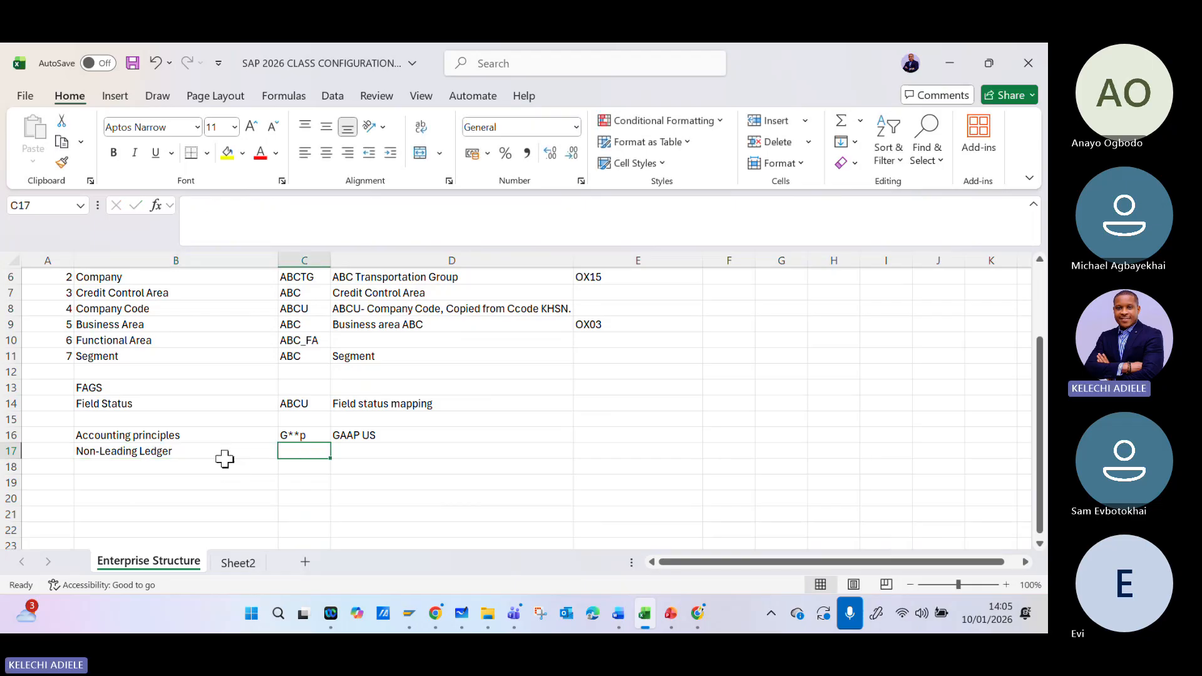
{"action": "type", "text": "A*"}
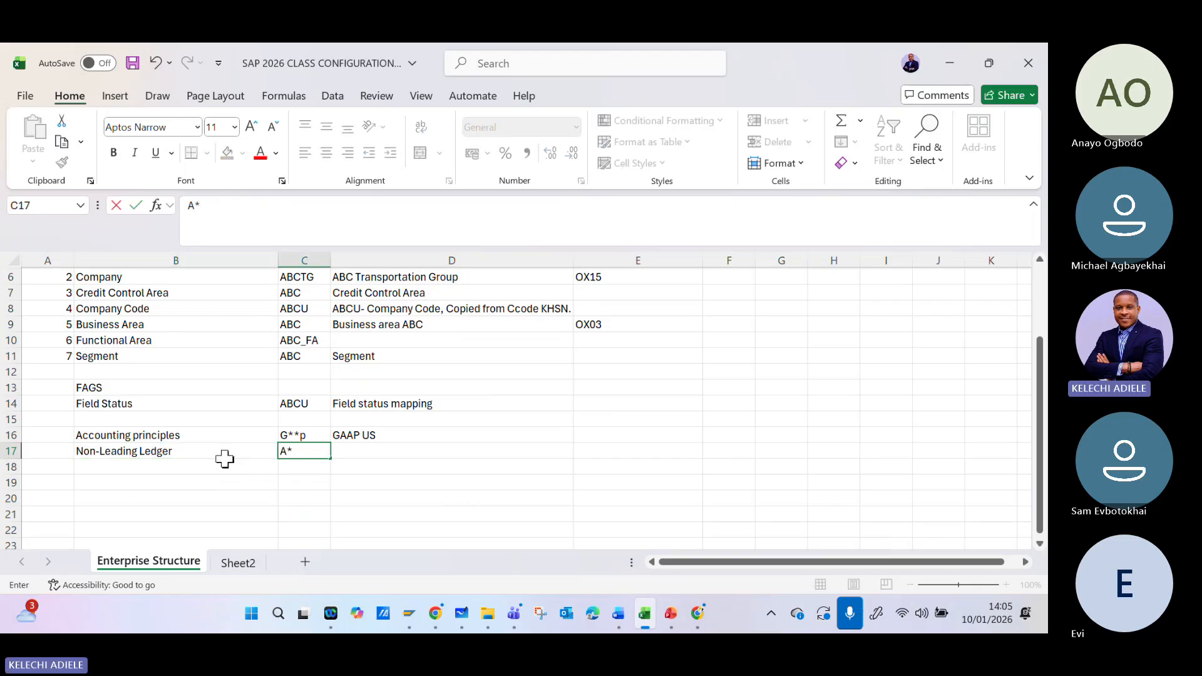
{"action": "key", "text": "Tab"}
- Enter the description "Non-Leading Ledger (IFR*)" in cell D17
{"action": "type", "text": "Non"}
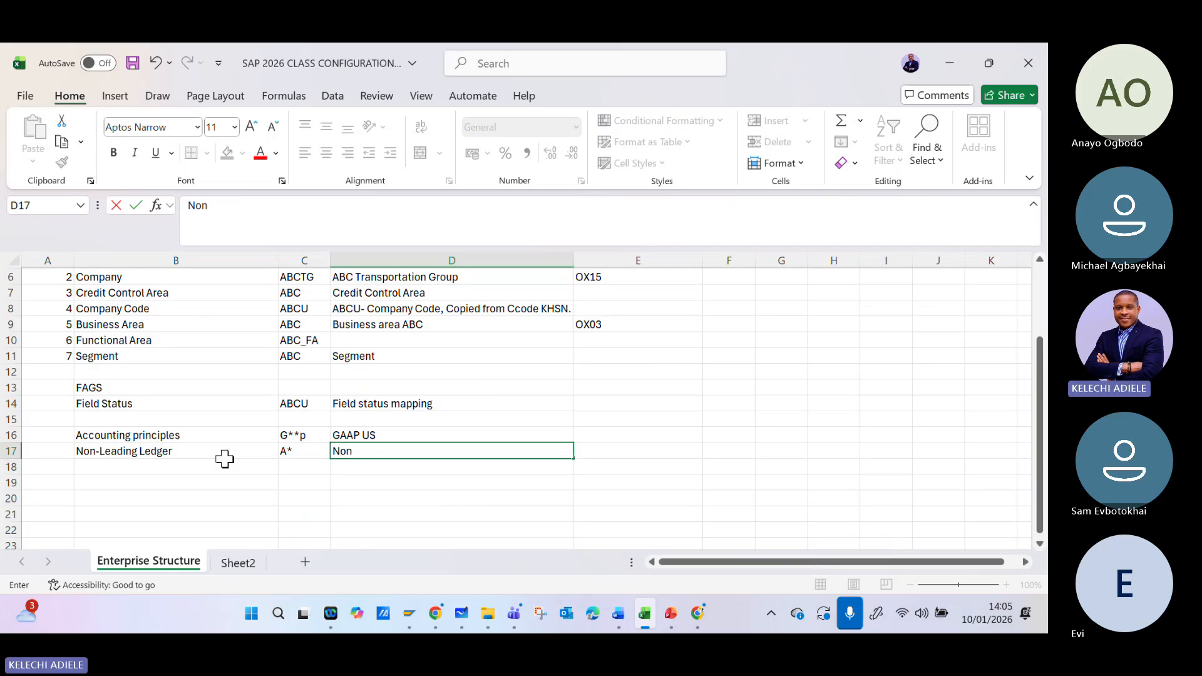
{"action": "type", "text": "-Leading Ledger"}
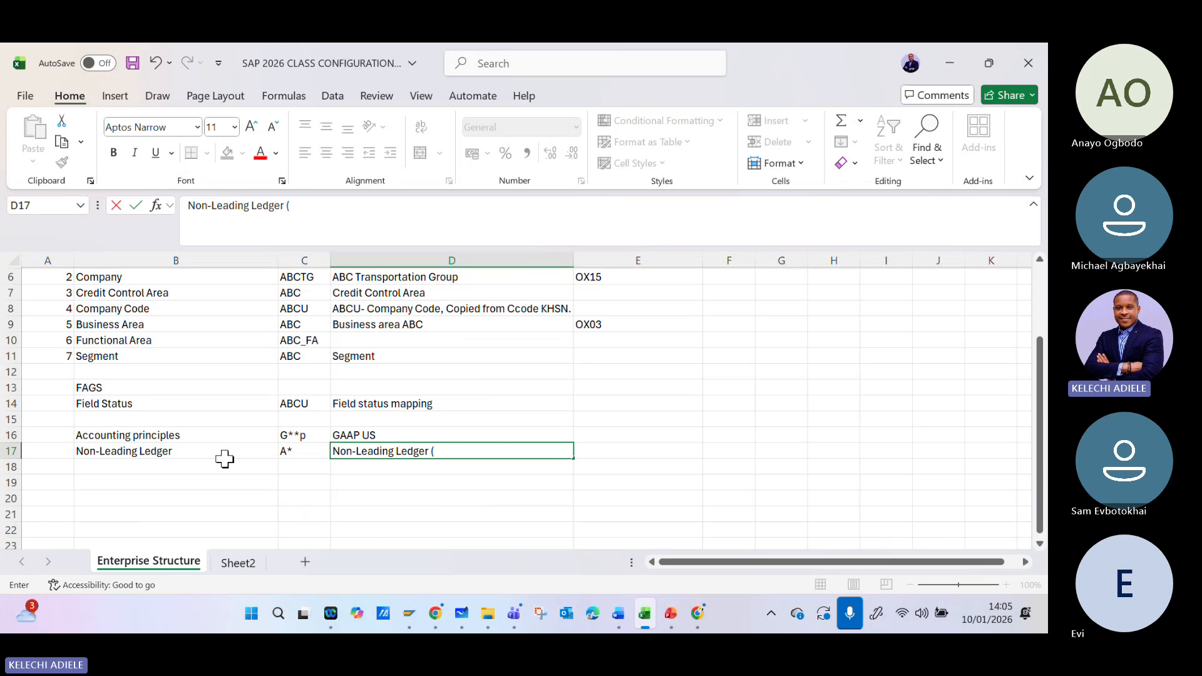
{"action": "type", "text": " (IFR*"}
{"action": "left_click", "coordinate": [477, 482]}
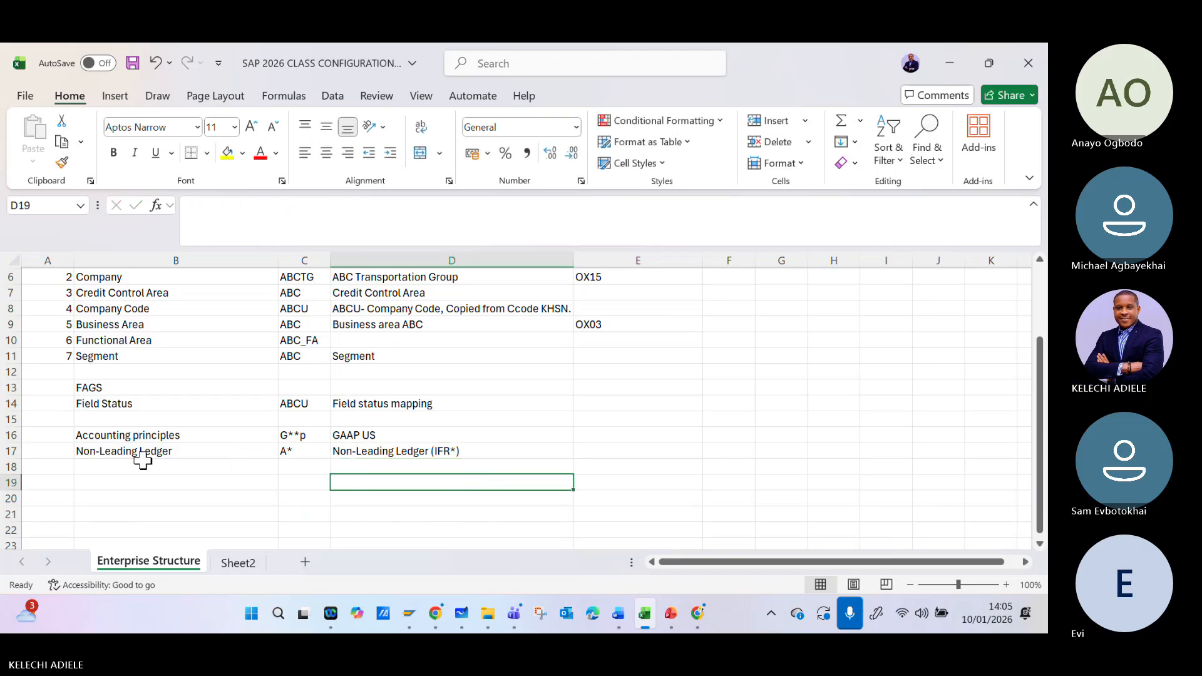
{"action": "left_click", "coordinate": [283, 464]}
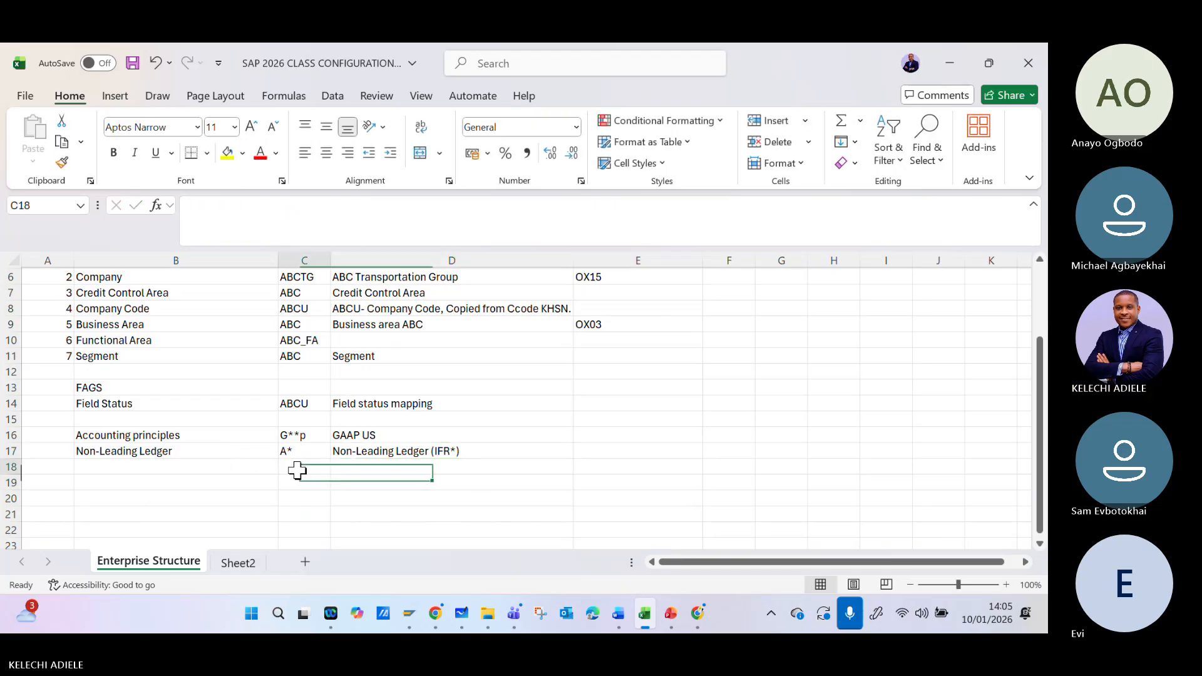
- Extend the label in cell B16 to "Accounting principles (Group)"
{"action": "double_click", "coordinate": [207, 433]}
{"action": "type", "text": "("}
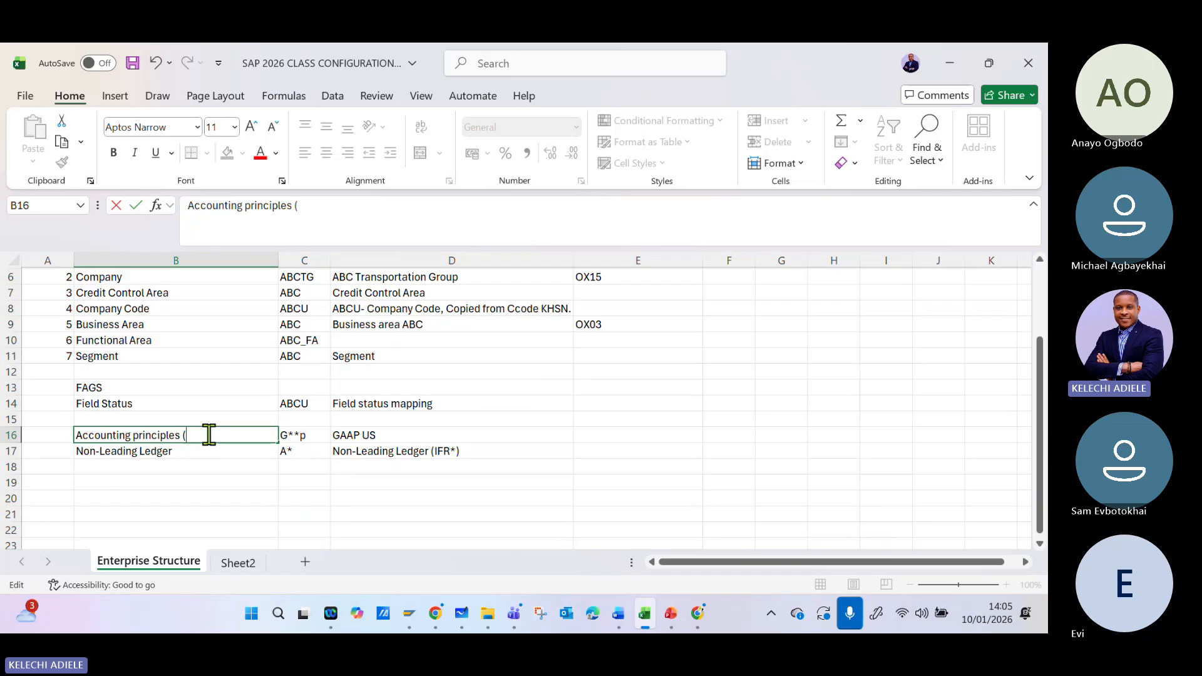
{"action": "type", "text": "gR"}
{"action": "key", "text": "BackSpace"}
{"action": "key", "text": "BackSpace"}
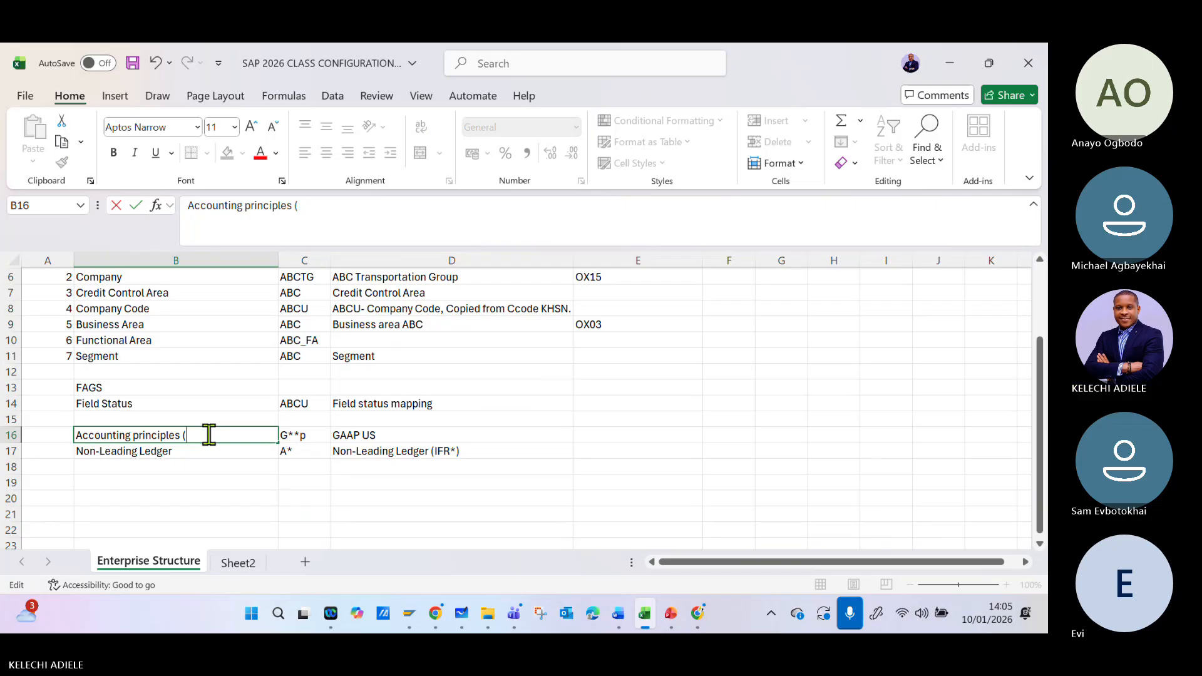
{"action": "type", "text": "gR"}
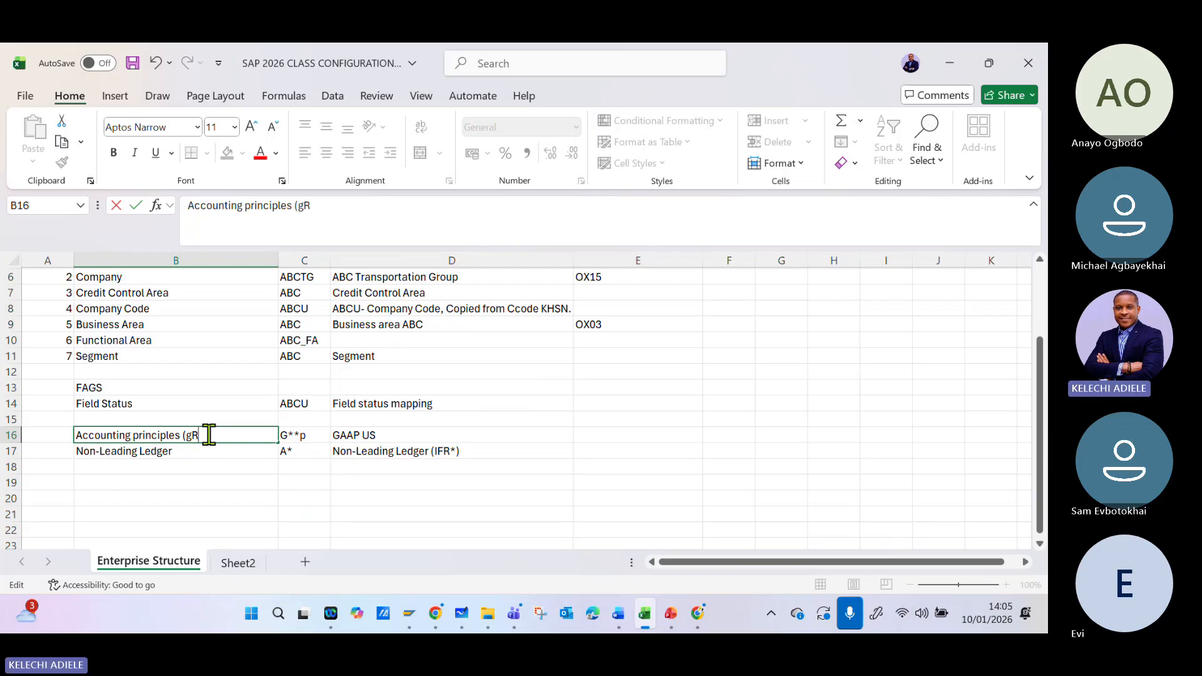
{"action": "key", "text": "BackSpace"}
{"action": "key", "text": "BackSpace"}
{"action": "type", "text": "Gr"}
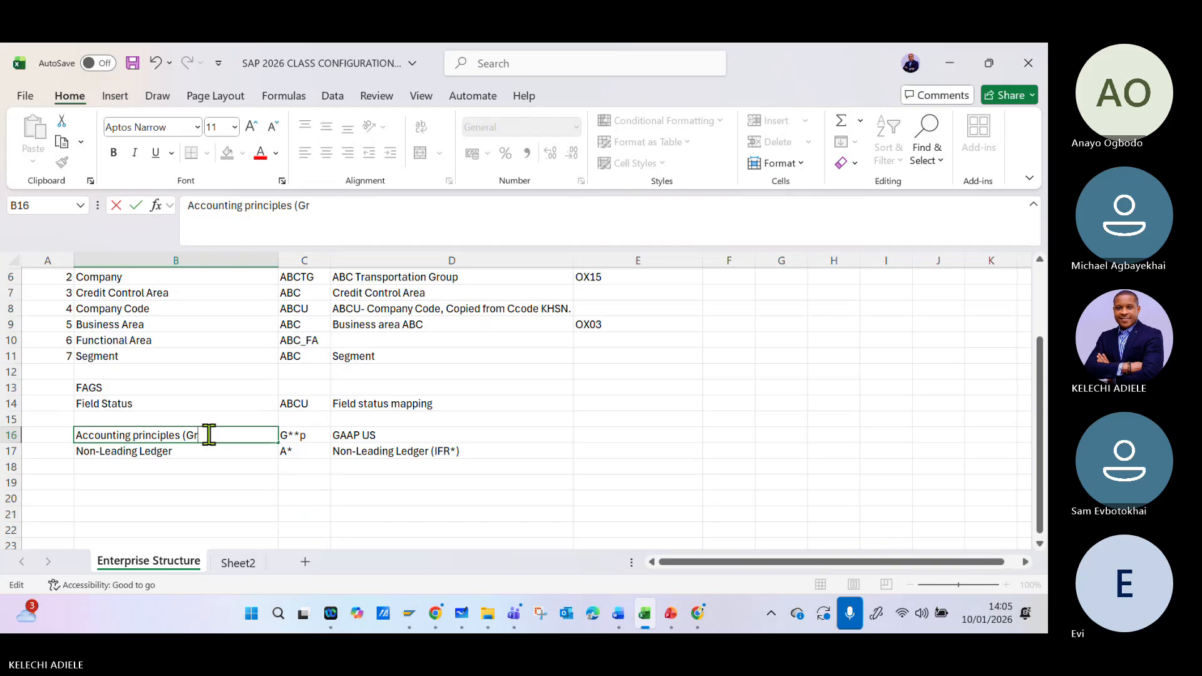
{"action": "type", "text": "oup)"}
{"action": "left_click", "coordinate": [163, 465]}
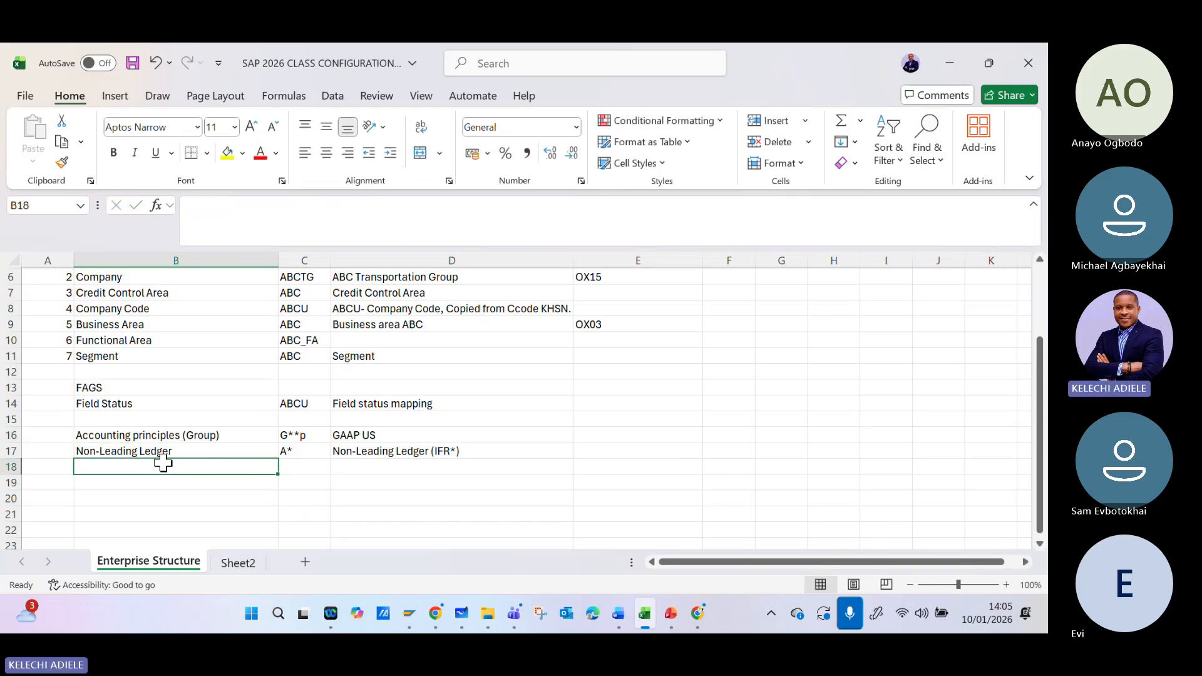
- Copy the B16 label to B18 and change the copy to "Accounting principles (Local Reporting)"
{"action": "left_click", "coordinate": [233, 432]}
{"action": "key", "text": "ctrl+c"}
{"action": "left_click", "coordinate": [190, 465]}
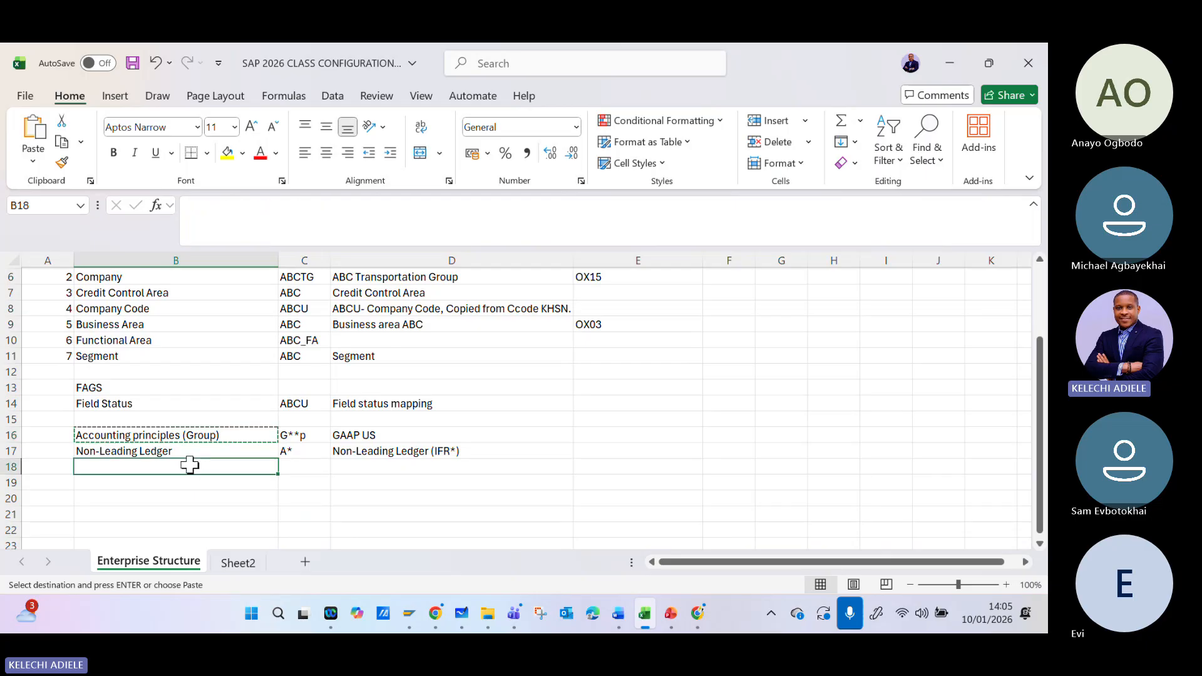
{"action": "key", "text": "ctrl+v"}
{"action": "double_click", "coordinate": [218, 467]}
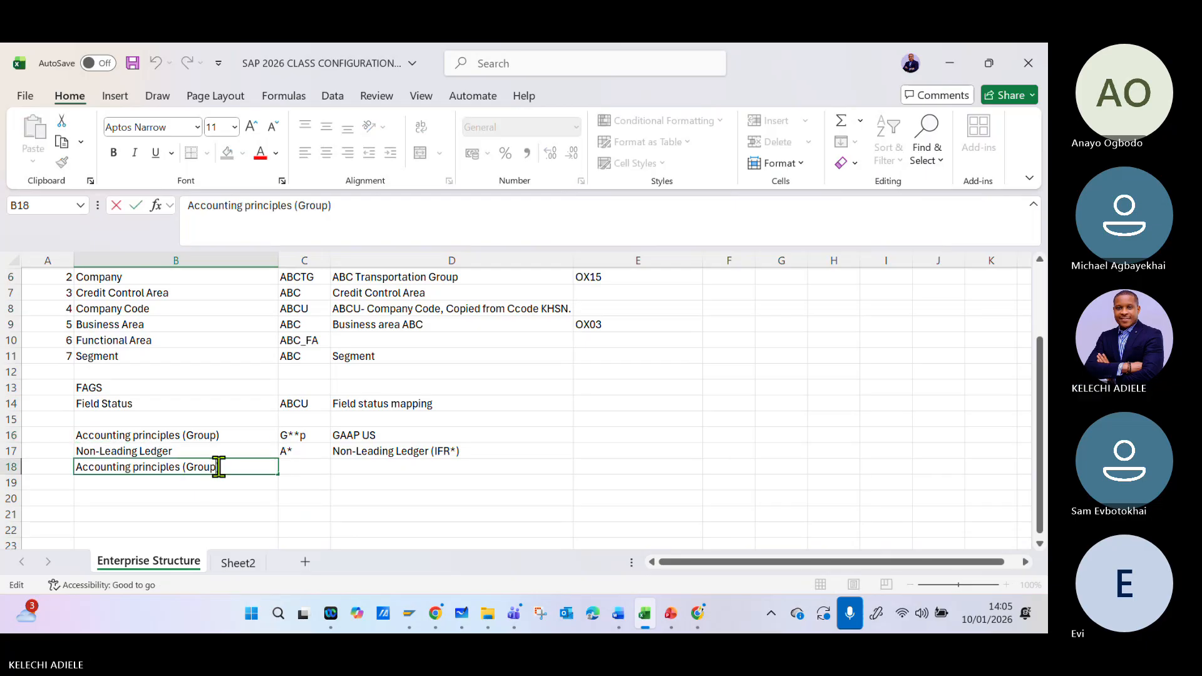
{"action": "key", "text": "BackSpace"}
{"action": "key", "text": "BackSpace"}
{"action": "key", "text": "BackSpace"}
{"action": "key", "text": "BackSpace"}
{"action": "key", "text": "BackSpace"}
{"action": "type", "text": "Local Reporting"}
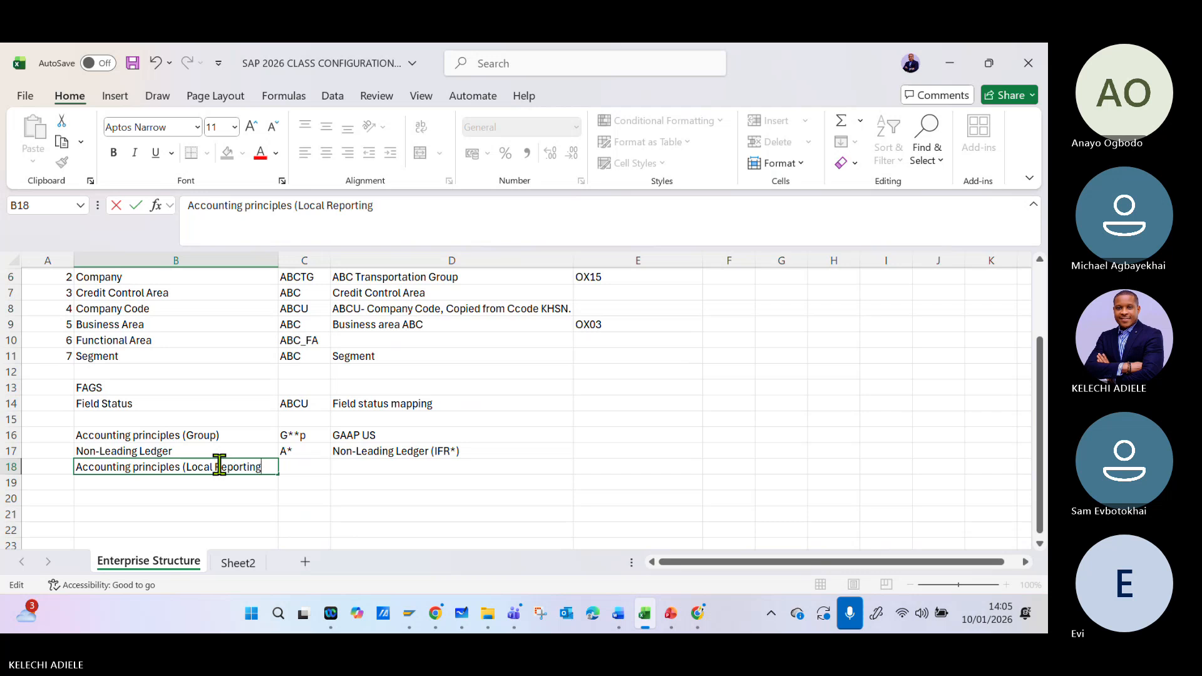
{"action": "type", "text": ")"}
{"action": "key", "text": "Tab"}
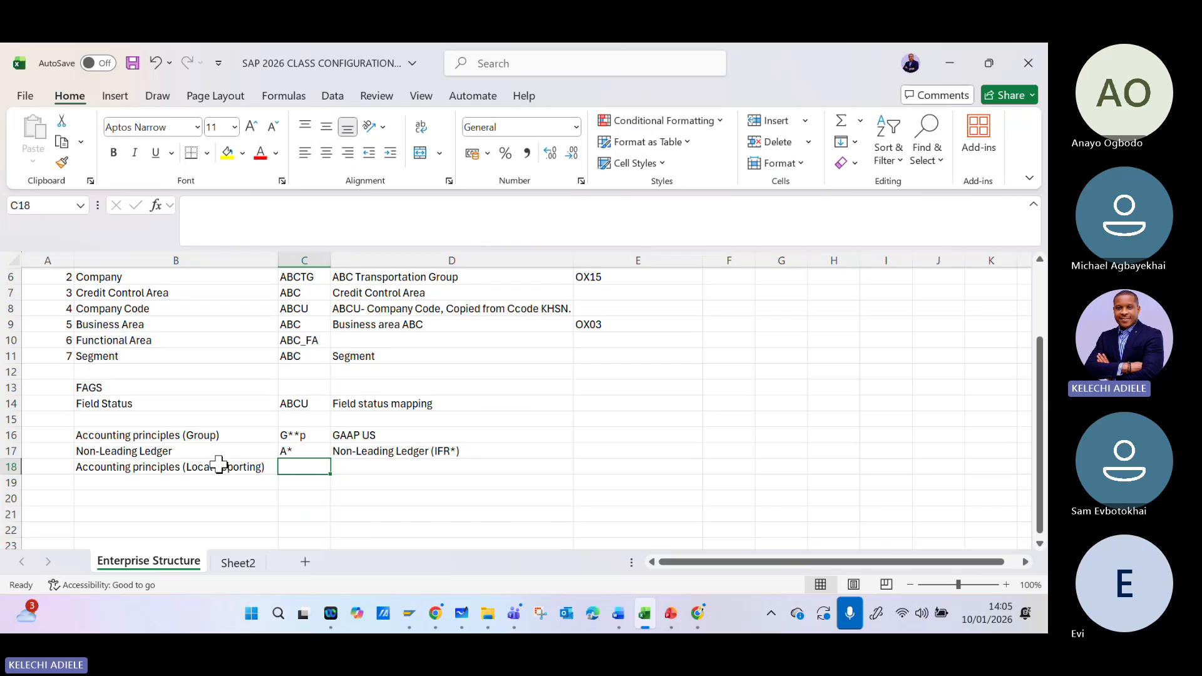
- Complete the local reporting row with key "IFR*" in C18 and description "IFRS" in D18
{"action": "type", "text": "IFR"}
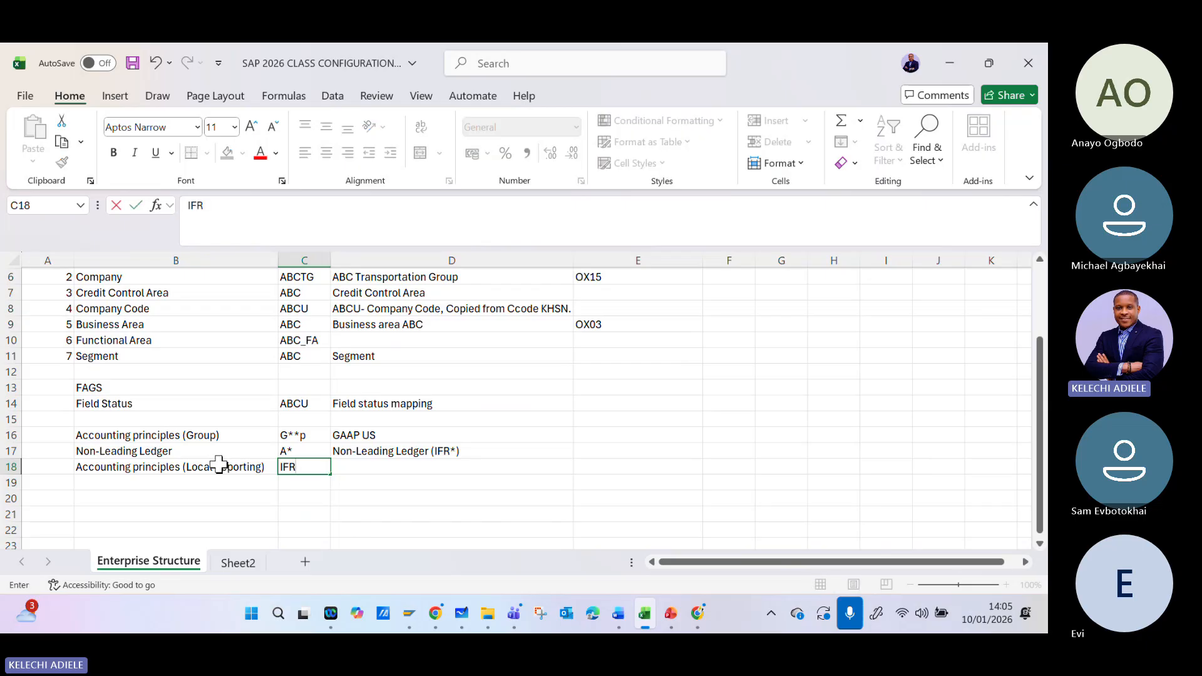
{"action": "type", "text": "*"}
{"action": "key", "text": "Tab"}
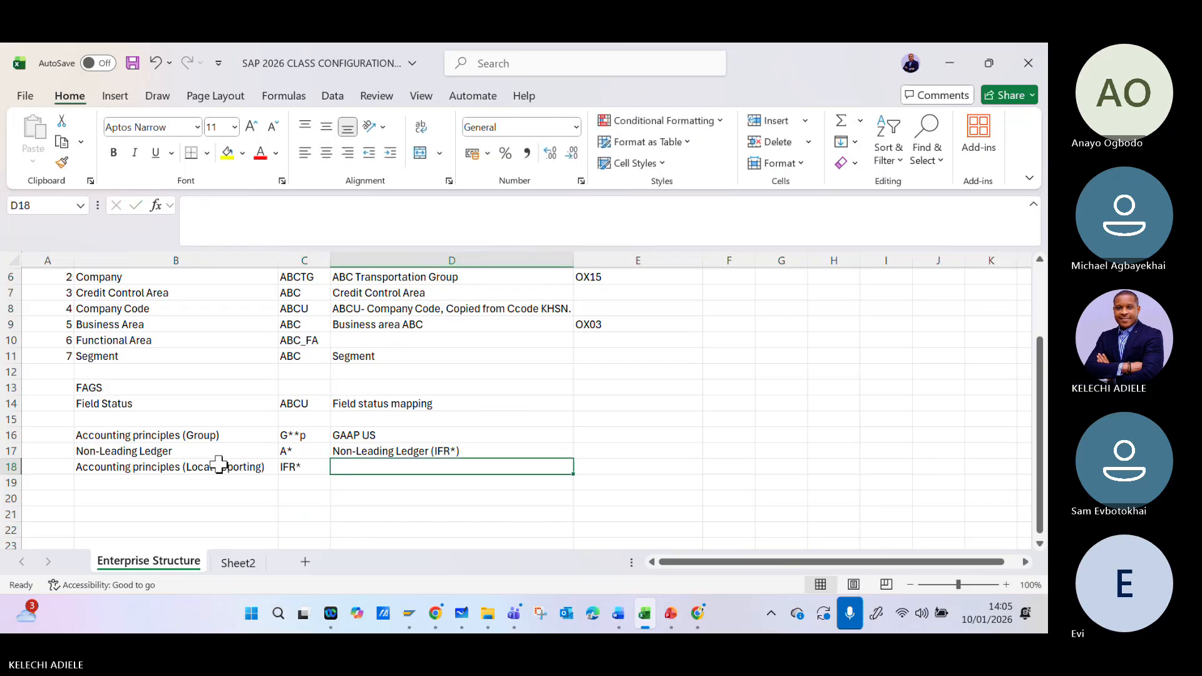
{"action": "type", "text": "ifr"}
{"action": "key", "text": "BackSpace"}
{"action": "key", "text": "BackSpace"}
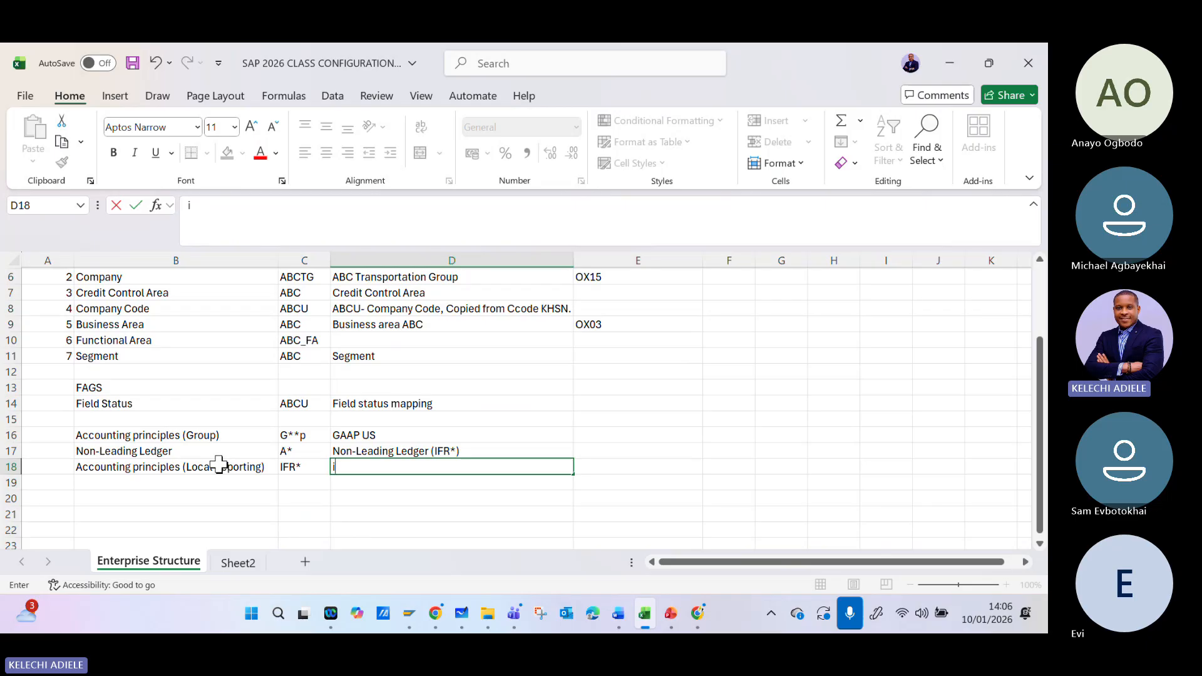
{"action": "type", "text": "FRS"}
{"action": "left_click", "coordinate": [295, 515]}
{"action": "left_click", "coordinate": [286, 451]}
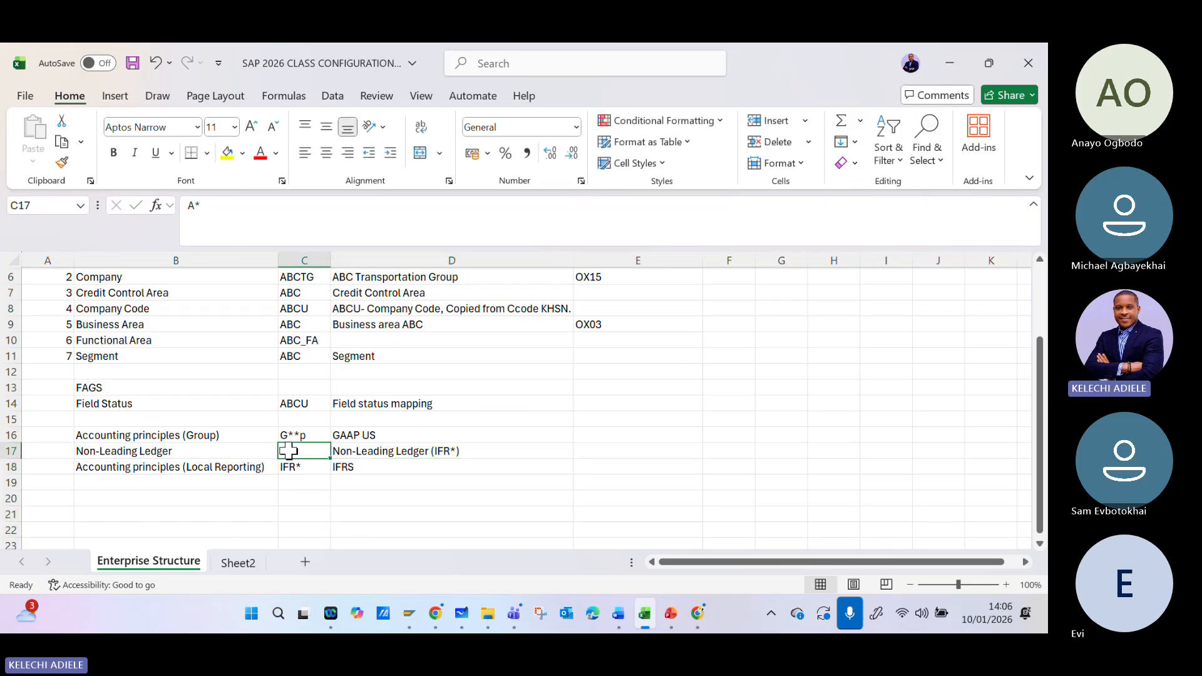
{"action": "left_click", "coordinate": [199, 439]}
{"action": "left_click", "coordinate": [182, 451]}
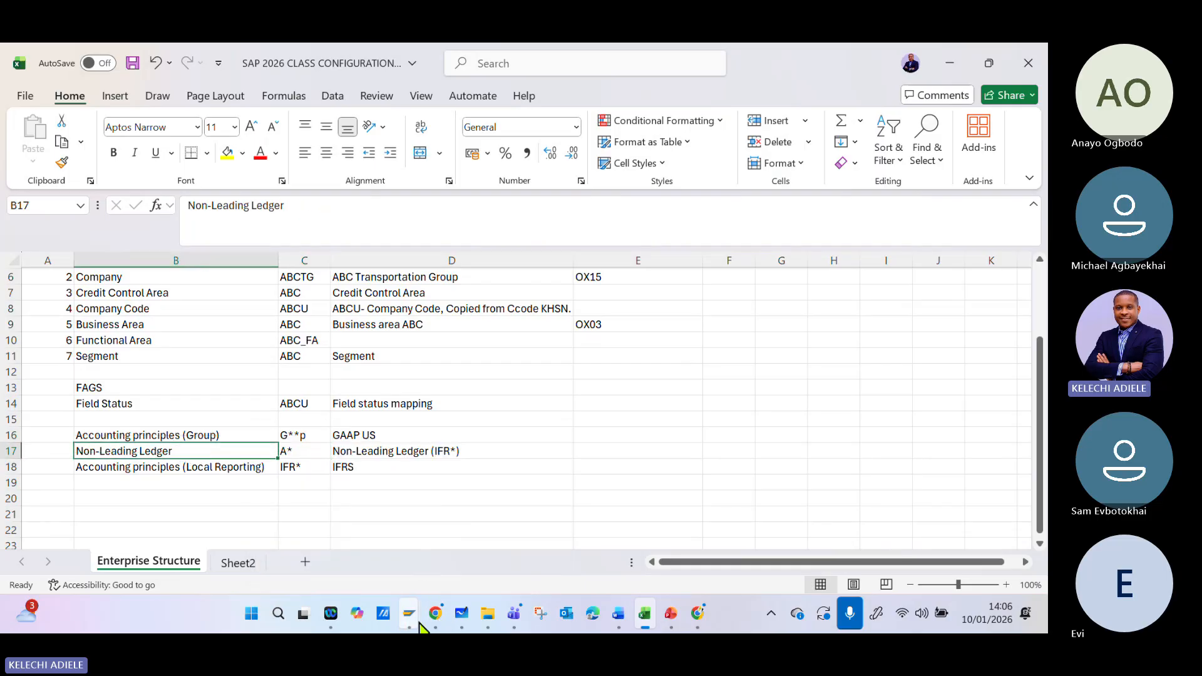
- Switch to the SAP Ledger Group window, set the copied group's description to "Non-Leading Ledger_ ABCTG" and confirm the copy
{"action": "mouse_move", "coordinate": [410, 613]}
{"action": "left_click", "coordinate": [467, 523]}
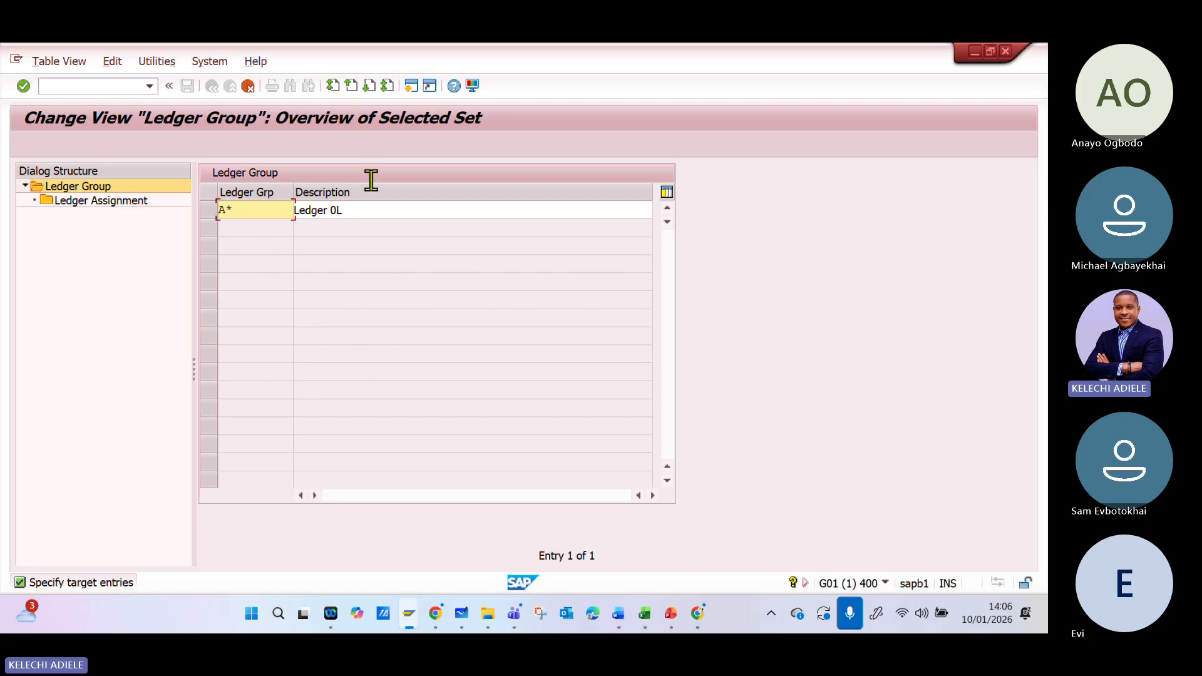
{"action": "left_click", "coordinate": [362, 210]}
{"action": "key", "text": "BackSpace"}
{"action": "key", "text": "BackSpace"}
{"action": "key", "text": "BackSpace"}
{"action": "key", "text": "BackSpace"}
{"action": "key", "text": "BackSpace"}
{"action": "key", "text": "BackSpace"}
{"action": "key", "text": "BackSpace"}
{"action": "key", "text": "BackSpace"}
{"action": "key", "text": "BackSpace"}
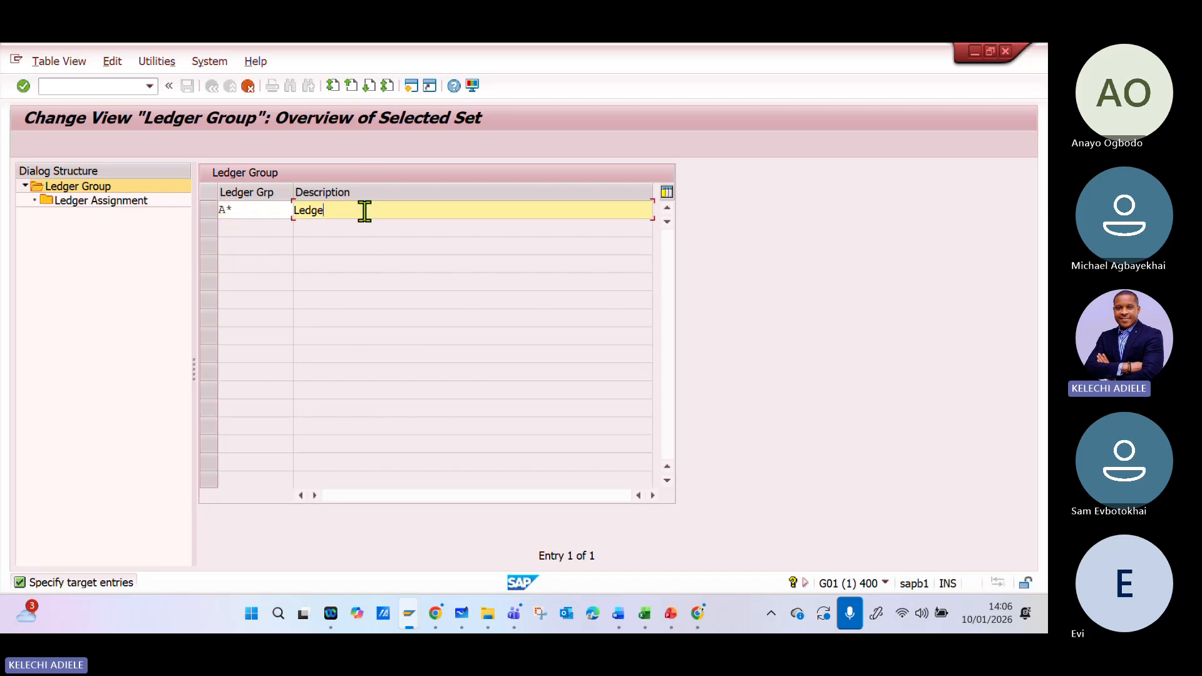
{"action": "type", "text": "nON-"}
{"action": "key", "text": "BackSpace"}
{"action": "key", "text": "BackSpace"}
{"action": "key", "text": "BackSpace"}
{"action": "type", "text": "N"}
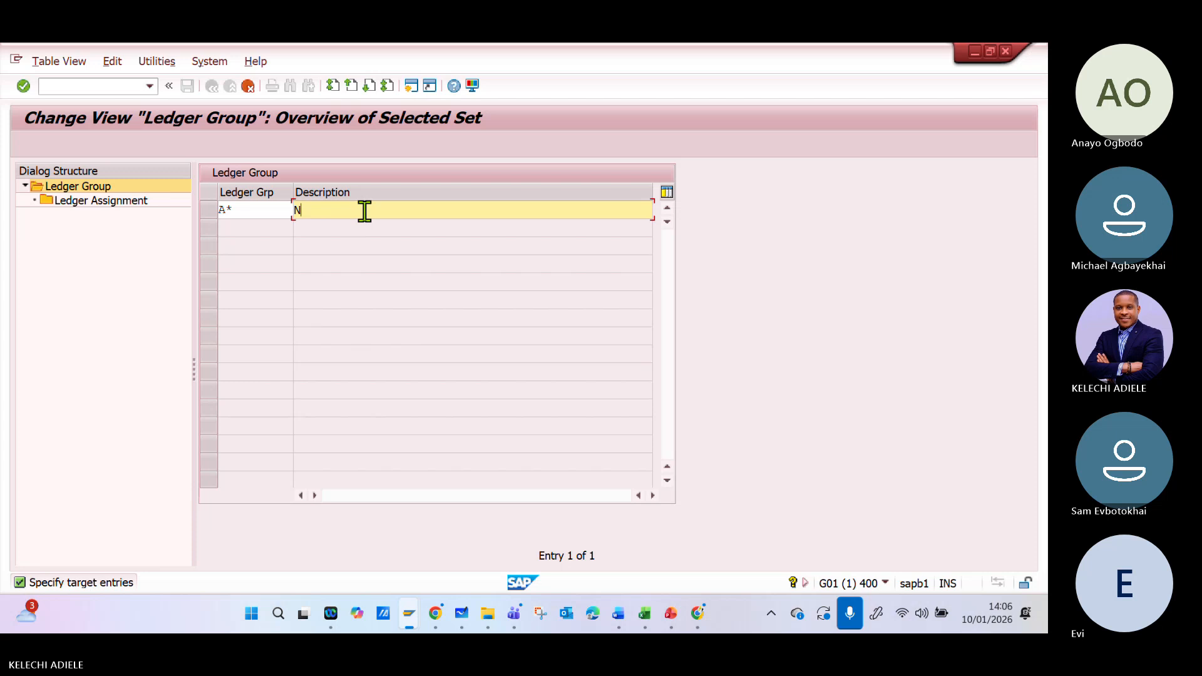
{"action": "type", "text": "on-Leading Legd"}
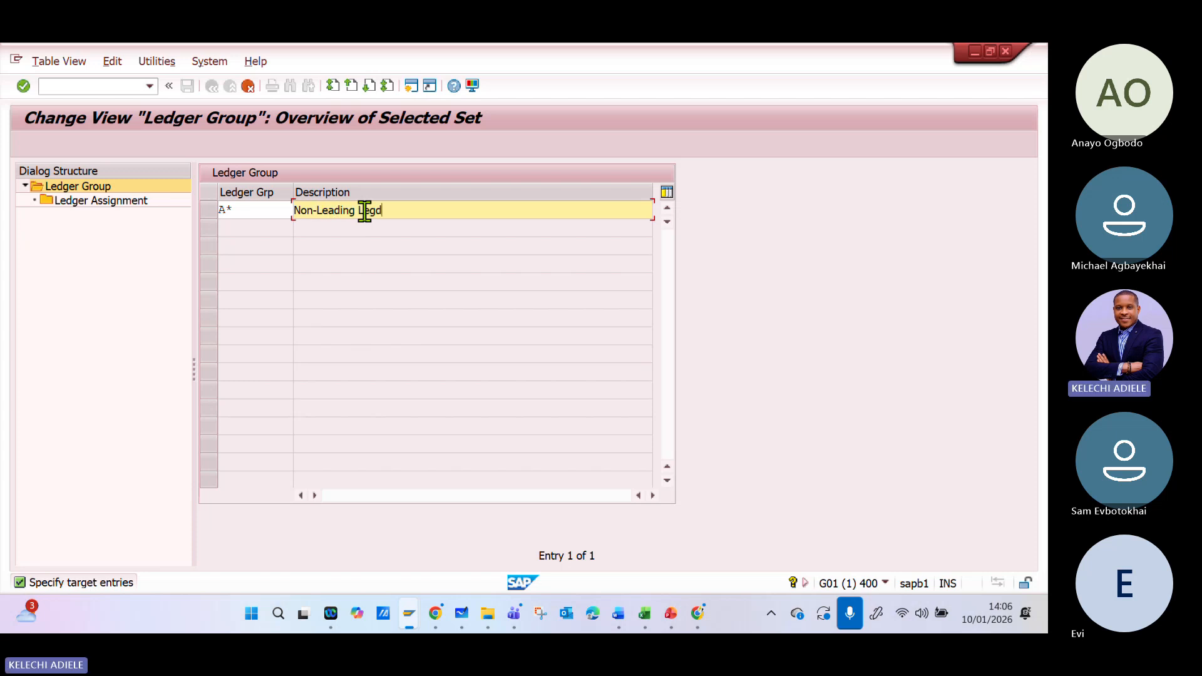
{"action": "type", "text": "ger"}
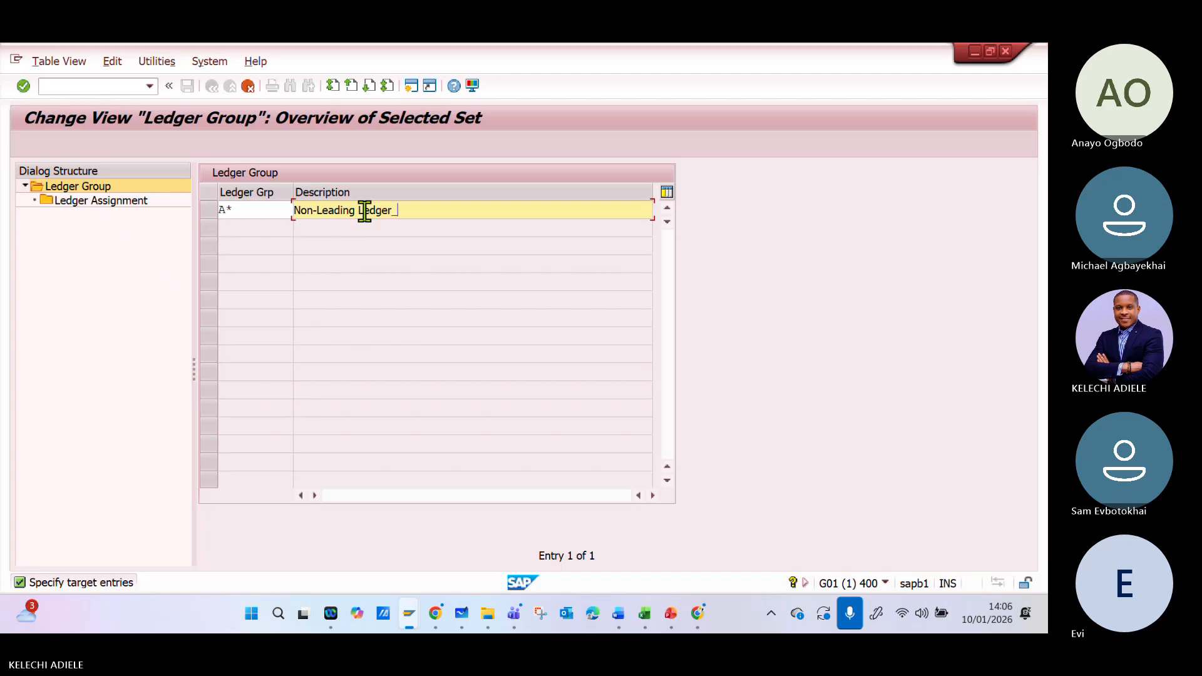
{"action": "type", "text": "_ ABCTG"}
{"action": "key", "text": "Return"}
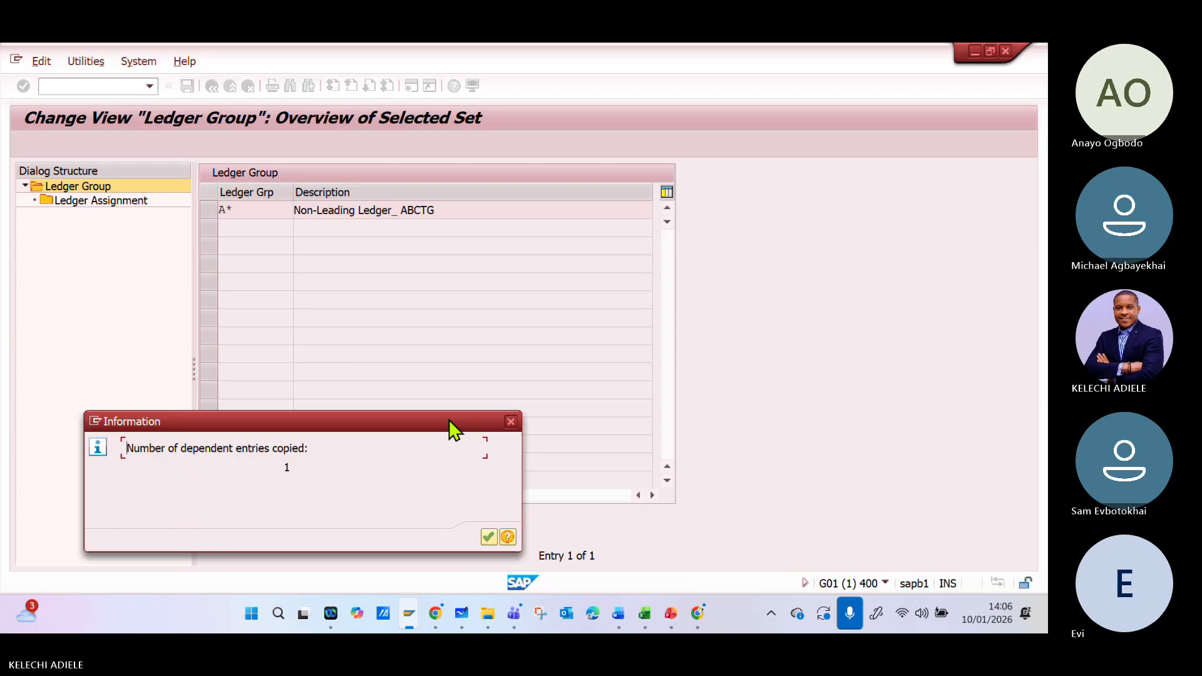
- Acknowledge the copied dependent entry and save the new ledger group A* to the customizing request
{"action": "left_click", "coordinate": [492, 534]}
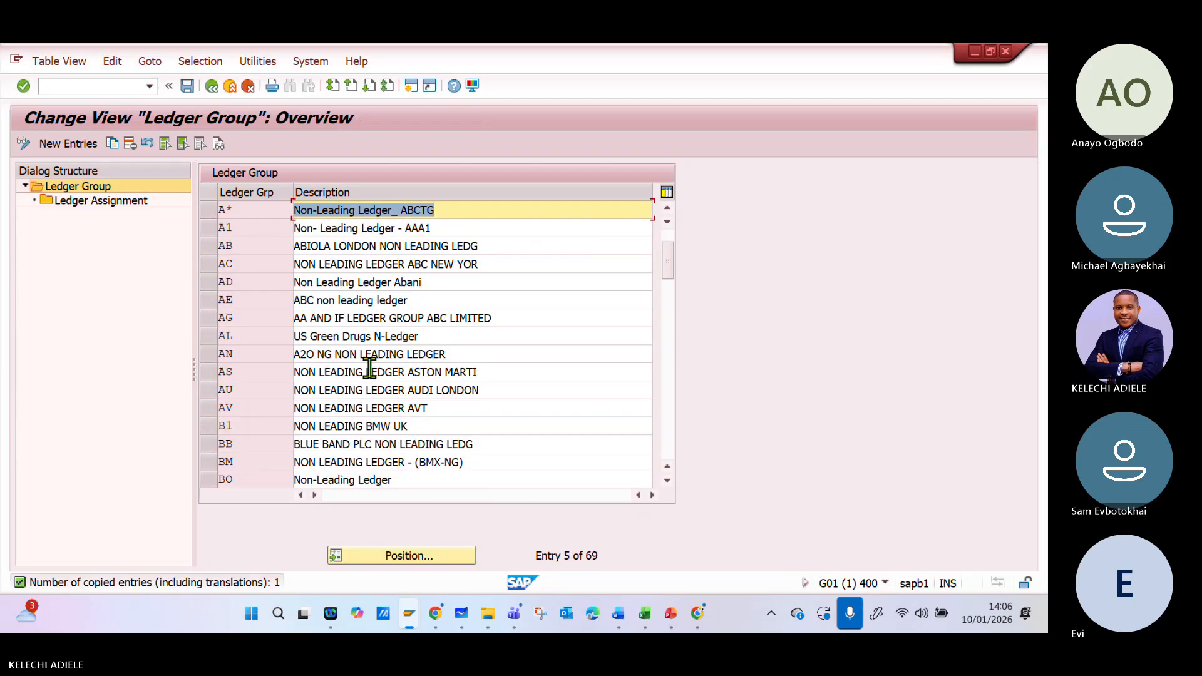
{"action": "left_click", "coordinate": [187, 86]}
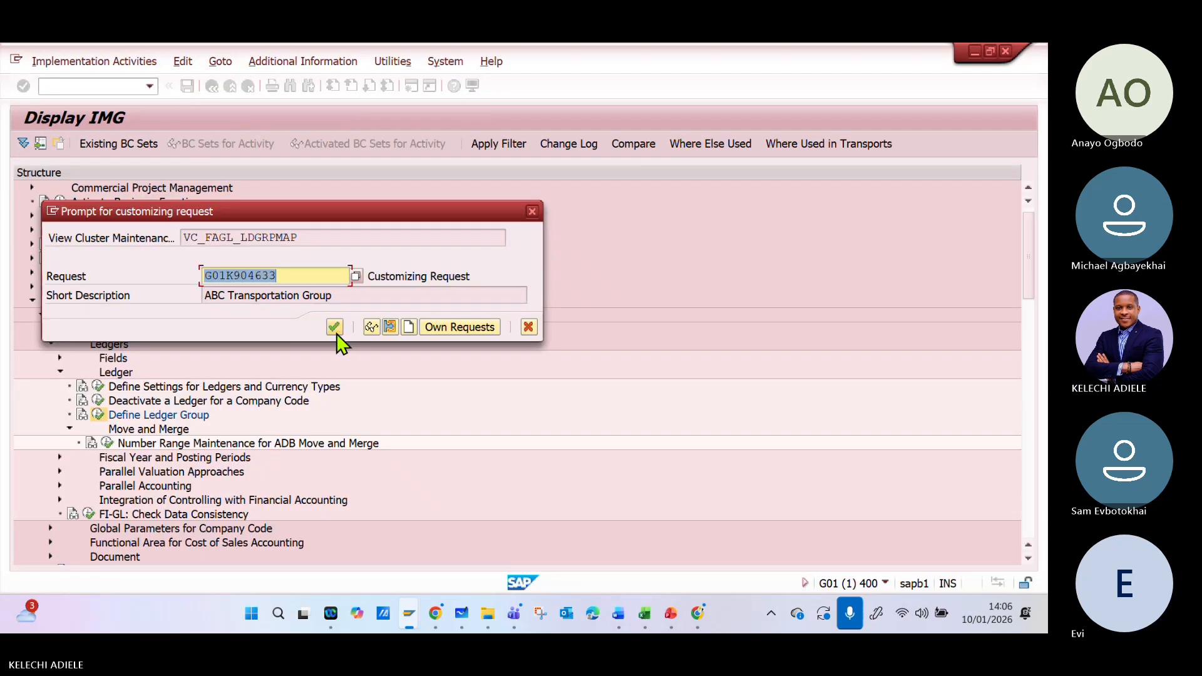
{"action": "left_click", "coordinate": [332, 331]}
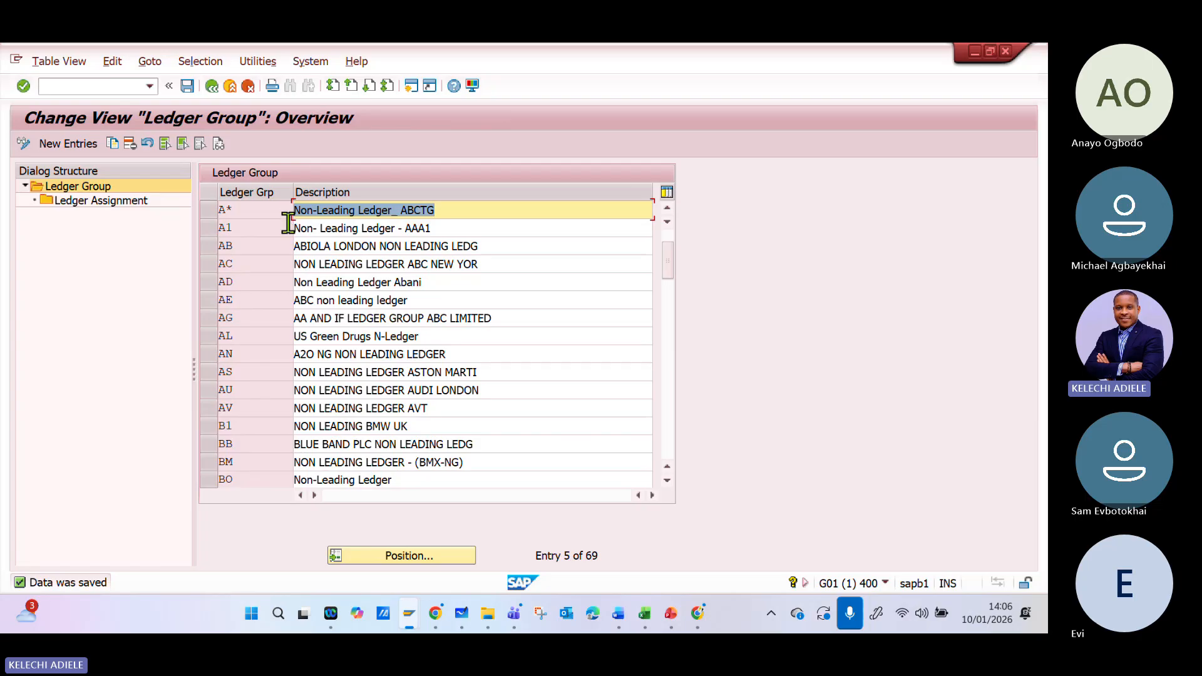
- Examine the ledger assignment of ledger group A* and return to the ledger group overview
{"action": "left_click", "coordinate": [245, 214]}
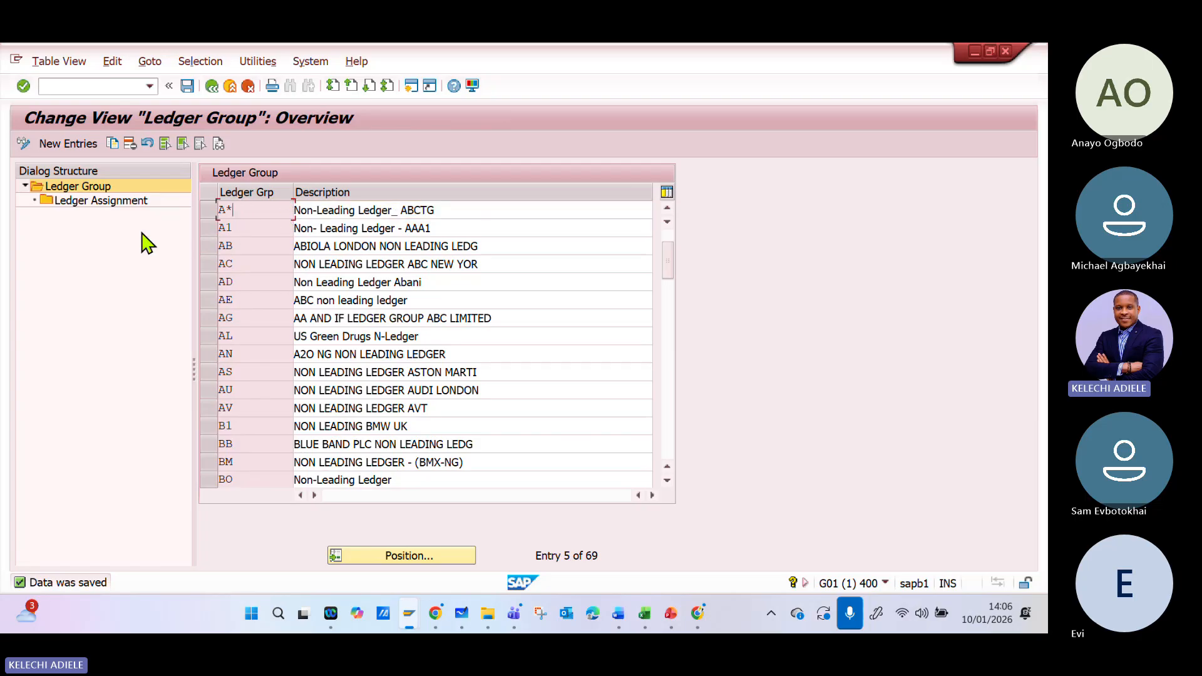
{"action": "left_click", "coordinate": [196, 214]}
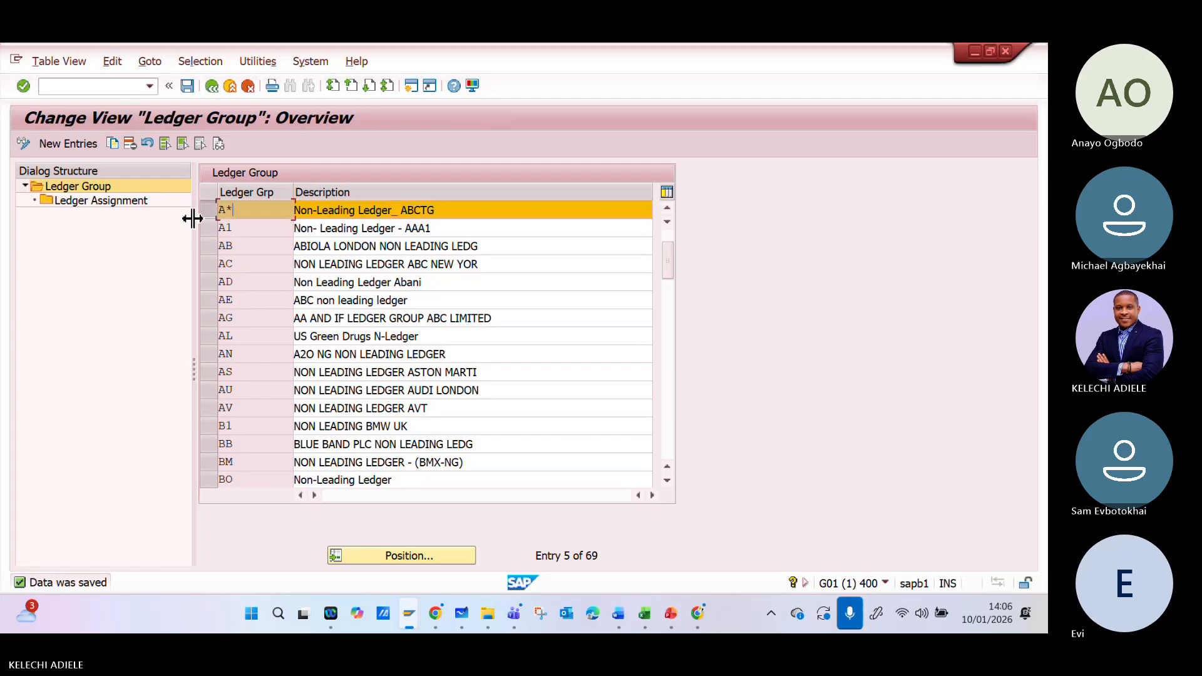
{"action": "double_click", "coordinate": [125, 203]}
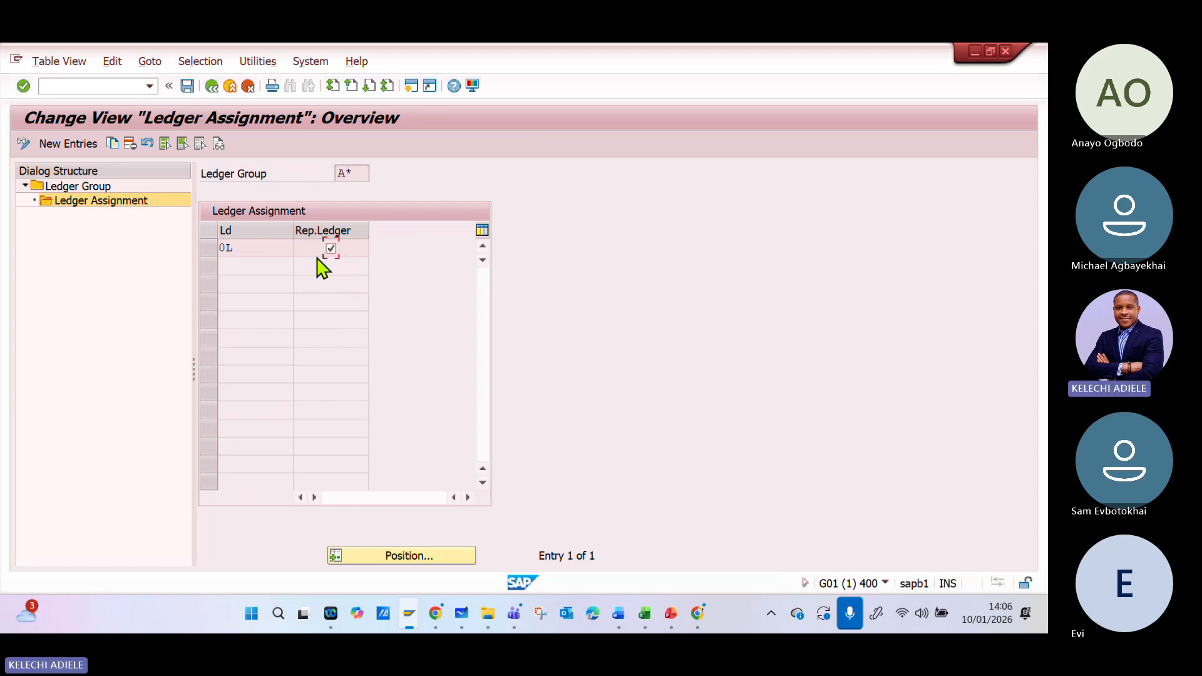
{"action": "left_click", "coordinate": [212, 86]}
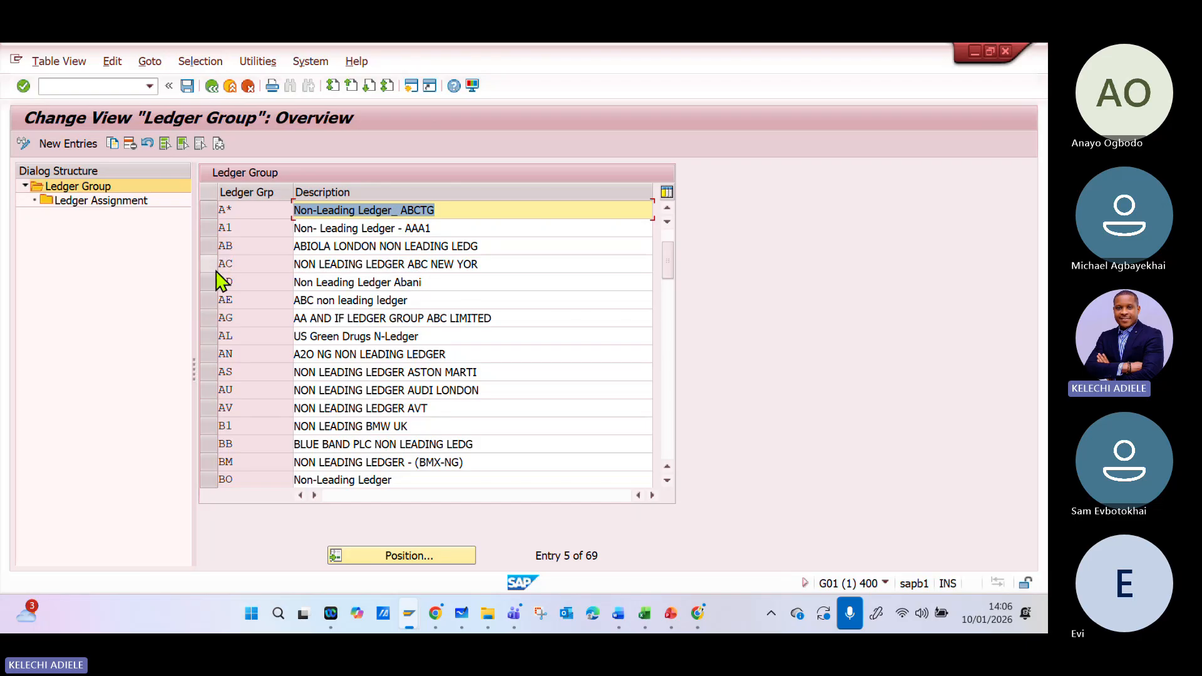
- Examine the ledger assignment of ledger group AC for comparison and return to the ledger group overview
{"action": "left_click", "coordinate": [220, 265]}
{"action": "double_click", "coordinate": [140, 201]}
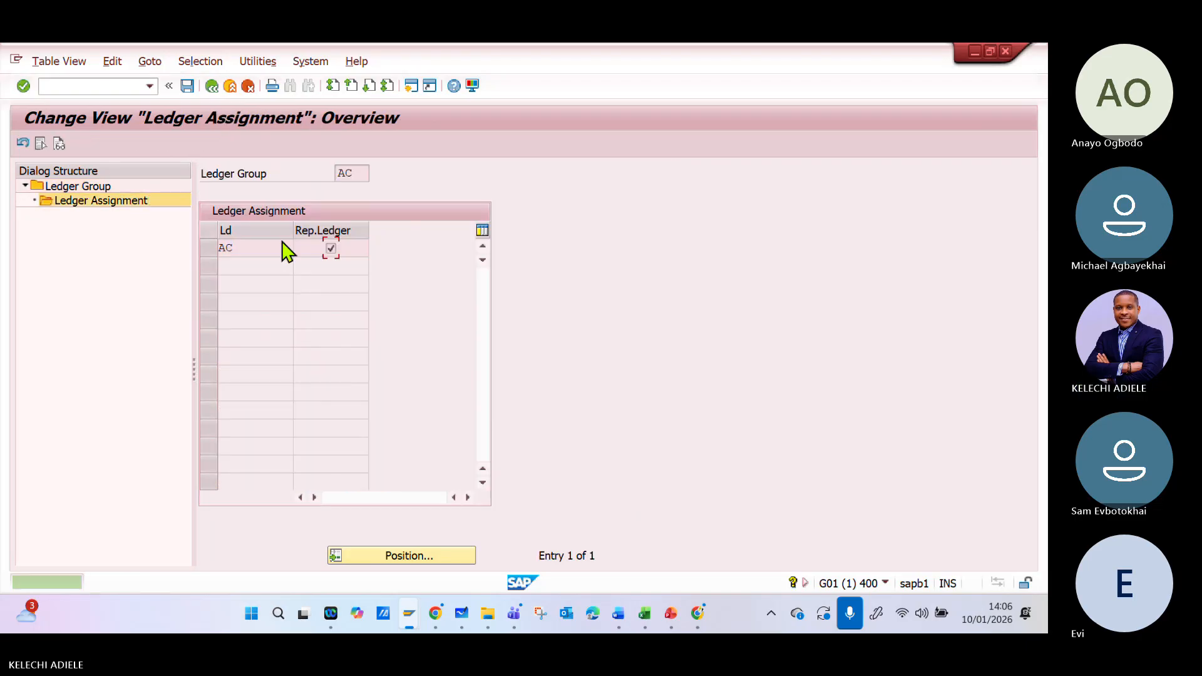
{"action": "left_click", "coordinate": [212, 86]}
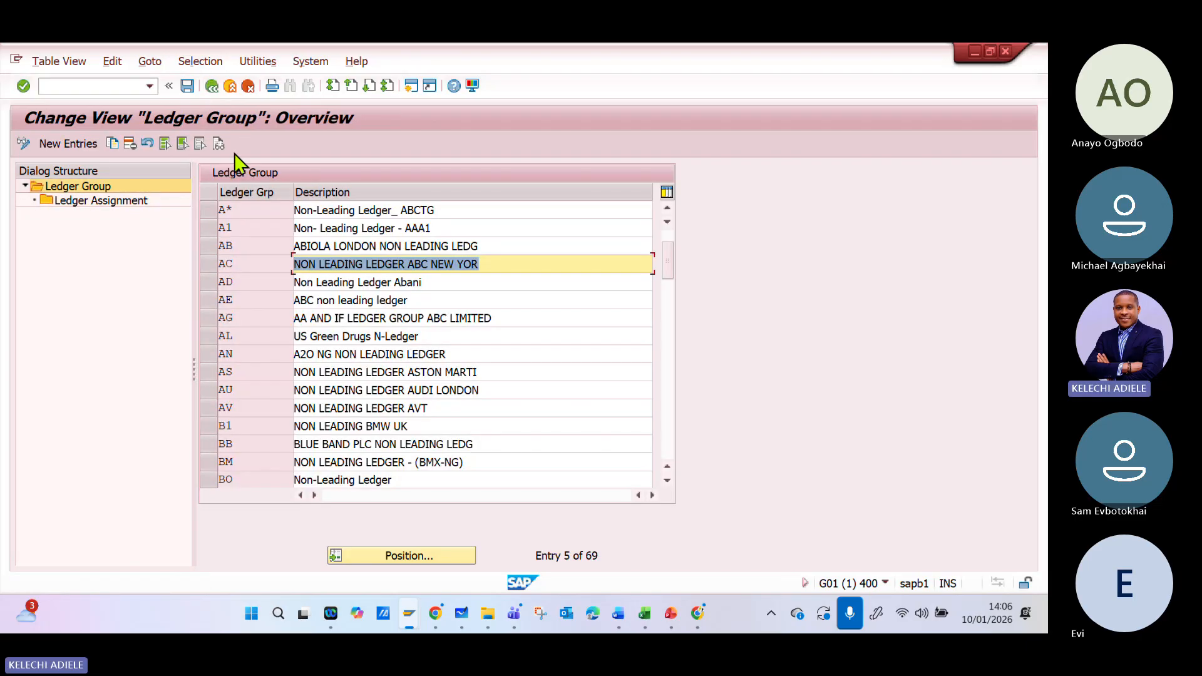
{"action": "left_click", "coordinate": [255, 206]}
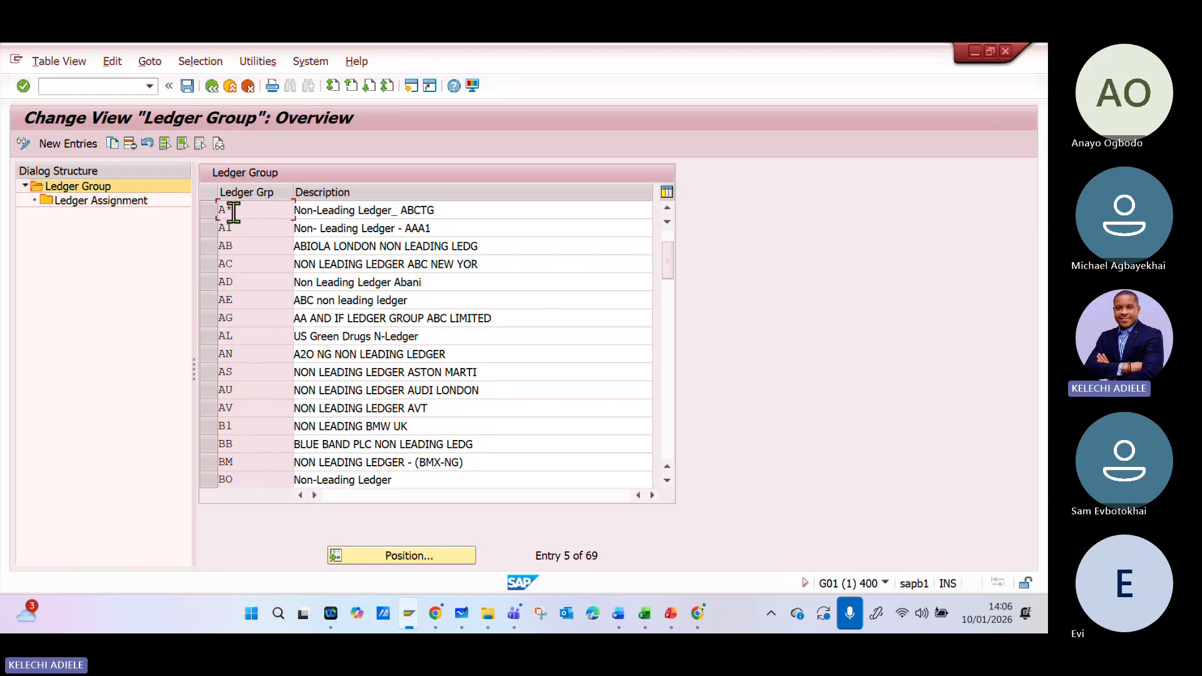
- Open Define Accounting Principles under Parallel Accounting, select the **** entry and position the list at G**P
{"action": "left_click", "coordinate": [211, 88]}
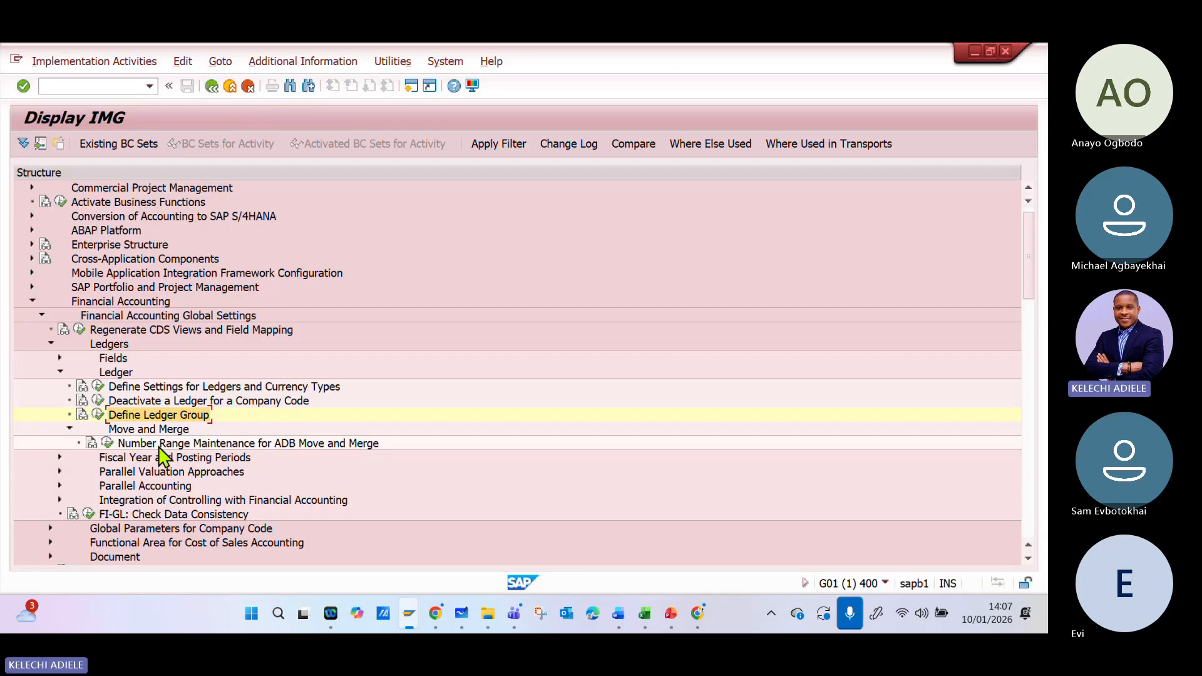
{"action": "left_click", "coordinate": [60, 371]}
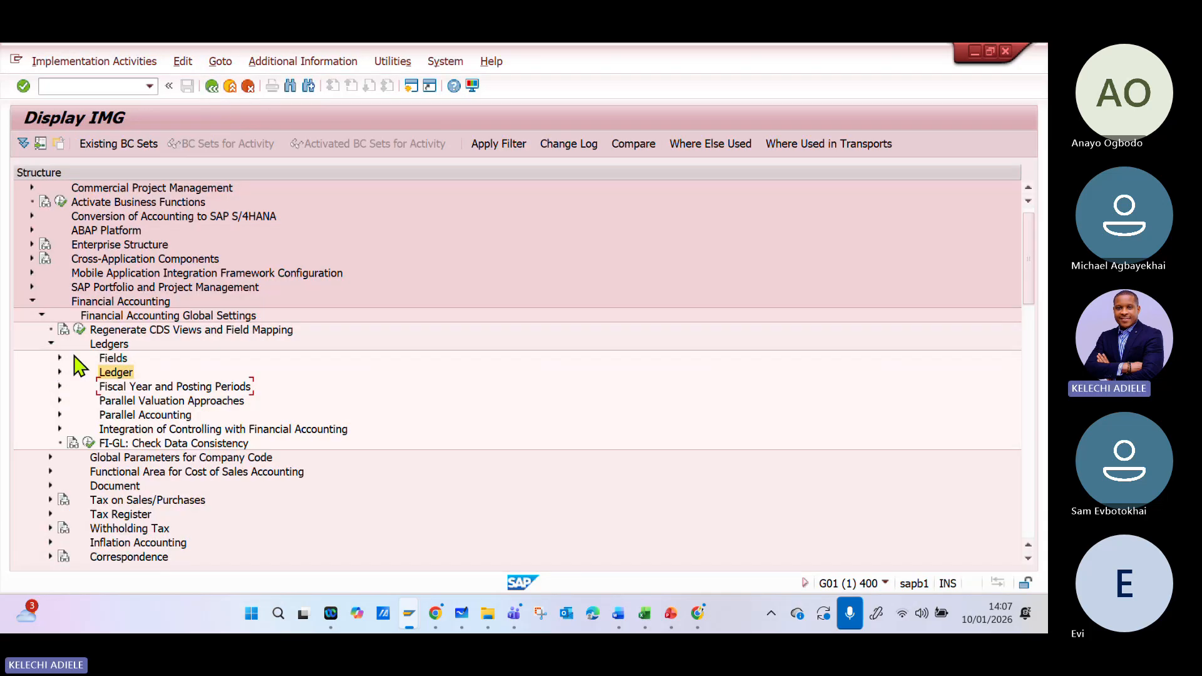
{"action": "left_click", "coordinate": [61, 416]}
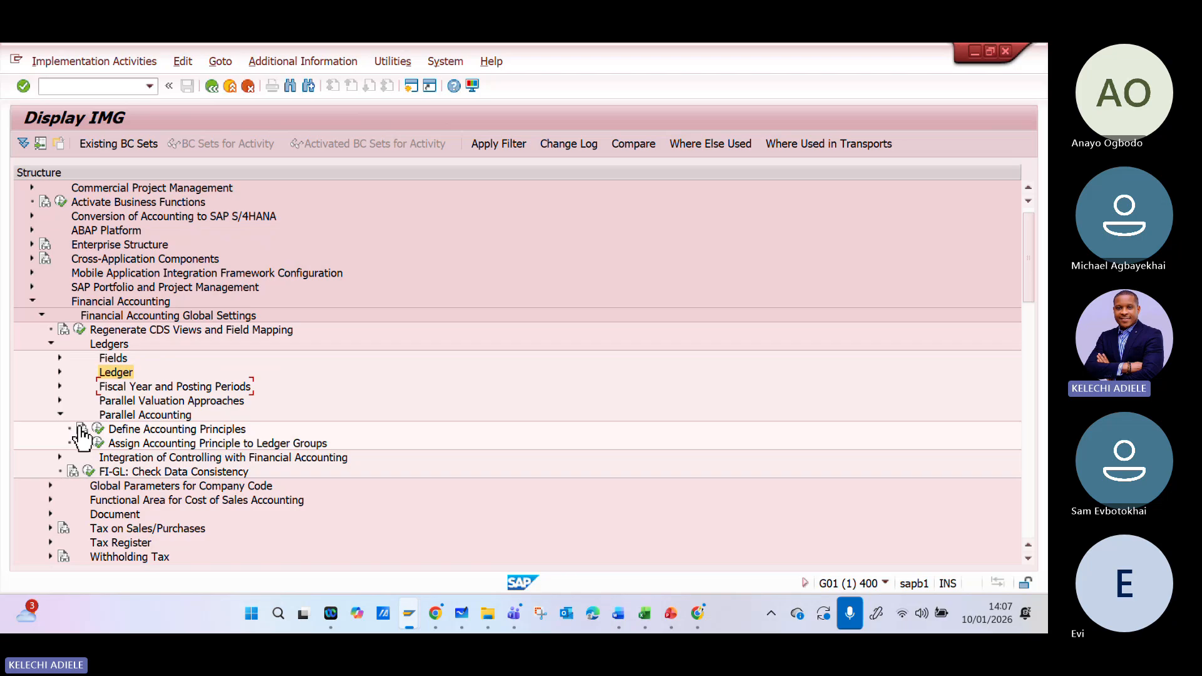
{"action": "left_click", "coordinate": [99, 429]}
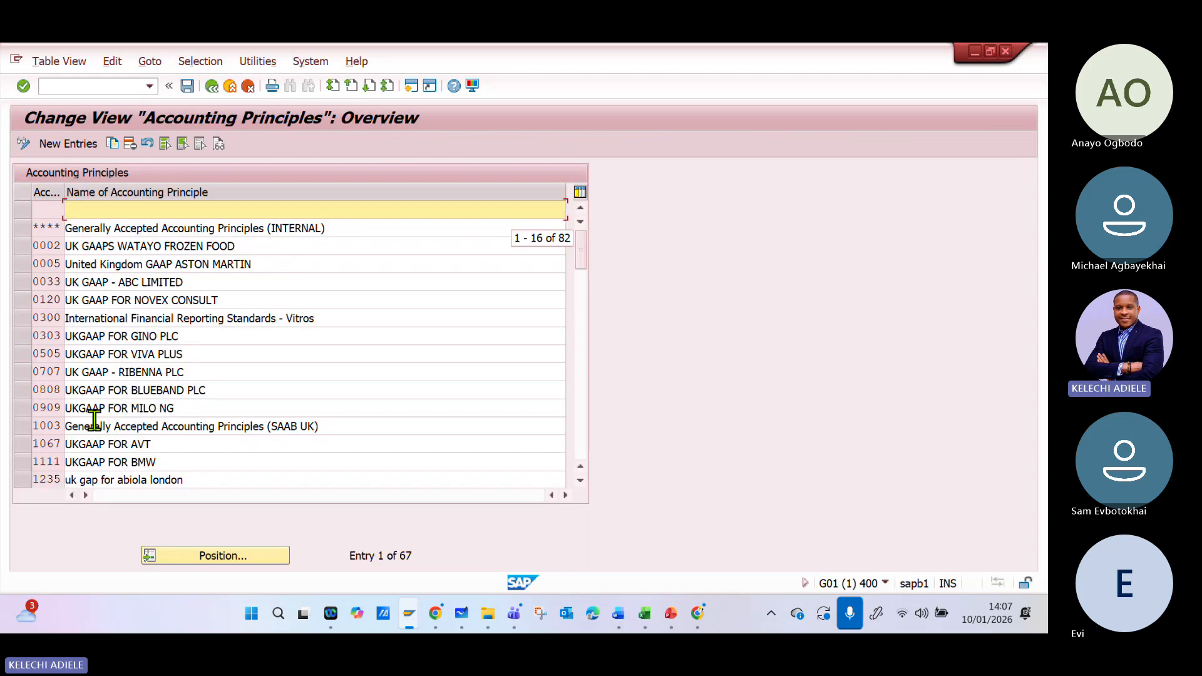
{"action": "left_click", "coordinate": [27, 235]}
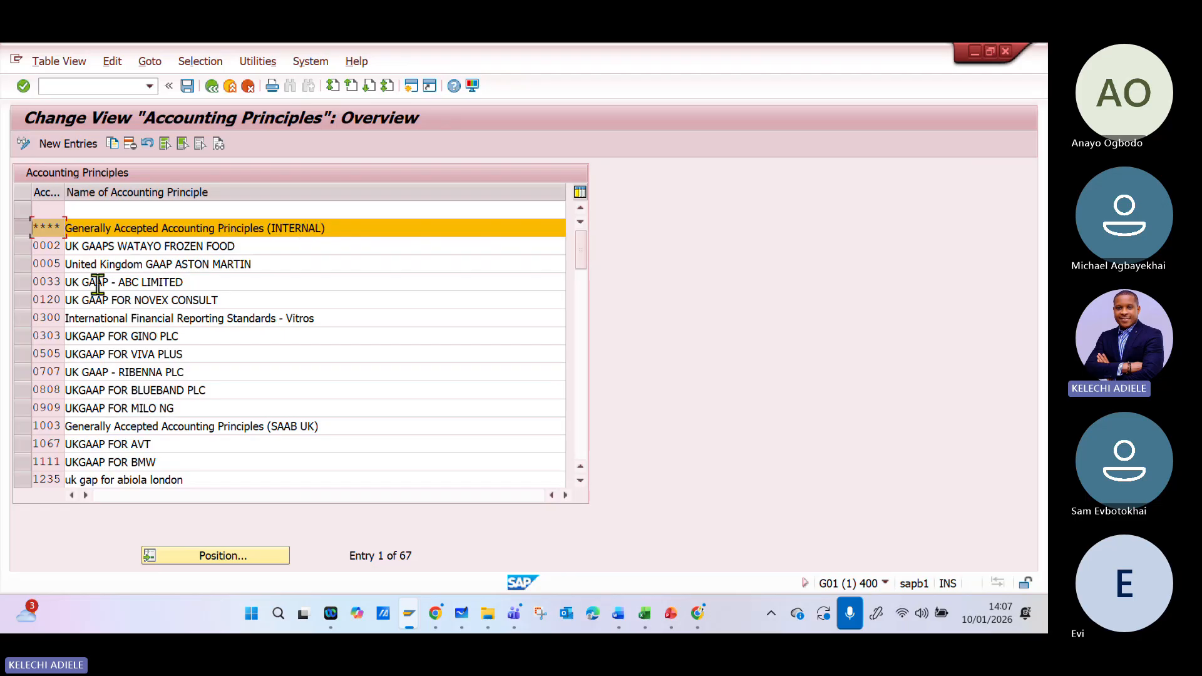
{"action": "left_click", "coordinate": [245, 556]}
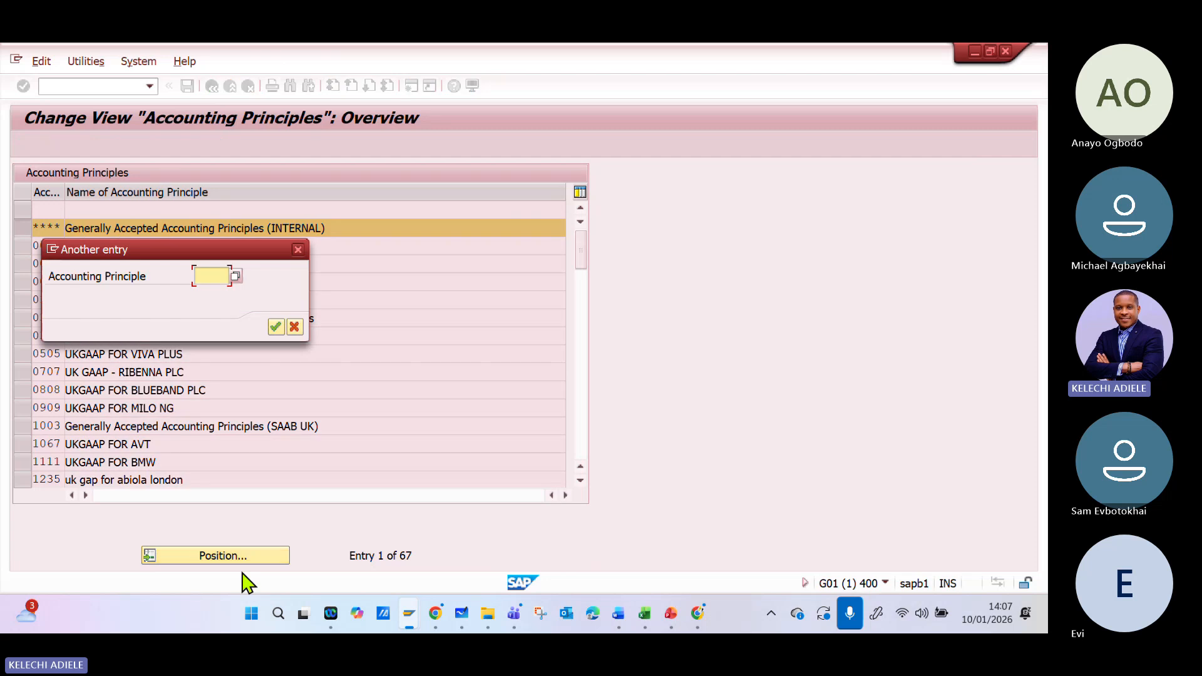
{"action": "key", "text": "Return"}
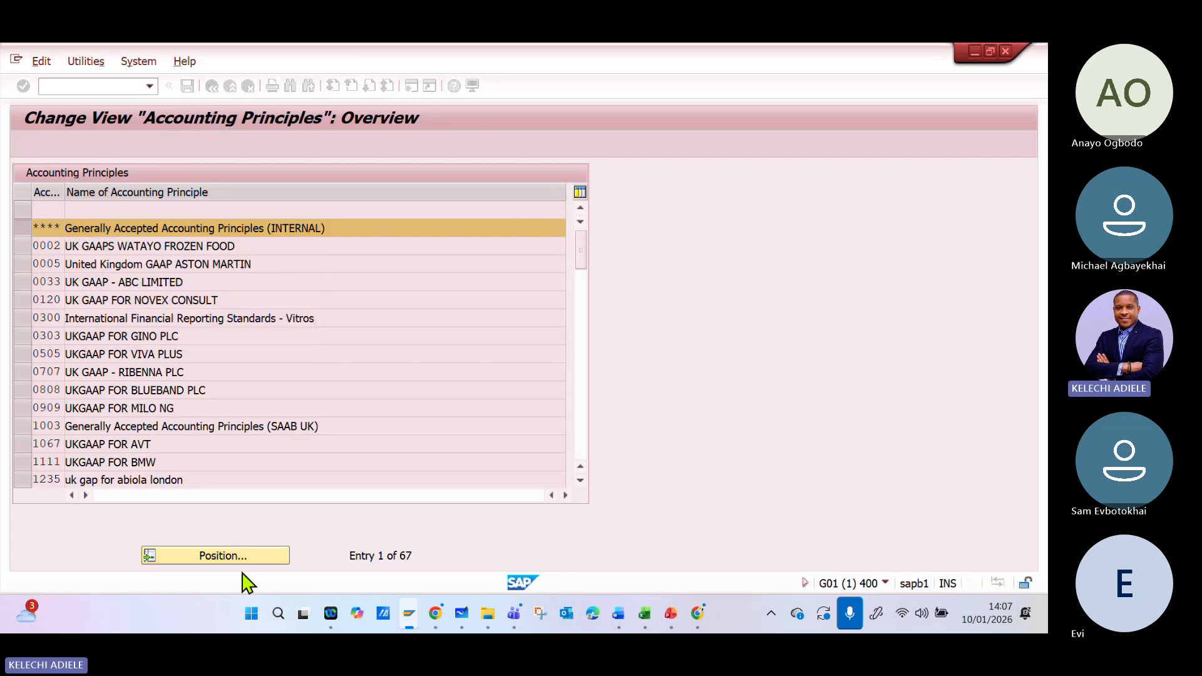
- Change the G**P principle's name to "Generally Accepted Accounting Principles (Group Reporting- ABTCG)"
{"action": "left_click", "coordinate": [334, 209]}
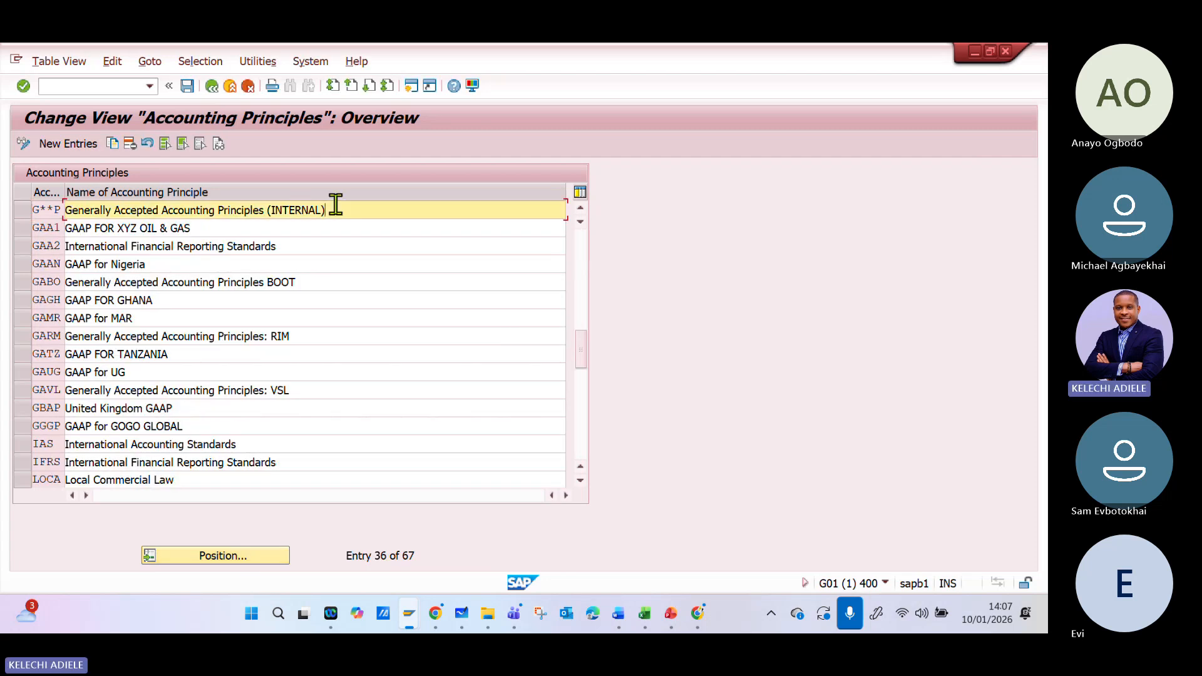
{"action": "key", "text": "BackSpace"}
{"action": "key", "text": "BackSpace"}
{"action": "key", "text": "BackSpace"}
{"action": "key", "text": "BackSpace"}
{"action": "key", "text": "BackSpace"}
{"action": "key", "text": "BackSpace"}
{"action": "key", "text": "BackSpace"}
{"action": "type", "text": "Group Reporting- ABTCG"}
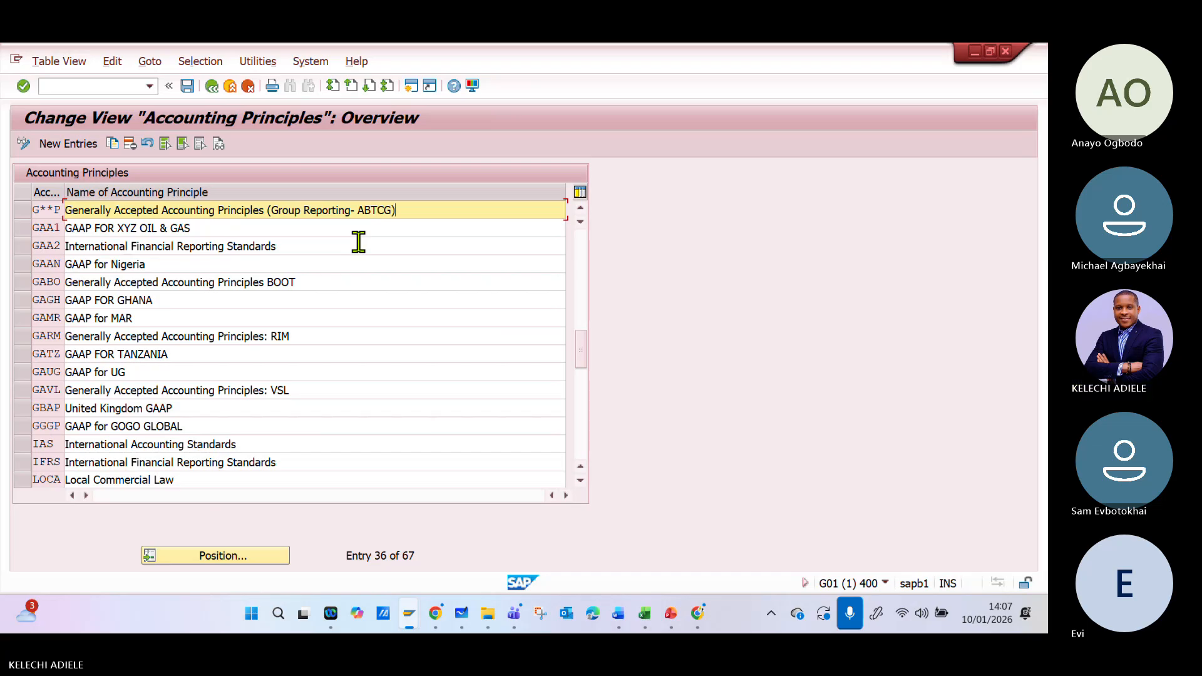
- Add "_GAAP" after ABTCG in the G**P name and shorten "Group Reporting" to "Group"
{"action": "left_click_drag", "start_coordinate": [413, 210], "coordinate": [77, 214]}
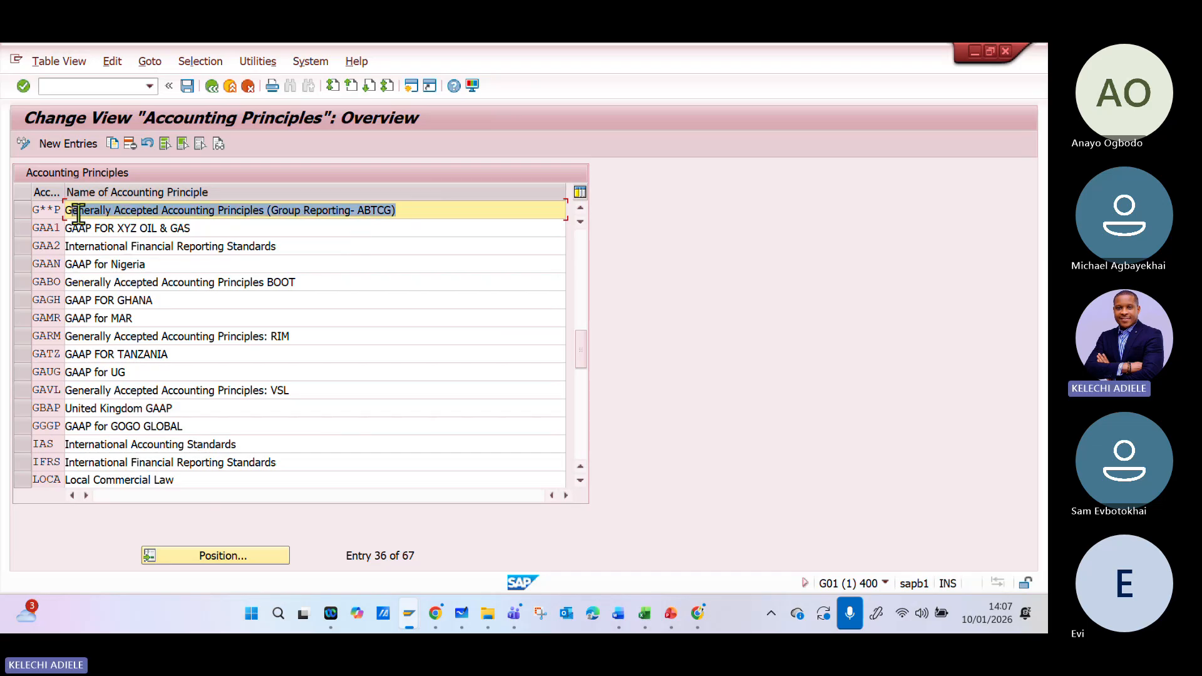
{"action": "left_click", "coordinate": [414, 210]}
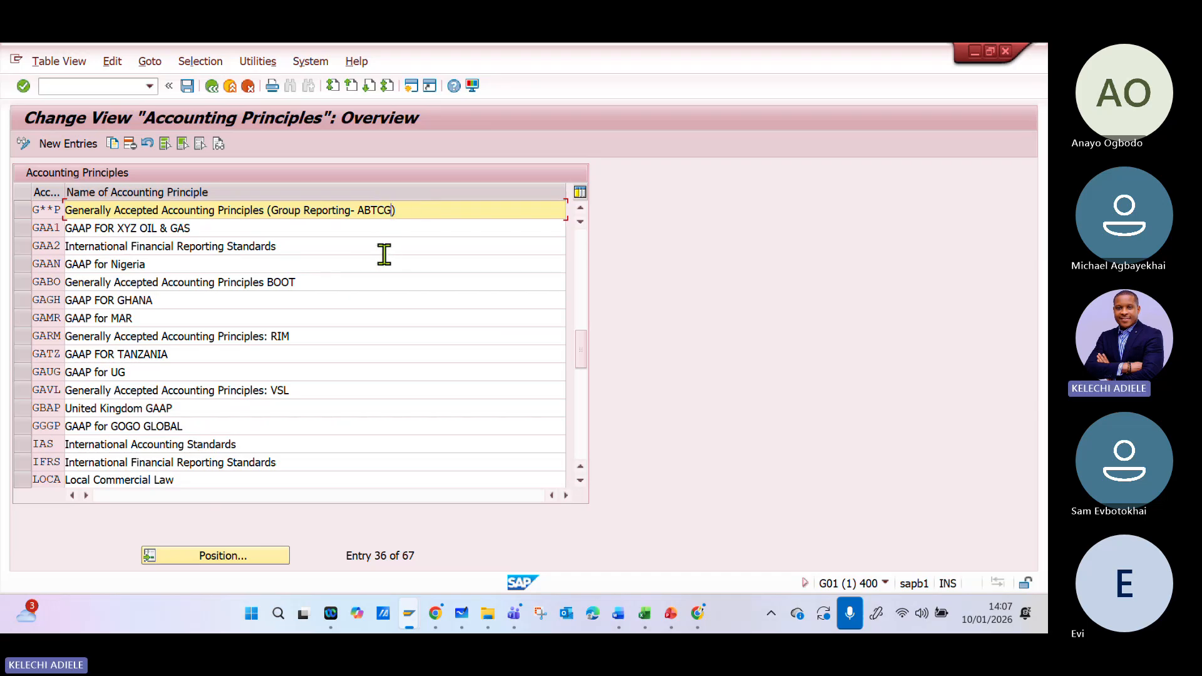
{"action": "type", "text": "_GAPP"}
{"action": "key", "text": "BackSpace"}
{"action": "key", "text": "BackSpace"}
{"action": "type", "text": "A"}
{"action": "key", "text": "BackSpace"}
{"action": "key", "text": "BackSpace"}
{"action": "key", "text": "BackSpace"}
{"action": "key", "text": "BackSpace"}
{"action": "key", "text": "BackSpace"}
{"action": "key", "text": "BackSpace"}
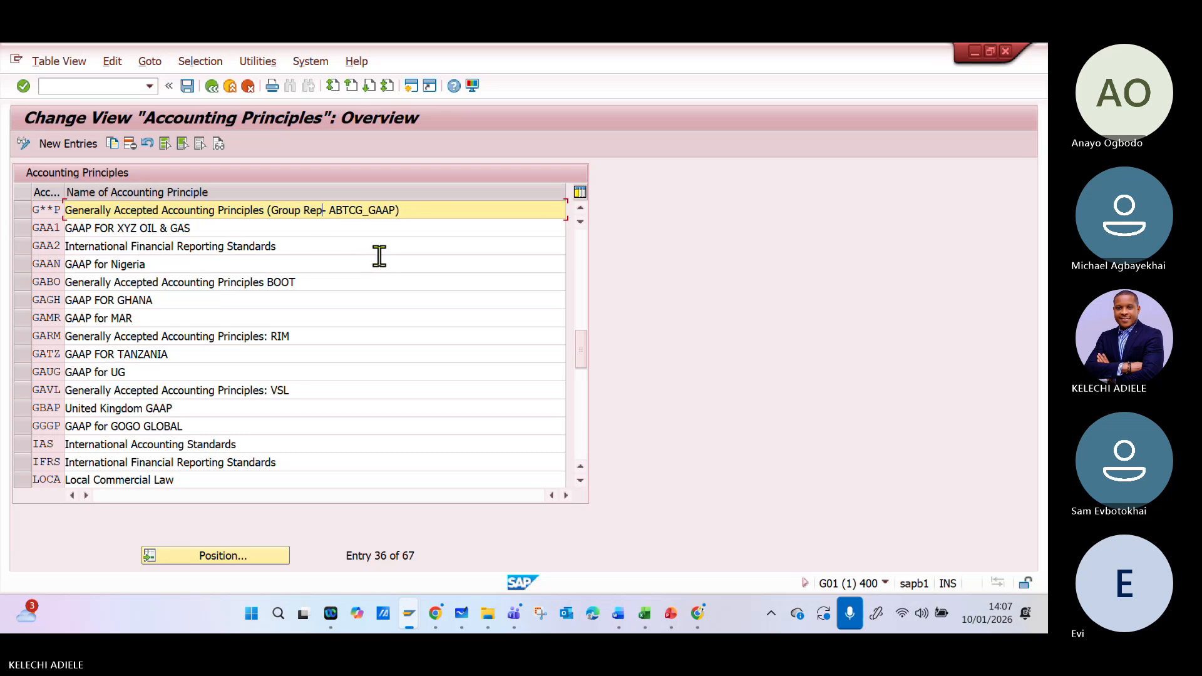
{"action": "key", "text": "BackSpace"}
{"action": "key", "text": "BackSpace"}
{"action": "key", "text": "BackSpace"}
- Append "_US" after GAAP in the G**P name and save the change to the customizing request
{"action": "left_click", "coordinate": [373, 210]}
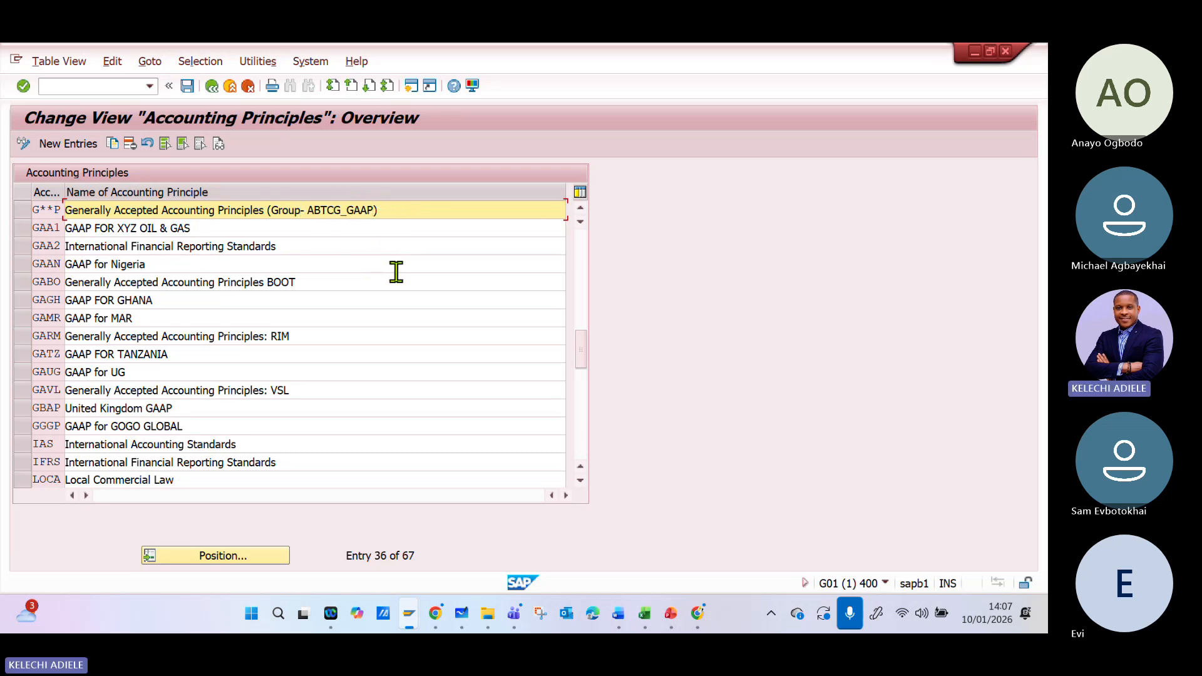
{"action": "type", "text": "_US"}
{"action": "left_click", "coordinate": [186, 86]}
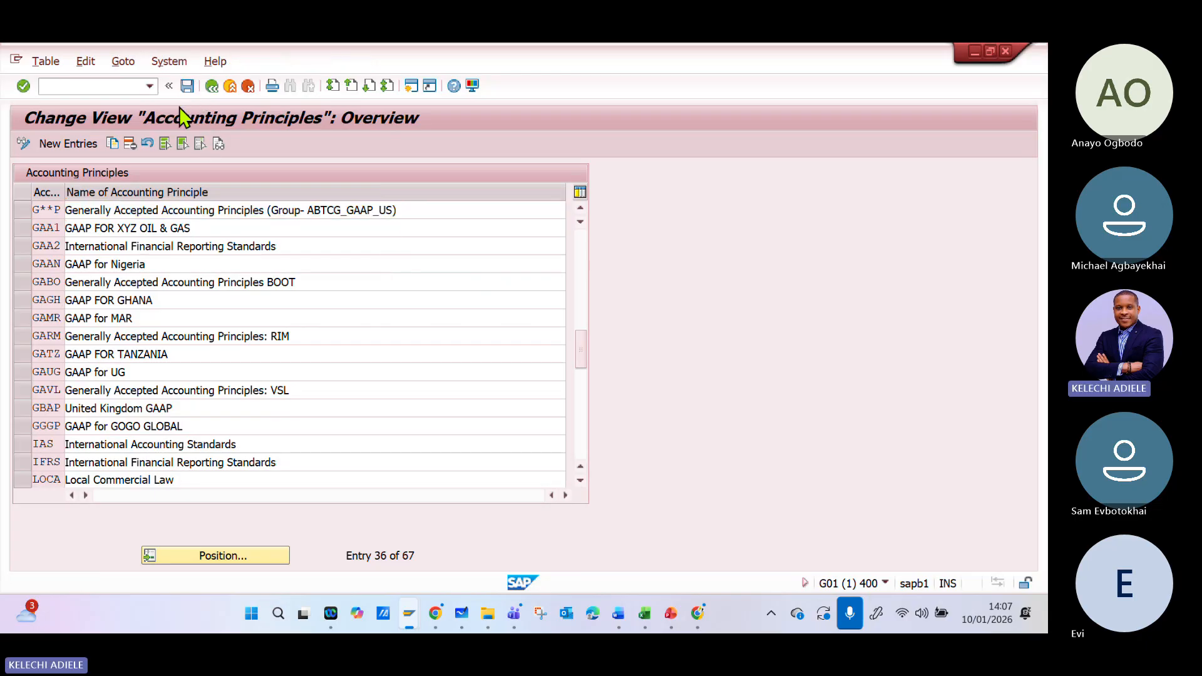
{"action": "left_click", "coordinate": [335, 326]}
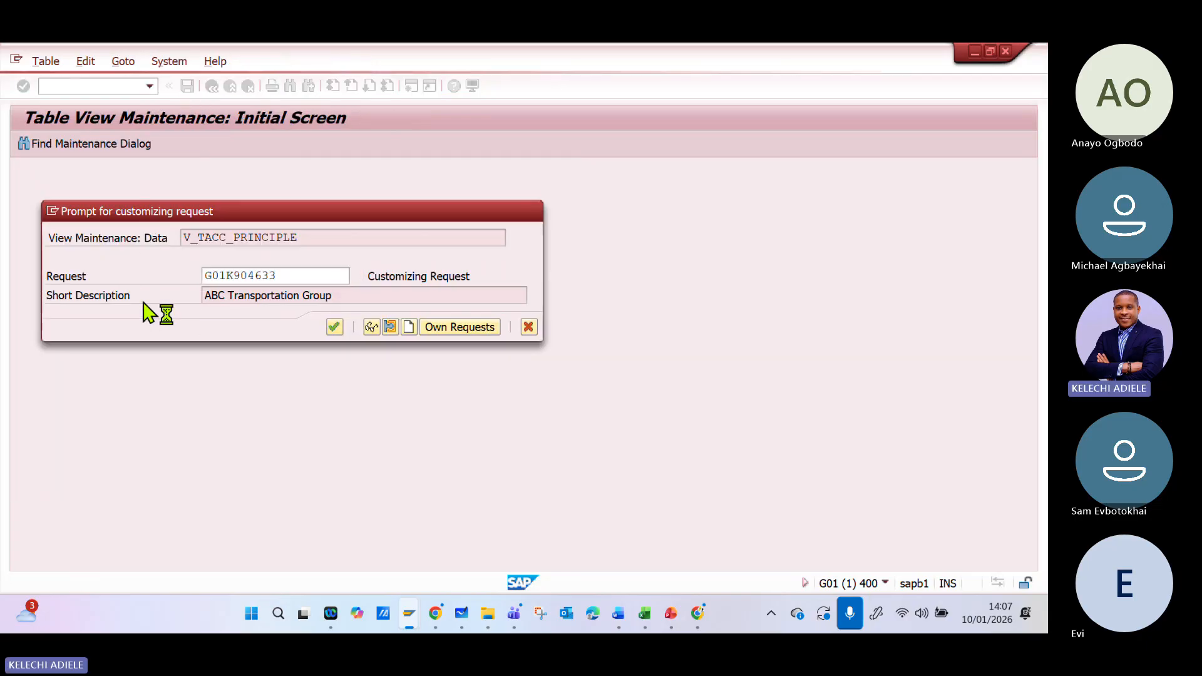
- Copy the selected **** and G**P accounting principles and set the first copy's key to IFR*
{"action": "left_click", "coordinate": [23, 224]}
{"action": "left_click", "coordinate": [20, 206]}
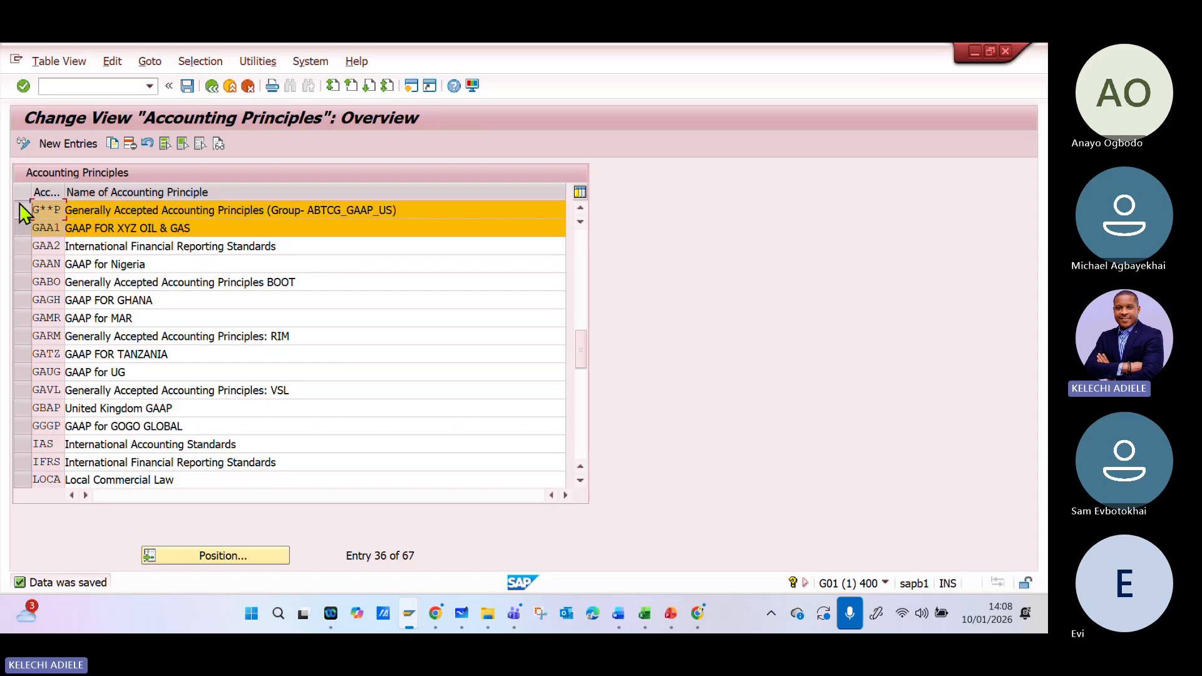
{"action": "left_click", "coordinate": [23, 229]}
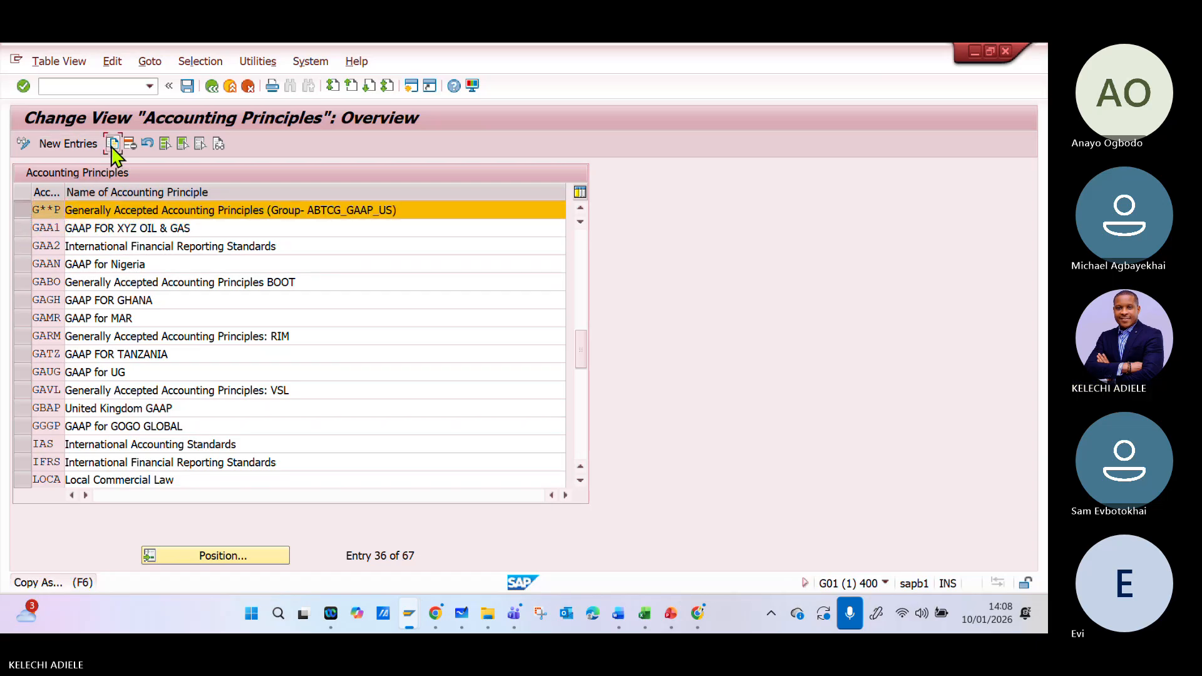
{"action": "left_click", "coordinate": [113, 144]}
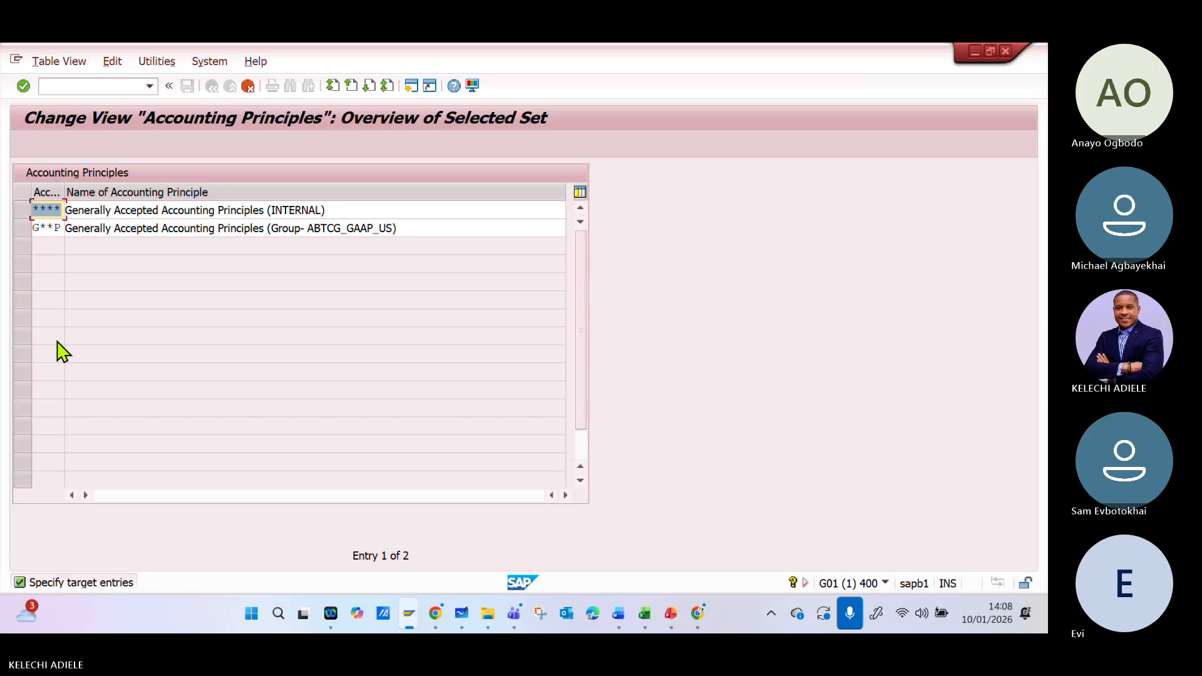
{"action": "key", "text": "Delete"}
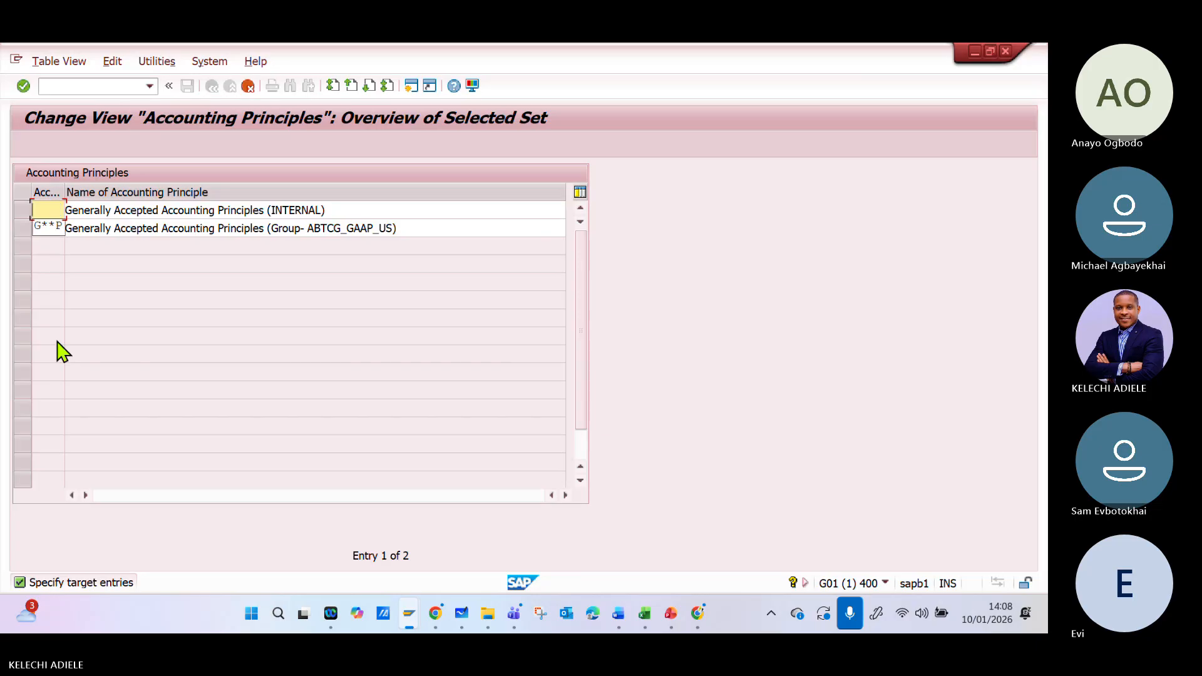
{"action": "type", "text": "ifr"}
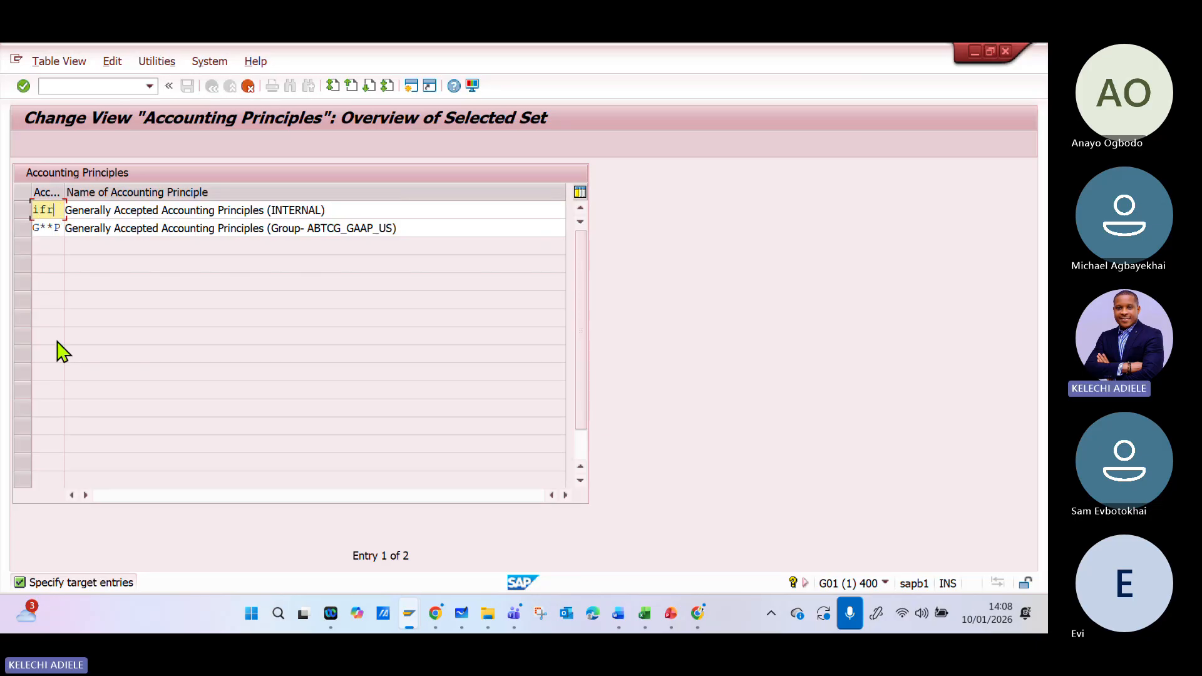
{"action": "type", "text": "*"}
{"action": "key", "text": "BackSpace"}
{"action": "type", "text": "IFR"}
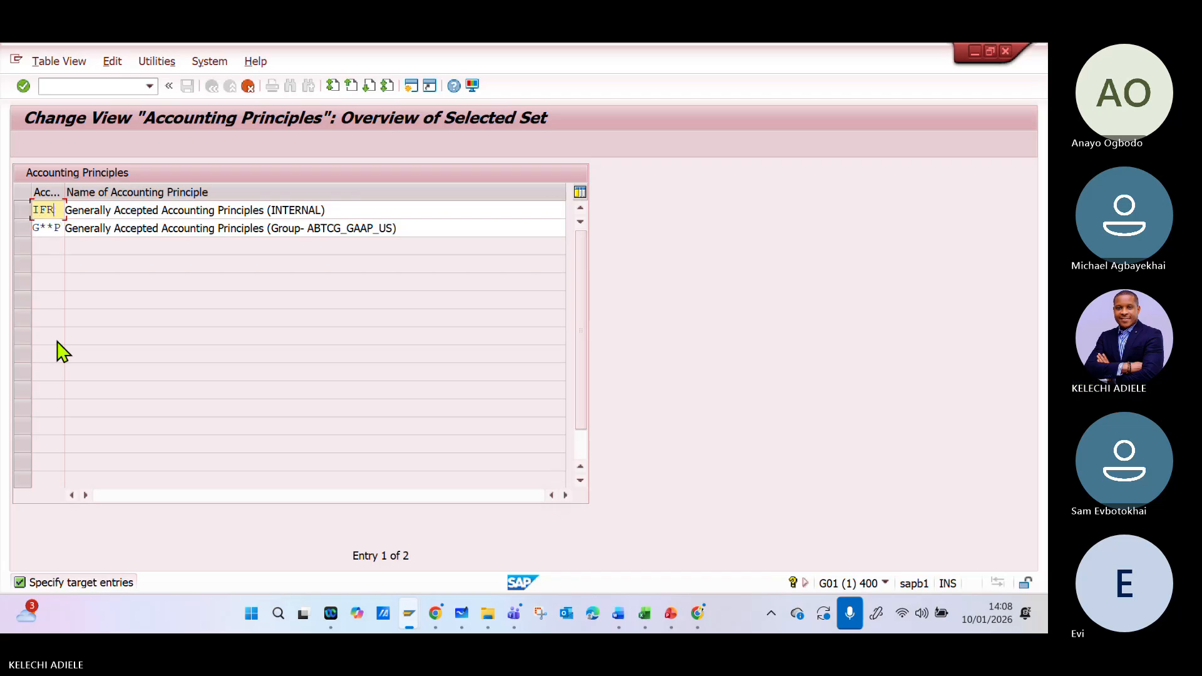
{"action": "type", "text": "*"}
- Name the IFR* copy "Generally Accepted Accounting Principles (lOCAL_ABTCG_IFRS)" and confirm the entry
{"action": "left_click", "coordinate": [331, 209]}
{"action": "key", "text": "BackSpace"}
{"action": "key", "text": "BackSpace"}
{"action": "key", "text": "BackSpace"}
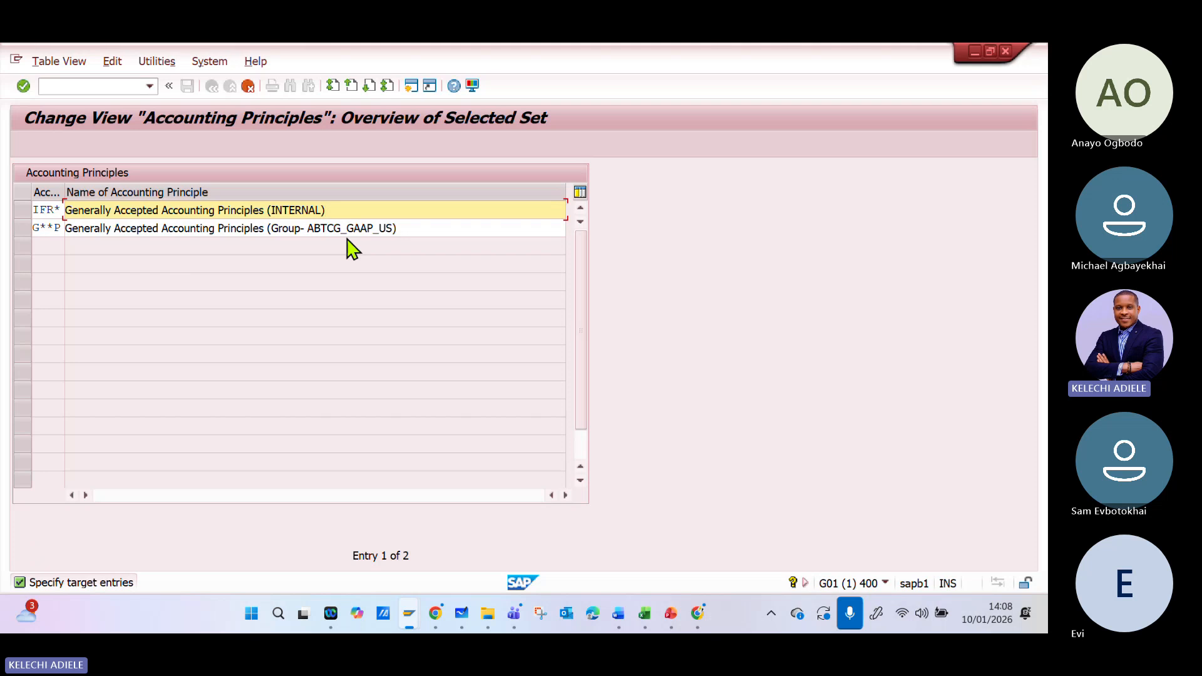
{"action": "key", "text": "BackSpace"}
{"action": "key", "text": "BackSpace"}
{"action": "key", "text": "BackSpace"}
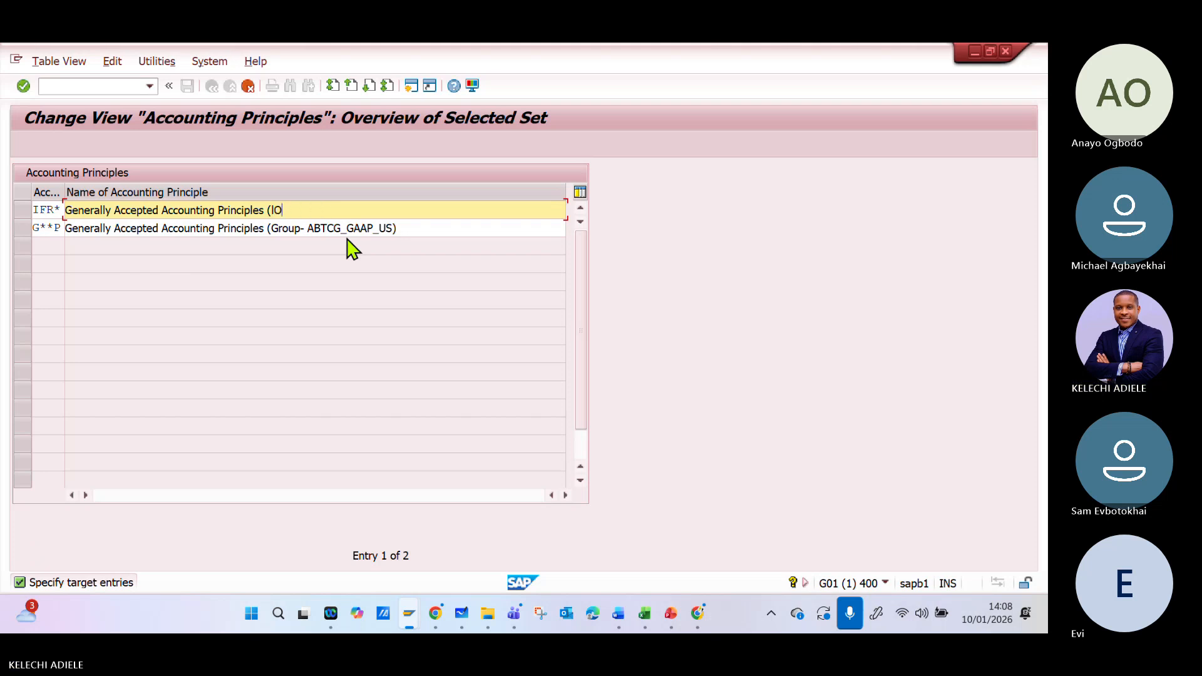
{"action": "type", "text": "lOCAL_ABTCG"}
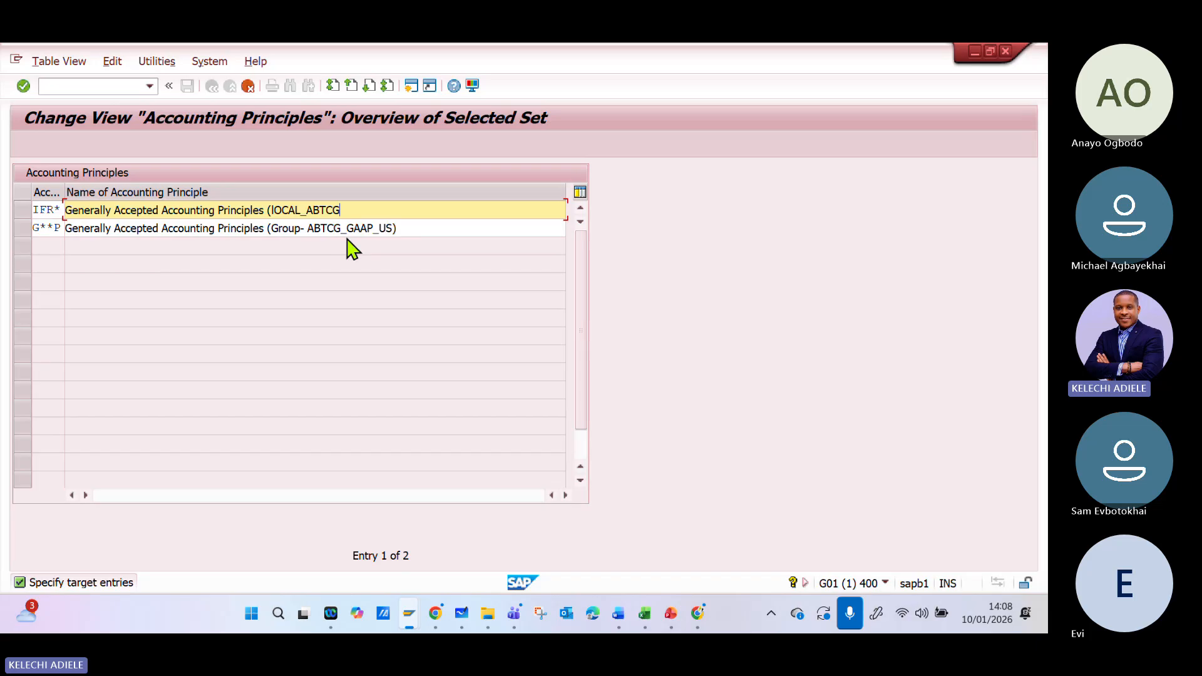
{"action": "type", "text": "_IFRS)"}
{"action": "key", "text": "Return"}
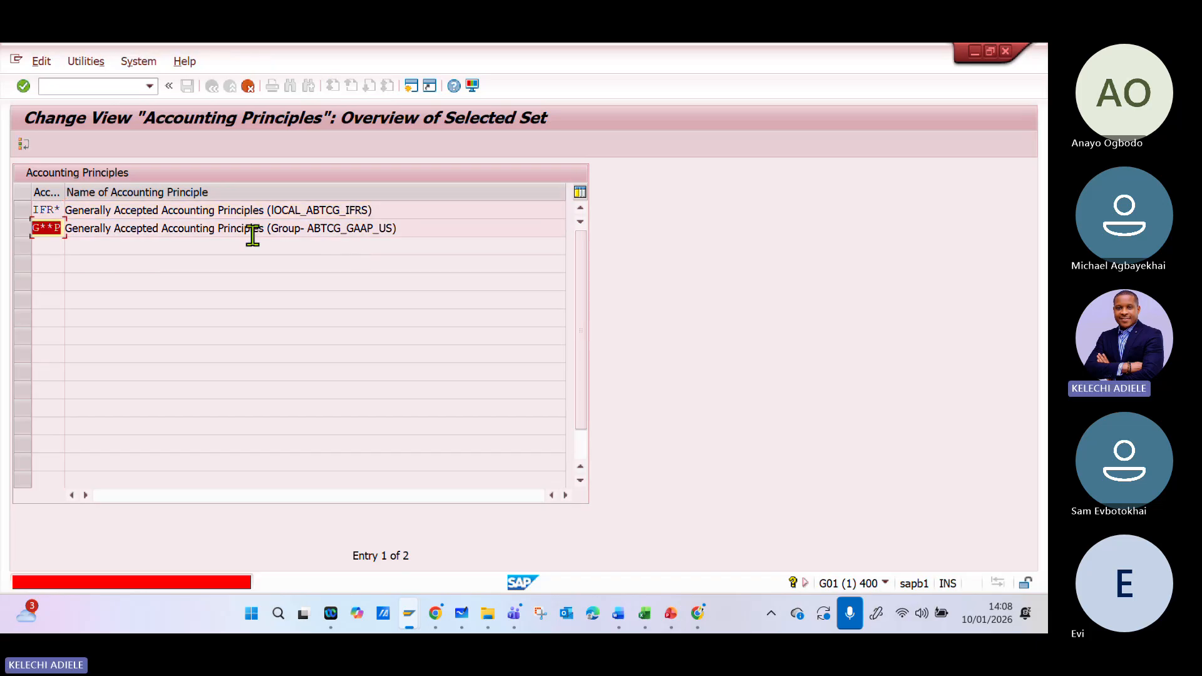
- Discard the pending G**P copy, keep the IFR* entry, and return to the accounting principles overview
{"action": "left_click", "coordinate": [248, 86]}
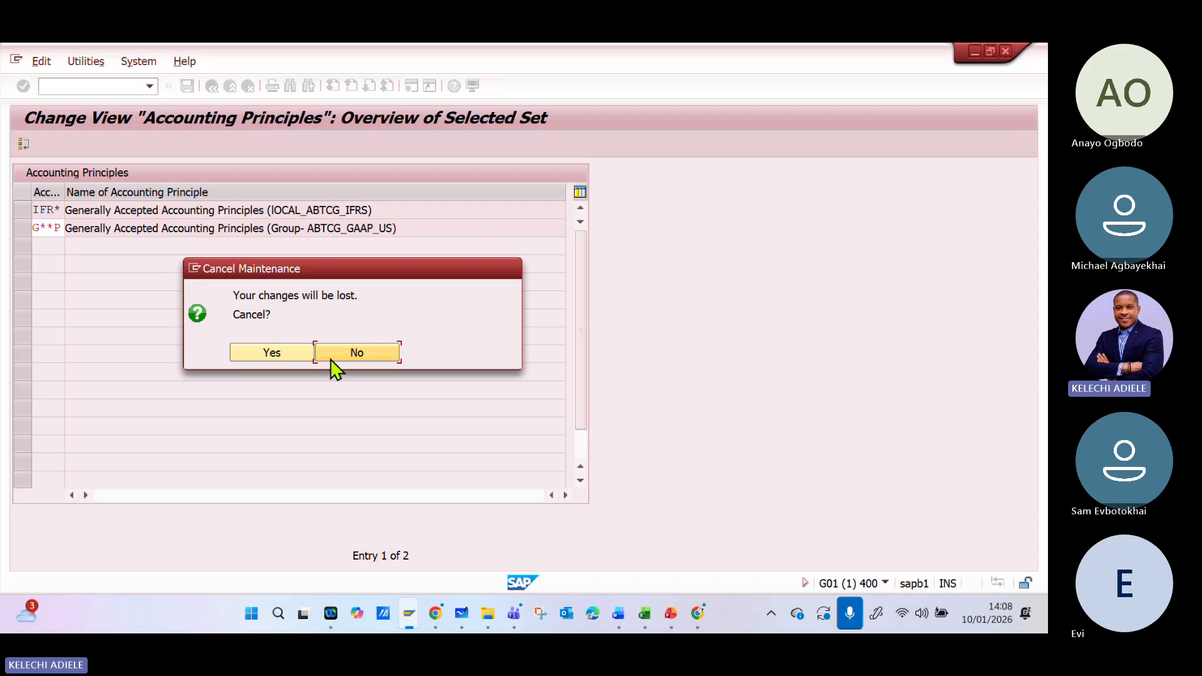
{"action": "left_click", "coordinate": [284, 355]}
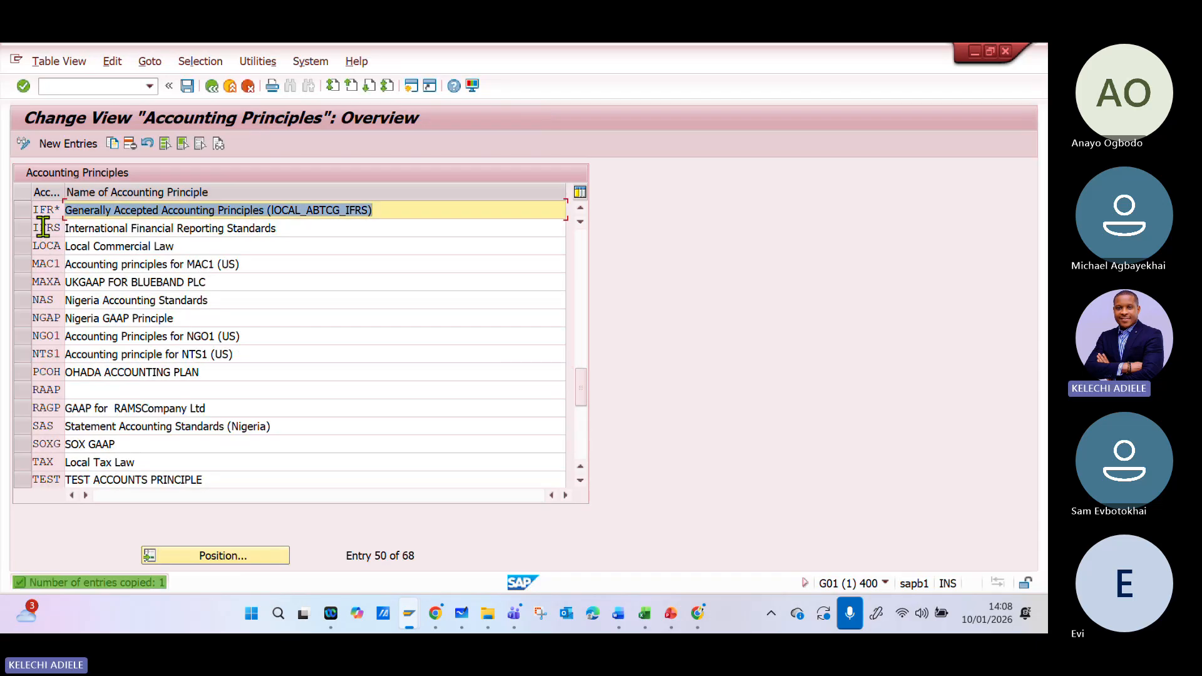
{"action": "scroll", "coordinate": [119, 241], "scroll_direction": "up", "scroll_amount": 1}
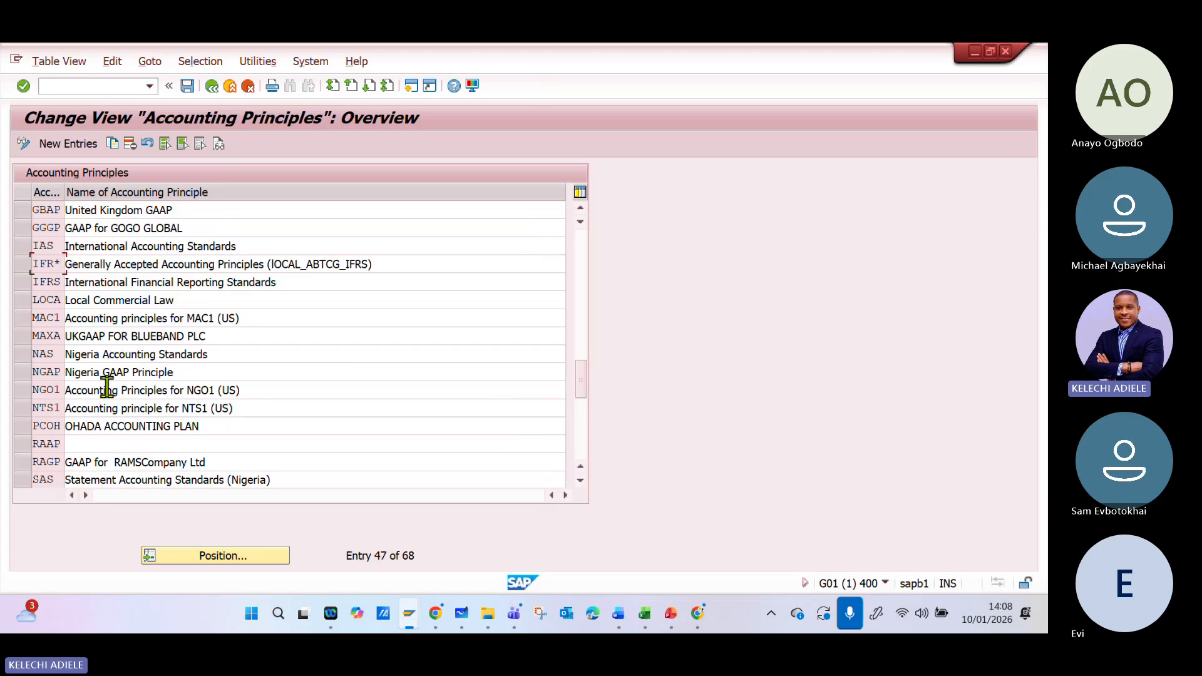
- Position the accounting principles list at G**, save the entries, and return to the implementation guide
{"action": "left_click", "coordinate": [224, 557]}
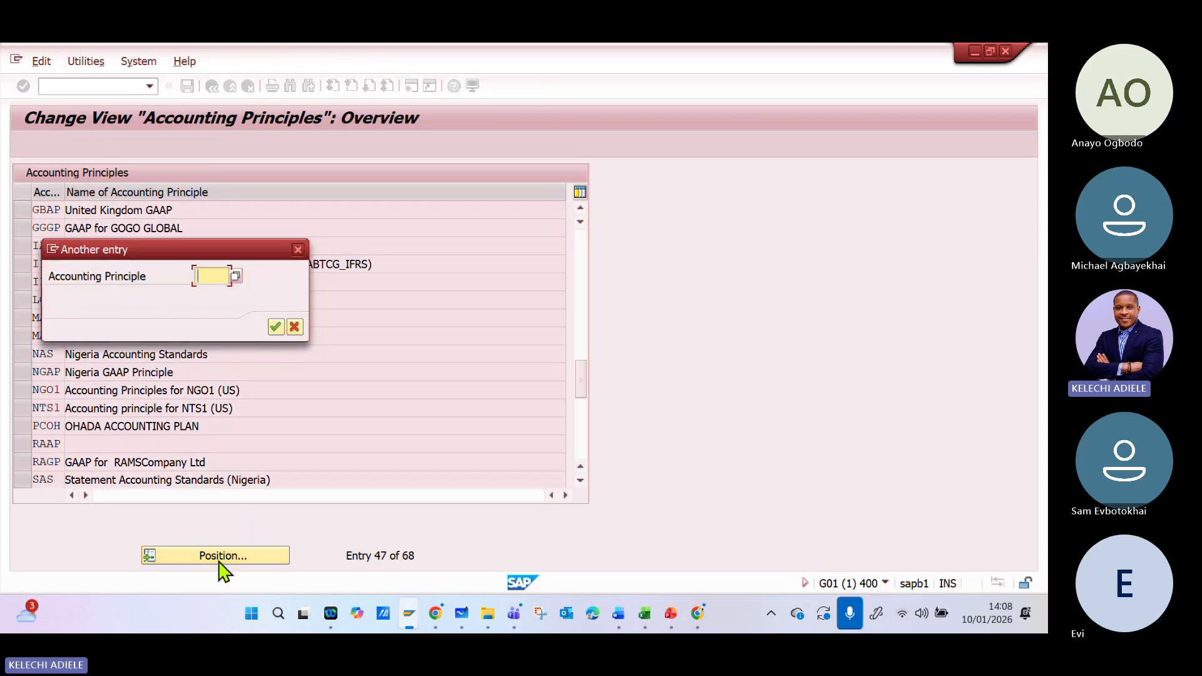
{"action": "type", "text": "g**"}
{"action": "key", "text": "Return"}
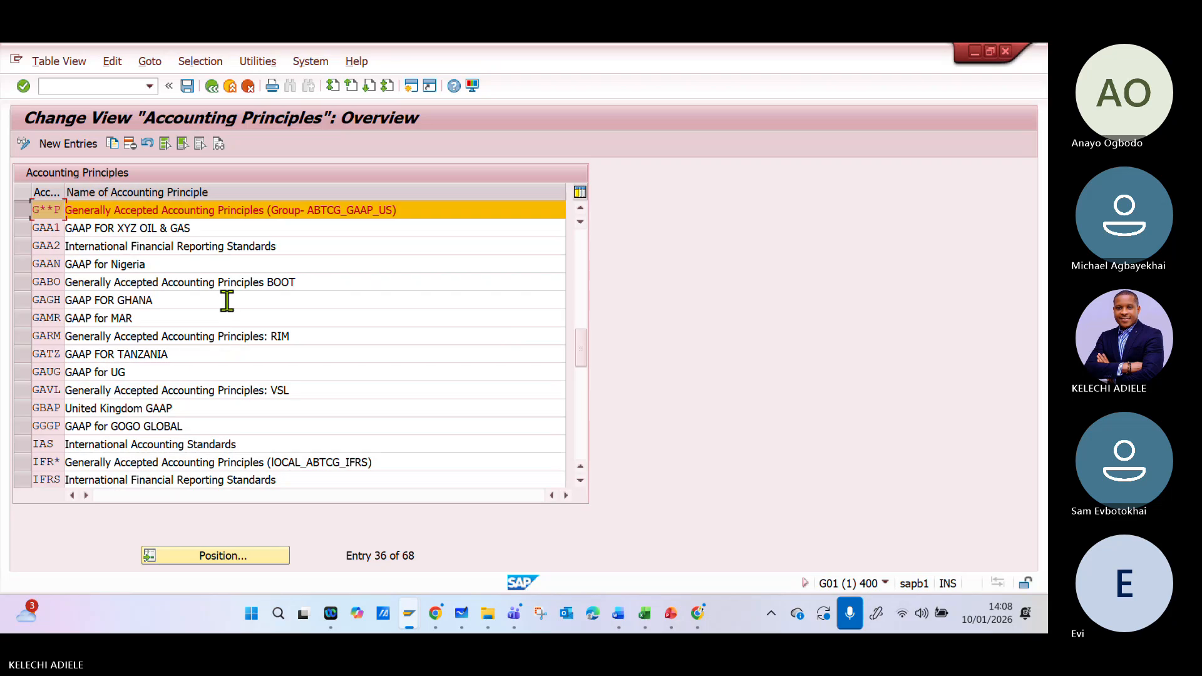
{"action": "left_click", "coordinate": [179, 260]}
{"action": "left_click", "coordinate": [149, 229]}
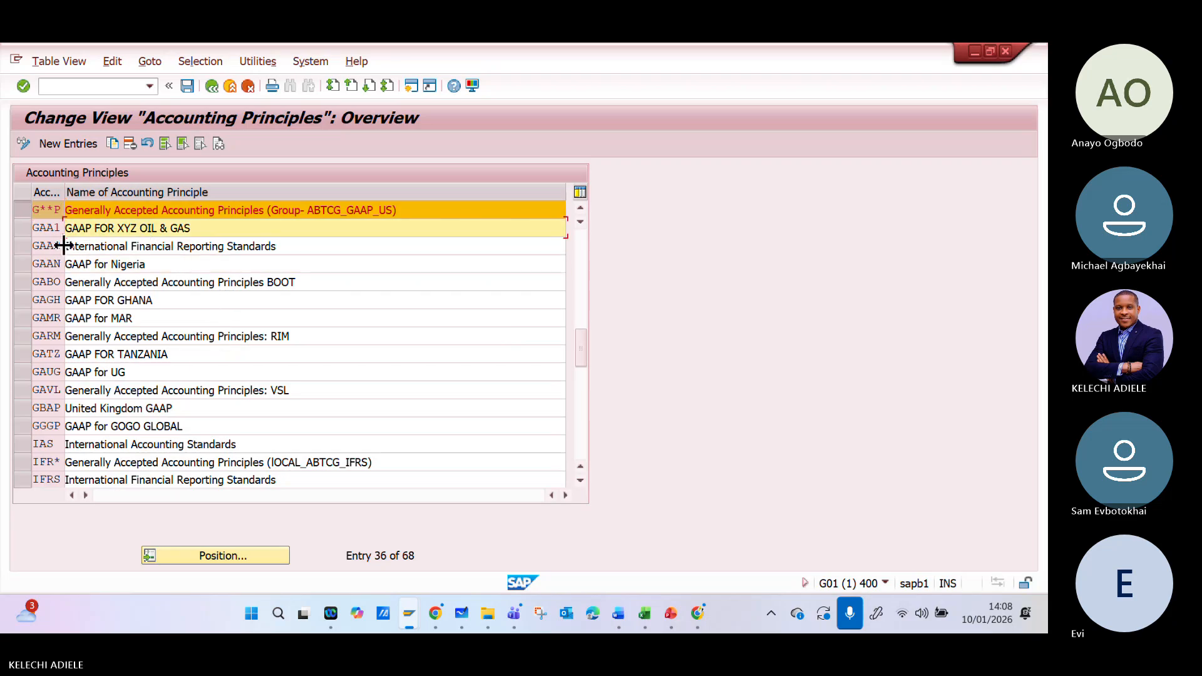
{"action": "left_click", "coordinate": [187, 86]}
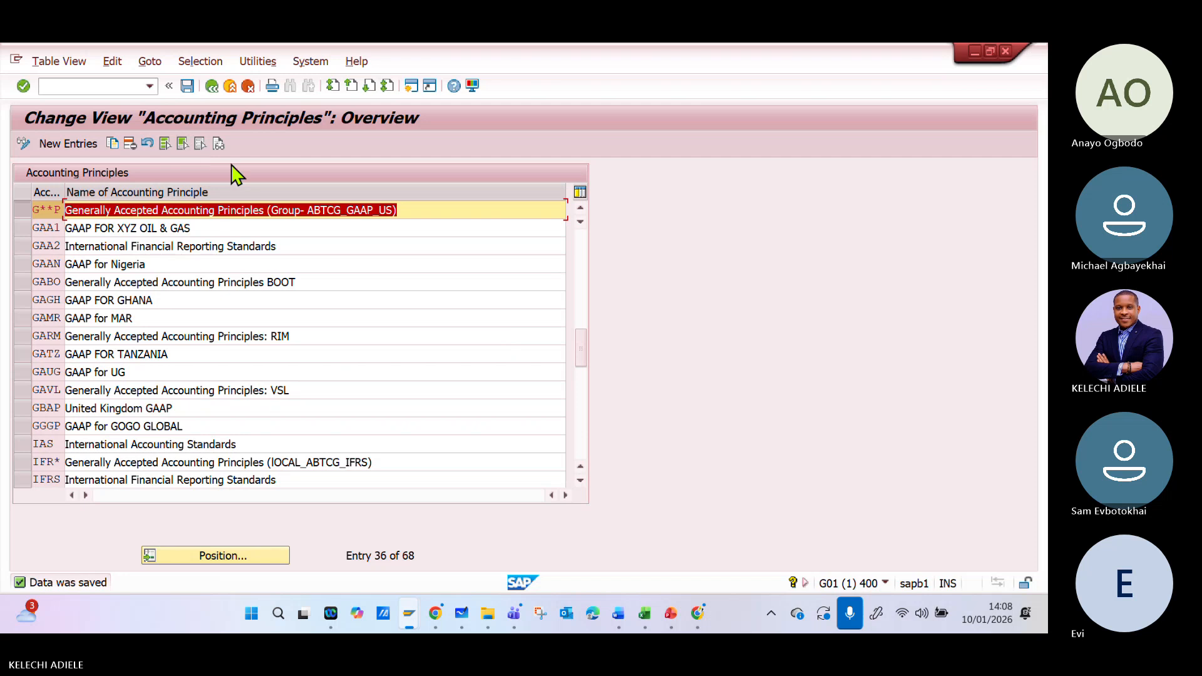
{"action": "left_click", "coordinate": [22, 229]}
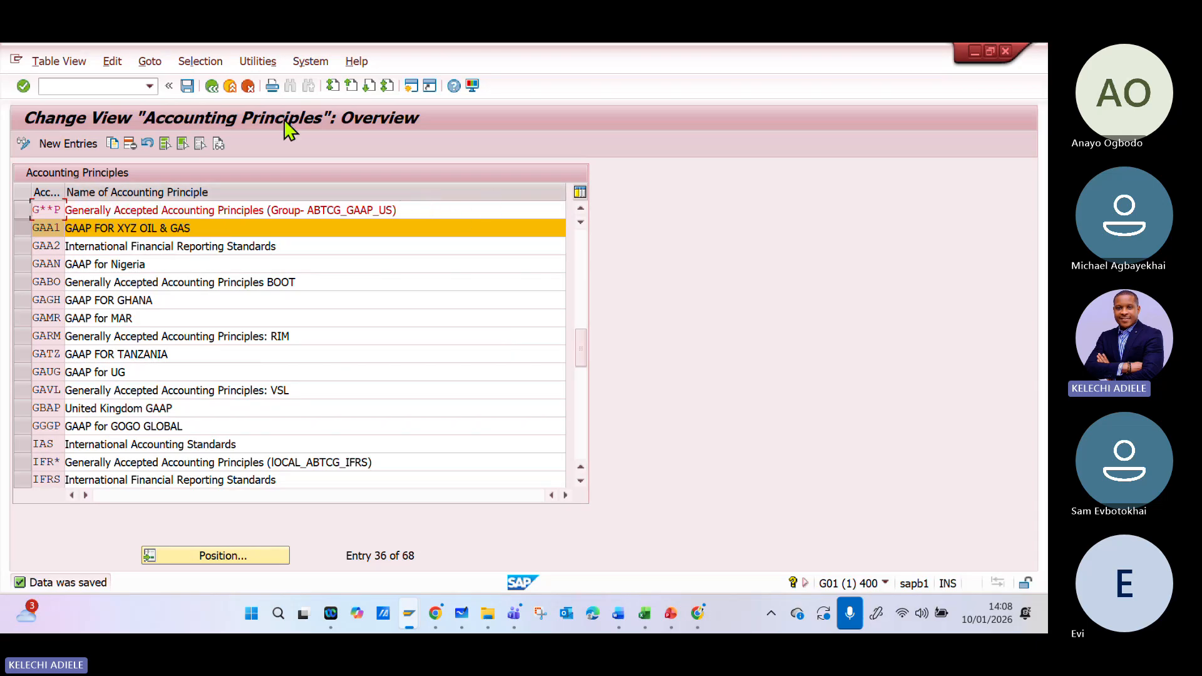
{"action": "left_click", "coordinate": [211, 87]}
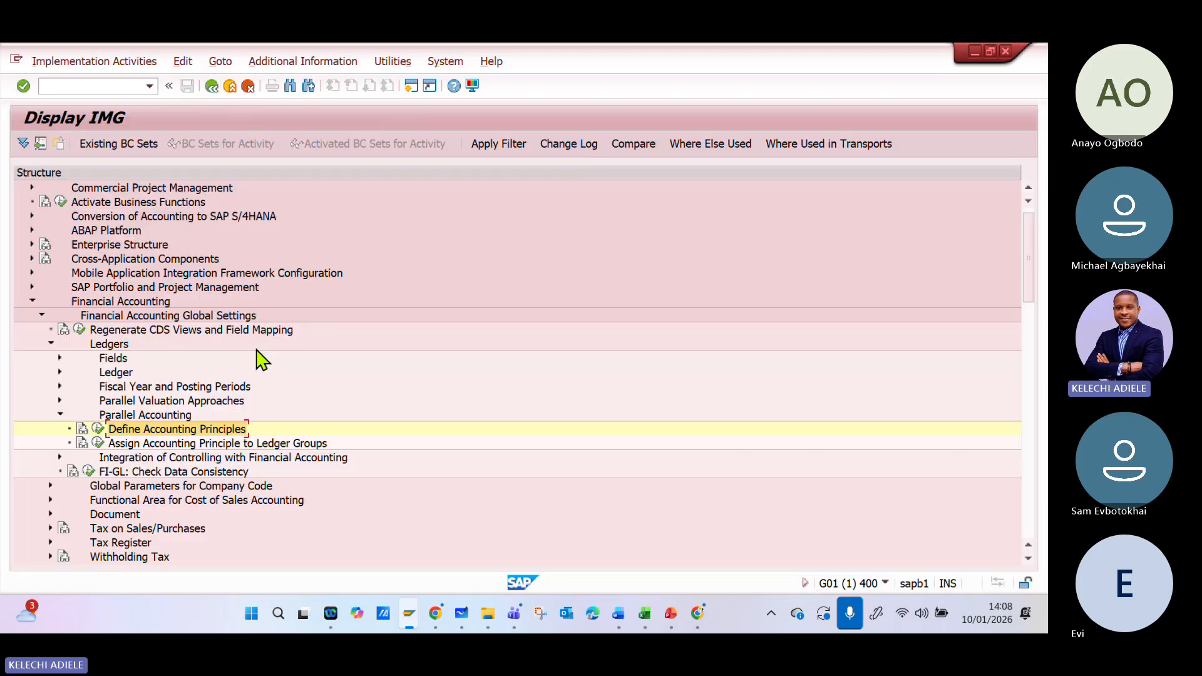
- Reopen Define Accounting Principles, check the list for the G**P and IFR* entries, and leave the activity
{"action": "left_click", "coordinate": [97, 429]}
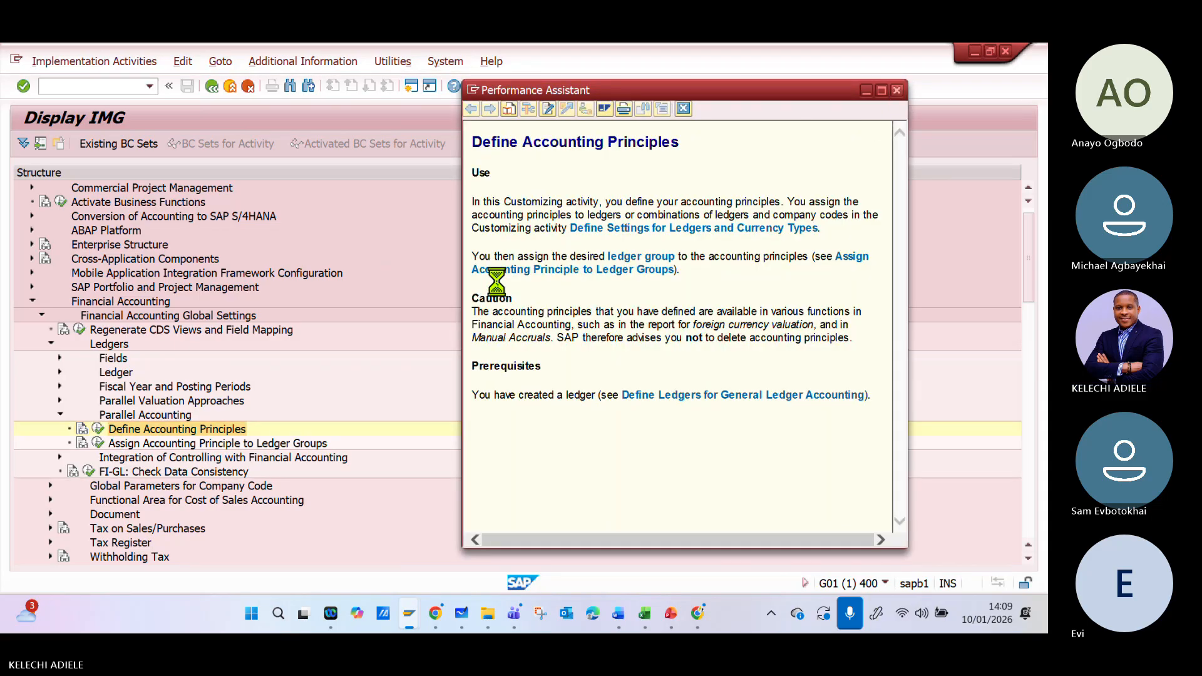
{"action": "left_click", "coordinate": [897, 90]}
{"action": "left_click", "coordinate": [97, 430]}
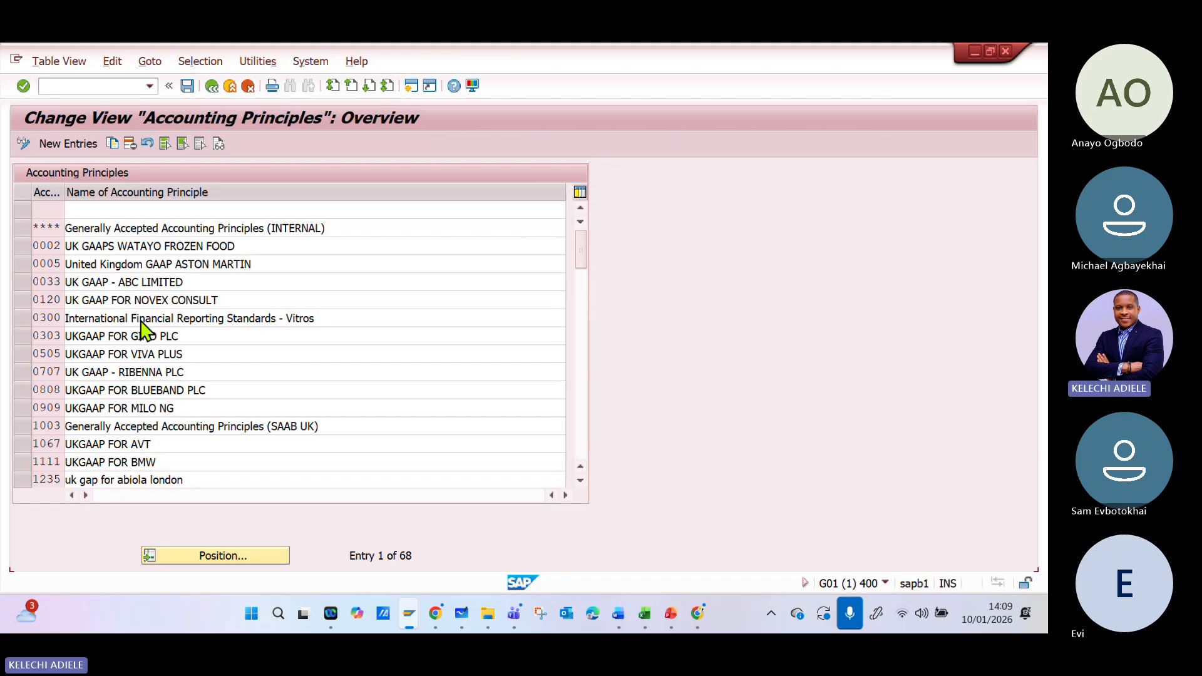
{"action": "scroll", "coordinate": [147, 327], "scroll_direction": "down", "scroll_amount": 10}
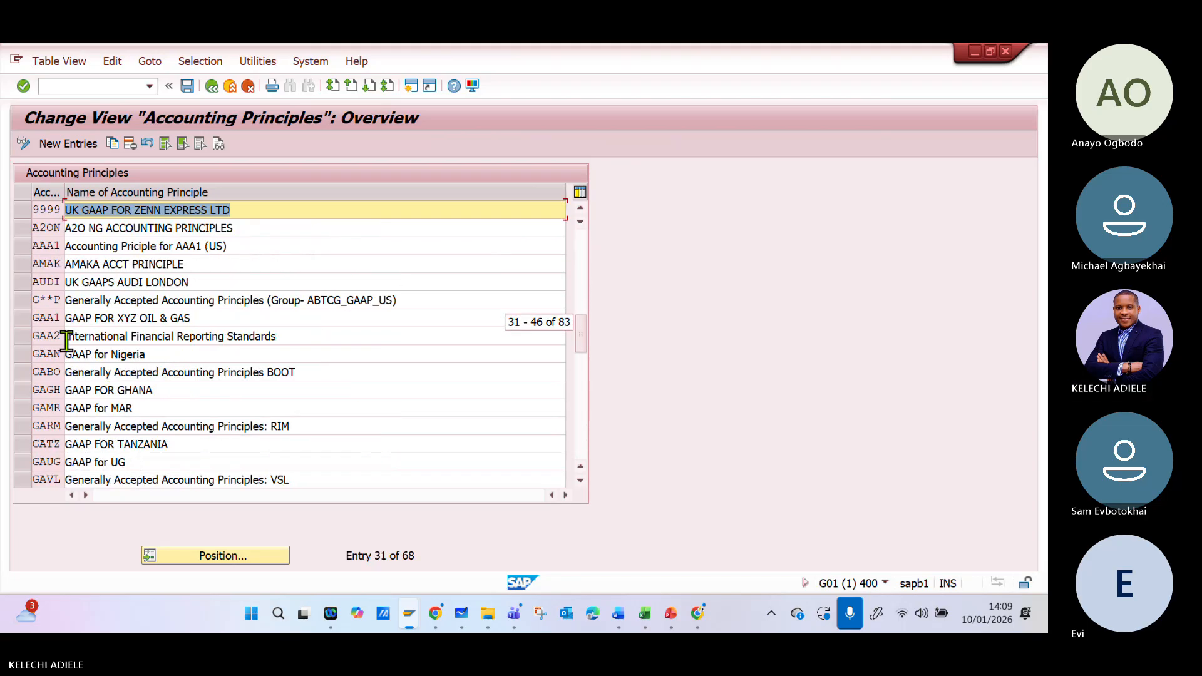
{"action": "scroll", "coordinate": [103, 408], "scroll_direction": "down", "scroll_amount": 2}
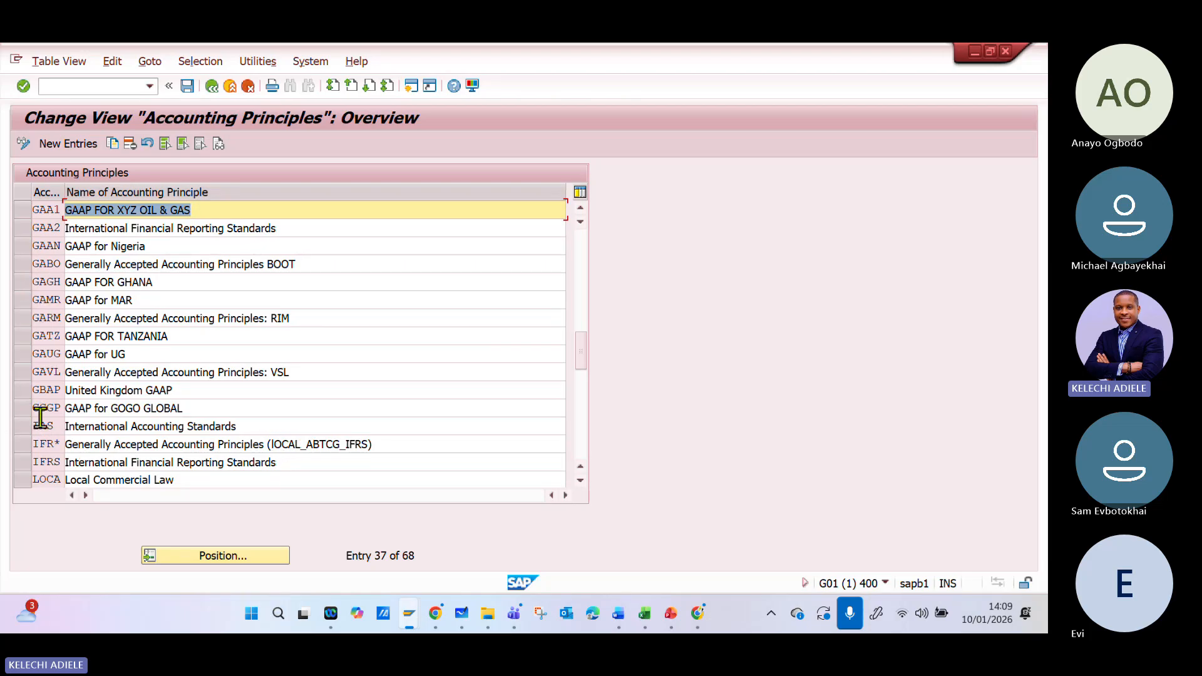
{"action": "left_click", "coordinate": [213, 86]}
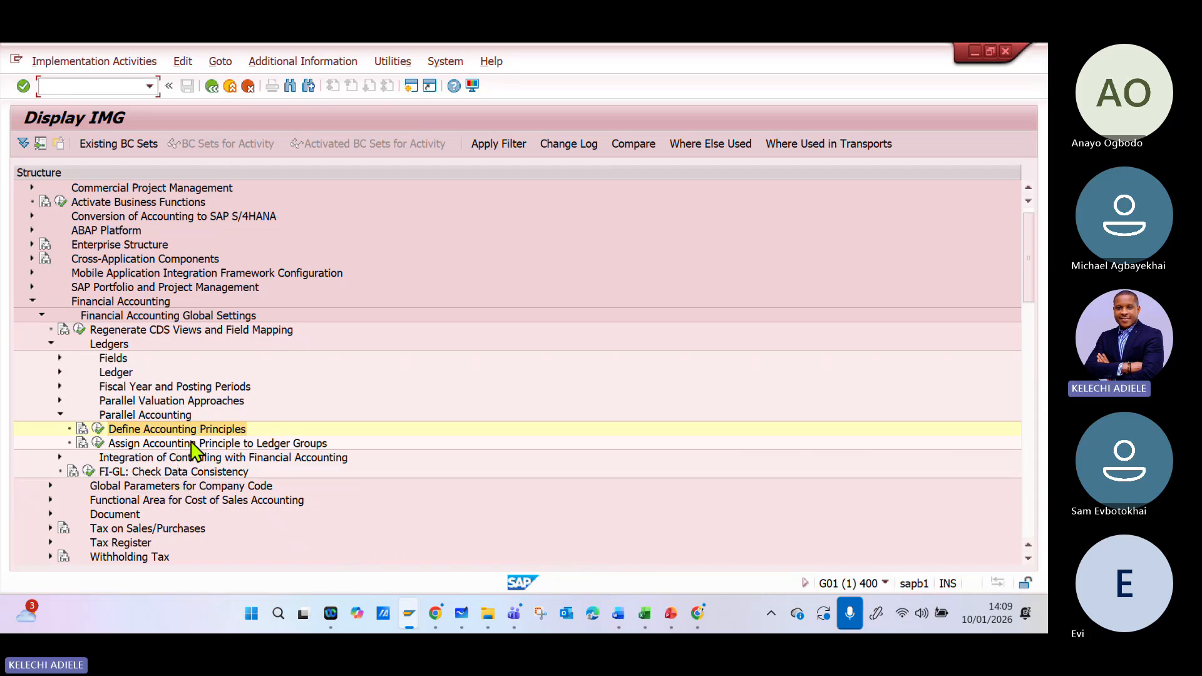
- Examine the existing accounting principle assignments to target ledger groups, positioning the list at AAA1, and leave the activity
{"action": "left_click", "coordinate": [97, 443]}
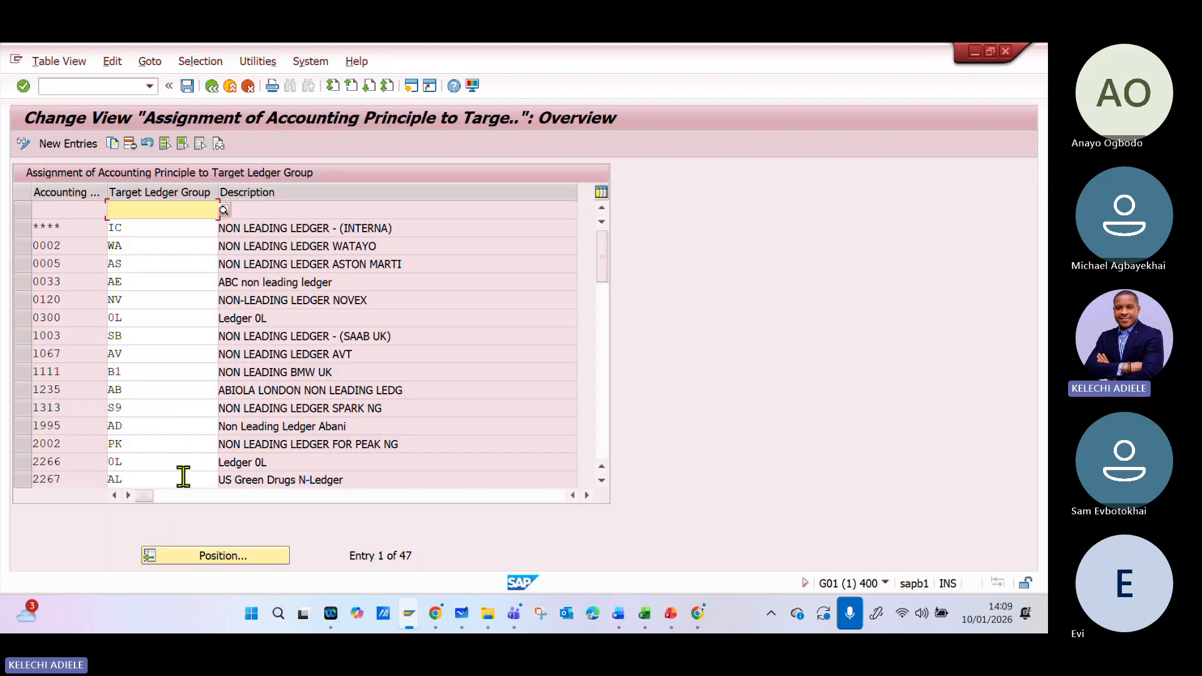
{"action": "left_click", "coordinate": [205, 556]}
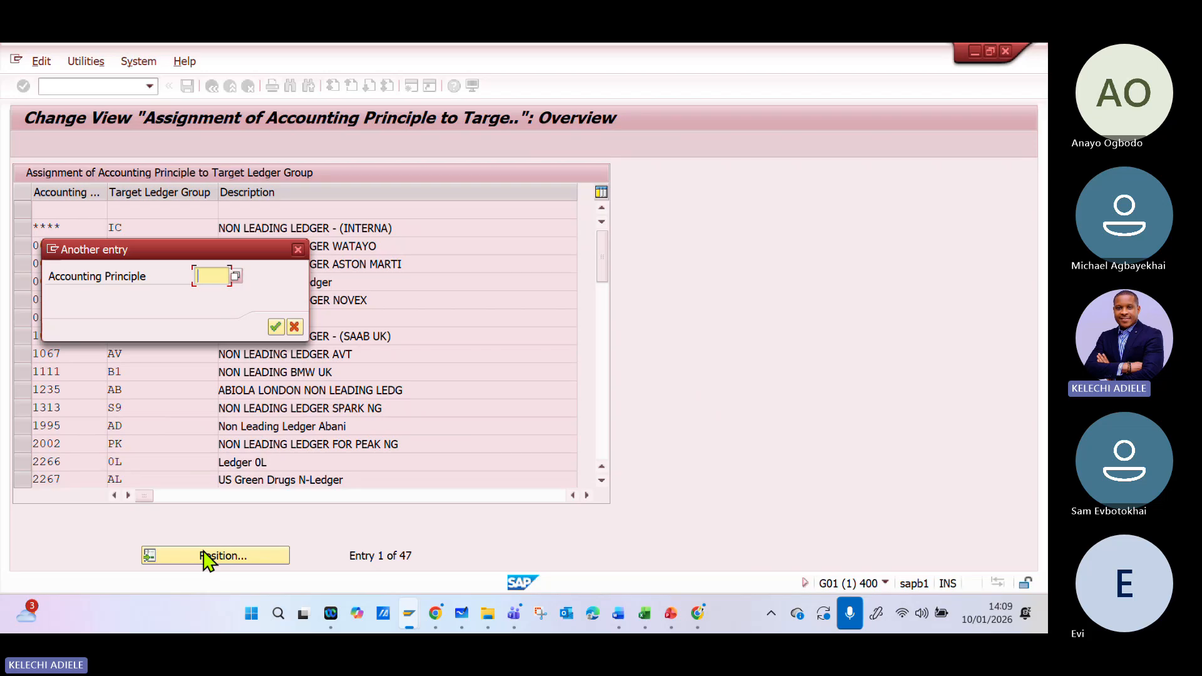
{"action": "type", "text": "AAA1"}
{"action": "key", "text": "Return"}
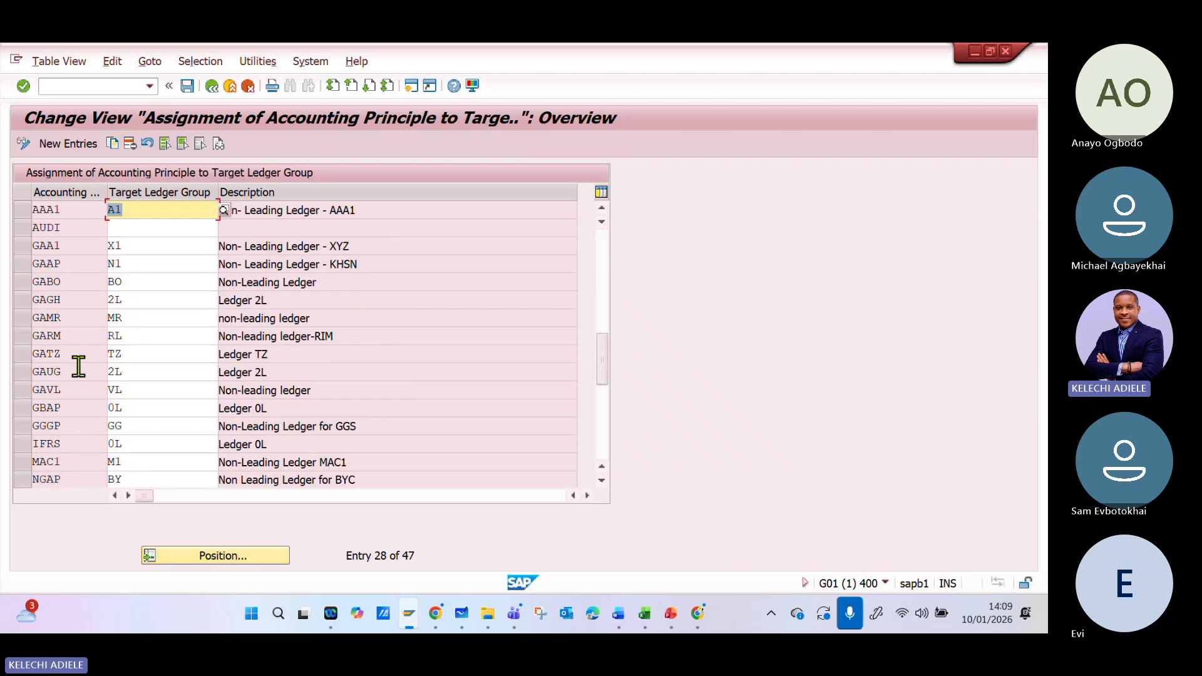
{"action": "scroll", "coordinate": [91, 266], "scroll_direction": "down", "scroll_amount": 4}
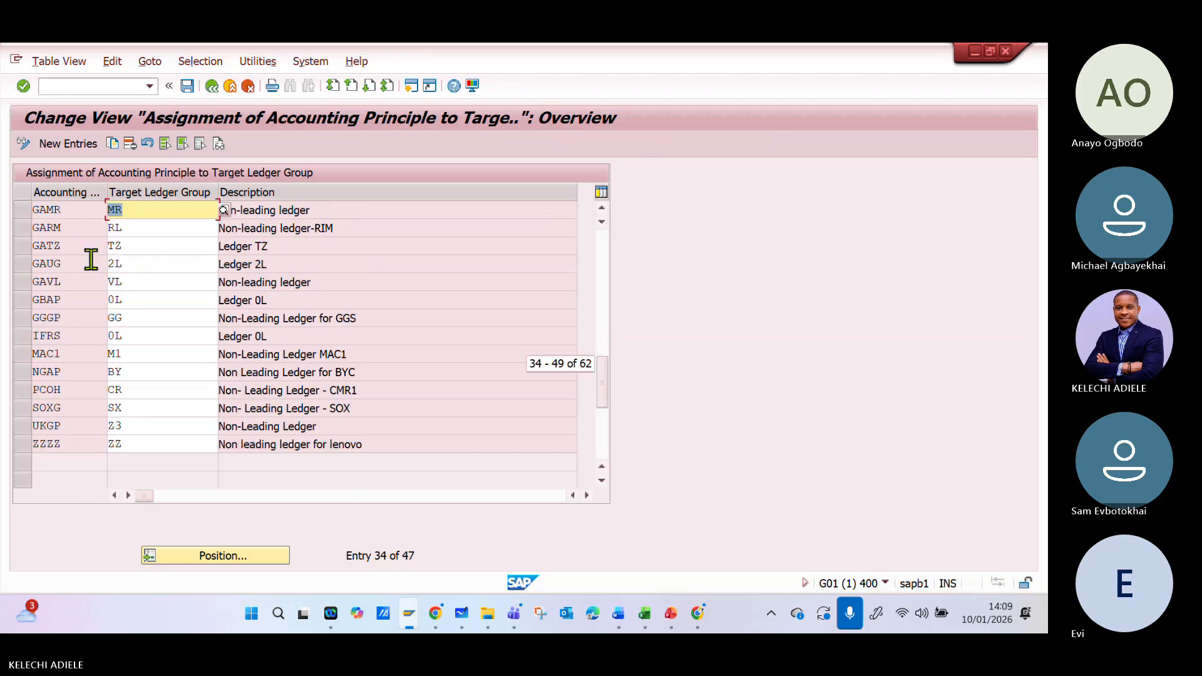
{"action": "scroll", "coordinate": [91, 266], "scroll_direction": "up", "scroll_amount": 6}
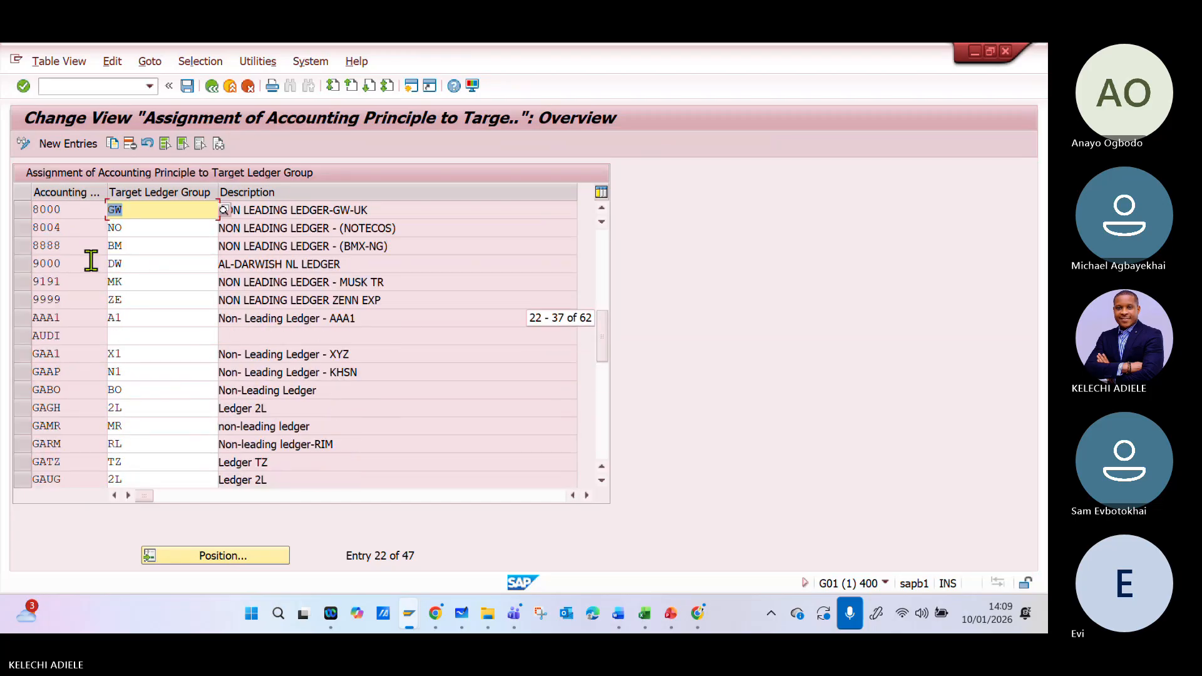
{"action": "scroll", "coordinate": [91, 261], "scroll_direction": "up", "scroll_amount": 6}
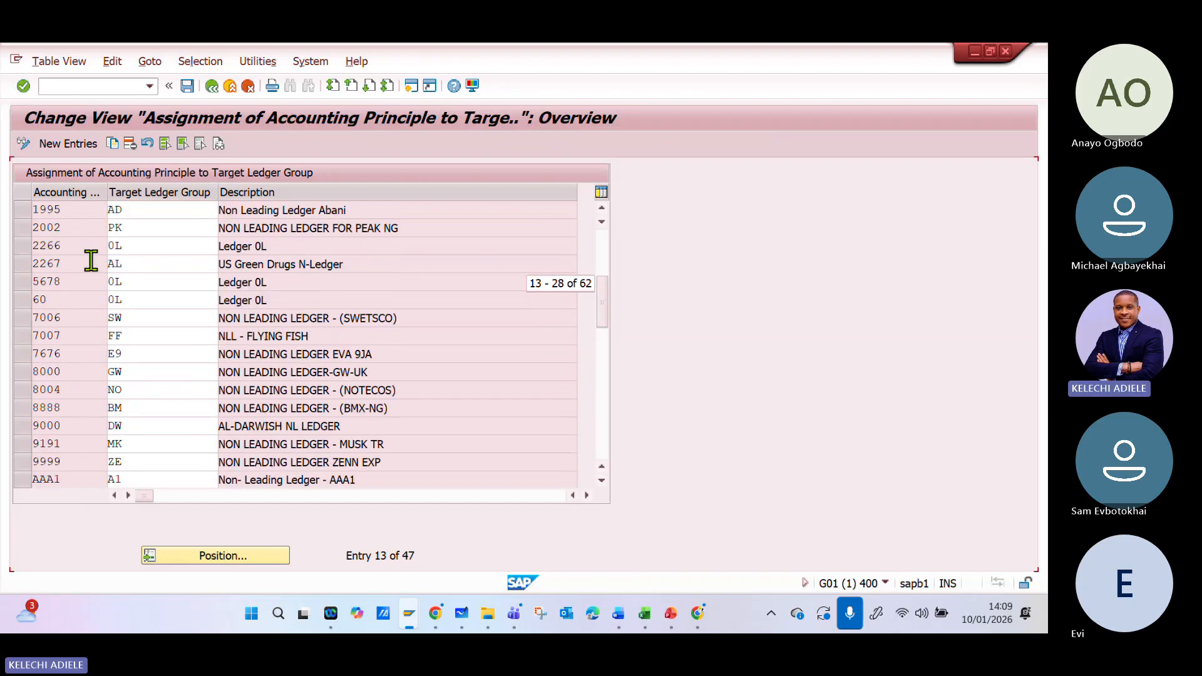
{"action": "scroll", "coordinate": [91, 261], "scroll_direction": "up", "scroll_amount": 1}
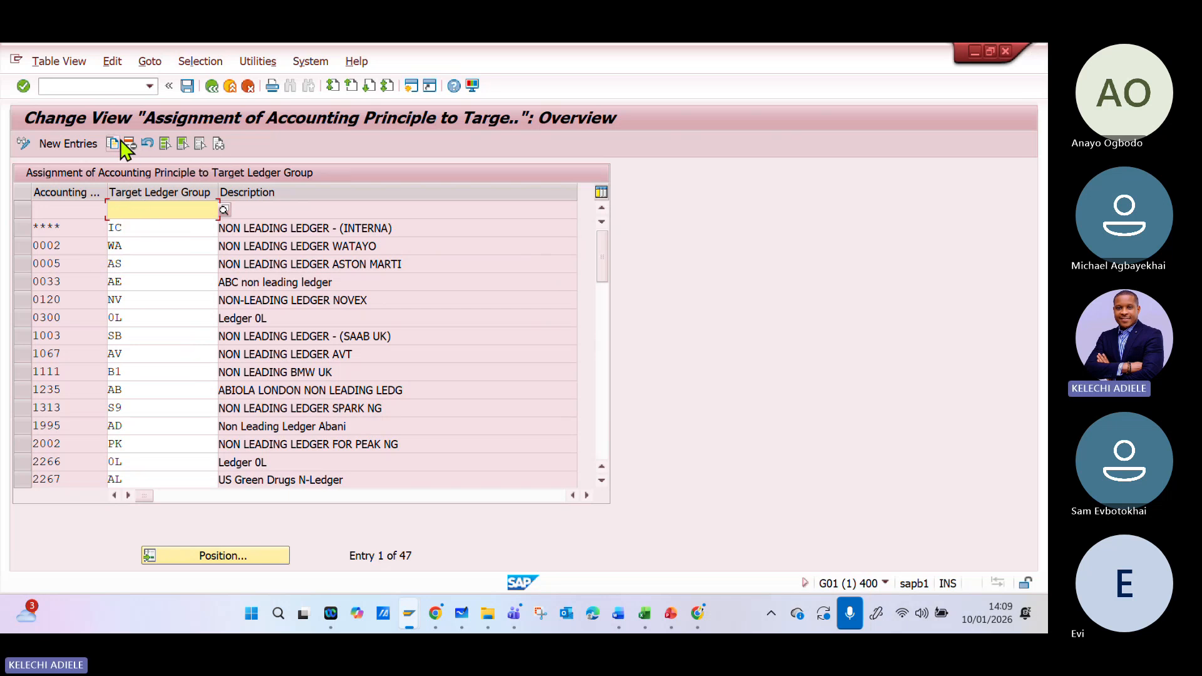
{"action": "left_click", "coordinate": [212, 86]}
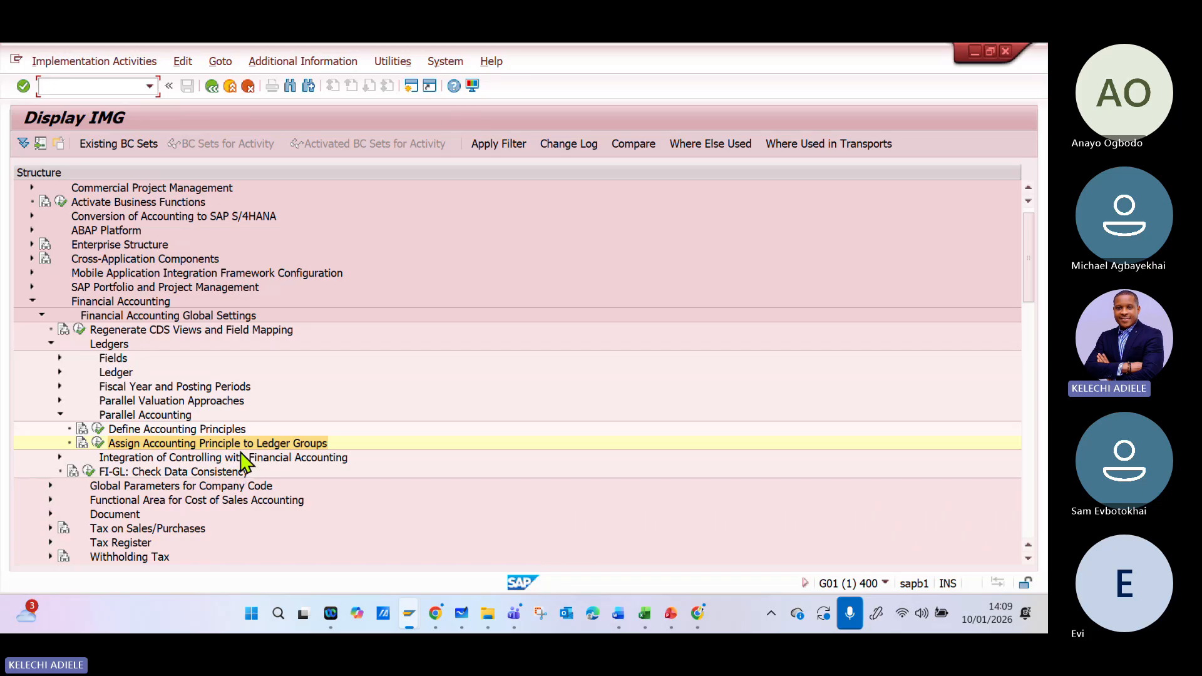
- Collapse Parallel Accounting, switch to the Excel configuration workbook to review the accounting principles and non-leading ledger rows, and save the workbook
{"action": "left_click", "coordinate": [61, 416]}
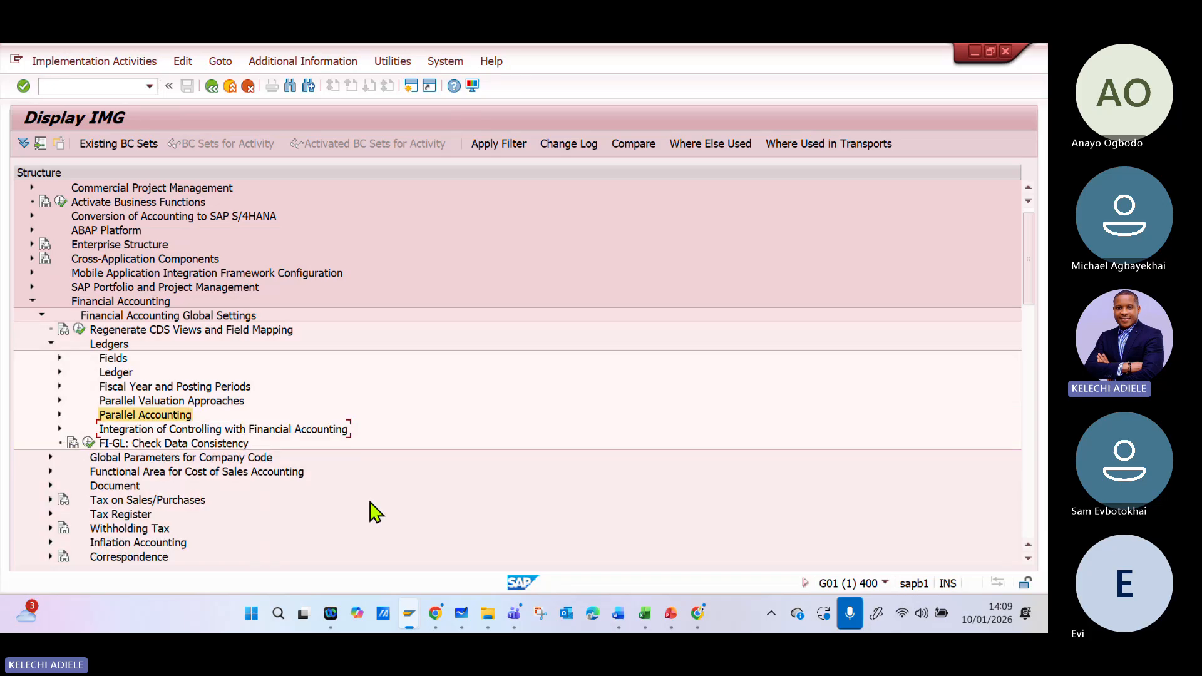
{"action": "left_click", "coordinate": [644, 614]}
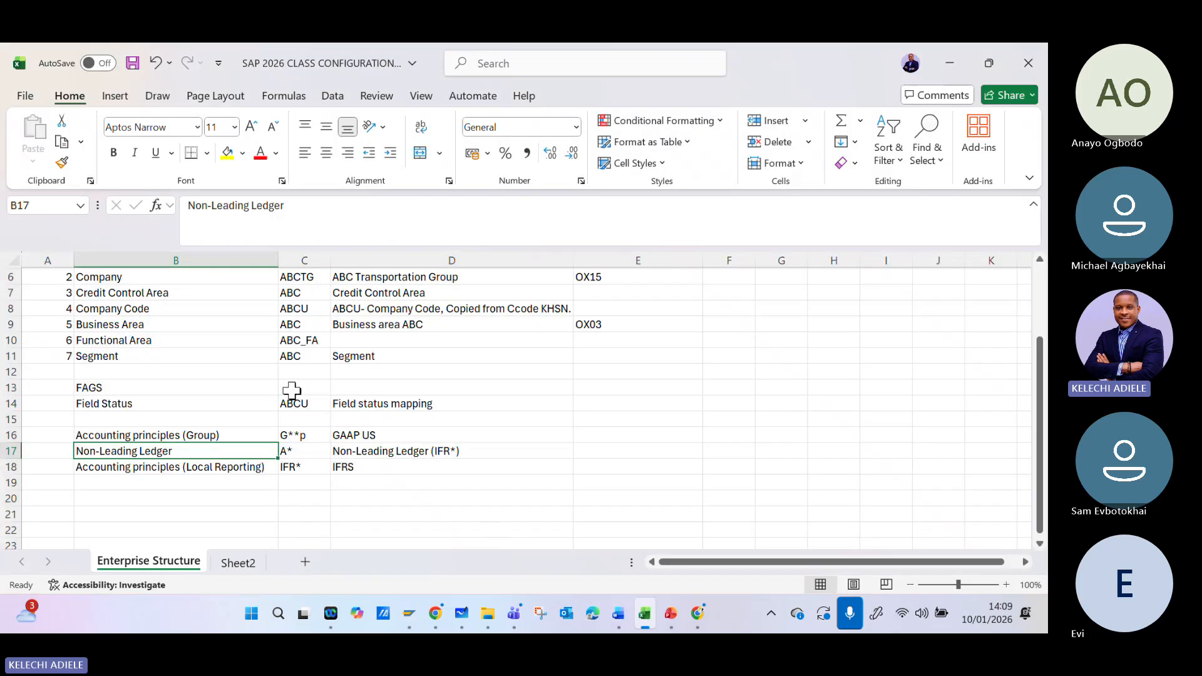
{"action": "left_click", "coordinate": [157, 436]}
{"action": "left_click", "coordinate": [157, 468]}
{"action": "left_click", "coordinate": [157, 437]}
{"action": "left_click", "coordinate": [157, 467]}
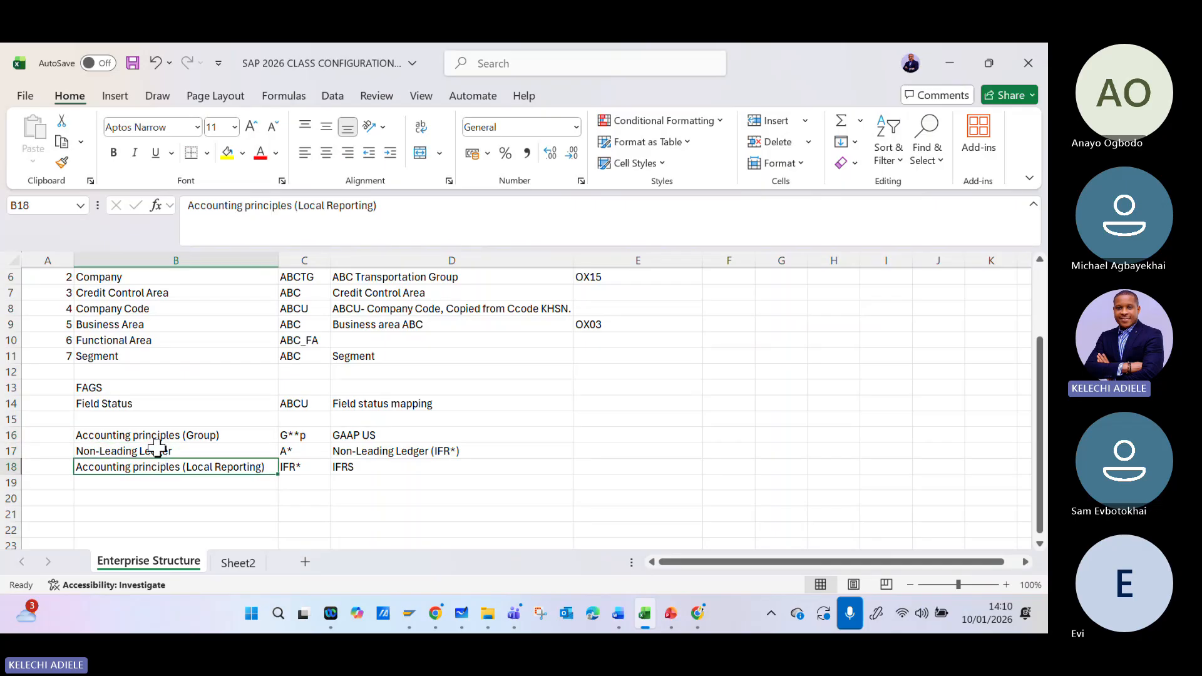
{"action": "left_click", "coordinate": [157, 436]}
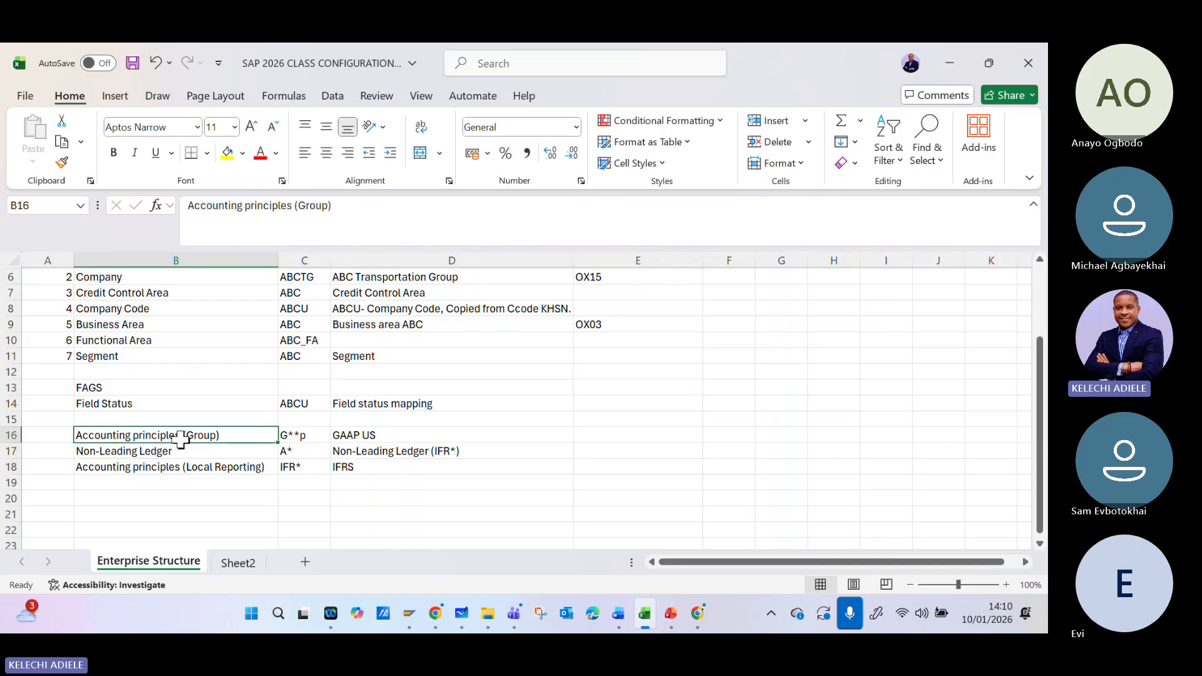
{"action": "left_click", "coordinate": [160, 452]}
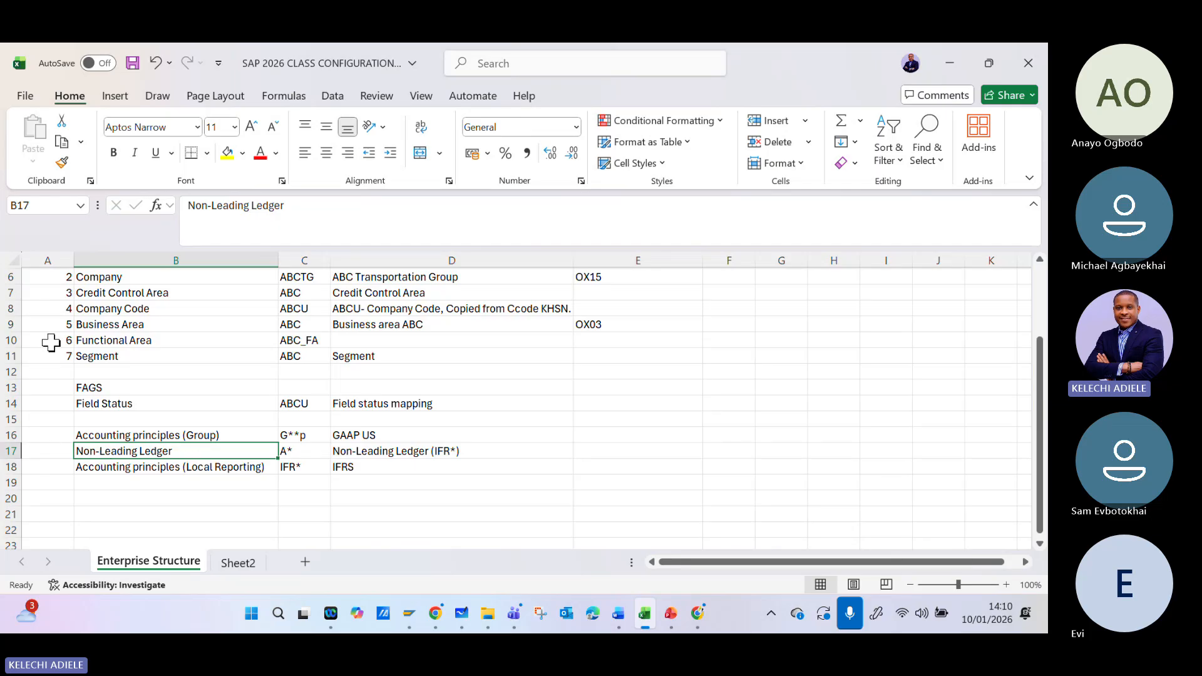
{"action": "left_click_drag", "start_coordinate": [51, 342], "coordinate": [51, 357]}
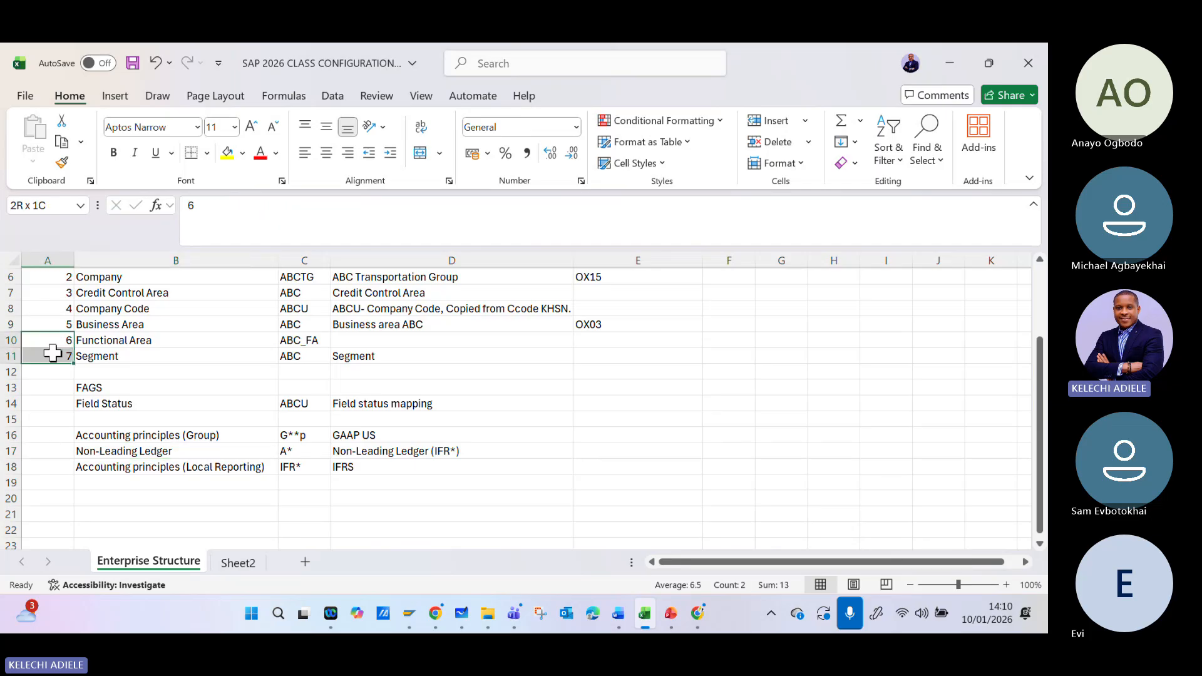
{"action": "left_click", "coordinate": [132, 62]}
- Switch back to the SAP implementation guide, open Define Settings for Ledgers and Currency Types, and dismiss the consistency check messages
{"action": "mouse_move", "coordinate": [418, 623]}
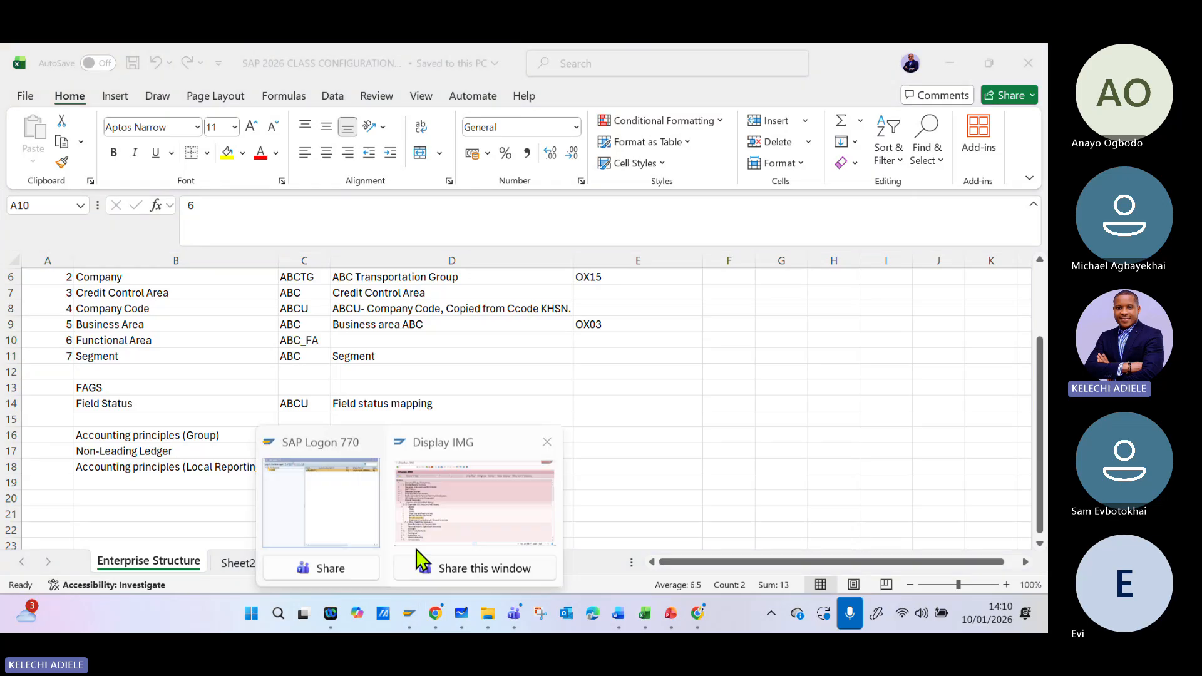
{"action": "left_click", "coordinate": [416, 551]}
{"action": "left_click", "coordinate": [61, 374]}
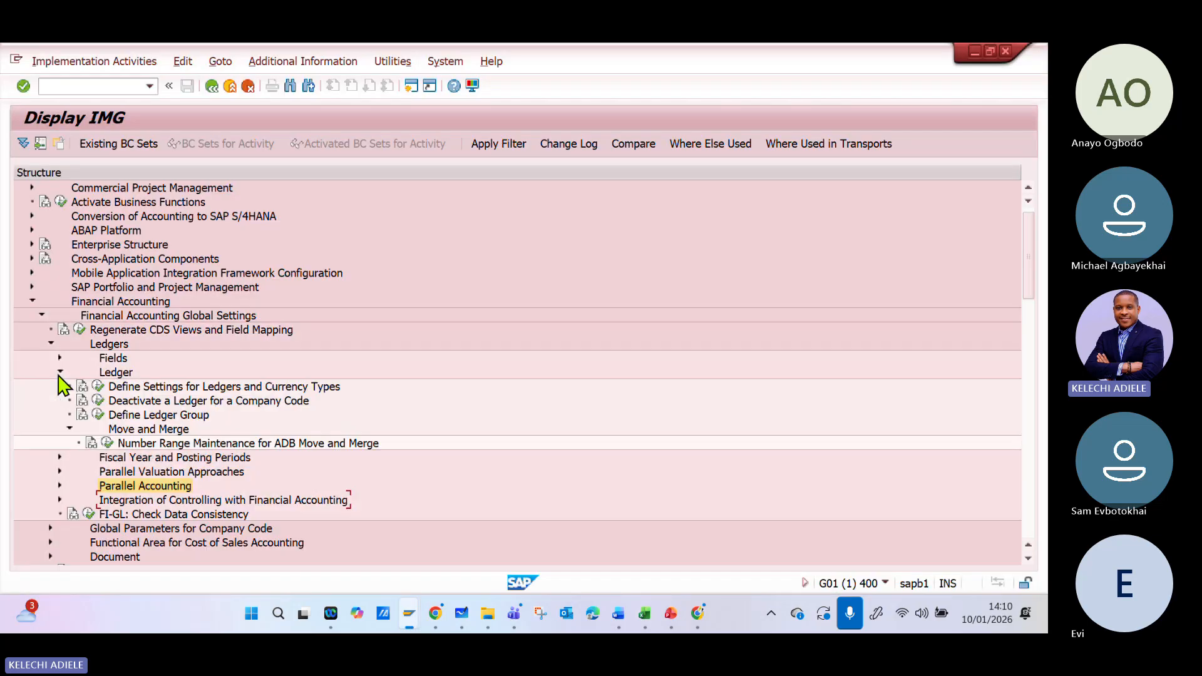
{"action": "left_click", "coordinate": [185, 388]}
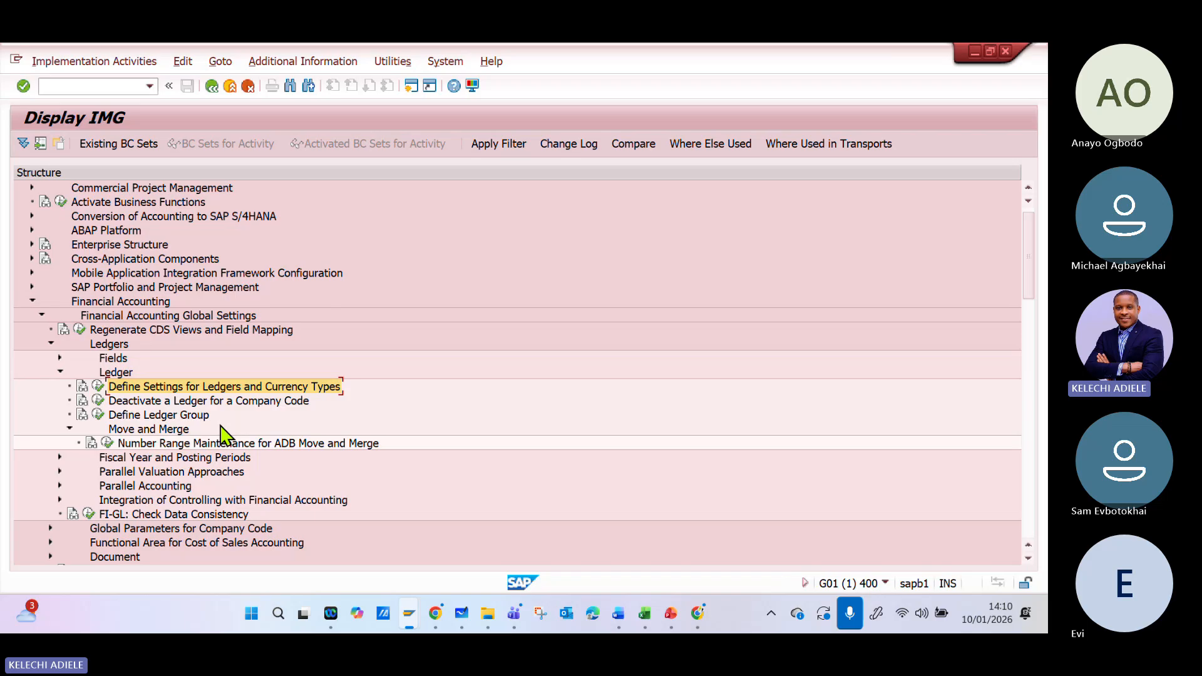
{"action": "left_click", "coordinate": [98, 385]}
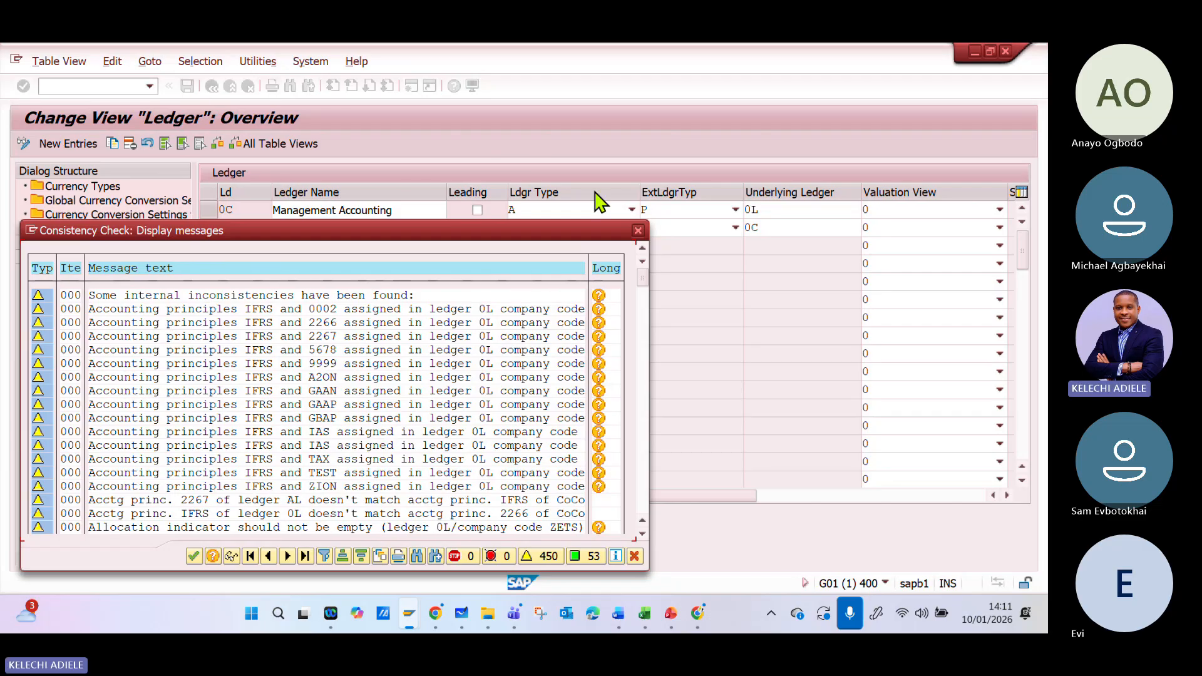
{"action": "left_click", "coordinate": [644, 234]}
- Switch to Microsoft Whiteboard, draw a vertical divider beside the existing notes, and start a handwritten item 1 for ledger 0L
{"action": "left_click", "coordinate": [457, 616]}
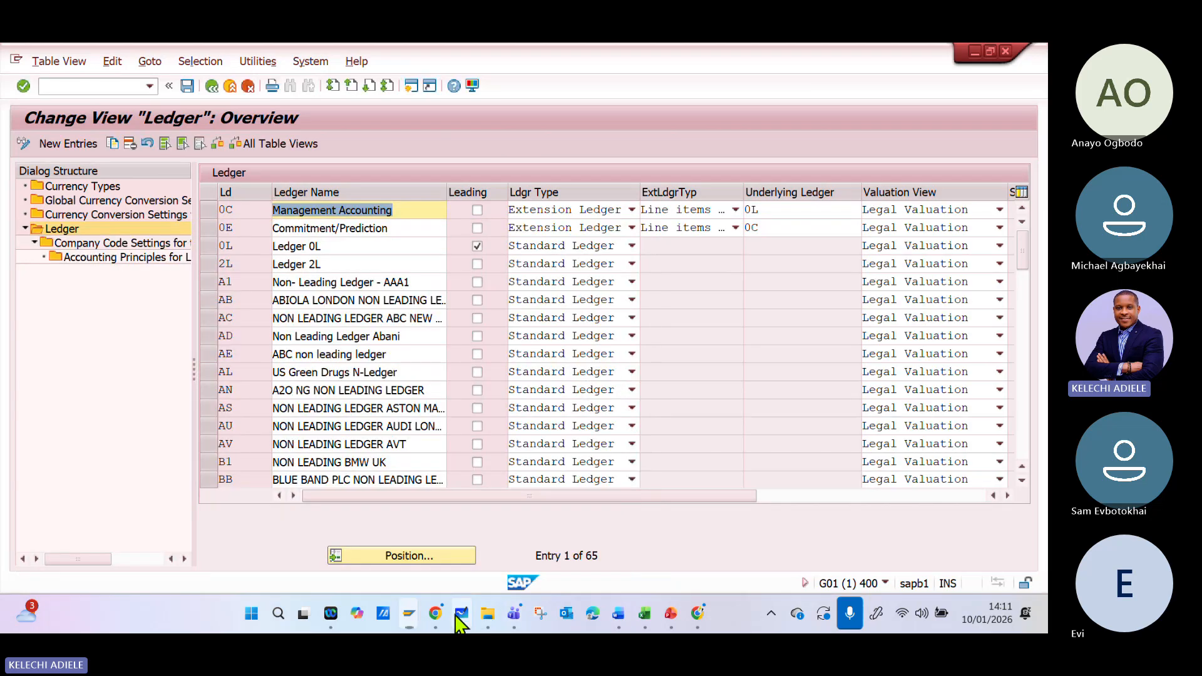
{"action": "scroll", "coordinate": [524, 348], "scroll_direction": "right", "scroll_amount": 8}
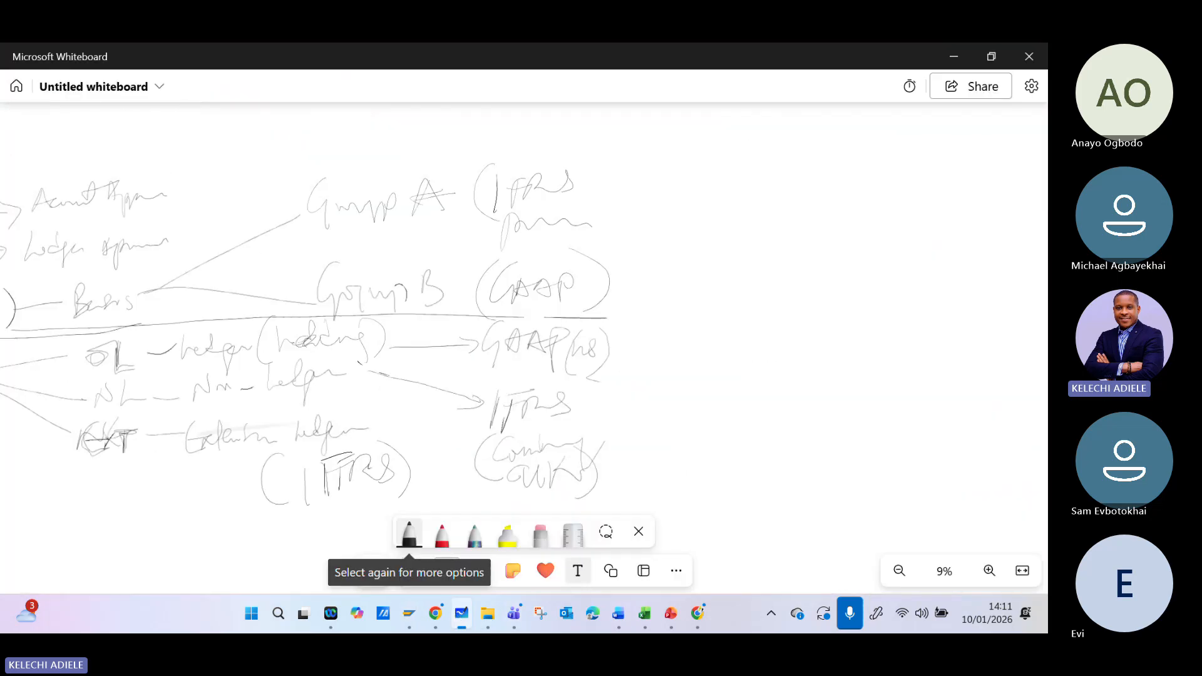
{"action": "mouse_move", "coordinate": [555, 149]}
{"action": "left_mouse_down"}
{"action": "mouse_move", "coordinate": [576, 515]}
{"action": "mouse_move", "coordinate": [591, 180]}
{"action": "mouse_move", "coordinate": [651, 167]}
{"action": "mouse_move", "coordinate": [682, 186]}
{"action": "mouse_move", "coordinate": [738, 172]}
{"action": "mouse_move", "coordinate": [773, 188]}
{"action": "mouse_move", "coordinate": [808, 183]}
{"action": "mouse_move", "coordinate": [833, 151]}
{"action": "mouse_move", "coordinate": [845, 213]}
{"action": "left_mouse_up"}
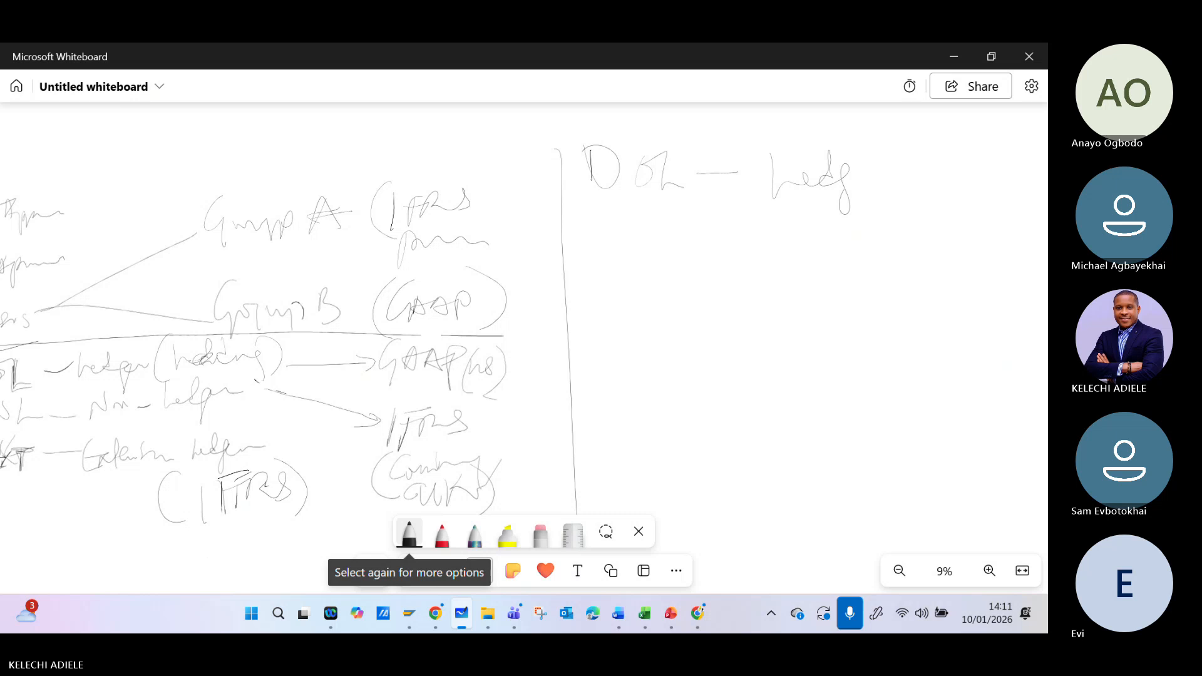
- Erase the unfinished word after the 0L dash and handwrite "Leading Ledger" in its place
{"action": "left_click", "coordinate": [540, 534]}
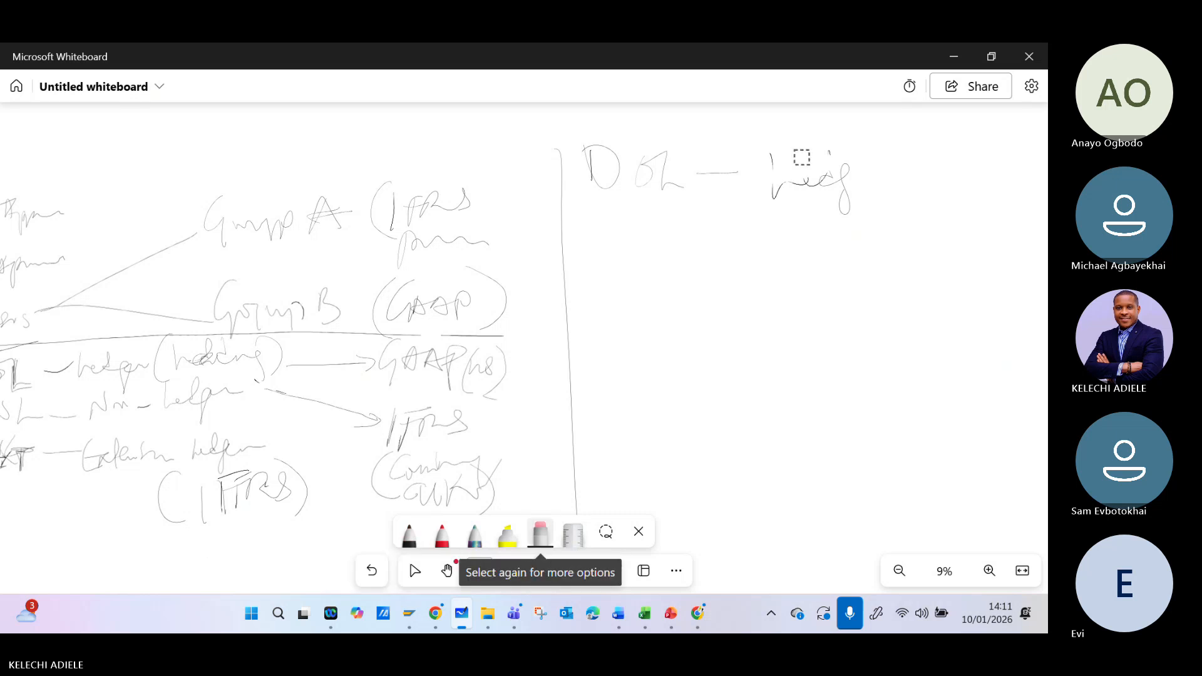
{"action": "mouse_move", "coordinate": [807, 159]}
{"action": "left_mouse_down"}
{"action": "mouse_move", "coordinate": [788, 177]}
{"action": "mouse_move", "coordinate": [834, 186]}
{"action": "left_mouse_up"}
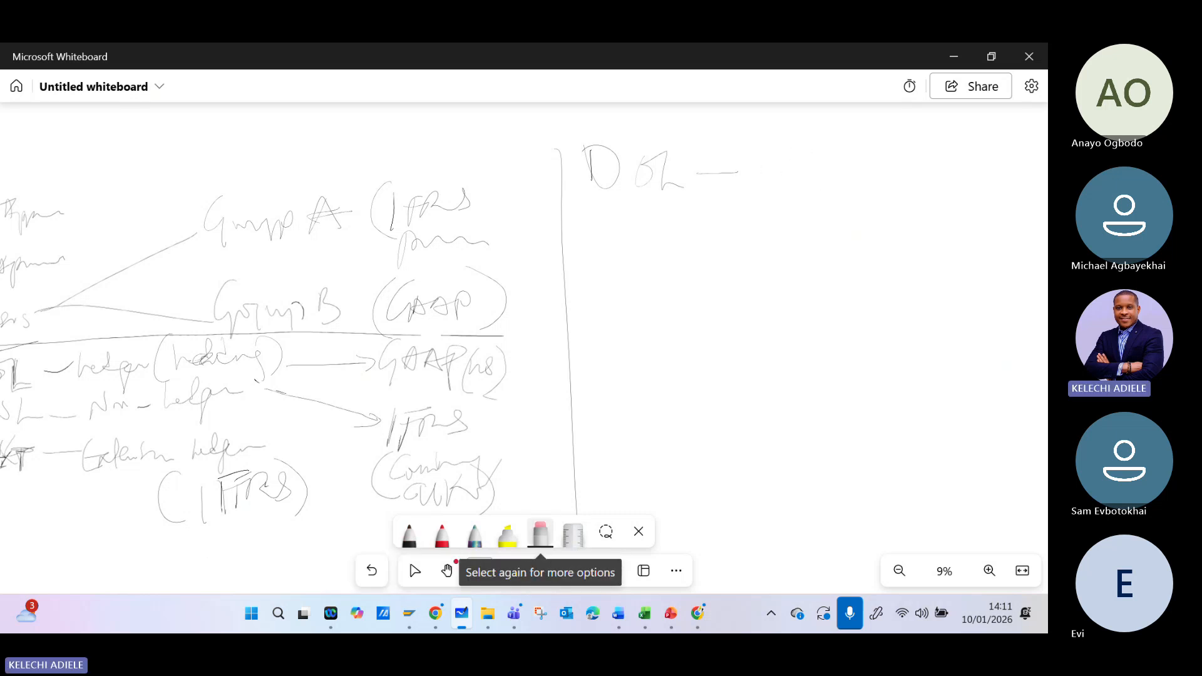
{"action": "left_click", "coordinate": [408, 534]}
{"action": "mouse_move", "coordinate": [772, 148]}
{"action": "left_mouse_down"}
{"action": "mouse_move", "coordinate": [773, 194]}
{"action": "mouse_move", "coordinate": [827, 151]}
{"action": "mouse_move", "coordinate": [834, 191]}
{"action": "mouse_move", "coordinate": [852, 160]}
{"action": "mouse_move", "coordinate": [900, 170]}
{"action": "mouse_move", "coordinate": [961, 153]}
{"action": "mouse_move", "coordinate": [1015, 175]}
{"action": "left_mouse_up"}
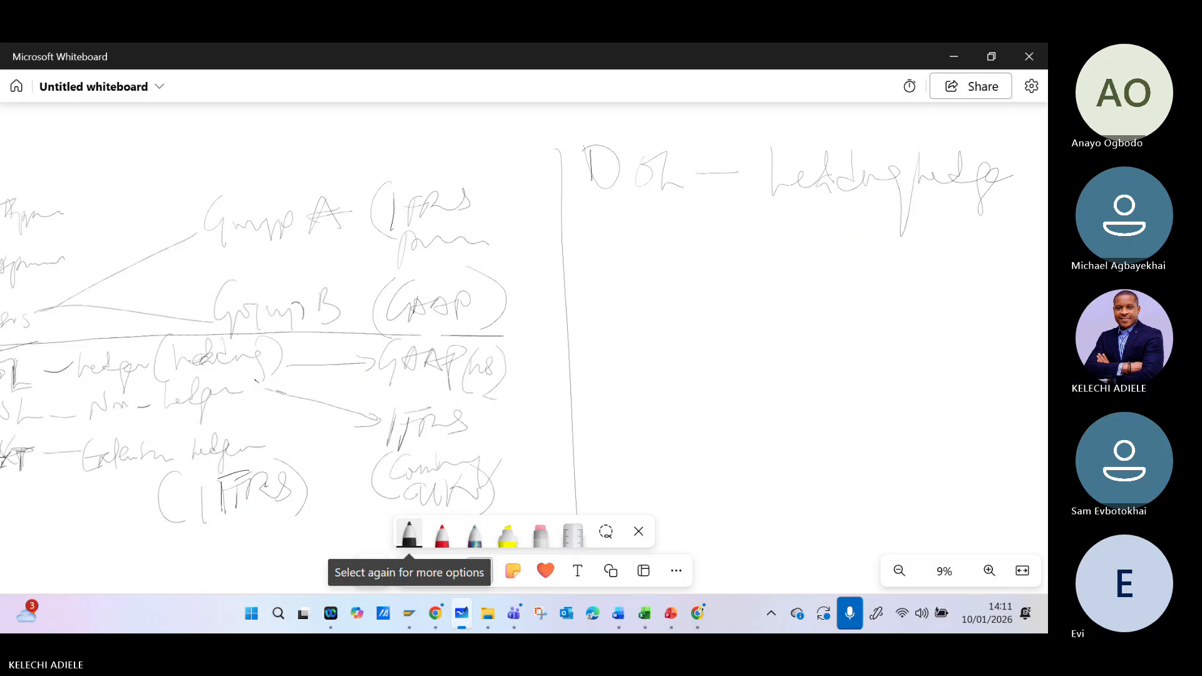
{"action": "left_click_drag", "start_coordinate": [1014, 186], "coordinate": [1033, 164]}
- Circle the item number 1 before 0L and touch up the end of "Leading Ledger"
{"action": "scroll", "coordinate": [480, 315], "scroll_direction": "down", "scroll_amount": 3}
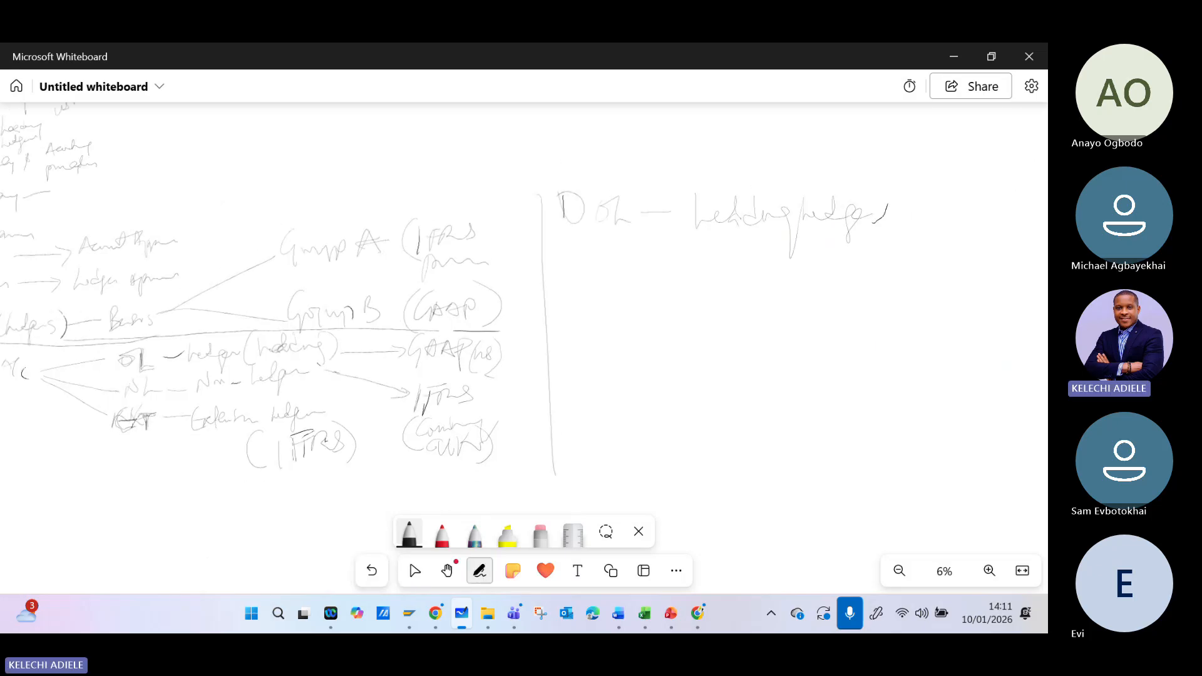
{"action": "mouse_move", "coordinate": [563, 191]}
{"action": "left_mouse_down"}
{"action": "mouse_move", "coordinate": [545, 213]}
{"action": "mouse_move", "coordinate": [567, 189]}
{"action": "mouse_move", "coordinate": [565, 214]}
{"action": "left_mouse_up"}
{"action": "left_click_drag", "start_coordinate": [877, 208], "coordinate": [897, 201]}
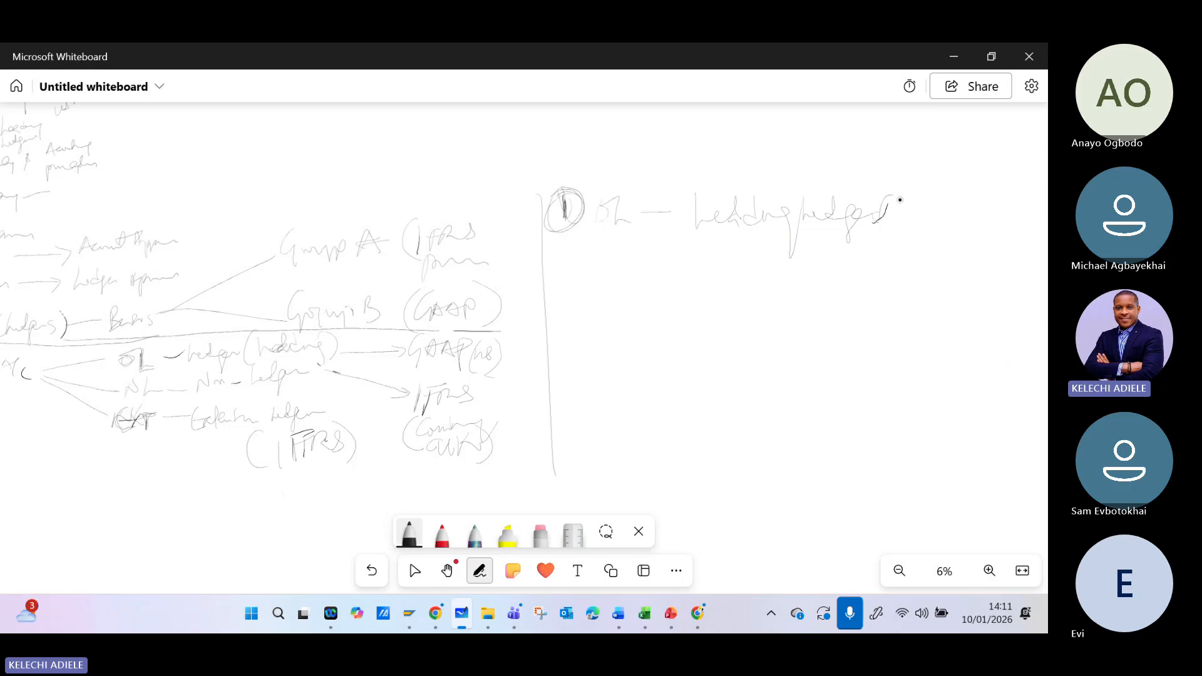
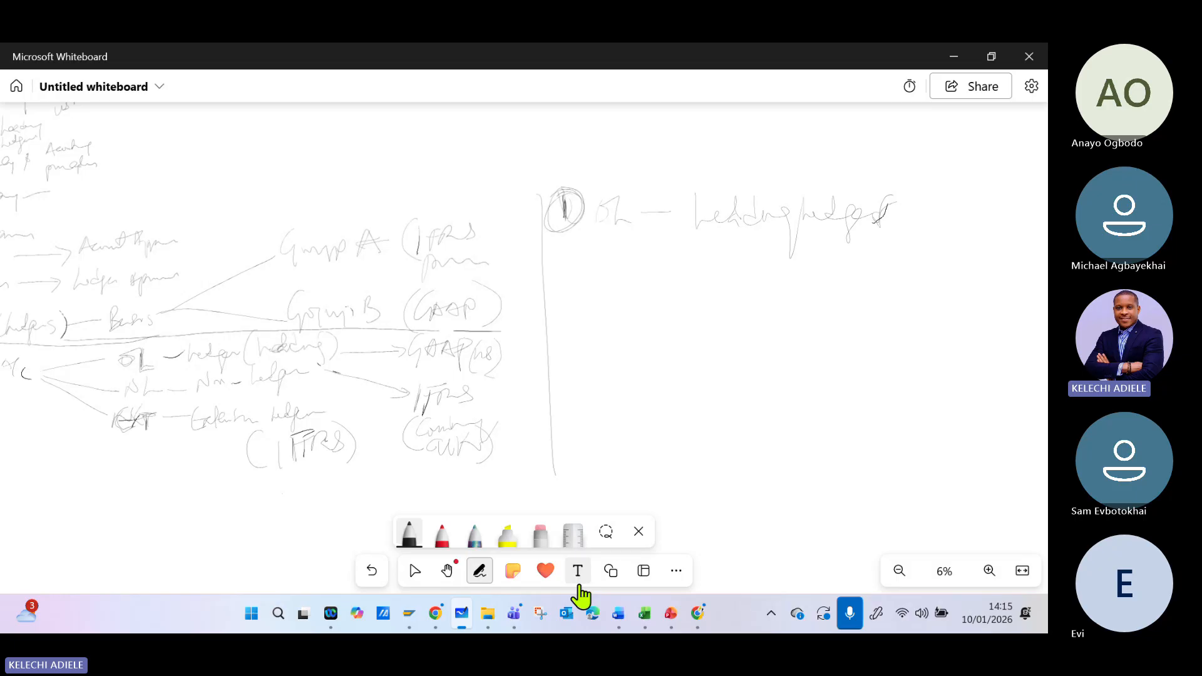
- Handwrite a circled item 2 reading "NLL — Non-Leading Ledger" beneath the Leading Ledger item
{"action": "left_click", "coordinate": [414, 572]}
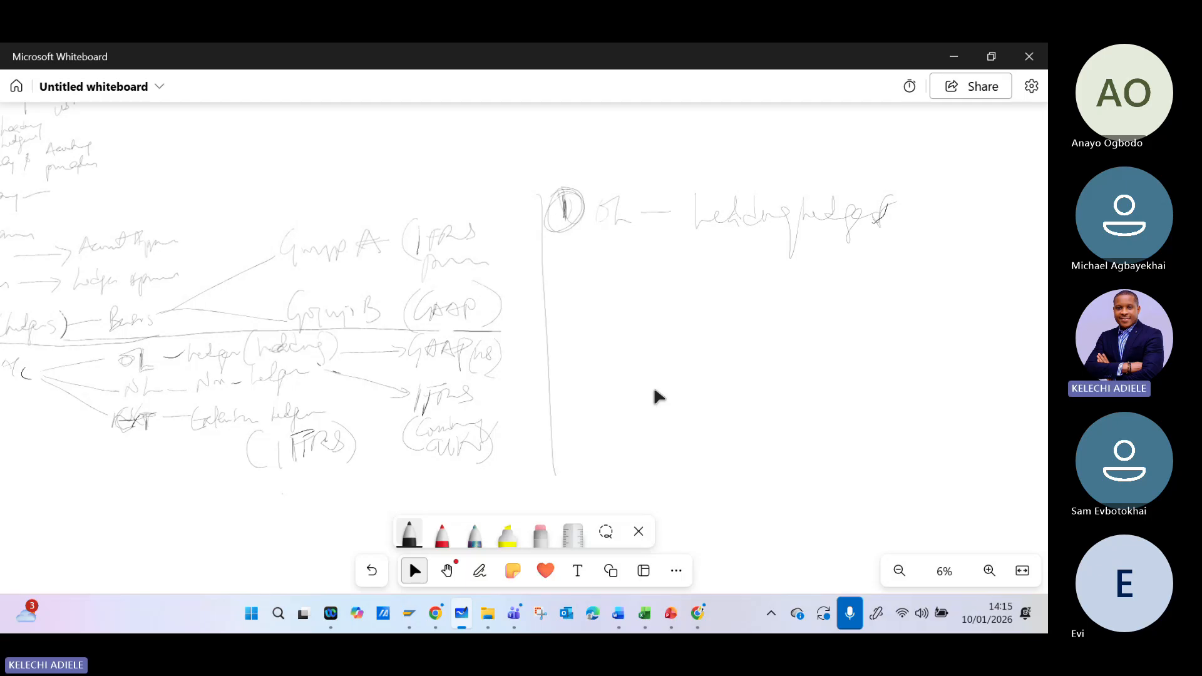
{"action": "mouse_move", "coordinate": [555, 273]}
{"action": "left_mouse_down"}
{"action": "mouse_move", "coordinate": [559, 292]}
{"action": "mouse_move", "coordinate": [585, 268]}
{"action": "mouse_move", "coordinate": [624, 268]}
{"action": "mouse_move", "coordinate": [647, 289]}
{"action": "mouse_move", "coordinate": [753, 274]}
{"action": "mouse_move", "coordinate": [779, 284]}
{"action": "left_mouse_up"}
{"action": "mouse_move", "coordinate": [786, 286]}
{"action": "left_mouse_down"}
{"action": "mouse_move", "coordinate": [892, 268]}
{"action": "mouse_move", "coordinate": [887, 312]}
{"action": "left_mouse_up"}
{"action": "mouse_move", "coordinate": [910, 281]}
{"action": "left_mouse_down"}
{"action": "mouse_move", "coordinate": [945, 252]}
{"action": "mouse_move", "coordinate": [957, 310]}
{"action": "mouse_move", "coordinate": [1019, 258]}
{"action": "left_mouse_up"}
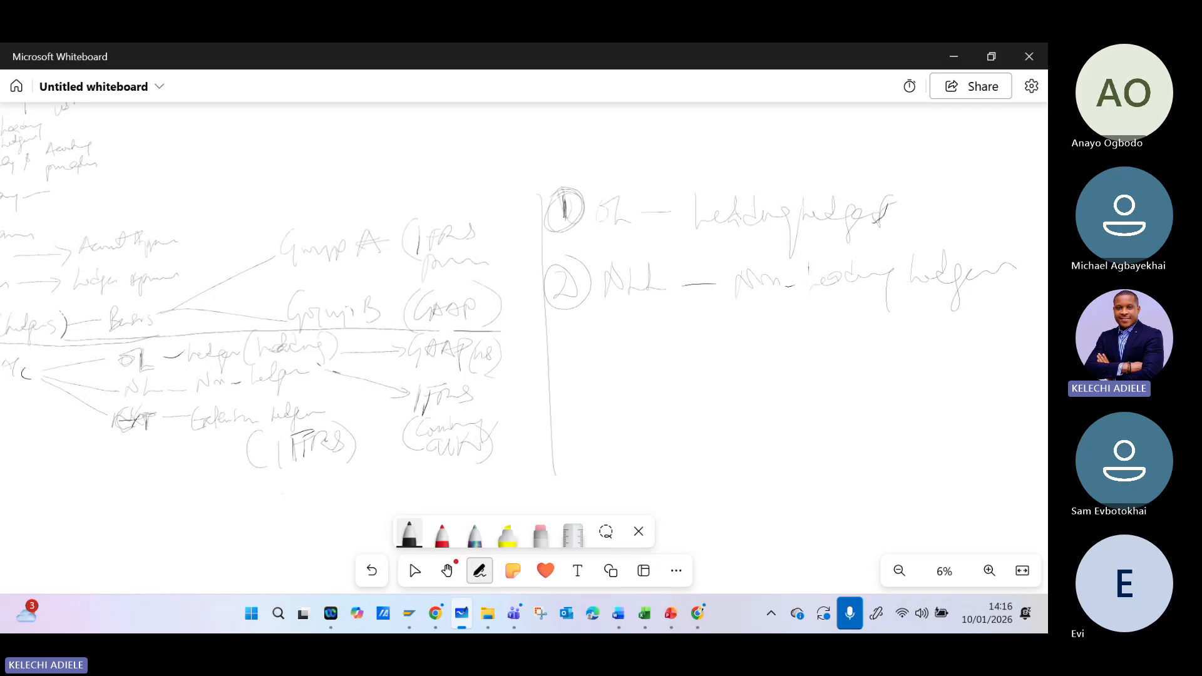
- Handwrite a group reporting and consolidation note beside Leading Ledger, and draw lines linking 0L to GAAP and NLL to IFRS
{"action": "left_click_drag", "start_coordinate": [506, 352], "coordinate": [528, 347]}
{"action": "left_click_drag", "start_coordinate": [492, 398], "coordinate": [525, 400]}
{"action": "mouse_move", "coordinate": [930, 140]}
{"action": "left_mouse_down"}
{"action": "mouse_move", "coordinate": [919, 242]}
{"action": "mouse_move", "coordinate": [933, 169]}
{"action": "mouse_move", "coordinate": [977, 185]}
{"action": "mouse_move", "coordinate": [1015, 163]}
{"action": "left_mouse_up"}
{"action": "mouse_move", "coordinate": [939, 187]}
{"action": "left_mouse_down"}
{"action": "mouse_move", "coordinate": [939, 214]}
{"action": "mouse_move", "coordinate": [1018, 170]}
{"action": "mouse_move", "coordinate": [1032, 179]}
{"action": "mouse_move", "coordinate": [934, 240]}
{"action": "left_mouse_up"}
{"action": "mouse_move", "coordinate": [955, 218]}
{"action": "left_mouse_down"}
{"action": "mouse_move", "coordinate": [968, 225]}
{"action": "mouse_move", "coordinate": [1002, 202]}
{"action": "mouse_move", "coordinate": [1033, 213]}
{"action": "left_mouse_up"}
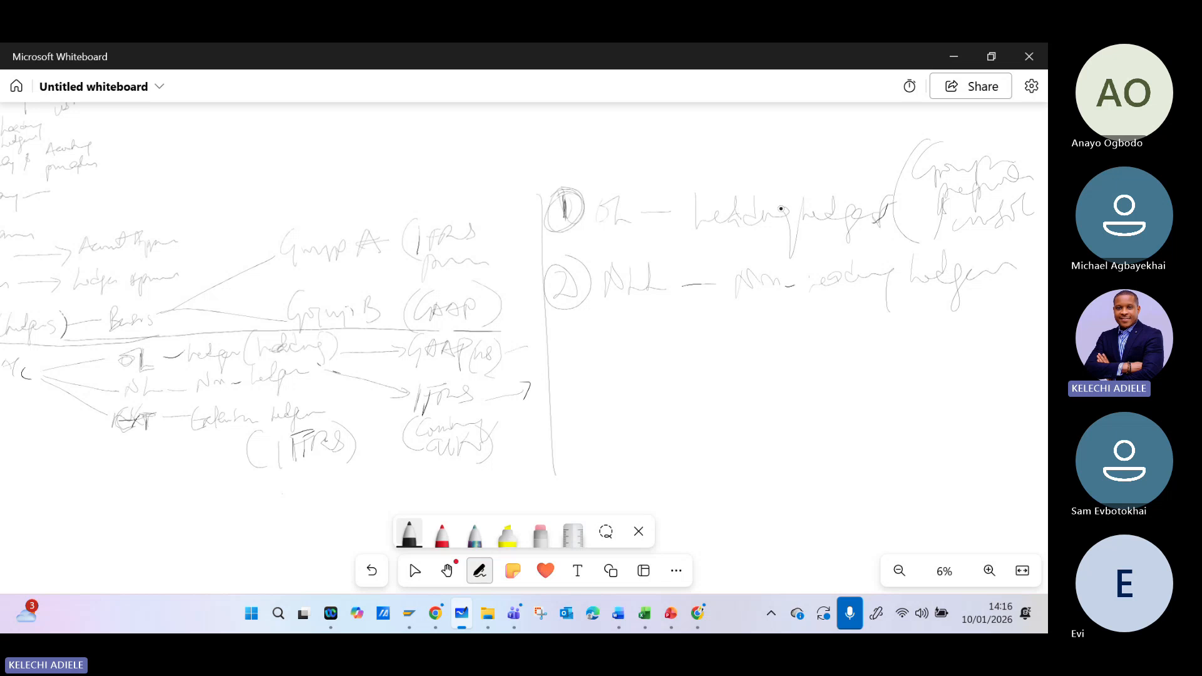
{"action": "mouse_move", "coordinate": [619, 165]}
{"action": "left_mouse_down"}
{"action": "mouse_move", "coordinate": [675, 200]}
{"action": "mouse_move", "coordinate": [499, 333]}
{"action": "mouse_move", "coordinate": [508, 326]}
{"action": "left_mouse_up"}
{"action": "mouse_move", "coordinate": [506, 410]}
{"action": "left_mouse_down"}
{"action": "mouse_move", "coordinate": [632, 298]}
{"action": "mouse_move", "coordinate": [619, 324]}
{"action": "left_mouse_up"}
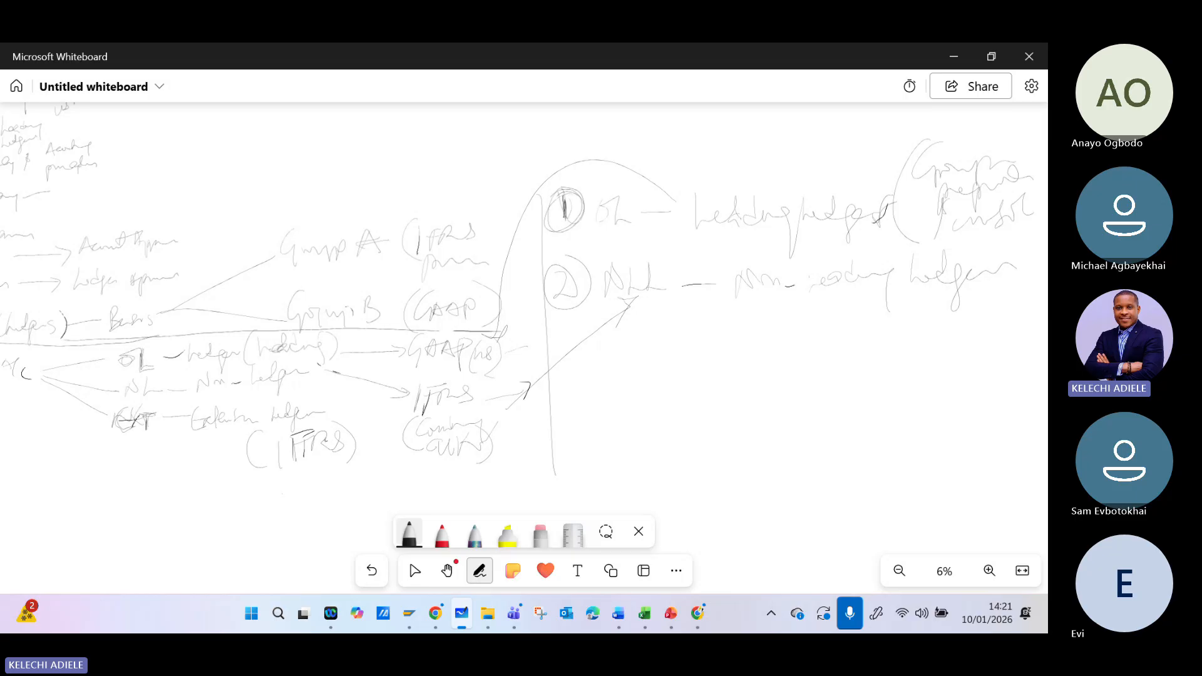
- Handwrite a circled item 3 reading "Extension Ledger" below the Non-Leading Ledger item and underline the word Extension
{"action": "mouse_move", "coordinate": [561, 347]}
{"action": "left_mouse_down"}
{"action": "mouse_move", "coordinate": [565, 397]}
{"action": "mouse_move", "coordinate": [563, 345]}
{"action": "left_mouse_up"}
{"action": "mouse_move", "coordinate": [613, 375]}
{"action": "left_mouse_down"}
{"action": "mouse_move", "coordinate": [637, 350]}
{"action": "mouse_move", "coordinate": [611, 370]}
{"action": "mouse_move", "coordinate": [631, 384]}
{"action": "left_mouse_up"}
{"action": "mouse_move", "coordinate": [632, 364]}
{"action": "left_mouse_down"}
{"action": "mouse_move", "coordinate": [652, 383]}
{"action": "mouse_move", "coordinate": [625, 388]}
{"action": "left_mouse_up"}
{"action": "mouse_move", "coordinate": [656, 348]}
{"action": "left_mouse_down"}
{"action": "mouse_move", "coordinate": [658, 391]}
{"action": "mouse_move", "coordinate": [692, 371]}
{"action": "mouse_move", "coordinate": [745, 364]}
{"action": "mouse_move", "coordinate": [774, 338]}
{"action": "mouse_move", "coordinate": [790, 374]}
{"action": "mouse_move", "coordinate": [835, 358]}
{"action": "left_mouse_up"}
{"action": "left_click_drag", "start_coordinate": [615, 411], "coordinate": [720, 402]}
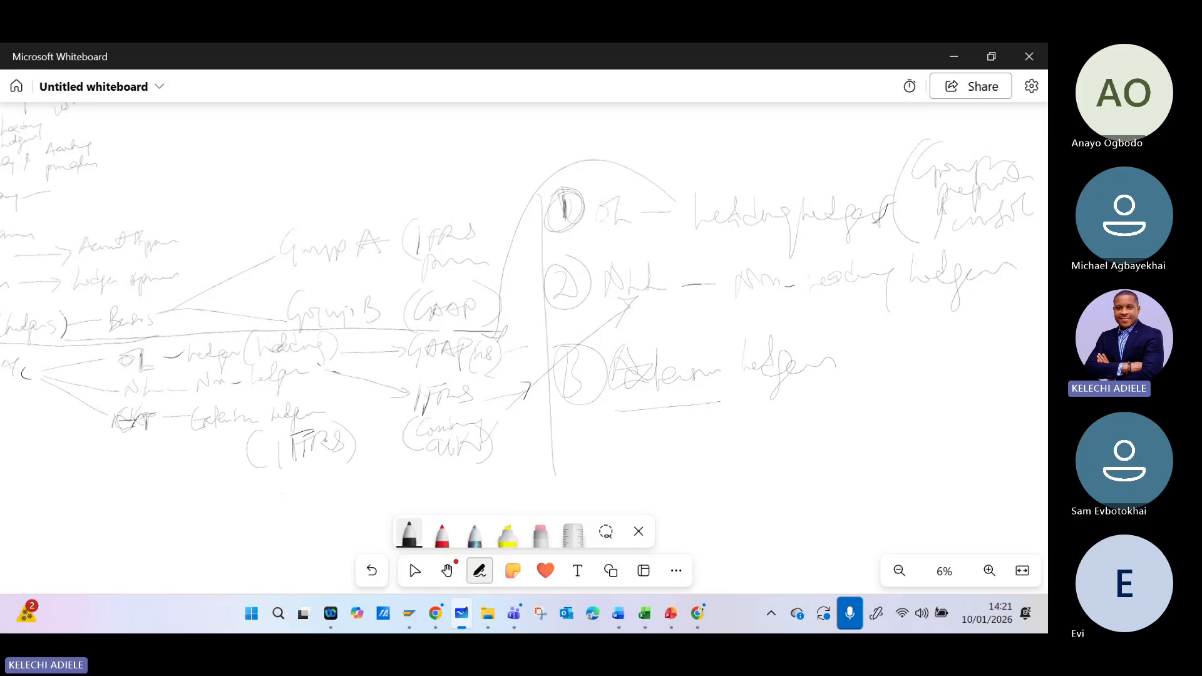
- Draw an arrow after Extension Ledger and handwrite a local reporting requirement note under Non-Leading Ledger
{"action": "left_click_drag", "start_coordinate": [813, 385], "coordinate": [878, 373]}
{"action": "left_click_drag", "start_coordinate": [875, 352], "coordinate": [862, 420]}
{"action": "left_click_drag", "start_coordinate": [851, 379], "coordinate": [899, 374]}
{"action": "mouse_move", "coordinate": [663, 307]}
{"action": "left_mouse_down"}
{"action": "mouse_move", "coordinate": [668, 322]}
{"action": "mouse_move", "coordinate": [723, 321]}
{"action": "mouse_move", "coordinate": [733, 337]}
{"action": "left_mouse_up"}
{"action": "mouse_move", "coordinate": [760, 302]}
{"action": "left_mouse_down"}
{"action": "mouse_move", "coordinate": [753, 327]}
{"action": "mouse_move", "coordinate": [866, 313]}
{"action": "mouse_move", "coordinate": [871, 335]}
{"action": "left_mouse_up"}
{"action": "mouse_move", "coordinate": [884, 291]}
{"action": "left_mouse_down"}
{"action": "mouse_move", "coordinate": [896, 310]}
{"action": "mouse_move", "coordinate": [928, 298]}
{"action": "mouse_move", "coordinate": [922, 313]}
{"action": "left_mouse_up"}
{"action": "left_click_drag", "start_coordinate": [944, 307], "coordinate": [931, 324]}
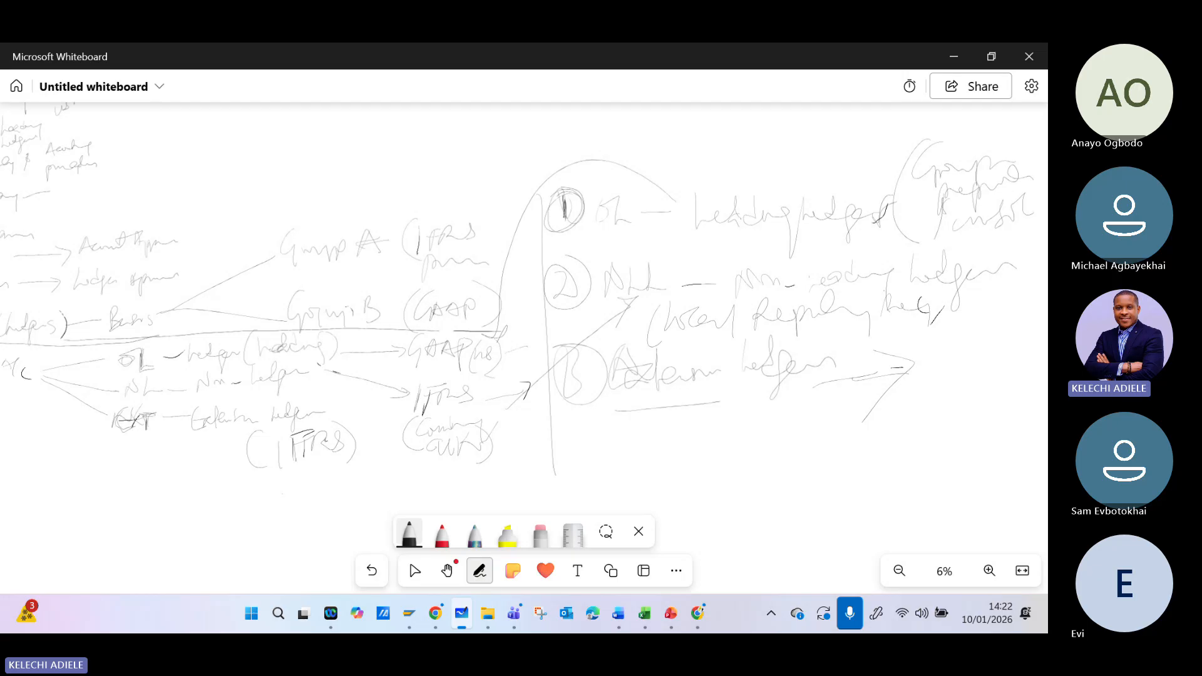
- Handwrite two lines of notes under Extension Ledger covering its use for adjustments and management reporting
{"action": "left_click_drag", "start_coordinate": [555, 447], "coordinate": [582, 442]}
{"action": "mouse_move", "coordinate": [586, 453]}
{"action": "left_mouse_down"}
{"action": "mouse_move", "coordinate": [606, 455]}
{"action": "mouse_move", "coordinate": [606, 442]}
{"action": "left_mouse_up"}
{"action": "mouse_move", "coordinate": [615, 441]}
{"action": "left_mouse_down"}
{"action": "mouse_move", "coordinate": [680, 452]}
{"action": "mouse_move", "coordinate": [697, 438]}
{"action": "mouse_move", "coordinate": [746, 439]}
{"action": "mouse_move", "coordinate": [753, 452]}
{"action": "mouse_move", "coordinate": [779, 424]}
{"action": "mouse_move", "coordinate": [791, 439]}
{"action": "left_mouse_up"}
{"action": "mouse_move", "coordinate": [794, 432]}
{"action": "left_mouse_down"}
{"action": "mouse_move", "coordinate": [821, 423]}
{"action": "mouse_move", "coordinate": [802, 459]}
{"action": "left_mouse_up"}
{"action": "mouse_move", "coordinate": [824, 432]}
{"action": "left_mouse_down"}
{"action": "mouse_move", "coordinate": [875, 410]}
{"action": "mouse_move", "coordinate": [989, 407]}
{"action": "mouse_move", "coordinate": [996, 388]}
{"action": "mouse_move", "coordinate": [997, 434]}
{"action": "left_mouse_up"}
{"action": "mouse_move", "coordinate": [625, 500]}
{"action": "left_mouse_down"}
{"action": "mouse_move", "coordinate": [648, 474]}
{"action": "mouse_move", "coordinate": [668, 477]}
{"action": "left_mouse_up"}
{"action": "mouse_move", "coordinate": [671, 475]}
{"action": "left_mouse_down"}
{"action": "mouse_move", "coordinate": [681, 461]}
{"action": "mouse_move", "coordinate": [685, 511]}
{"action": "left_mouse_up"}
{"action": "mouse_move", "coordinate": [676, 492]}
{"action": "left_mouse_down"}
{"action": "mouse_move", "coordinate": [702, 482]}
{"action": "mouse_move", "coordinate": [679, 495]}
{"action": "mouse_move", "coordinate": [708, 483]}
{"action": "mouse_move", "coordinate": [720, 499]}
{"action": "mouse_move", "coordinate": [738, 482]}
{"action": "mouse_move", "coordinate": [758, 500]}
{"action": "mouse_move", "coordinate": [786, 482]}
{"action": "mouse_move", "coordinate": [781, 499]}
{"action": "mouse_move", "coordinate": [795, 468]}
{"action": "mouse_move", "coordinate": [786, 515]}
{"action": "left_mouse_up"}
{"action": "left_click", "coordinate": [817, 474]}
{"action": "mouse_move", "coordinate": [842, 463]}
{"action": "left_mouse_down"}
{"action": "mouse_move", "coordinate": [832, 501]}
{"action": "mouse_move", "coordinate": [870, 454]}
{"action": "mouse_move", "coordinate": [896, 468]}
{"action": "mouse_move", "coordinate": [959, 463]}
{"action": "left_mouse_up"}
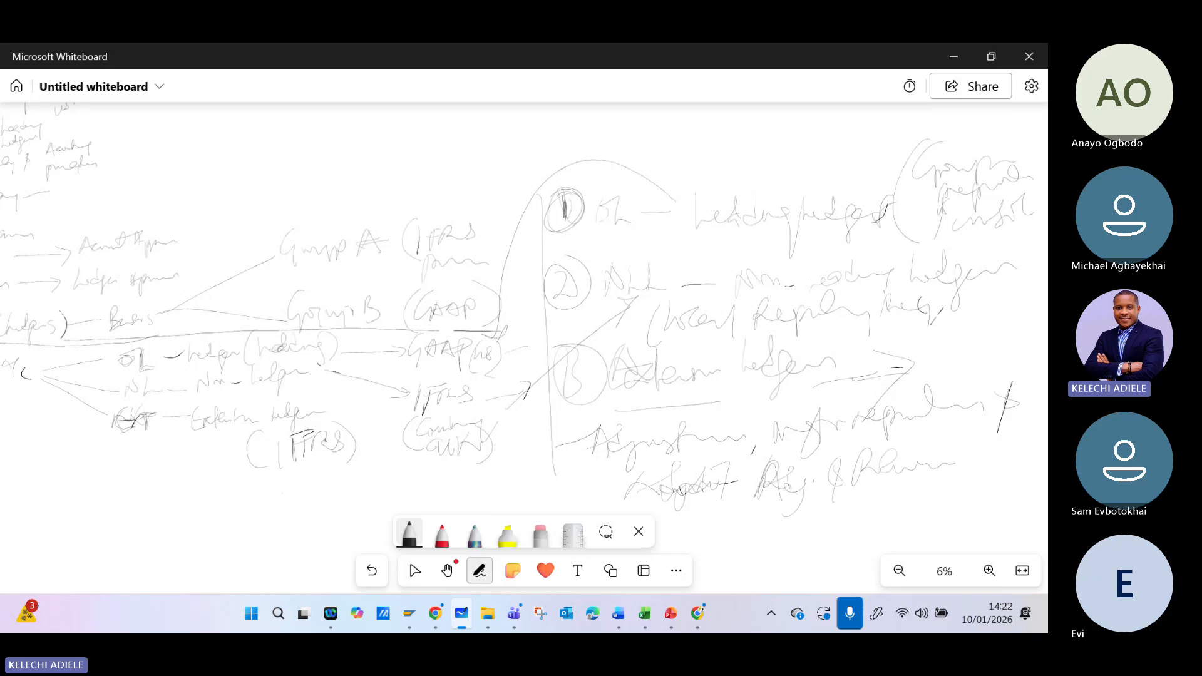
- Switch to SAP, leave the ledger overview for the implementation guide, and return to the ledger notes in Microsoft Whiteboard
{"action": "scroll", "coordinate": [846, 233], "scroll_direction": "down", "scroll_amount": 3}
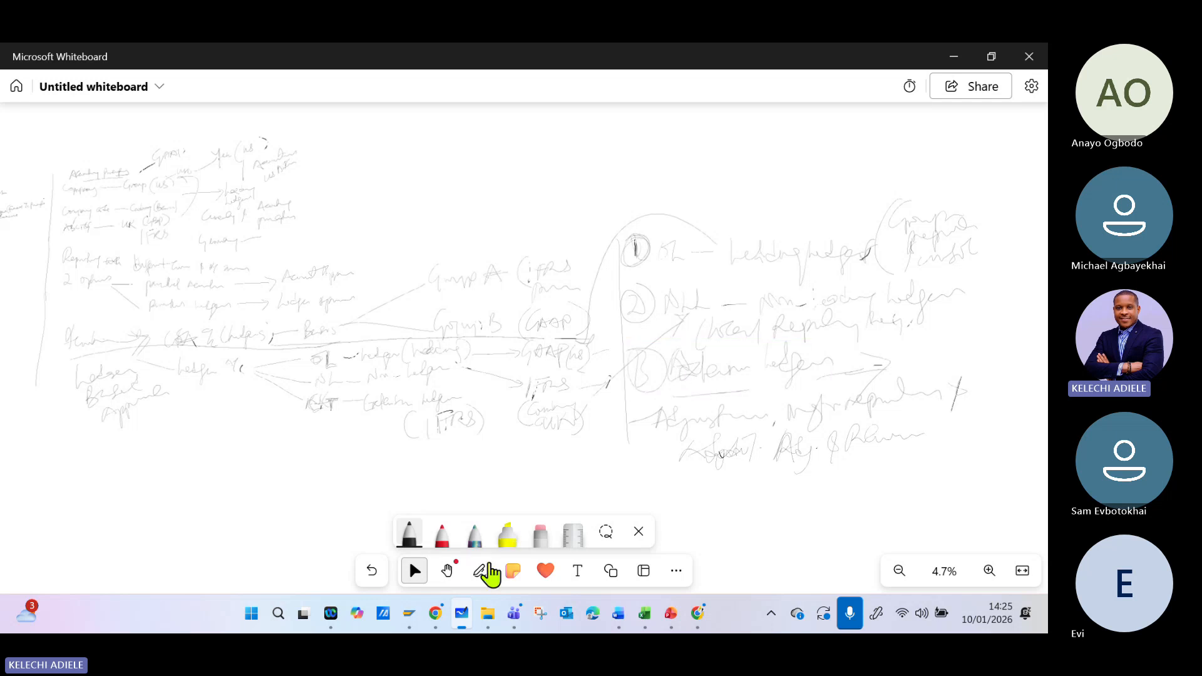
{"action": "mouse_move", "coordinate": [414, 623]}
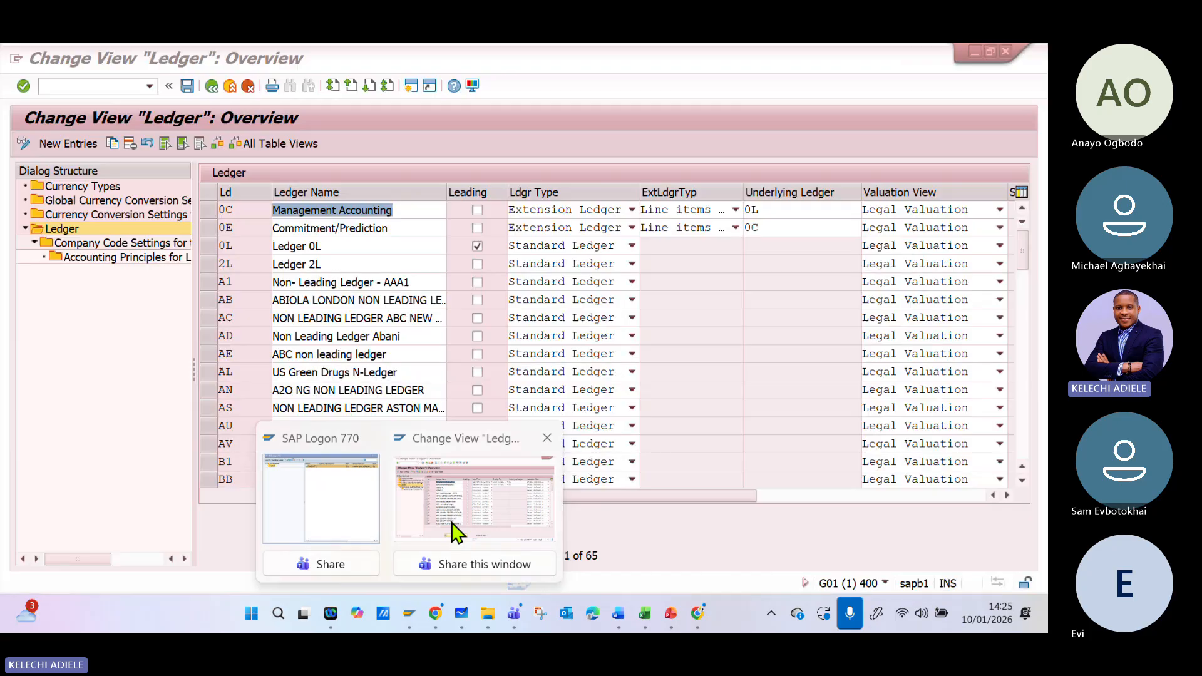
{"action": "left_click", "coordinate": [455, 532]}
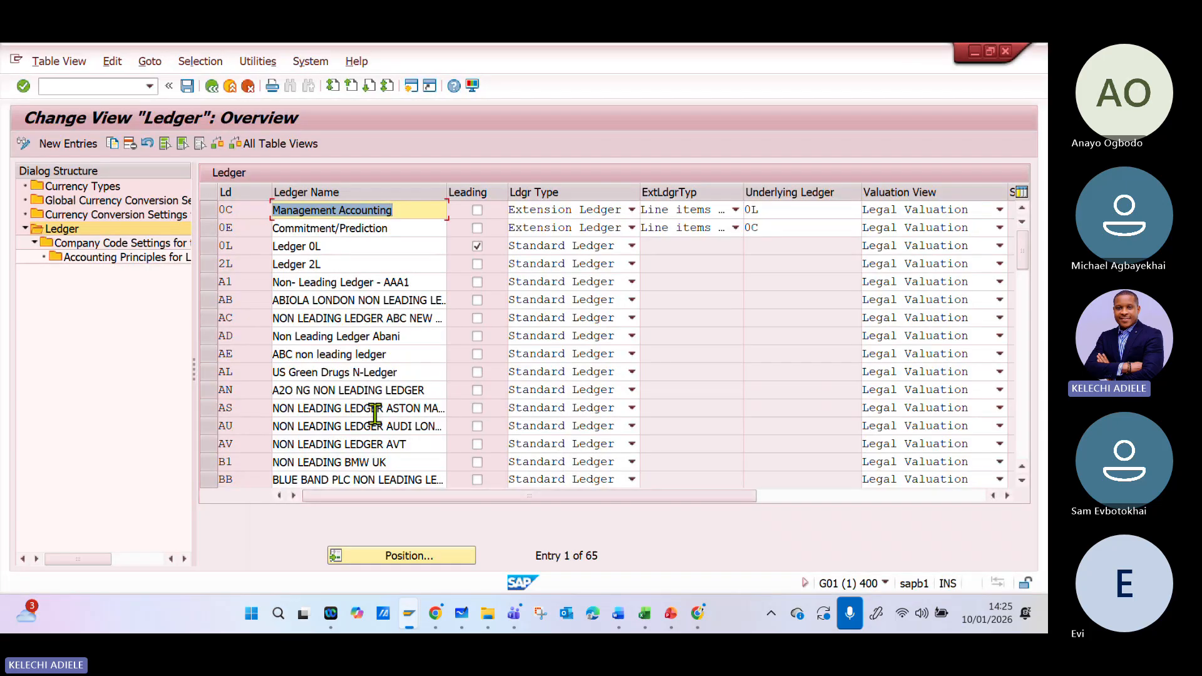
{"action": "left_click", "coordinate": [211, 85]}
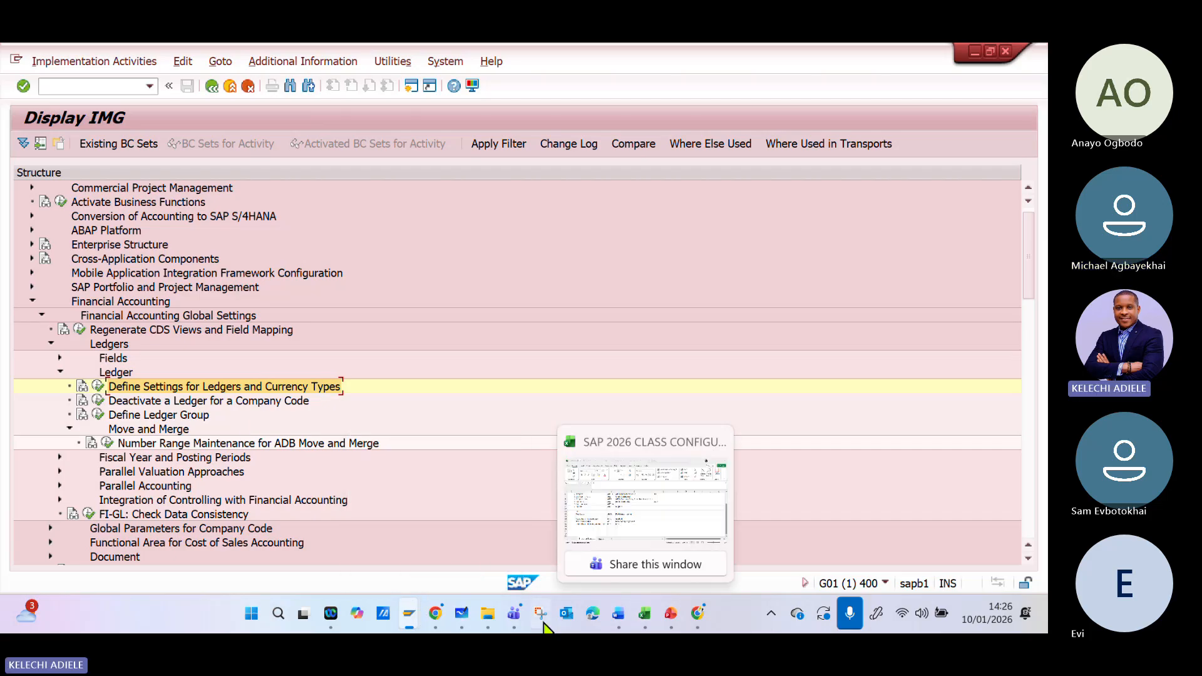
{"action": "left_click", "coordinate": [461, 613]}
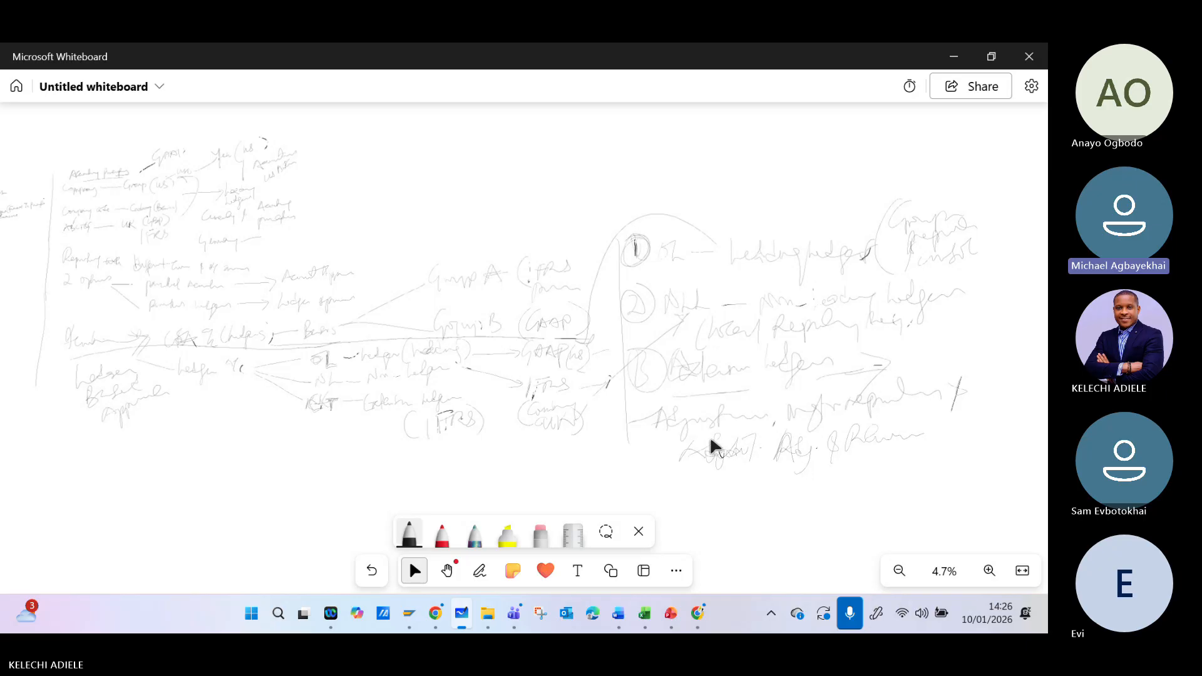
{"action": "left_click_drag", "start_coordinate": [194, 451], "coordinate": [102, 460]}
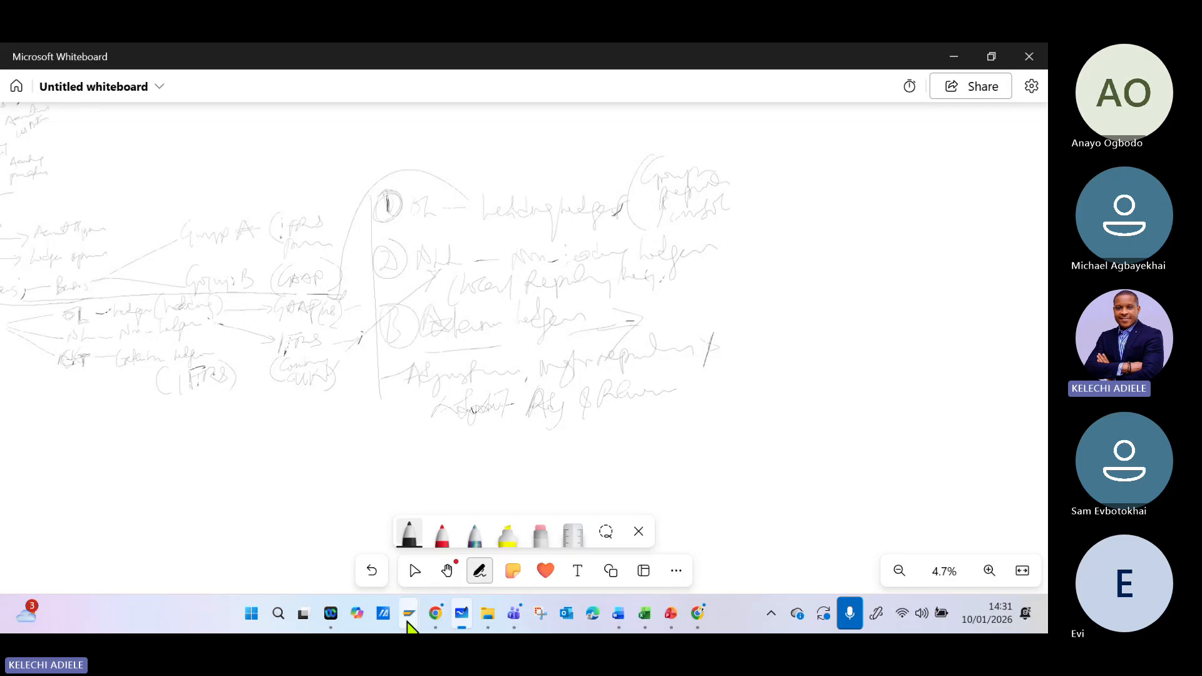
- Switch to SAP, show Currency Types in Define Settings for Ledgers and Currency Types, and dismiss the consistency check messages
{"action": "mouse_move", "coordinate": [408, 616]}
{"action": "left_click", "coordinate": [432, 533]}
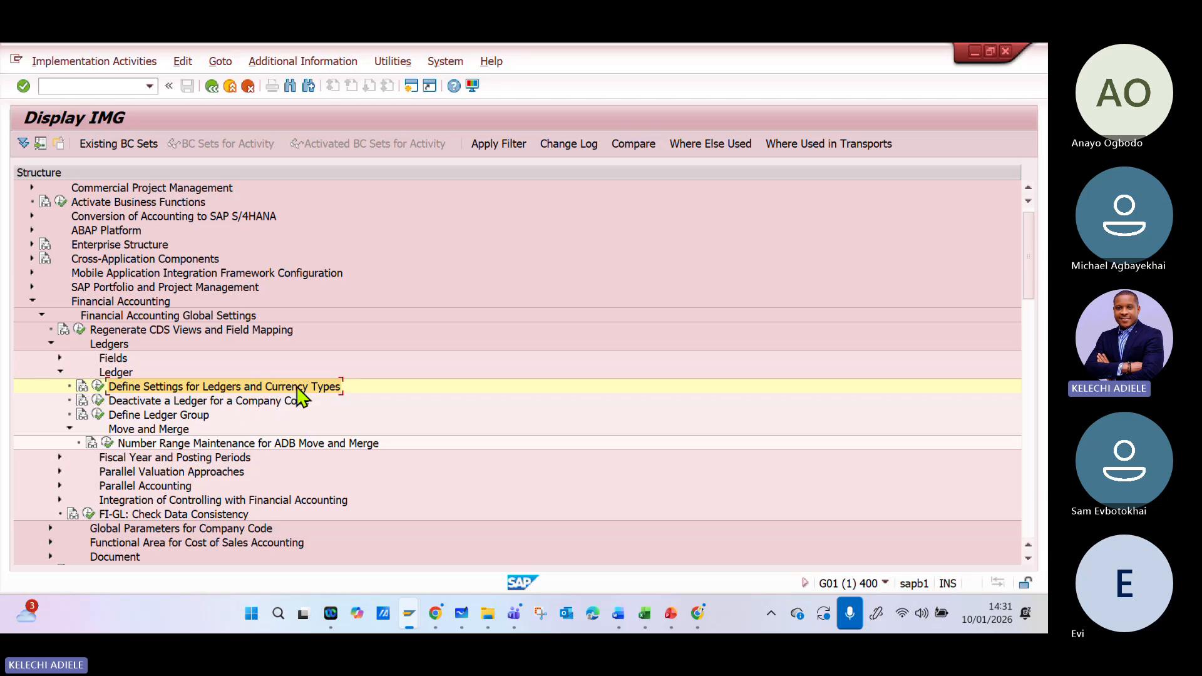
{"action": "left_click", "coordinate": [100, 386]}
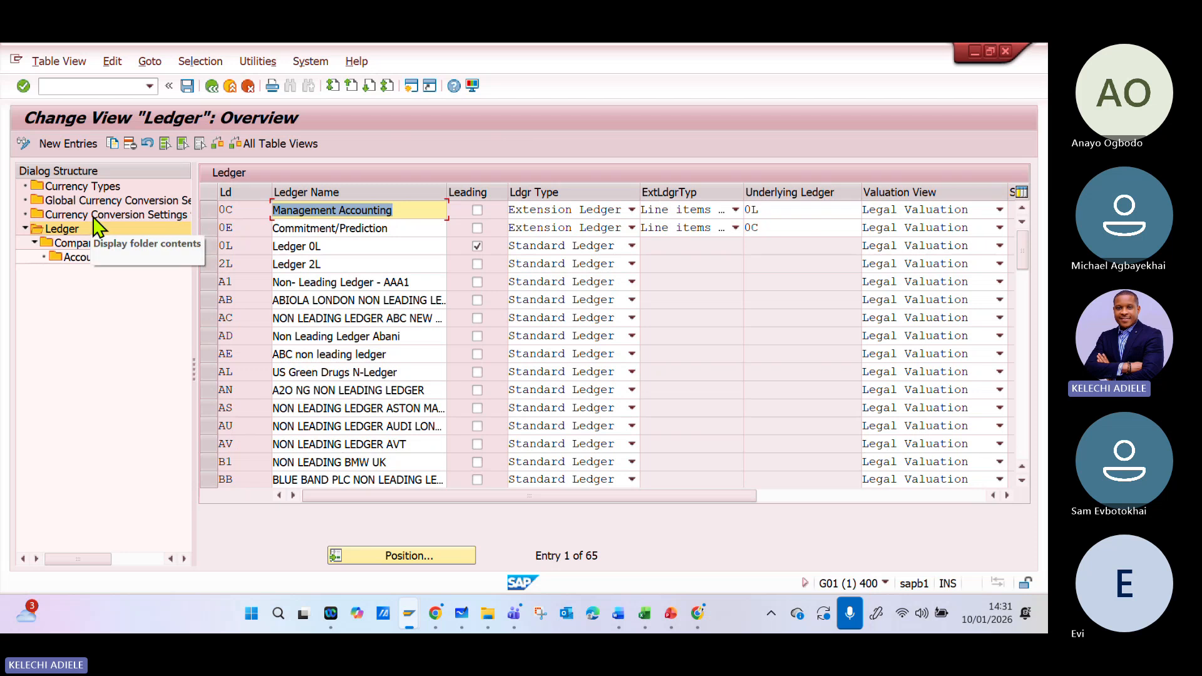
{"action": "left_click", "coordinate": [74, 187]}
{"action": "double_click", "coordinate": [75, 187]}
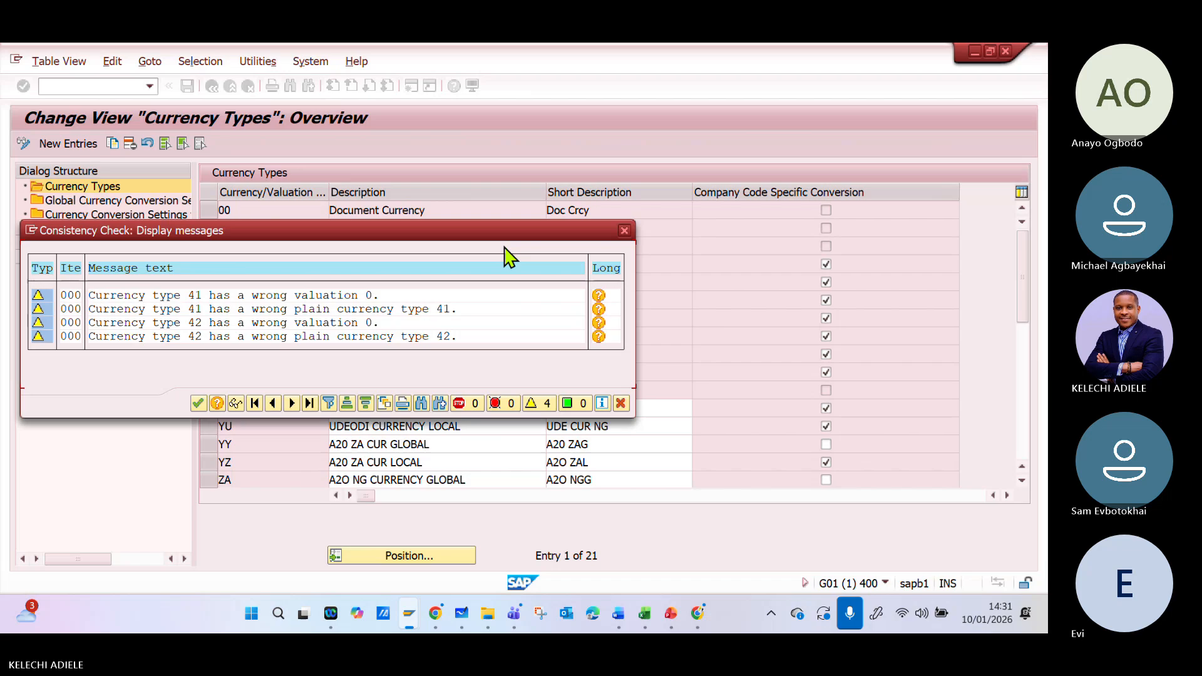
{"action": "left_click", "coordinate": [624, 231]}
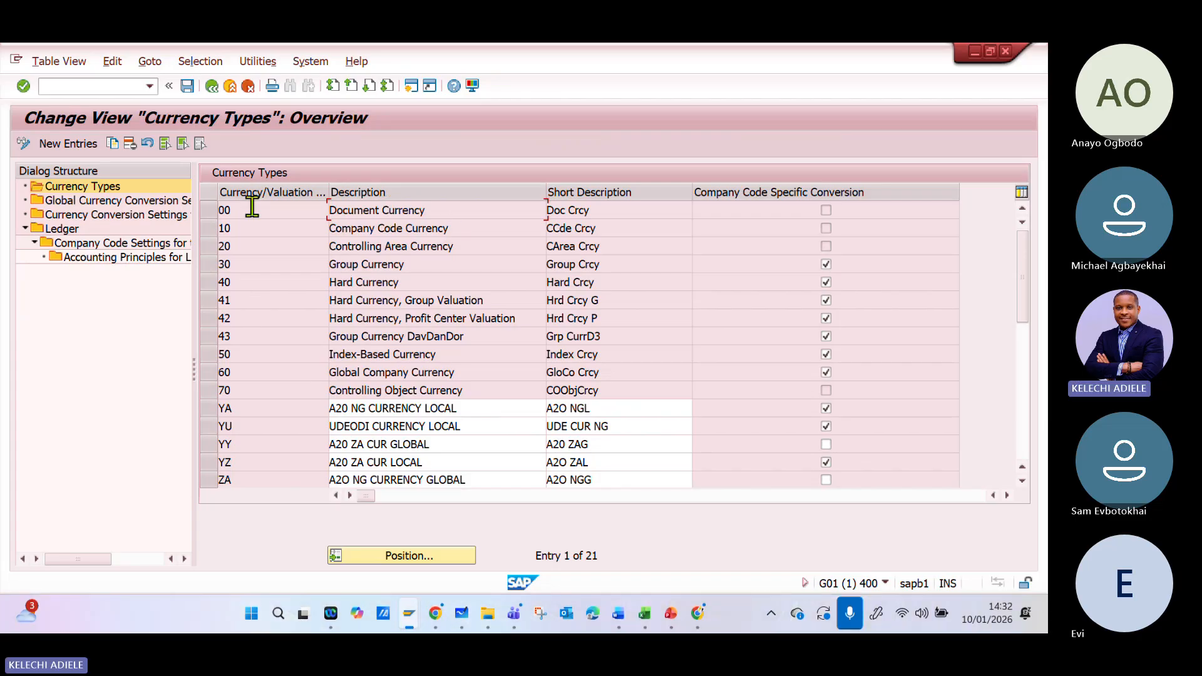
- Examine the standard currency types, including document, company code, controlling area, group, hard and index-based currency
{"action": "left_click_drag", "start_coordinate": [252, 215], "coordinate": [222, 317]}
{"action": "left_click", "coordinate": [279, 615]}
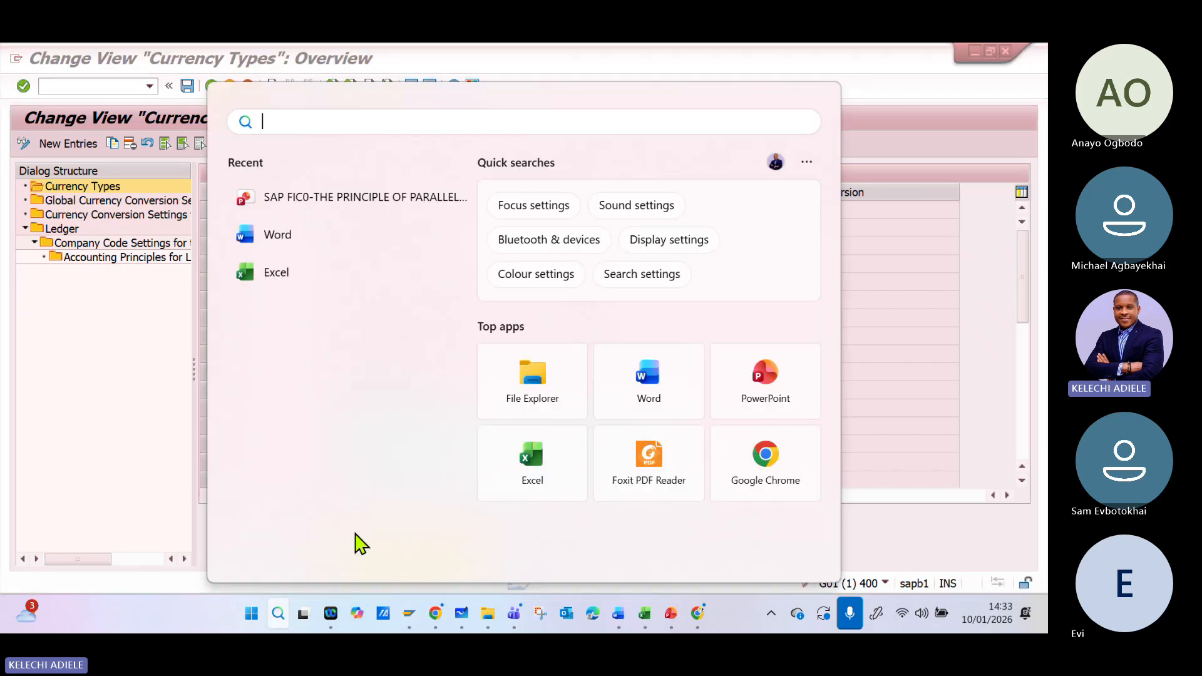
{"action": "left_click", "coordinate": [859, 147]}
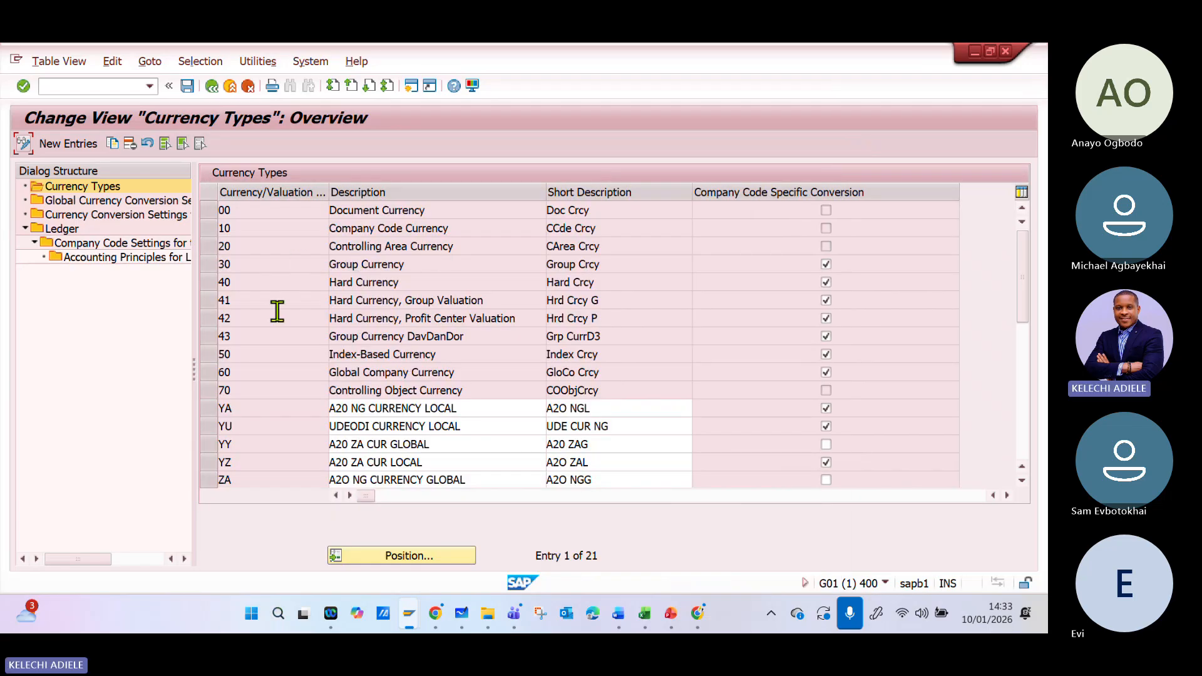
{"action": "left_click", "coordinate": [403, 210]}
{"action": "left_click", "coordinate": [373, 229]}
{"action": "left_click", "coordinate": [399, 263]}
{"action": "left_click", "coordinate": [400, 281]}
{"action": "left_click", "coordinate": [408, 301]}
{"action": "left_click", "coordinate": [449, 212]}
{"action": "left_click", "coordinate": [425, 228]}
{"action": "left_click", "coordinate": [429, 210]}
{"action": "left_click", "coordinate": [425, 230]}
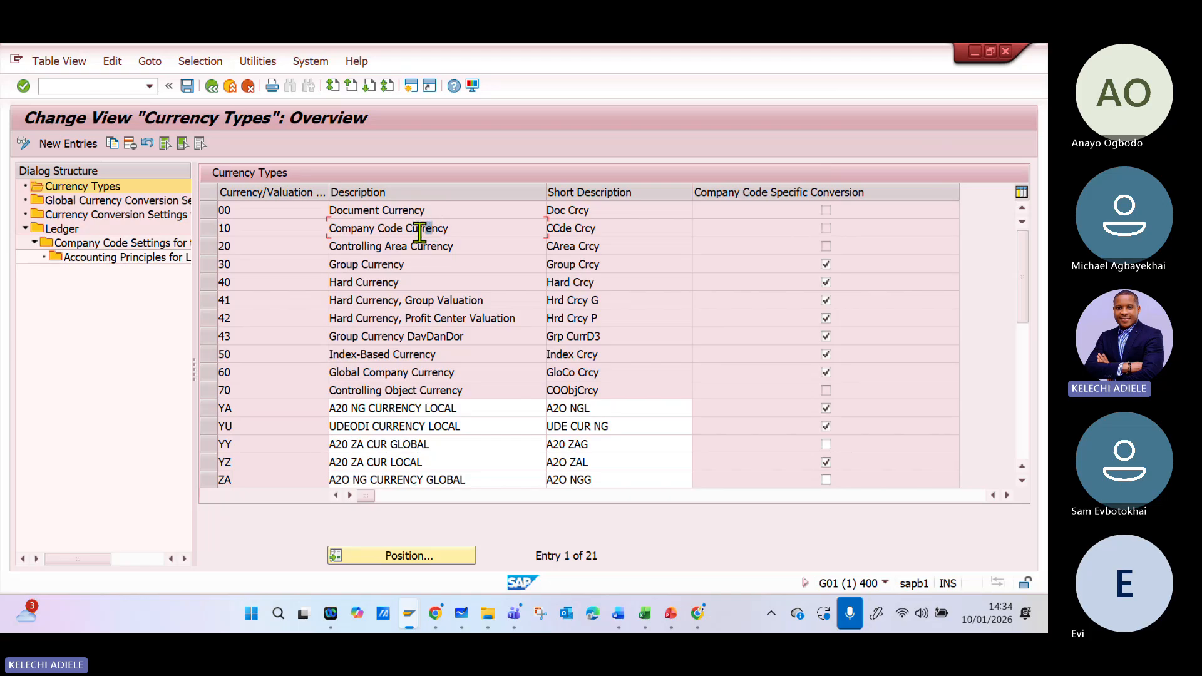
{"action": "left_click", "coordinate": [425, 213]}
{"action": "left_click", "coordinate": [404, 227]}
{"action": "left_click", "coordinate": [398, 213]}
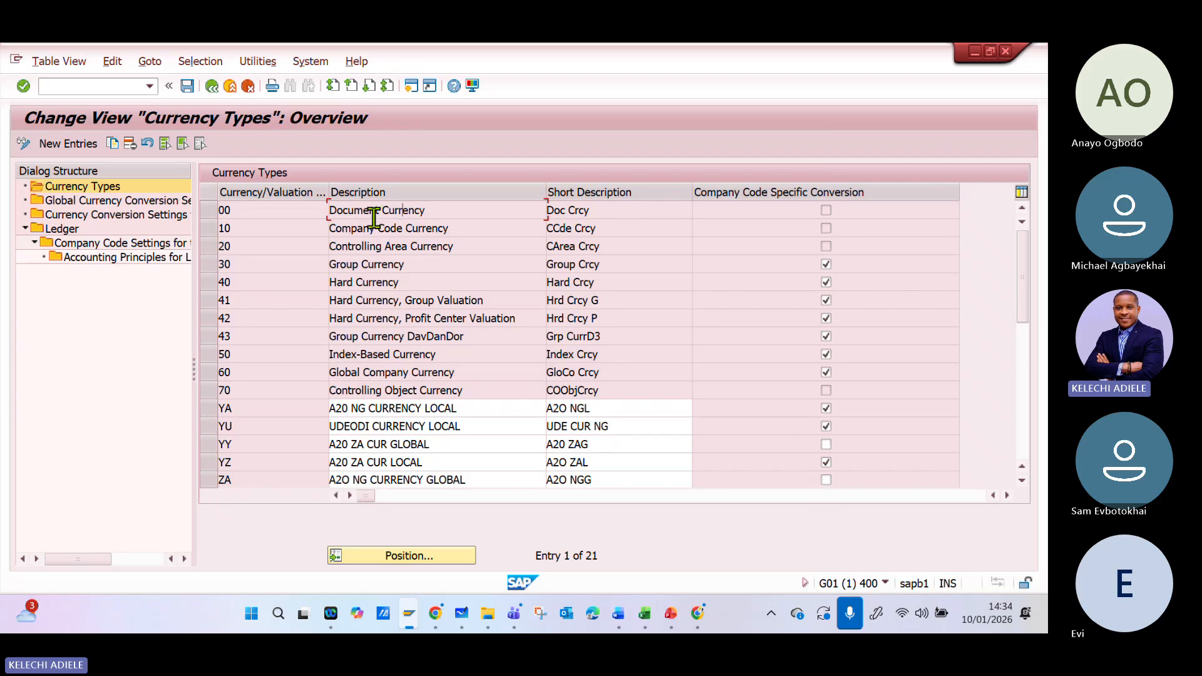
{"action": "left_click", "coordinate": [417, 240]}
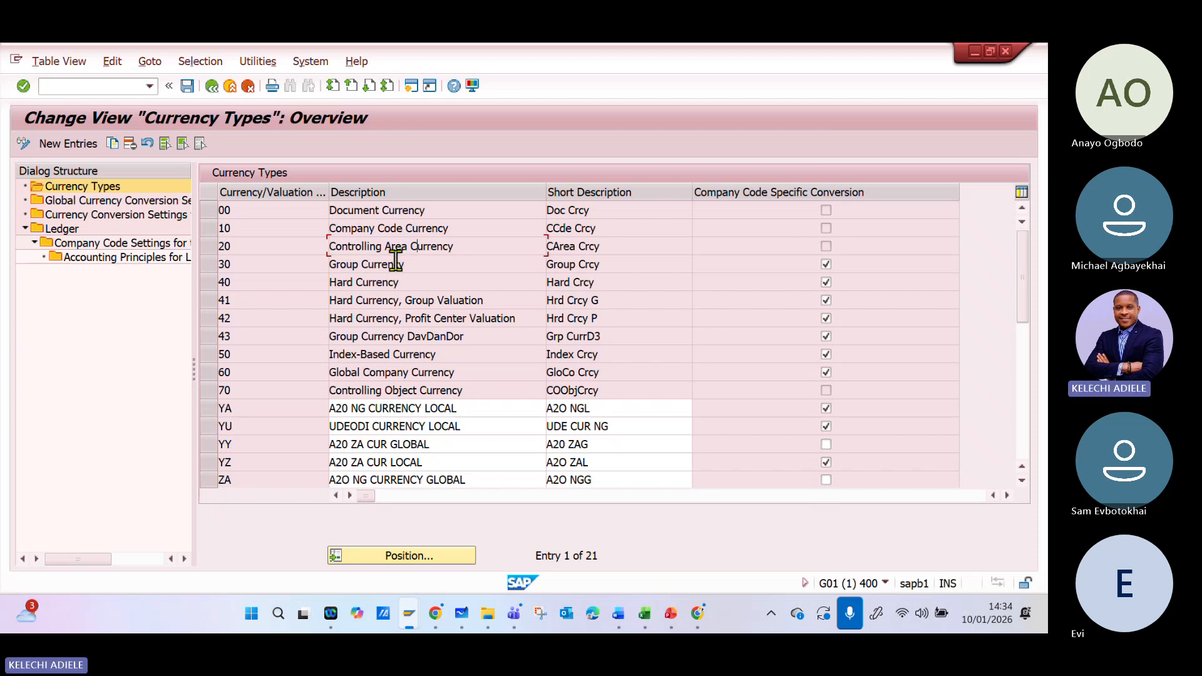
{"action": "left_click", "coordinate": [397, 263]}
{"action": "left_click", "coordinate": [434, 278]}
{"action": "left_click", "coordinate": [412, 354]}
{"action": "left_click_drag", "start_coordinate": [413, 354], "coordinate": [427, 352]}
- View the Global Currency Conversion Settings, open the Currency Conversion Settings for Company Codes, and dismiss the consistency check messages
{"action": "double_click", "coordinate": [103, 201]}
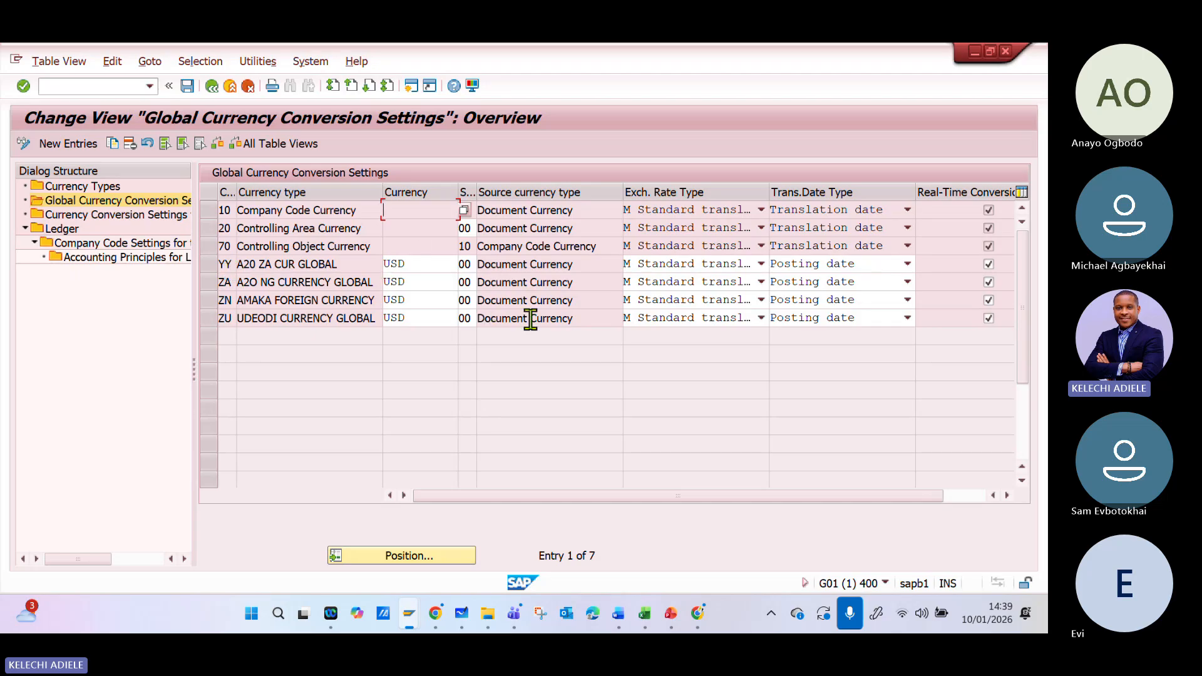
{"action": "double_click", "coordinate": [94, 215]}
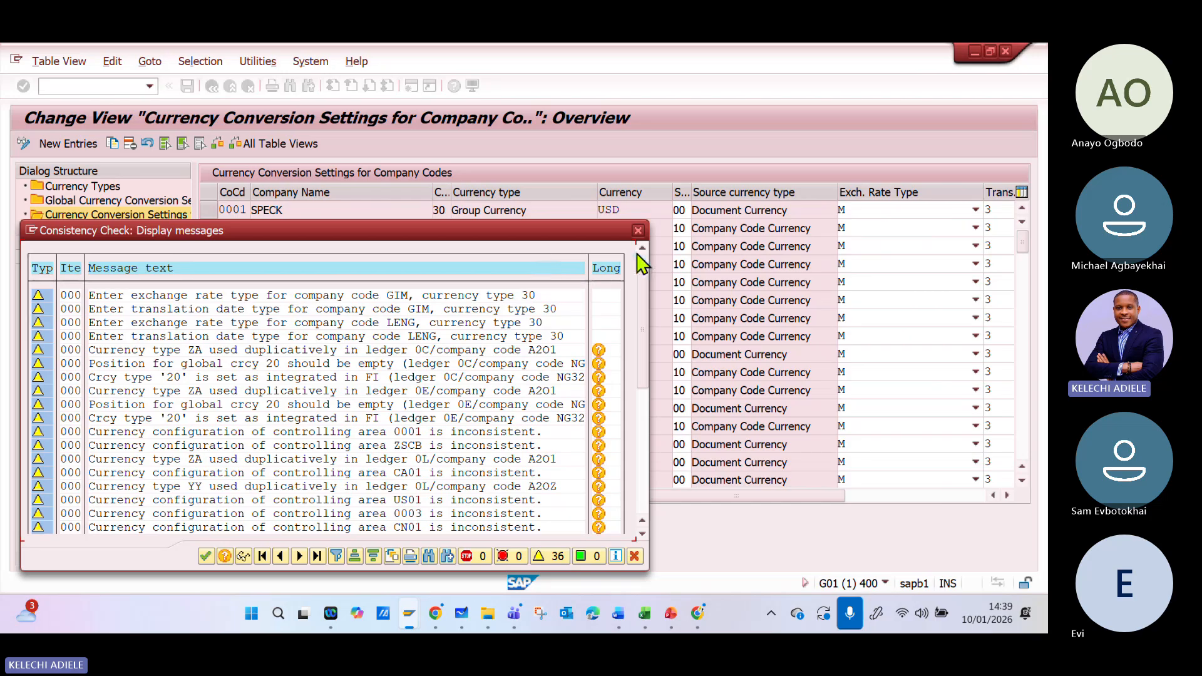
{"action": "left_click", "coordinate": [639, 231]}
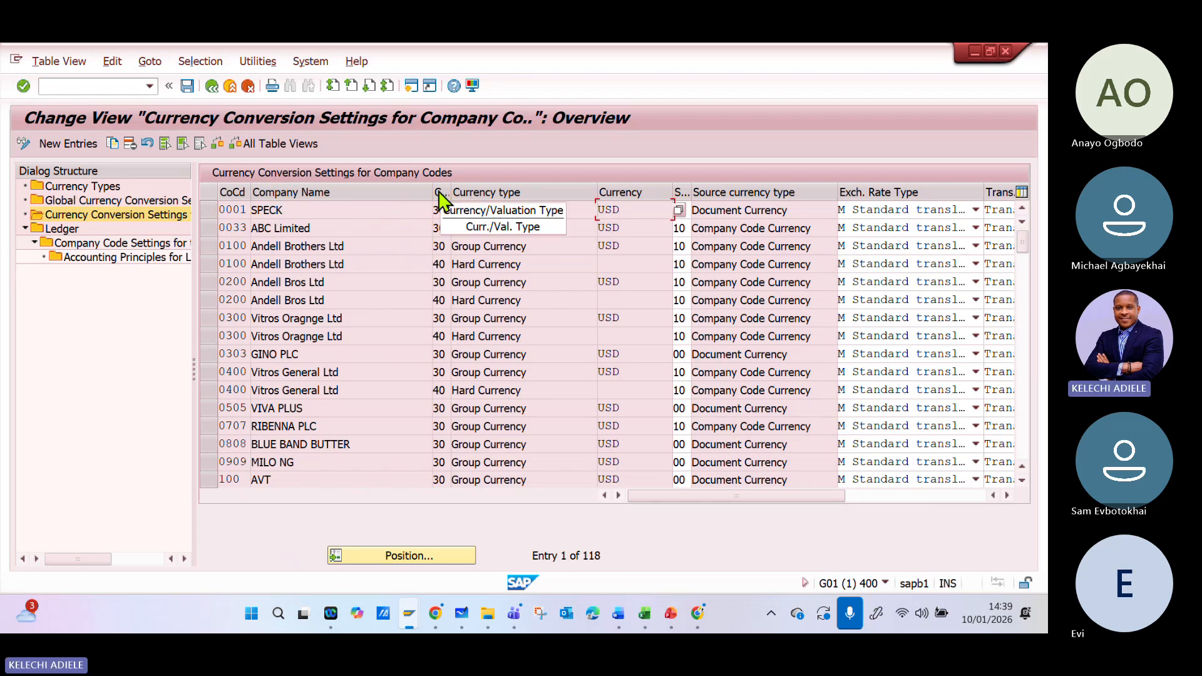
- Review the currency types and conversion settings across the company codes, and select the entry for company code 0001
{"action": "left_click", "coordinate": [440, 210]}
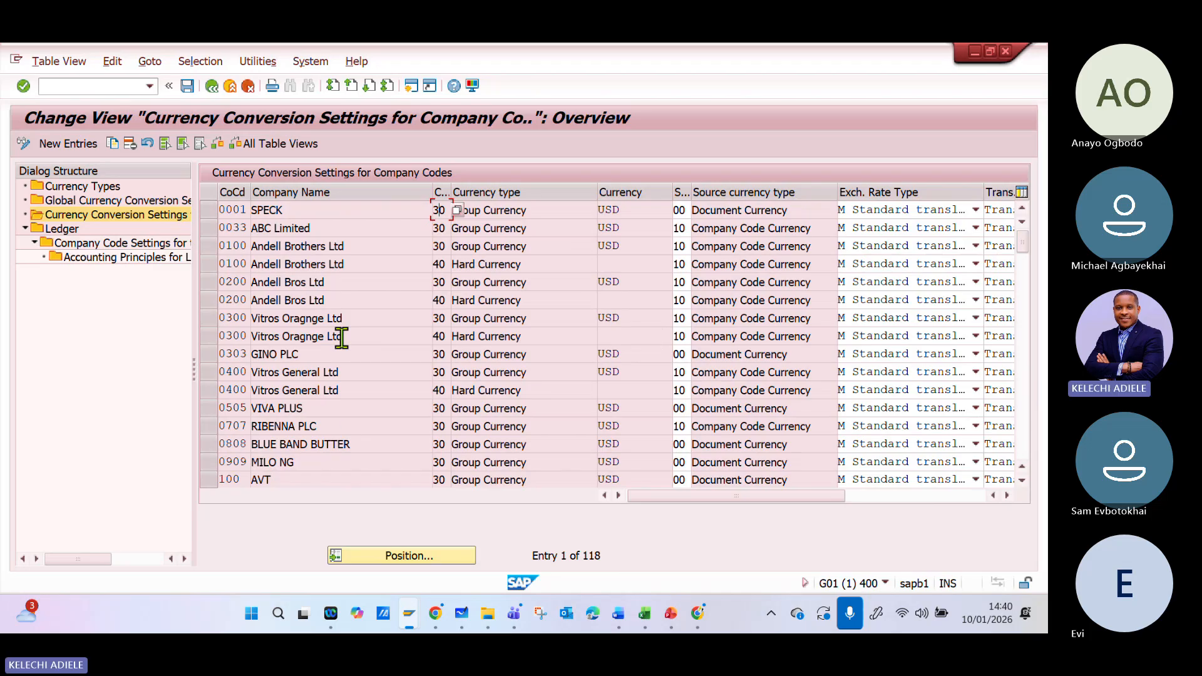
{"action": "scroll", "coordinate": [379, 372], "scroll_direction": "down", "scroll_amount": 7}
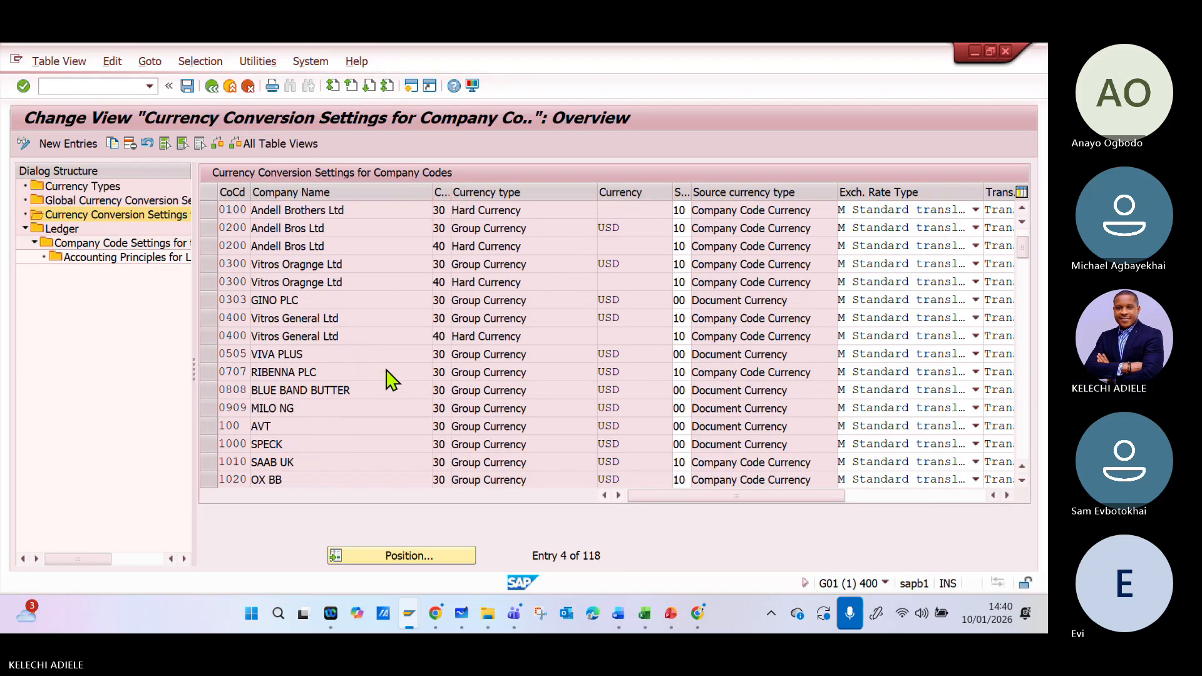
{"action": "scroll", "coordinate": [389, 379], "scroll_direction": "down", "scroll_amount": 4}
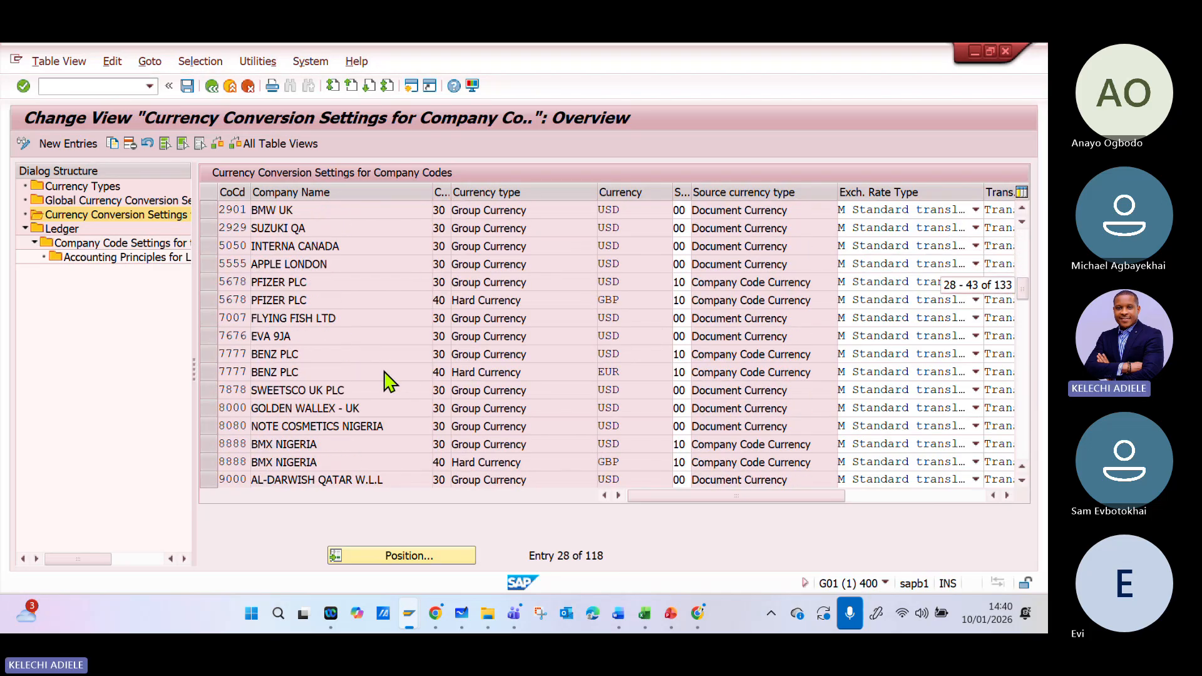
{"action": "scroll", "coordinate": [388, 382], "scroll_direction": "down", "scroll_amount": 10}
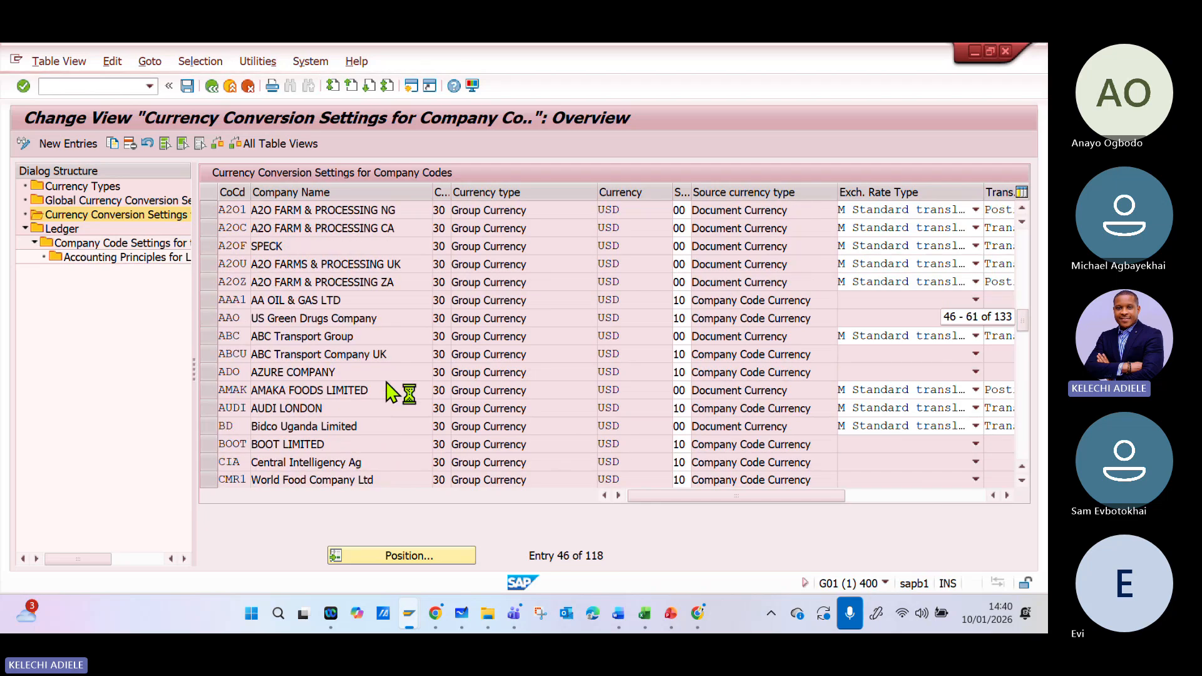
{"action": "scroll", "coordinate": [391, 396], "scroll_direction": "down", "scroll_amount": 2}
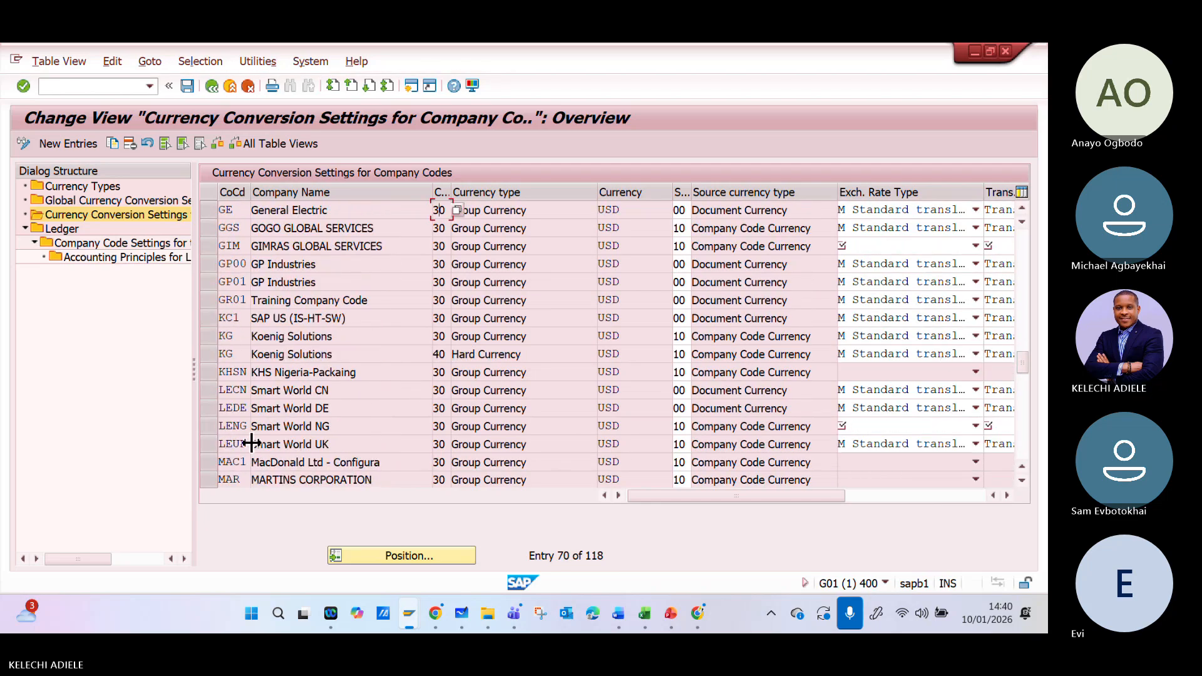
{"action": "left_click", "coordinate": [290, 375]}
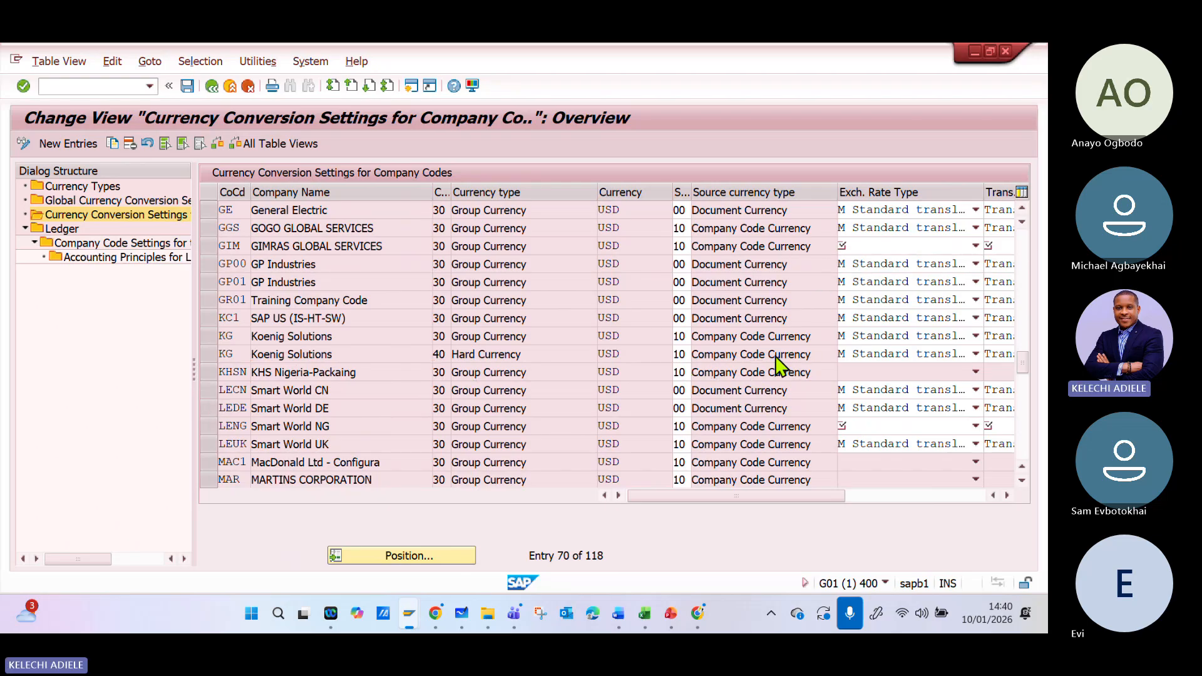
{"action": "scroll", "coordinate": [873, 302], "scroll_direction": "up", "scroll_amount": 1}
{"action": "scroll", "coordinate": [920, 251], "scroll_direction": "up", "scroll_amount": 3}
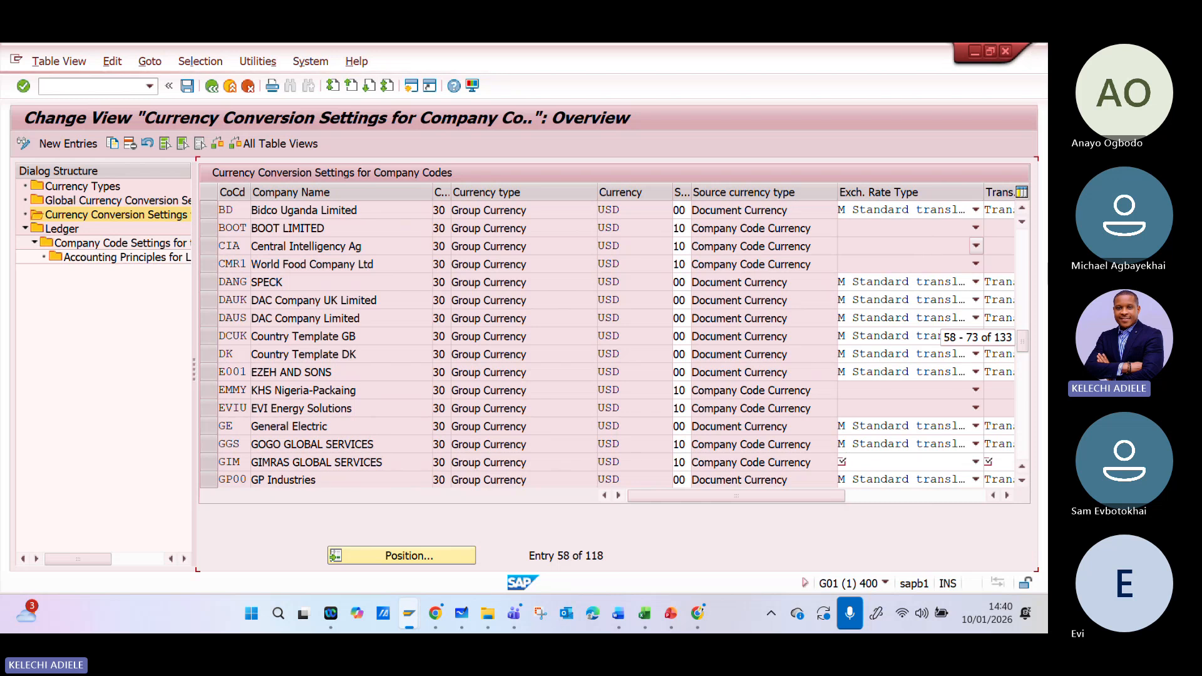
{"action": "scroll", "coordinate": [921, 251], "scroll_direction": "up", "scroll_amount": 1}
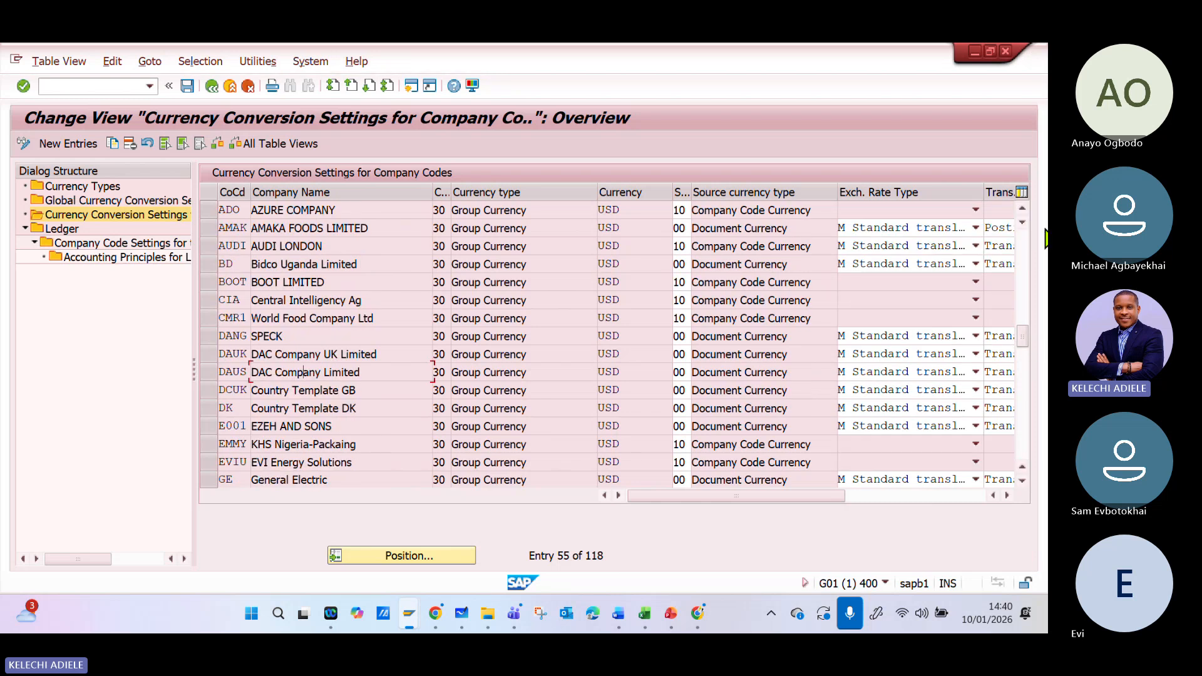
{"action": "left_click_drag", "start_coordinate": [1026, 346], "coordinate": [1025, 228]}
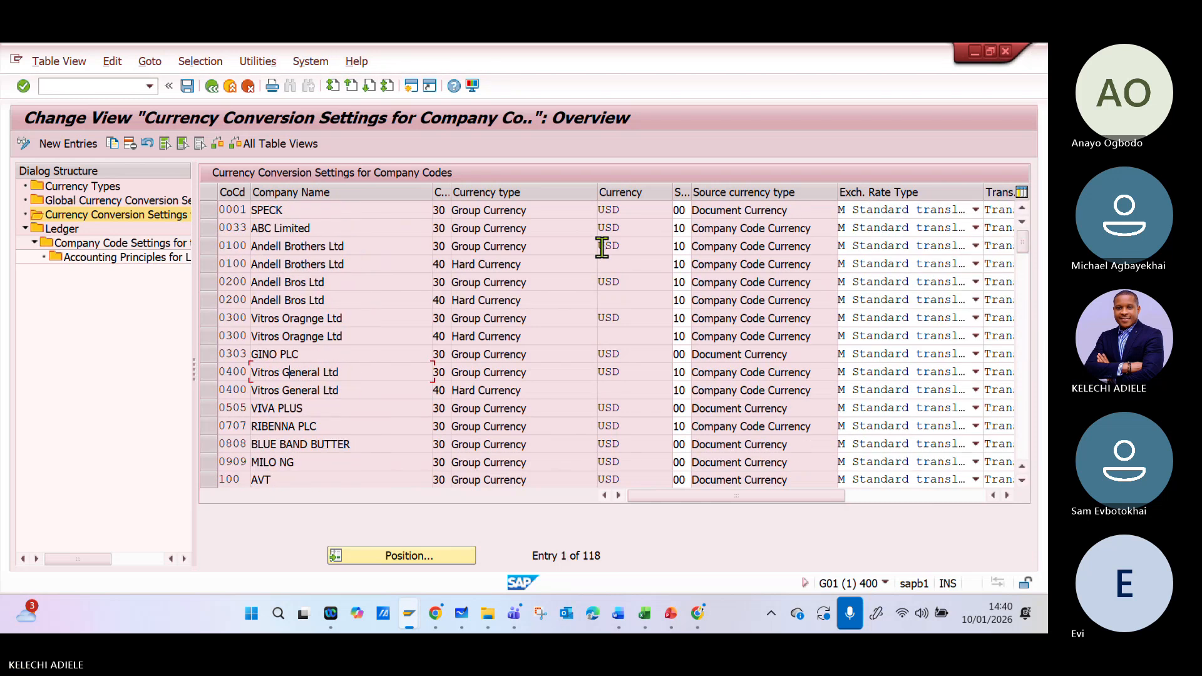
{"action": "left_click", "coordinate": [211, 210]}
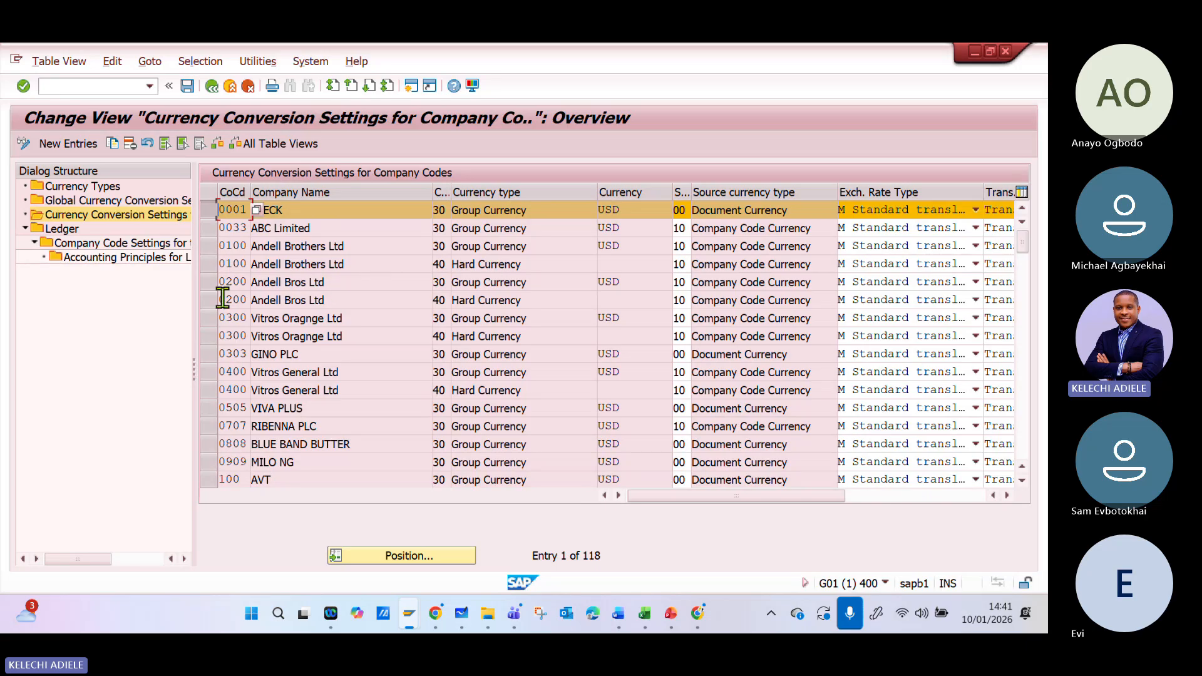
- Try to copy the Group Currency conversion settings of company code 0033 to company code ABCU
{"action": "left_click", "coordinate": [206, 211]}
{"action": "left_click", "coordinate": [209, 229]}
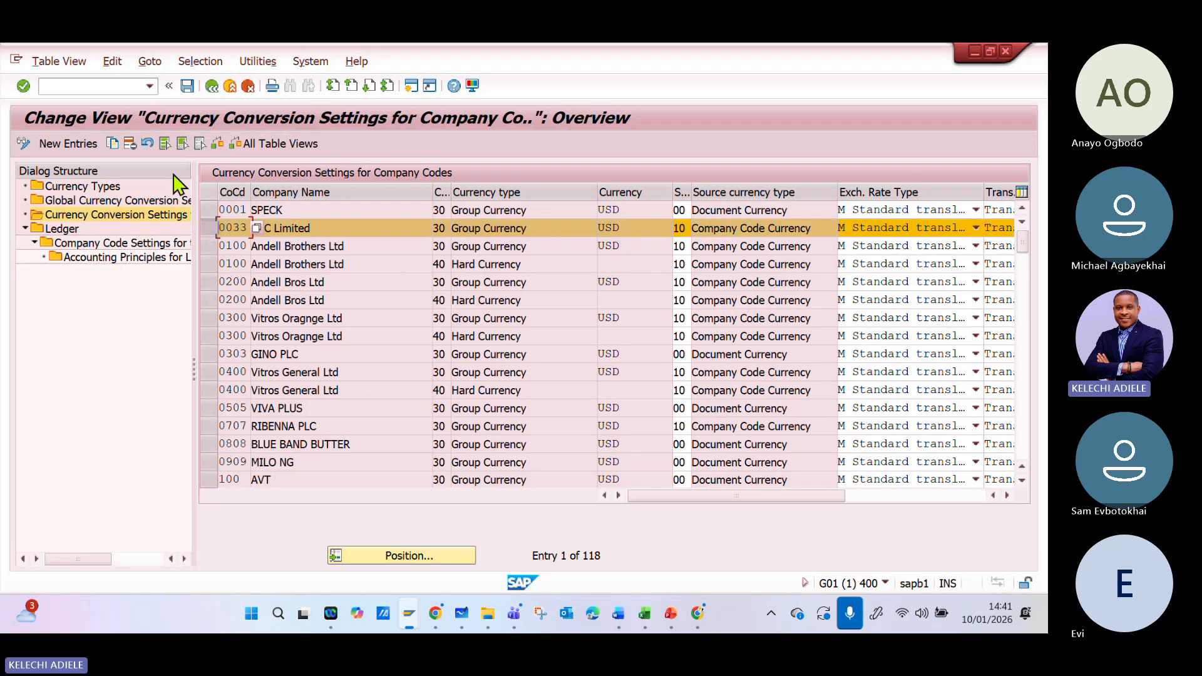
{"action": "left_click", "coordinate": [115, 146]}
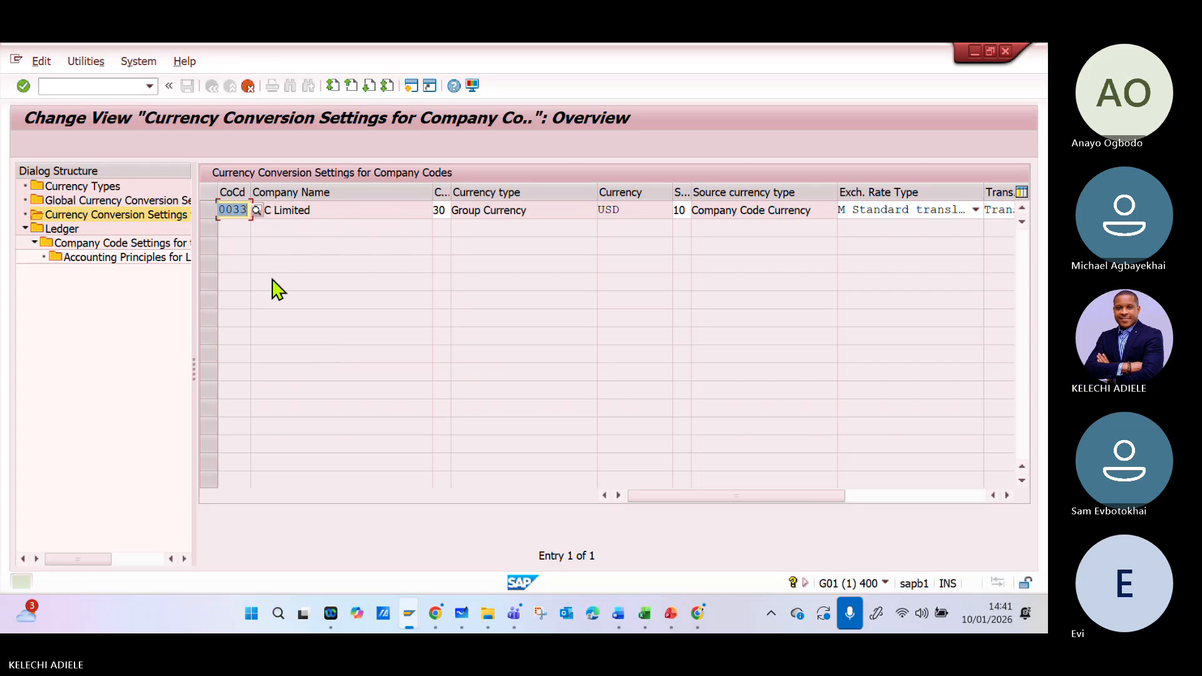
{"action": "key", "text": "Delete"}
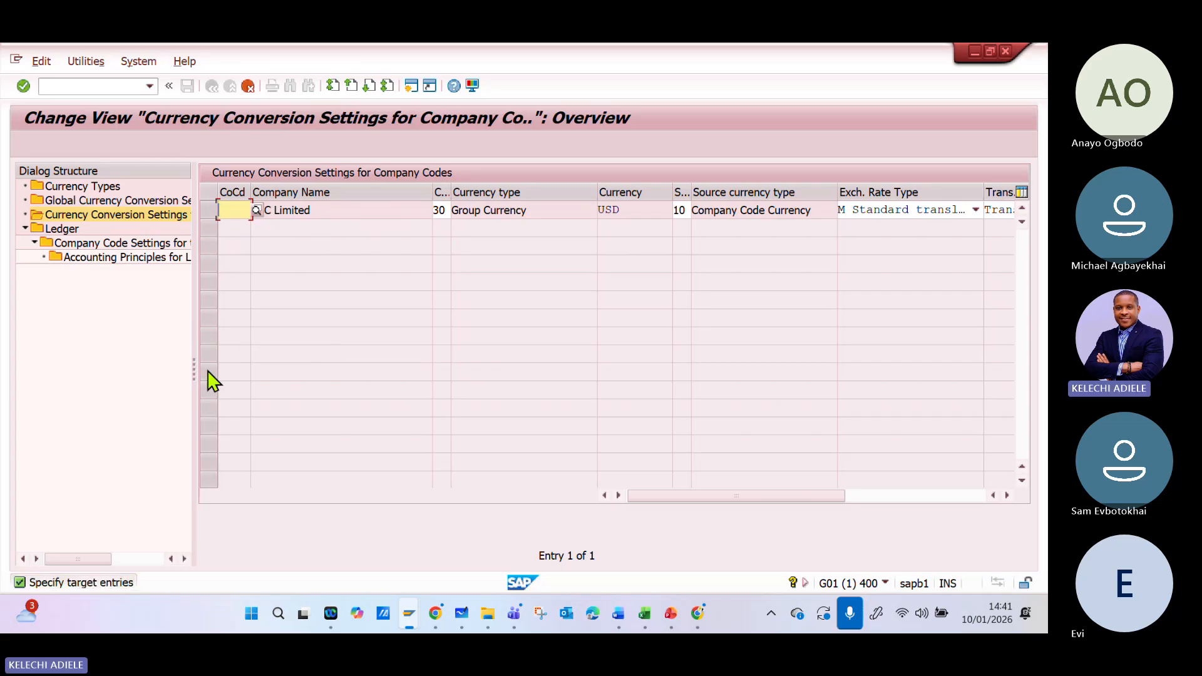
{"action": "type", "text": "AB"}
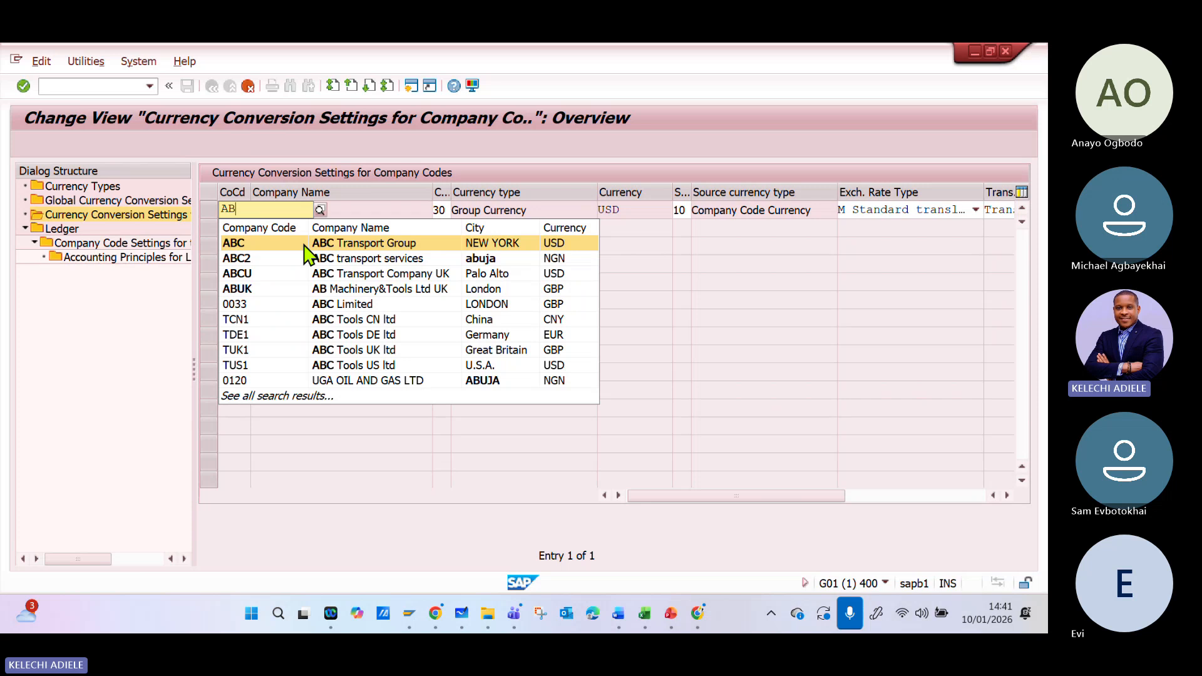
{"action": "left_click", "coordinate": [279, 277]}
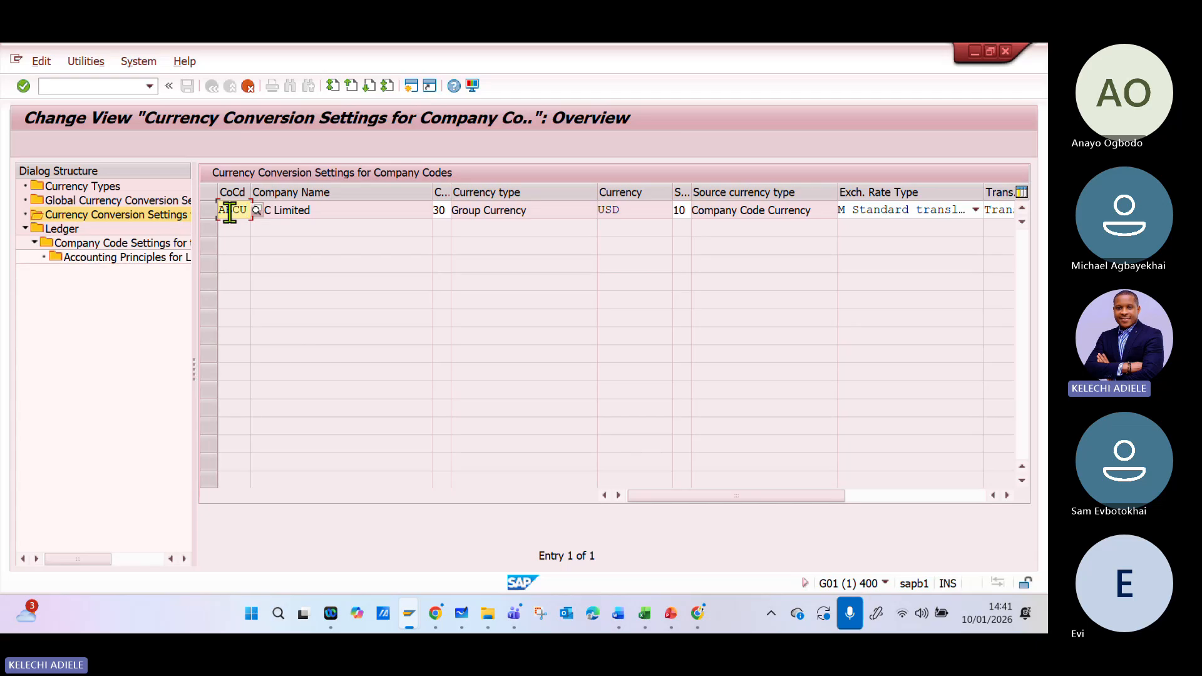
{"action": "key", "text": "Tab"}
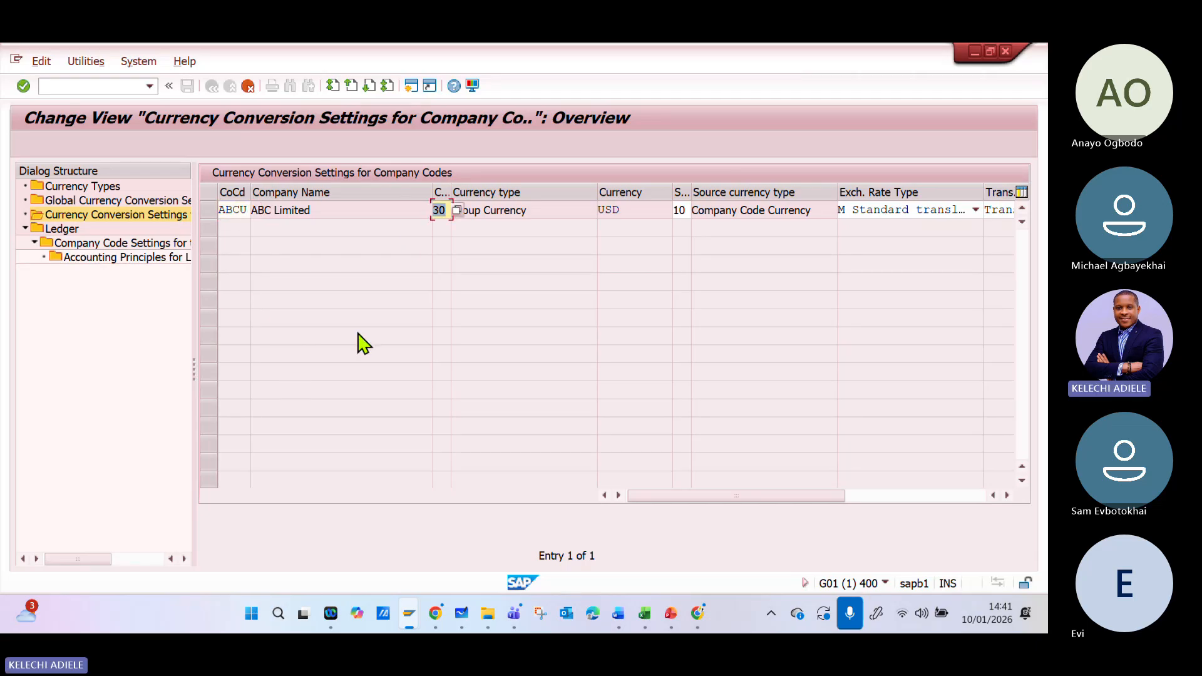
- Choose exchange rate type M, Standard translation at average rate, for the copied ABCU entry, check its real-time conversion setting, and confirm the entry
{"action": "left_click", "coordinate": [495, 213]}
{"action": "left_click_drag", "start_coordinate": [681, 496], "coordinate": [738, 503]}
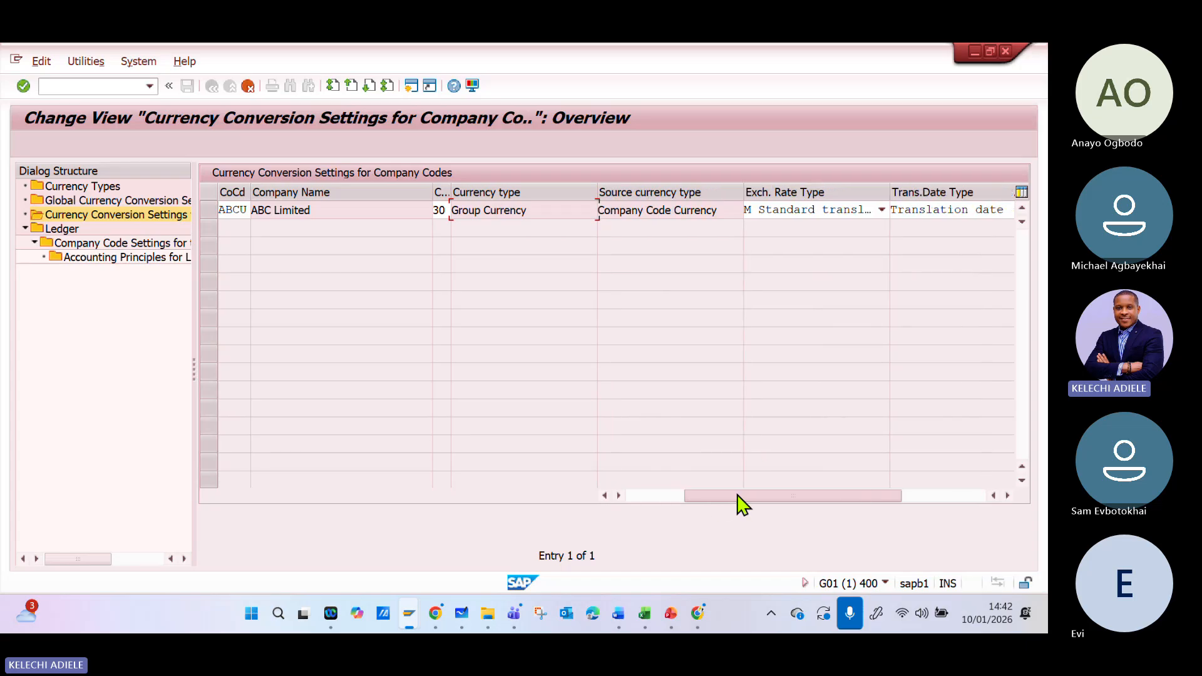
{"action": "left_click", "coordinate": [883, 211]}
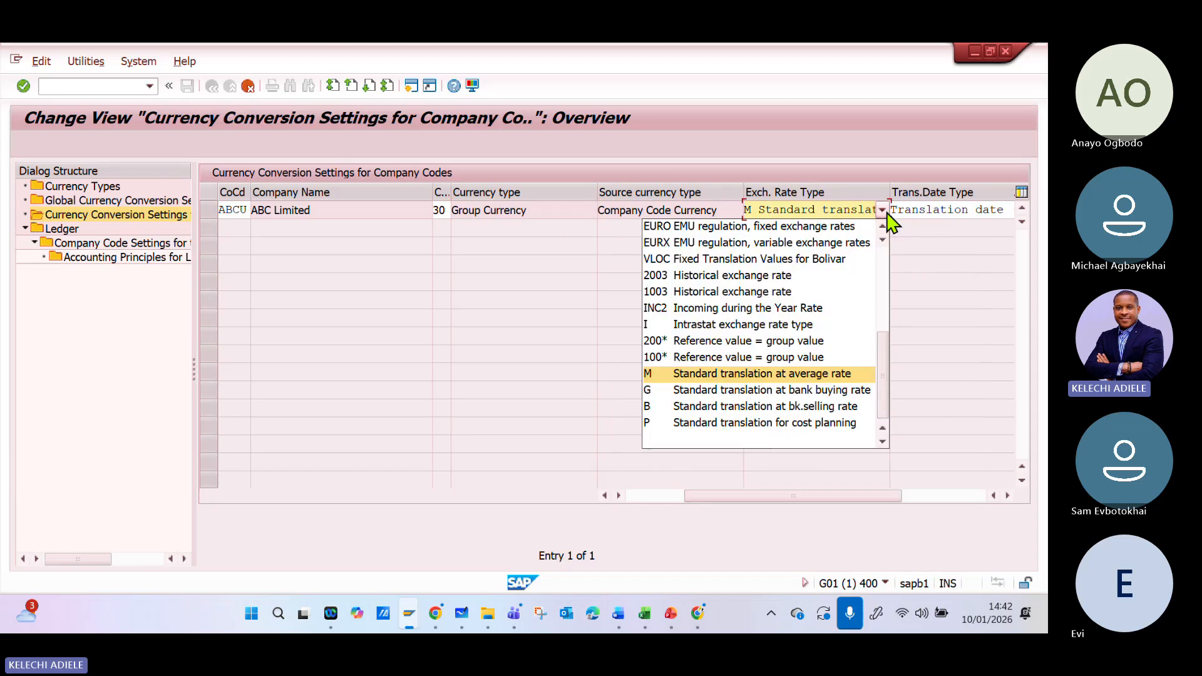
{"action": "left_click", "coordinate": [794, 376]}
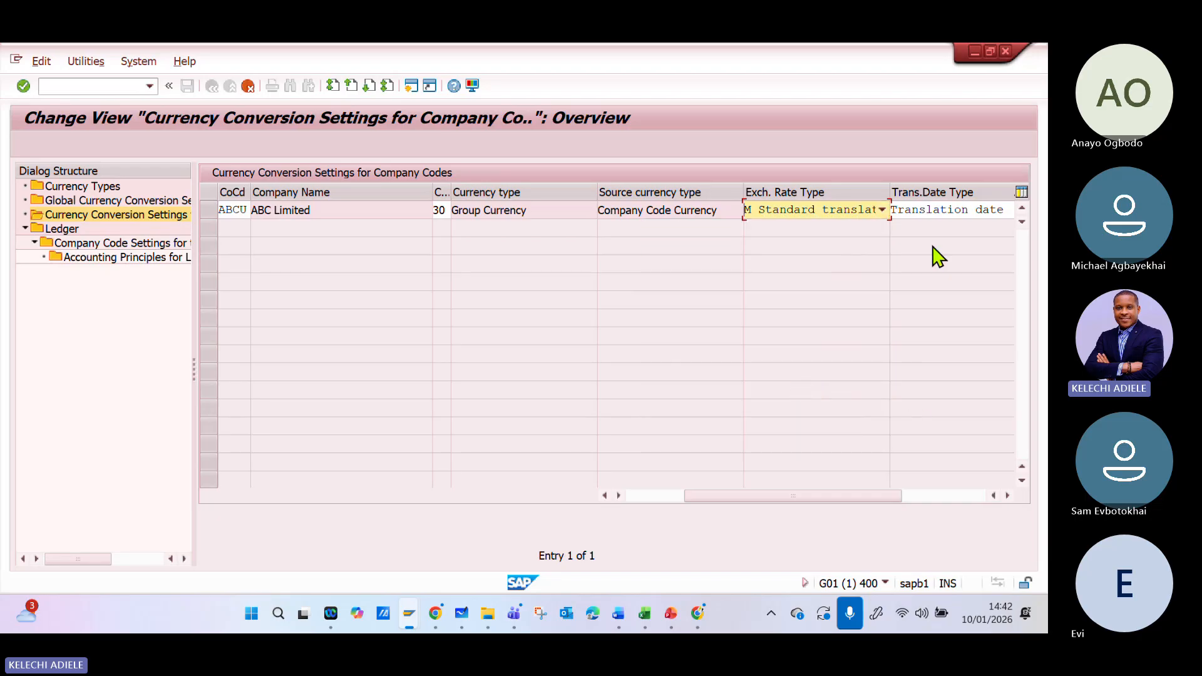
{"action": "left_click_drag", "start_coordinate": [883, 501], "coordinate": [947, 491]}
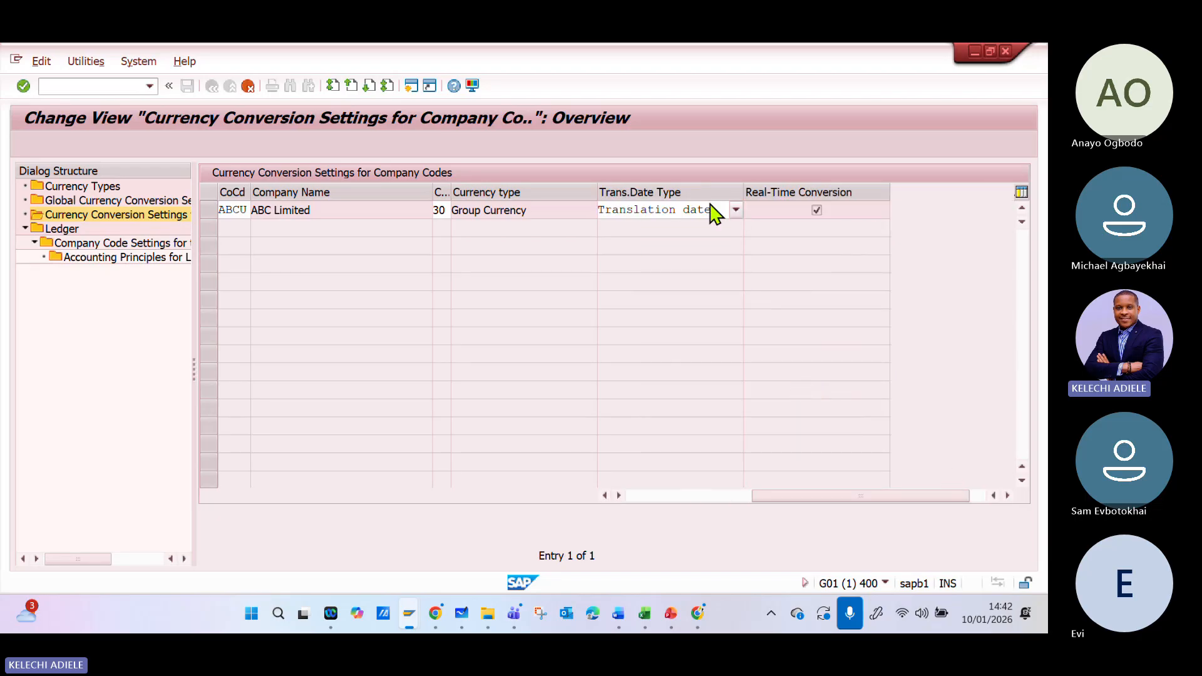
{"action": "left_click", "coordinate": [816, 206]}
{"action": "left_click_drag", "start_coordinate": [872, 501], "coordinate": [626, 501]}
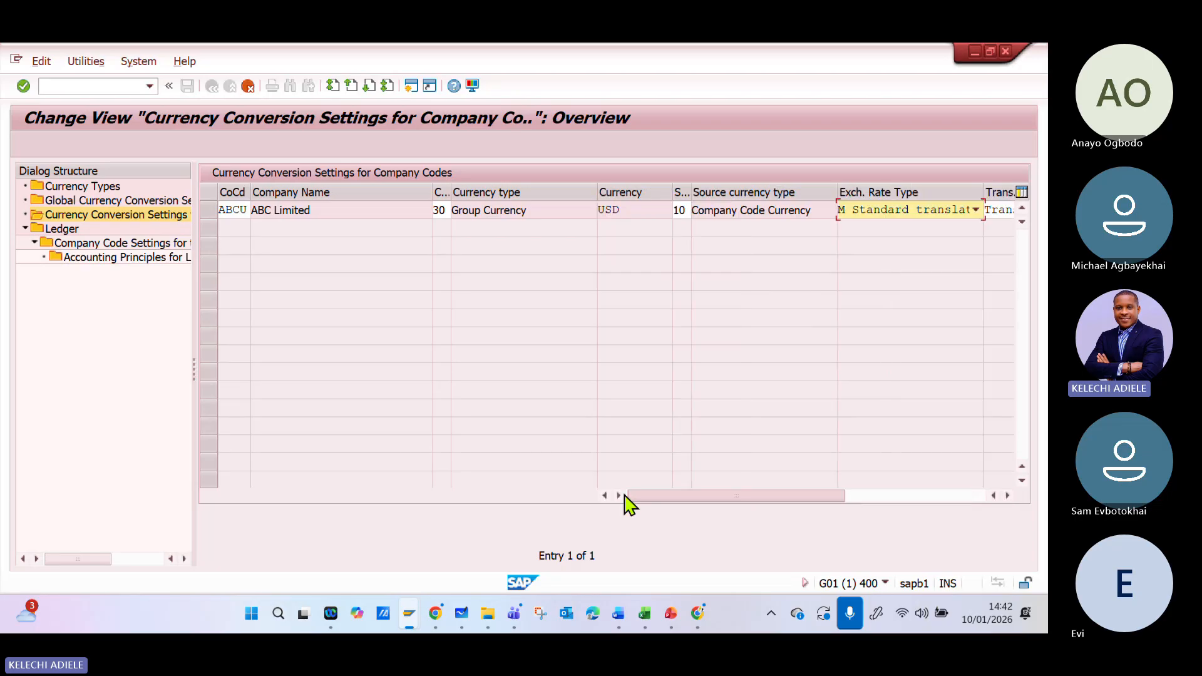
{"action": "key", "text": "Return"}
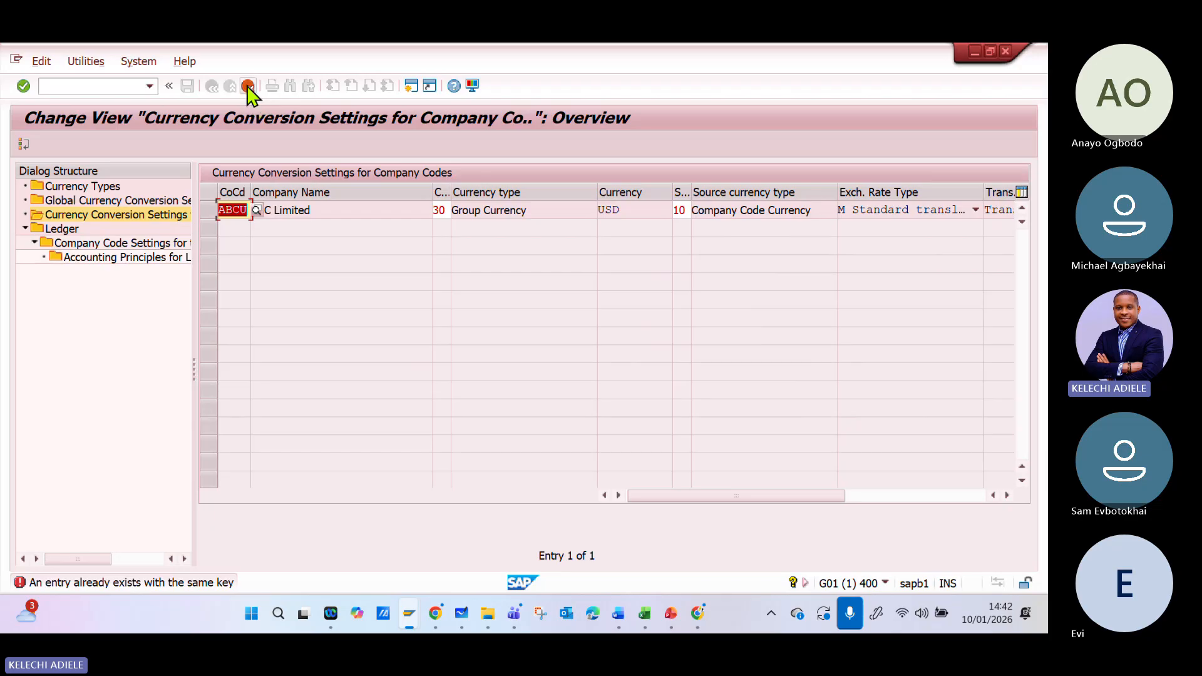
- Browse the available company codes, check the ABC company code in the Excel configuration file, and return to SAP
{"action": "left_click", "coordinate": [257, 211]}
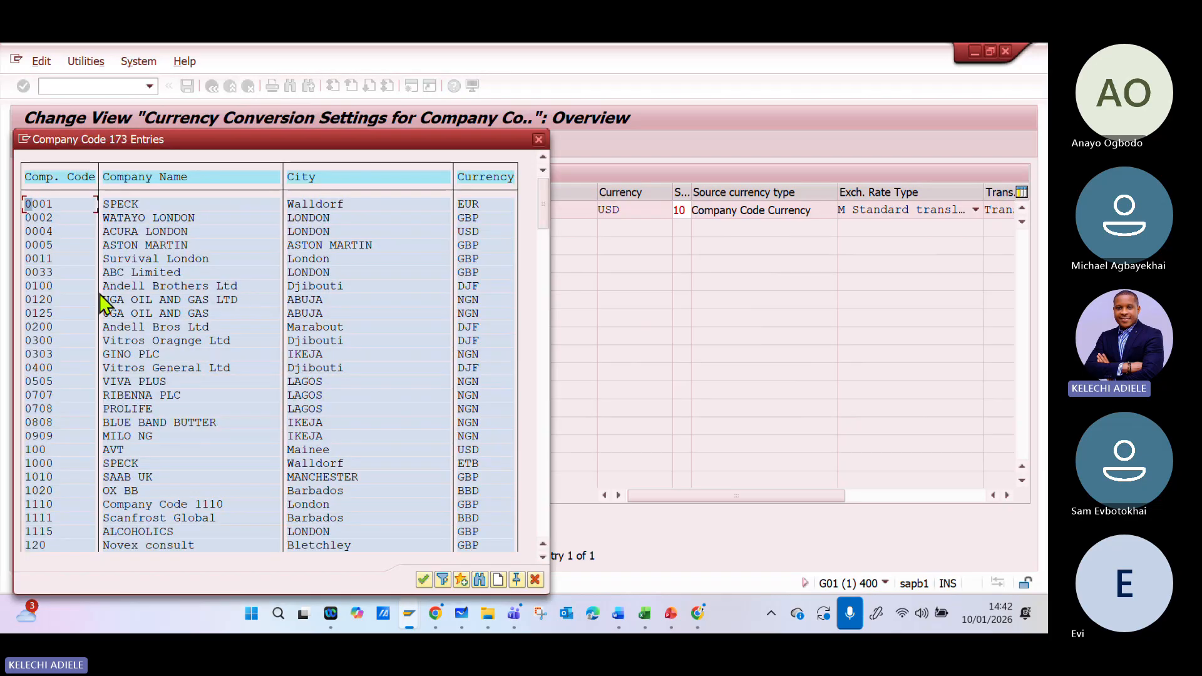
{"action": "scroll", "coordinate": [69, 294], "scroll_direction": "down", "scroll_amount": 1}
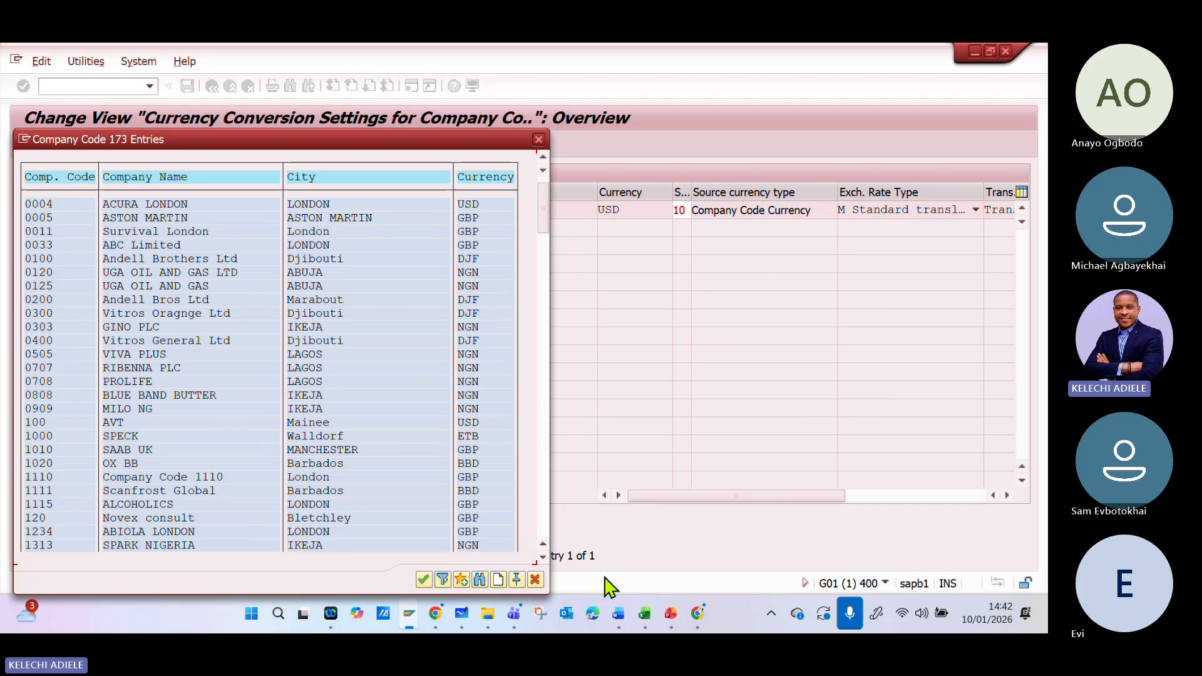
{"action": "left_click", "coordinate": [644, 613]}
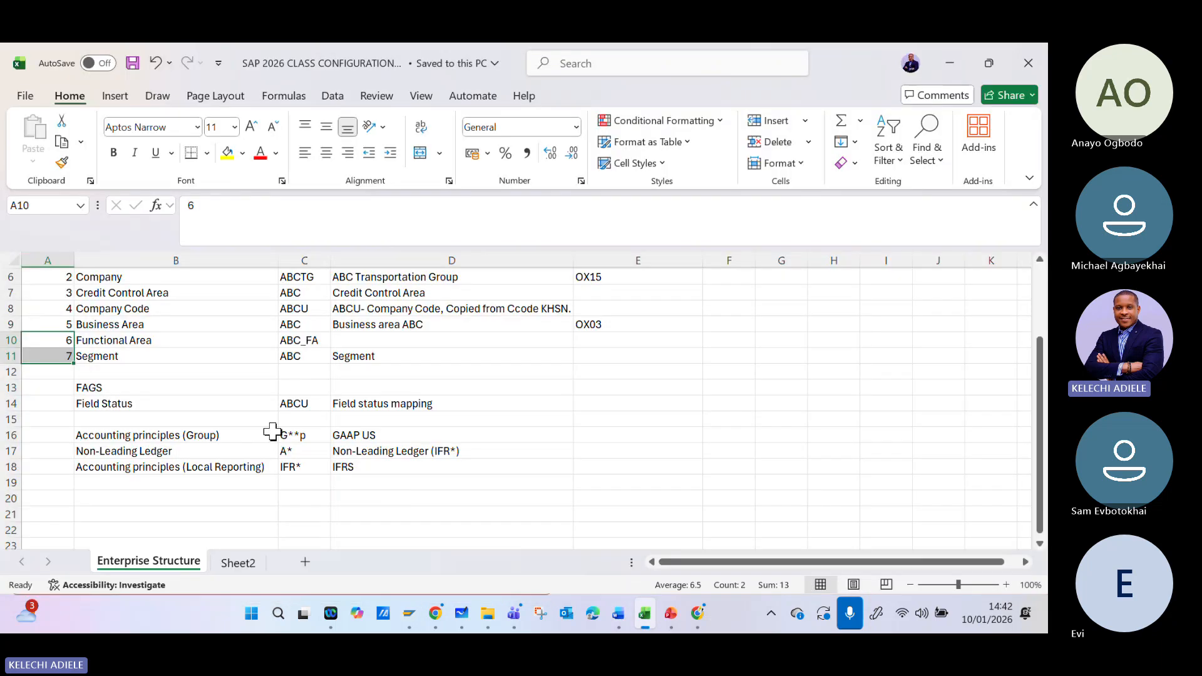
{"action": "scroll", "coordinate": [272, 432], "scroll_direction": "up", "scroll_amount": 2}
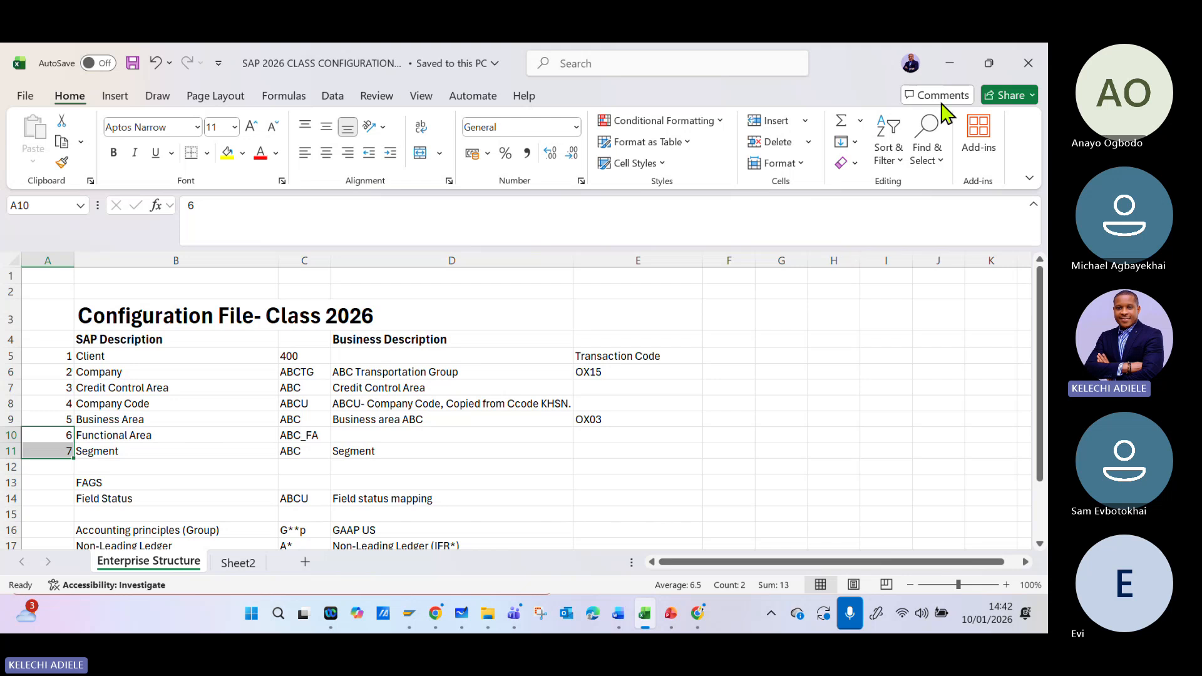
{"action": "left_click", "coordinate": [943, 64]}
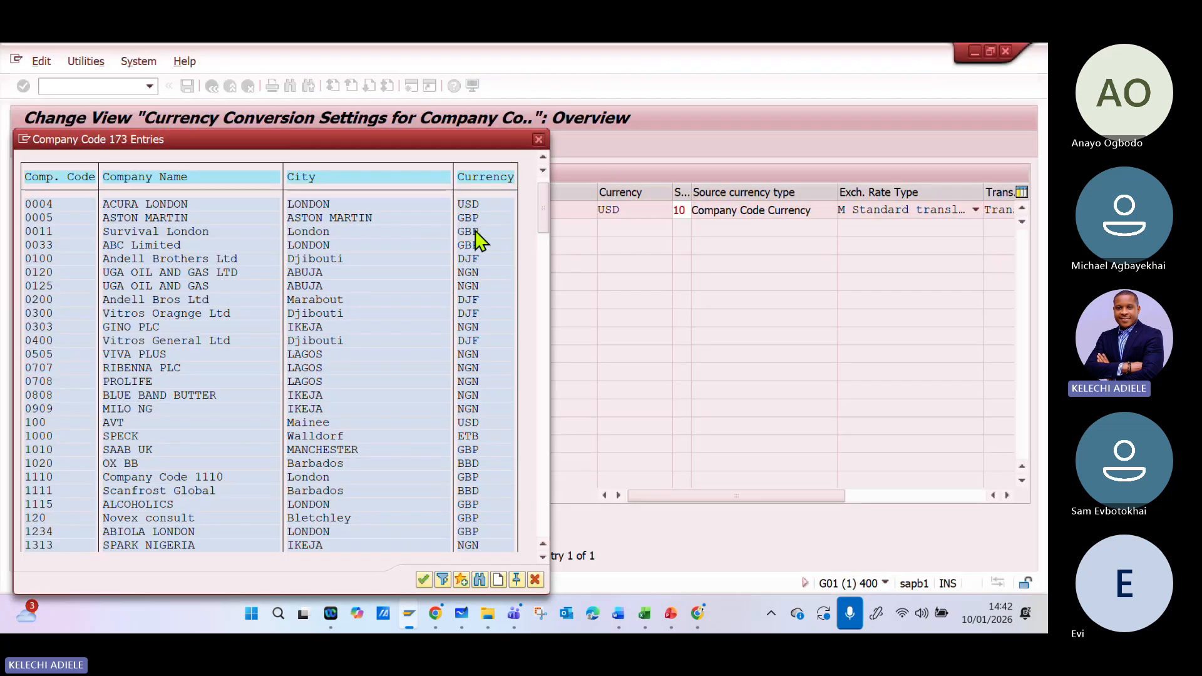
- Close the company code value list and cancel copying the 0033 entry
{"action": "left_click", "coordinate": [537, 138]}
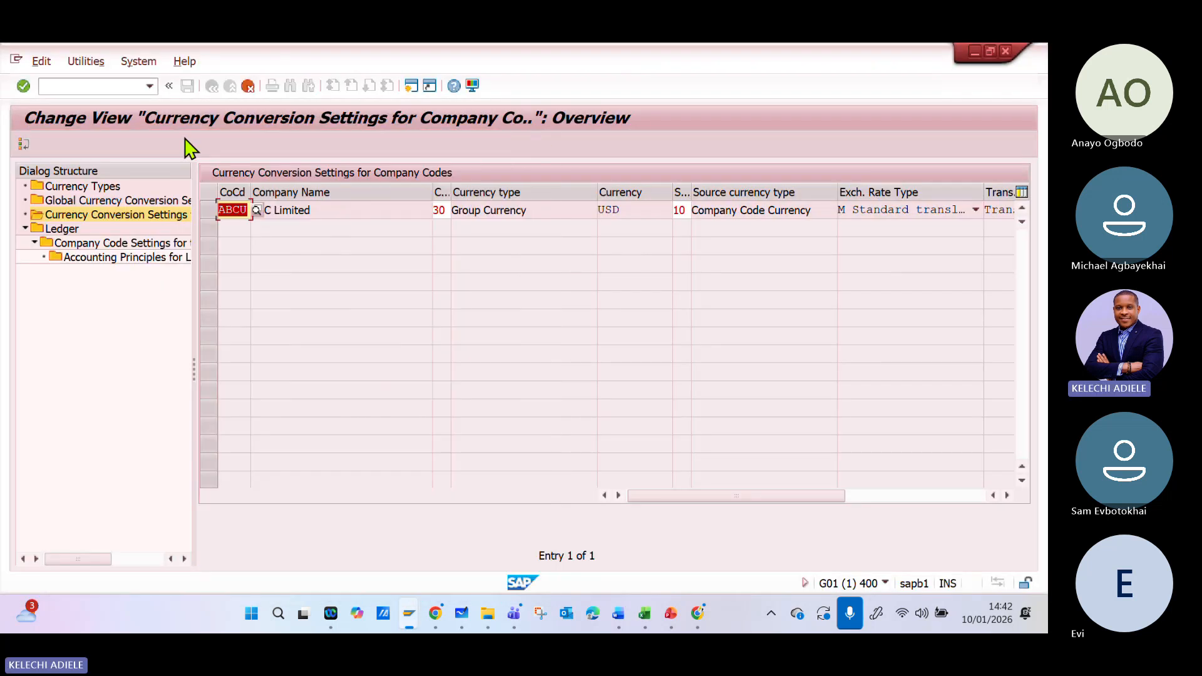
{"action": "left_click", "coordinate": [248, 86]}
{"action": "left_click", "coordinate": [292, 355]}
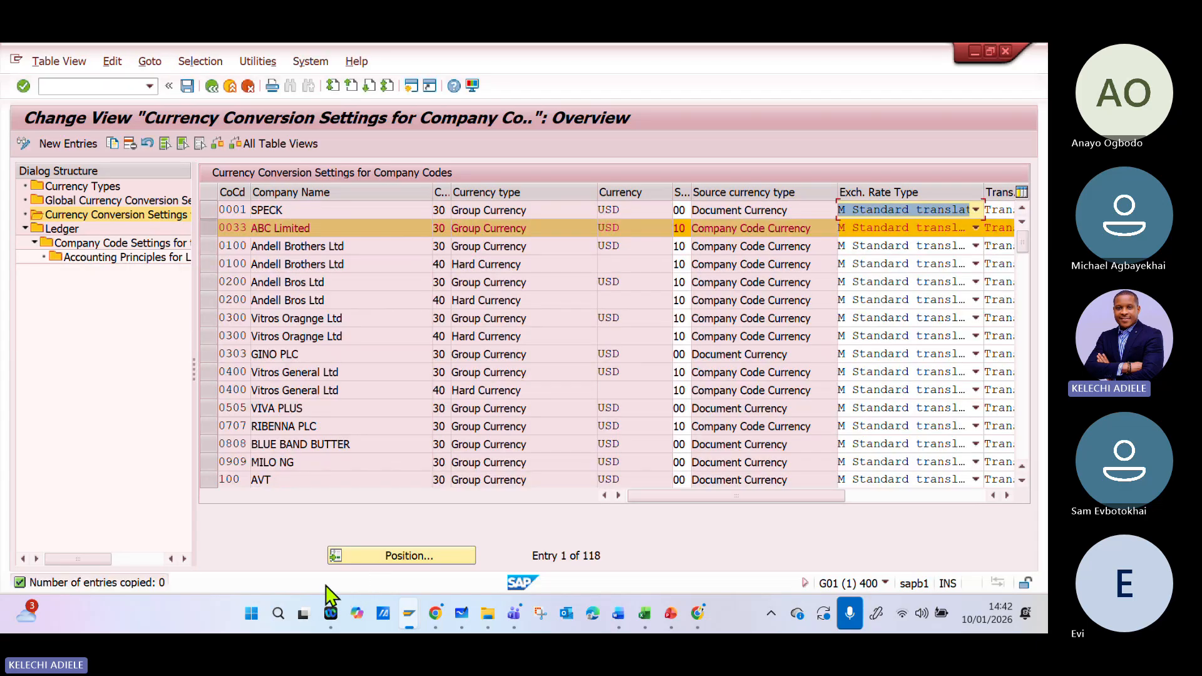
- Position the currency conversion settings list at company code ABCU
{"action": "left_click", "coordinate": [400, 559]}
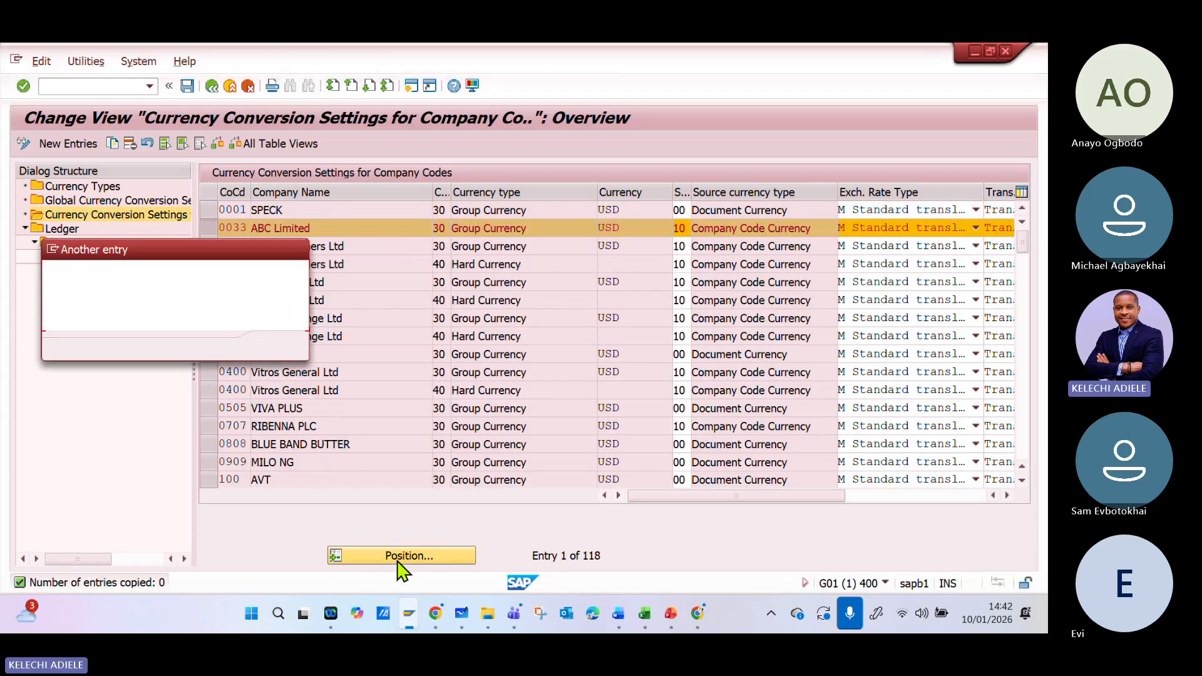
{"action": "type", "text": "ABC"}
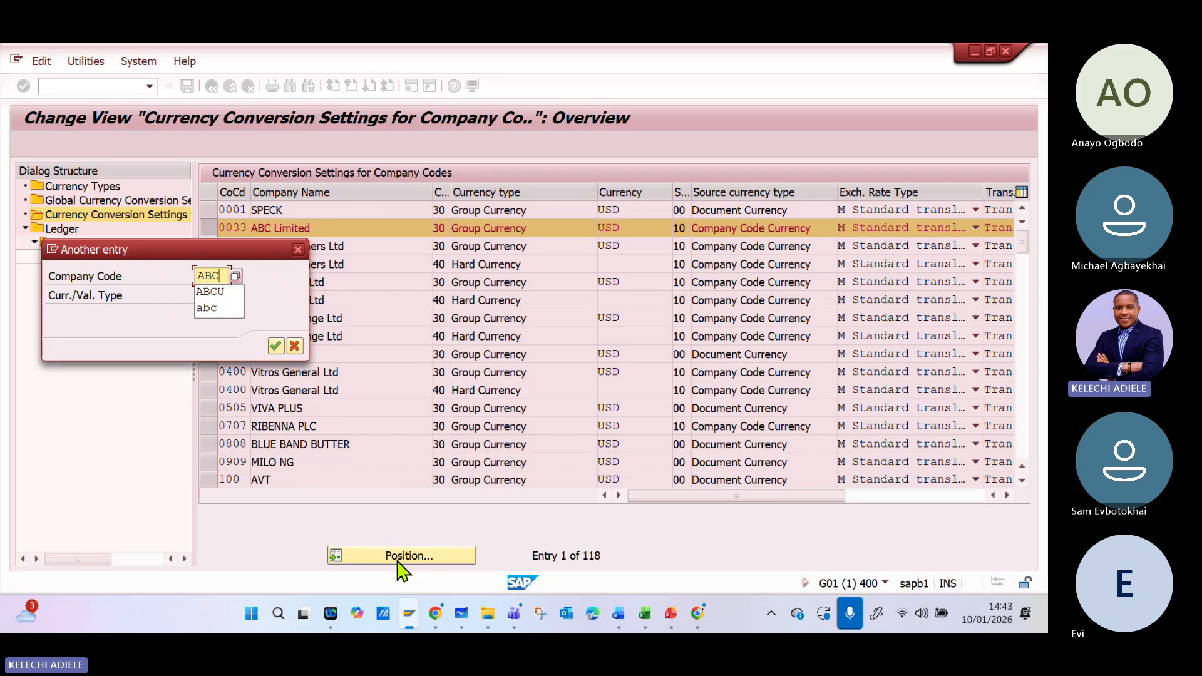
{"action": "type", "text": "U"}
{"action": "key", "text": "Return"}
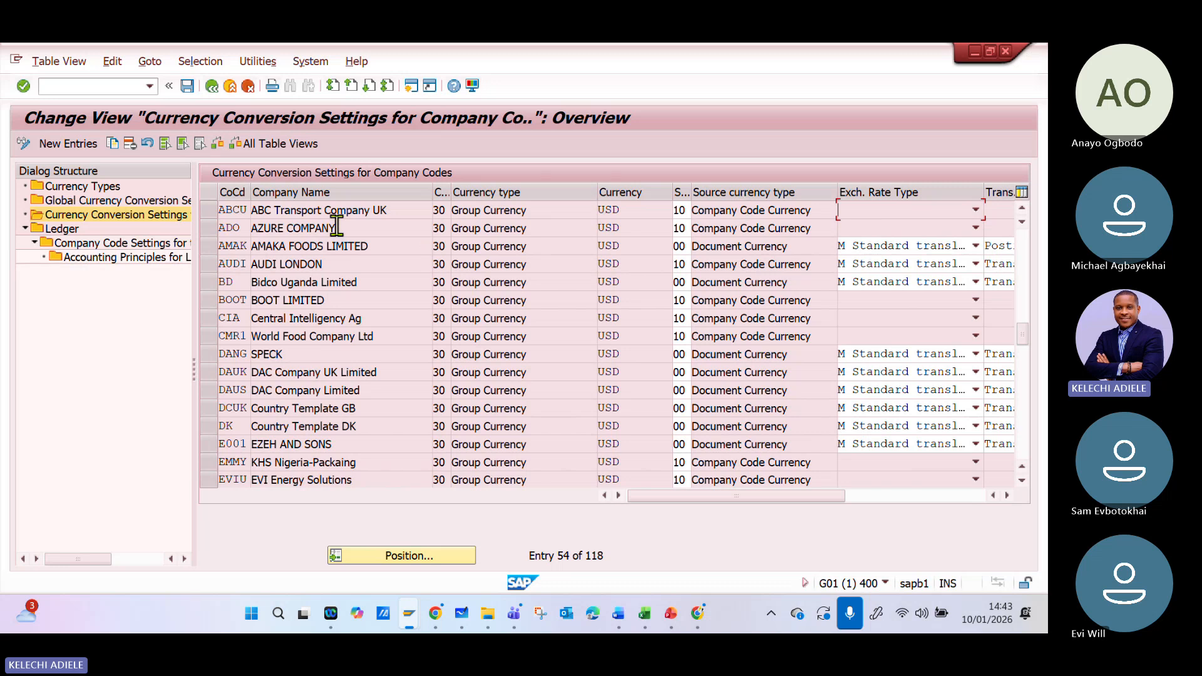
- Open the Ledger overview, select leading ledger 0L, show its Company Code Settings, and dismiss the consistency check messages
{"action": "left_click", "coordinate": [114, 202]}
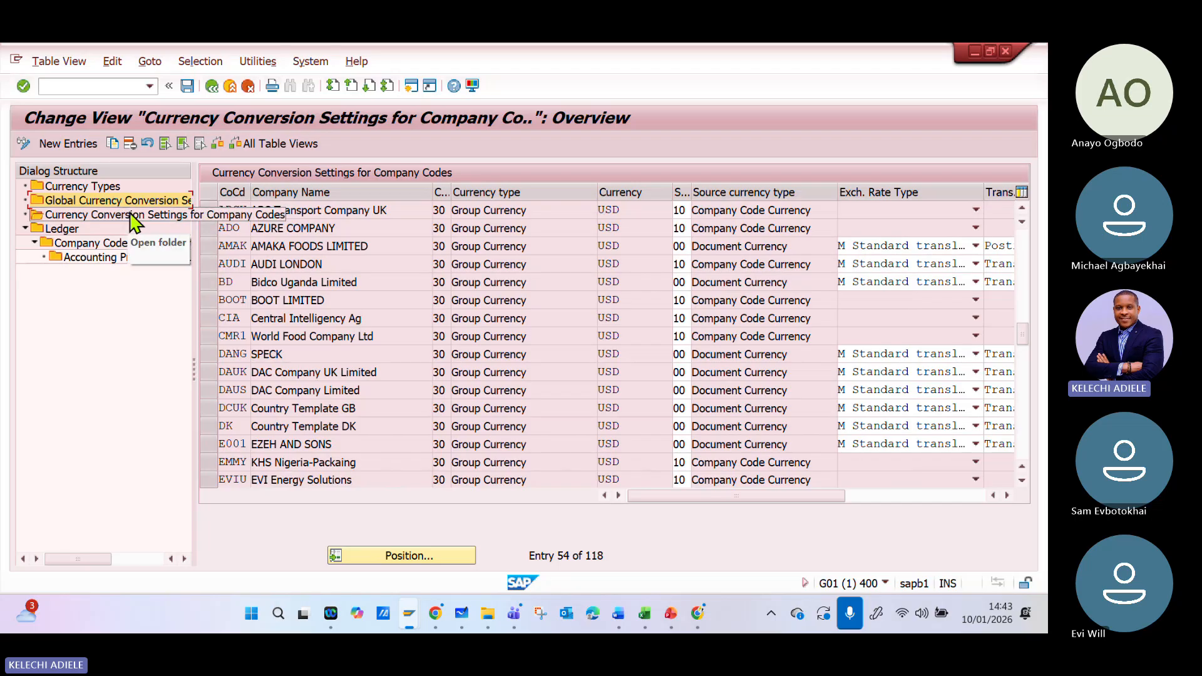
{"action": "left_click", "coordinate": [63, 230]}
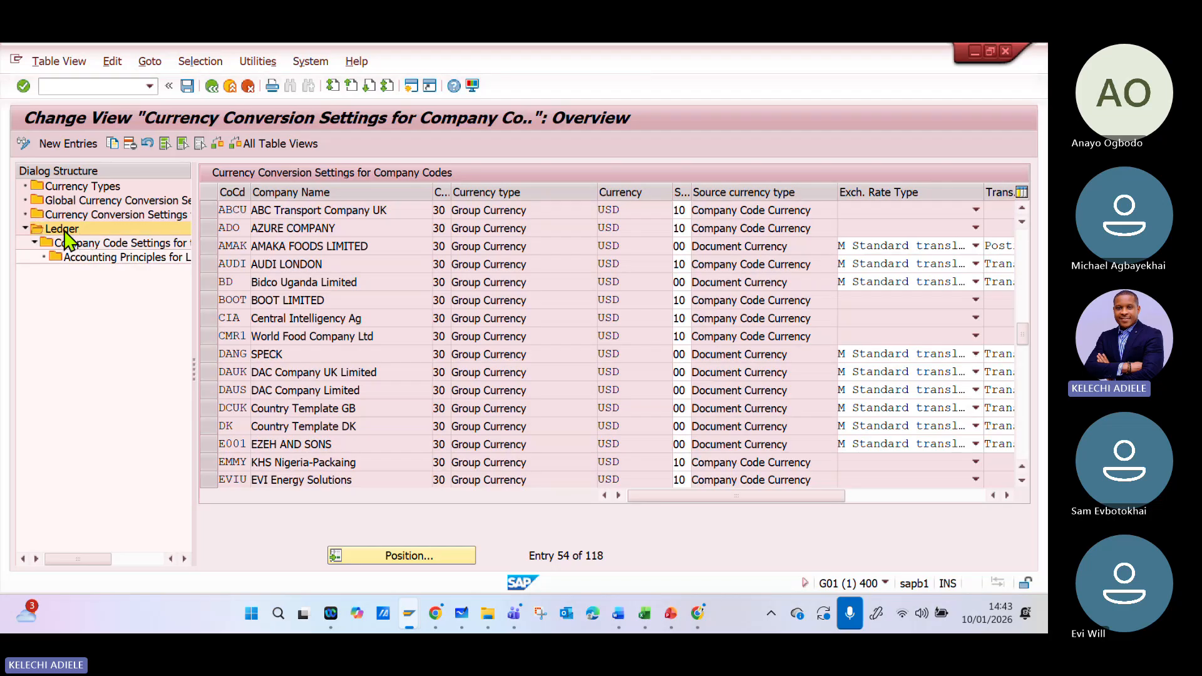
{"action": "double_click", "coordinate": [65, 231]}
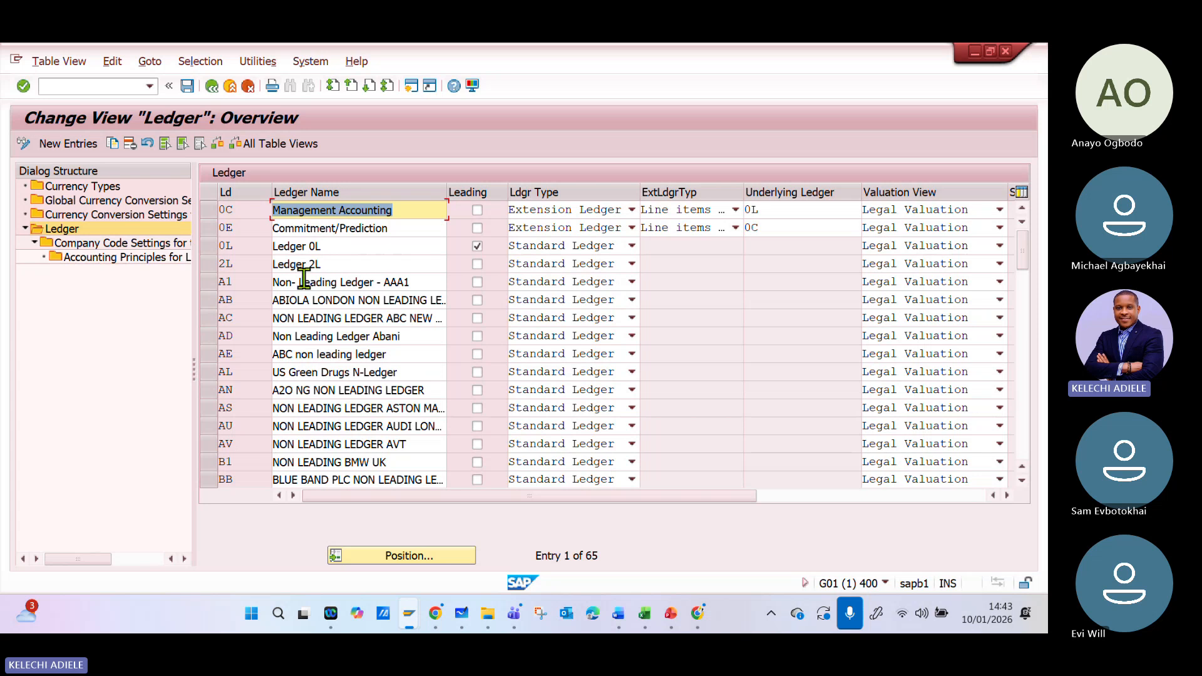
{"action": "left_click", "coordinate": [205, 244]}
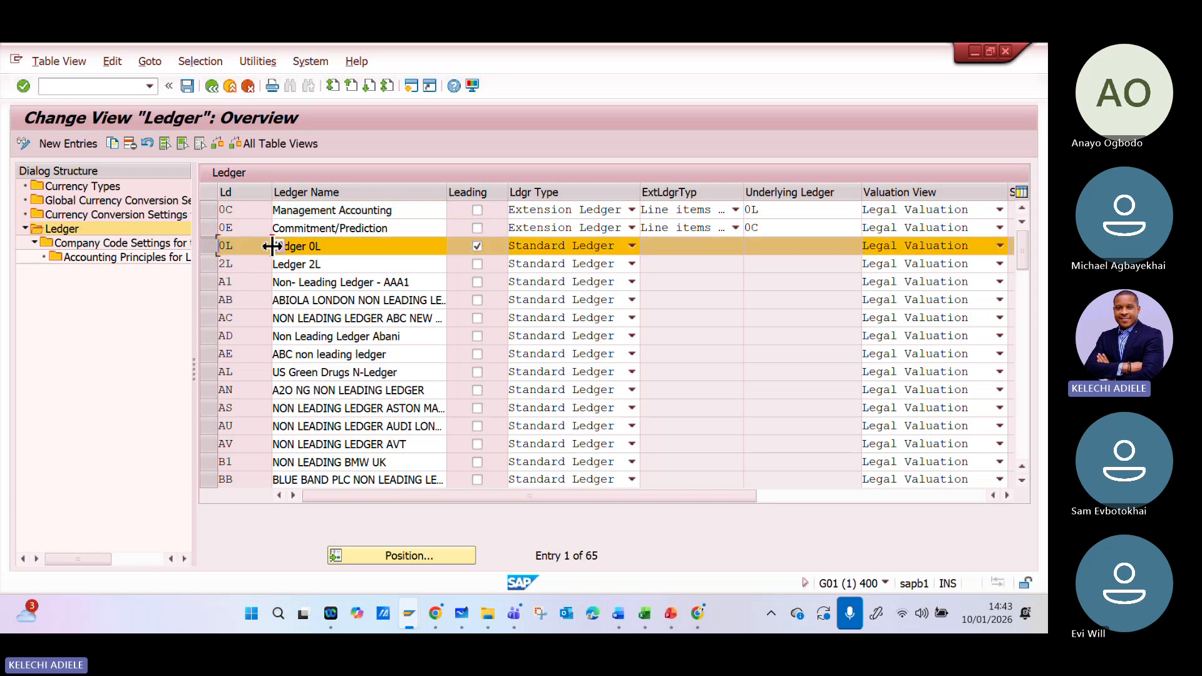
{"action": "double_click", "coordinate": [136, 257]}
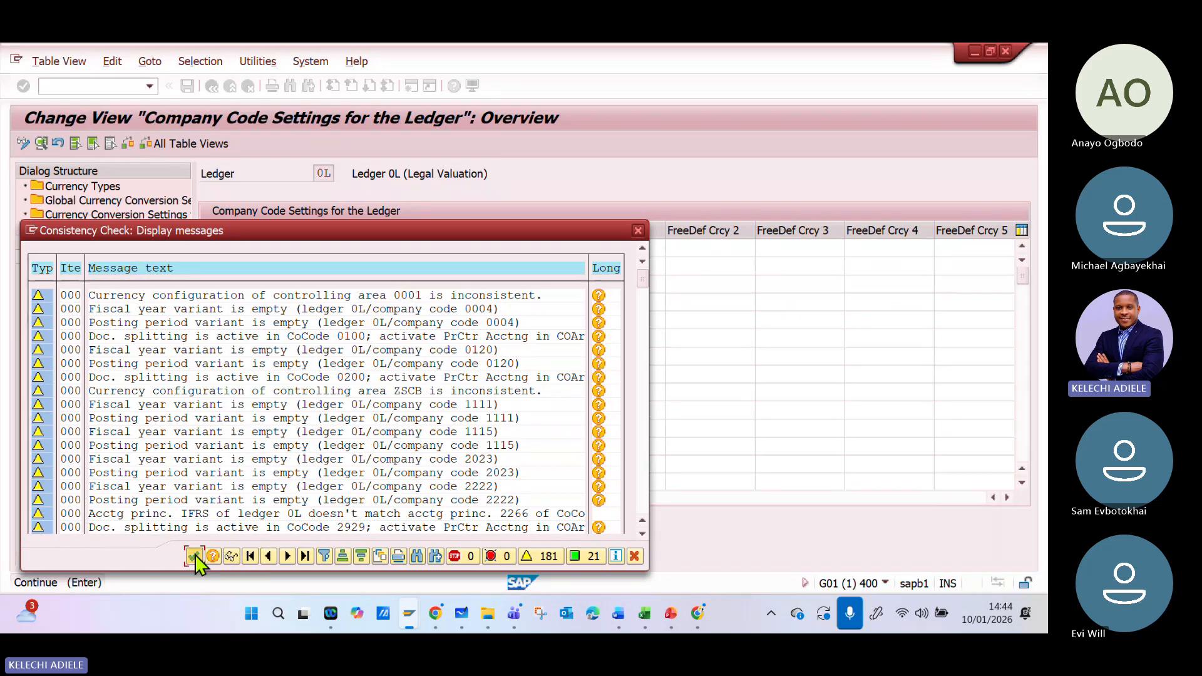
{"action": "left_click", "coordinate": [194, 554]}
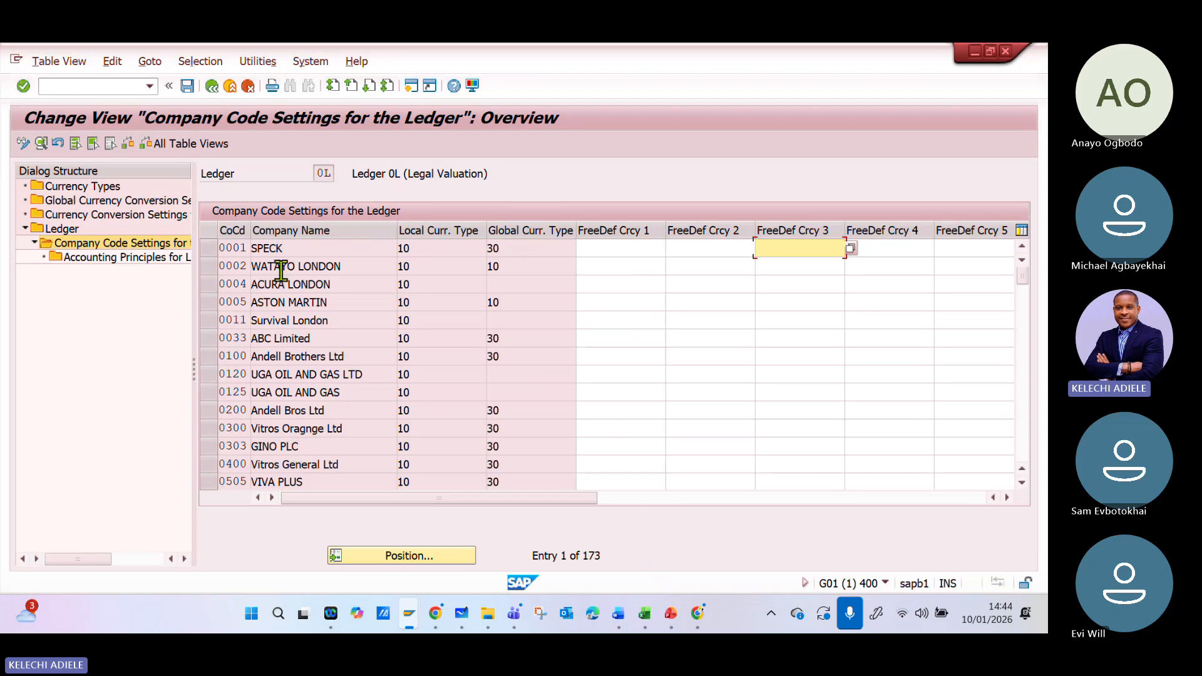
- Locate company code ABCU in the ledger 0L settings, open its details, and dismiss the consistency check messages
{"action": "left_click", "coordinate": [374, 563]}
{"action": "type", "text": "A"}
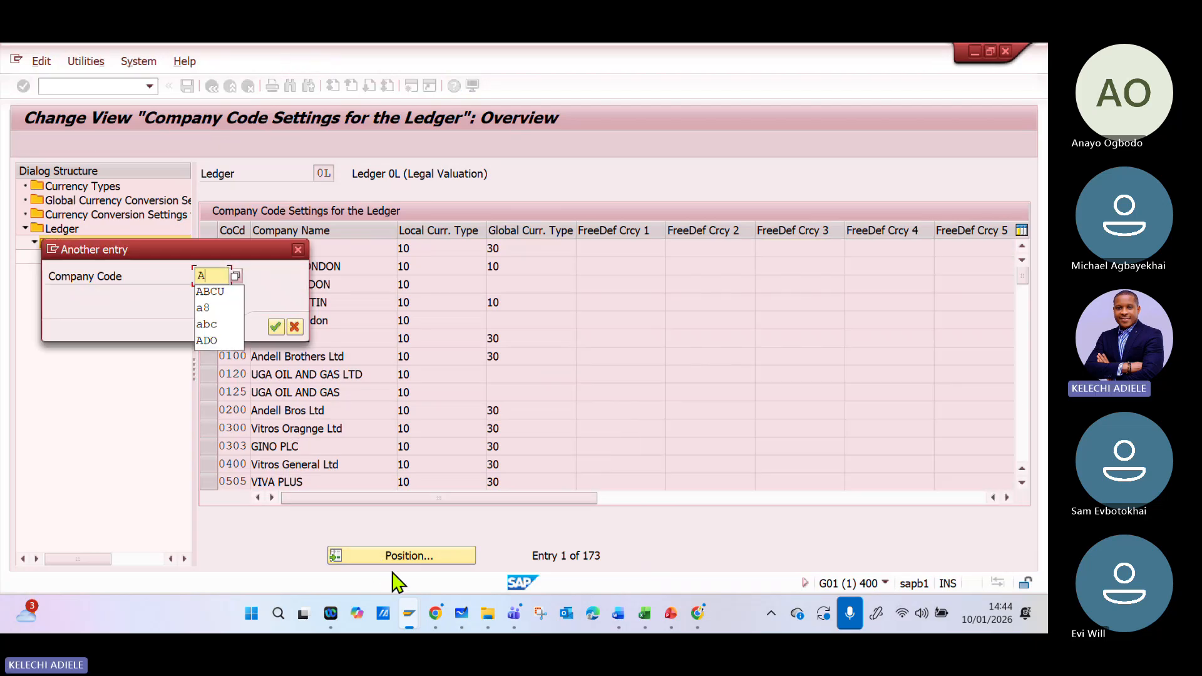
{"action": "type", "text": "BT"}
{"action": "key", "text": "BackSpace"}
{"action": "type", "text": "CU"}
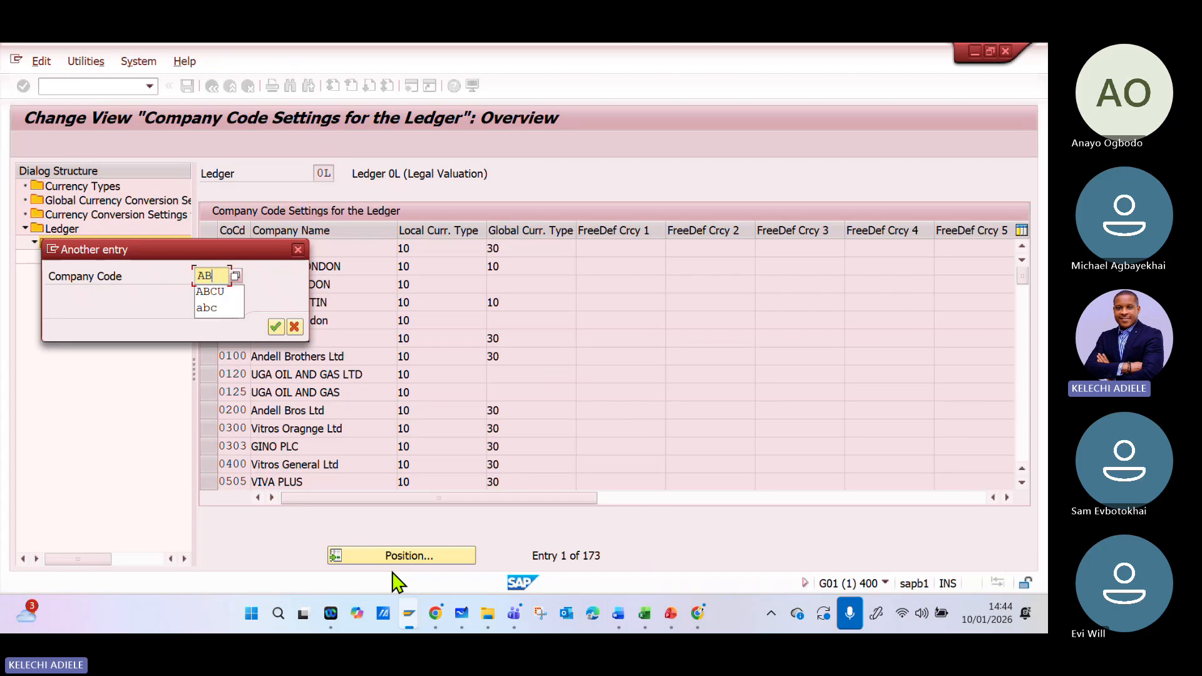
{"action": "left_click", "coordinate": [275, 327]}
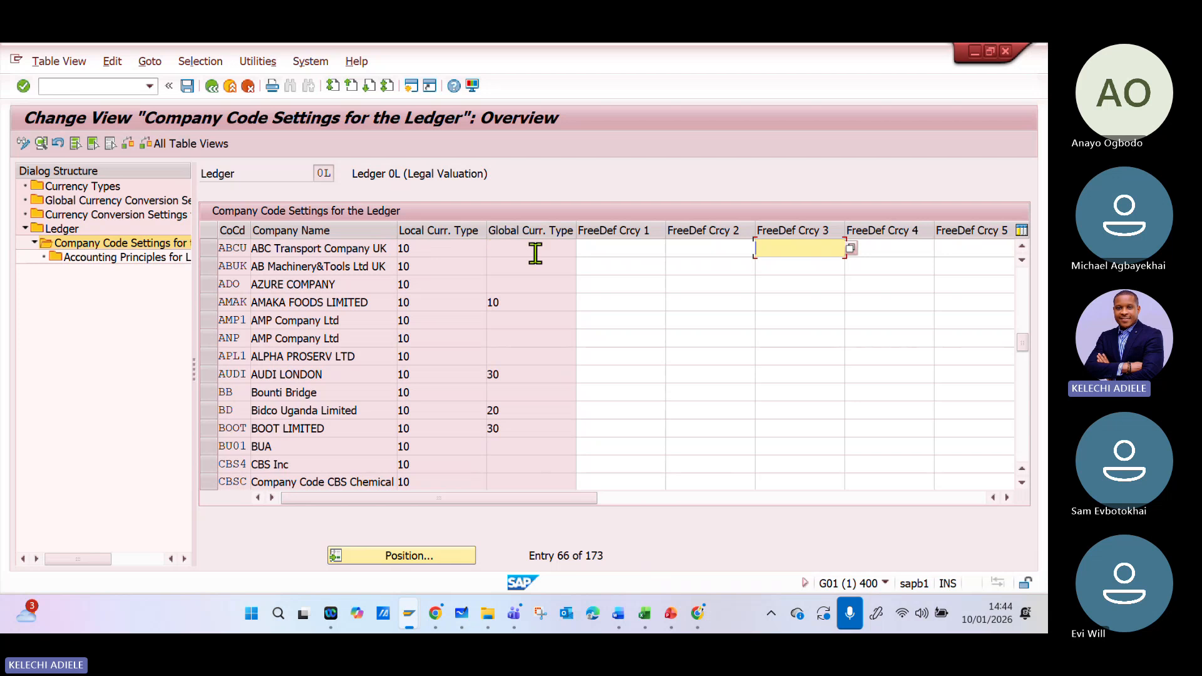
{"action": "double_click", "coordinate": [237, 248]}
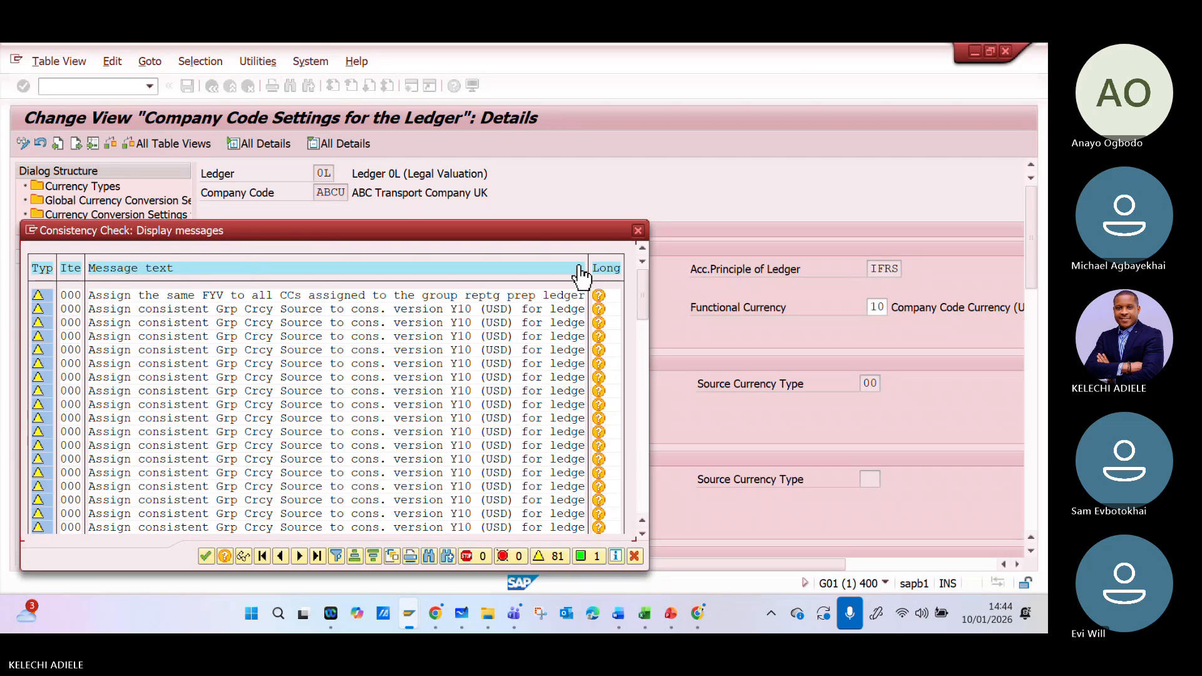
{"action": "left_click", "coordinate": [639, 231]}
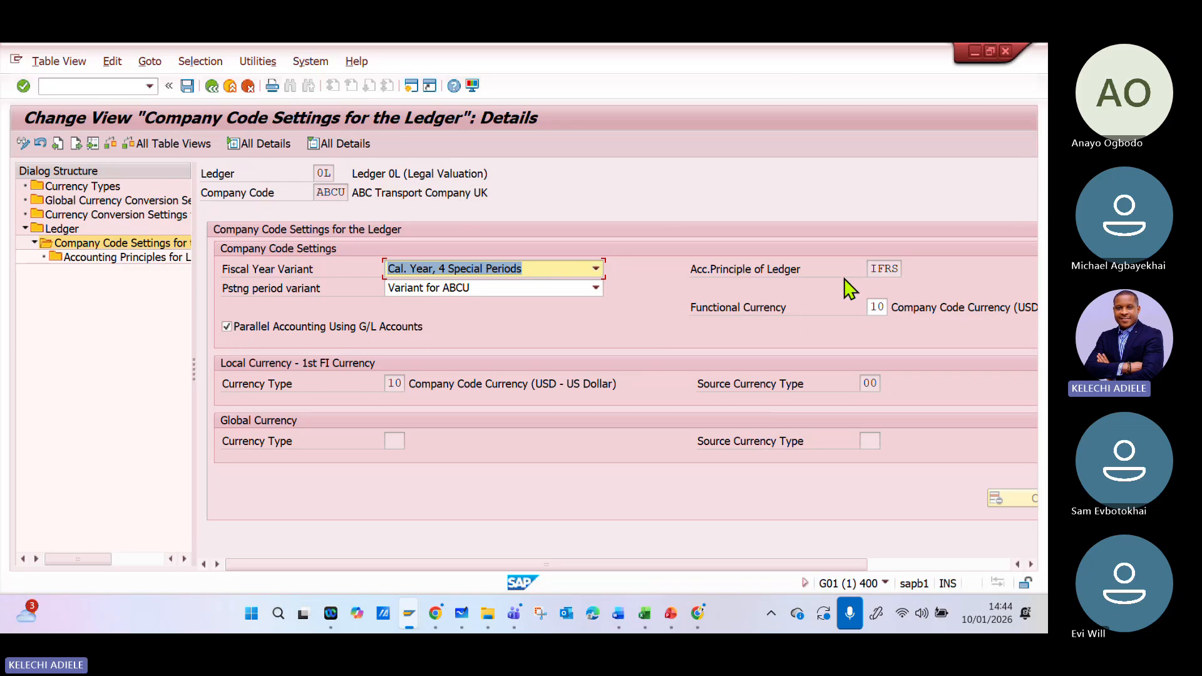
- Examine the accounting principle and currency settings of ABCU in ledger 0L, switching between display and change mode
{"action": "left_click", "coordinate": [877, 269]}
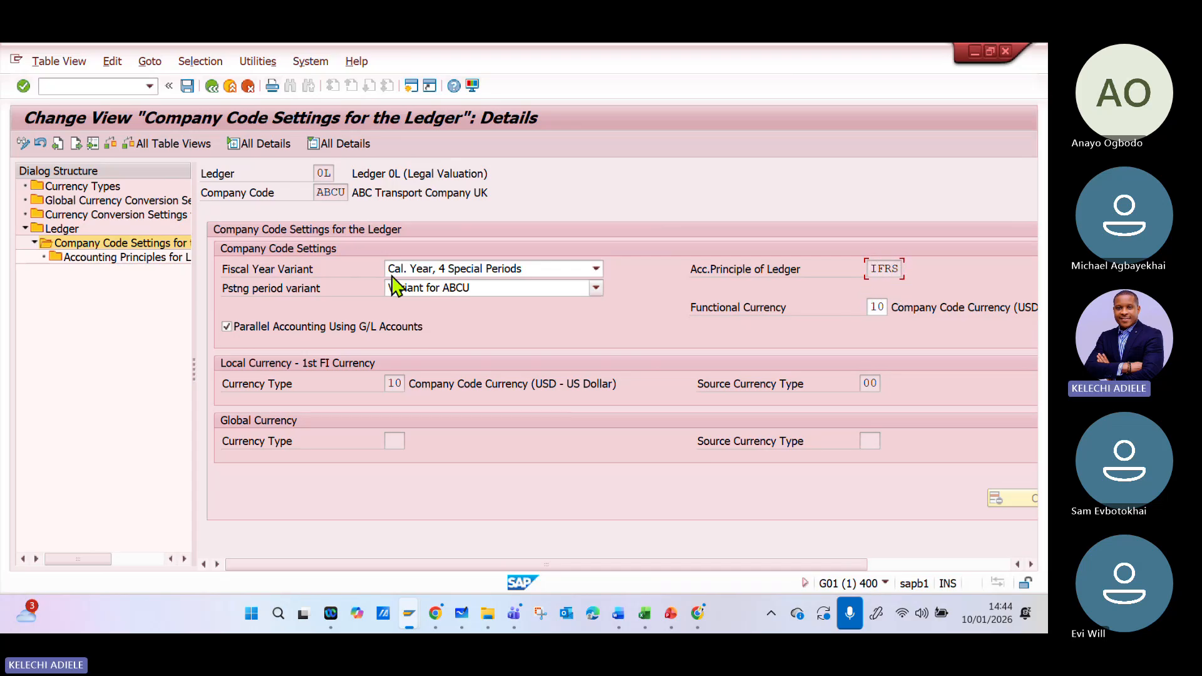
{"action": "left_click", "coordinate": [23, 144]}
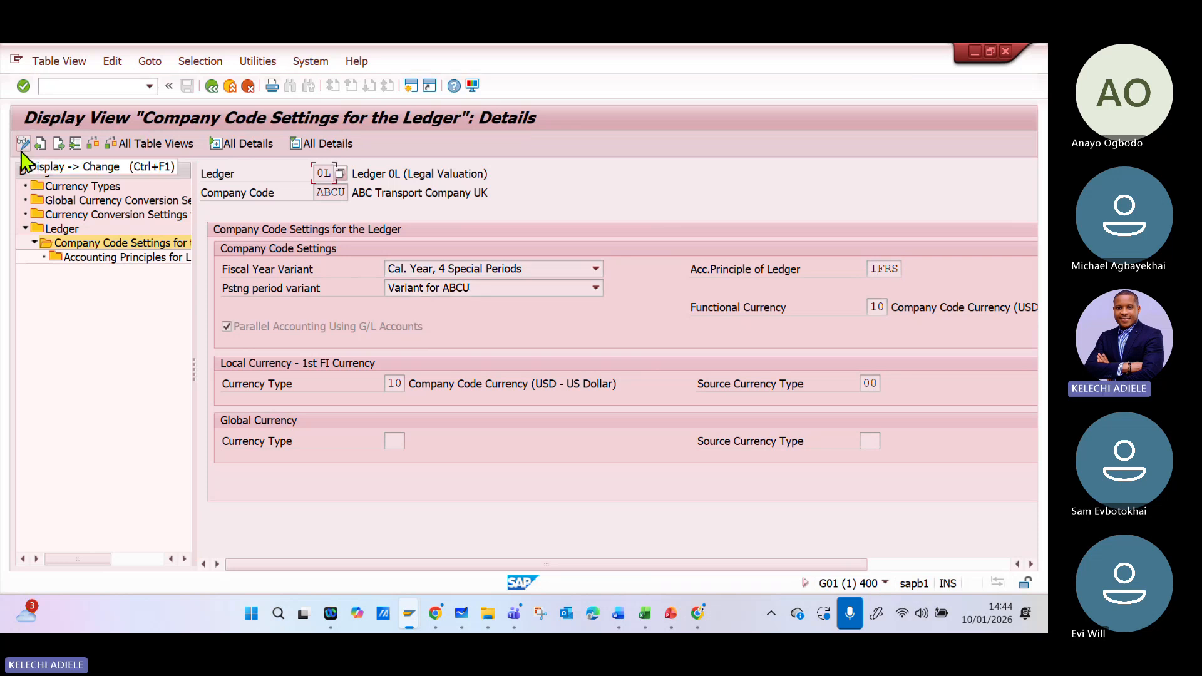
{"action": "left_click", "coordinate": [25, 148]}
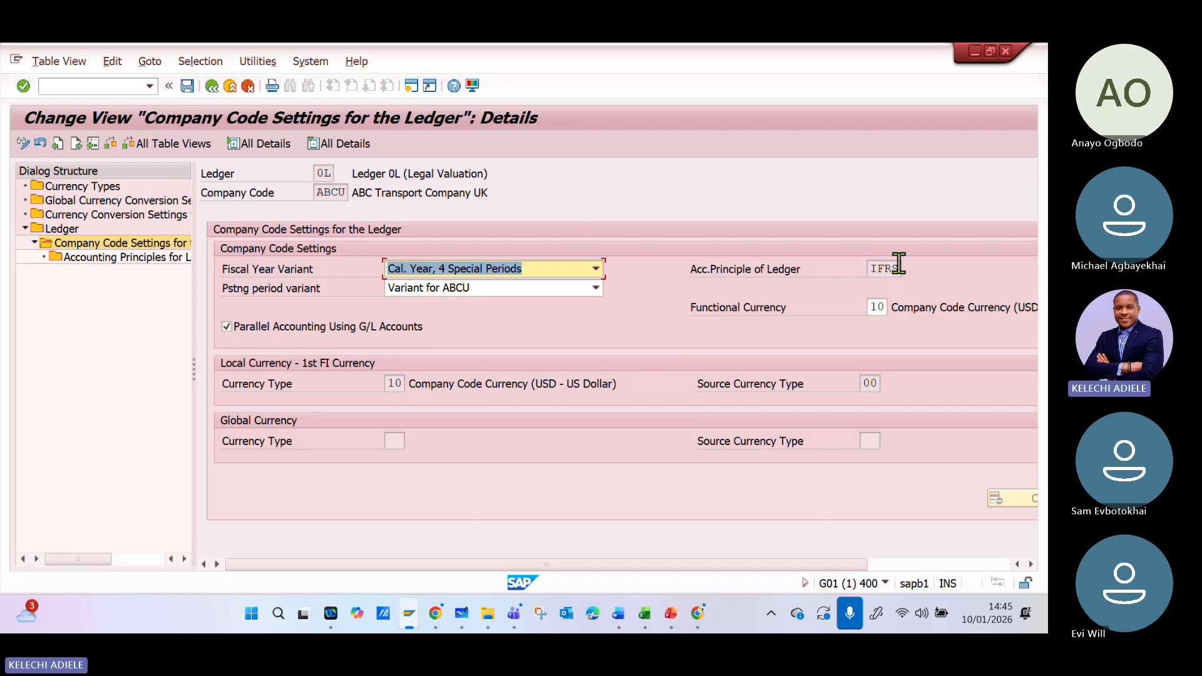
{"action": "left_click_drag", "start_coordinate": [770, 568], "coordinate": [521, 557]}
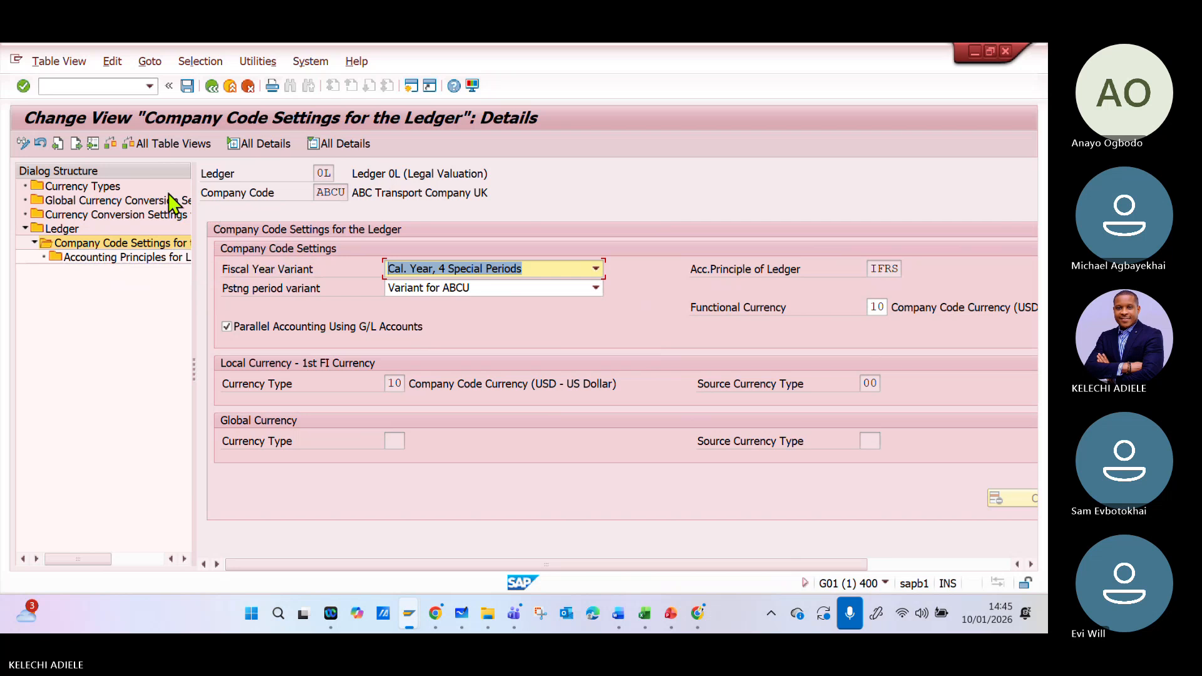
{"action": "left_click", "coordinate": [25, 144]}
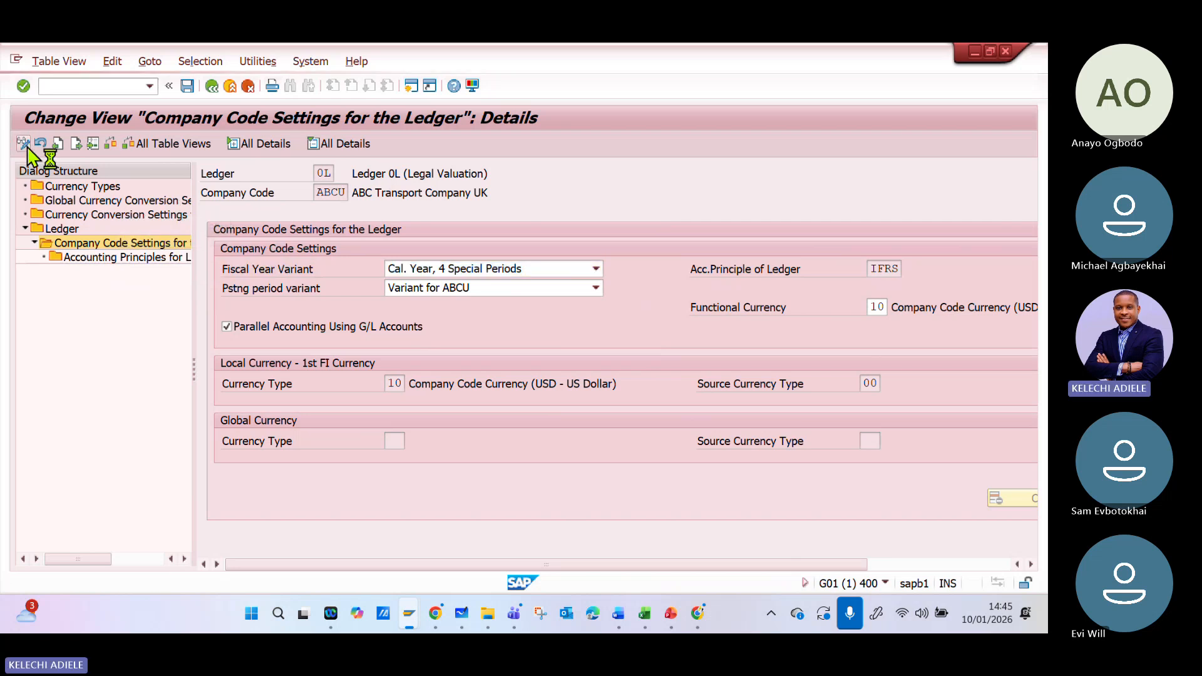
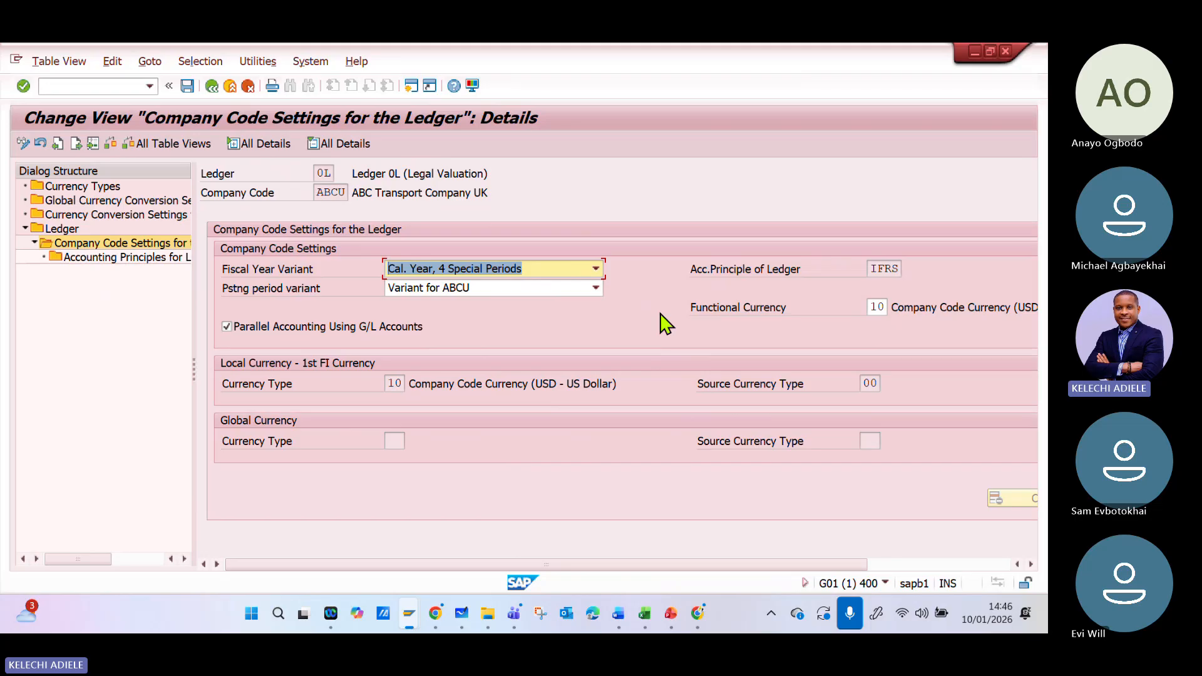
- Switch to Microsoft Whiteboard, draw a vertical divider beside the ledger type notes, and handwrite the heading "Company code" past it
{"action": "left_click", "coordinate": [464, 616]}
{"action": "left_click", "coordinate": [414, 570]}
{"action": "left_click", "coordinate": [438, 408]}
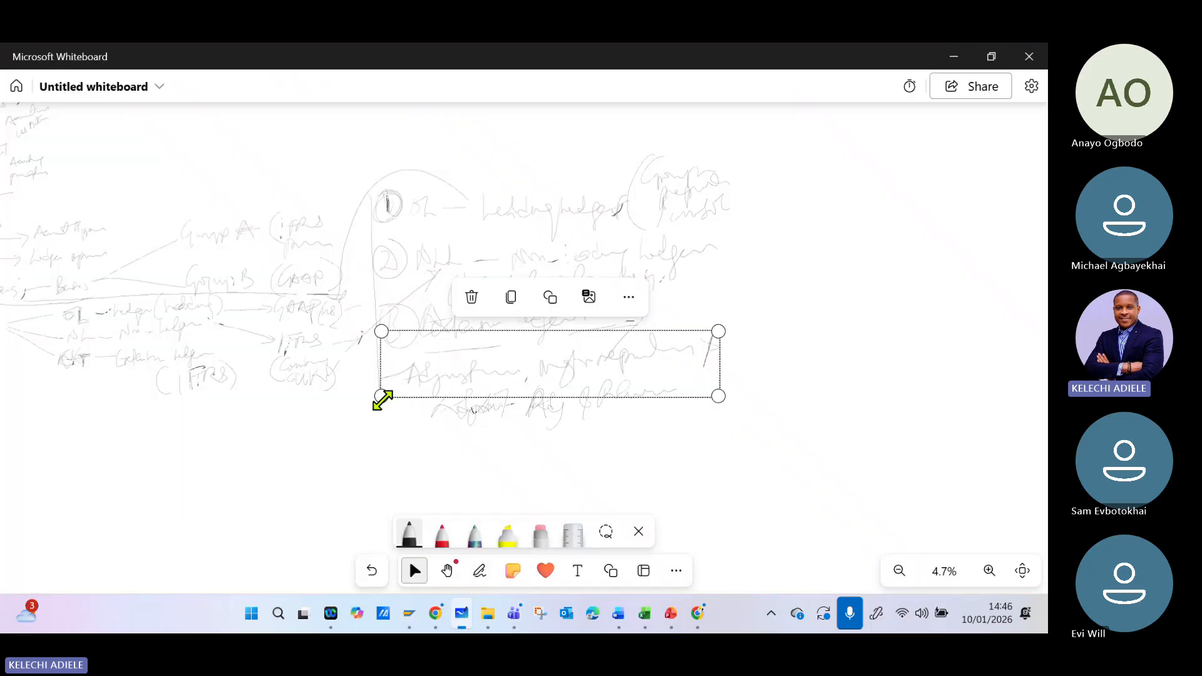
{"action": "left_click", "coordinate": [250, 316]}
{"action": "left_click", "coordinate": [298, 308]}
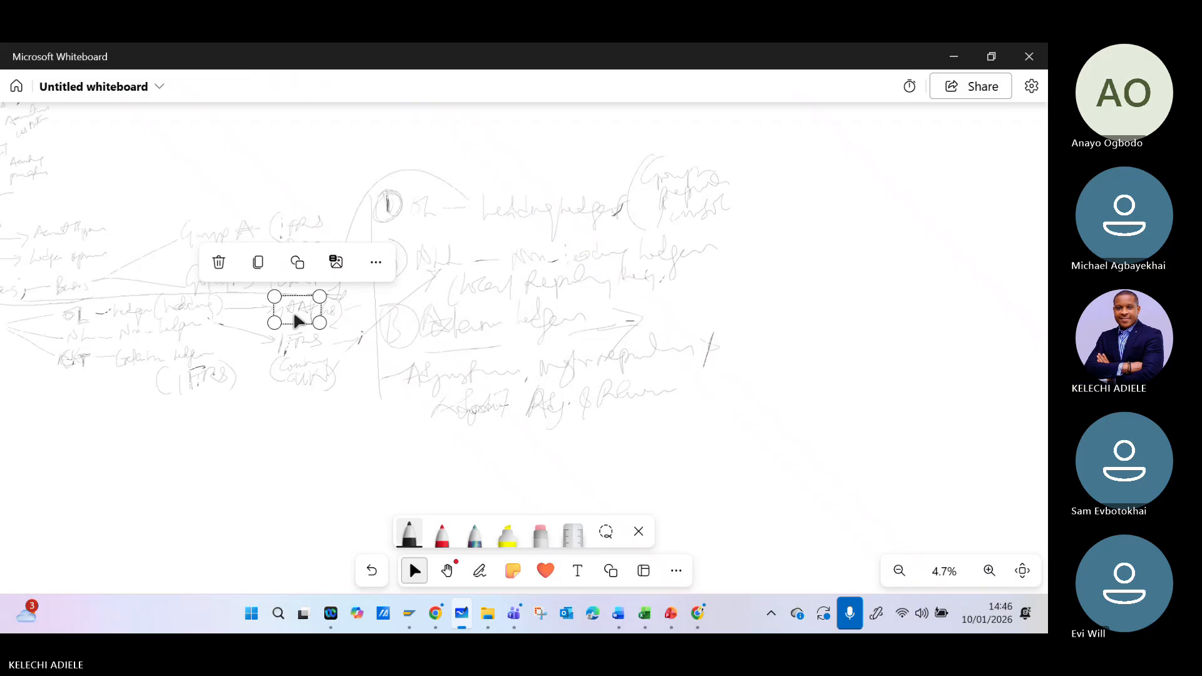
{"action": "left_click", "coordinate": [765, 540]}
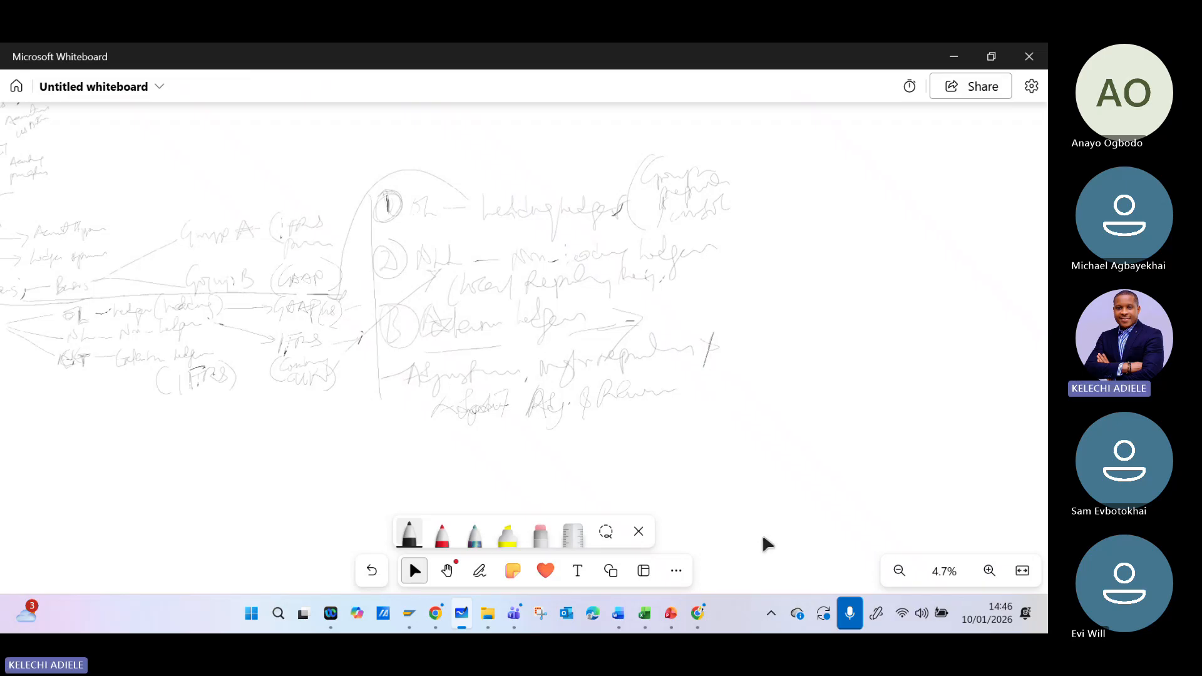
{"action": "left_click", "coordinate": [302, 311]}
{"action": "left_click", "coordinate": [344, 467]}
{"action": "left_click_drag", "start_coordinate": [764, 162], "coordinate": [743, 503]}
{"action": "left_click_drag", "start_coordinate": [794, 189], "coordinate": [801, 224]}
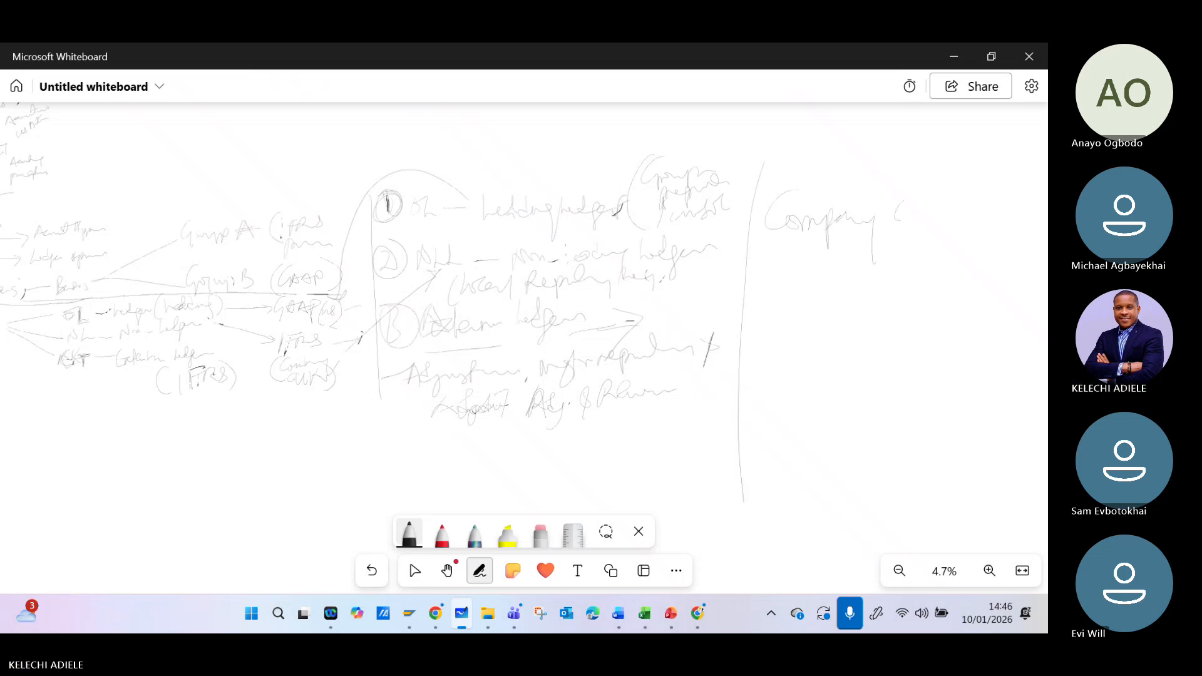
{"action": "left_click_drag", "start_coordinate": [909, 214], "coordinate": [918, 217]}
- Draw an arrow down from "Company code" to a handwritten "IFRS" and write "(0L)" beneath it
{"action": "left_click_drag", "start_coordinate": [840, 239], "coordinate": [842, 313]}
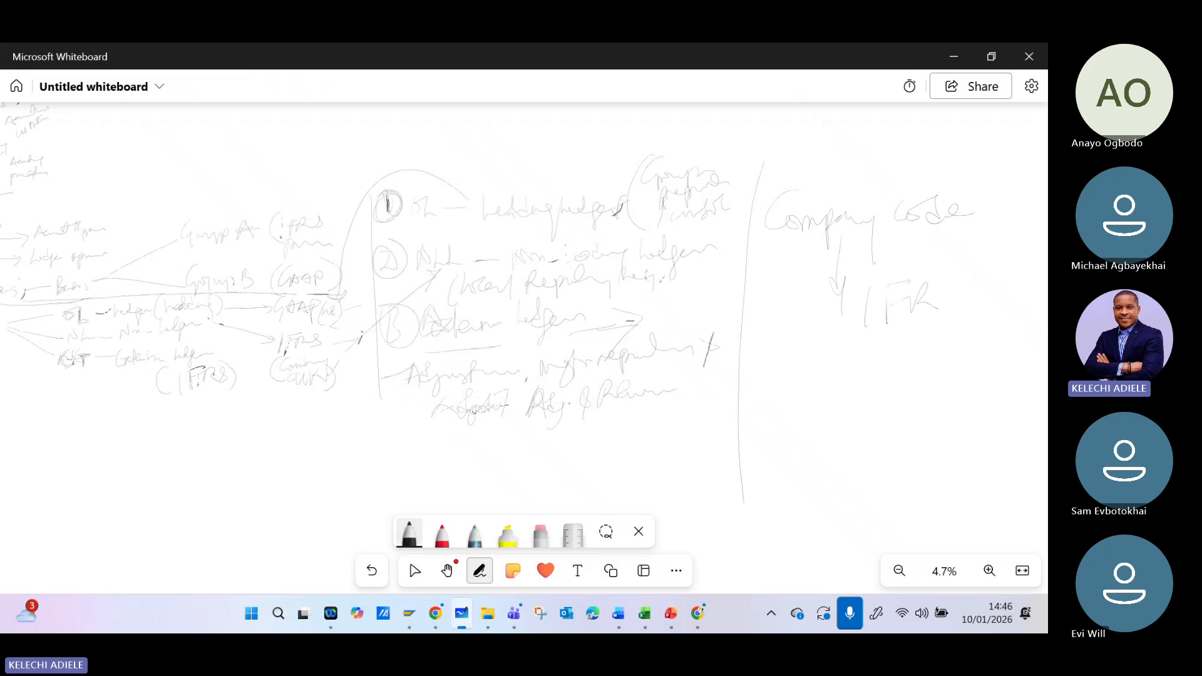
{"action": "left_click_drag", "start_coordinate": [970, 281], "coordinate": [954, 306]}
{"action": "left_click_drag", "start_coordinate": [871, 351], "coordinate": [874, 375]}
{"action": "left_click_drag", "start_coordinate": [885, 361], "coordinate": [900, 352]}
{"action": "left_click_drag", "start_coordinate": [971, 335], "coordinate": [958, 375]}
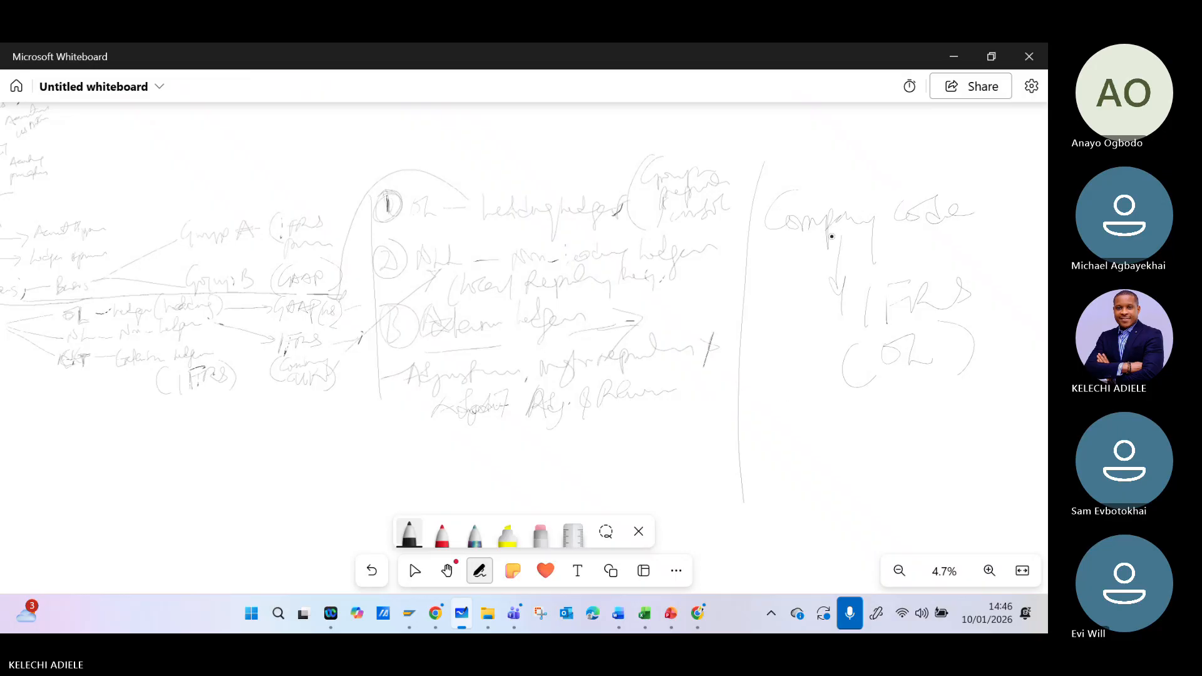
- Draw a second line from "Company code" to a handwritten "GAAP" and add "(NLL)" next to it
{"action": "left_click_drag", "start_coordinate": [831, 237], "coordinate": [780, 397]}
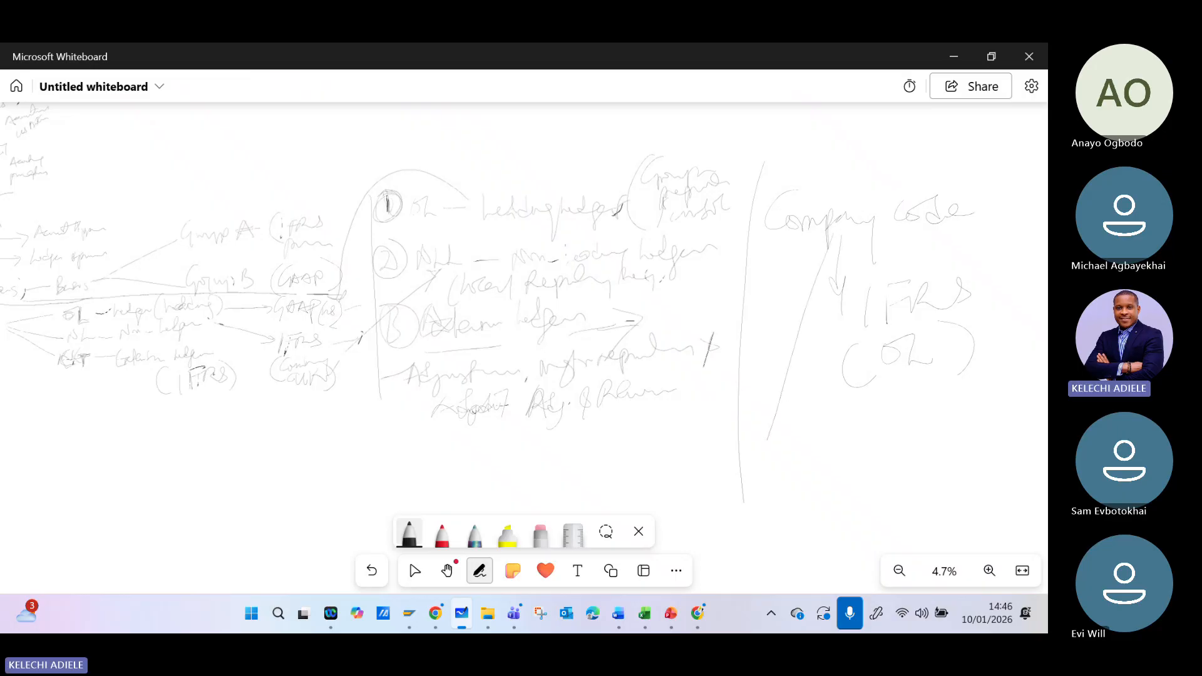
{"action": "left_click_drag", "start_coordinate": [803, 461], "coordinate": [794, 469]}
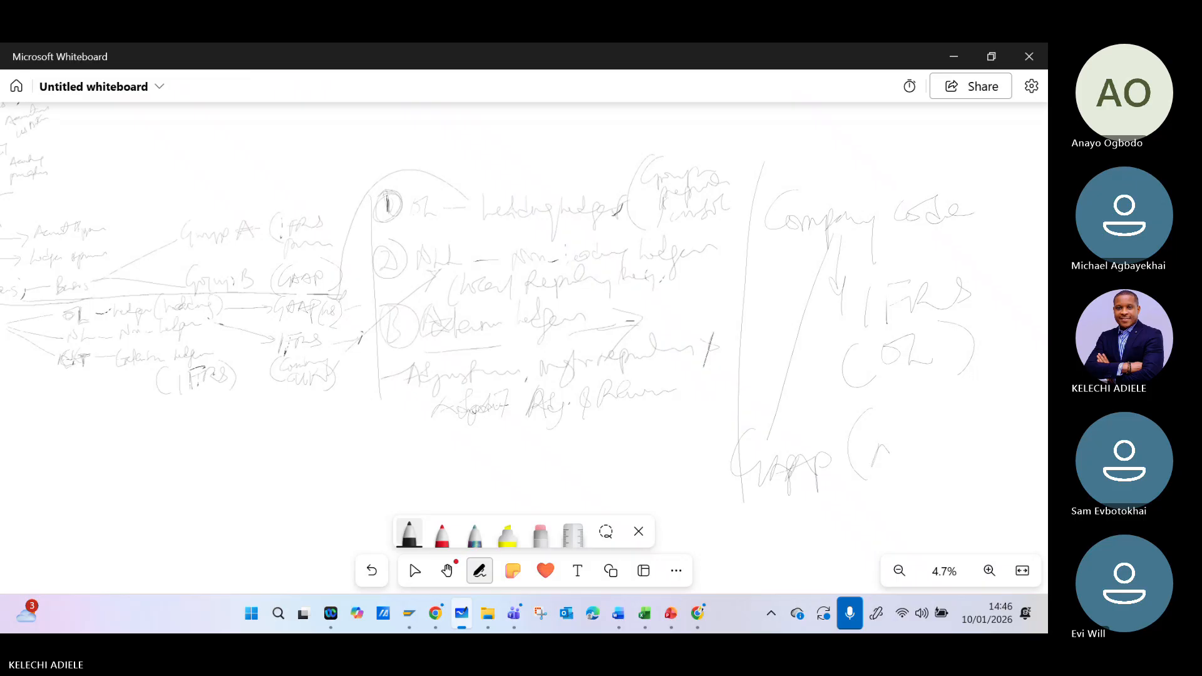
{"action": "left_click_drag", "start_coordinate": [889, 447], "coordinate": [900, 459]}
{"action": "left_click_drag", "start_coordinate": [908, 436], "coordinate": [907, 442]}
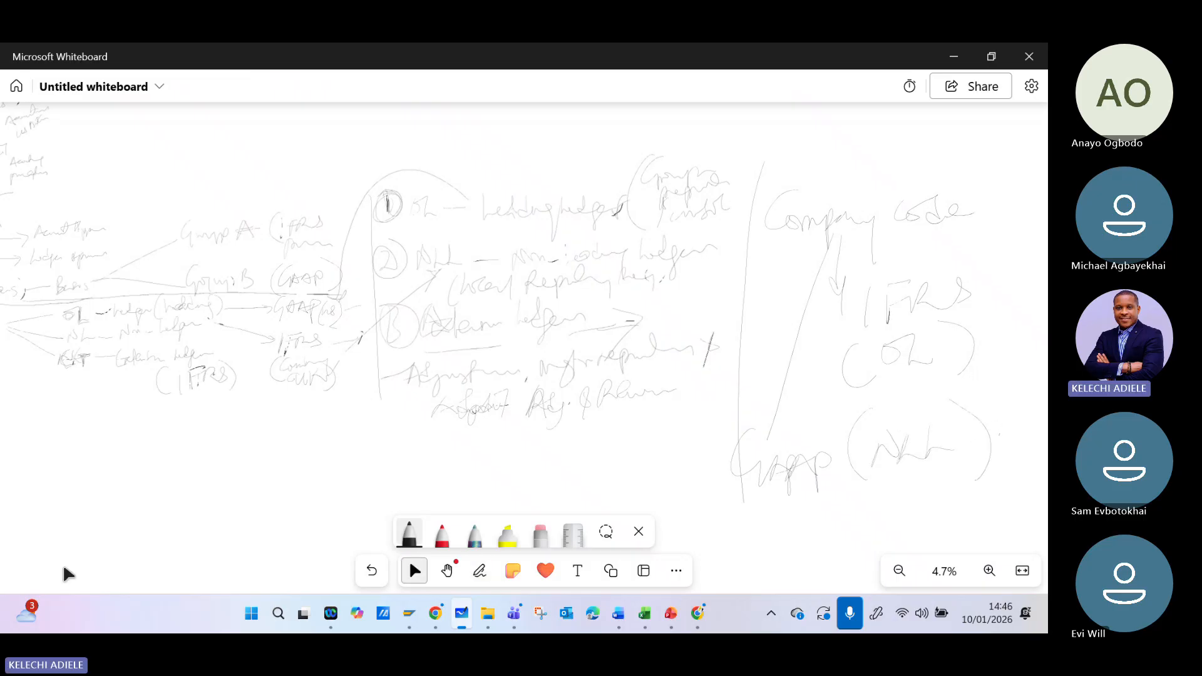
- Switch back to SAP, leave the ABCU details and ledger 0L company code settings for the Ledger overview, dismissing the consistency check messages
{"action": "left_click", "coordinate": [949, 61]}
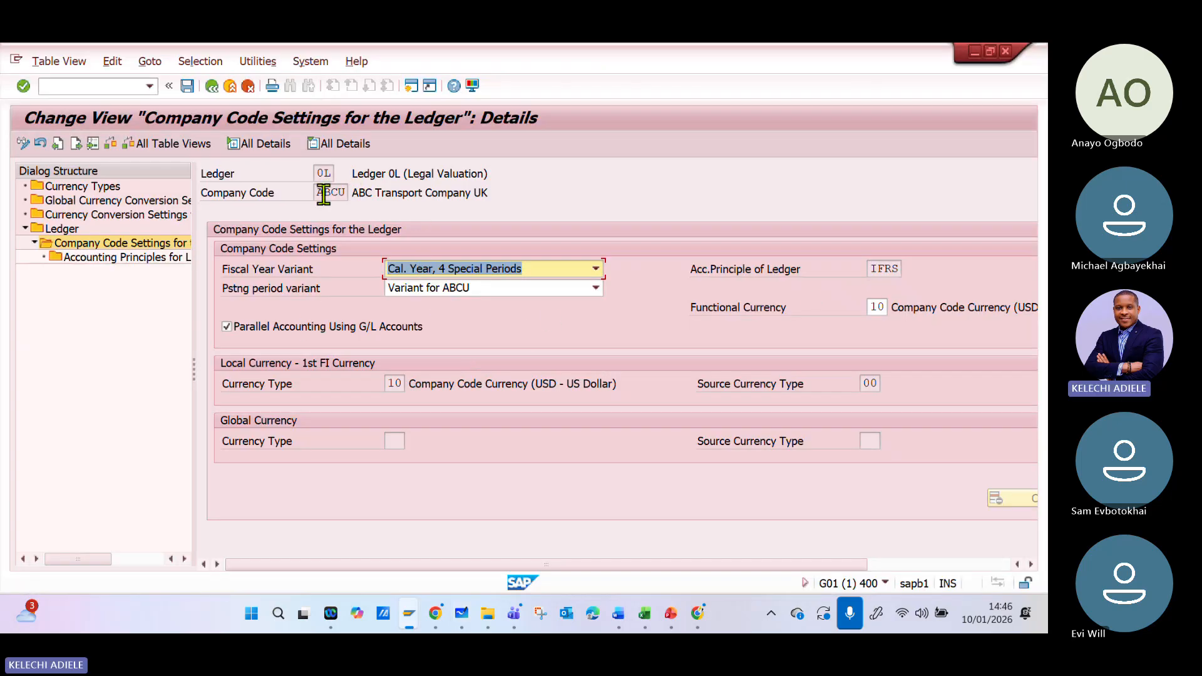
{"action": "left_click", "coordinate": [213, 87]}
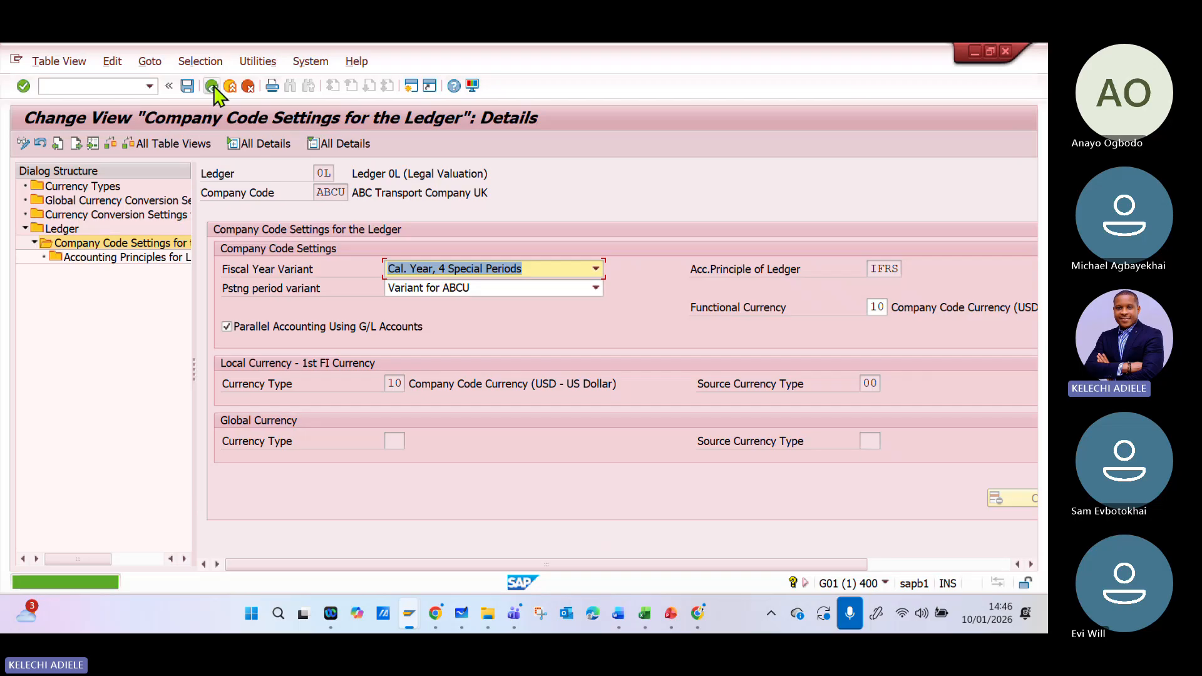
{"action": "left_click", "coordinate": [213, 88]}
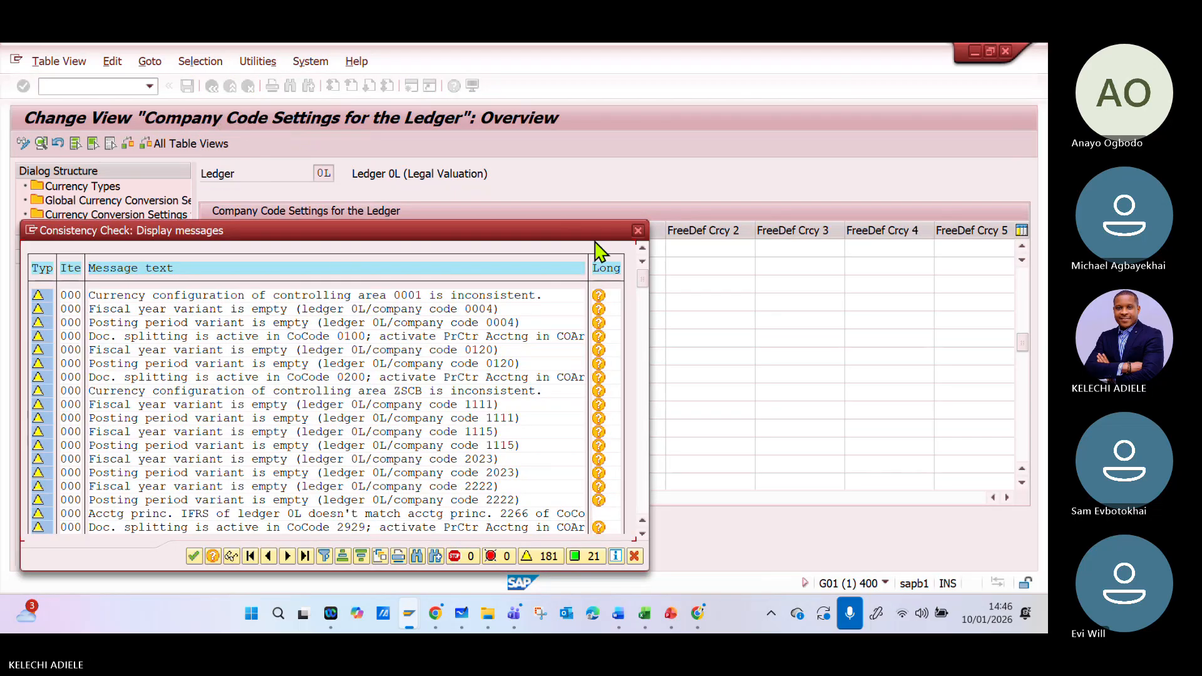
{"action": "left_click", "coordinate": [645, 236]}
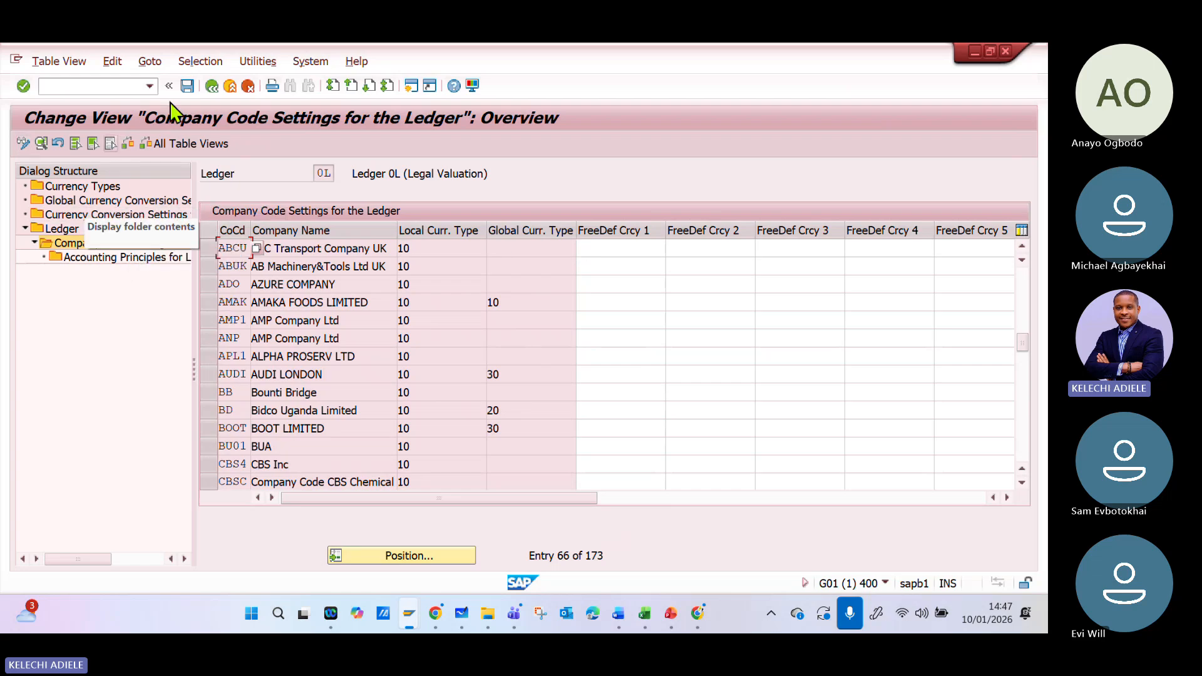
{"action": "left_click", "coordinate": [211, 86]}
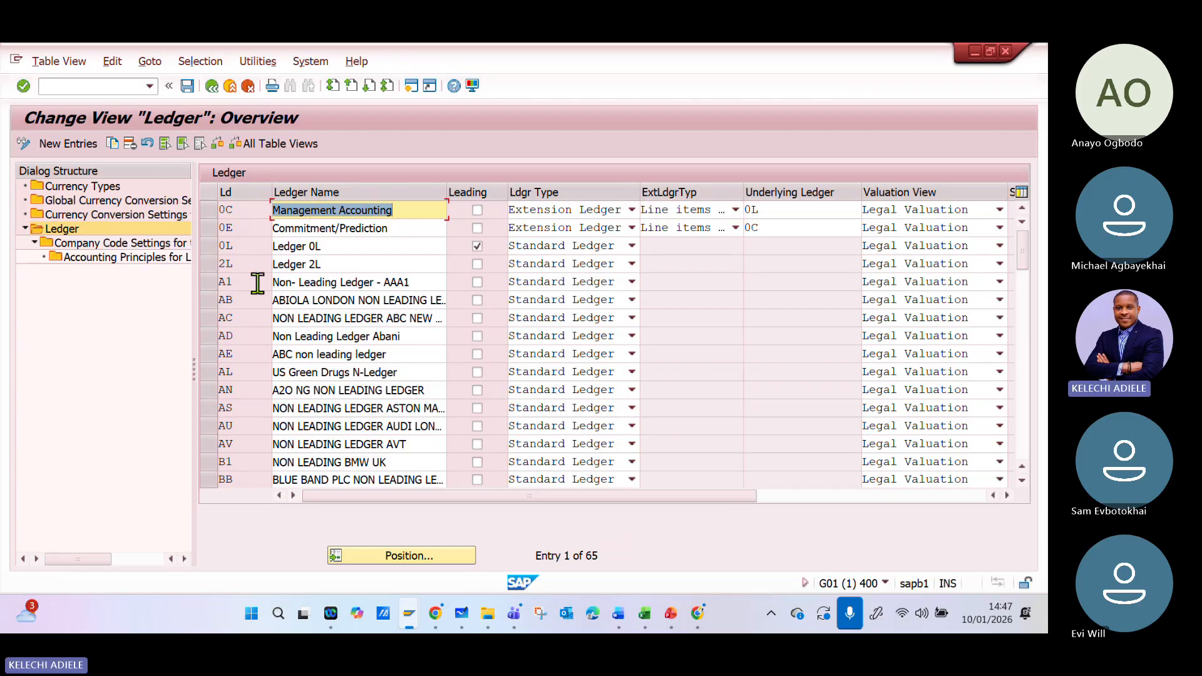
- Position the ledger list at entry A*
{"action": "left_click", "coordinate": [367, 556]}
{"action": "type", "text": "A"}
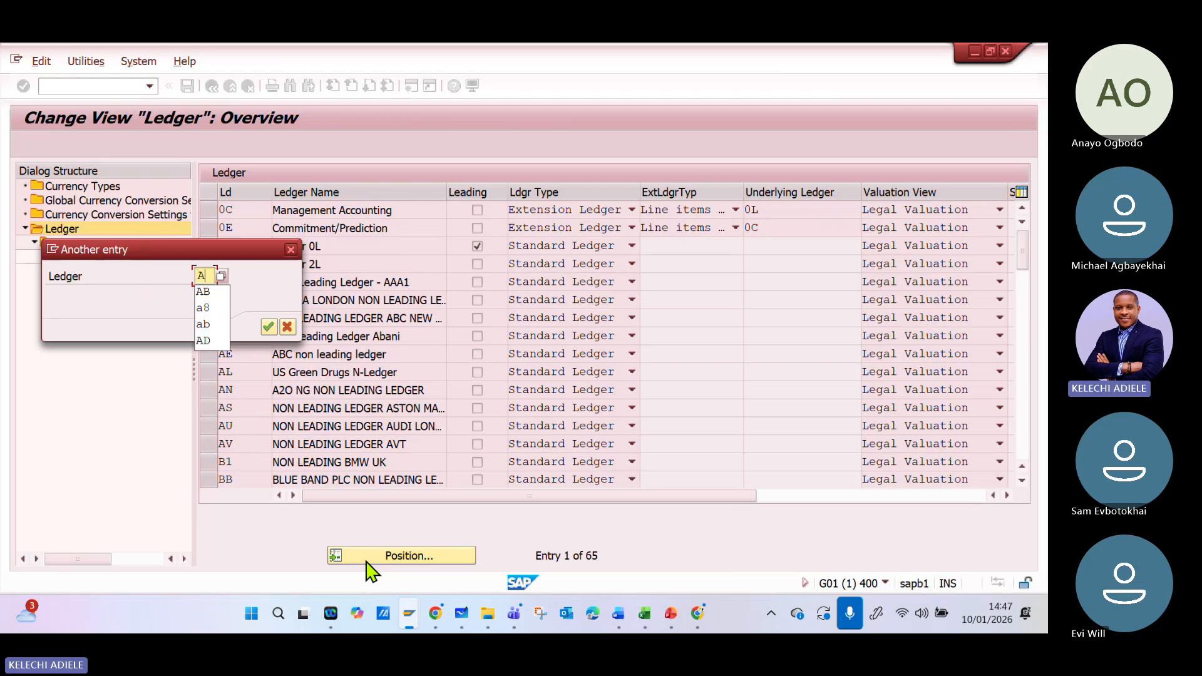
{"action": "type", "text": "*"}
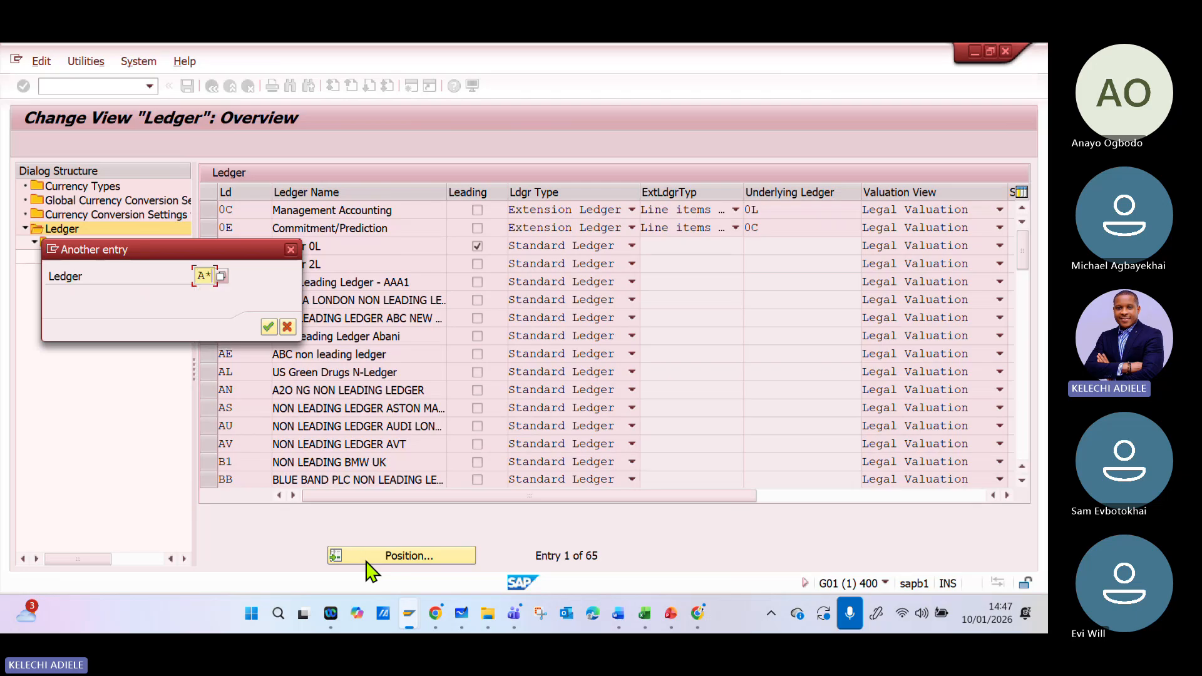
{"action": "key", "text": "Return"}
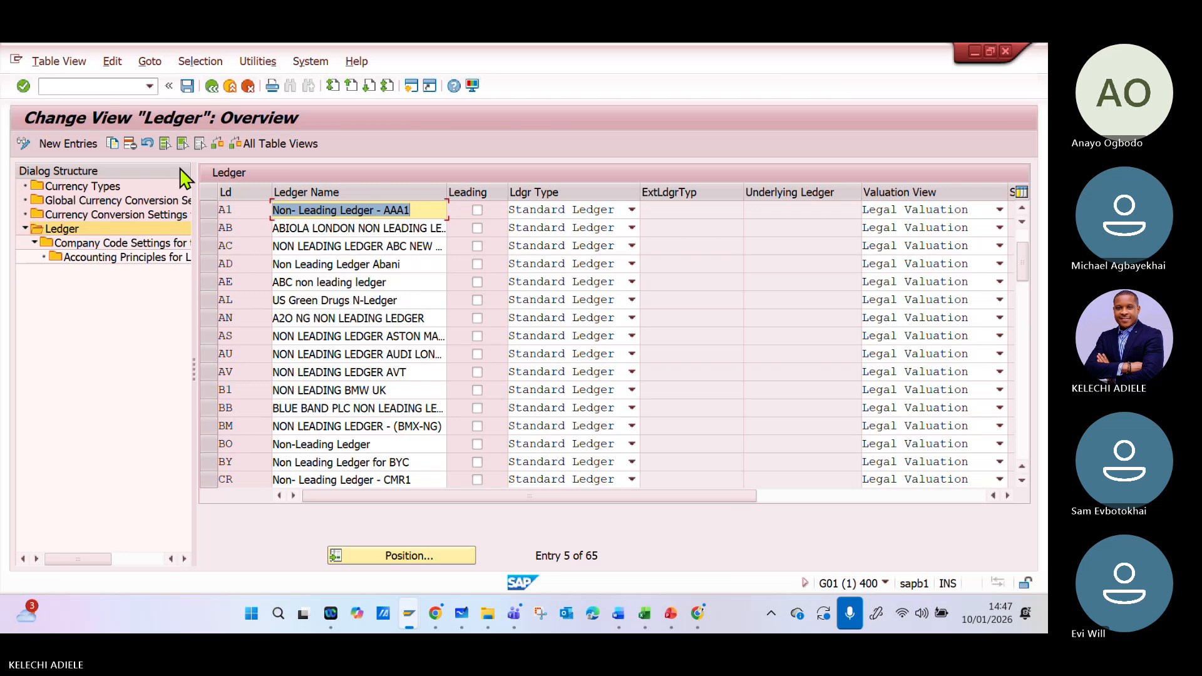
- Start a copy of ledger A1 with the ledger ID A* and the name "Non- Leading Ledger - ABCU"
{"action": "left_click", "coordinate": [211, 214]}
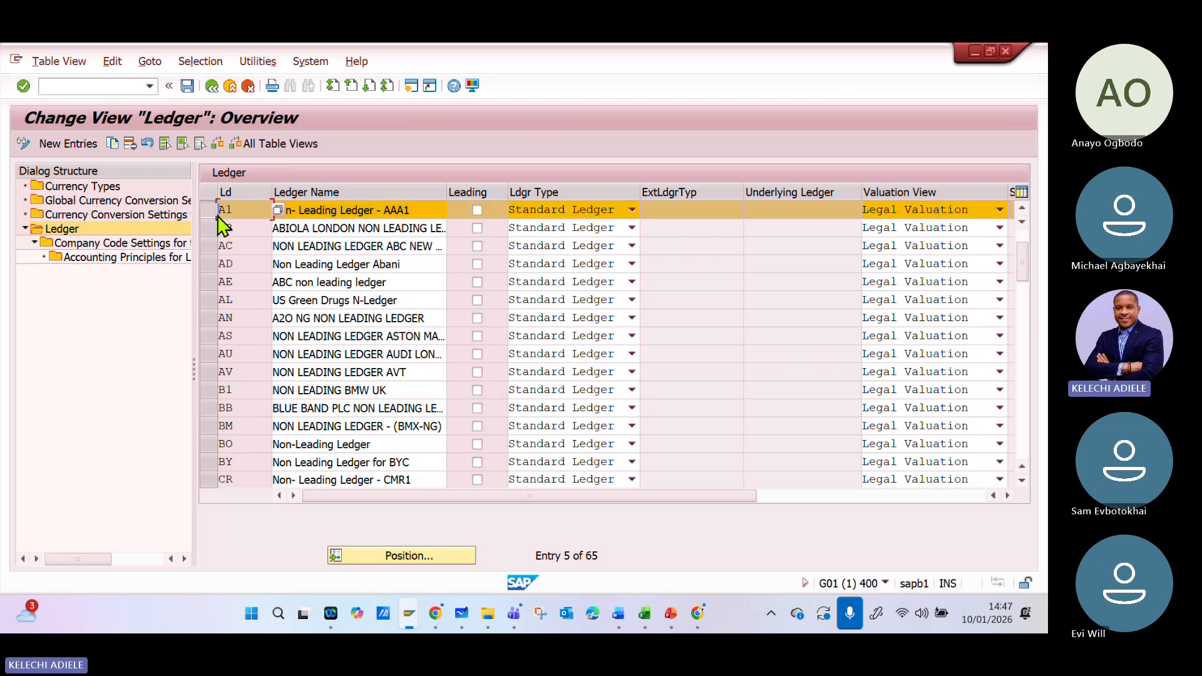
{"action": "left_click", "coordinate": [111, 144]}
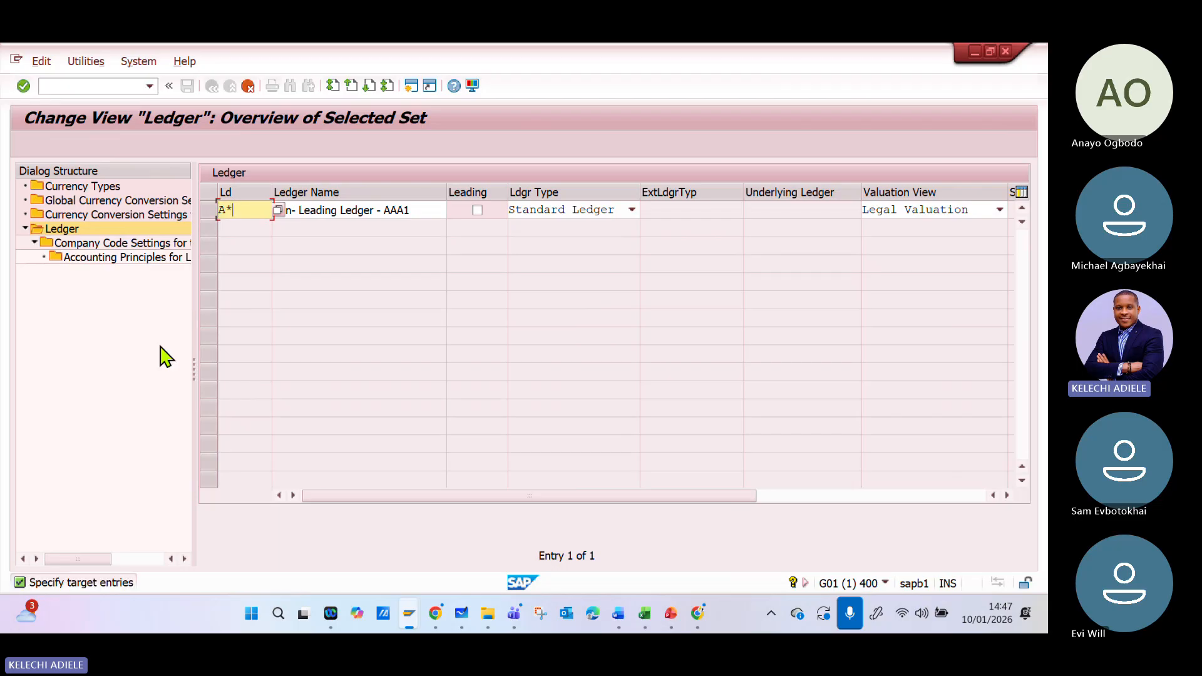
{"action": "key", "text": "Tab"}
{"action": "left_click", "coordinate": [426, 210]}
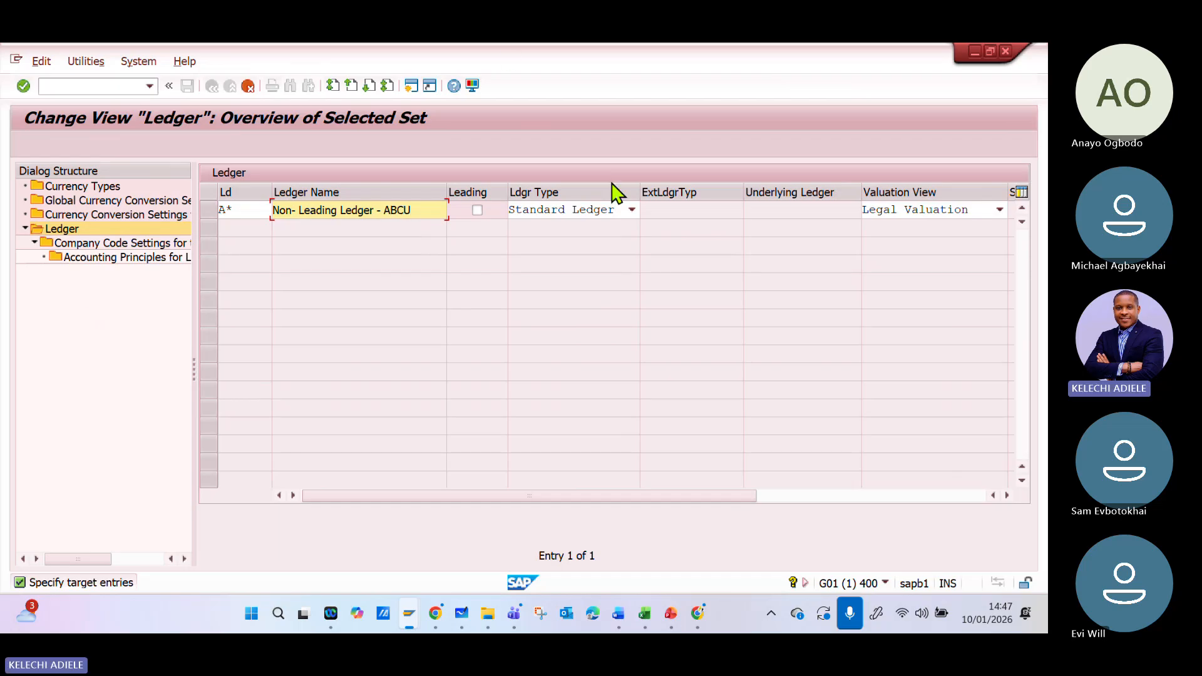
- Check the ledger type and valuation view choices for ledger A*, keeping Standard Ledger and Legal Valuation
{"action": "left_click", "coordinate": [632, 212]}
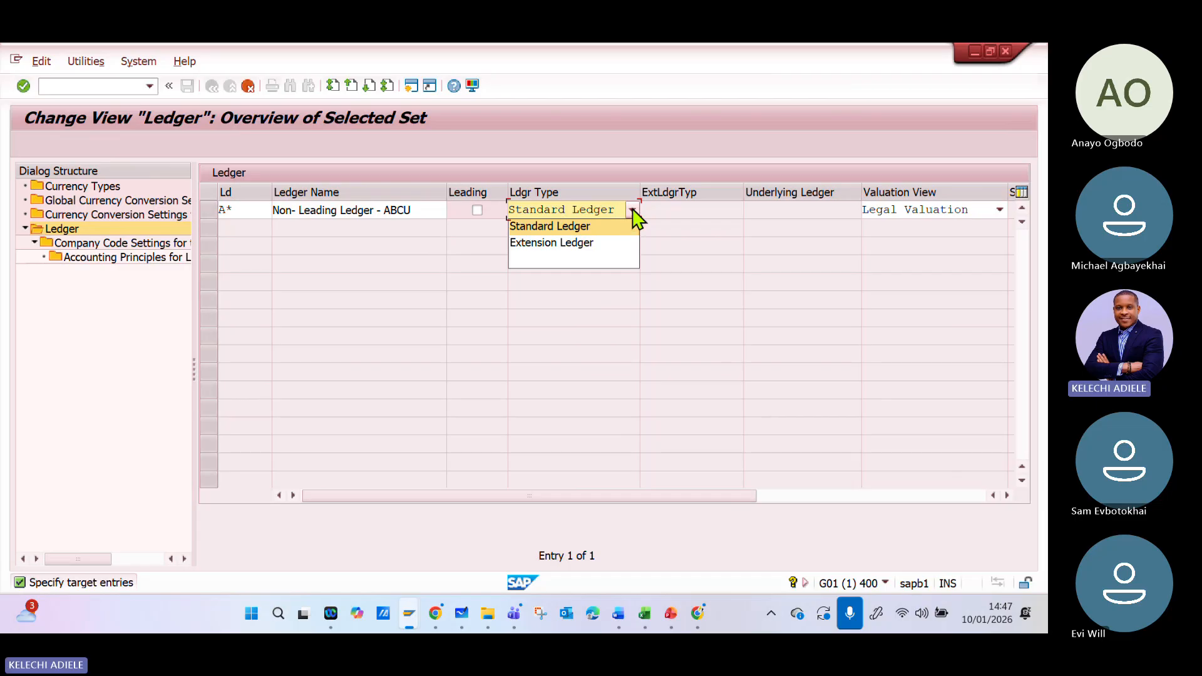
{"action": "left_click", "coordinate": [637, 214]}
{"action": "mouse_move", "coordinate": [682, 498]}
{"action": "left_mouse_down"}
{"action": "mouse_move", "coordinate": [859, 510]}
{"action": "mouse_move", "coordinate": [687, 510]}
{"action": "left_mouse_up"}
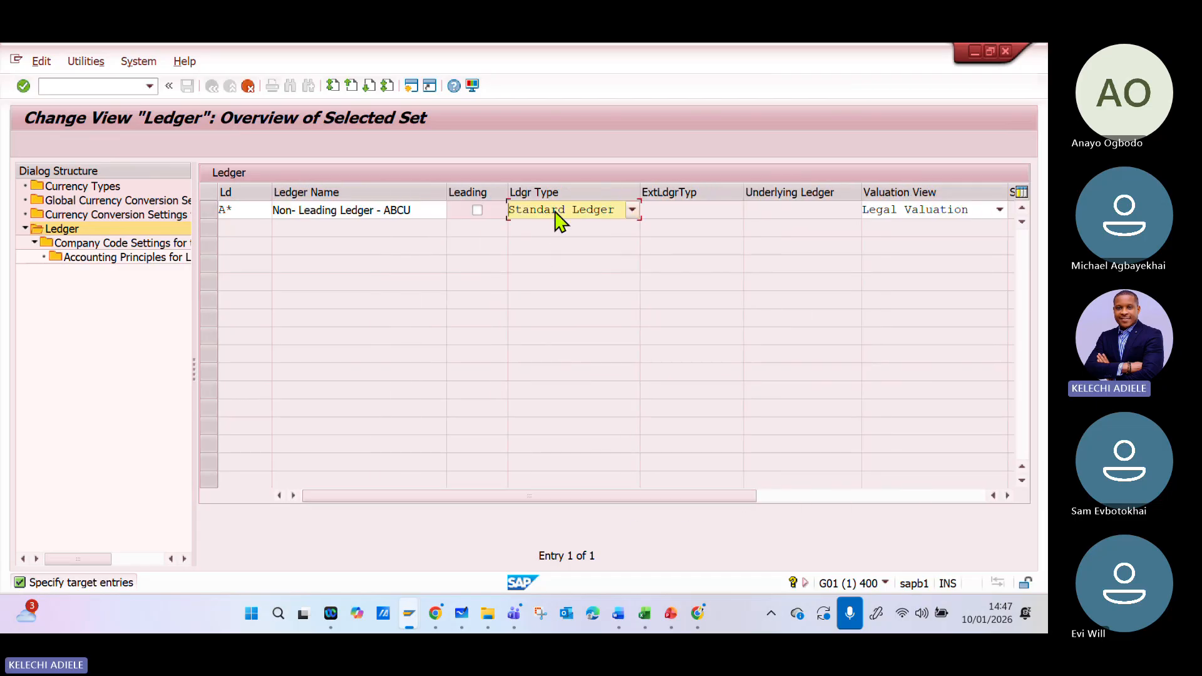
{"action": "left_click_drag", "start_coordinate": [607, 507], "coordinate": [674, 489]}
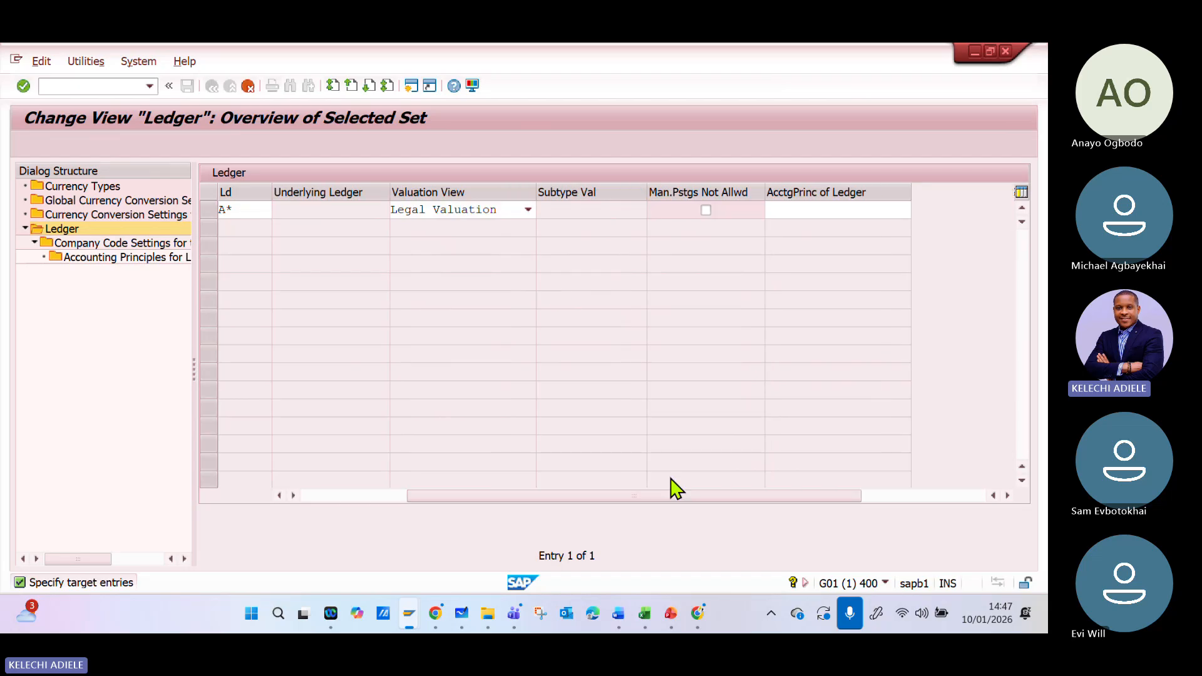
{"action": "left_click", "coordinate": [529, 211]}
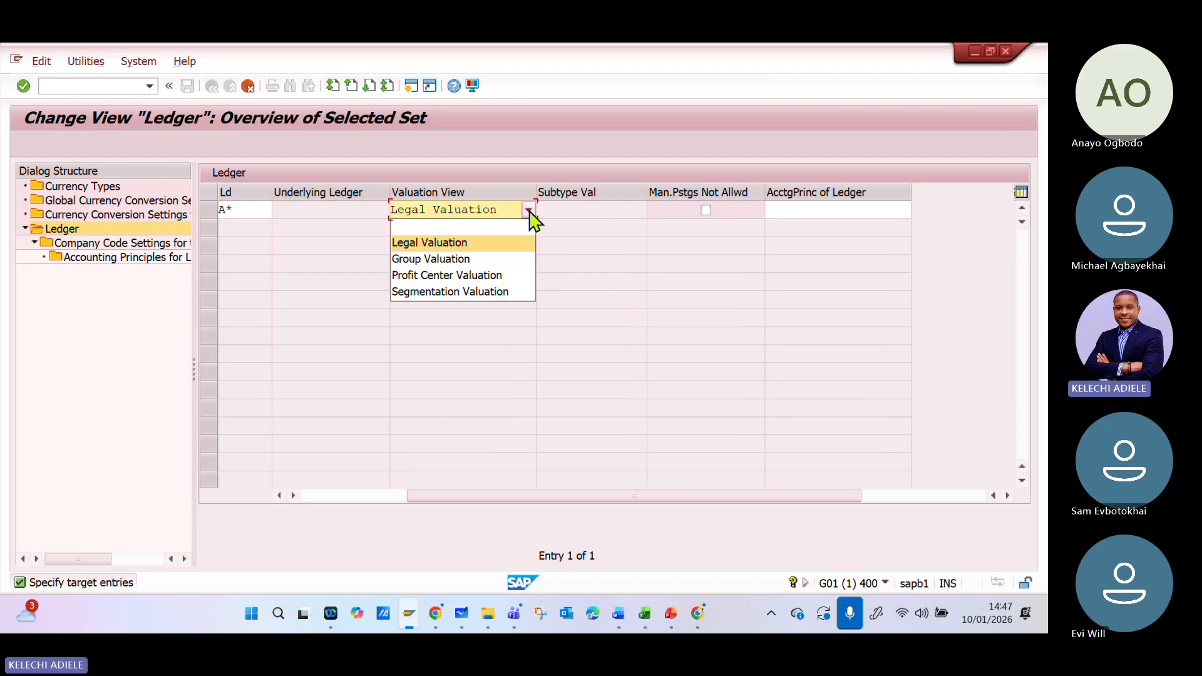
{"action": "left_click", "coordinate": [528, 213]}
- Assign accounting principle G**P, the group's US GAAP entry, to ledger A*
{"action": "left_click", "coordinate": [782, 207]}
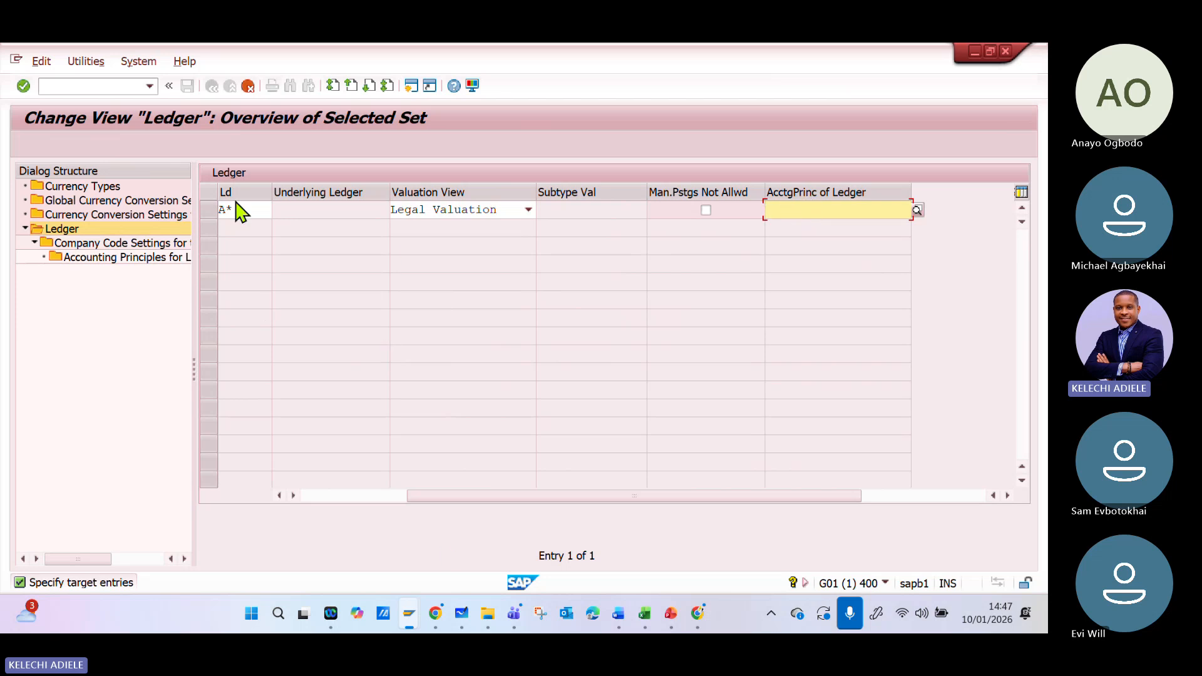
{"action": "left_click", "coordinate": [916, 212]}
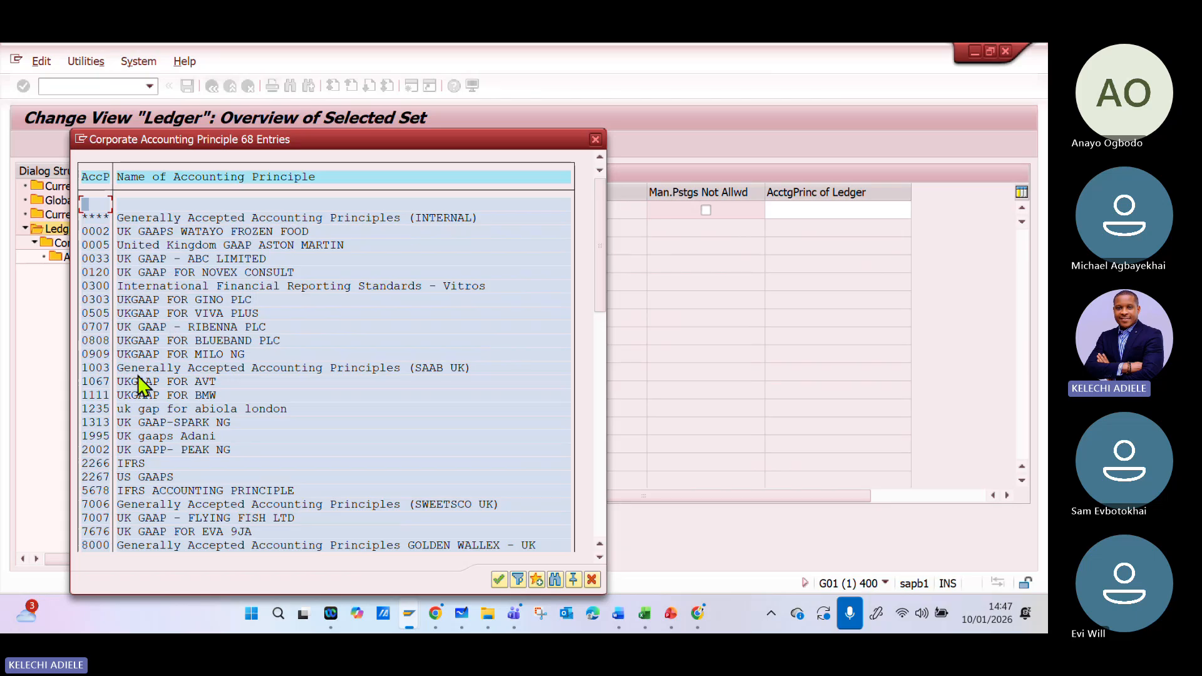
{"action": "scroll", "coordinate": [201, 363], "scroll_direction": "down", "scroll_amount": 2}
{"action": "scroll", "coordinate": [209, 383], "scroll_direction": "down", "scroll_amount": 3}
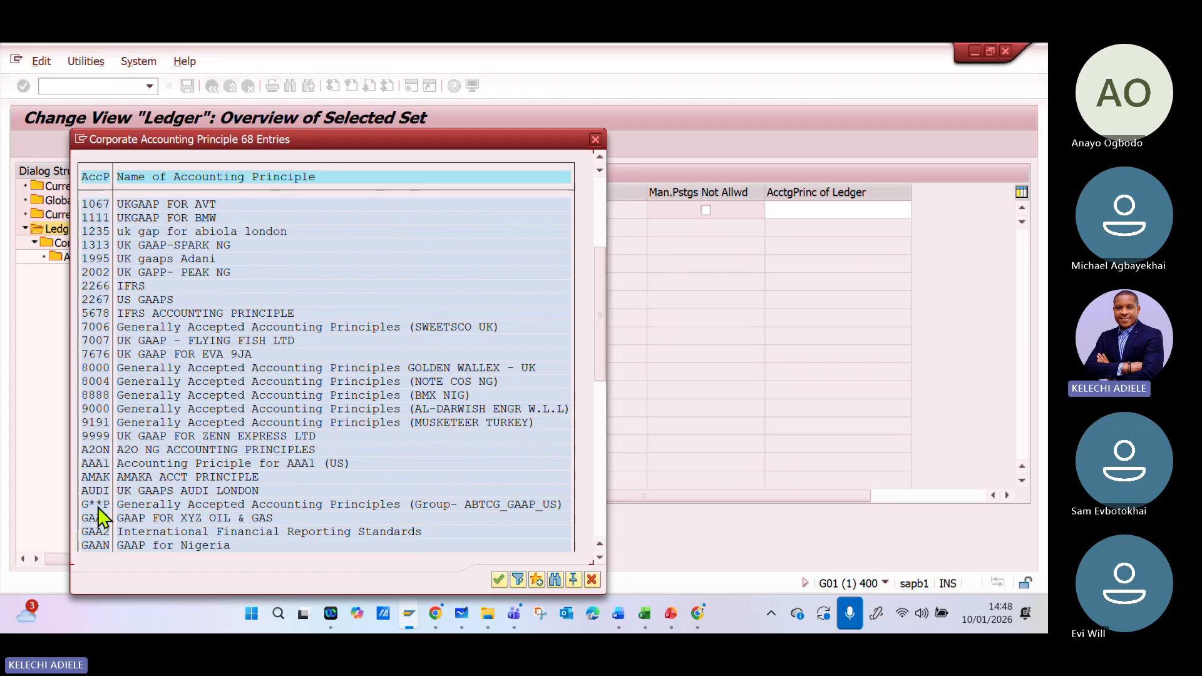
{"action": "double_click", "coordinate": [173, 504]}
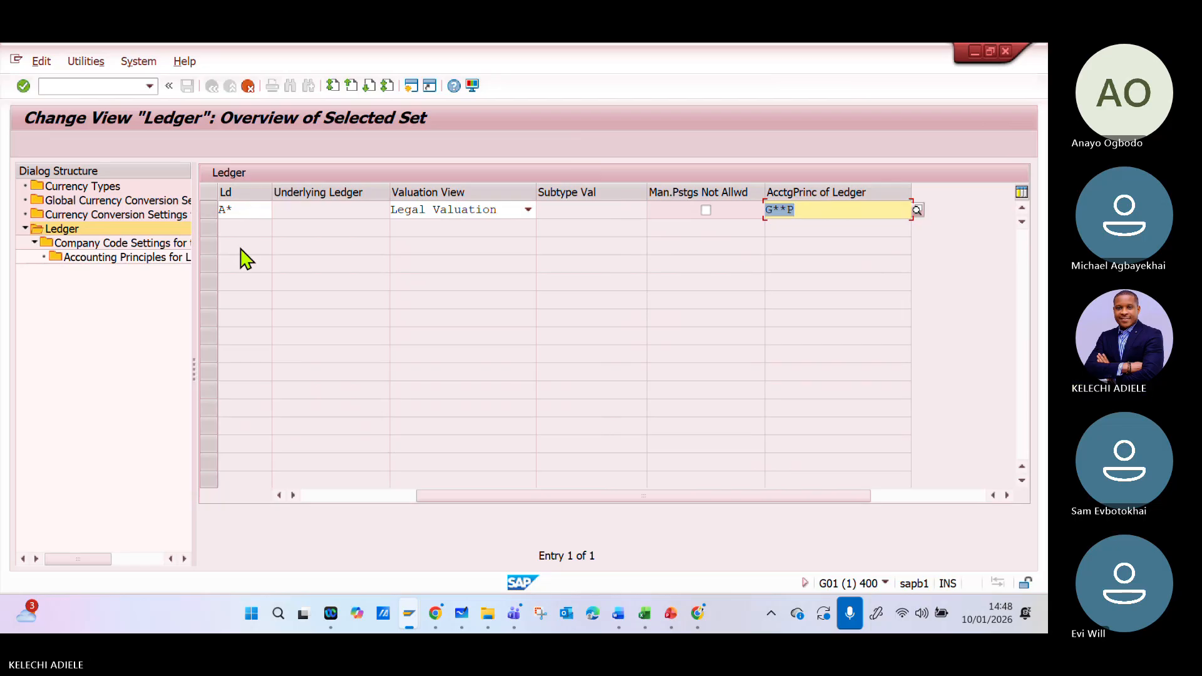
- Confirm the copy of ledger A* with all dependent entries and dismiss the information and consistency check messages
{"action": "key", "text": "Return"}
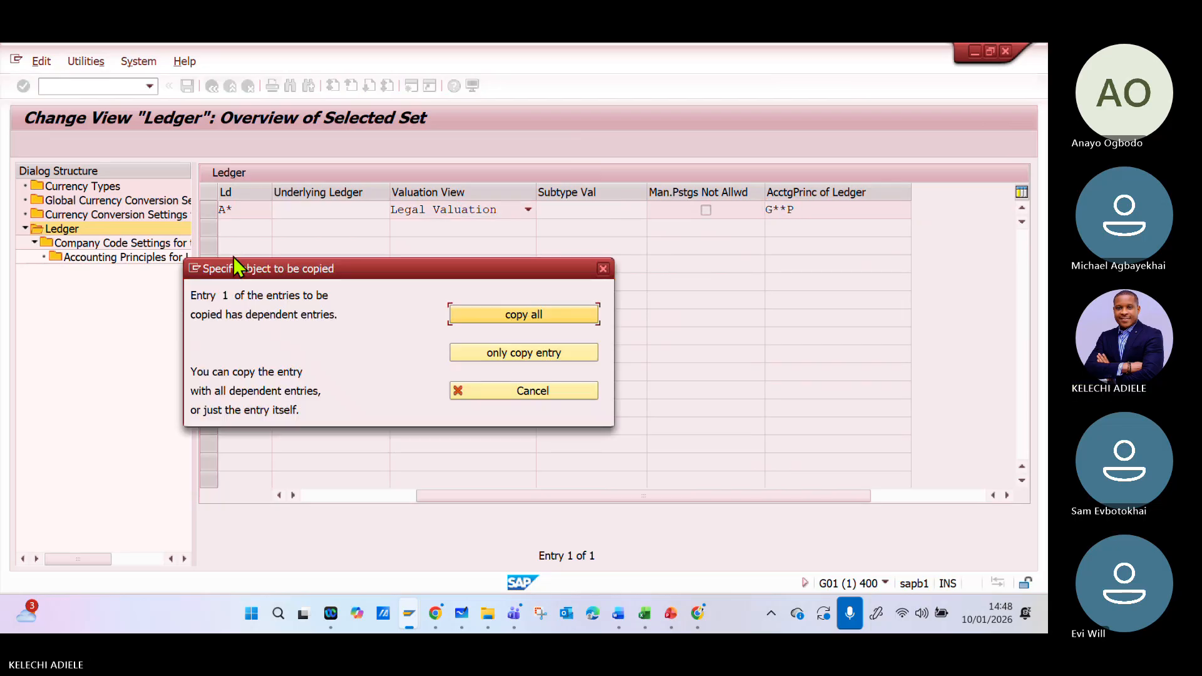
{"action": "left_click", "coordinate": [504, 318]}
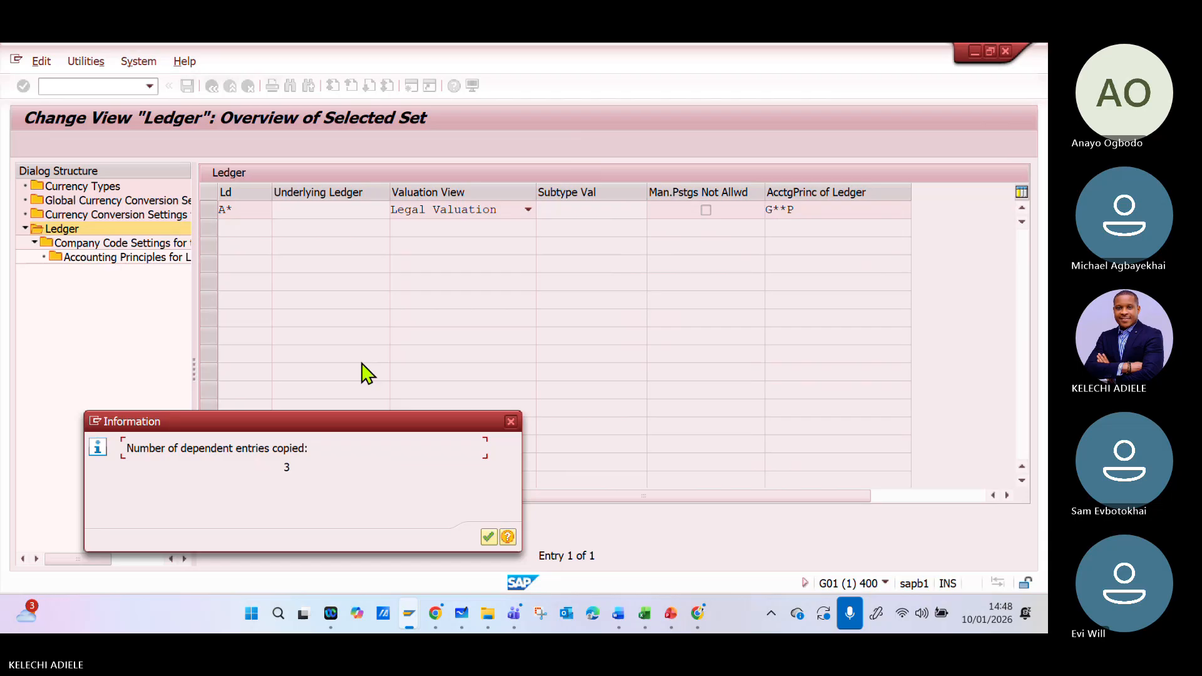
{"action": "left_click", "coordinate": [489, 537]}
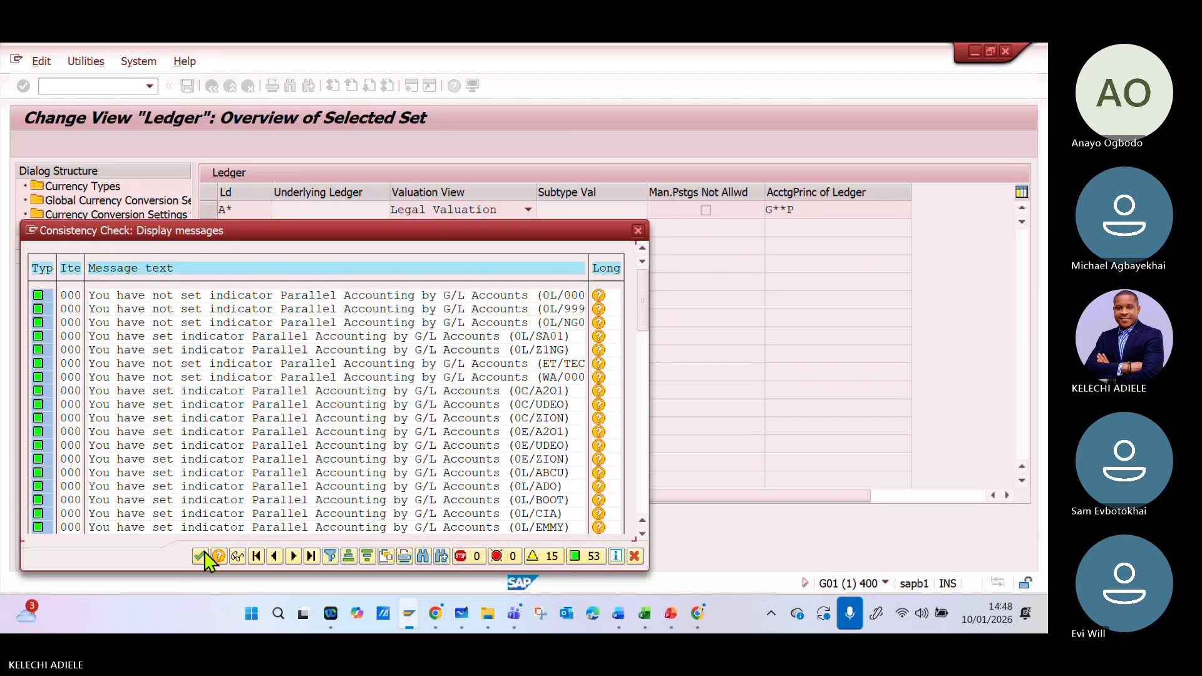
{"action": "left_click", "coordinate": [201, 556]}
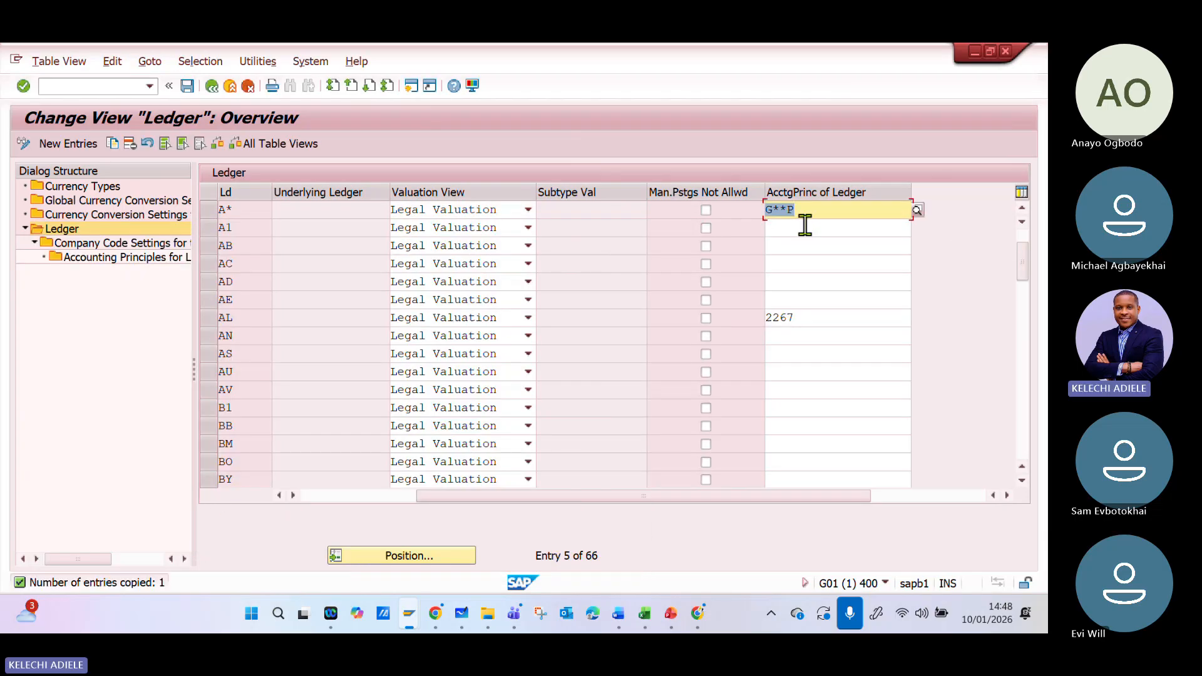
- Select the new ledger A* in the overview and open its Company Code Settings
{"action": "left_click", "coordinate": [798, 230]}
{"action": "left_click", "coordinate": [824, 214]}
{"action": "double_click", "coordinate": [113, 244]}
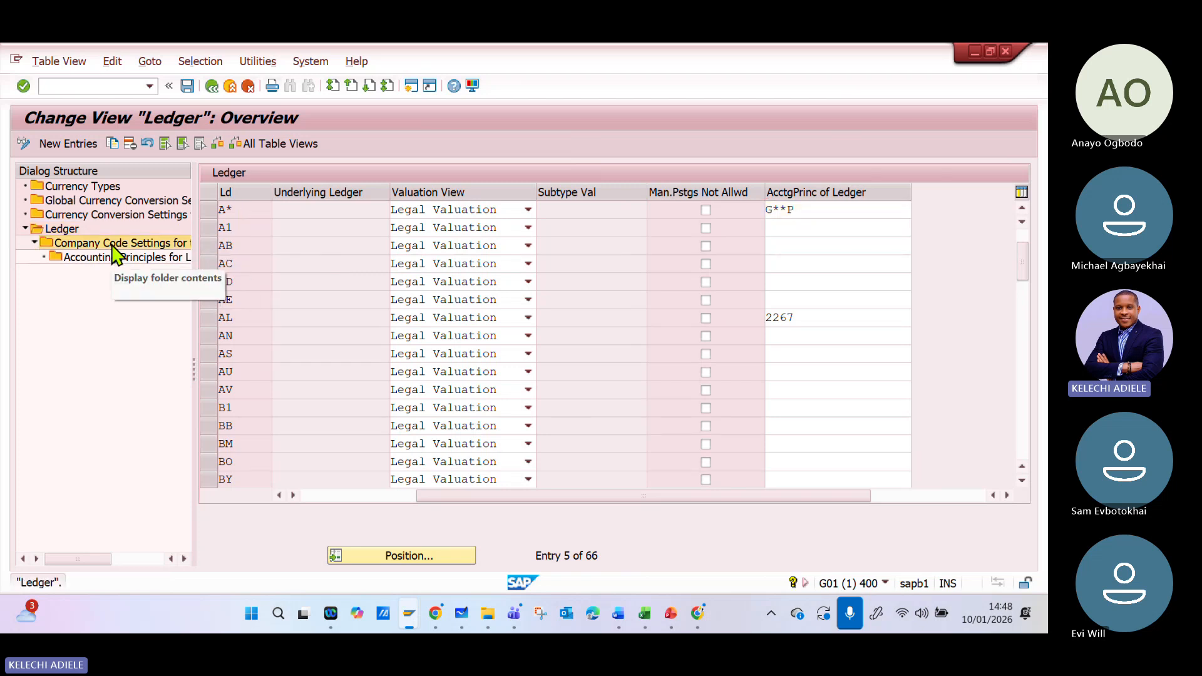
{"action": "left_click", "coordinate": [219, 213]}
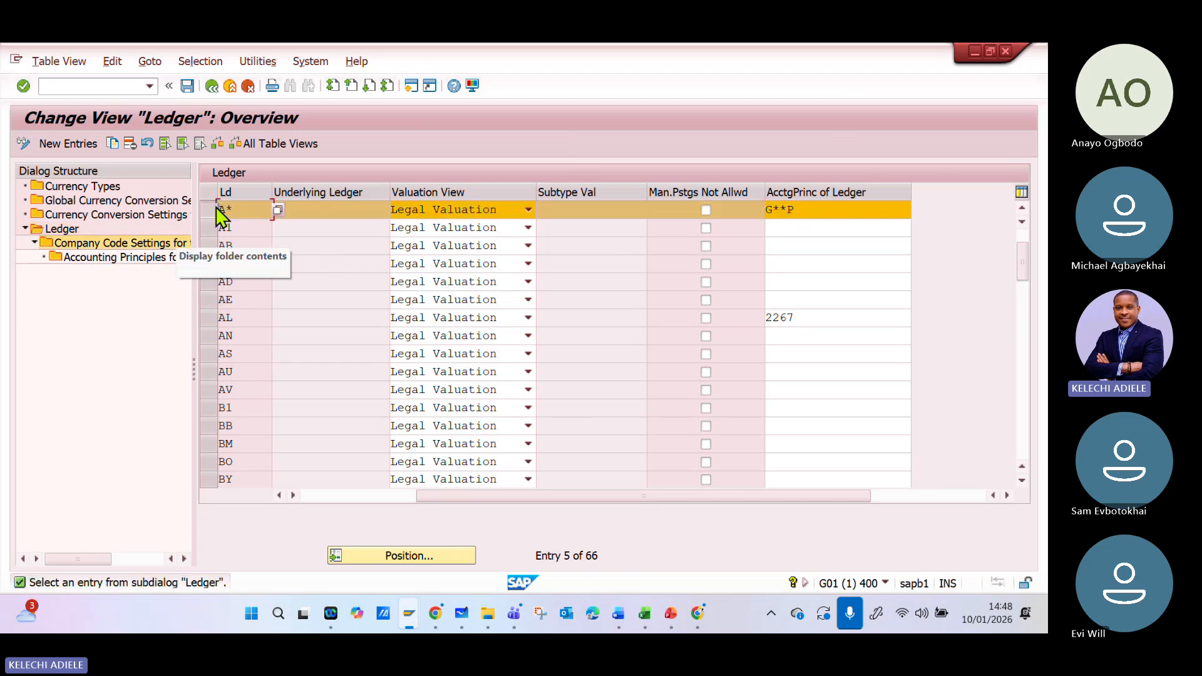
{"action": "double_click", "coordinate": [145, 243]}
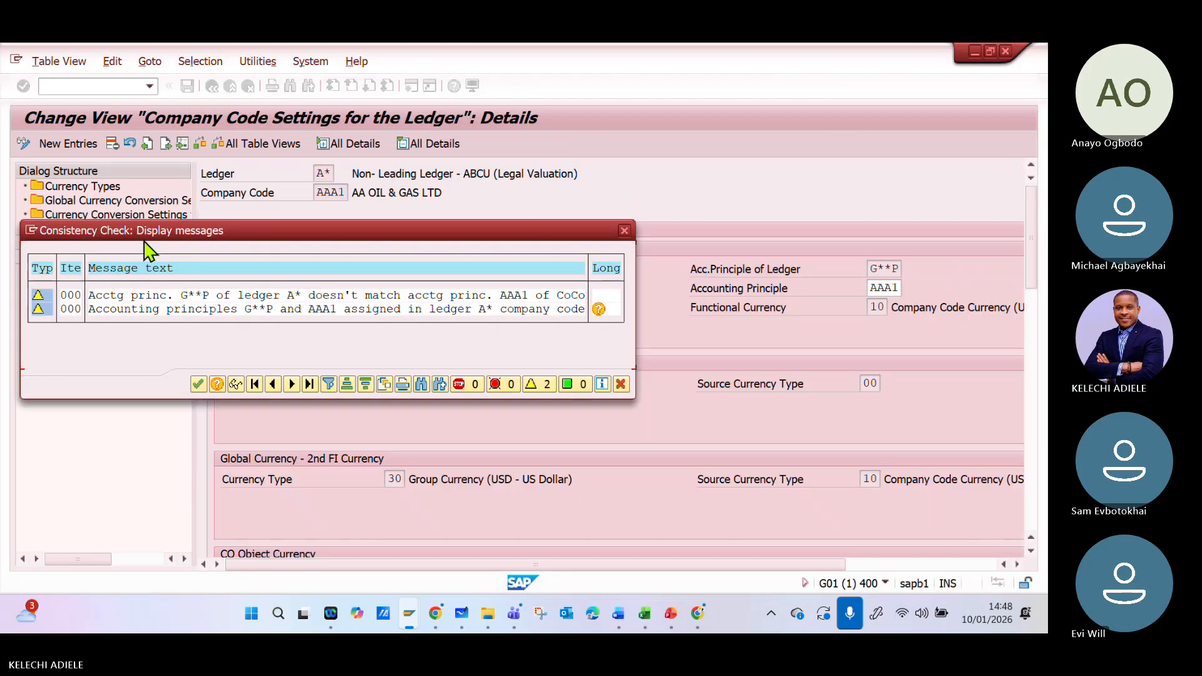
- Check the accounting principle in company code AAA1's settings for ledger A* and return to the company code overview
{"action": "left_click", "coordinate": [199, 384]}
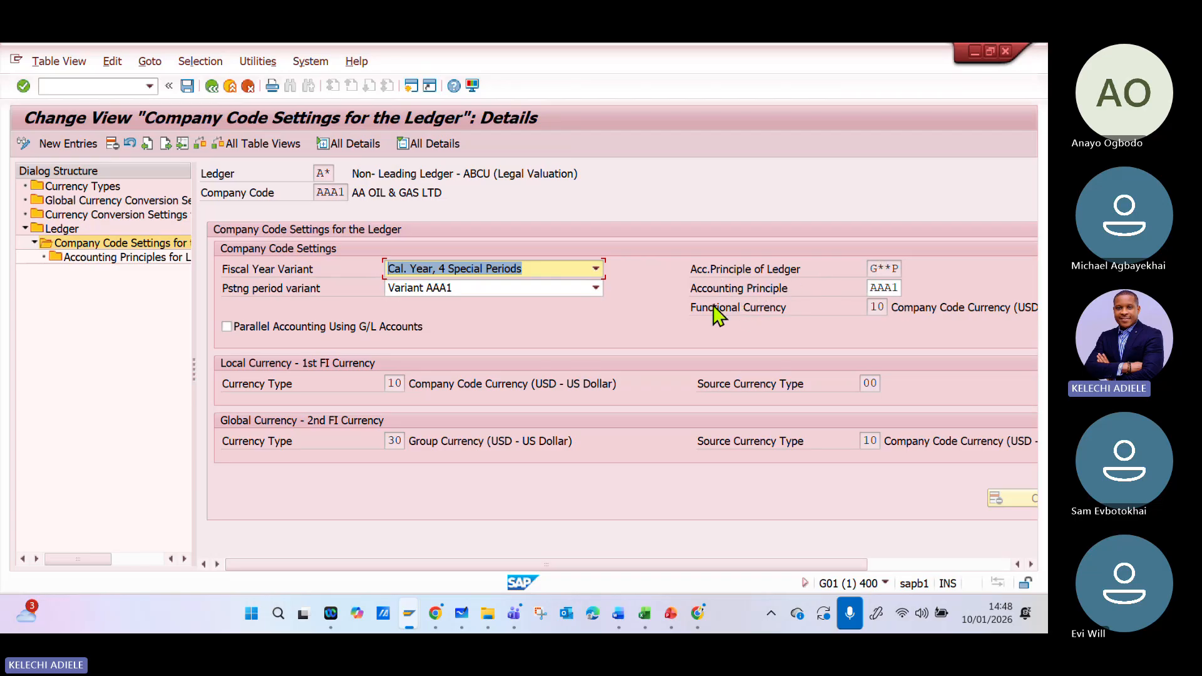
{"action": "left_click", "coordinate": [897, 290]}
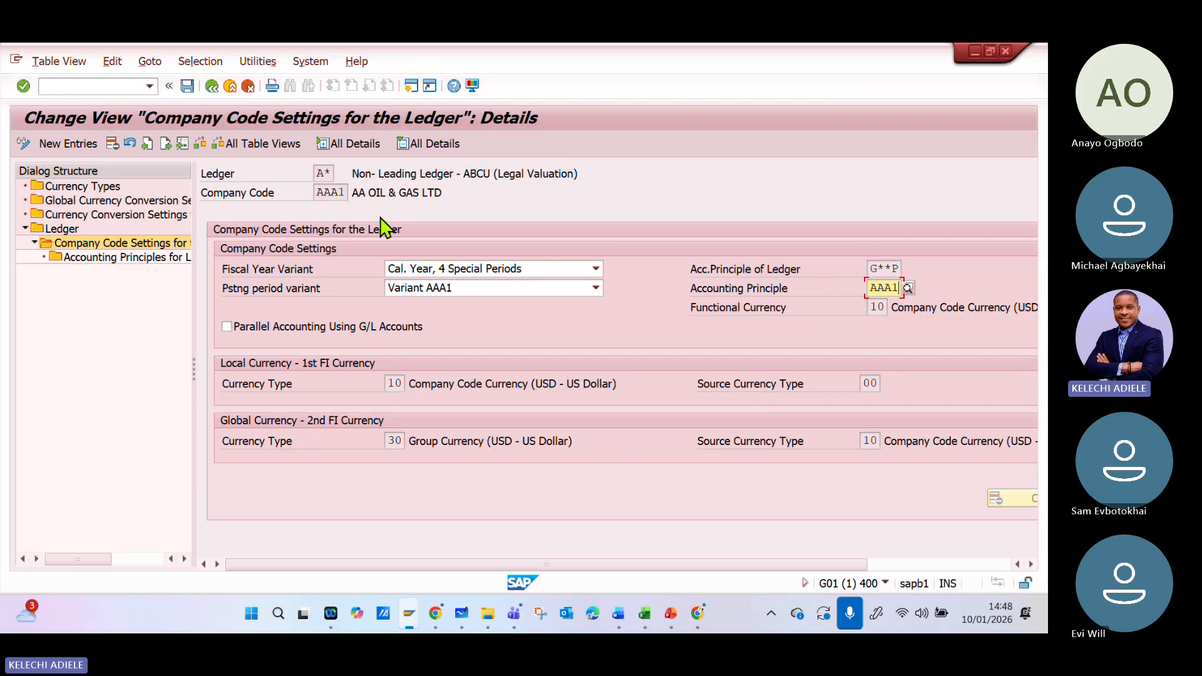
{"action": "left_click", "coordinate": [211, 86]}
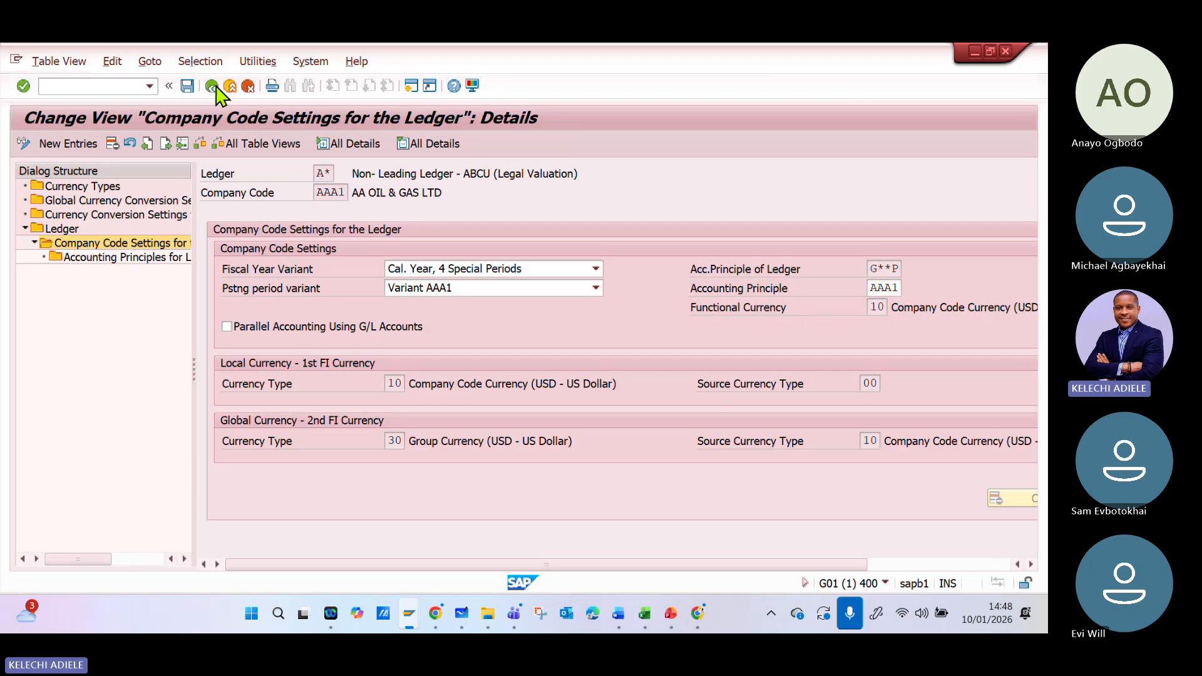
{"action": "left_click", "coordinate": [198, 383]}
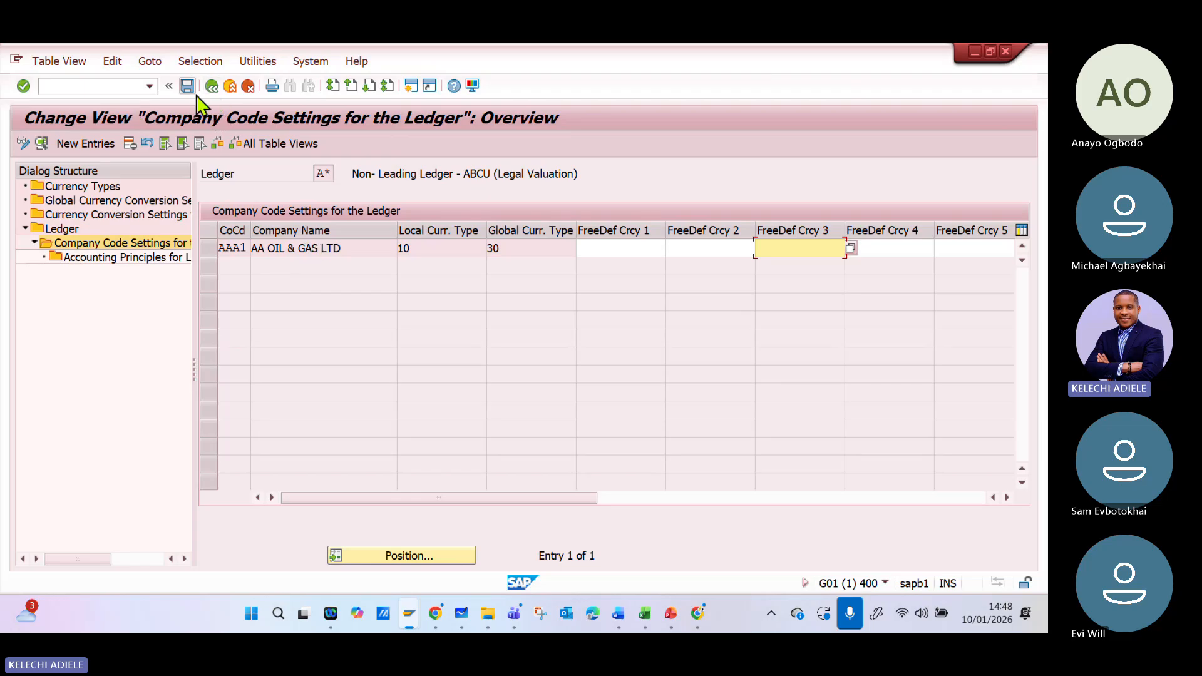
- Add a new company code settings entry for company code ABCU under ledger A*
{"action": "left_click", "coordinate": [78, 145]}
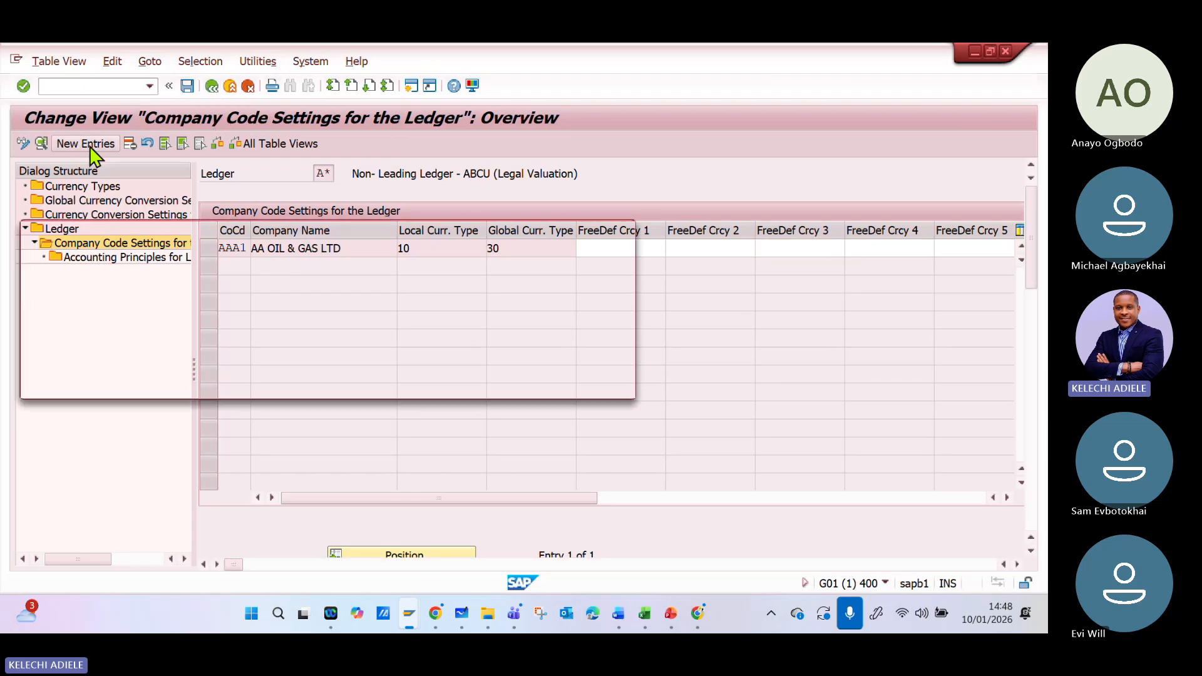
{"action": "left_click", "coordinate": [198, 384]}
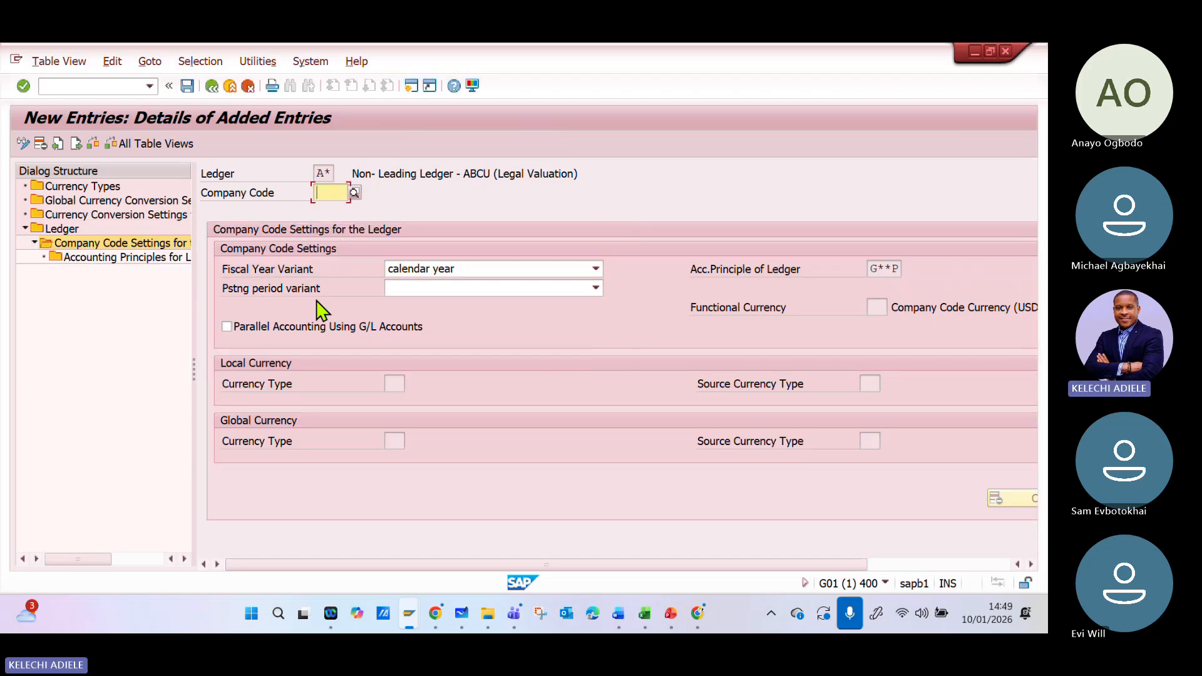
{"action": "type", "text": "A"}
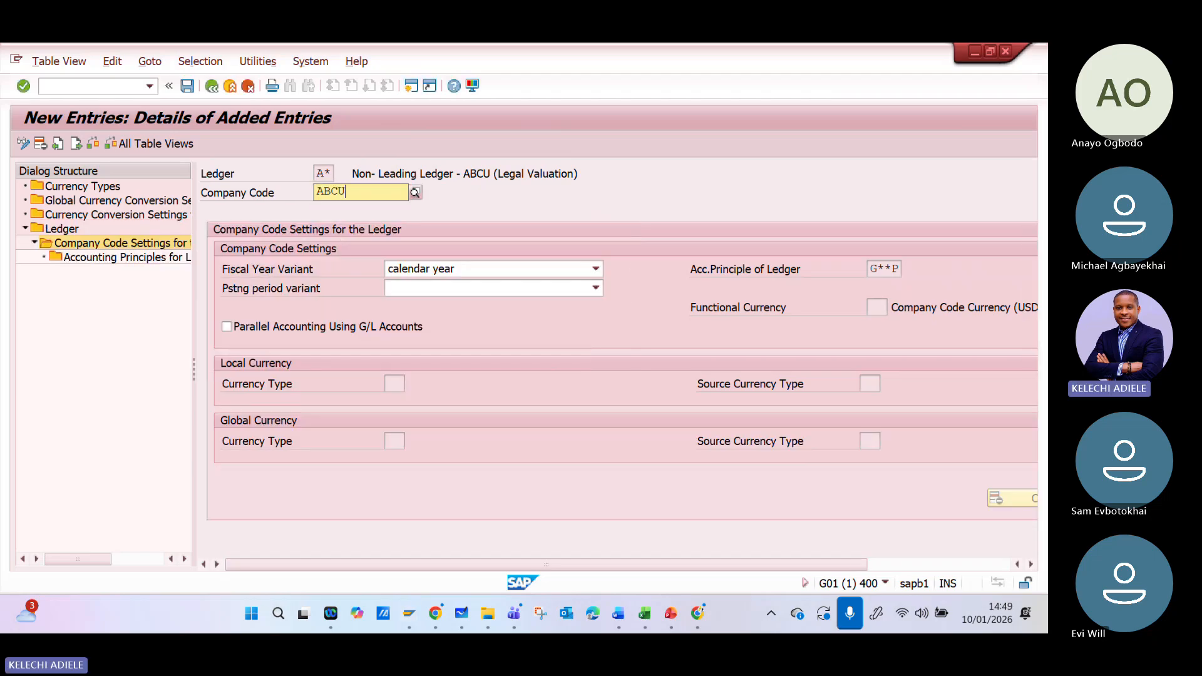
{"action": "type", "text": "BCU"}
{"action": "key", "text": "Return"}
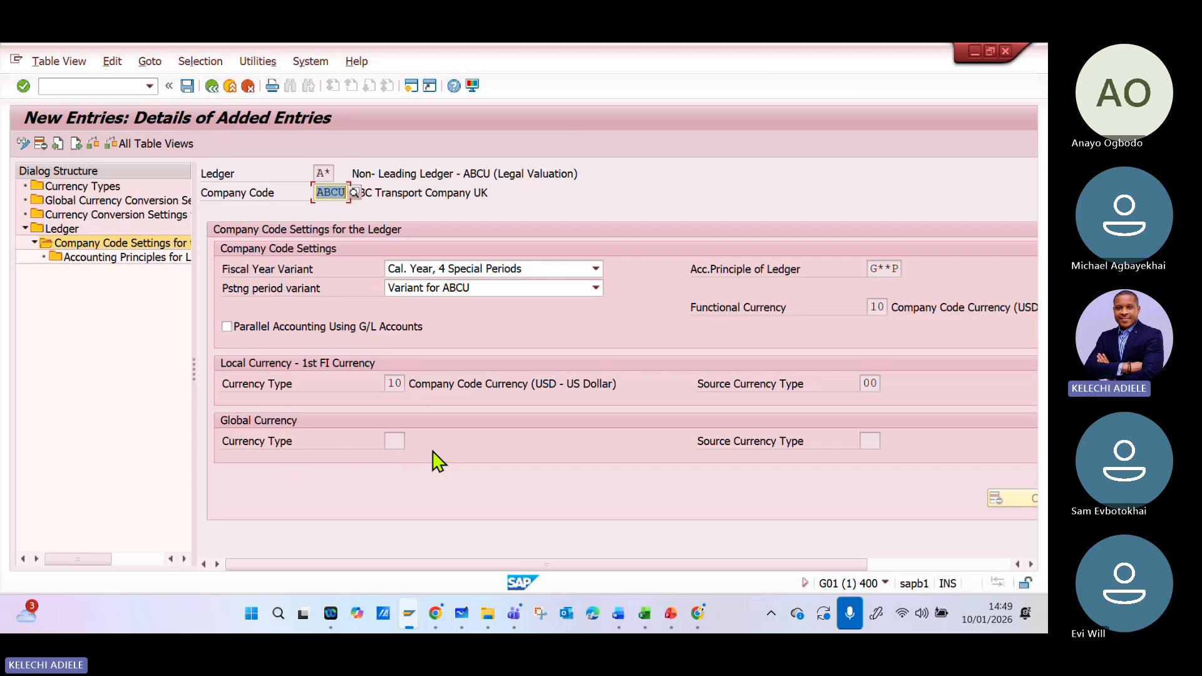
- Save the ABCU entry to the ABC Transportation Group customizing request, dismissing the consistency check and information messages
{"action": "left_click", "coordinate": [281, 338]}
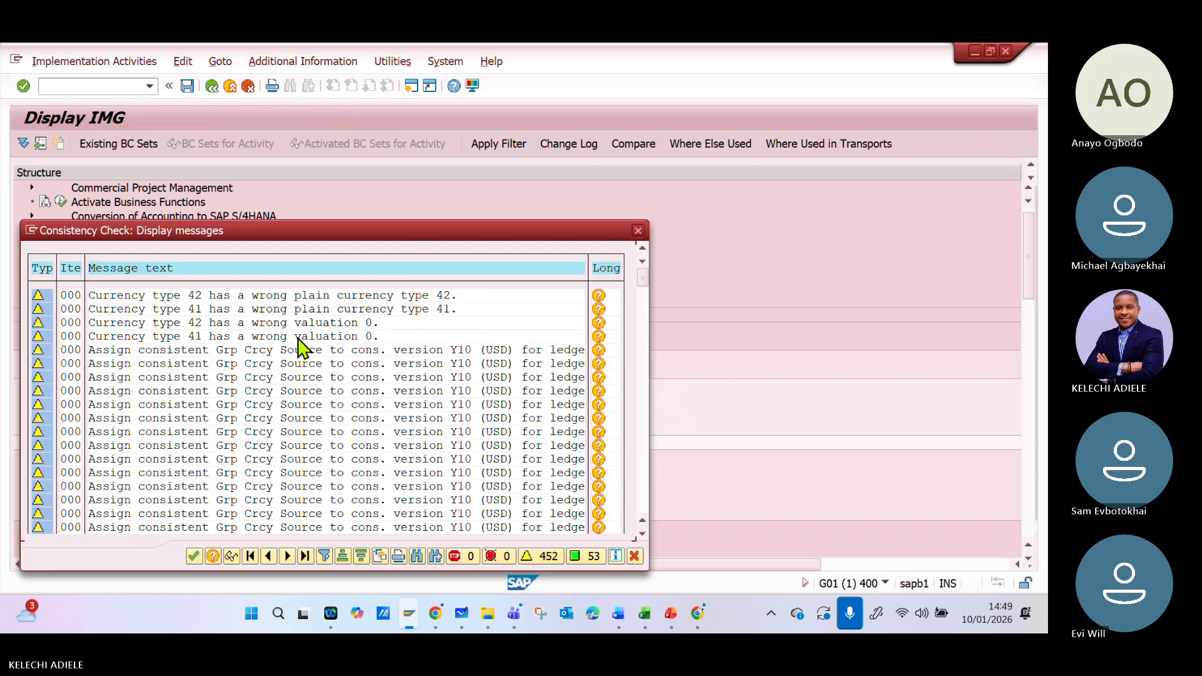
{"action": "left_click", "coordinate": [194, 556]}
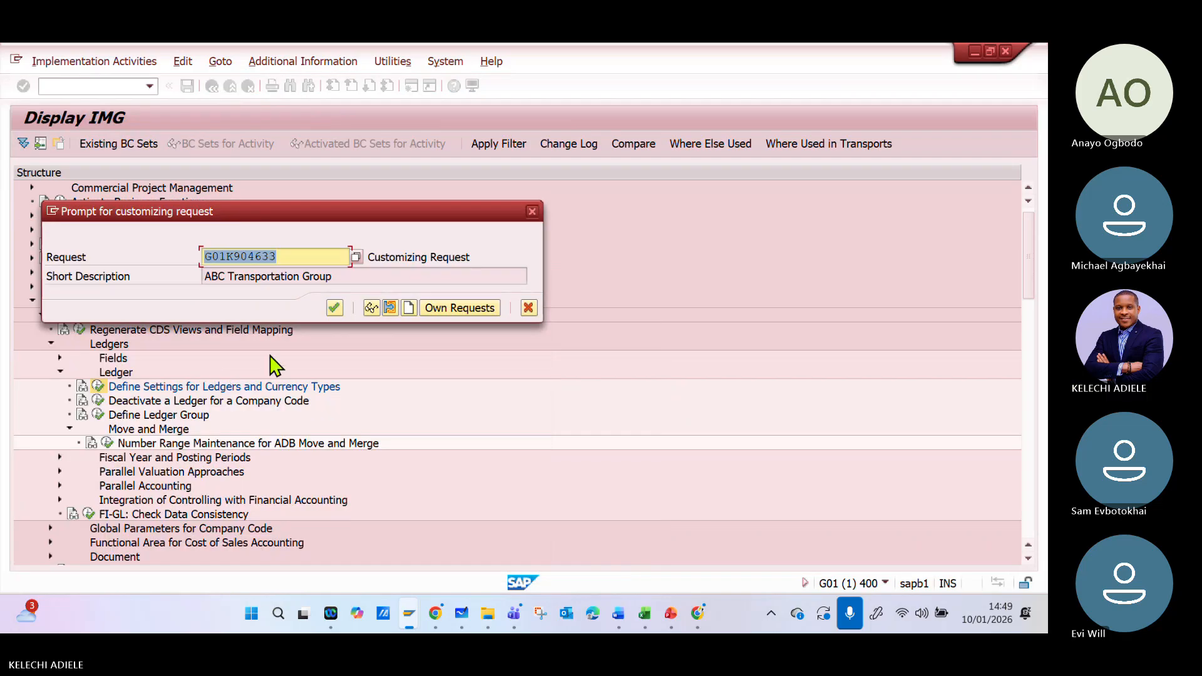
{"action": "left_click", "coordinate": [341, 307]}
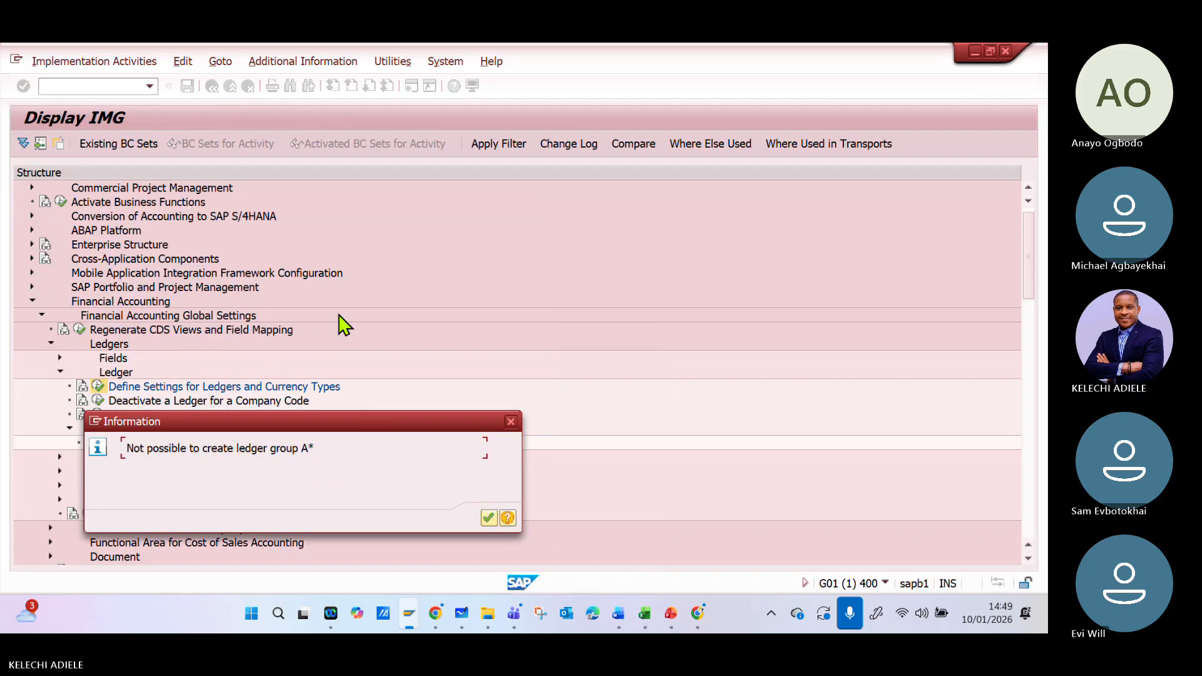
{"action": "left_click", "coordinate": [487, 524]}
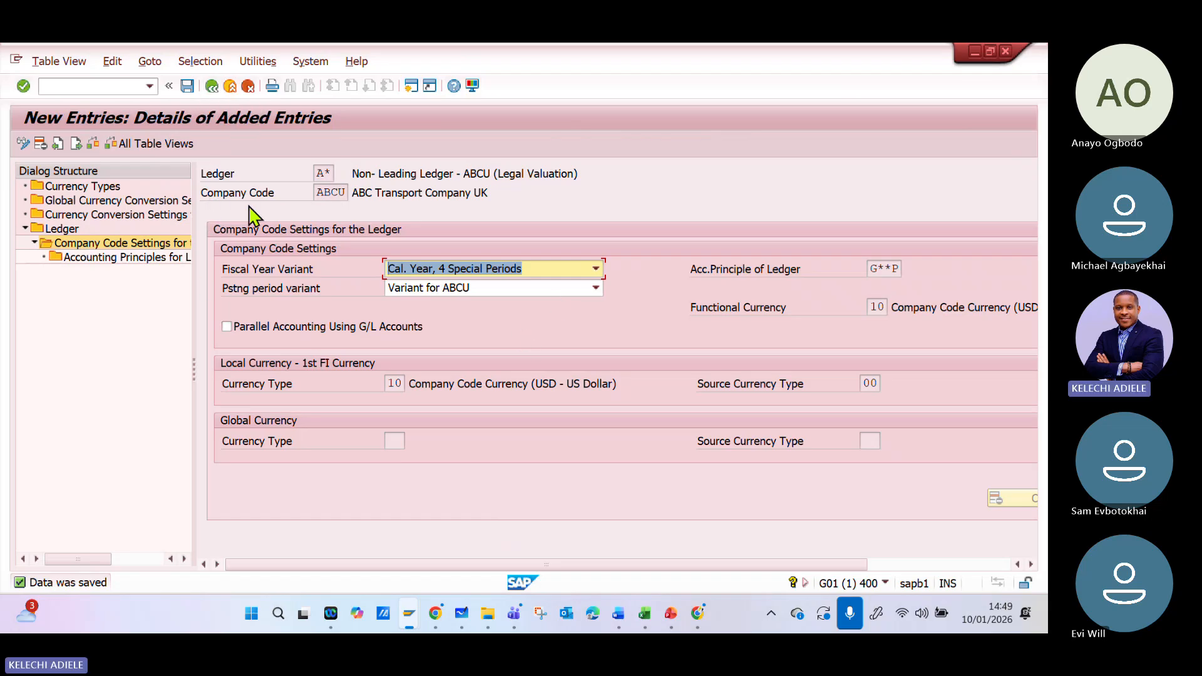
- Return to the ledger overview and position the list at ledger 0L
{"action": "left_click", "coordinate": [71, 228]}
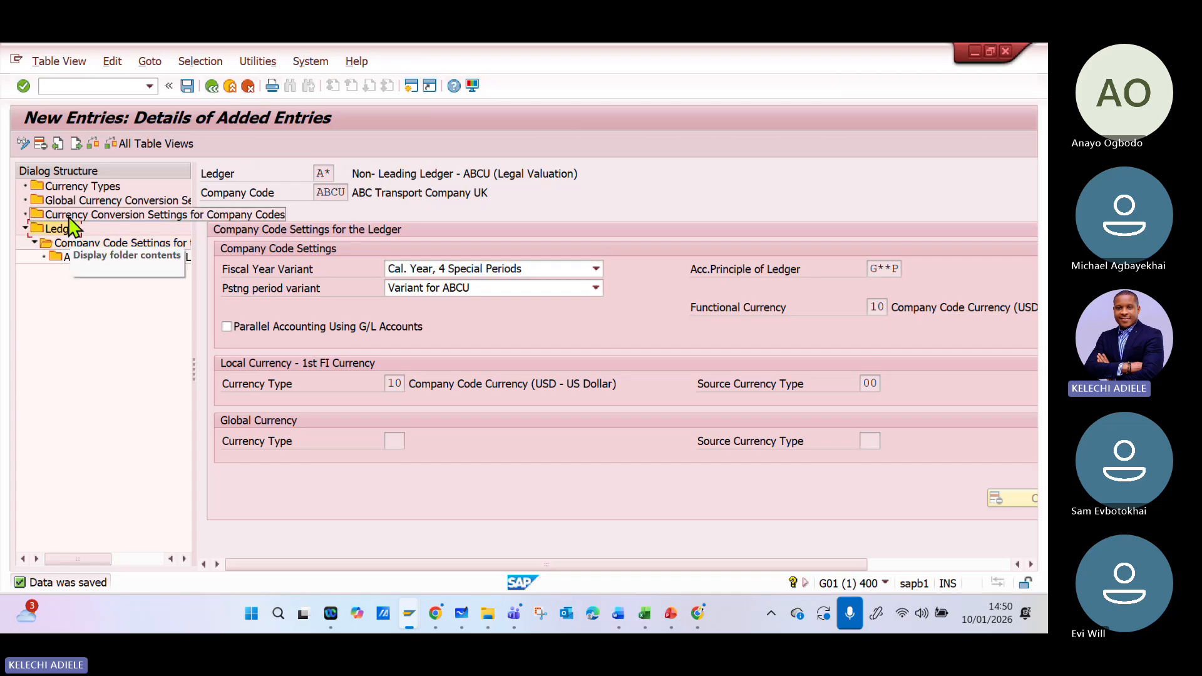
{"action": "double_click", "coordinate": [70, 228]}
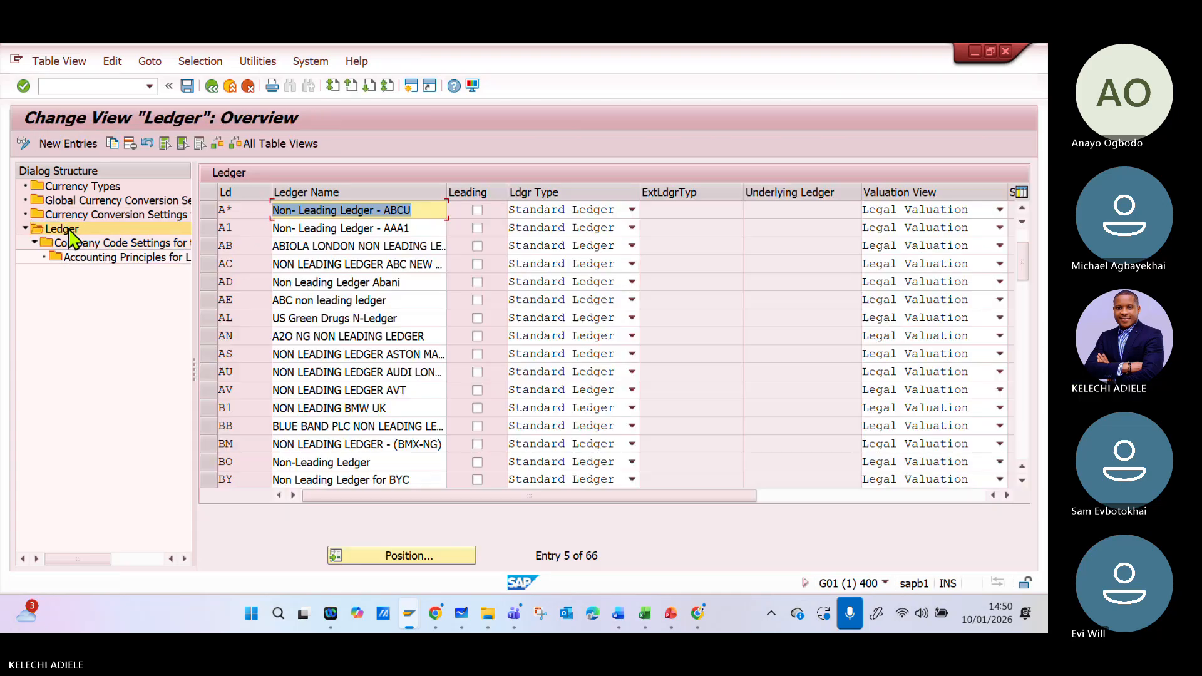
{"action": "left_click", "coordinate": [230, 214]}
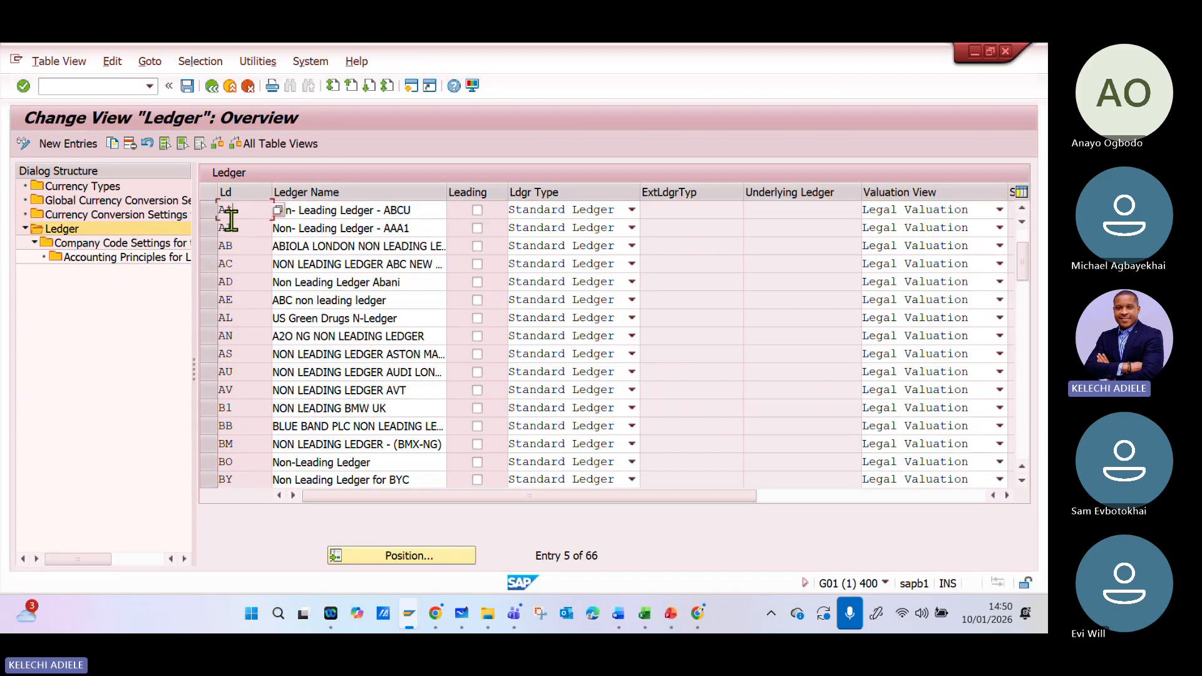
{"action": "left_click", "coordinate": [416, 555]}
{"action": "type", "text": "0L"}
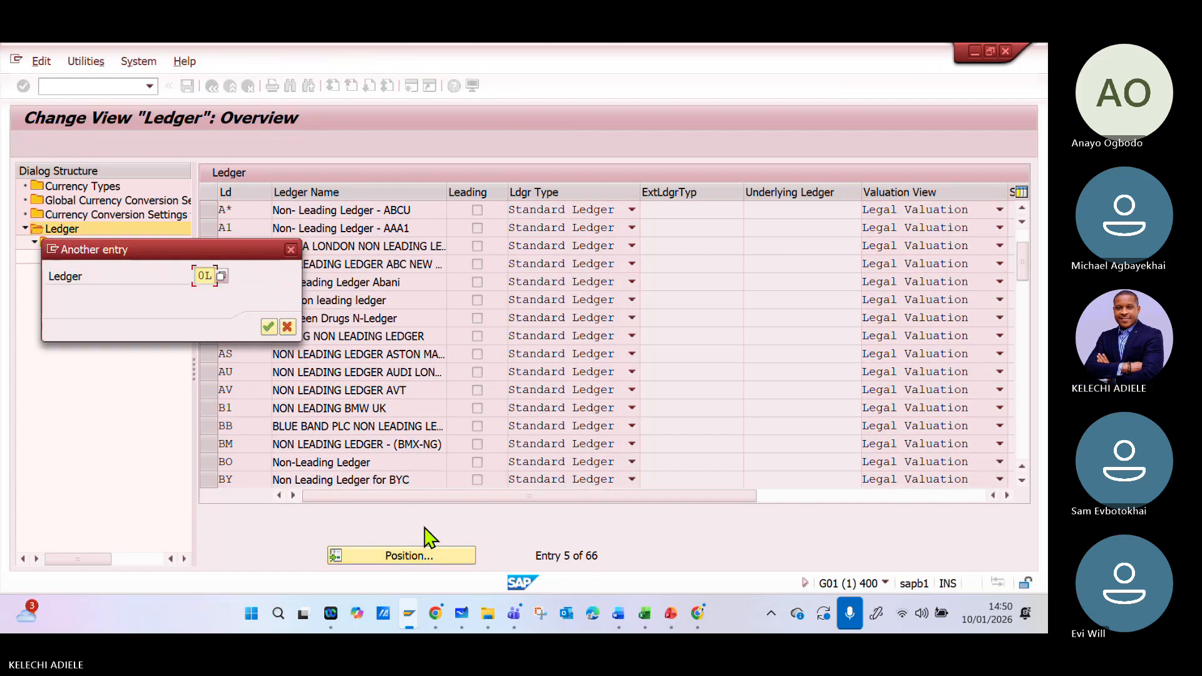
{"action": "key", "text": "Return"}
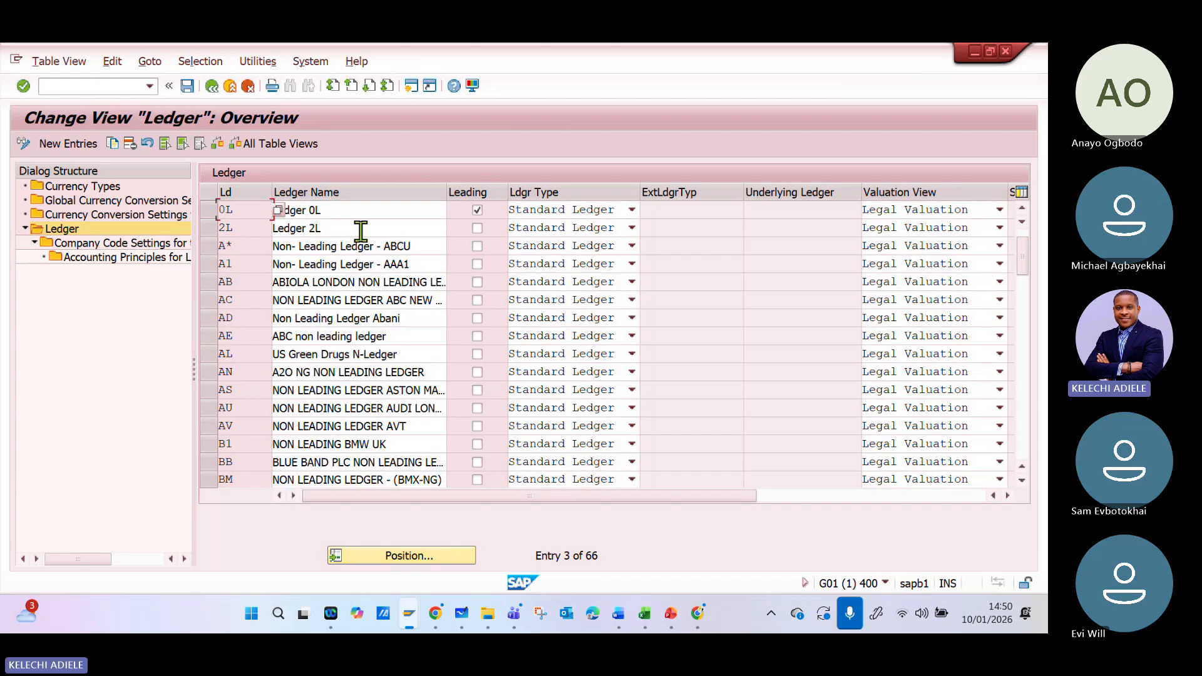
- Compare the accounting principles assigned to ledgers 0L and A* in the ledger overview
{"action": "left_click_drag", "start_coordinate": [401, 495], "coordinate": [584, 448]}
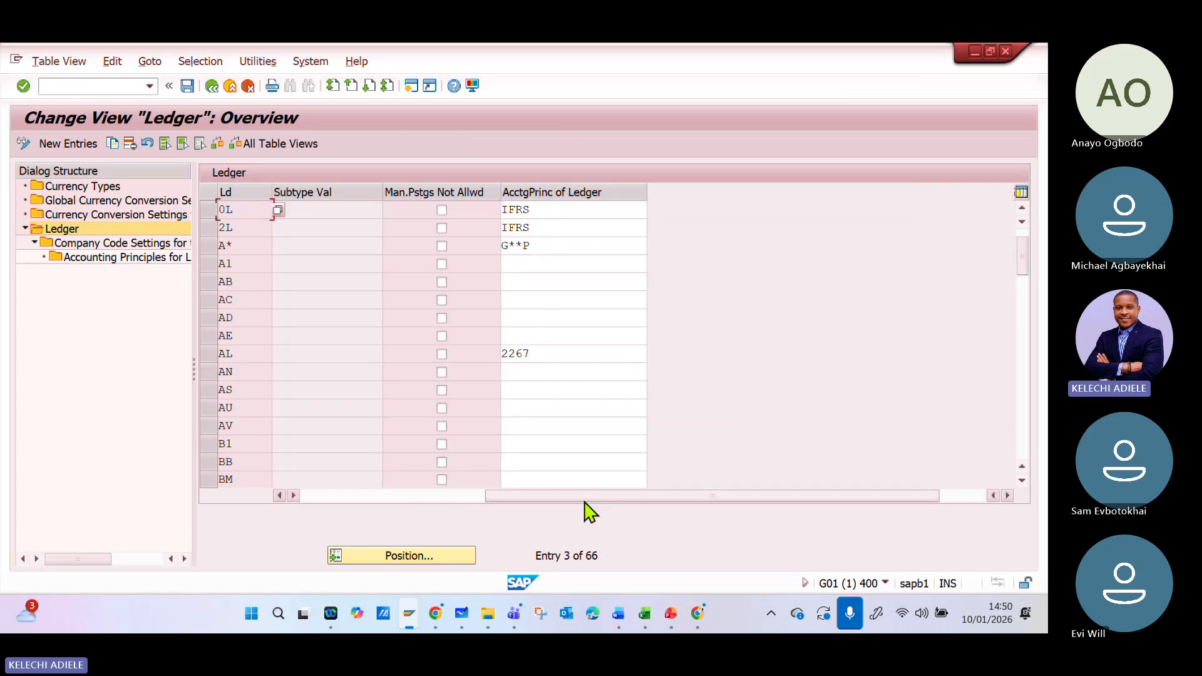
{"action": "mouse_move", "coordinate": [587, 501]}
{"action": "left_mouse_down"}
{"action": "mouse_move", "coordinate": [352, 501]}
{"action": "mouse_move", "coordinate": [590, 491]}
{"action": "left_mouse_up"}
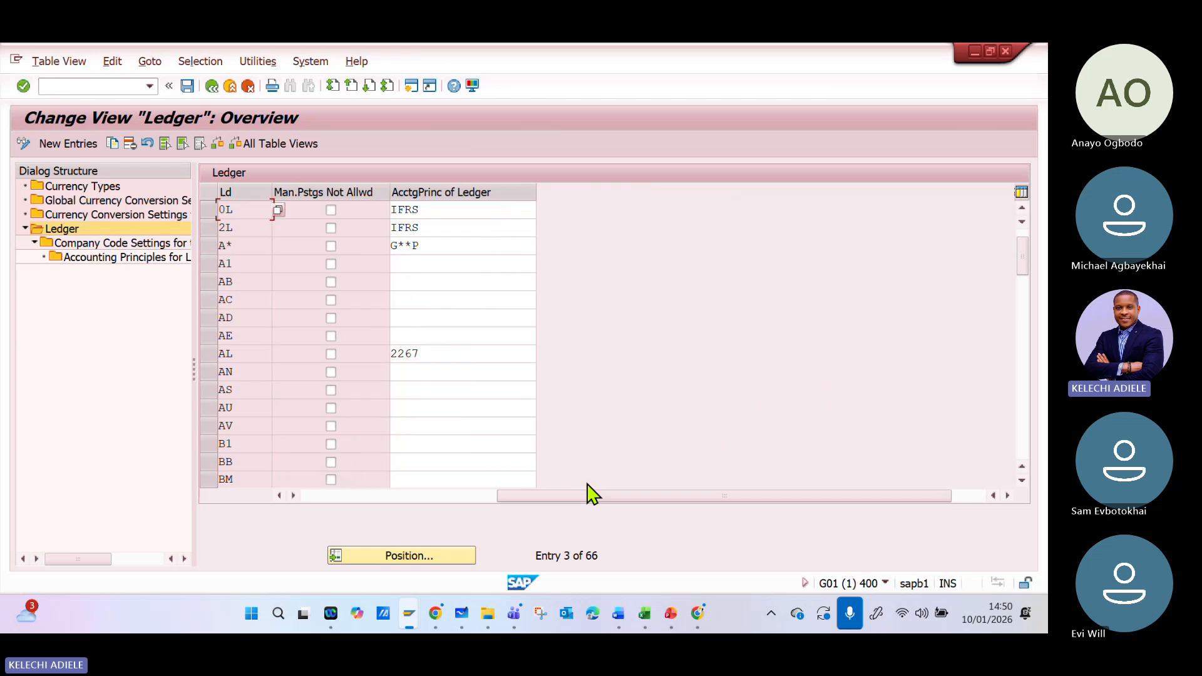
{"action": "left_click", "coordinate": [422, 246]}
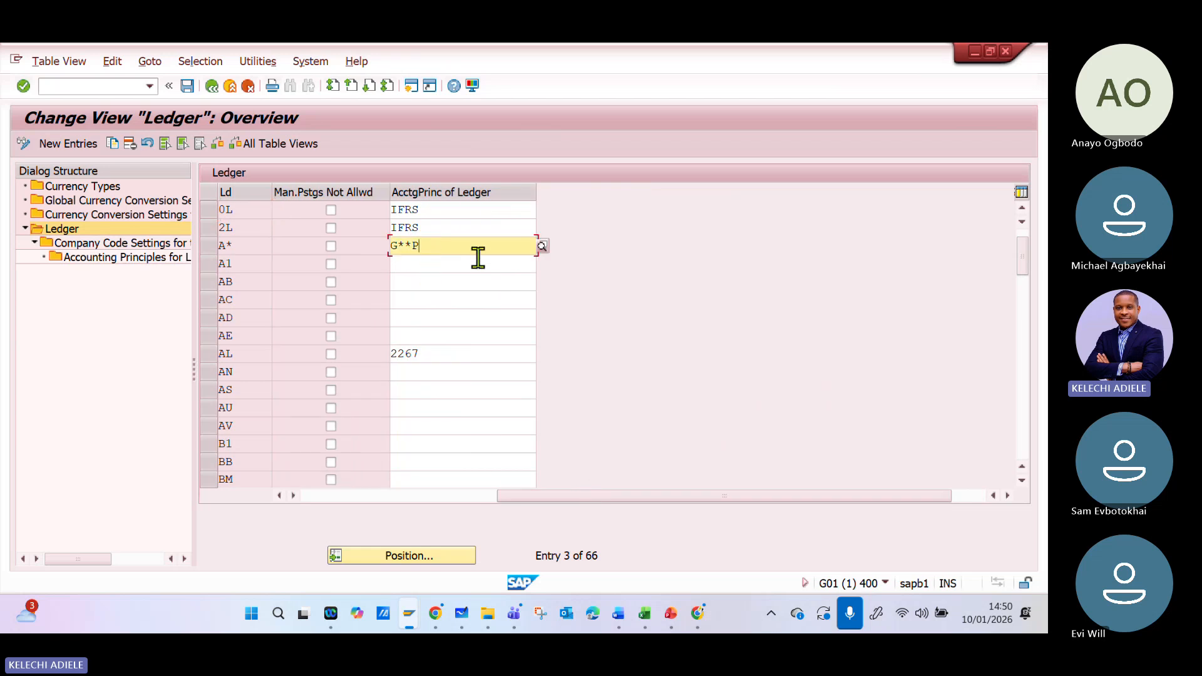
{"action": "left_click", "coordinate": [473, 211]}
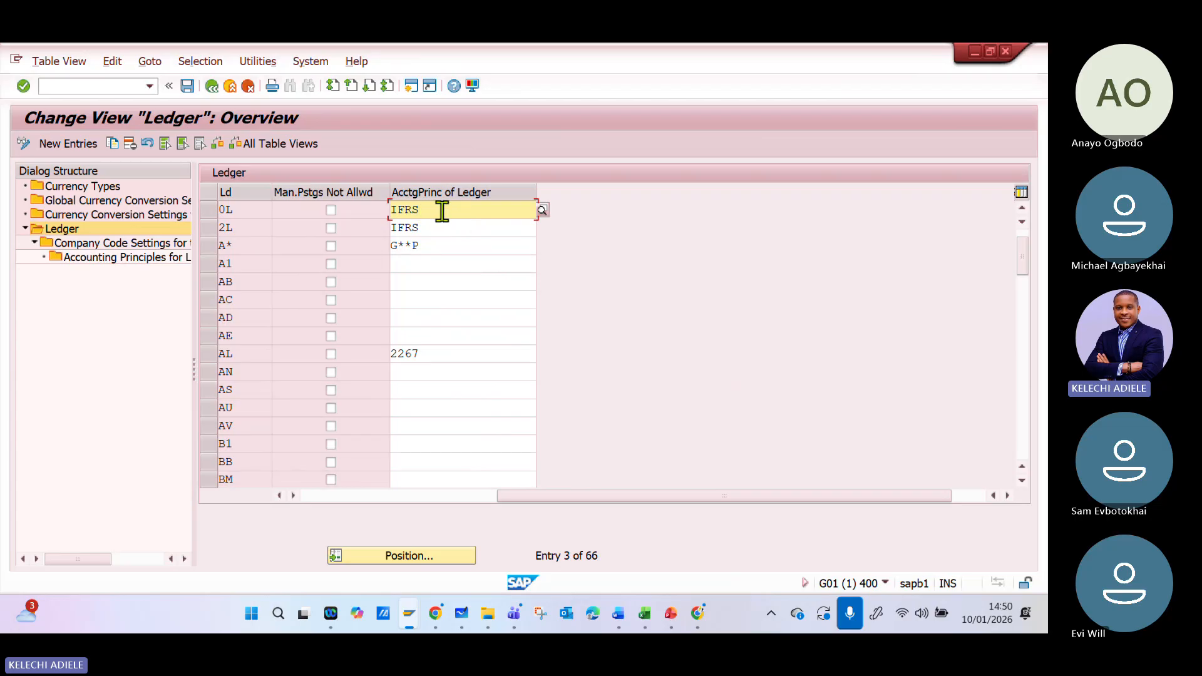
{"action": "left_click", "coordinate": [464, 248]}
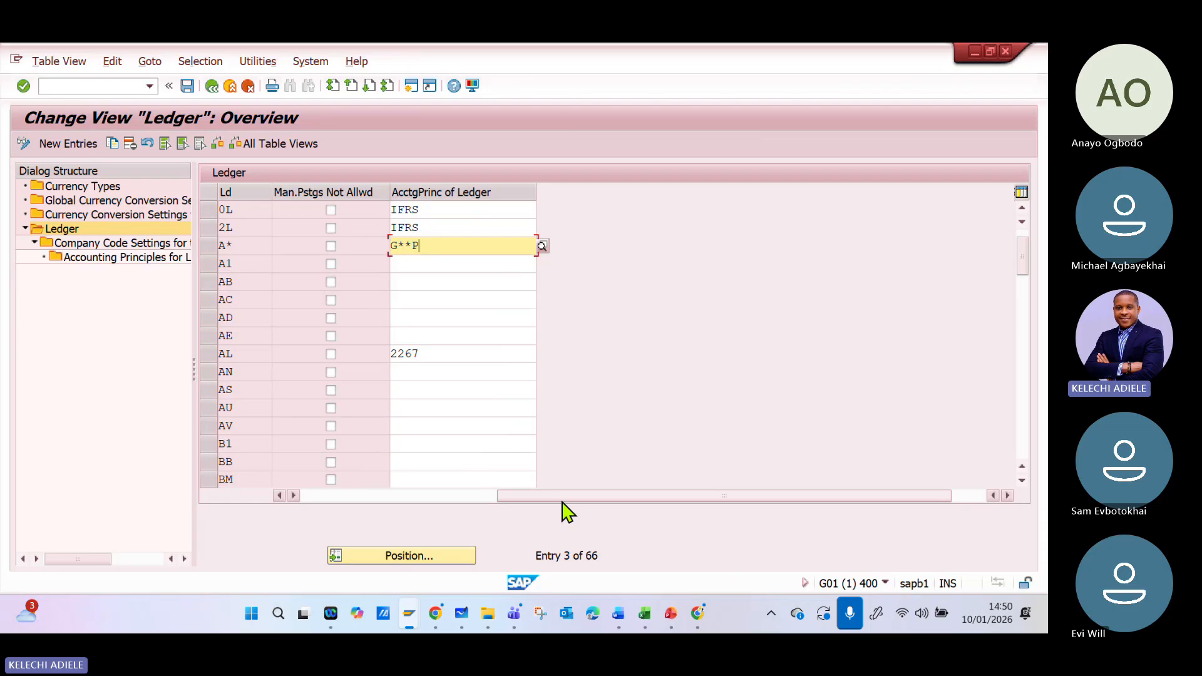
{"action": "left_click_drag", "start_coordinate": [593, 503], "coordinate": [765, 501]}
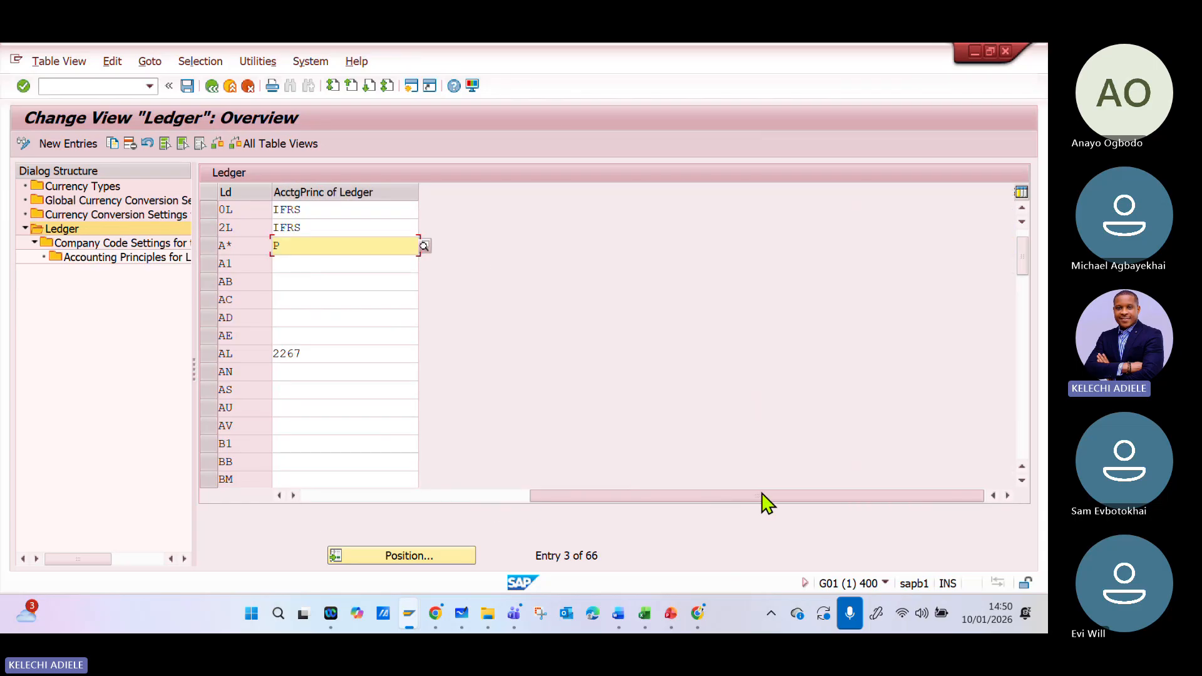
- Try replacing ledger 0L's accounting principle with a GA entry and restore it to IFRS
{"action": "left_click", "coordinate": [342, 209]}
{"action": "left_click_drag", "start_coordinate": [335, 211], "coordinate": [140, 228]}
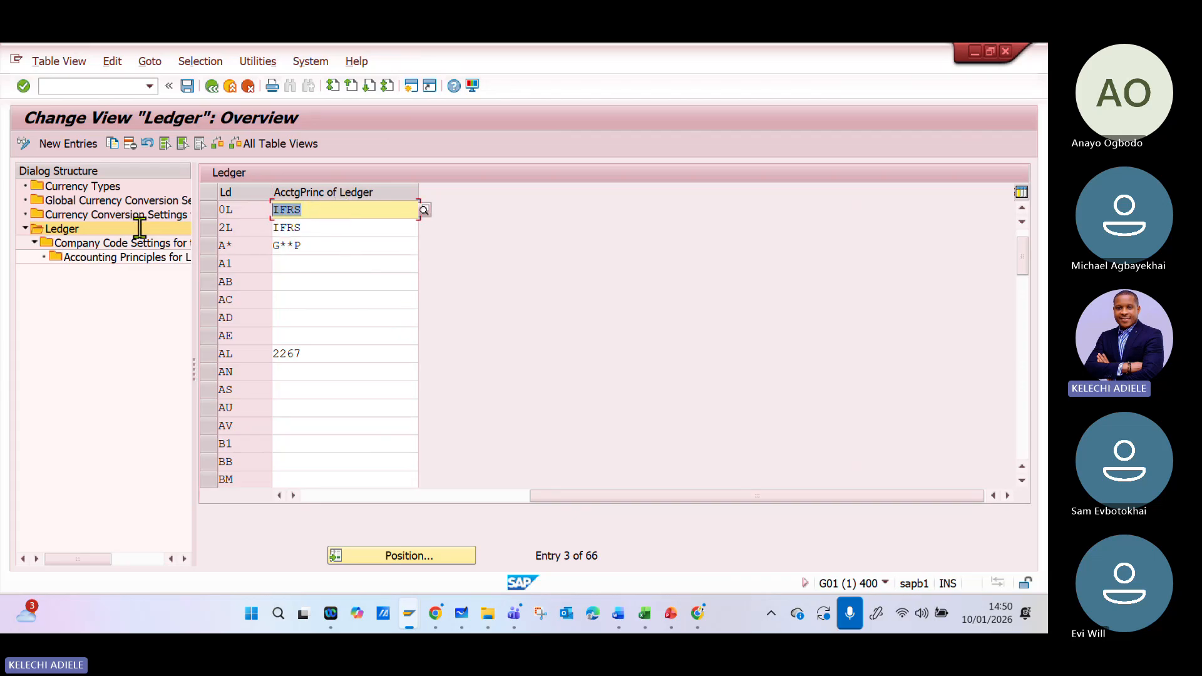
{"action": "type", "text": "GA"}
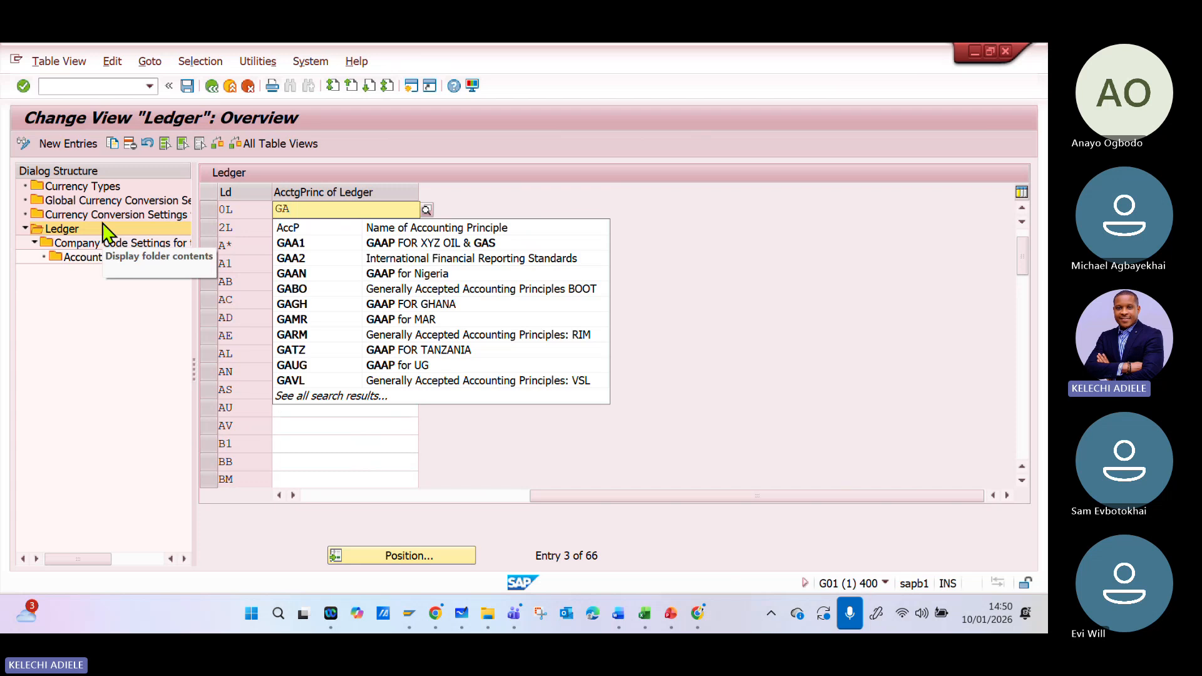
{"action": "key", "text": "BackSpace"}
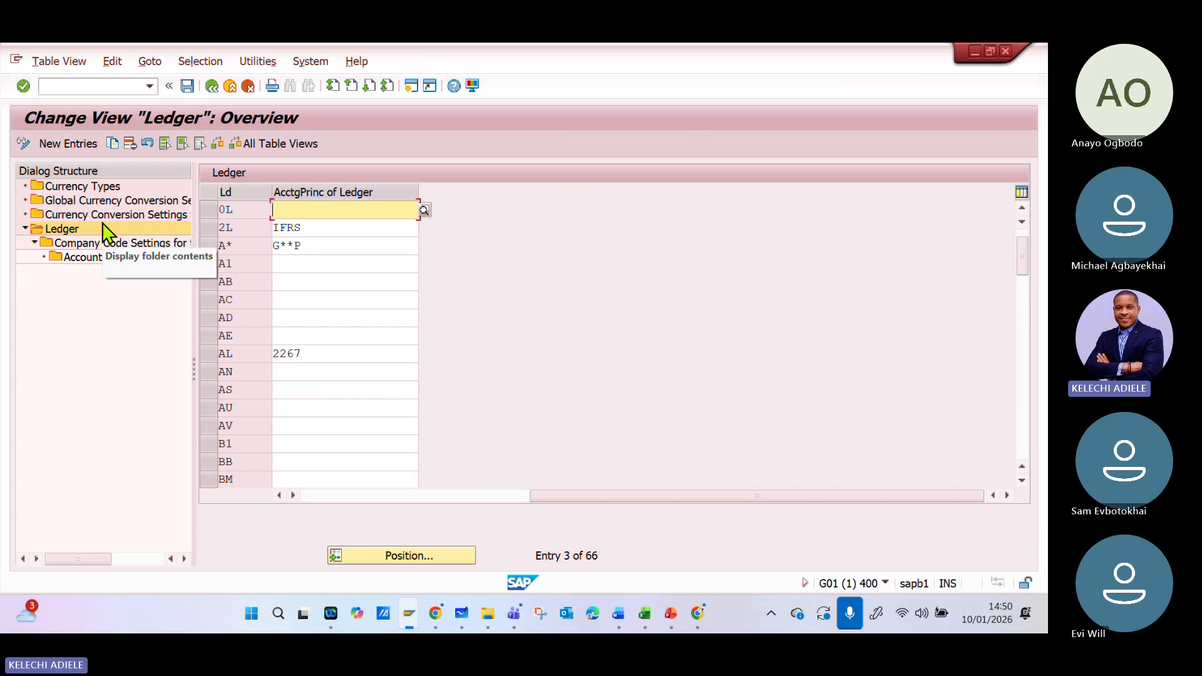
{"action": "type", "text": "OFR"}
{"action": "key", "text": "BackSpace"}
{"action": "key", "text": "BackSpace"}
{"action": "key", "text": "BackSpace"}
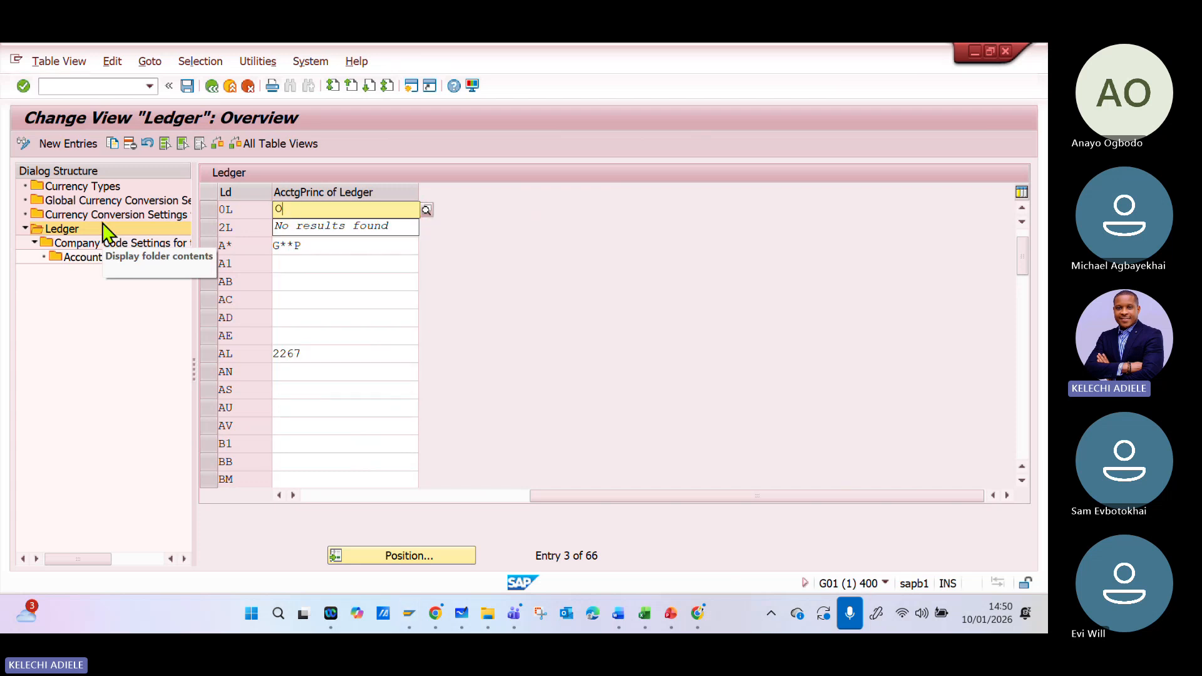
{"action": "type", "text": "IFRS"}
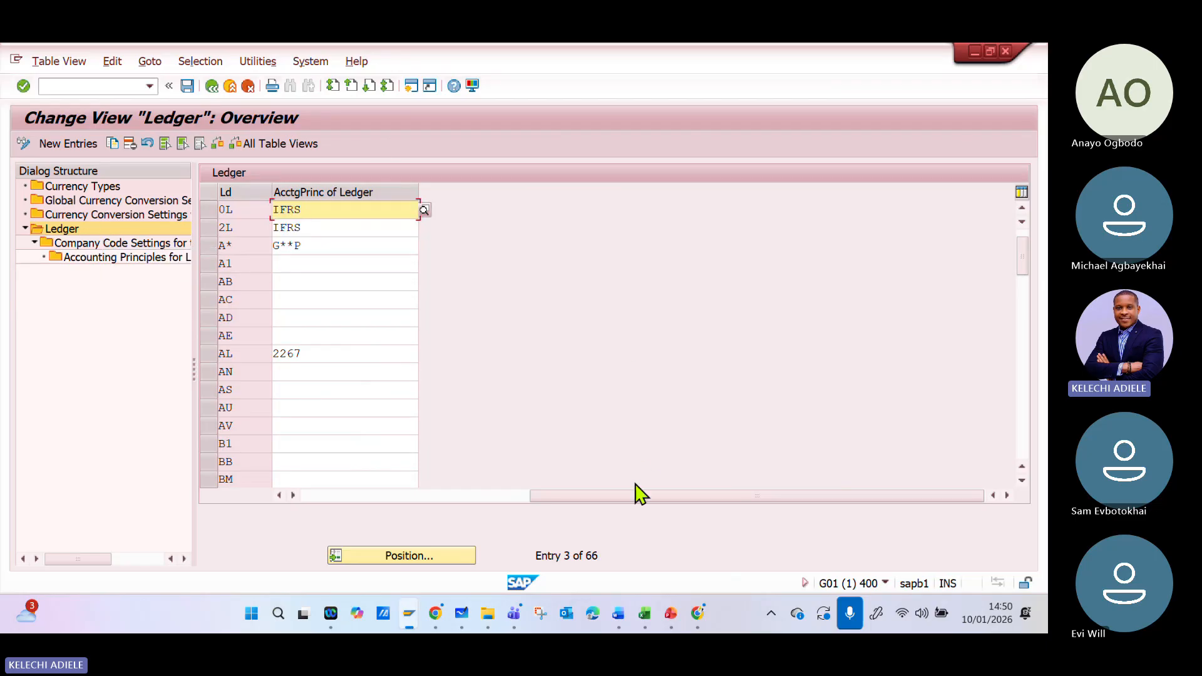
- Clear the accounting principle of ledger 0L and enter IFRS again
{"action": "left_click_drag", "start_coordinate": [633, 496], "coordinate": [287, 508]}
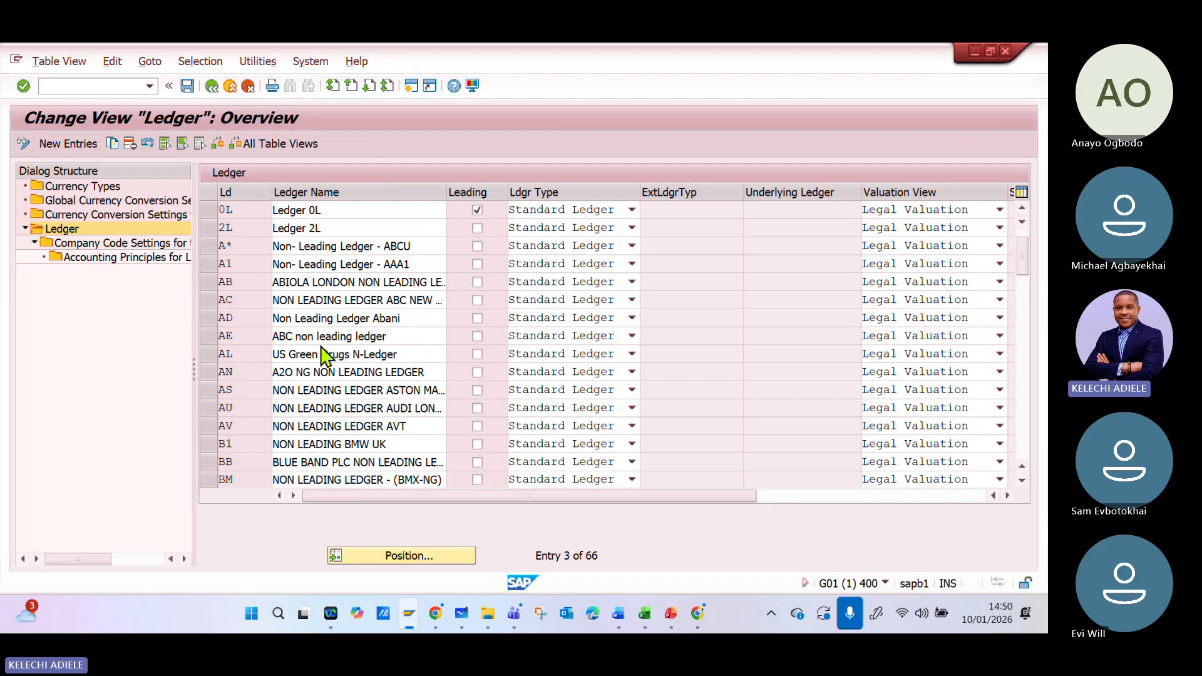
{"action": "left_click_drag", "start_coordinate": [414, 499], "coordinate": [603, 424]}
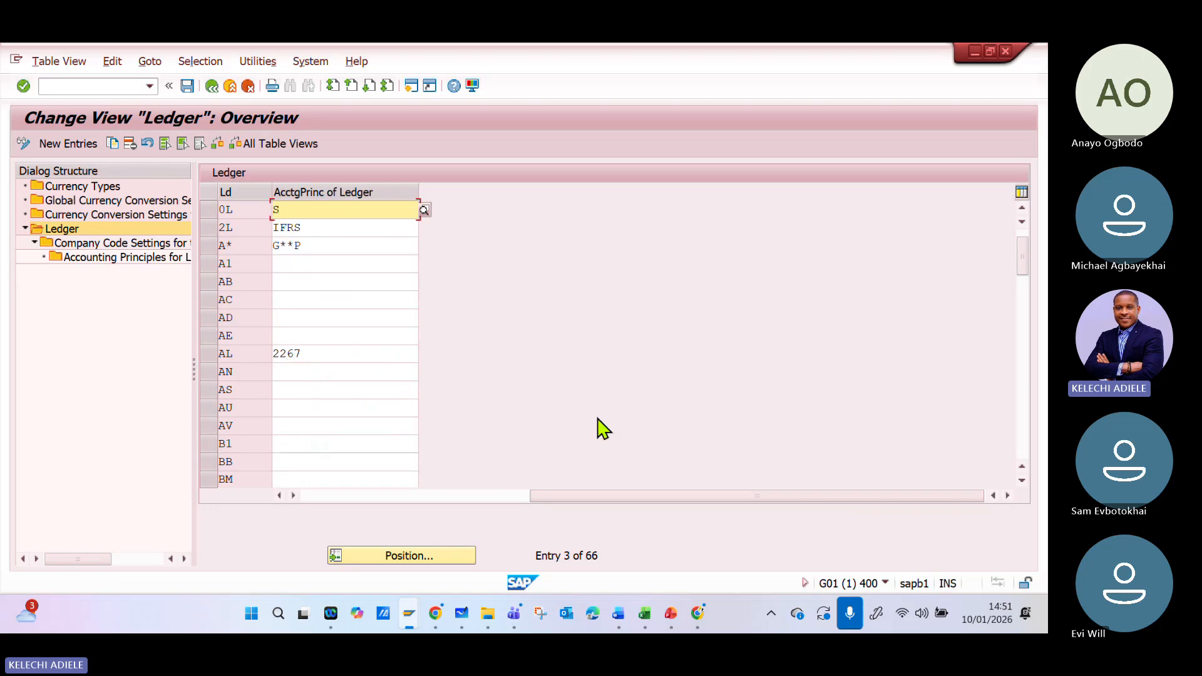
{"action": "key", "text": "BackSpace"}
{"action": "type", "text": "IFR"}
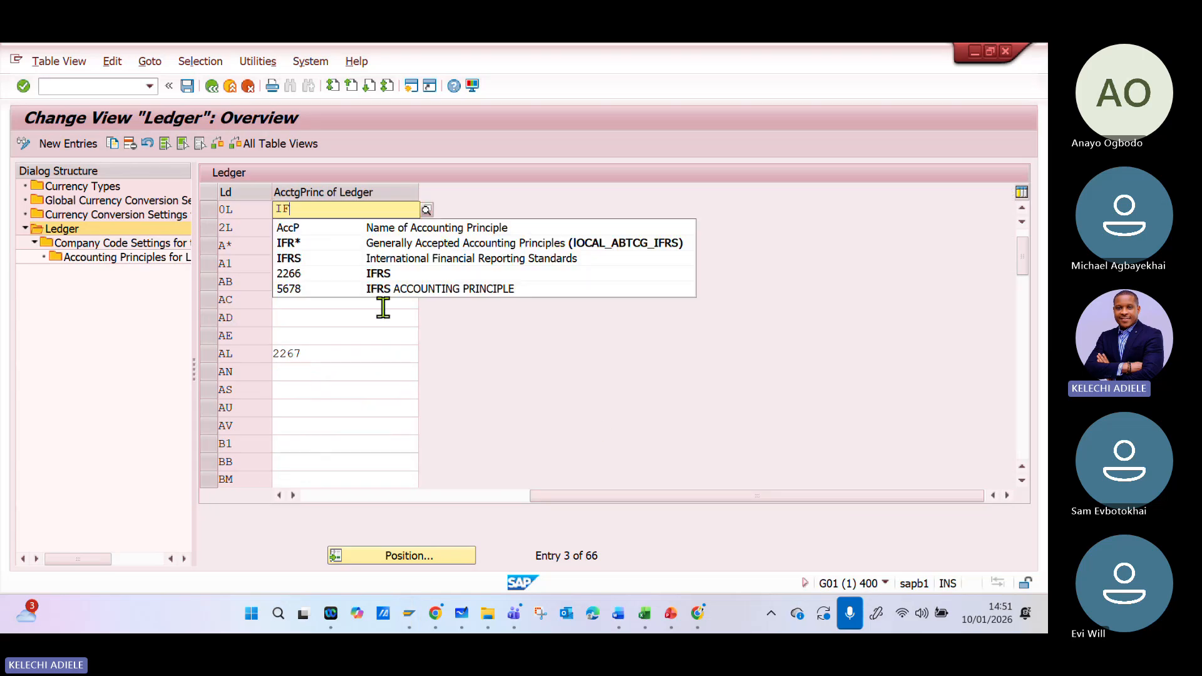
{"action": "key", "text": "BackSpace"}
{"action": "key", "text": "BackSpace"}
{"action": "type", "text": "I"}
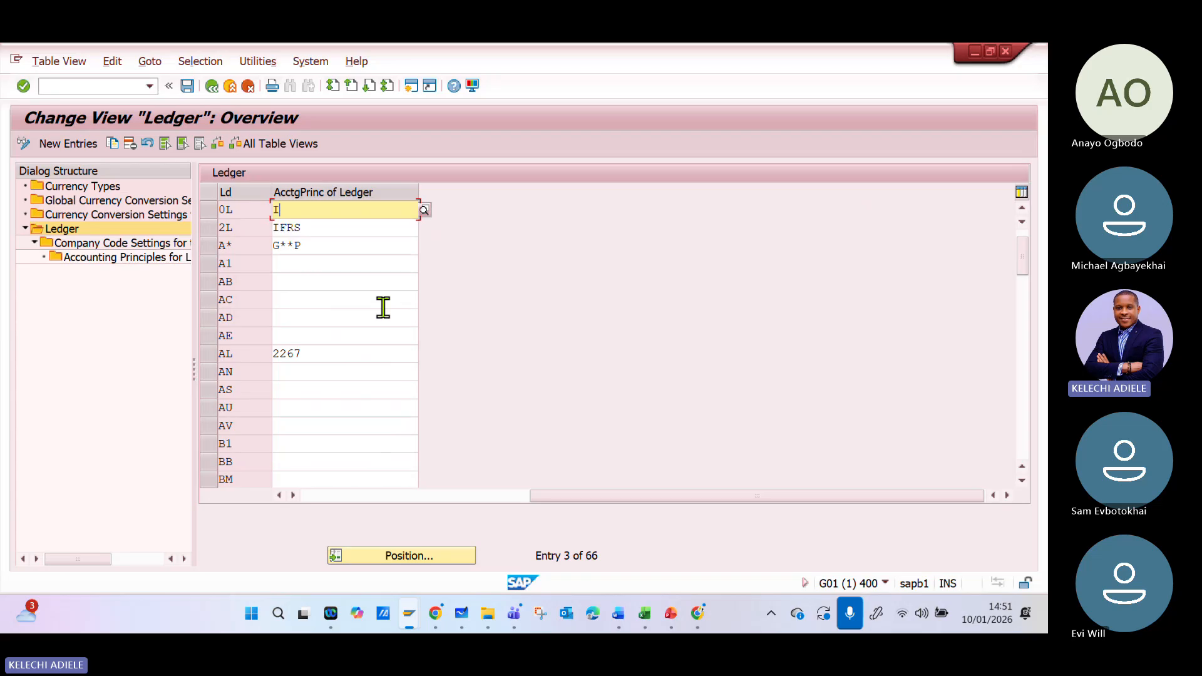
{"action": "type", "text": "FRS"}
{"action": "key", "text": "Return"}
- Review the rows of leading ledger 0L and non-leading ledger A* in the ledger overview
{"action": "left_click", "coordinate": [425, 497]}
{"action": "left_click", "coordinate": [425, 498]}
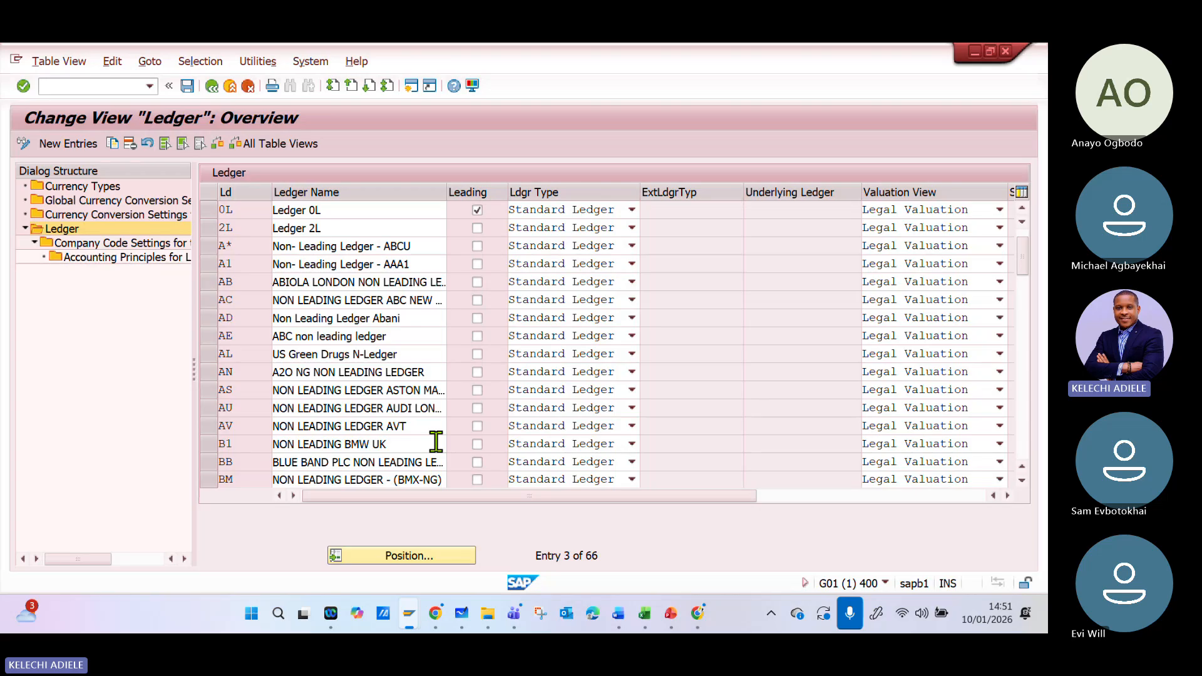
{"action": "left_click", "coordinate": [351, 211]}
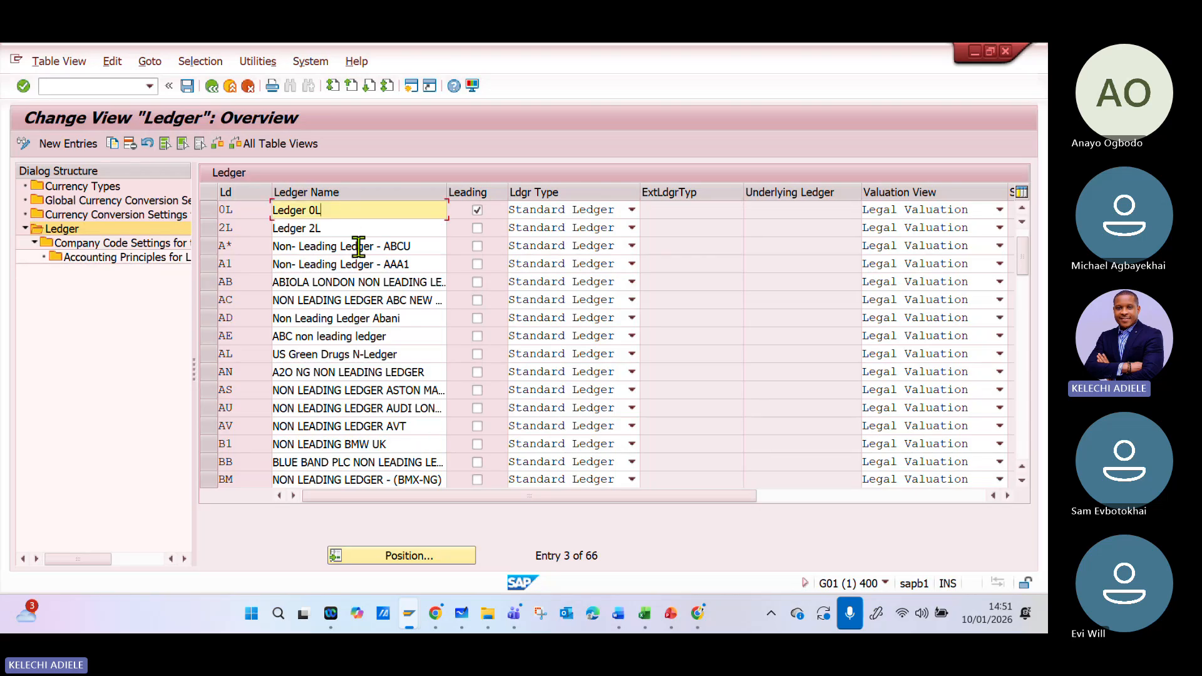
{"action": "left_click", "coordinate": [246, 247]}
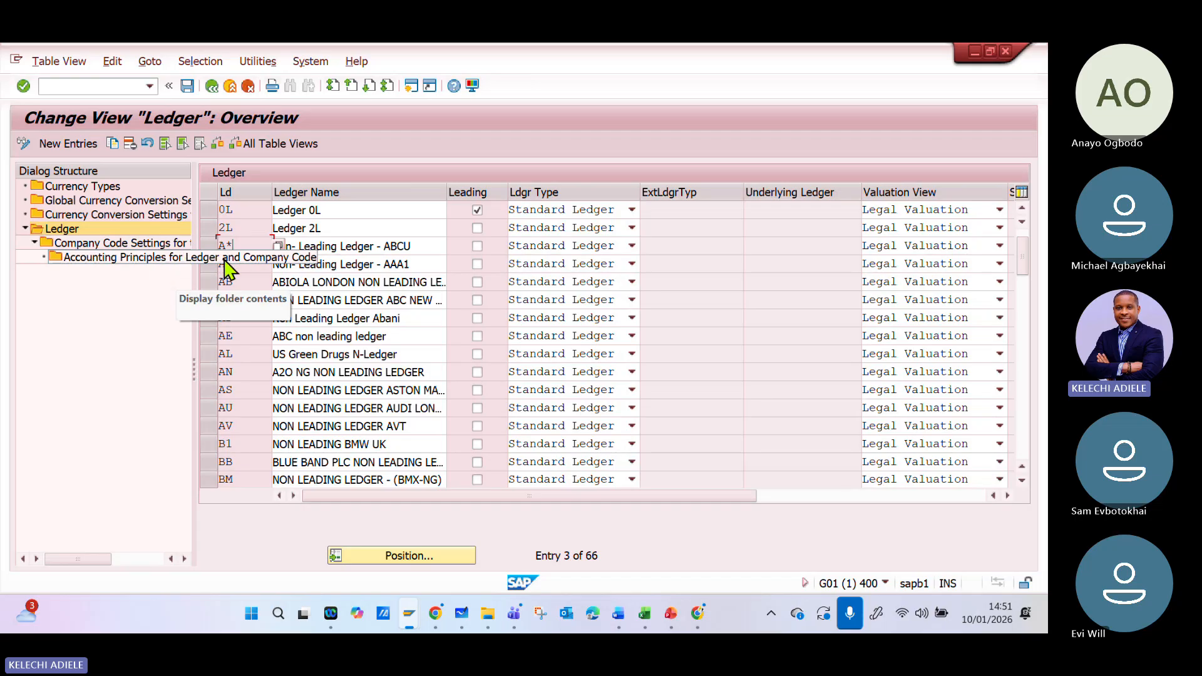
- Try to open the accounting principles for ledger and company code, and save the ledger settings, acknowledging the consistency check
{"action": "left_click", "coordinate": [148, 257]}
{"action": "double_click", "coordinate": [149, 258]}
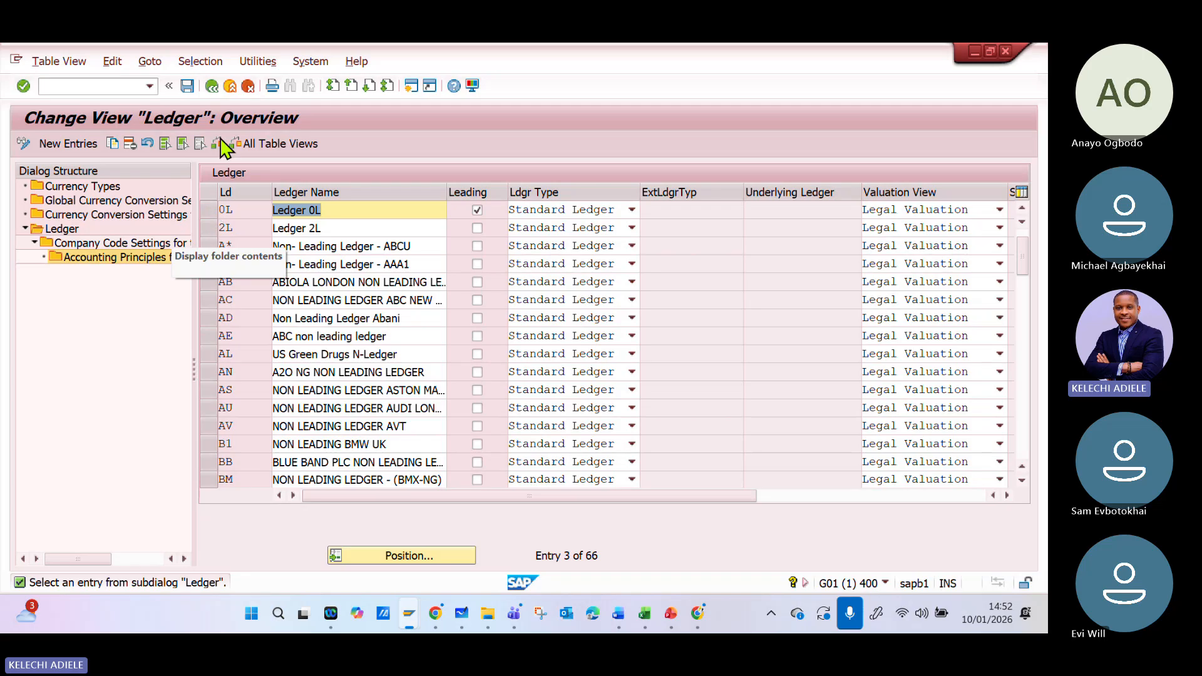
{"action": "left_click", "coordinate": [187, 86]}
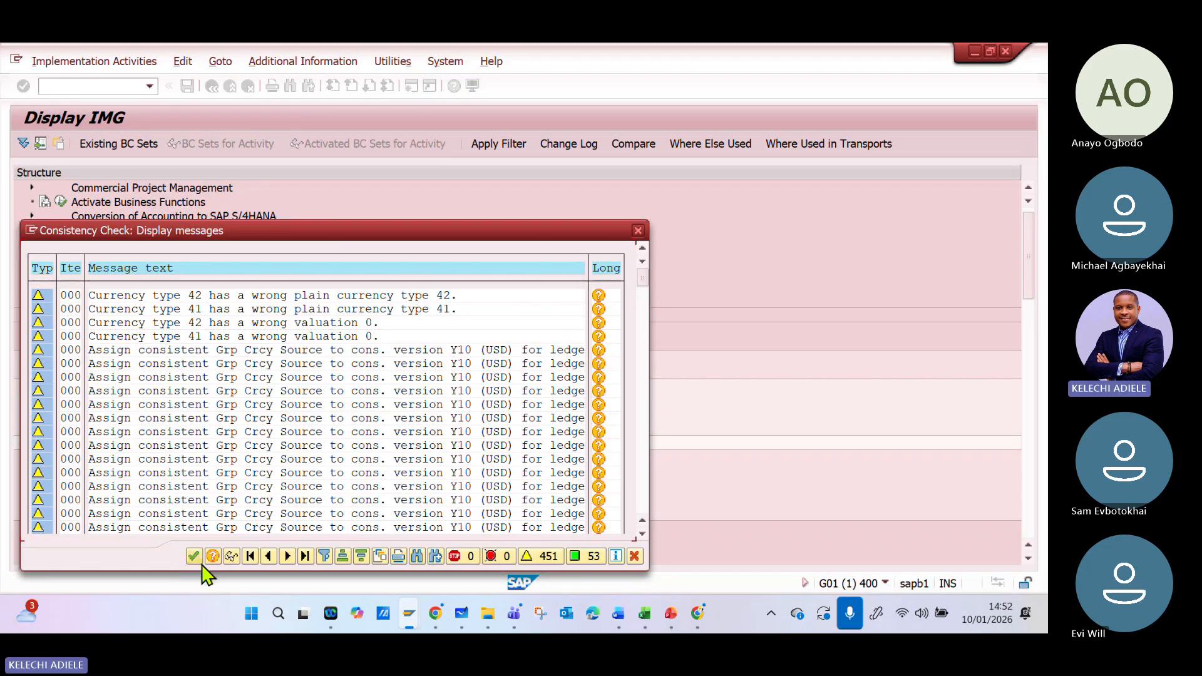
{"action": "left_click", "coordinate": [198, 556]}
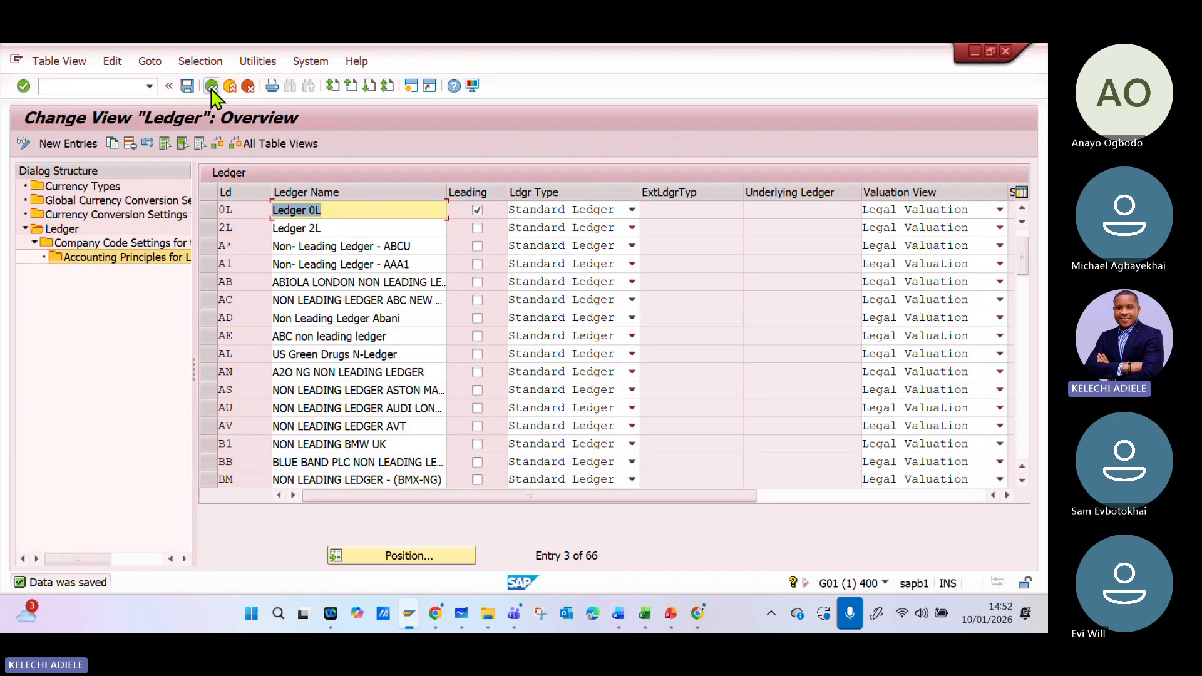
- Reopen Define Settings for Ledgers and Currency Types and view the currency conversion settings for company codes
{"action": "left_click", "coordinate": [211, 87]}
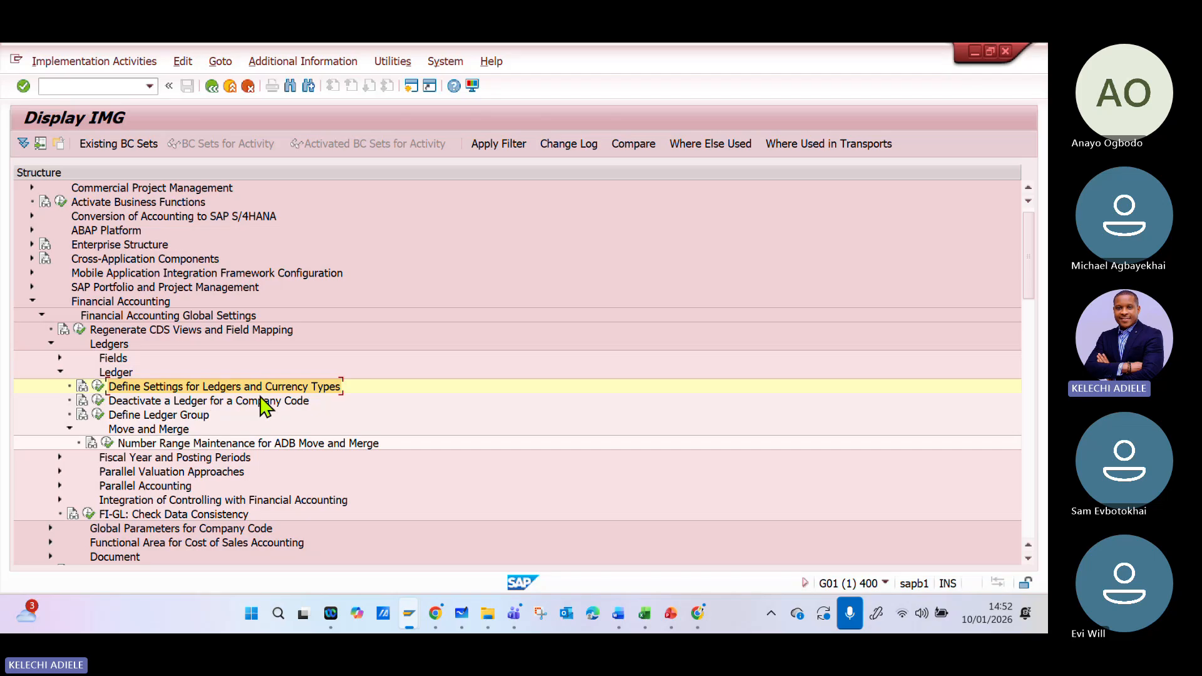
{"action": "left_click", "coordinate": [99, 387]}
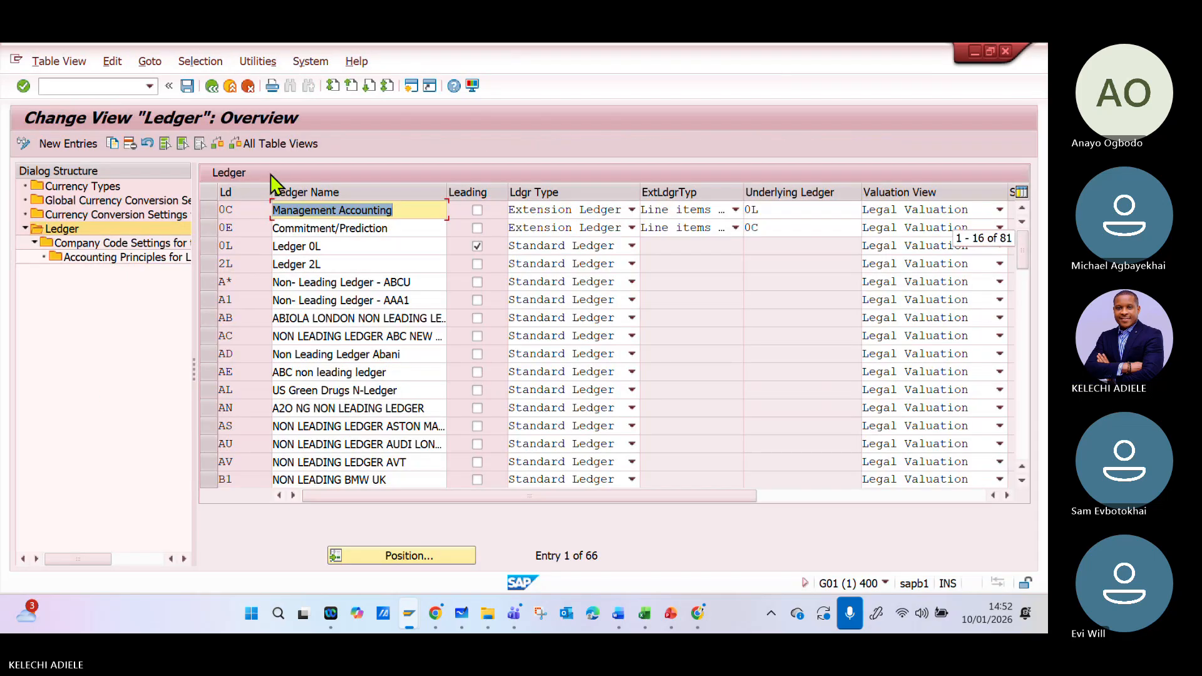
{"action": "left_click", "coordinate": [123, 217]}
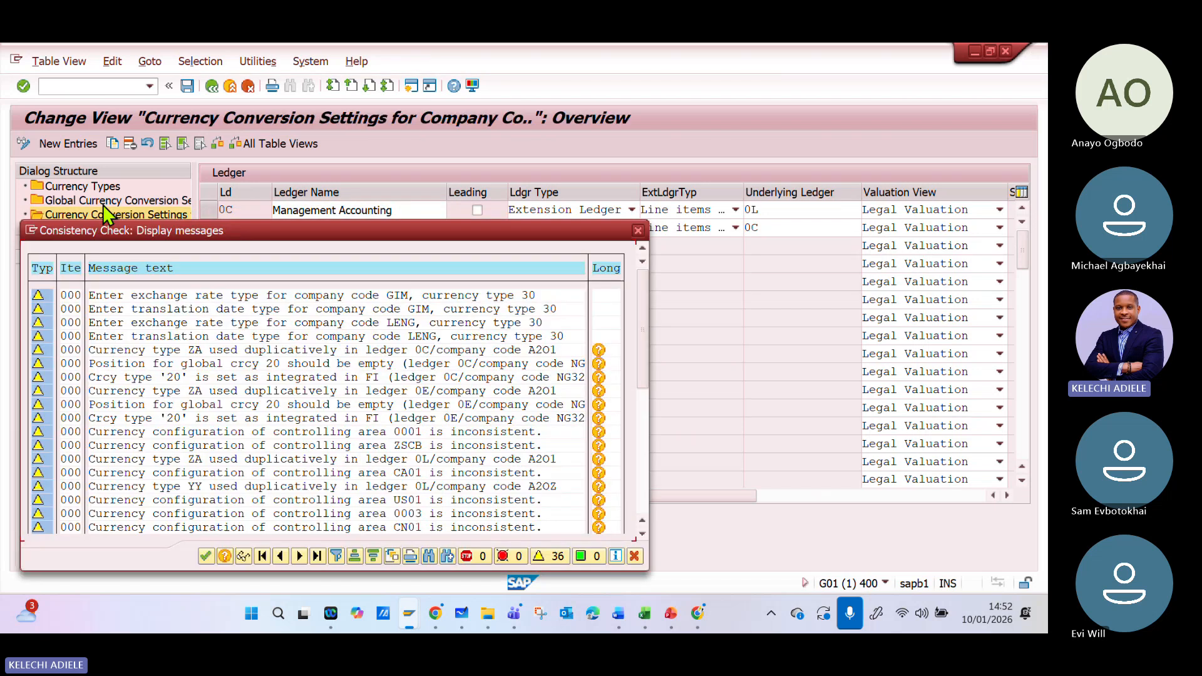
{"action": "left_click", "coordinate": [639, 231]}
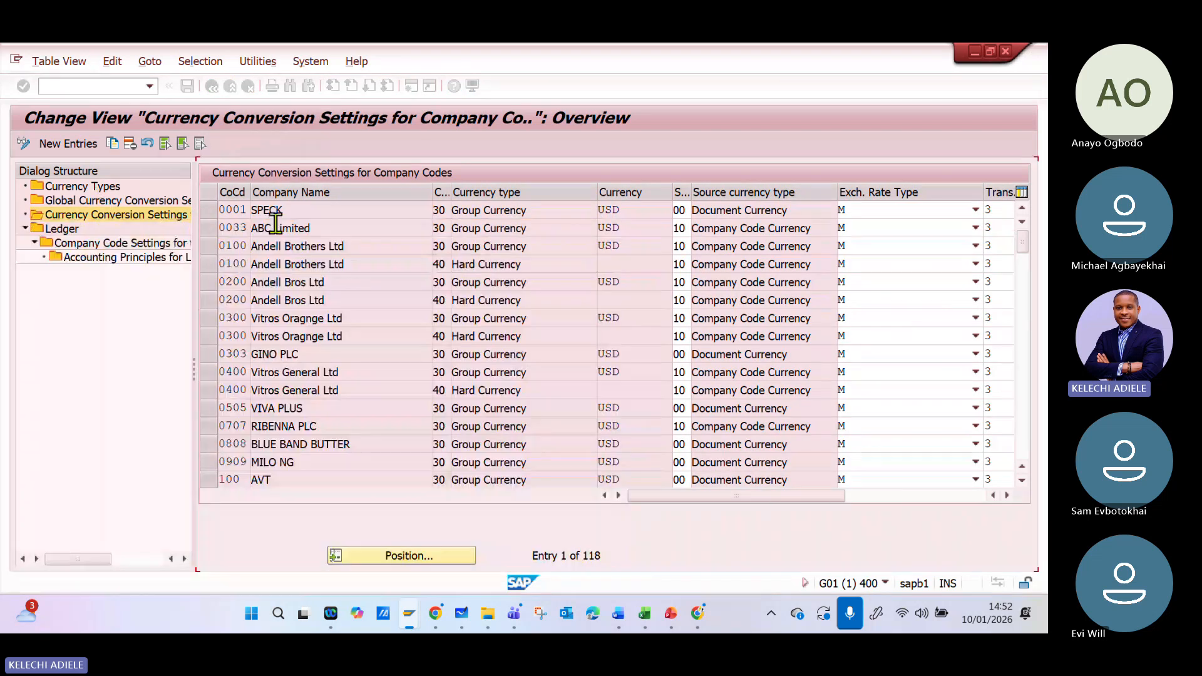
- View the defined currency types and the global currency conversion settings
{"action": "left_click", "coordinate": [112, 189]}
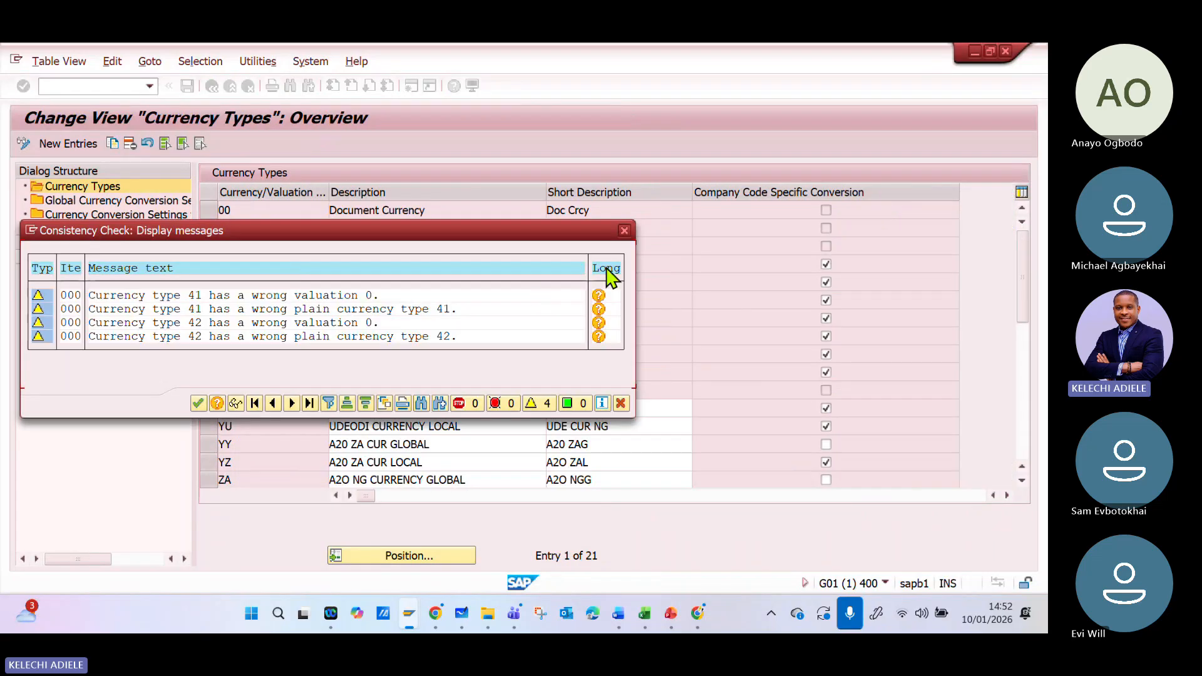
{"action": "left_click", "coordinate": [624, 231]}
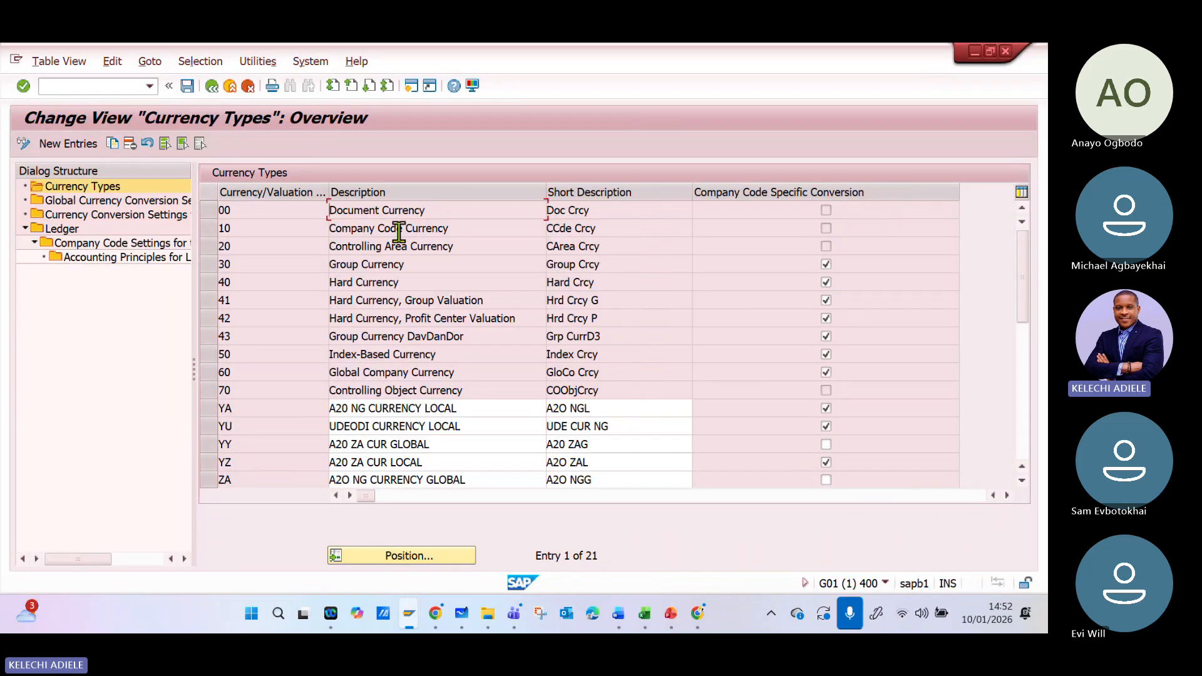
{"action": "left_click", "coordinate": [103, 202]}
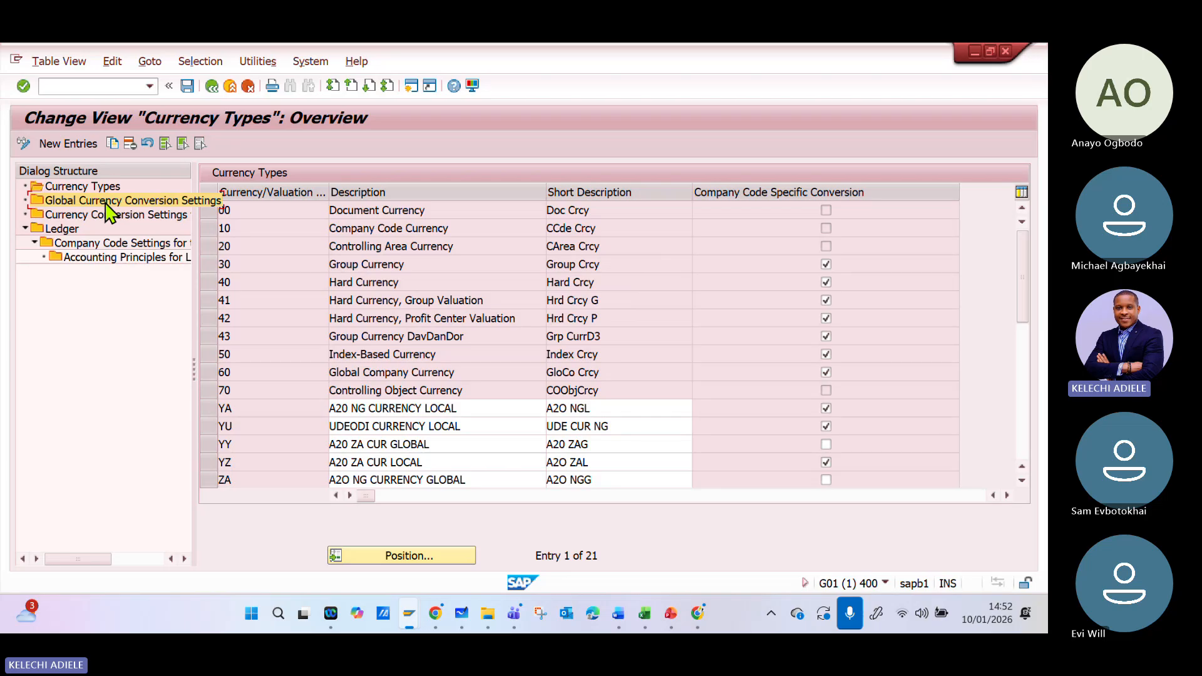
{"action": "double_click", "coordinate": [105, 204]}
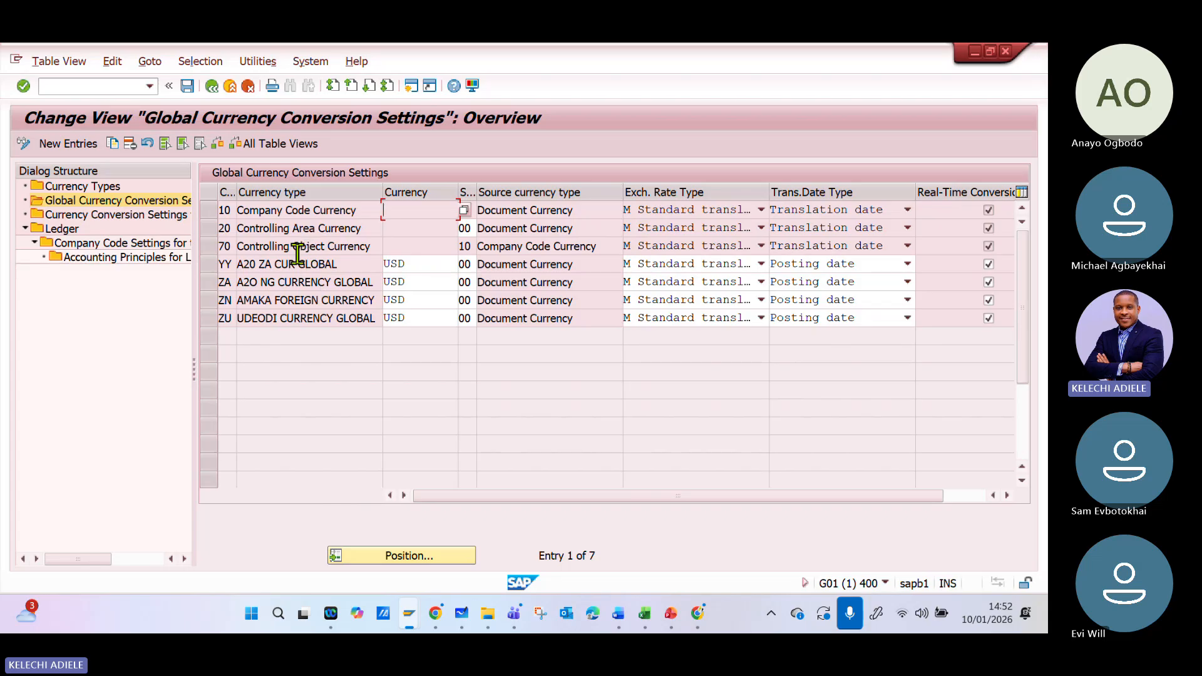
- Return to the company-code currency conversion settings and locate the entry for company code TXUS
{"action": "double_click", "coordinate": [99, 216]}
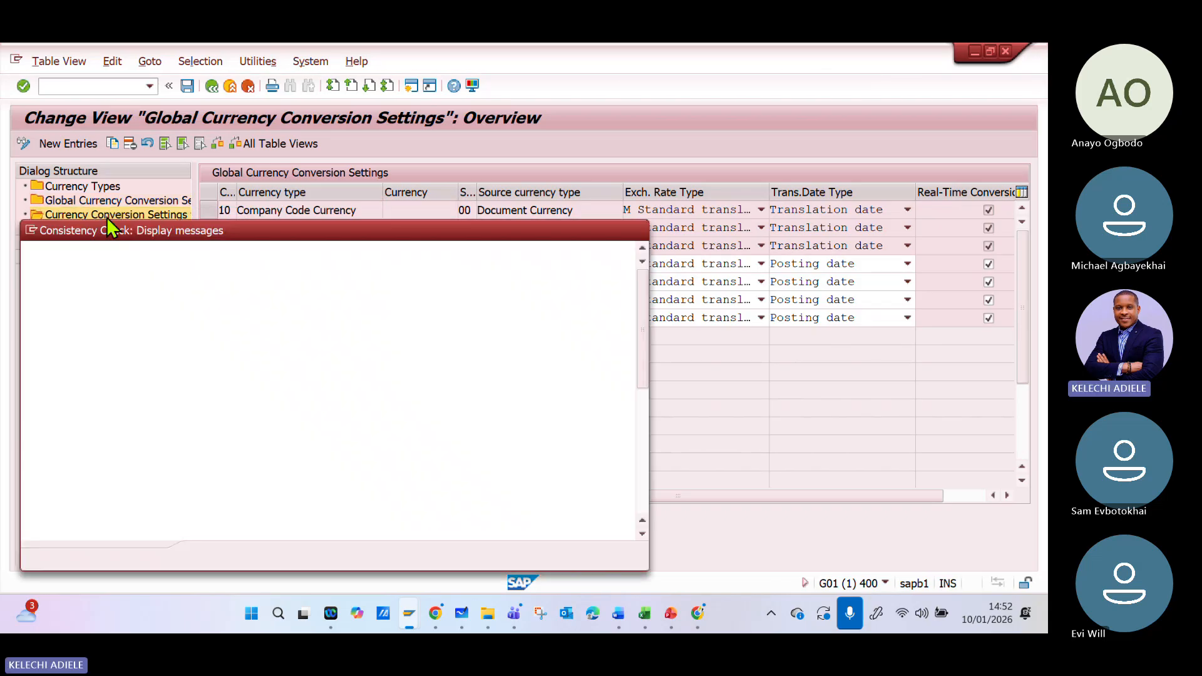
{"action": "left_click", "coordinate": [637, 229]}
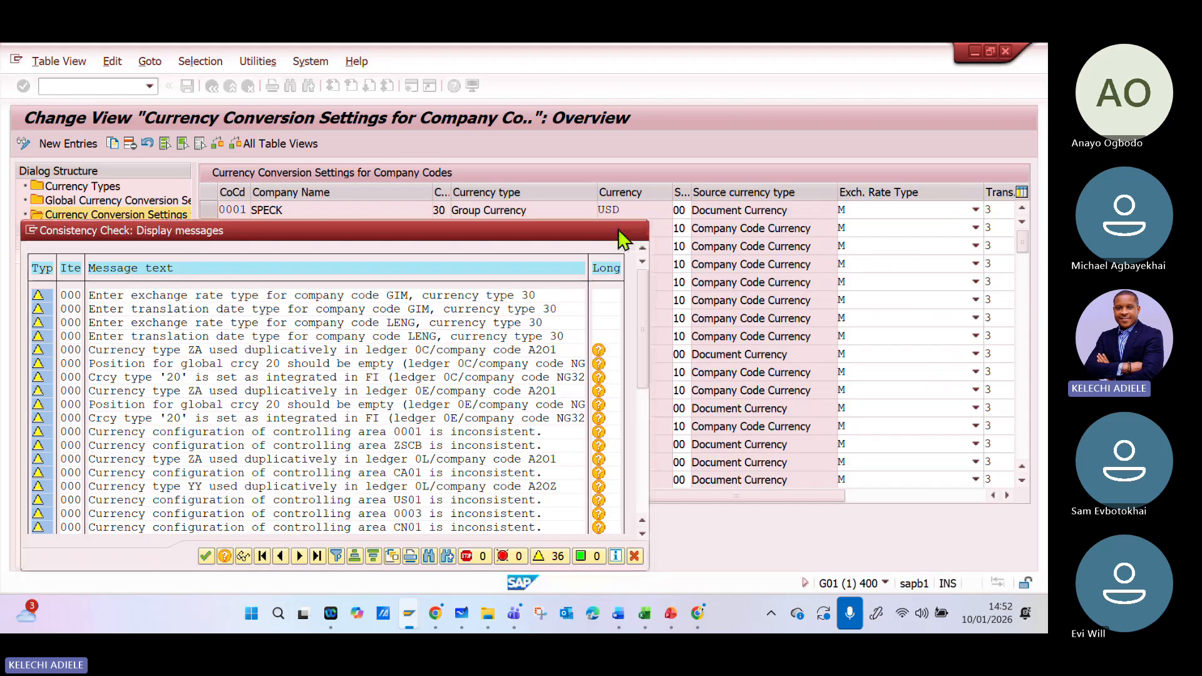
{"action": "left_click", "coordinate": [447, 558]}
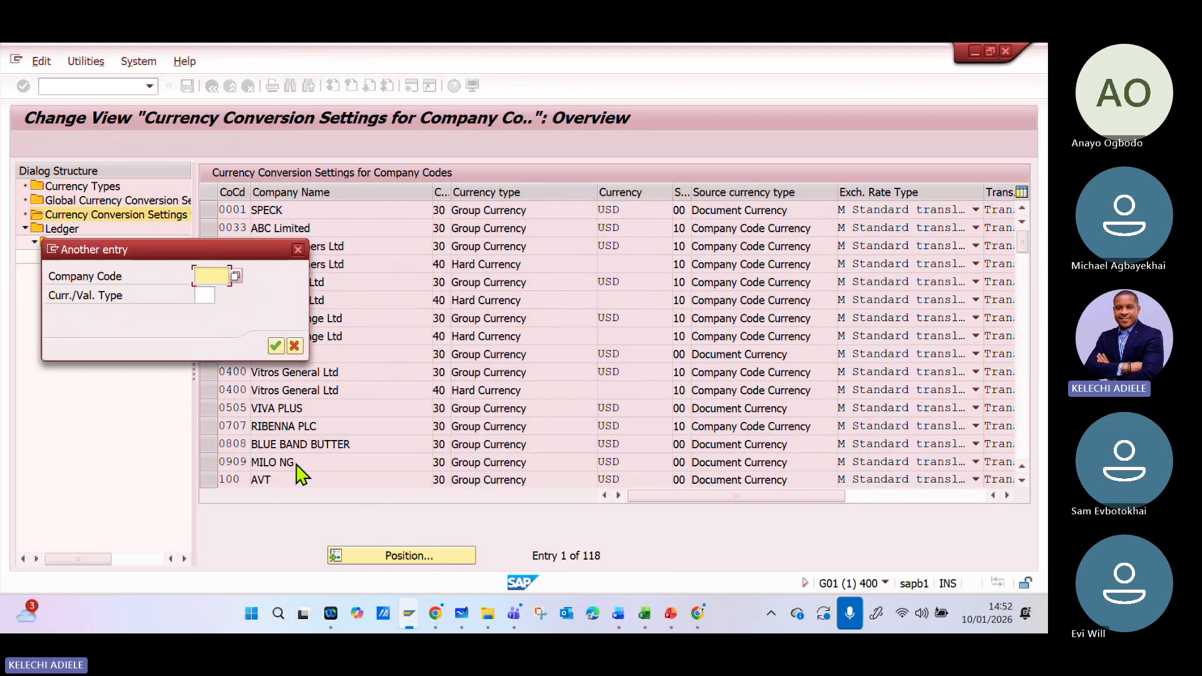
{"action": "key", "text": "BackSpace"}
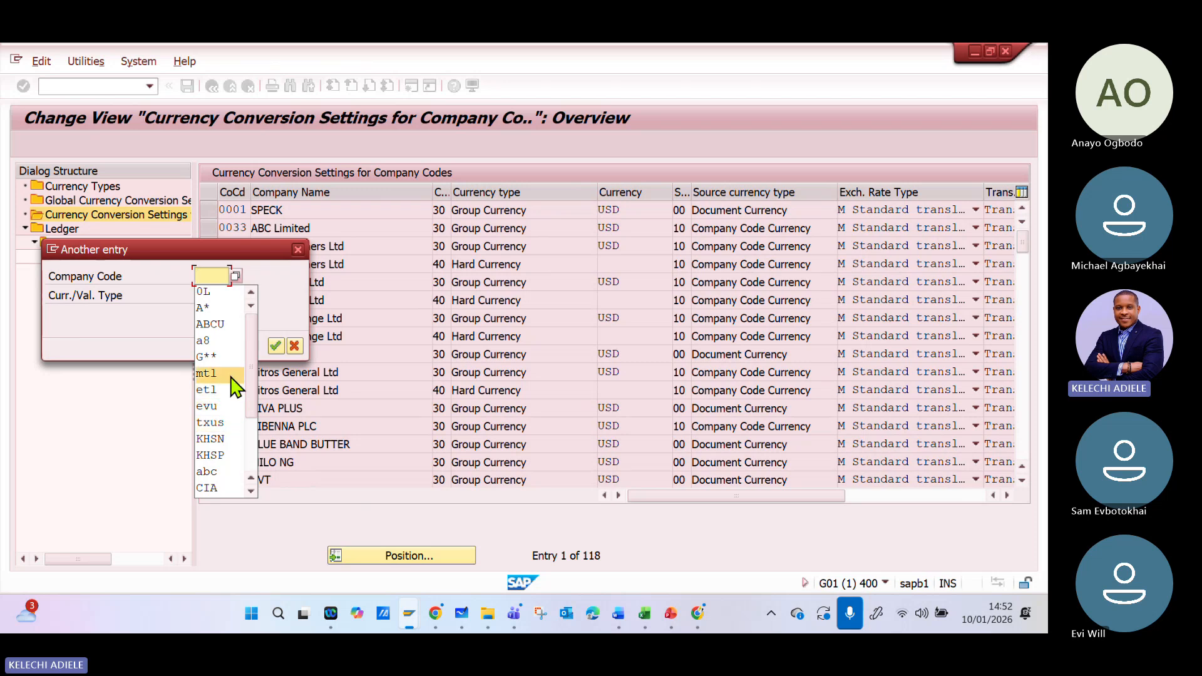
{"action": "left_click", "coordinate": [220, 424]}
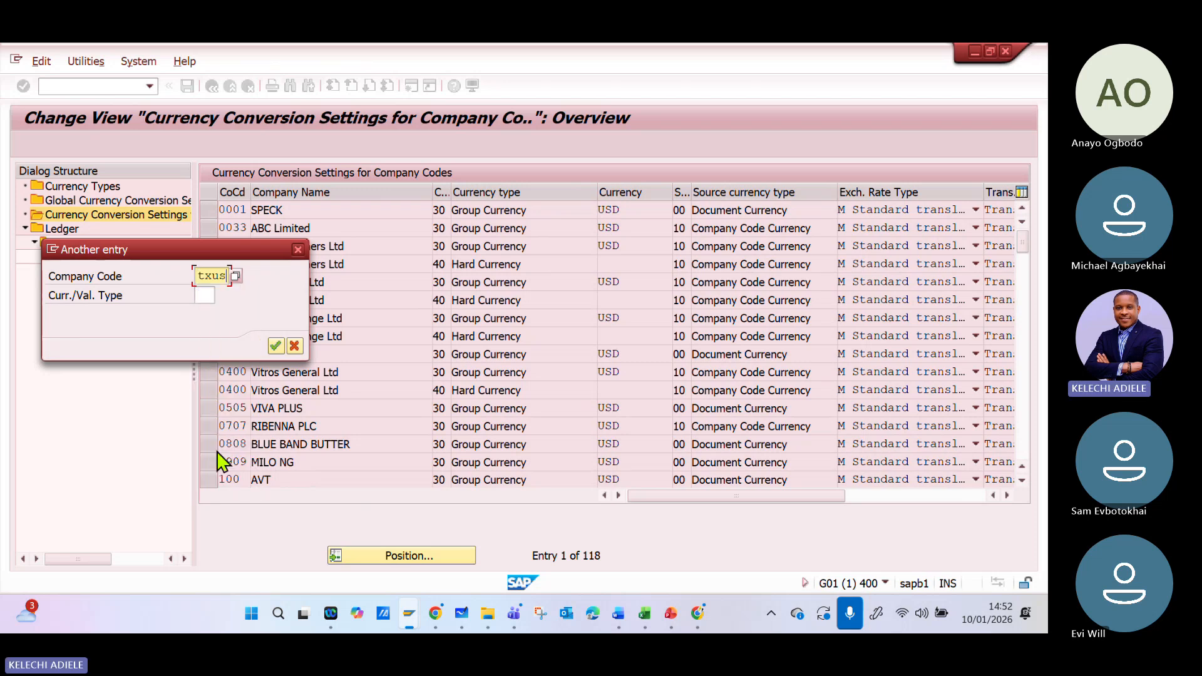
{"action": "left_click", "coordinate": [275, 346]}
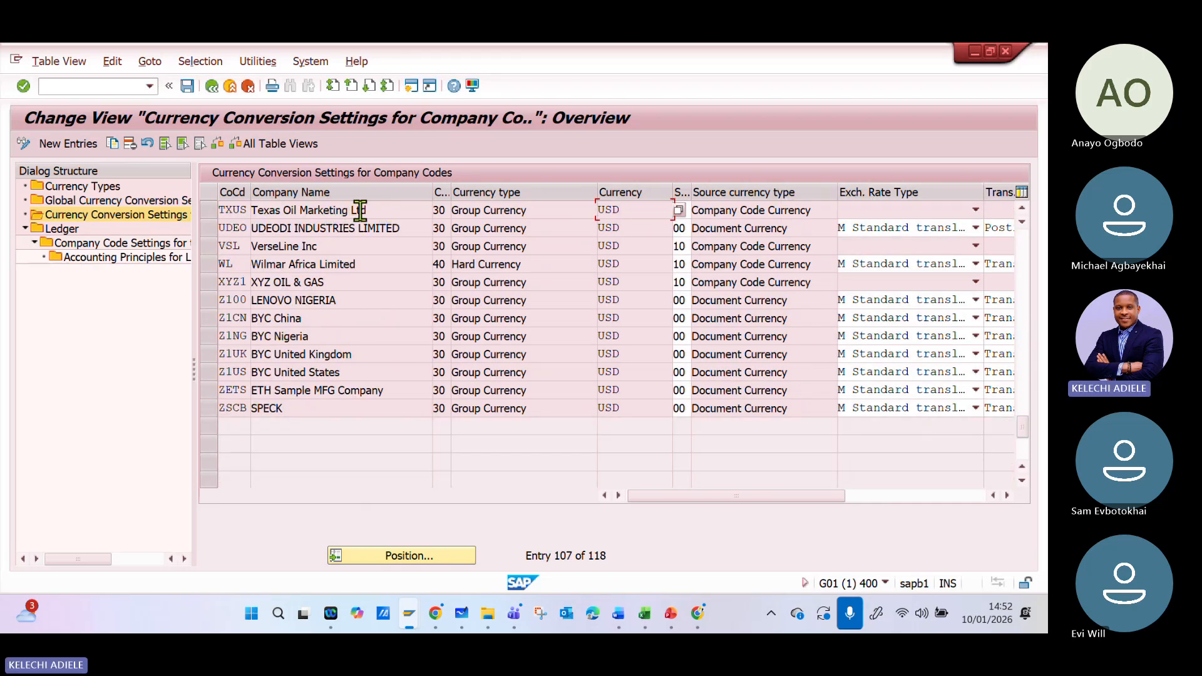
- Locate company code ABCU in the currency conversion settings and select its Group Currency row
{"action": "left_click", "coordinate": [432, 556]}
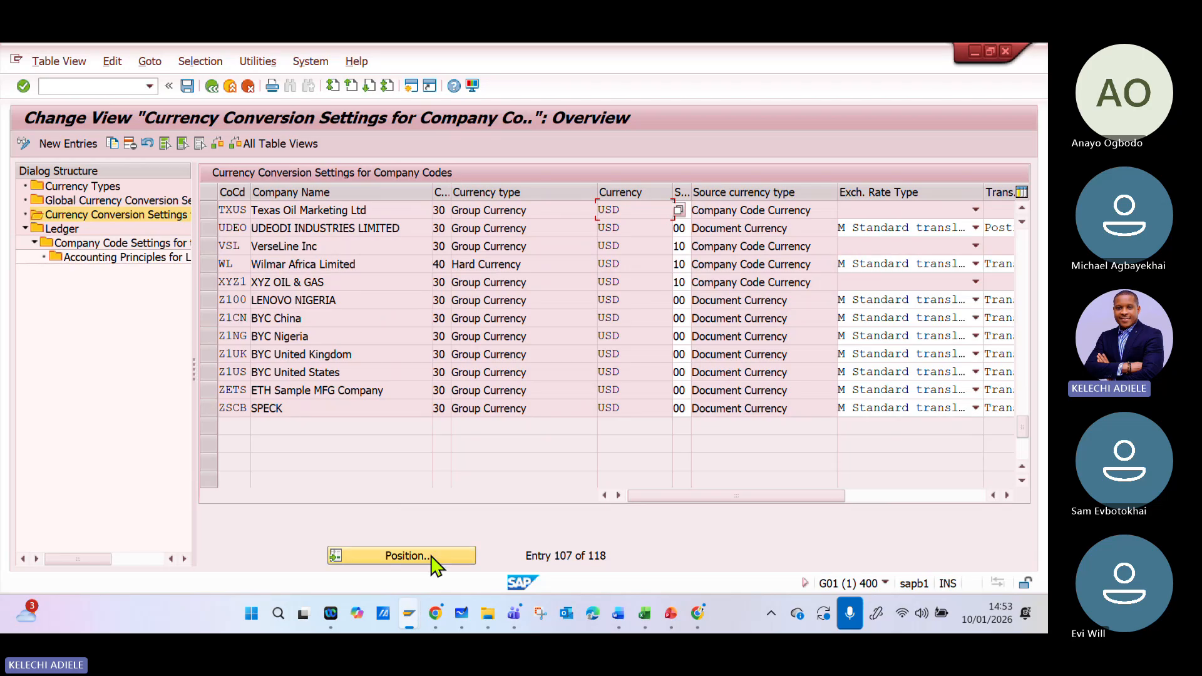
{"action": "key", "text": "BackSpace"}
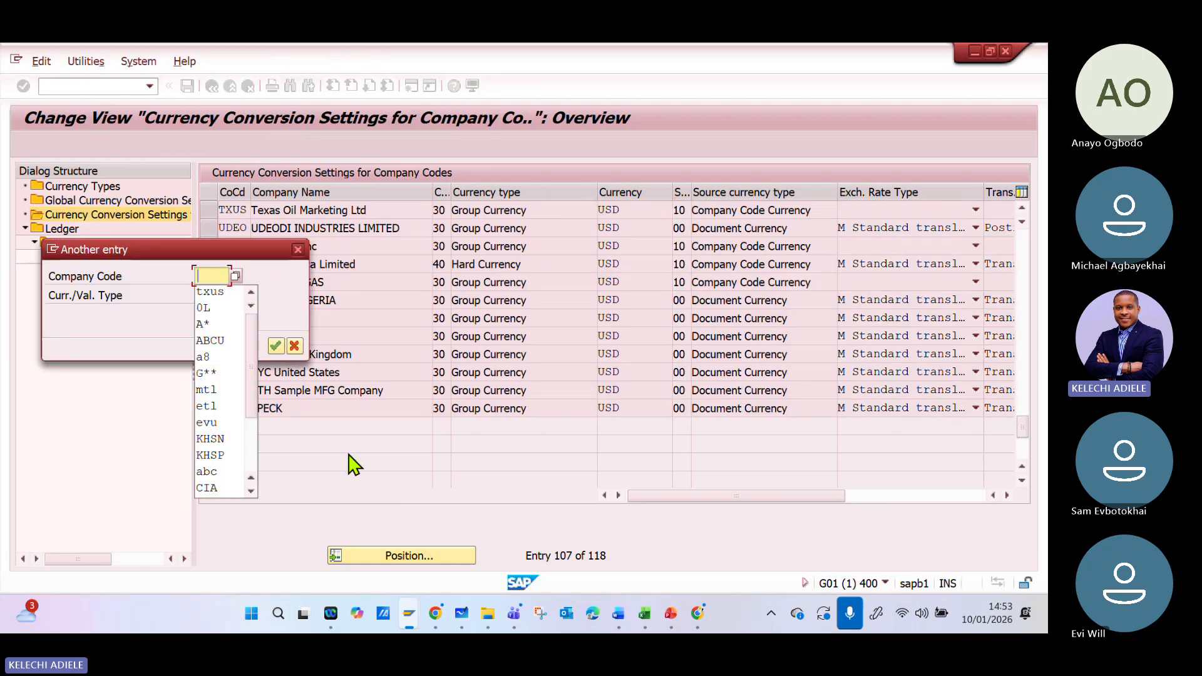
{"action": "left_click", "coordinate": [216, 341]}
{"action": "left_click", "coordinate": [276, 346]}
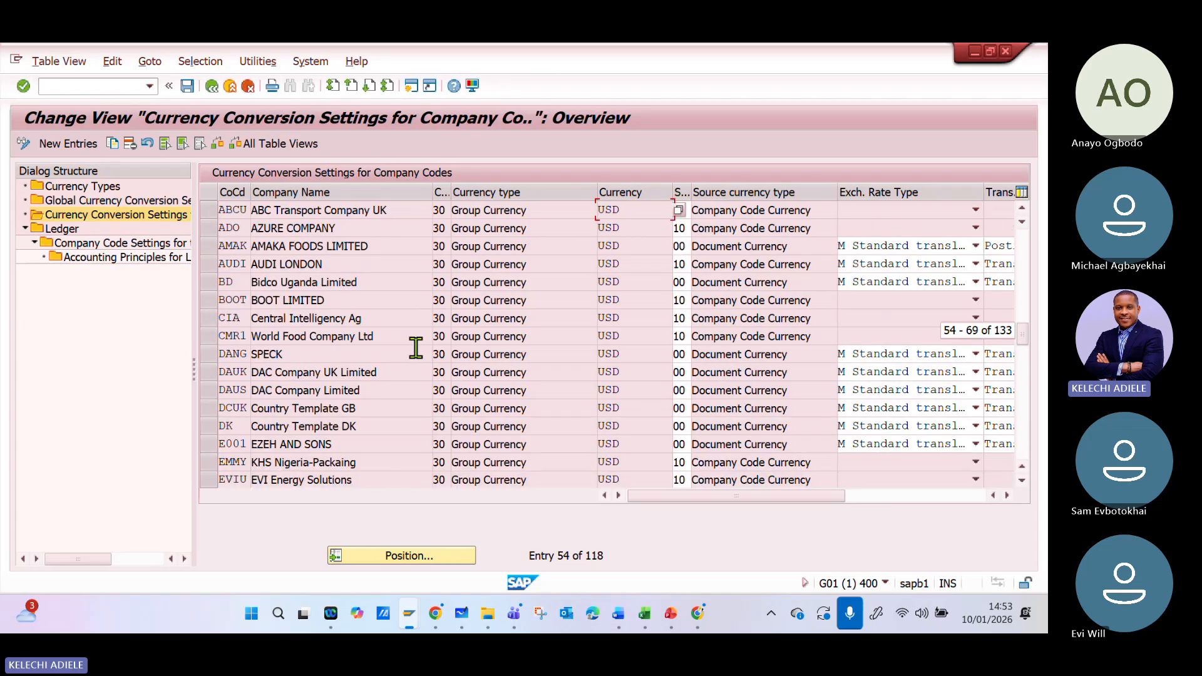
{"action": "left_click", "coordinate": [220, 209]}
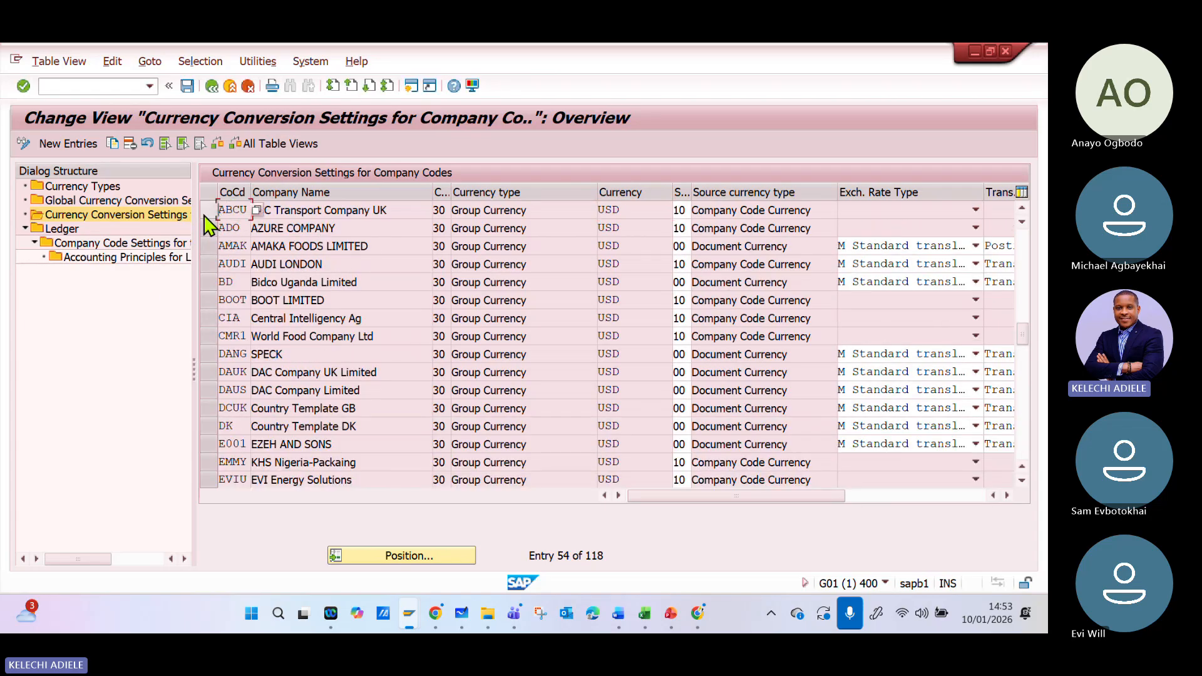
{"action": "left_click", "coordinate": [206, 212]}
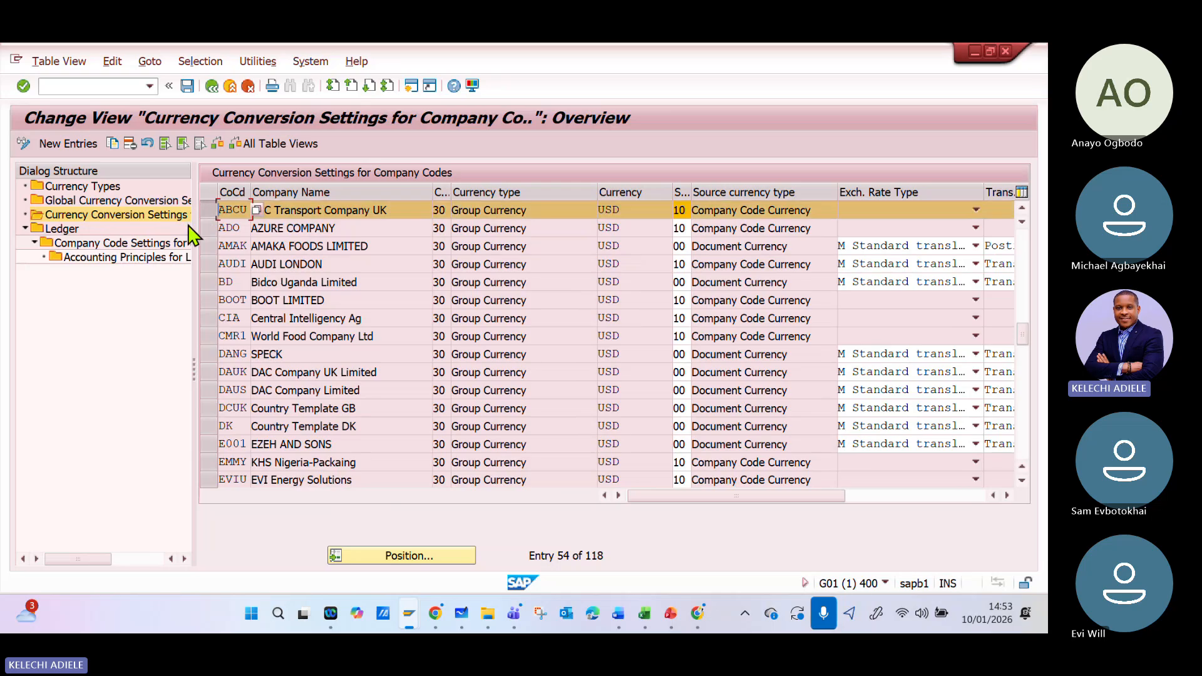
- Select leading ledger 0L in the ledger overview and open its company code settings, acknowledging the consistency check
{"action": "double_click", "coordinate": [62, 231]}
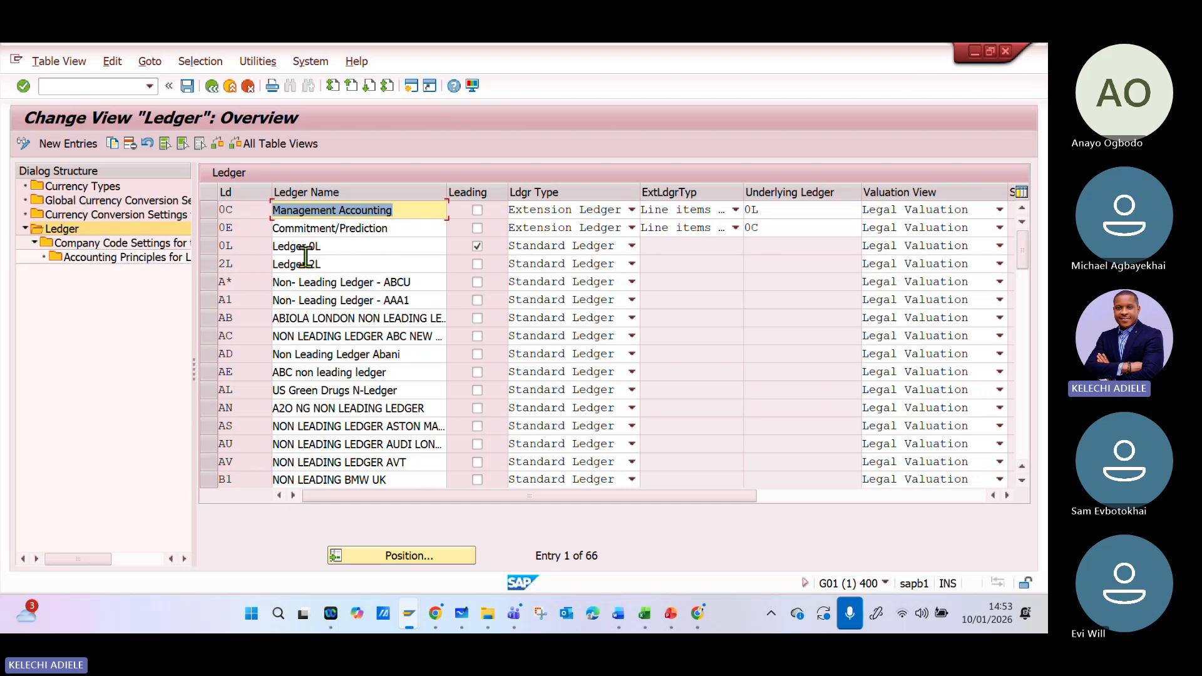
{"action": "left_click", "coordinate": [205, 245]}
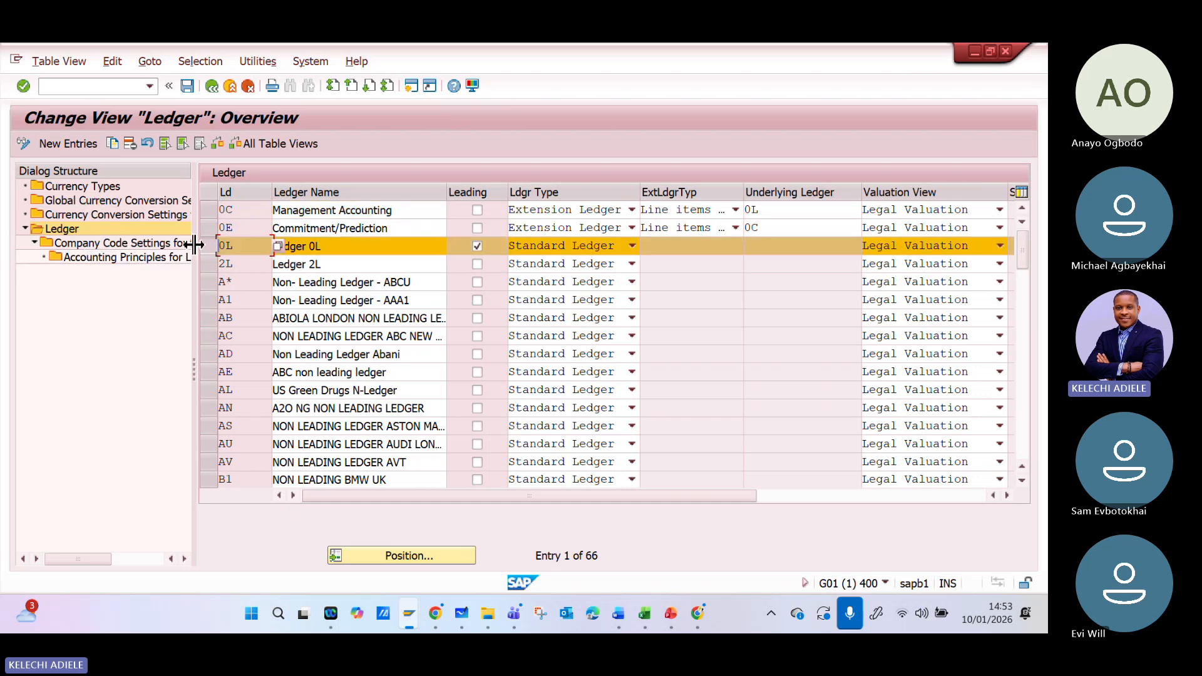
{"action": "double_click", "coordinate": [132, 245]}
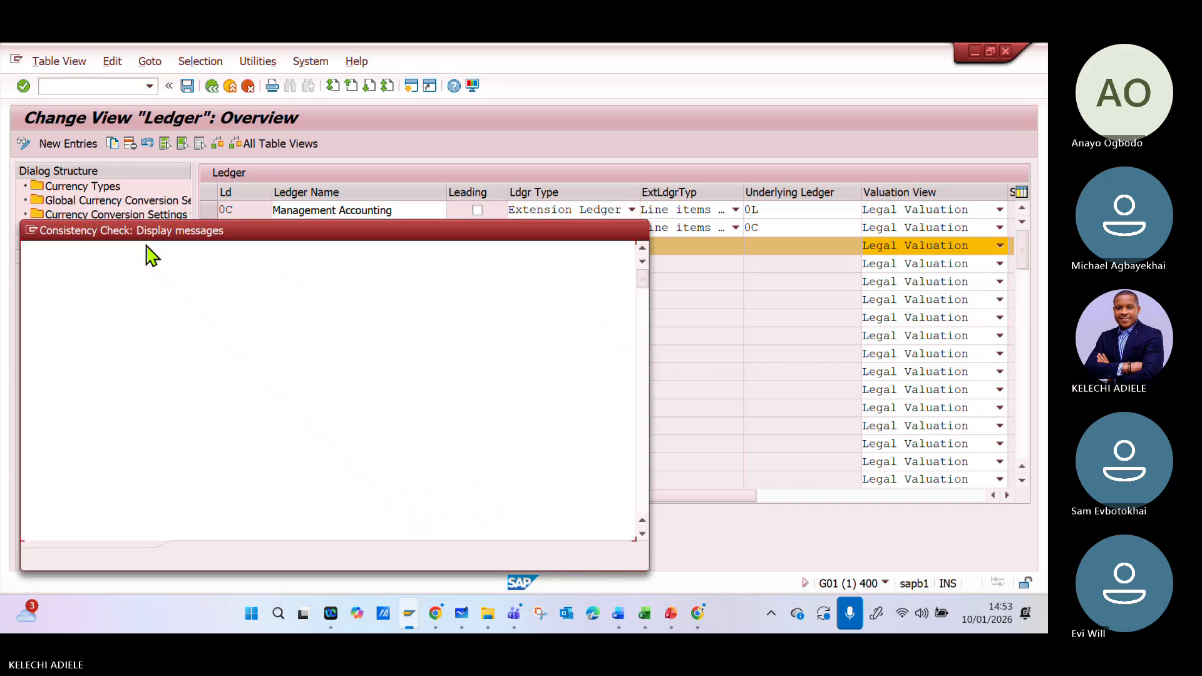
{"action": "left_click", "coordinate": [196, 557]}
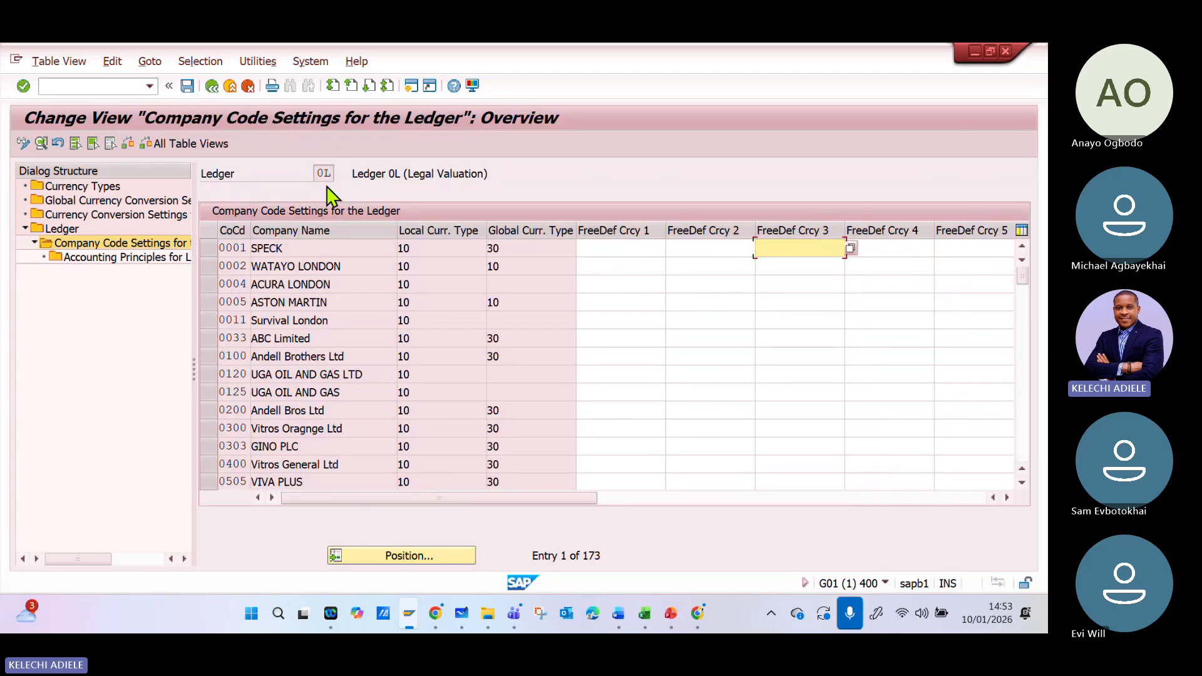
- Locate company code ABCU in the company code settings of ledger 0L
{"action": "left_click", "coordinate": [396, 557]}
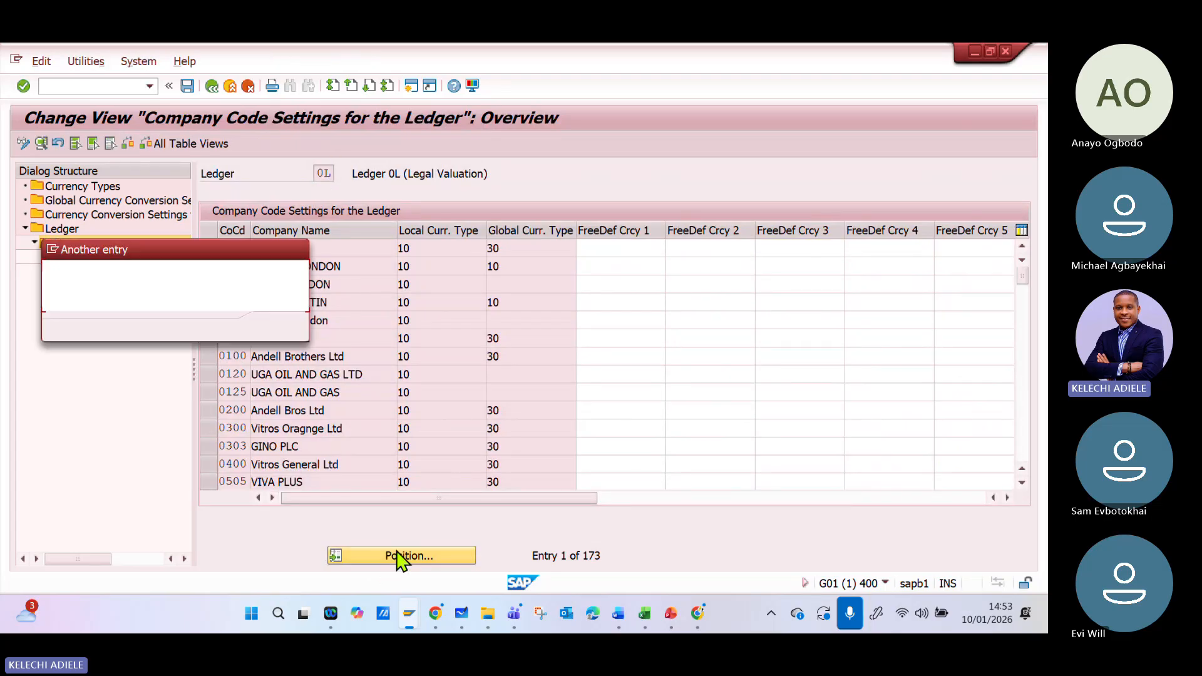
{"action": "left_click", "coordinate": [222, 279]}
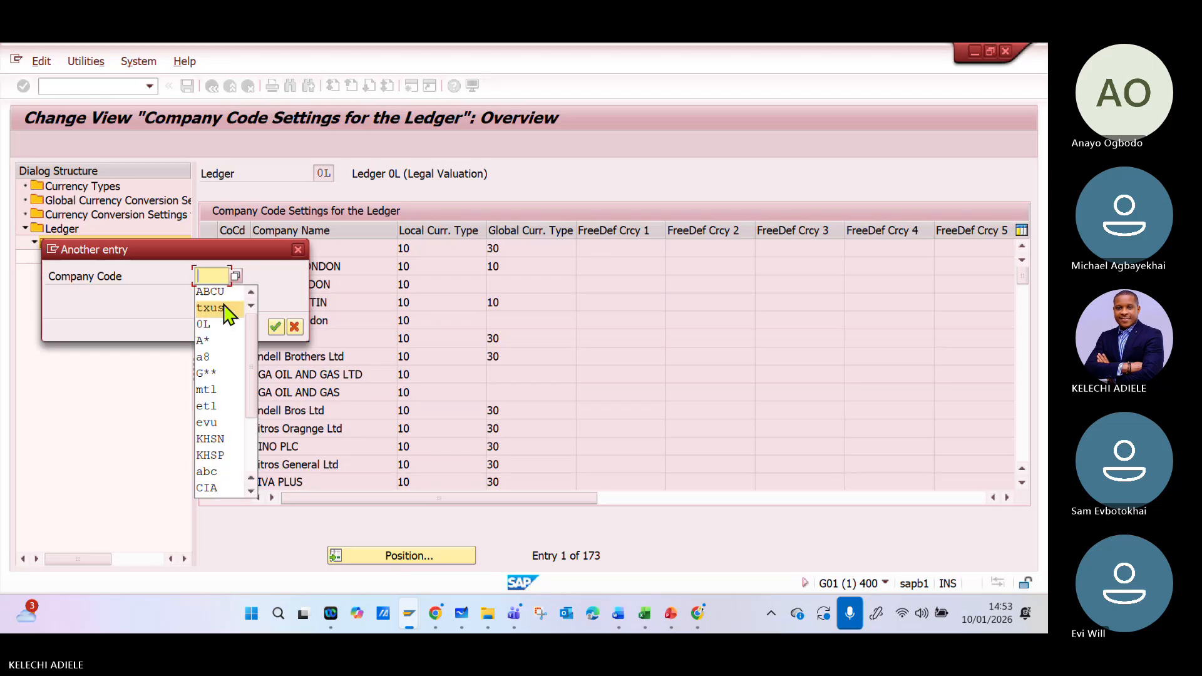
{"action": "left_click", "coordinate": [209, 291]}
{"action": "left_click", "coordinate": [275, 326]}
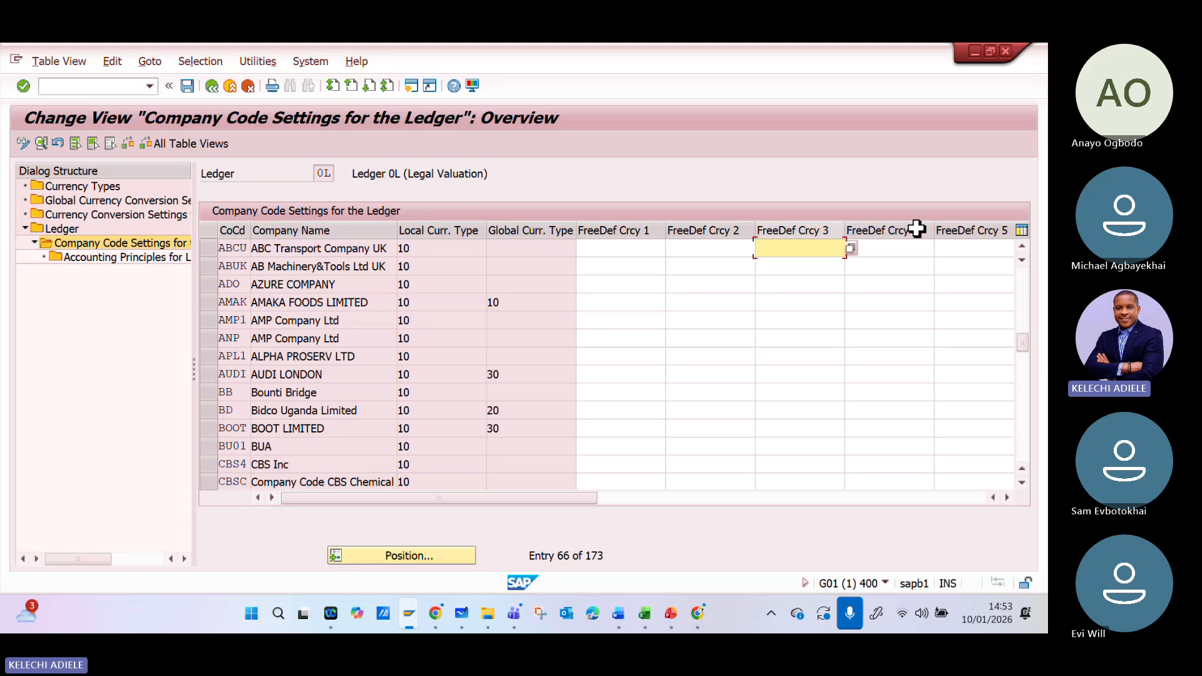
- Clear the Parallel GL option for company code ABCU in ledger 0L and review its functional and FI currency fields
{"action": "left_click_drag", "start_coordinate": [572, 499], "coordinate": [746, 506]}
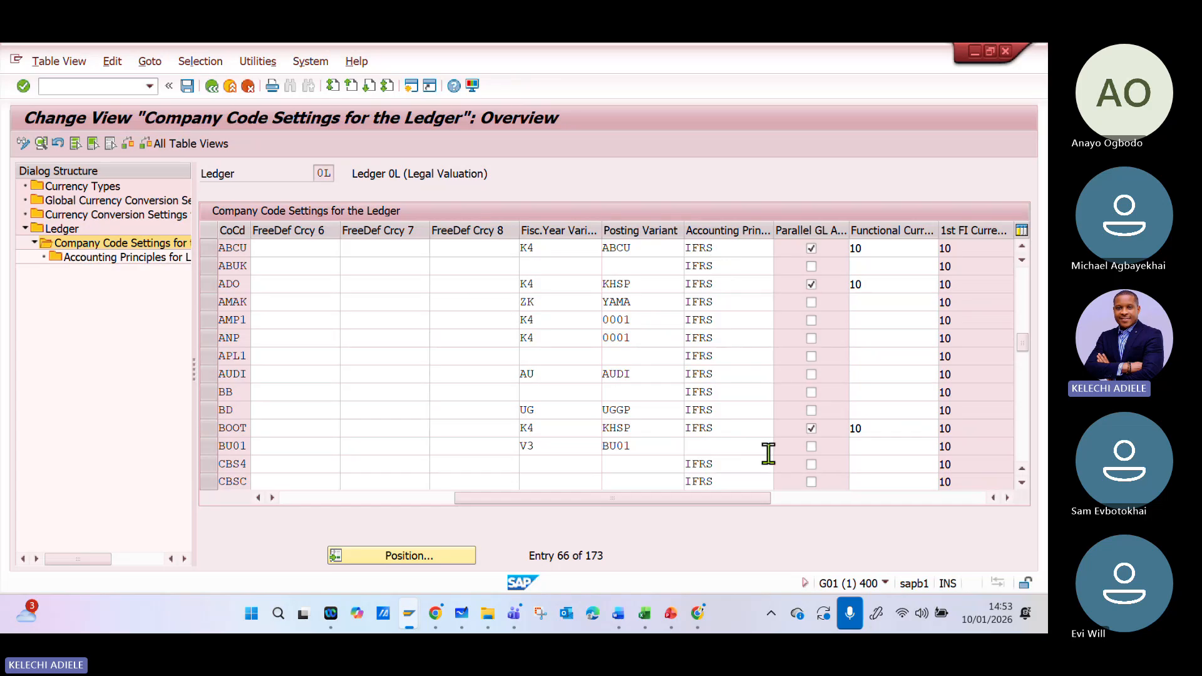
{"action": "left_click_drag", "start_coordinate": [735, 505], "coordinate": [784, 501]}
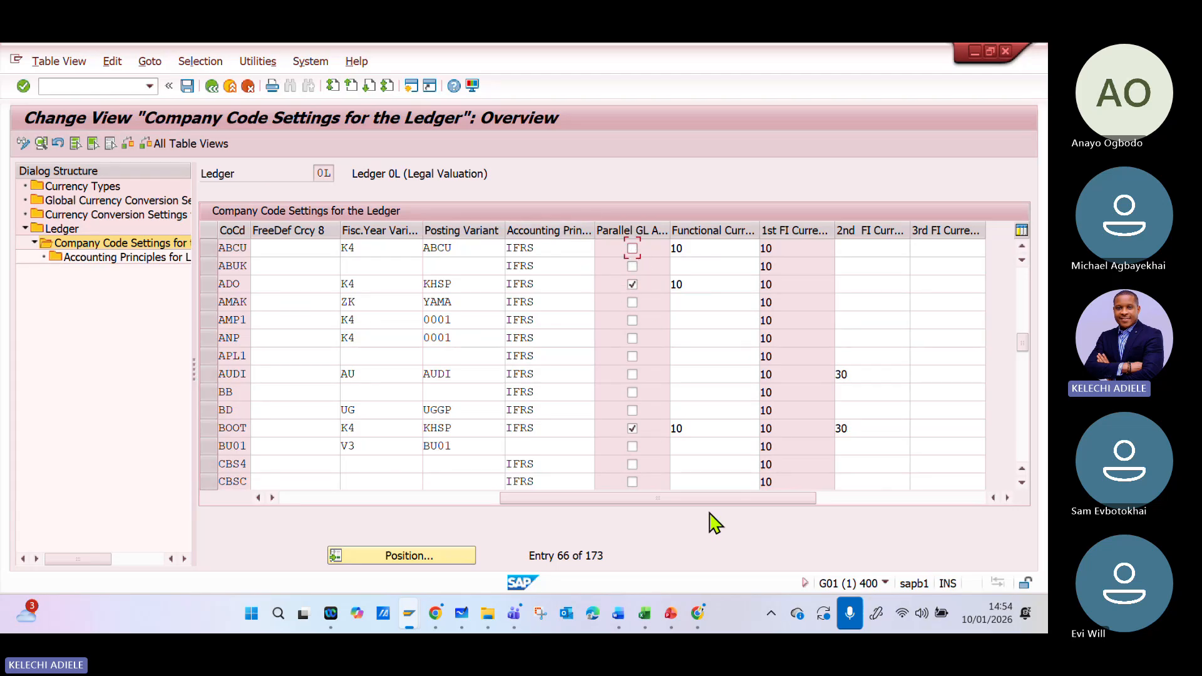
{"action": "left_click_drag", "start_coordinate": [706, 502], "coordinate": [748, 501]}
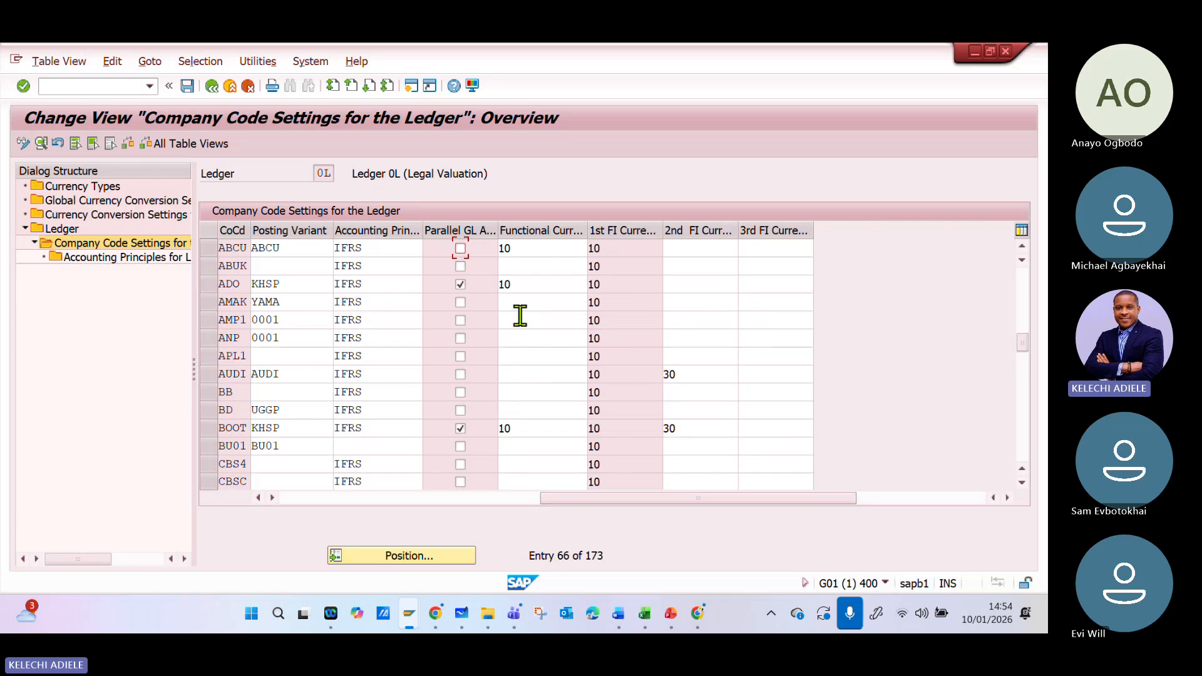
{"action": "left_click", "coordinate": [528, 247]}
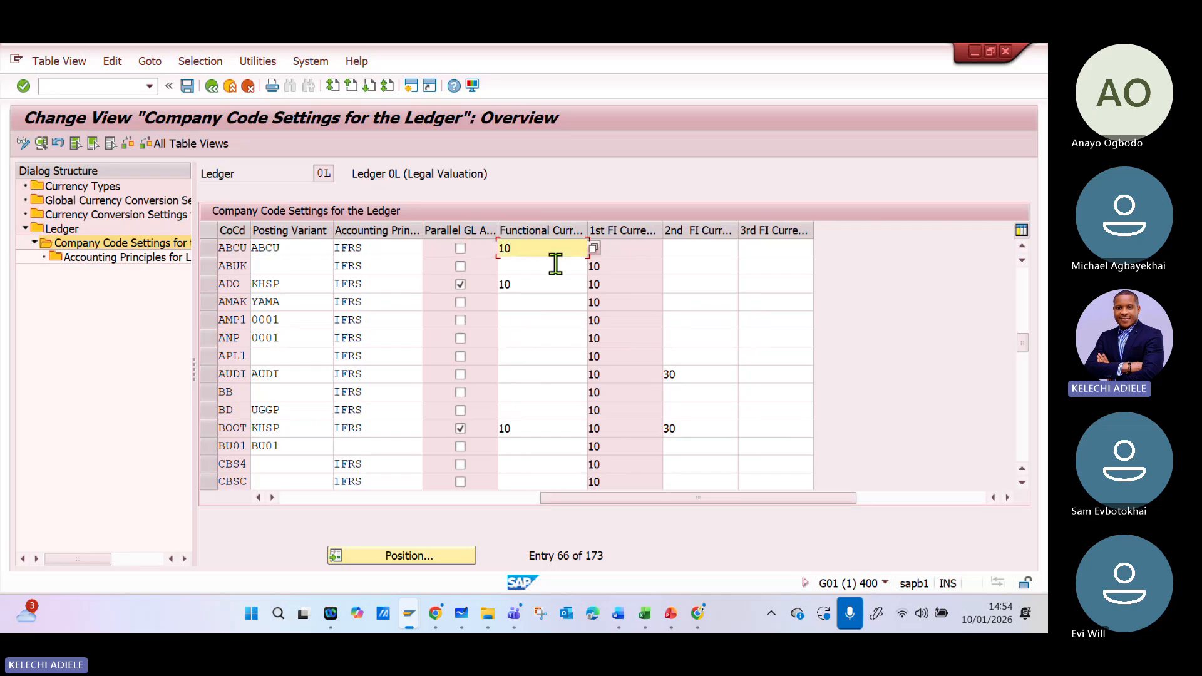
{"action": "left_click", "coordinate": [694, 248]}
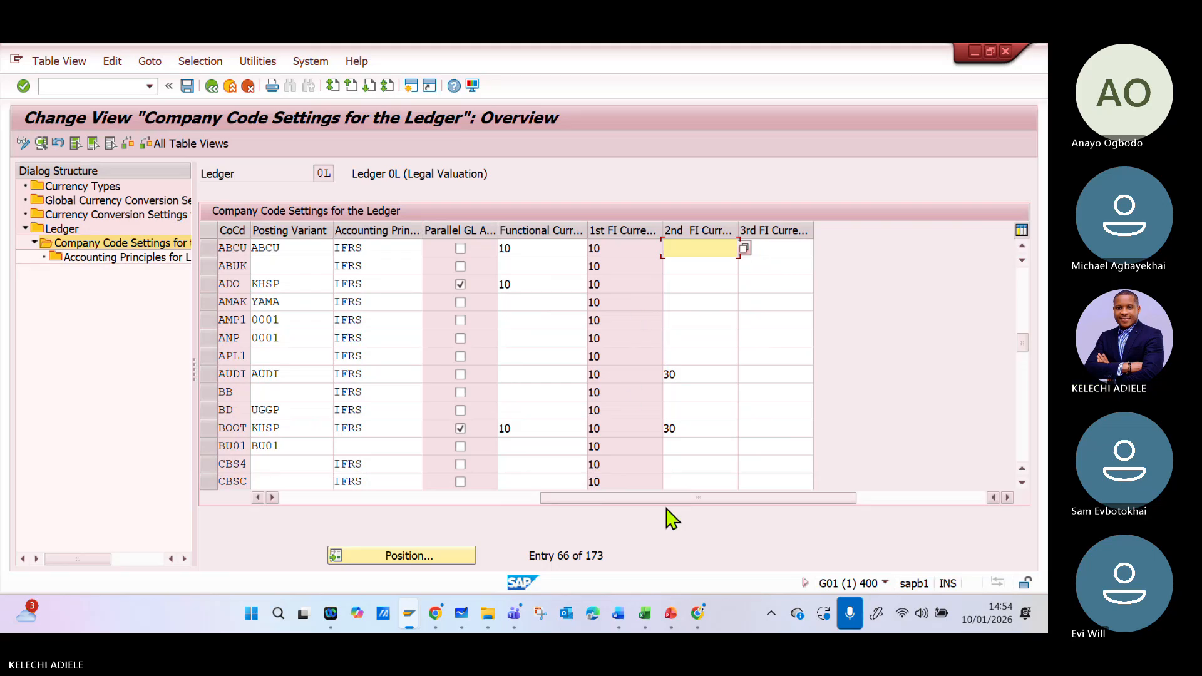
{"action": "mouse_move", "coordinate": [680, 497]}
{"action": "left_mouse_down"}
{"action": "mouse_move", "coordinate": [623, 504]}
{"action": "mouse_move", "coordinate": [703, 499]}
{"action": "left_mouse_up"}
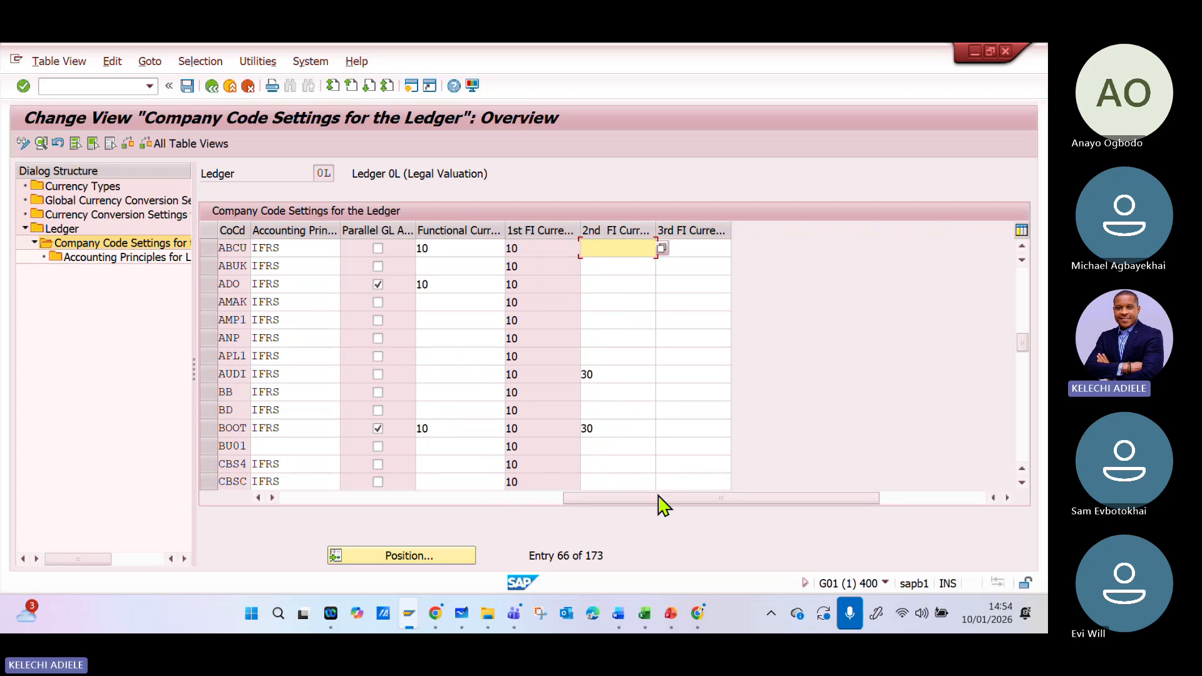
- Select company code ABCU's row in the ledger 0L company code settings and bring its FI currency fields into view
{"action": "scroll", "coordinate": [682, 419], "scroll_direction": "down", "scroll_amount": 2}
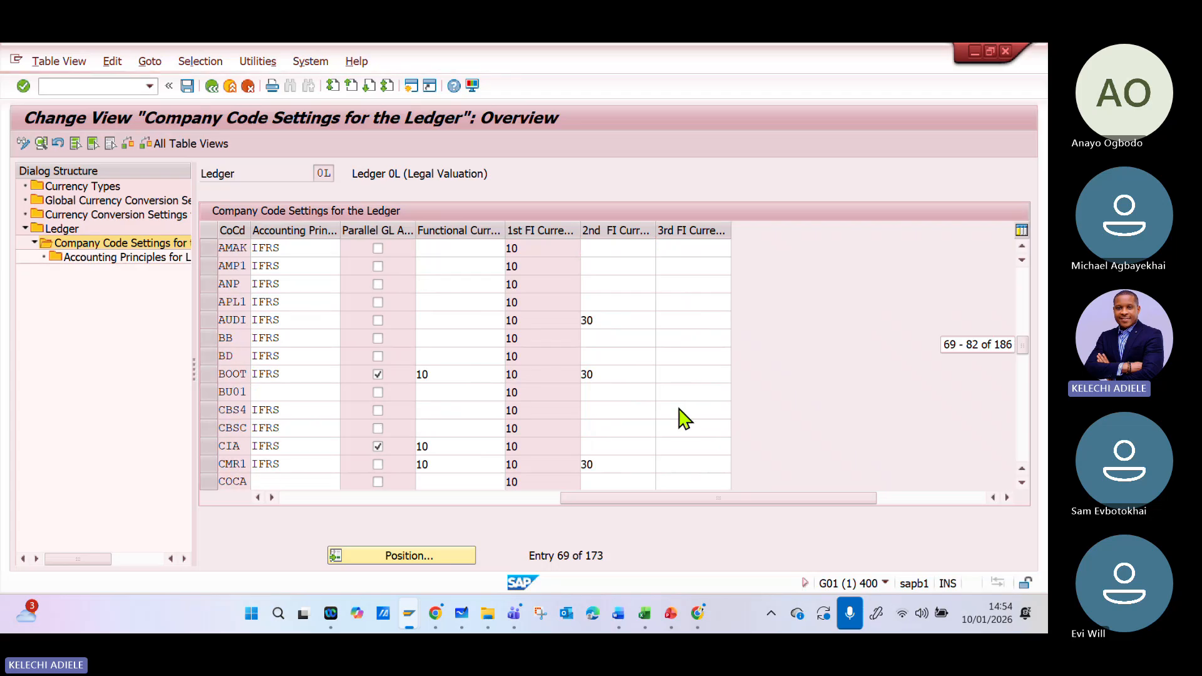
{"action": "scroll", "coordinate": [683, 431], "scroll_direction": "up", "scroll_amount": 4}
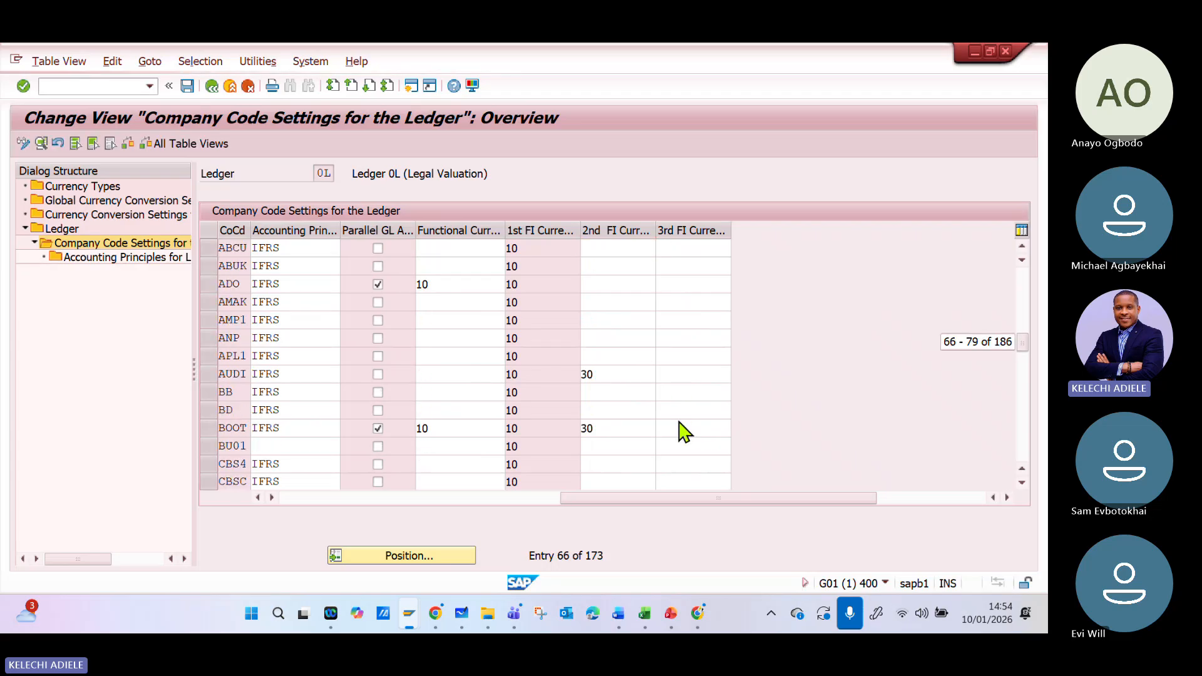
{"action": "scroll", "coordinate": [619, 407], "scroll_direction": "up", "scroll_amount": 1}
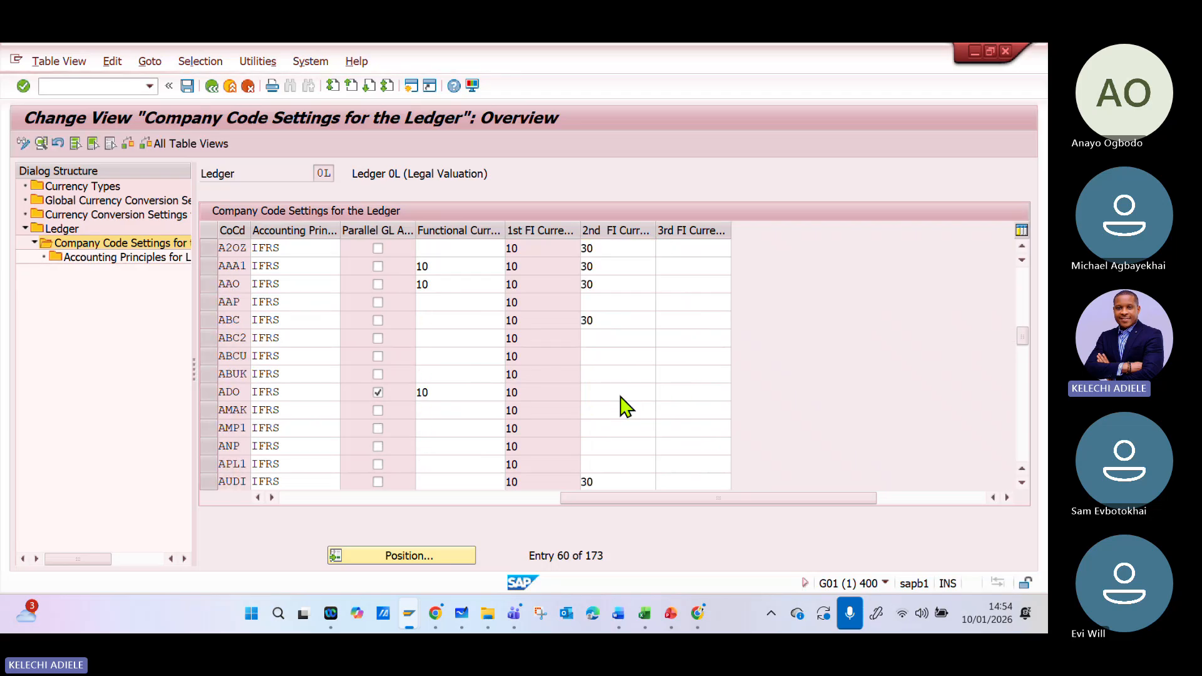
{"action": "left_click_drag", "start_coordinate": [561, 500], "coordinate": [291, 500]}
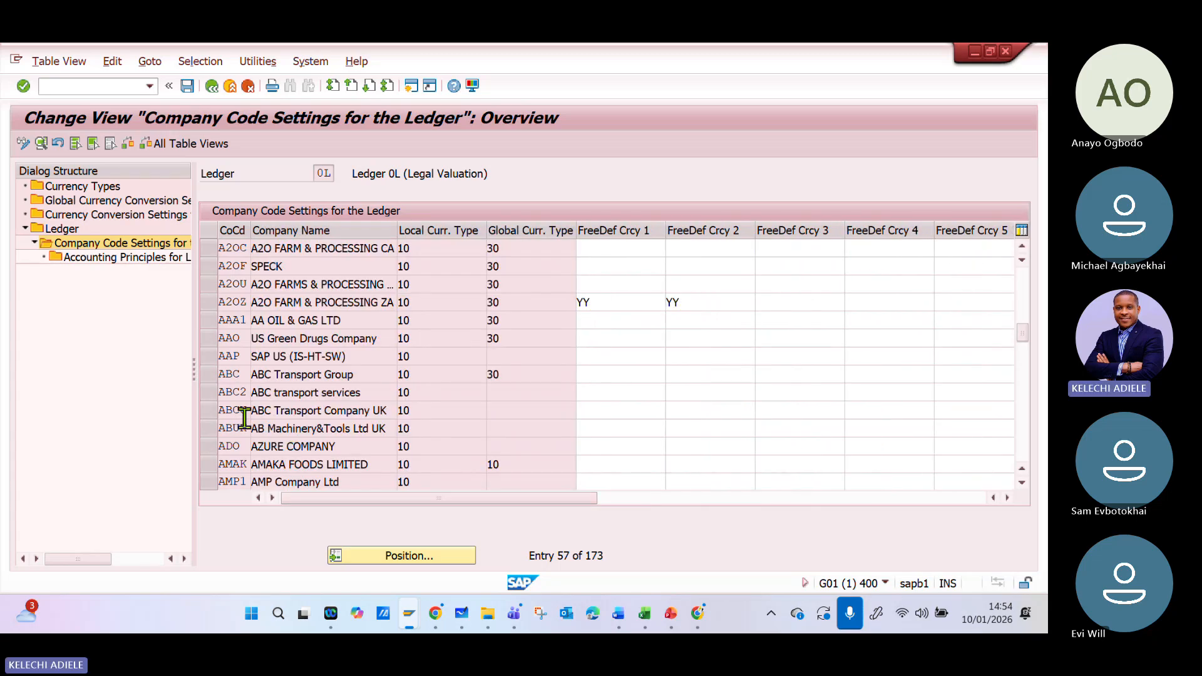
{"action": "left_click", "coordinate": [222, 413]}
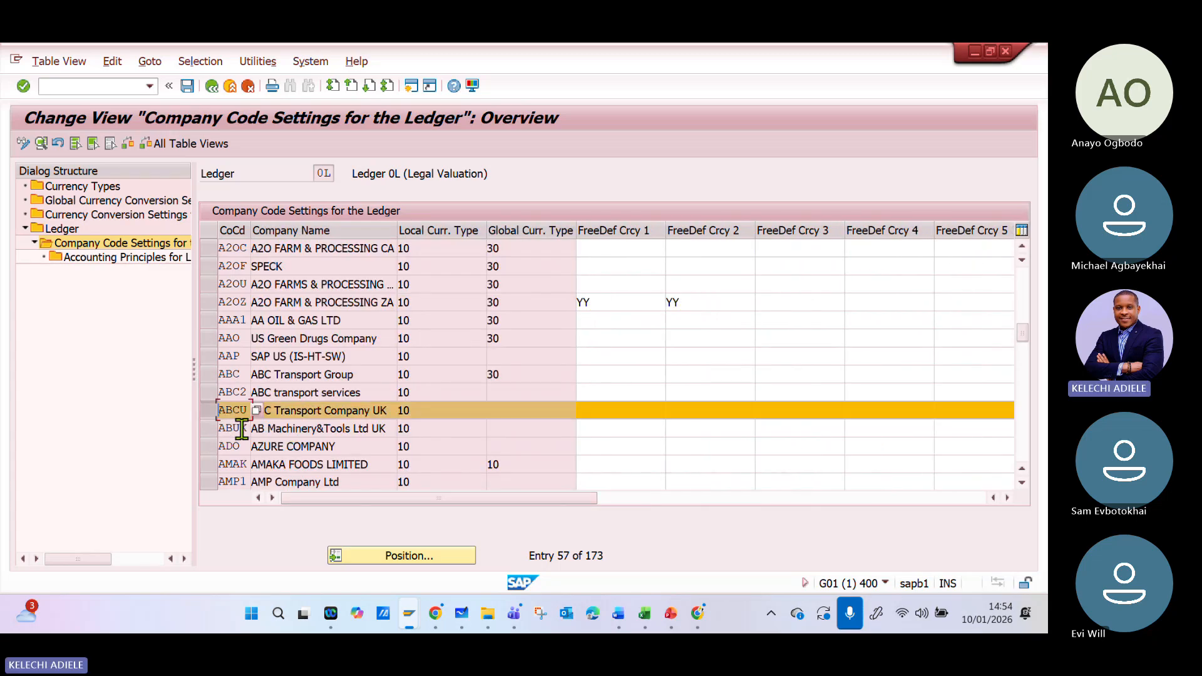
{"action": "left_click_drag", "start_coordinate": [383, 501], "coordinate": [639, 517]}
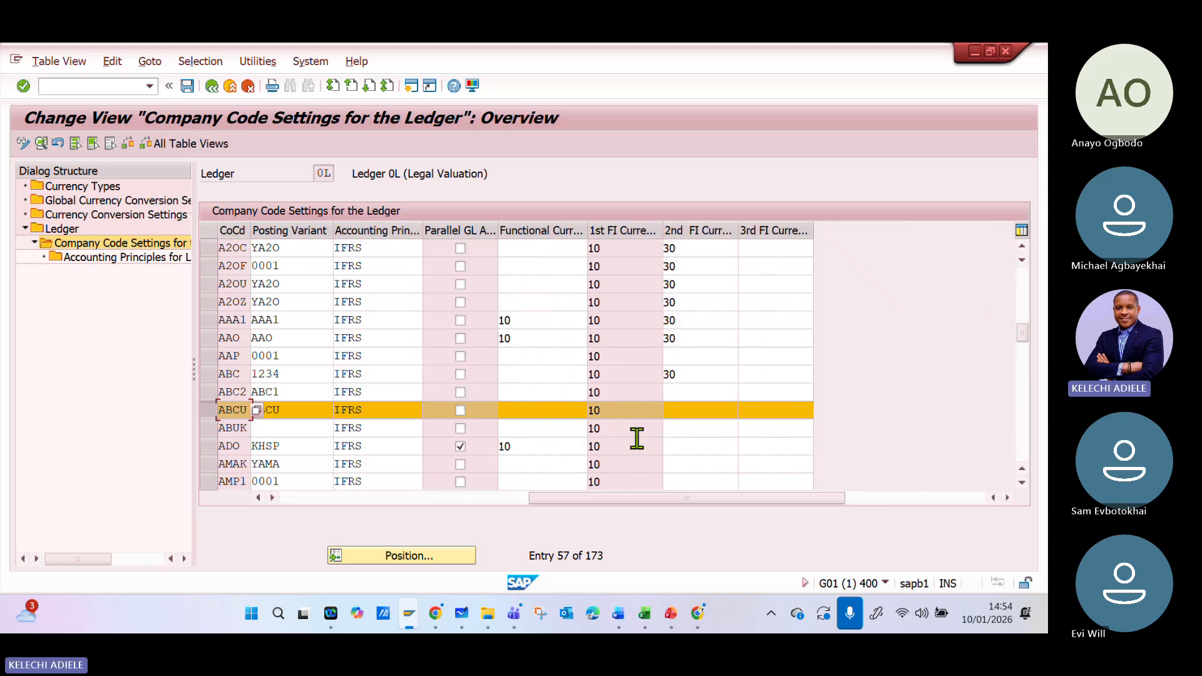
- Try to set company code ABCU's second FI currency to 30 in ledger 0L, and clear the entry
{"action": "left_click", "coordinate": [695, 410]}
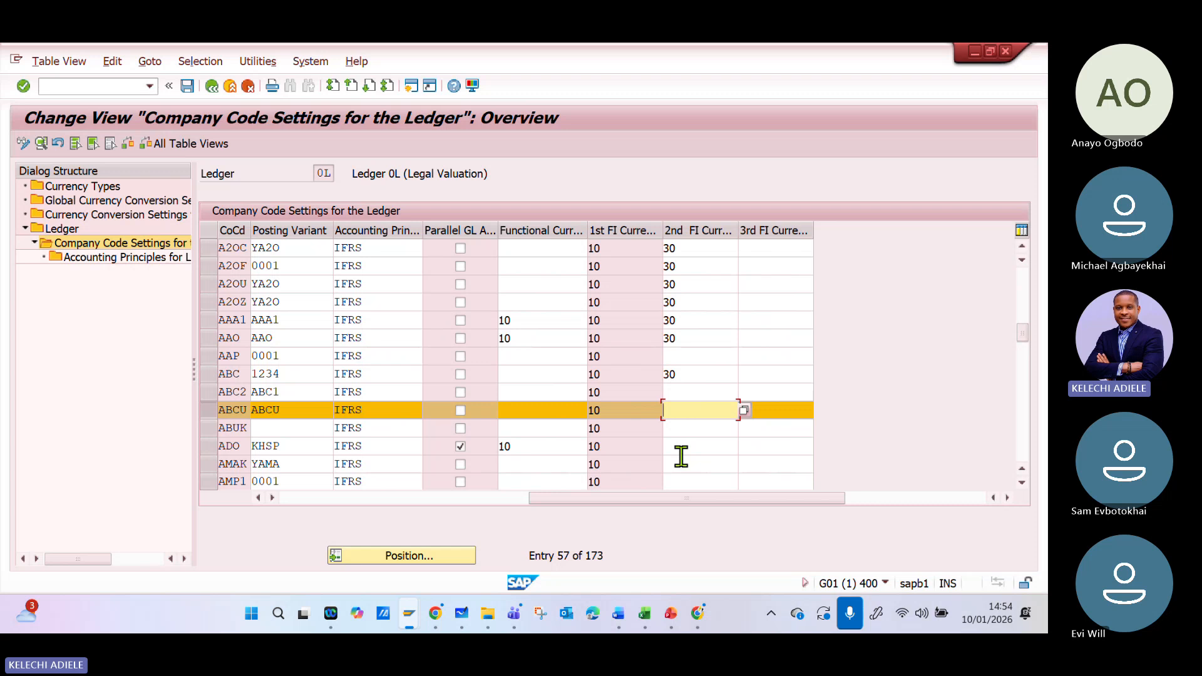
{"action": "key", "text": "Return"}
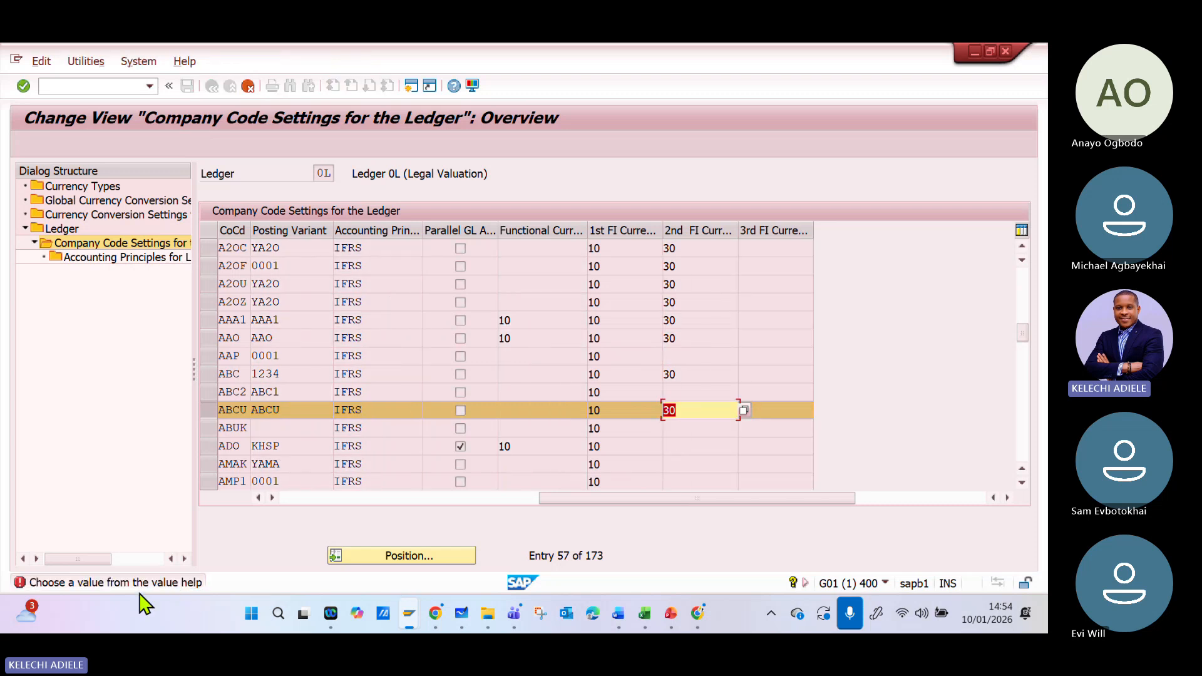
{"action": "key", "text": "Delete"}
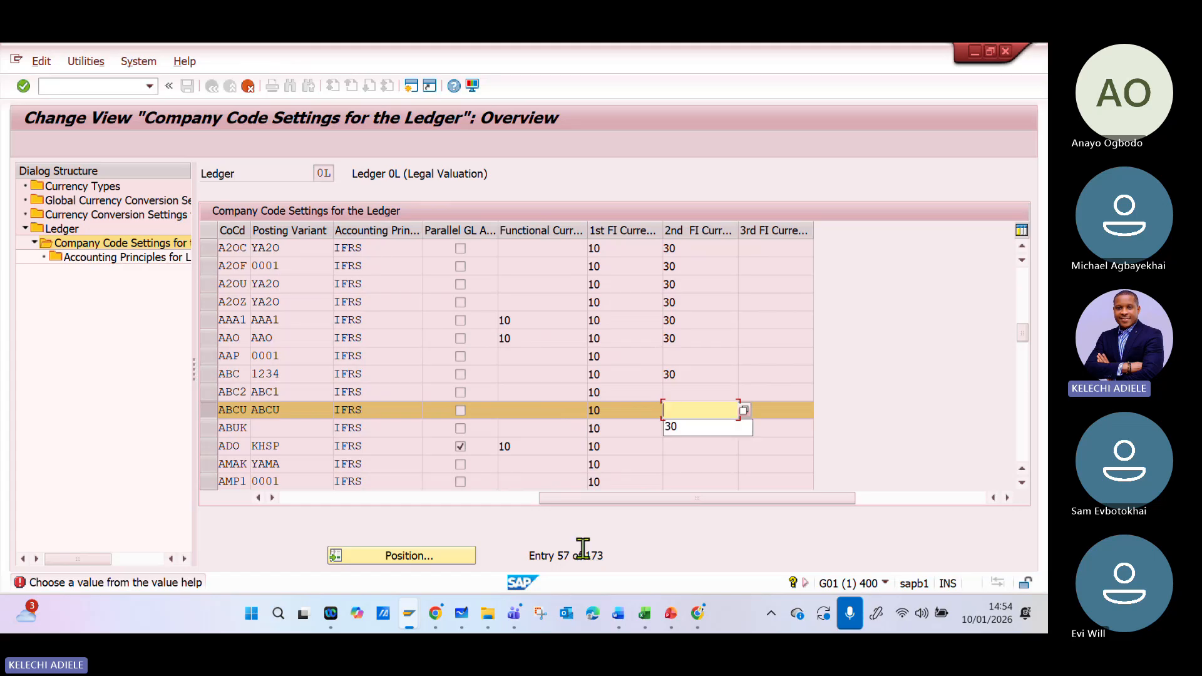
{"action": "key", "text": "Return"}
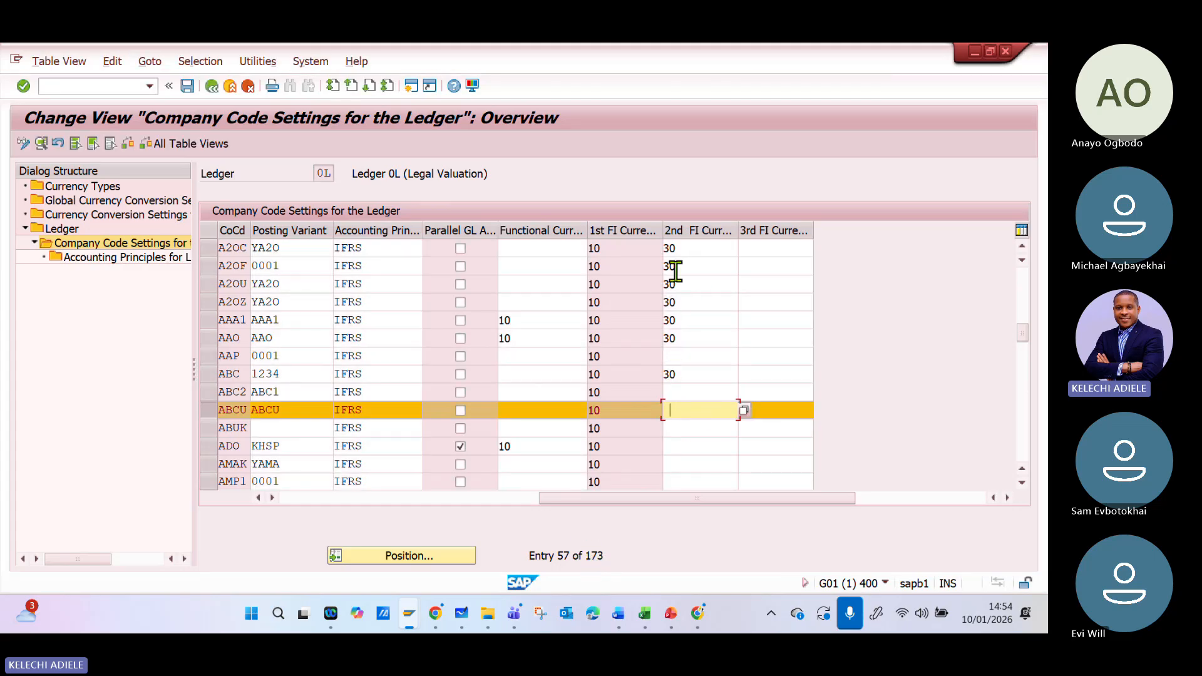
- Open the currency conversion settings for company codes, dismissing the consistency check, and review ABCU's Group Currency row
{"action": "left_click_drag", "start_coordinate": [561, 500], "coordinate": [257, 517]}
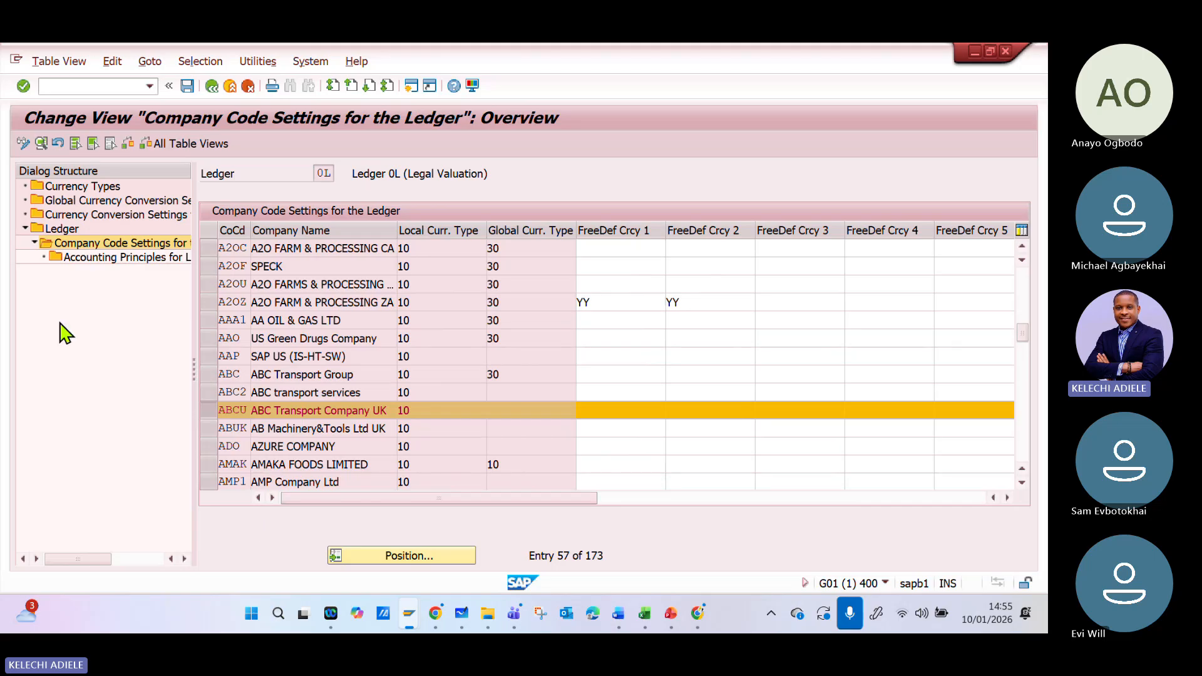
{"action": "double_click", "coordinate": [68, 214]}
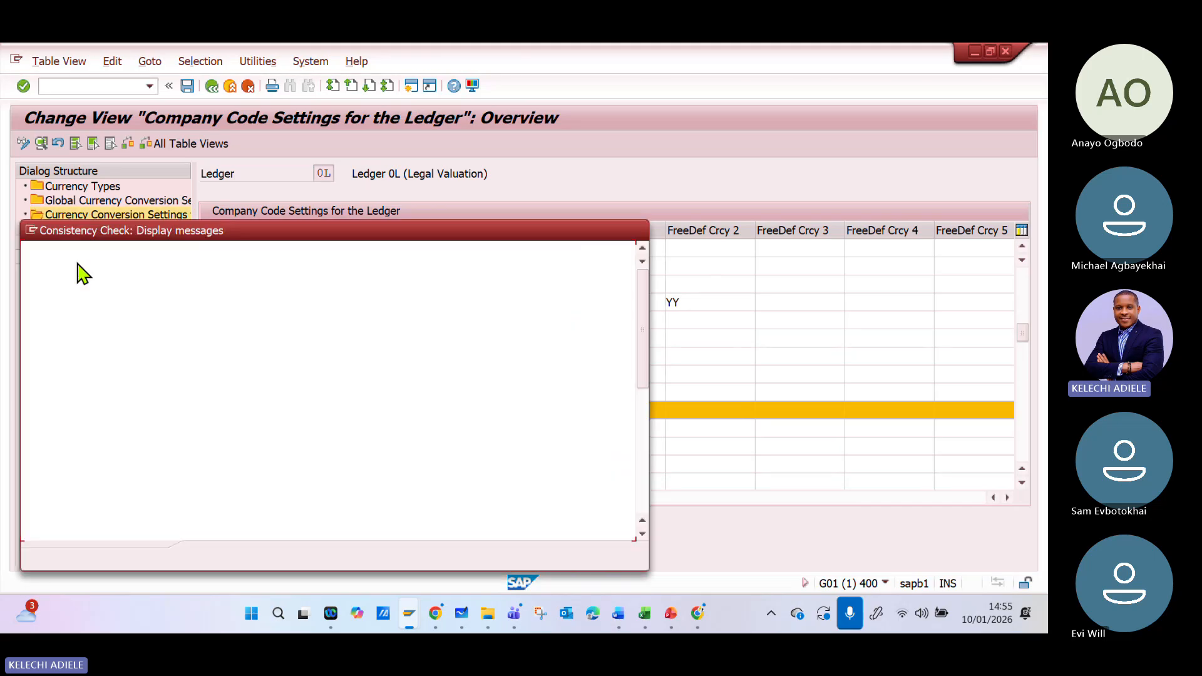
{"action": "left_click", "coordinate": [638, 230]}
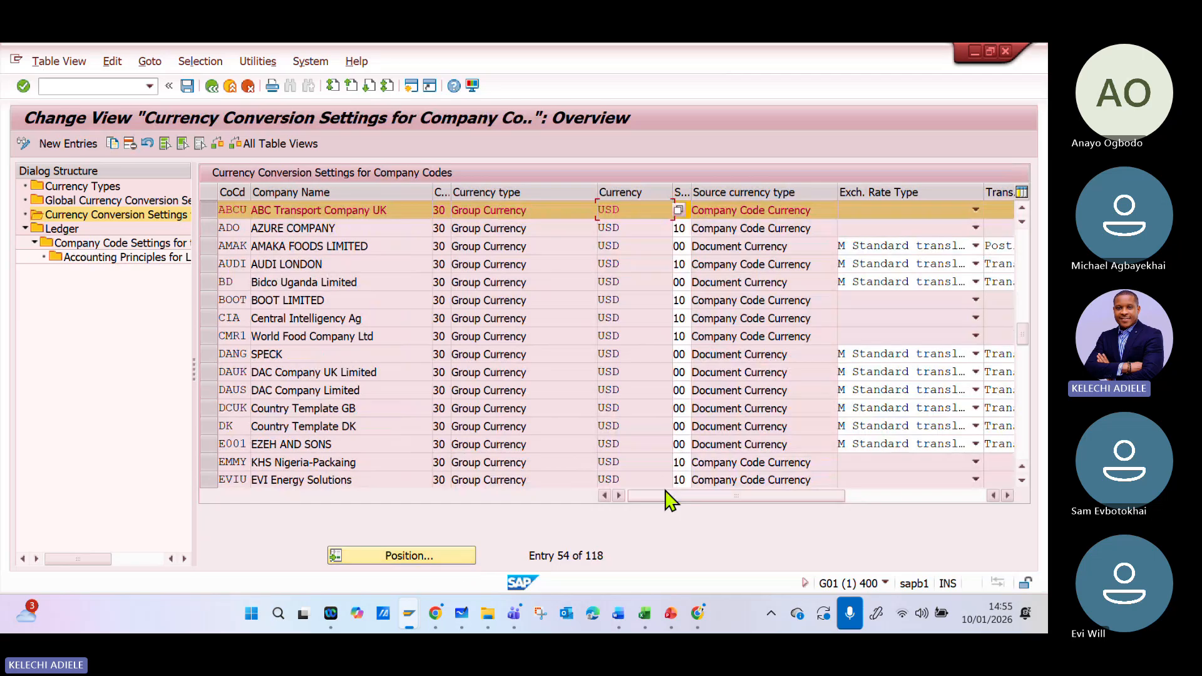
{"action": "left_click_drag", "start_coordinate": [665, 496], "coordinate": [563, 534]}
- Save the ledger settings to the ABC Transportation Group customizing request and return to the IMG structure
{"action": "left_click", "coordinate": [187, 86]}
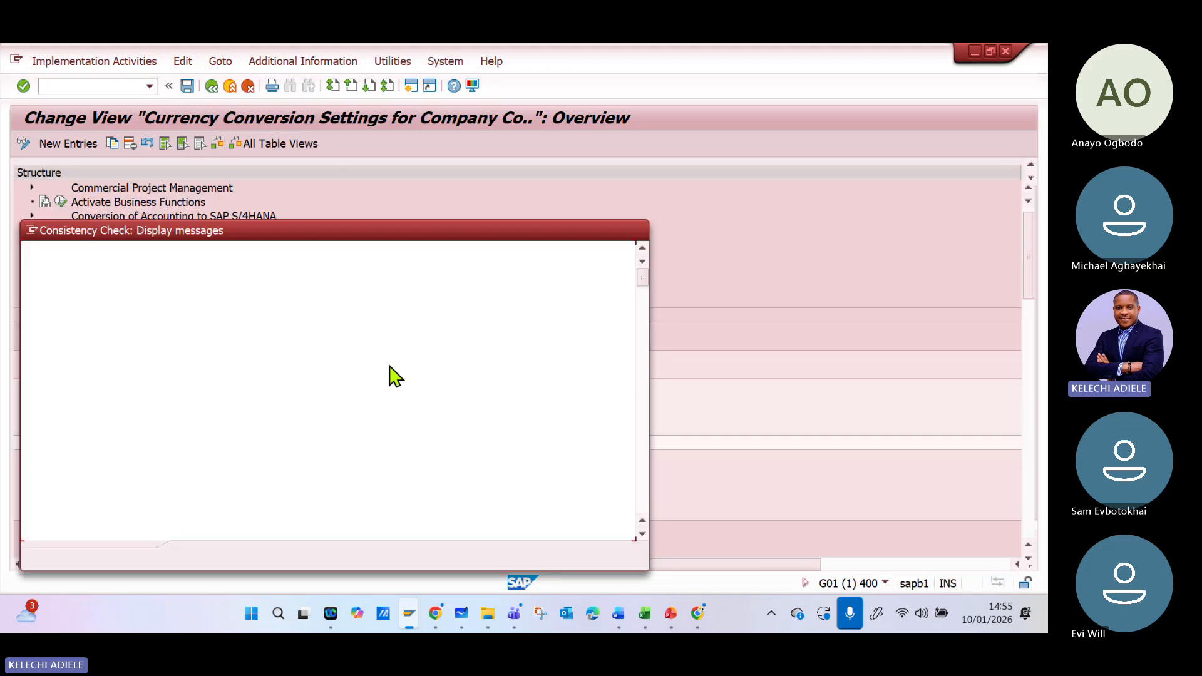
{"action": "left_click", "coordinate": [201, 562]}
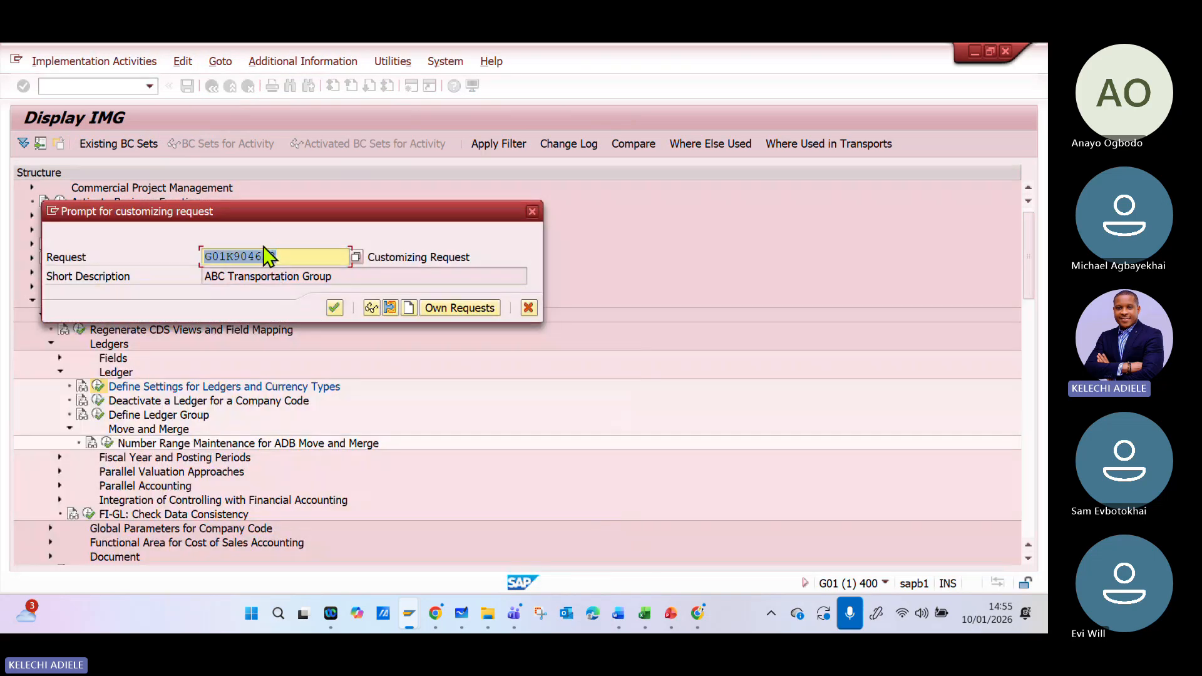
{"action": "left_click", "coordinate": [334, 306]}
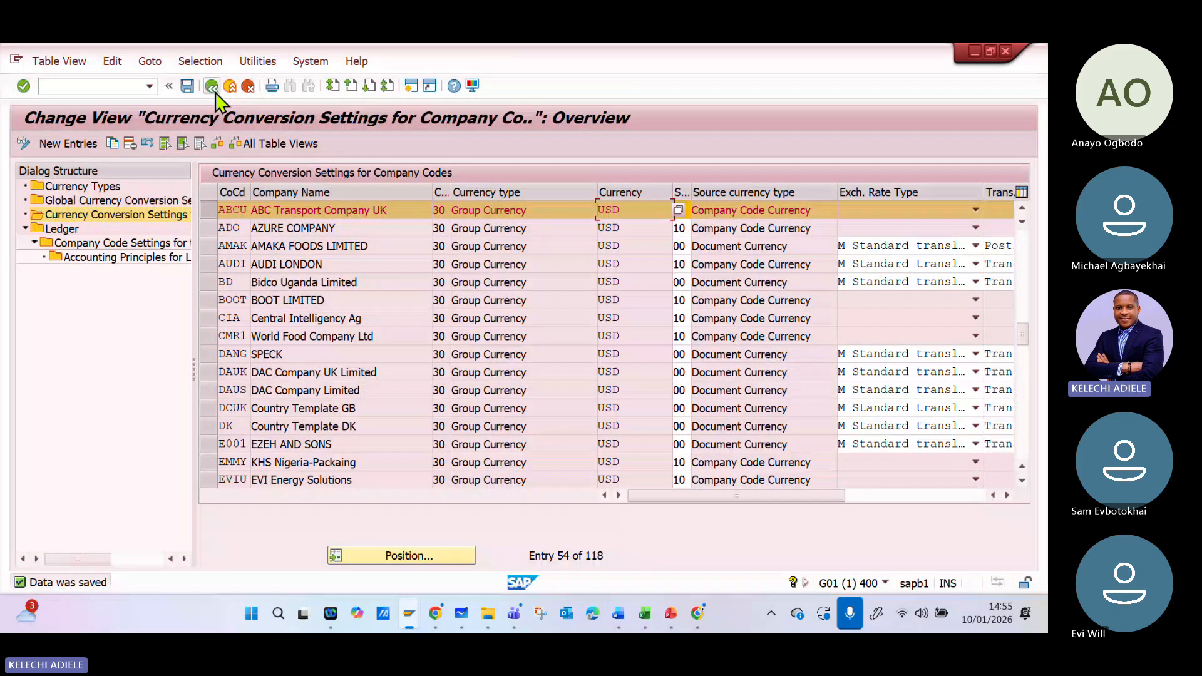
{"action": "left_click", "coordinate": [214, 89]}
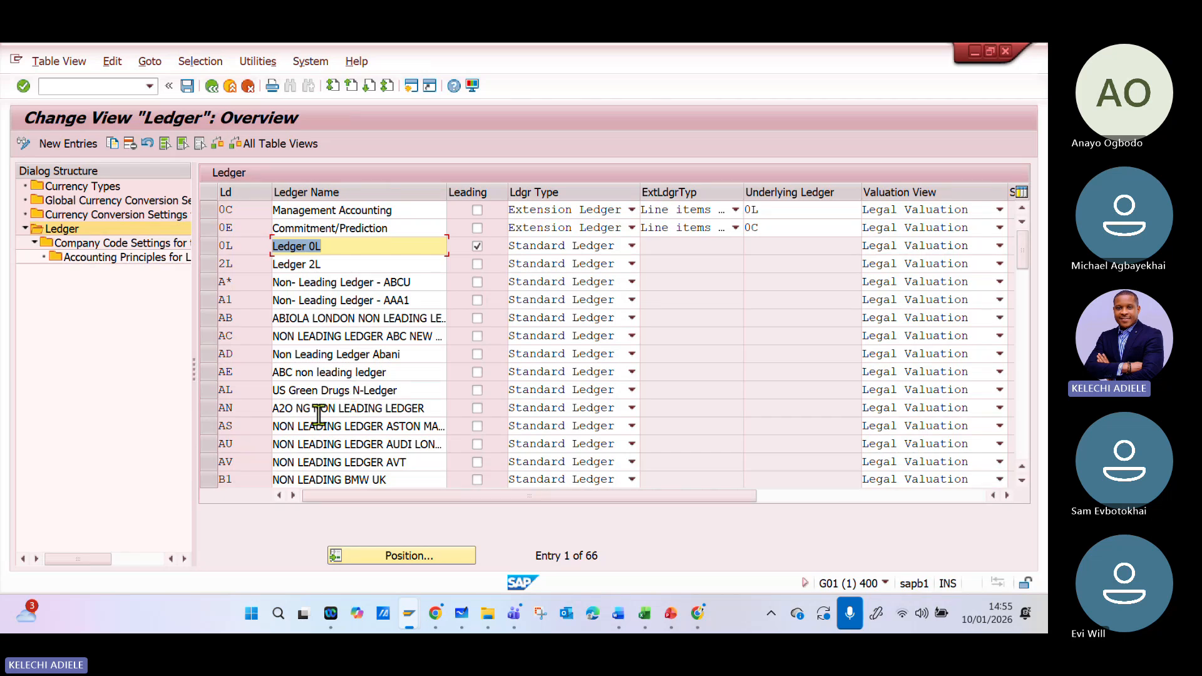
{"action": "left_click", "coordinate": [210, 88]}
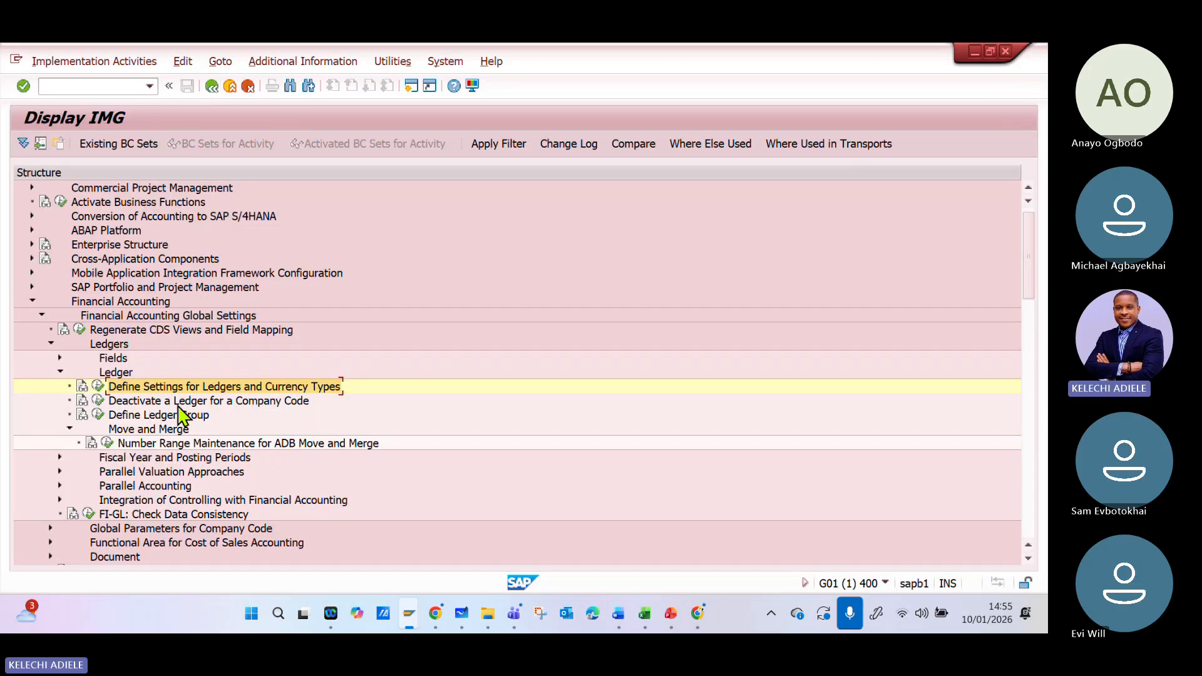
- Open Define Ledger Group, check ledger group A* for ABCTG, and return to the IMG structure
{"action": "left_click", "coordinate": [99, 416]}
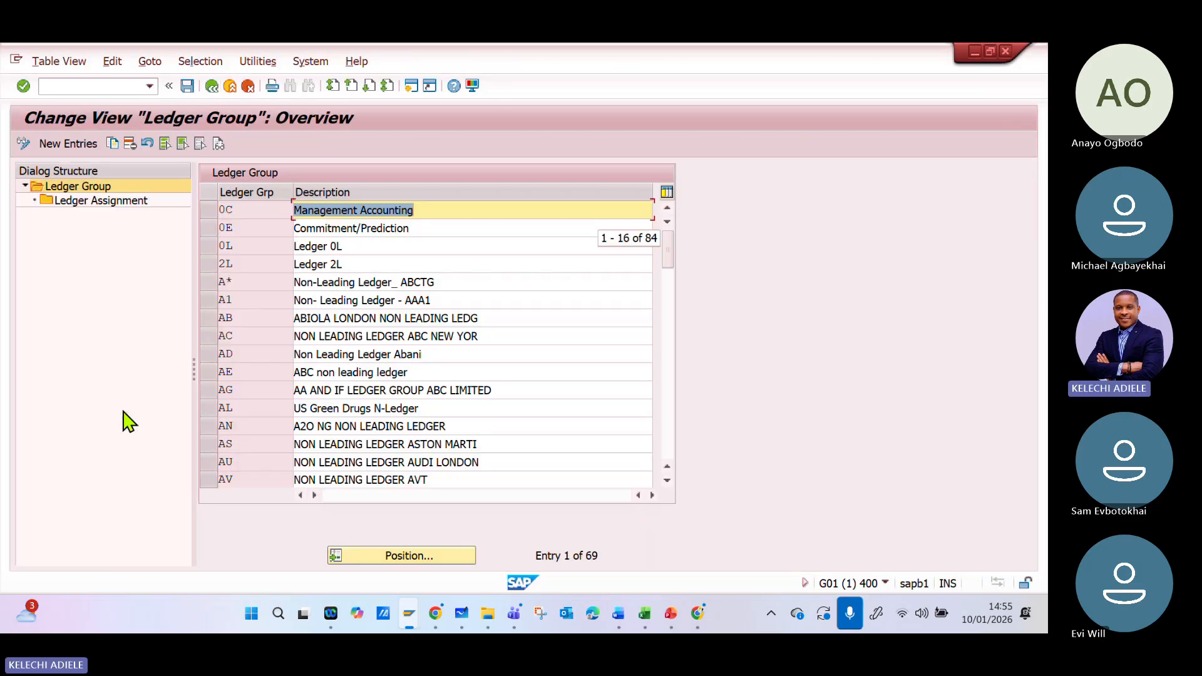
{"action": "left_click", "coordinate": [250, 280]}
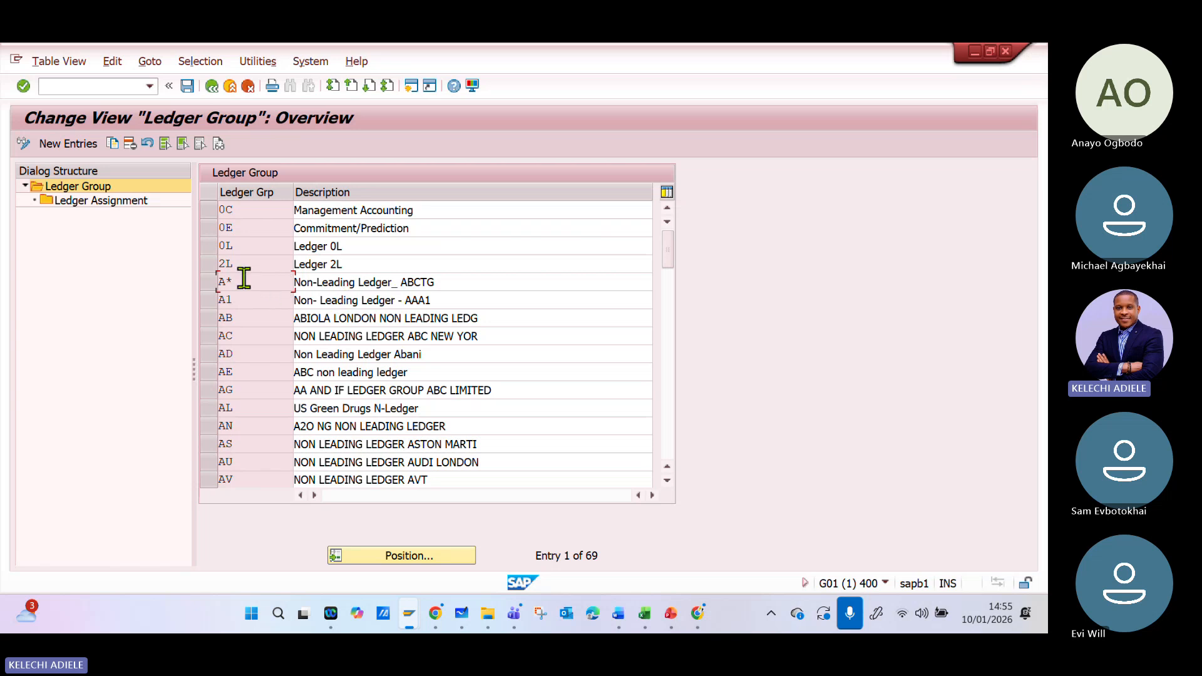
{"action": "left_click", "coordinate": [211, 87]}
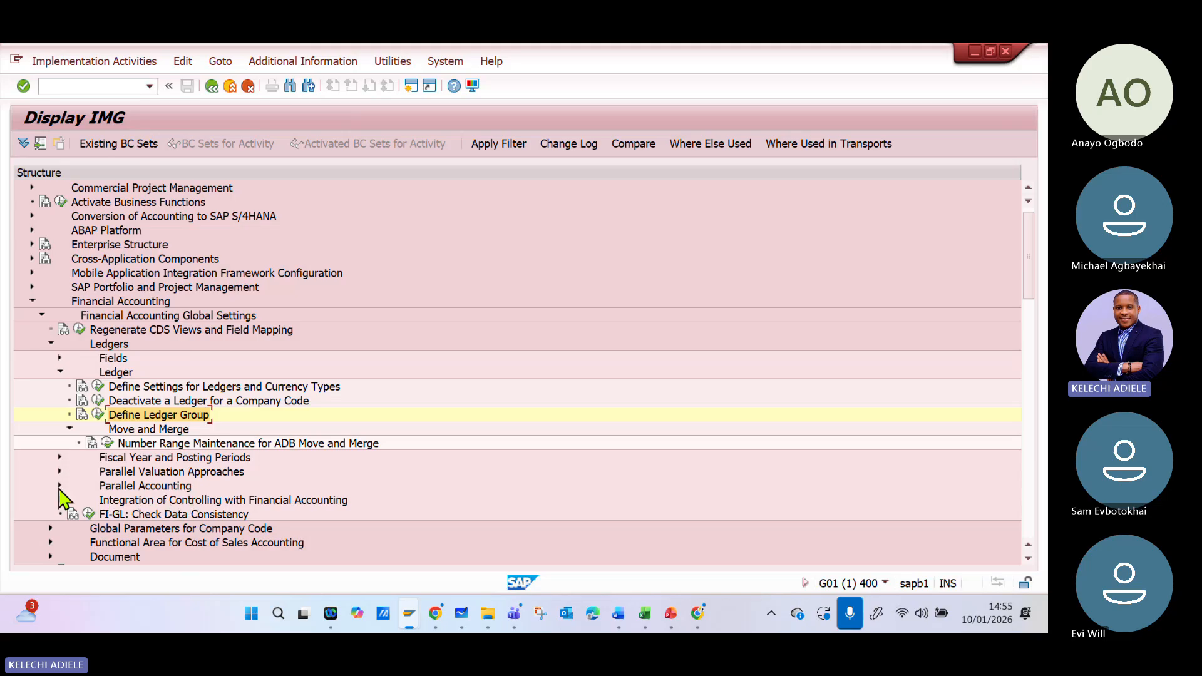
- Examine the Parallel Valuation Approaches and Integration of Controlling with Financial Accounting nodes, and collapse the Ledgers node
{"action": "left_click", "coordinate": [60, 471]}
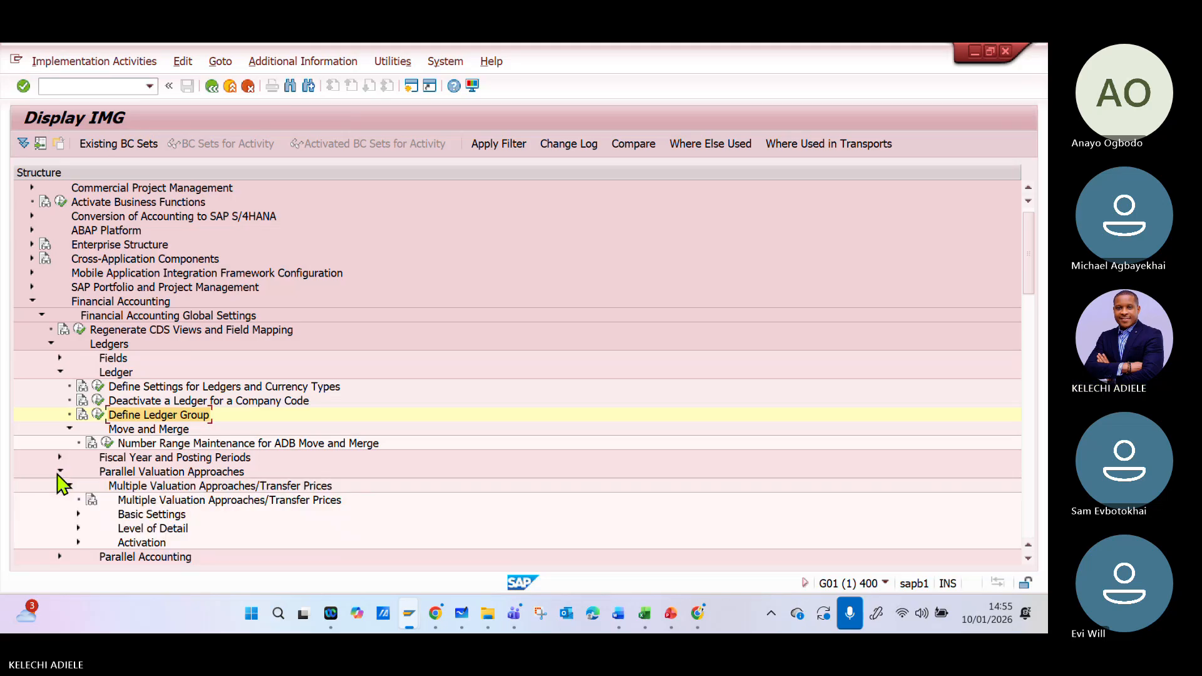
{"action": "left_click", "coordinate": [60, 471]}
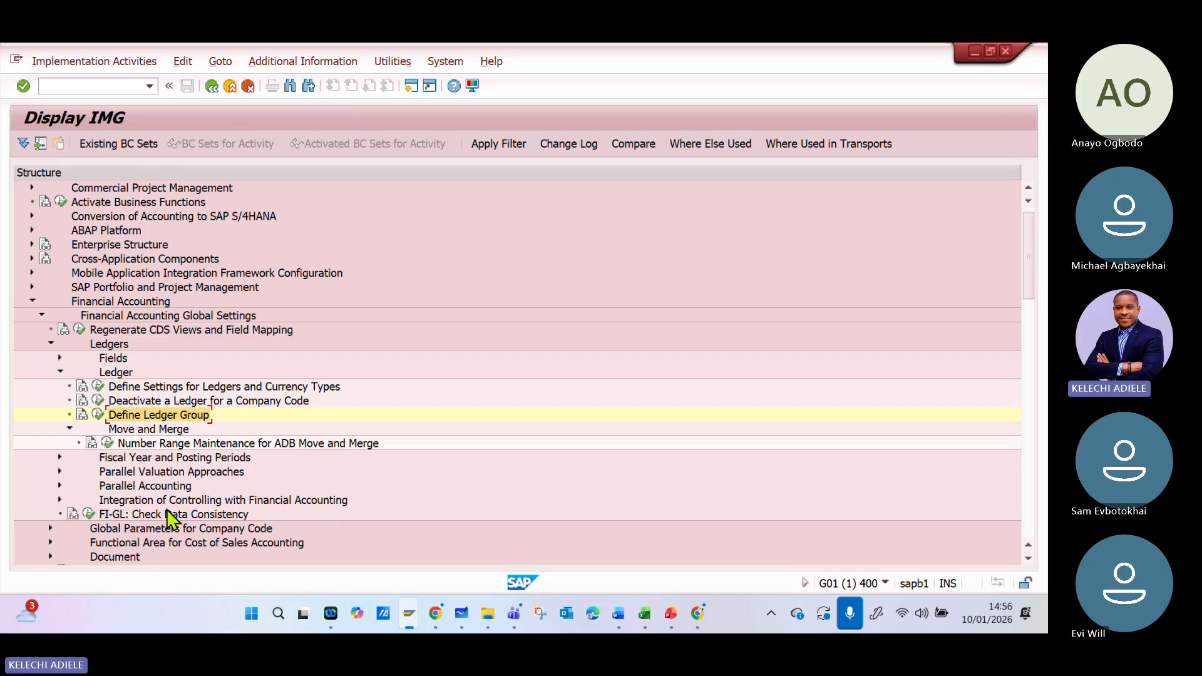
{"action": "left_click", "coordinate": [59, 500]}
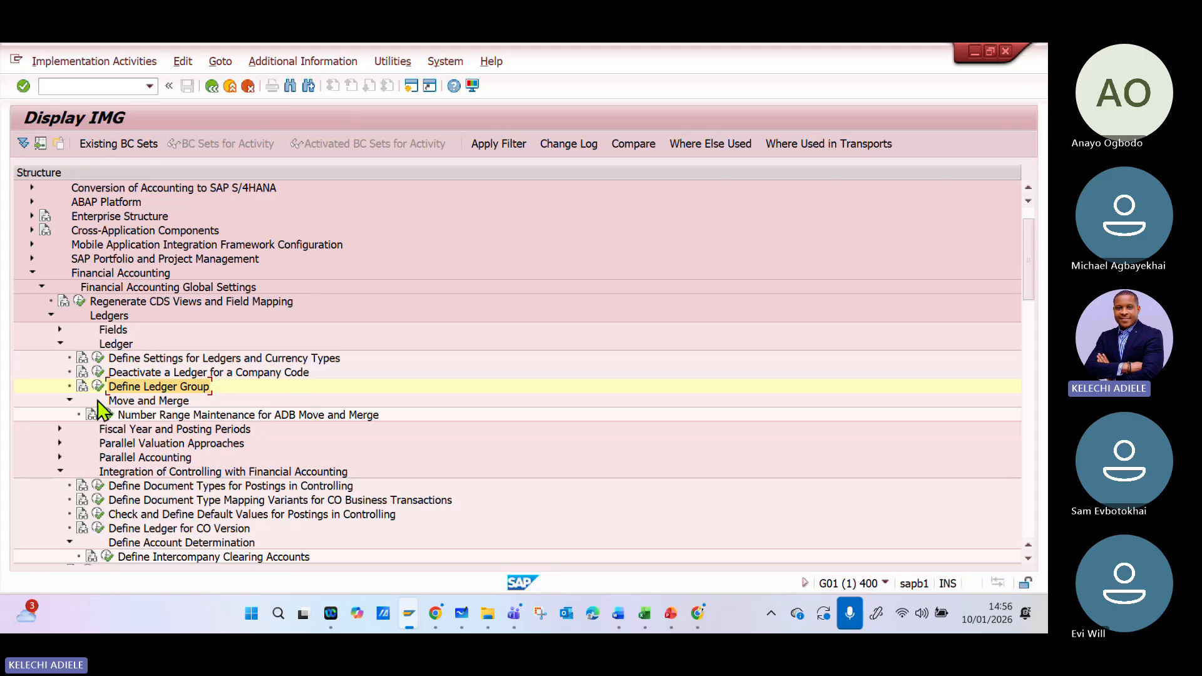
{"action": "left_click", "coordinate": [60, 344]}
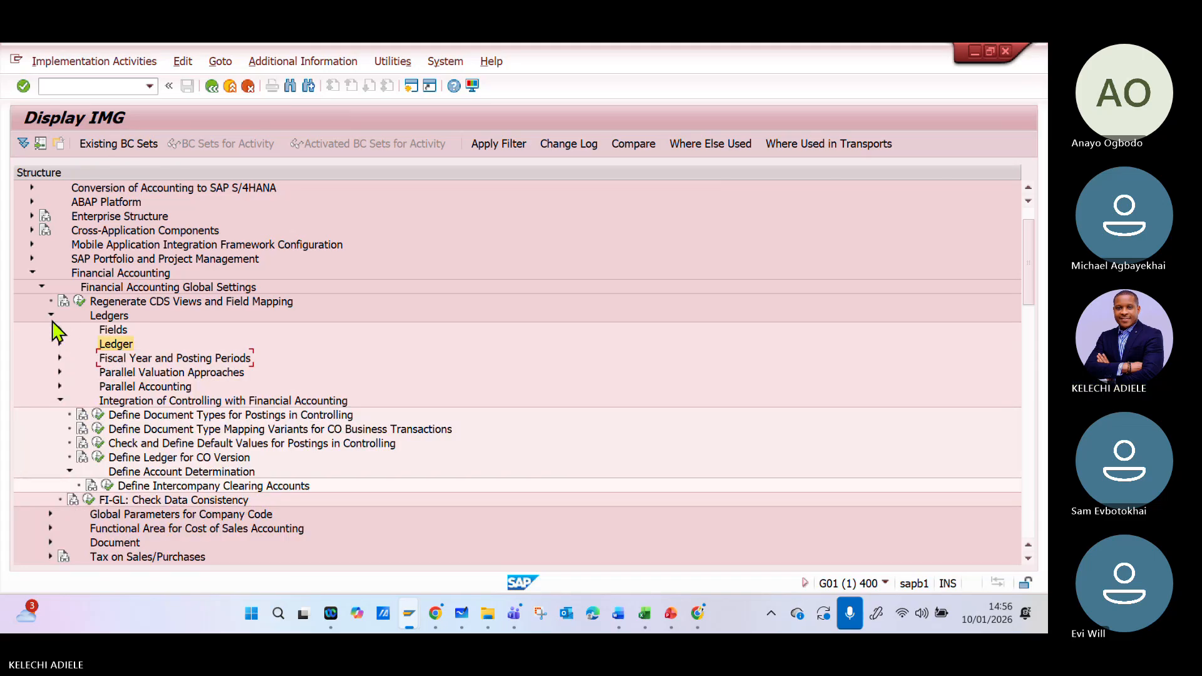
{"action": "left_click", "coordinate": [51, 317]}
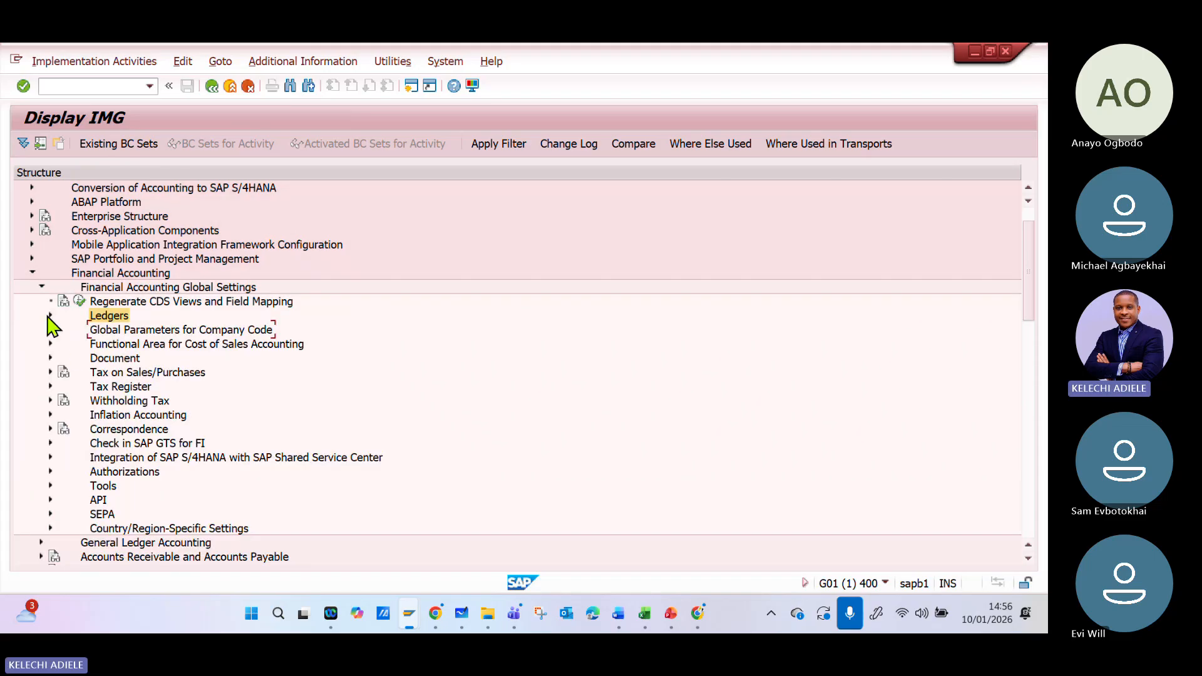
{"action": "left_click", "coordinate": [50, 316]}
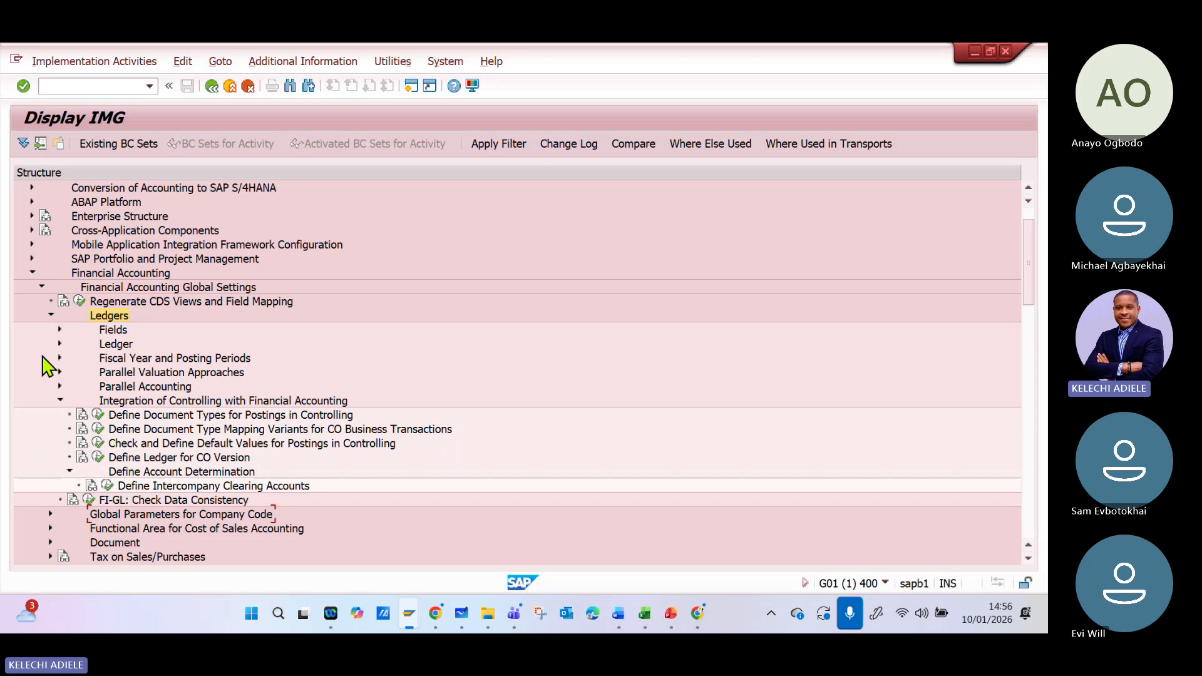
{"action": "left_click", "coordinate": [50, 316]}
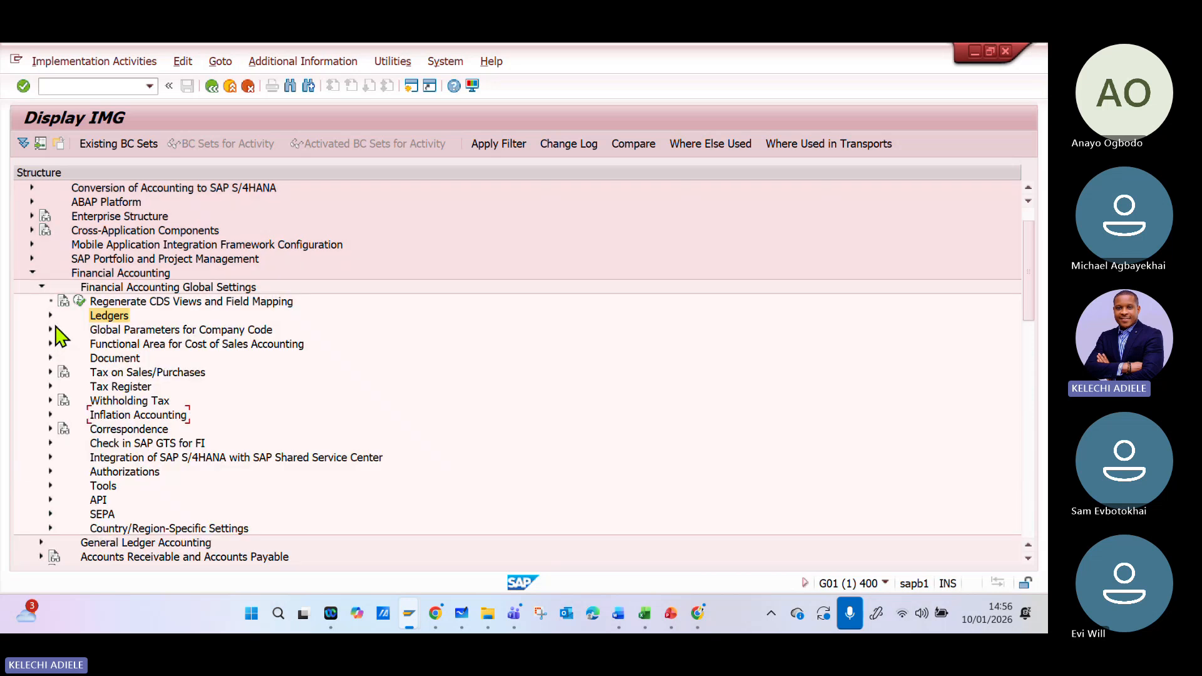
- Examine the Global Parameters for Company Code activities and collapse Financial Accounting Global Settings
{"action": "left_click", "coordinate": [50, 330]}
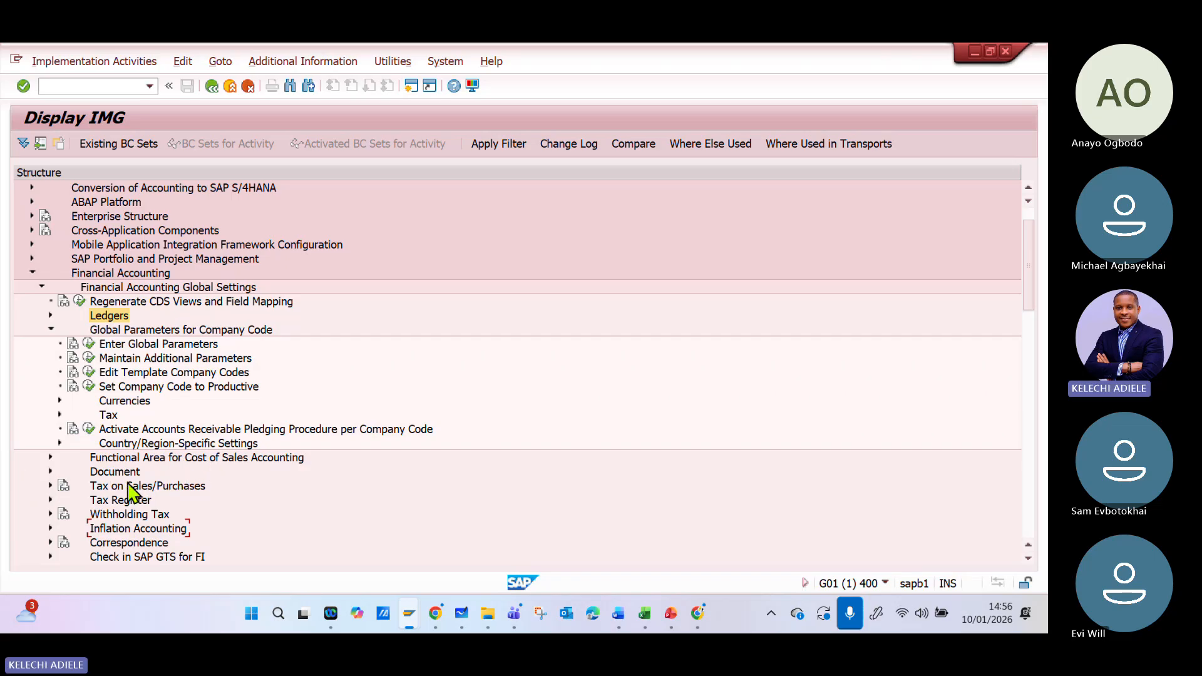
{"action": "scroll", "coordinate": [140, 544], "scroll_direction": "down", "scroll_amount": 1}
{"action": "scroll", "coordinate": [143, 552], "scroll_direction": "down", "scroll_amount": 1}
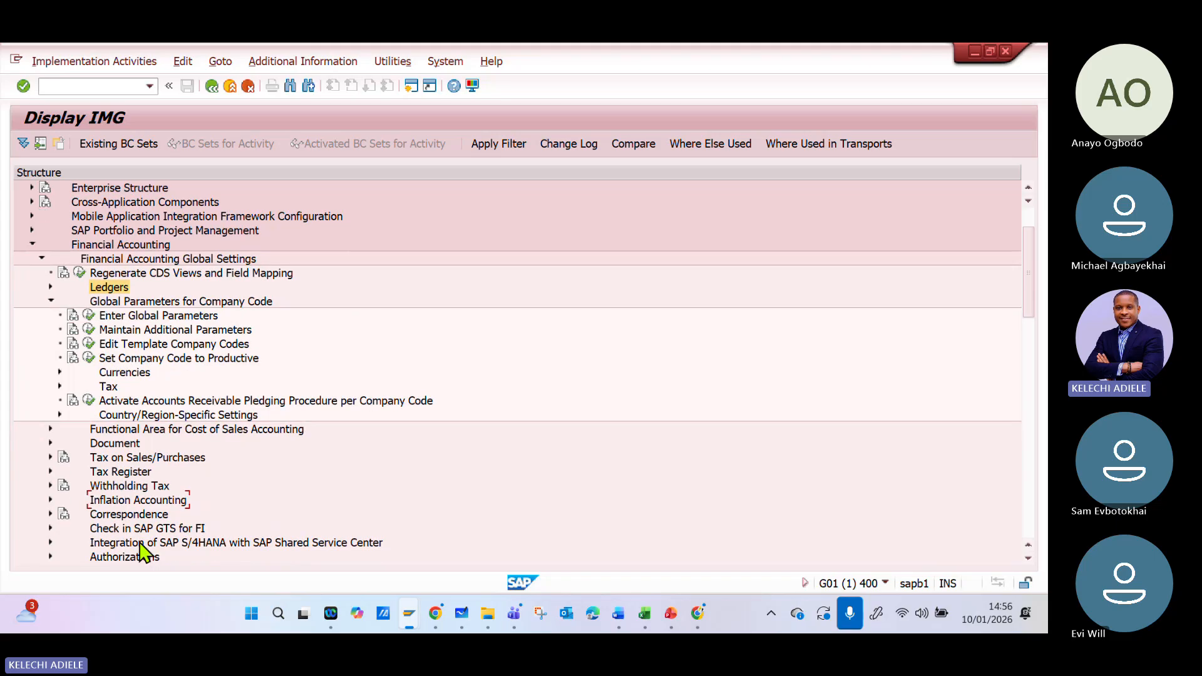
{"action": "scroll", "coordinate": [63, 319], "scroll_direction": "up", "scroll_amount": 3}
{"action": "left_click", "coordinate": [43, 301]}
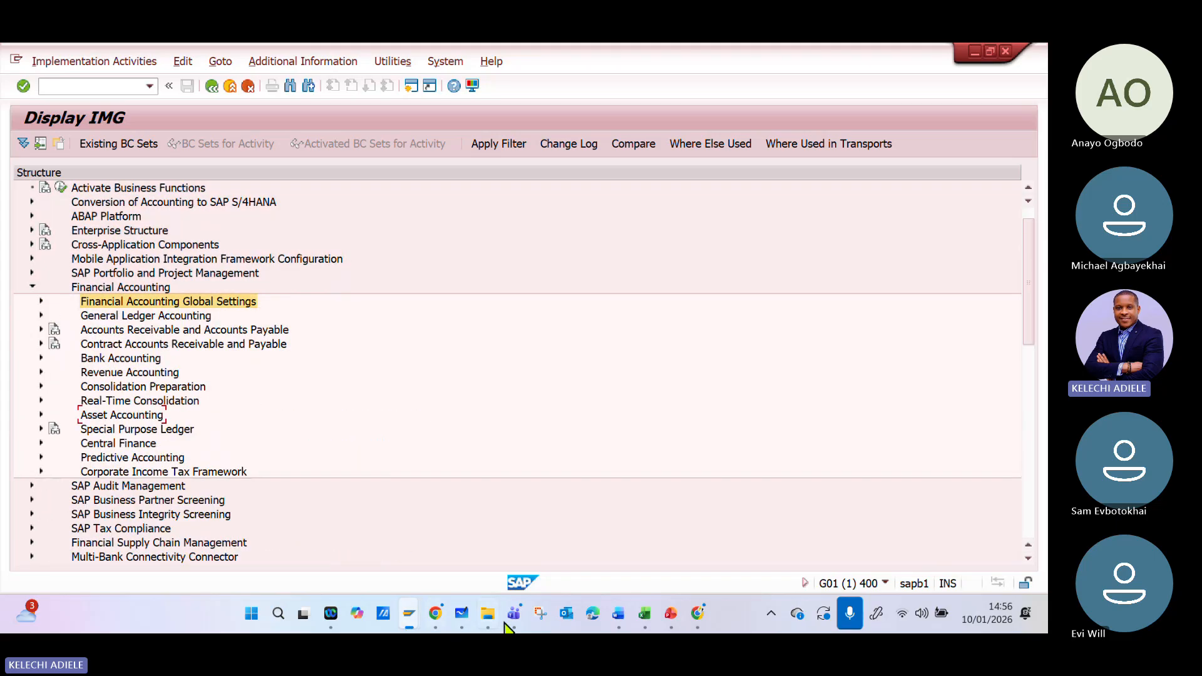
- Switch to the Teams meeting window and check the participant options available for the attendee
{"action": "mouse_move", "coordinate": [514, 613]}
{"action": "left_click", "coordinate": [395, 532]}
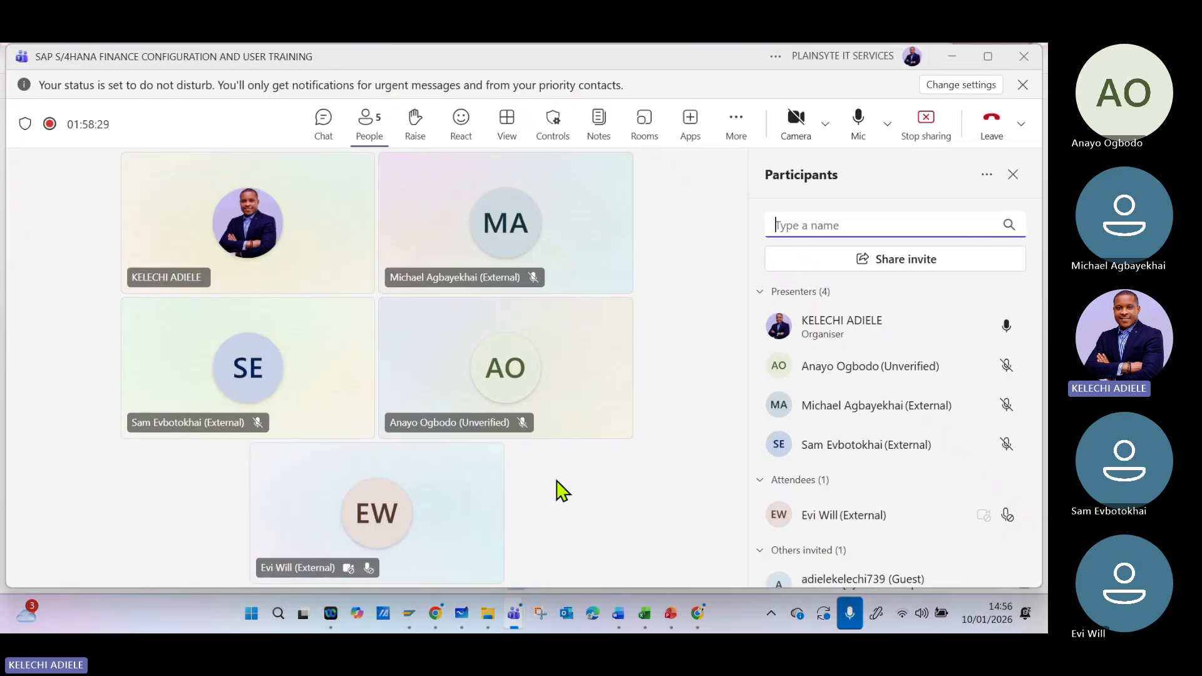
{"action": "left_click", "coordinate": [1006, 514]}
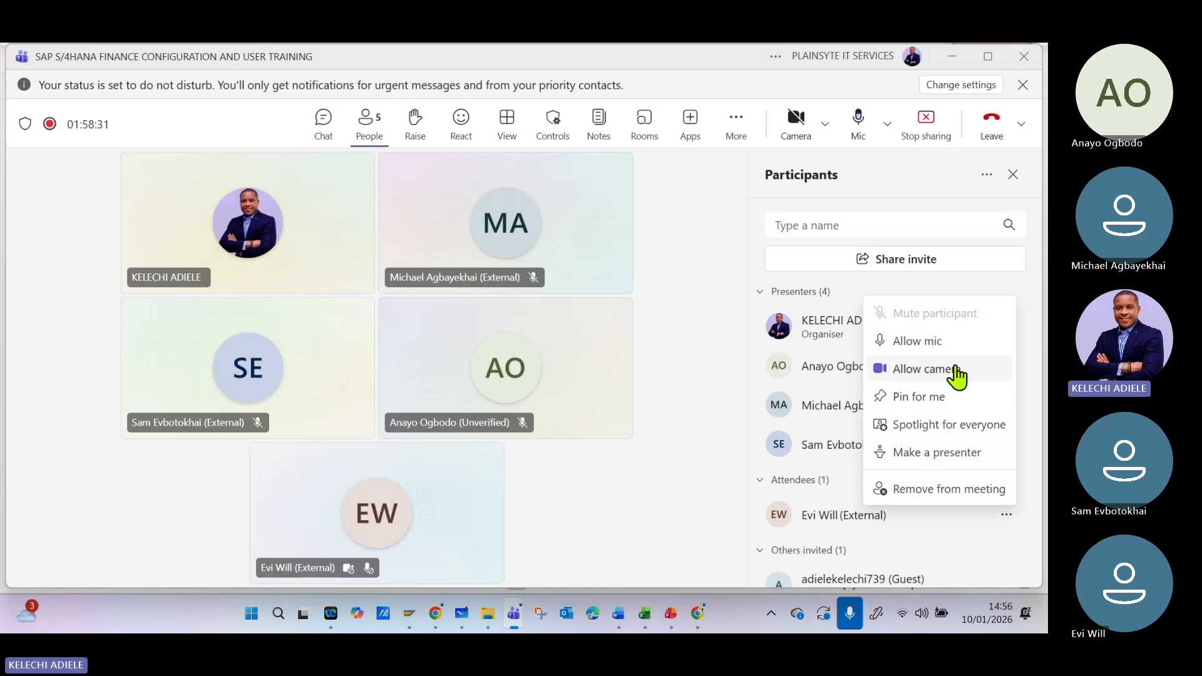
{"action": "key", "text": "Escape"}
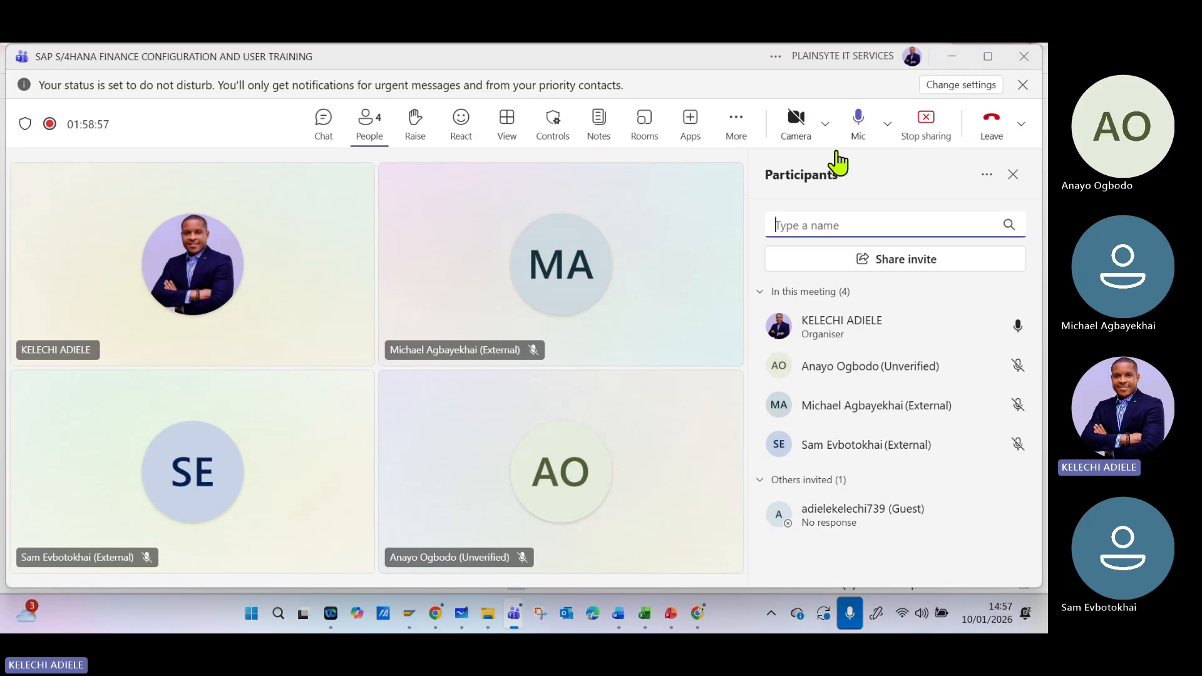
- Stop the Teams meeting's recording and transcription
{"action": "left_click", "coordinate": [551, 487]}
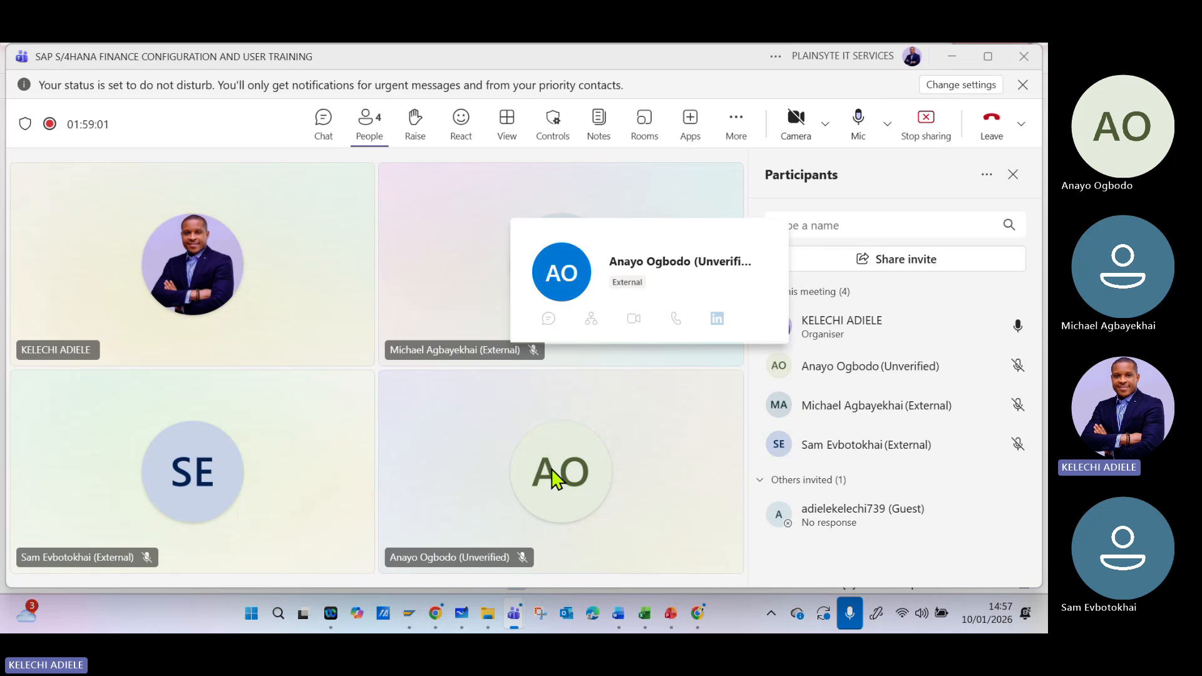
{"action": "left_click", "coordinate": [711, 86]}
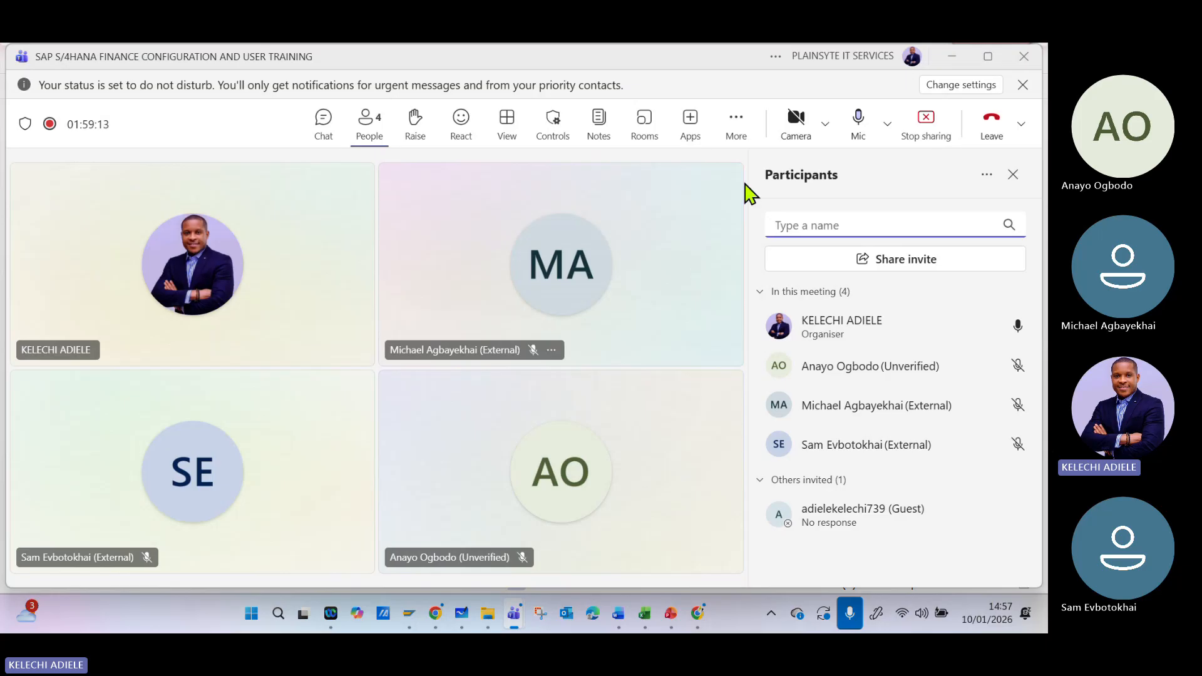
{"action": "left_click", "coordinate": [737, 133]}
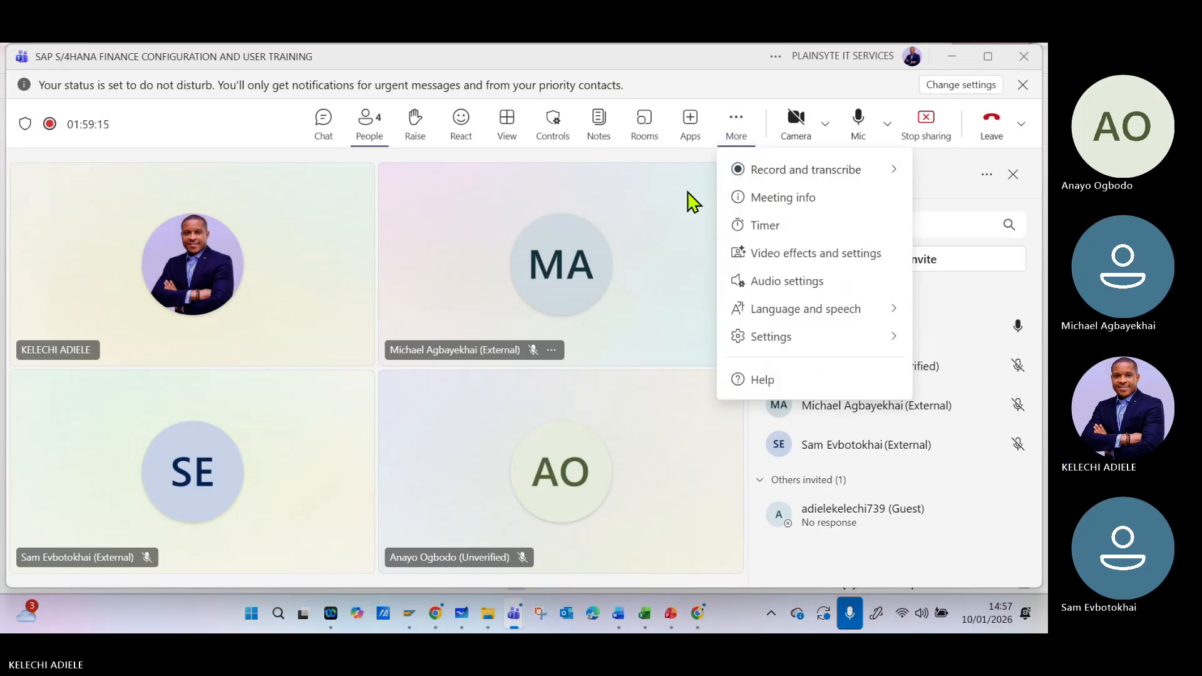
{"action": "mouse_move", "coordinate": [754, 182]}
{"action": "left_click", "coordinate": [666, 180]}
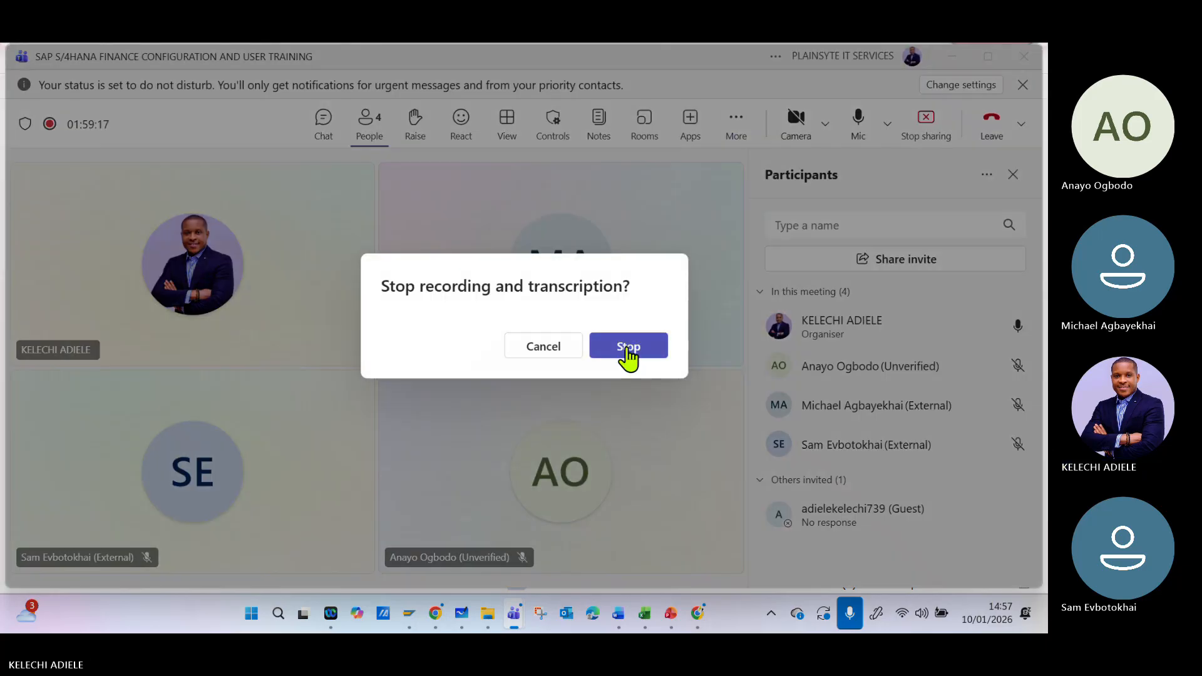